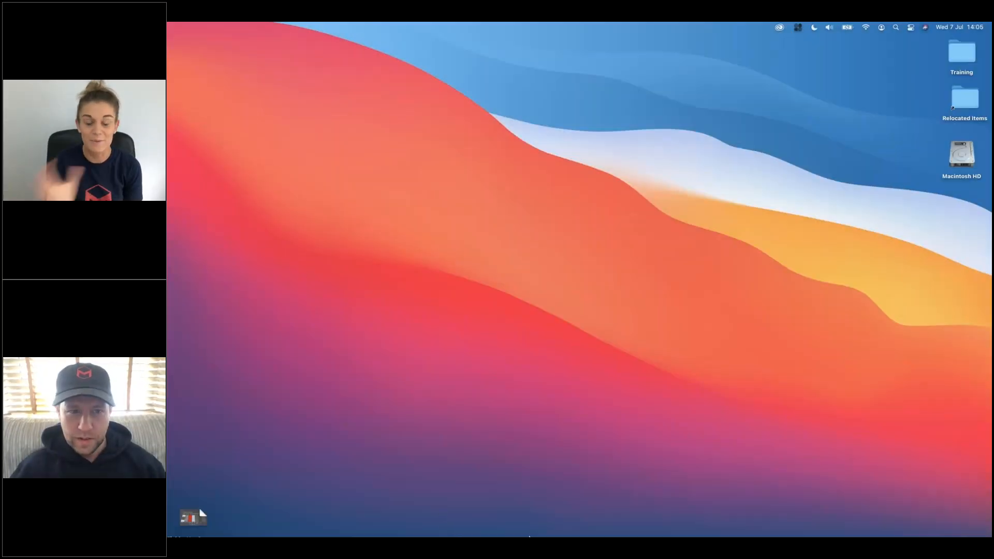
- Switch to Cinema 4D S24 and view the render settings, then close them
{"action": "mouse_move", "coordinate": [531, 536]}
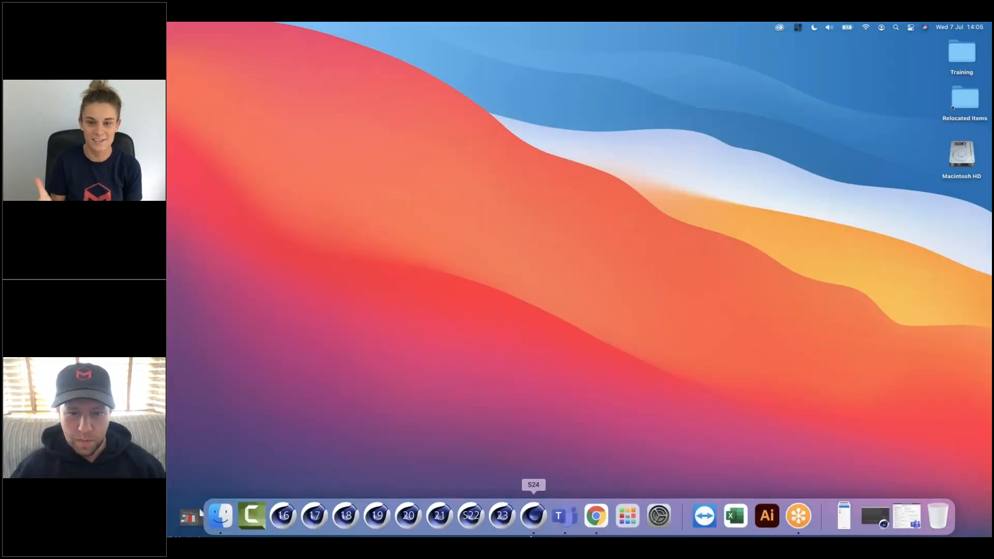
{"action": "left_click", "coordinate": [535, 517]}
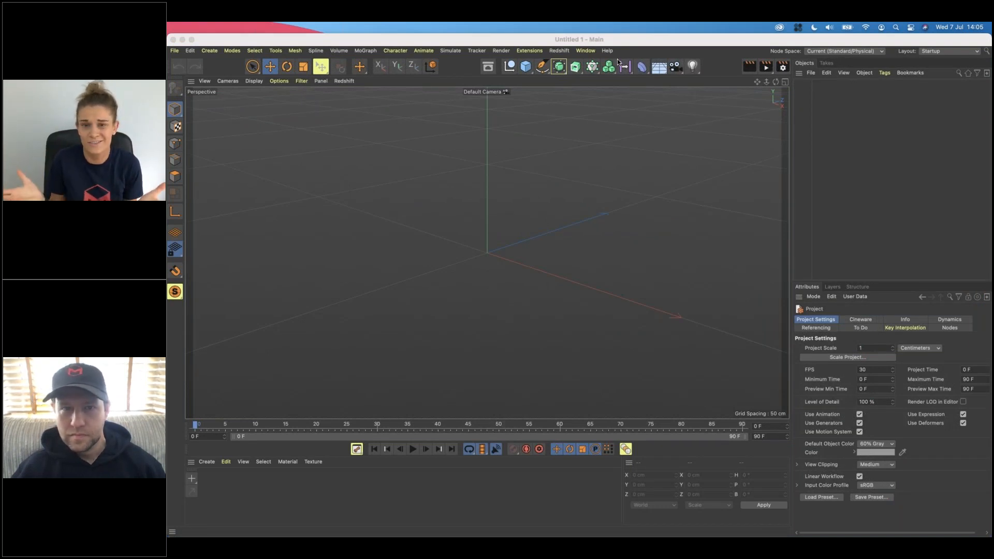
{"action": "left_click", "coordinate": [783, 66]}
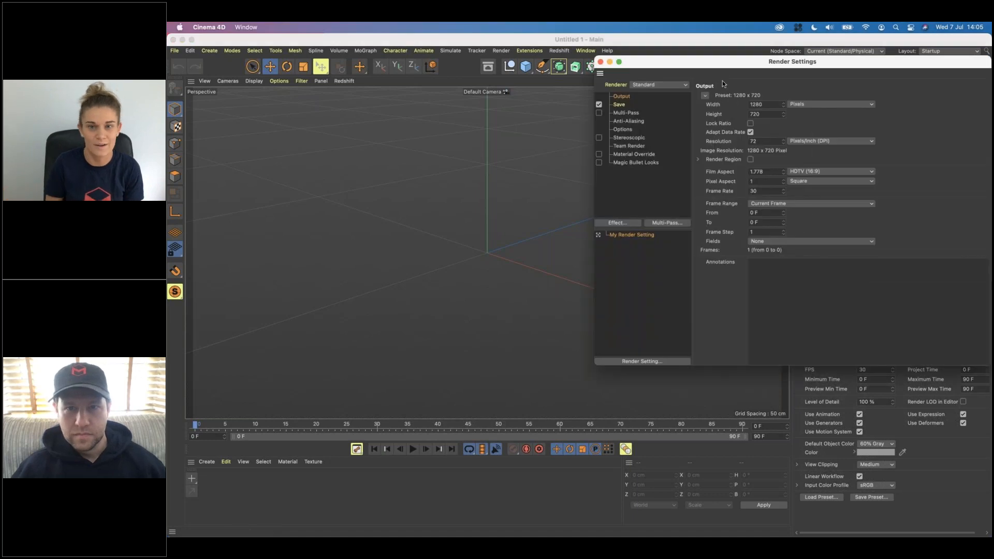
{"action": "left_click_drag", "start_coordinate": [720, 63], "coordinate": [510, 111]}
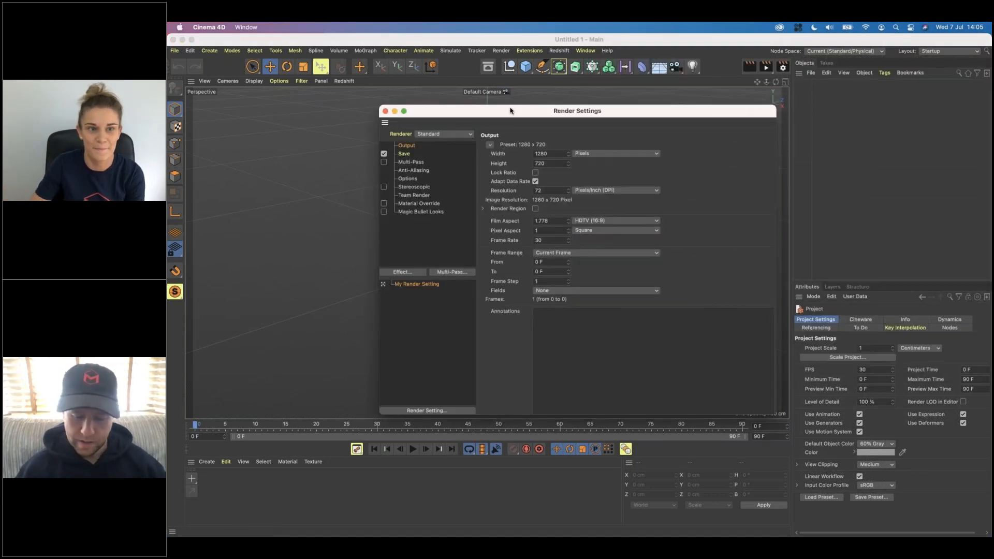
{"action": "left_click", "coordinate": [384, 111]}
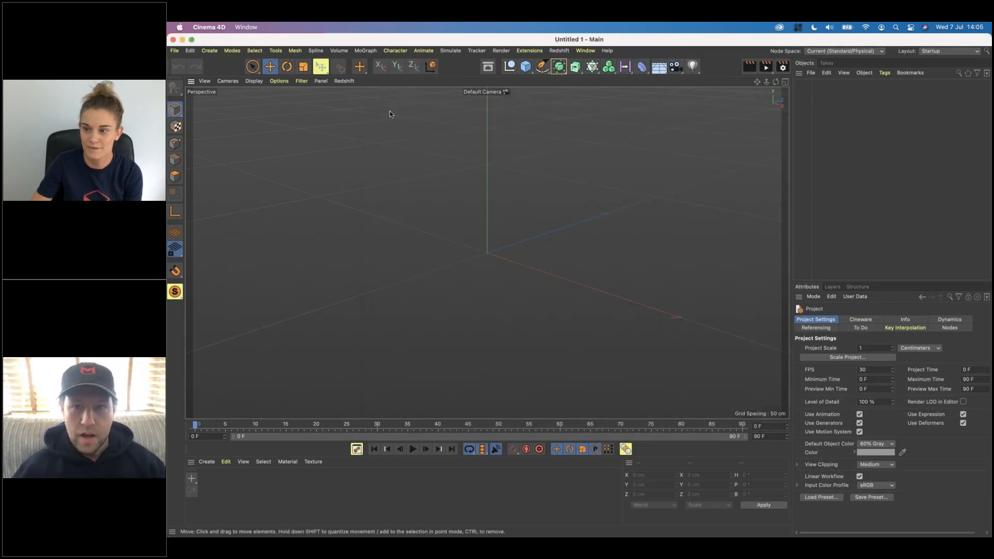
- Open the render settings and set the renderer to Viewport Renderer
{"action": "left_click", "coordinate": [783, 68]}
{"action": "left_click_drag", "start_coordinate": [735, 78], "coordinate": [532, 102]}
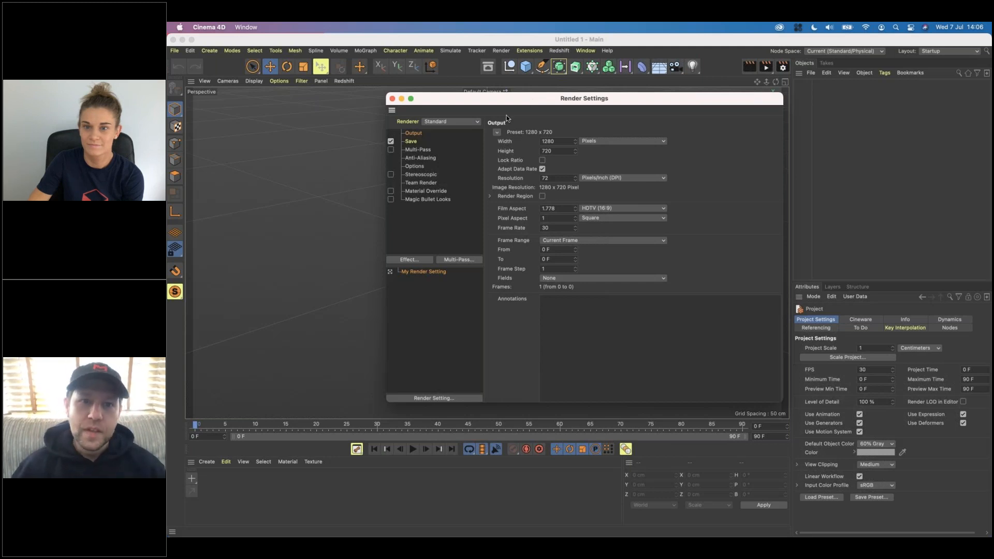
{"action": "left_click", "coordinate": [464, 122]}
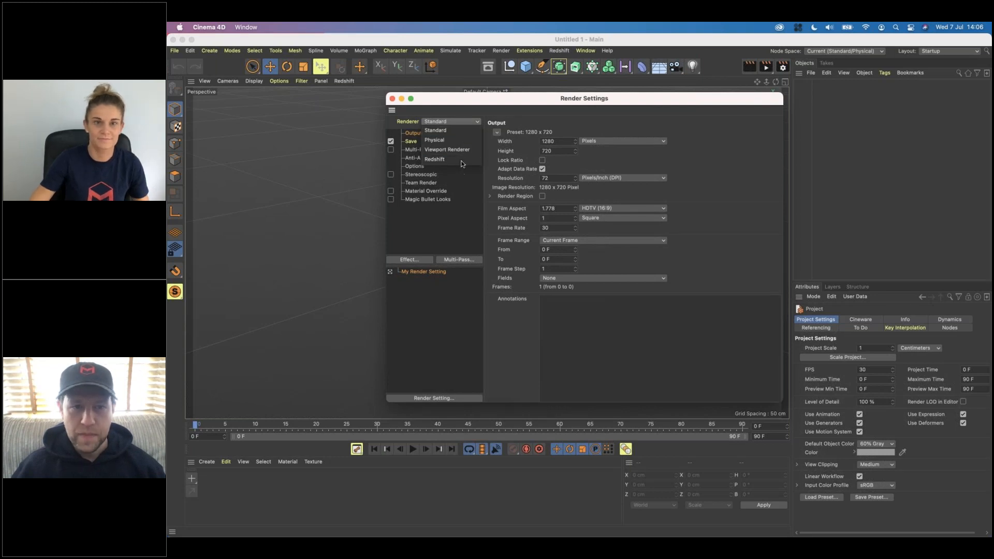
{"action": "left_click", "coordinate": [446, 150]}
- Add a cube to the scene and render it to the Picture Viewer
{"action": "left_click_drag", "start_coordinate": [554, 99], "coordinate": [847, 139]}
{"action": "left_click", "coordinate": [526, 67]}
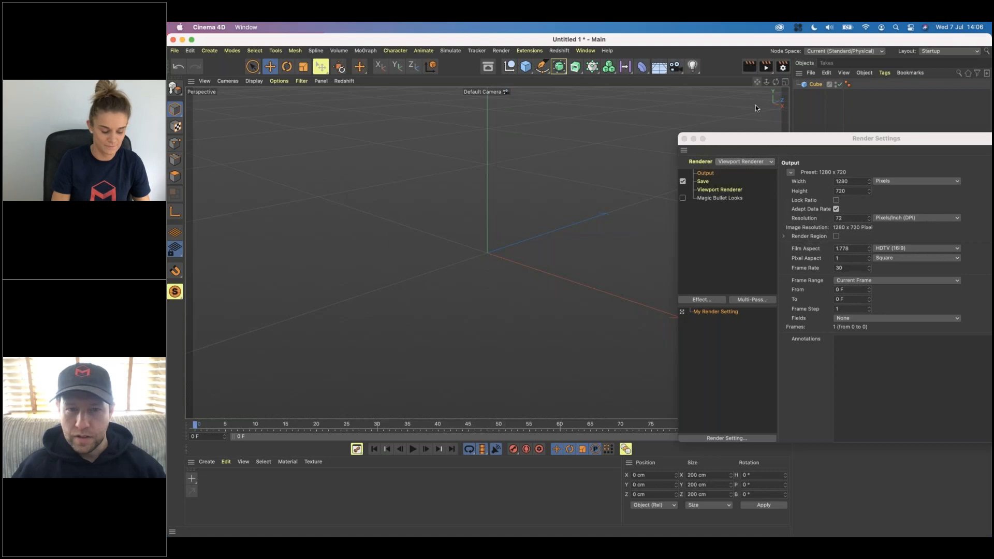
{"action": "left_click", "coordinate": [767, 67]}
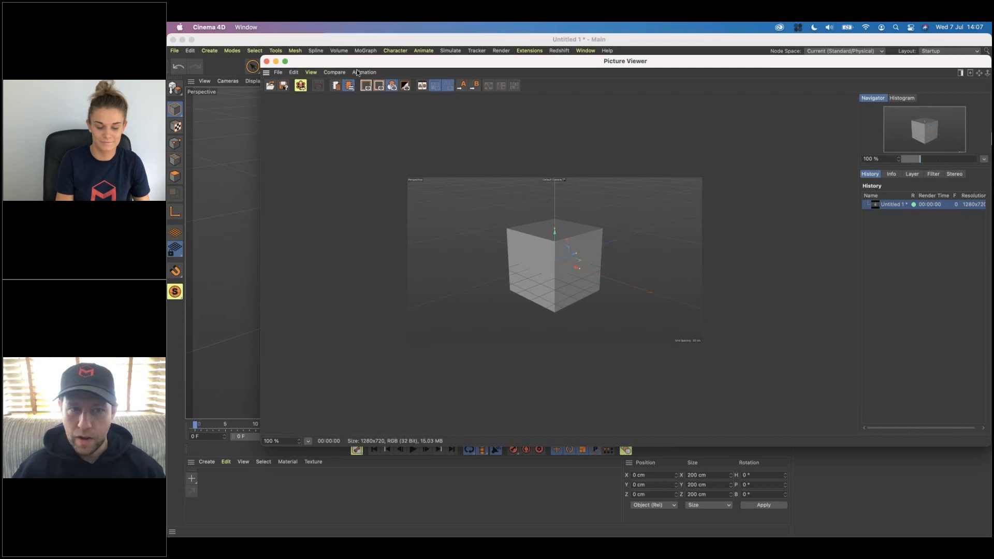
{"action": "key", "text": "super+w"}
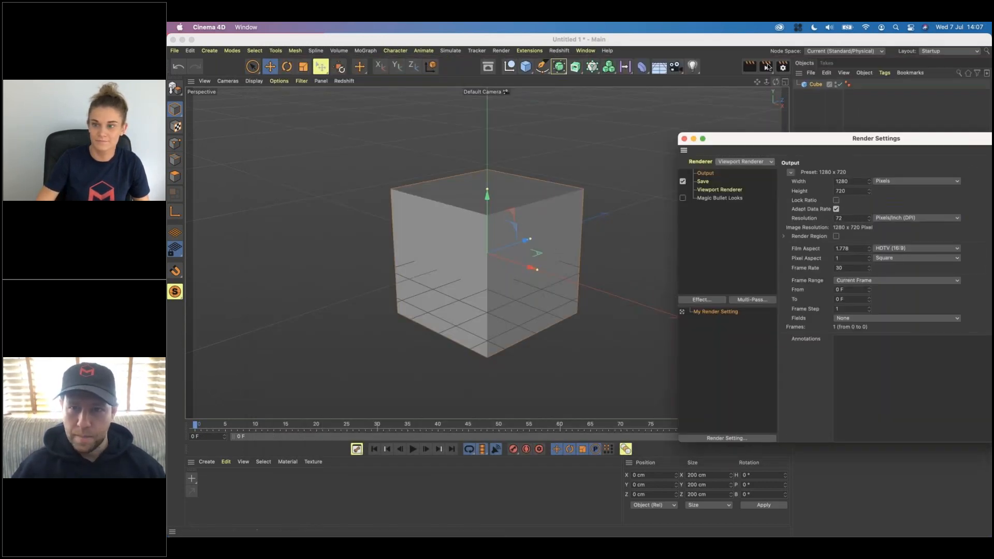
- Render the cube to the Picture Viewer once more and close the viewer
{"action": "left_click_drag", "start_coordinate": [852, 138], "coordinate": [765, 82]}
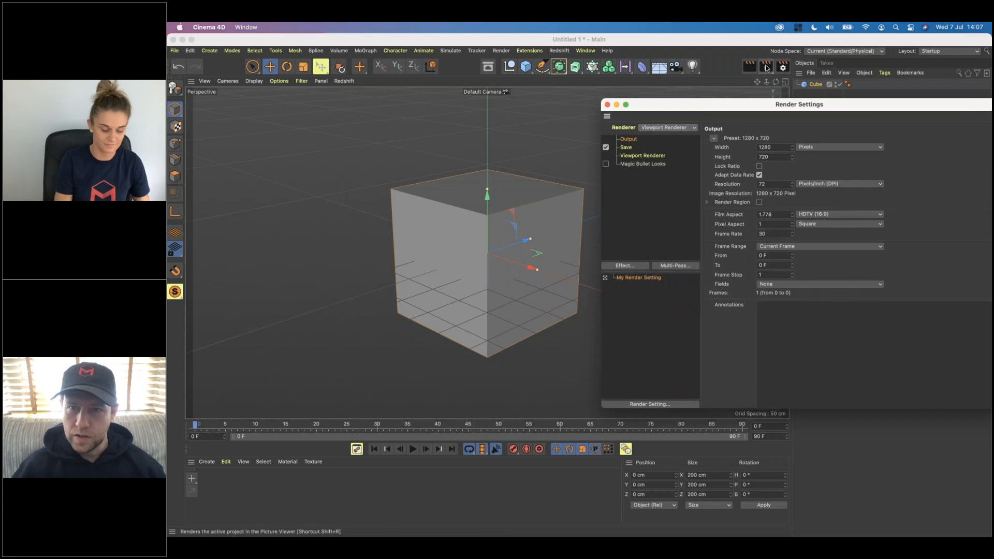
{"action": "left_click", "coordinate": [765, 67]}
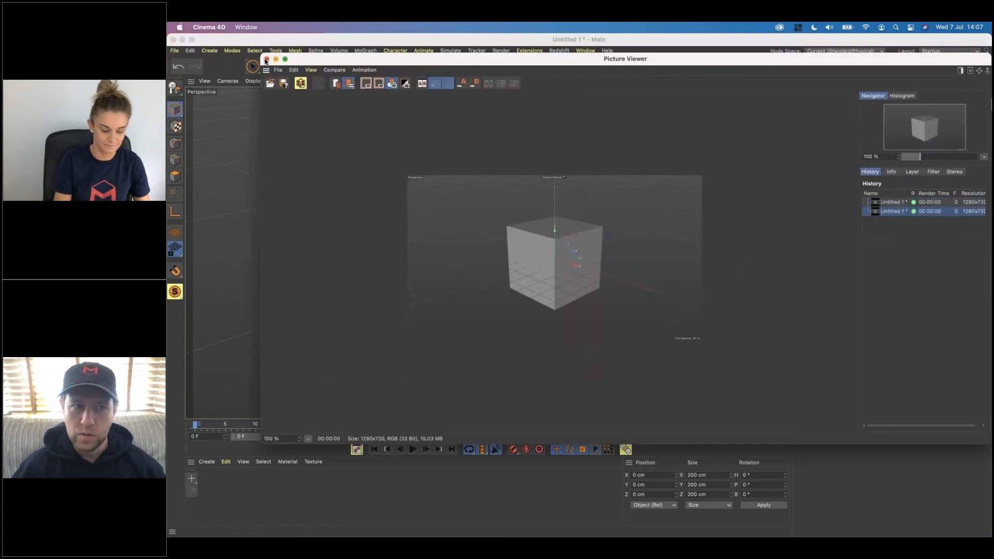
{"action": "left_click", "coordinate": [266, 60]}
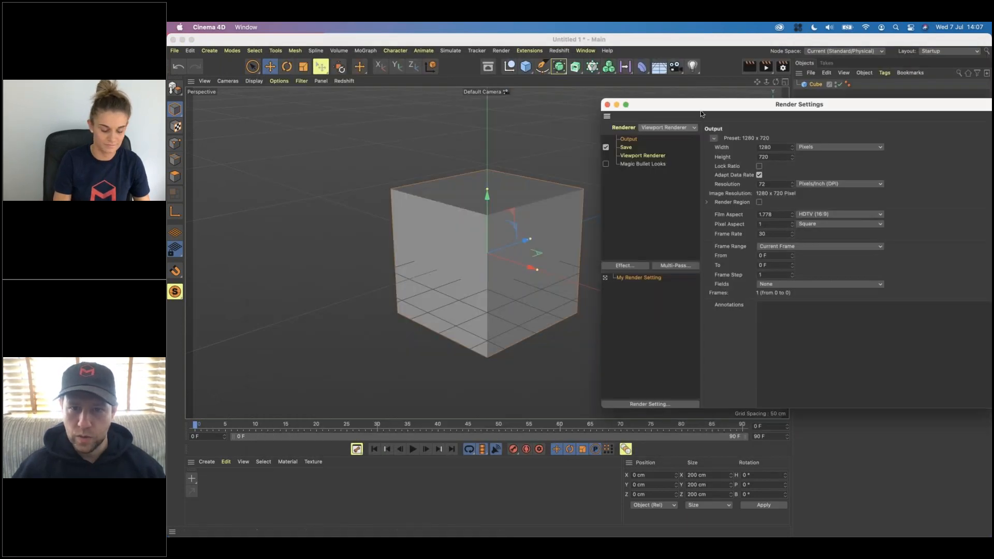
- Examine the Viewport Renderer's basic properties and filter options together
{"action": "left_click_drag", "start_coordinate": [699, 110], "coordinate": [455, 105]}
{"action": "left_click", "coordinate": [406, 151]}
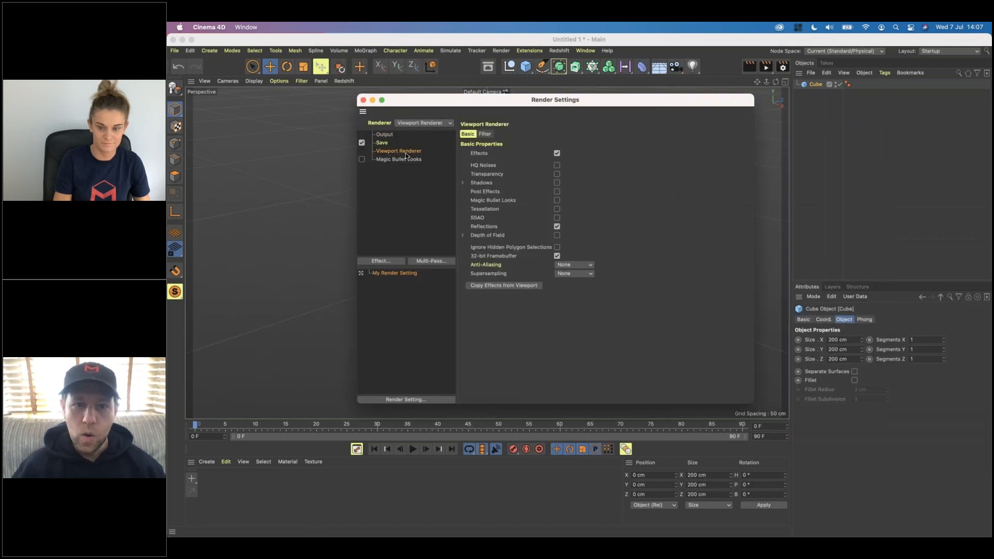
{"action": "left_click", "coordinate": [485, 133], "text": "shift"}
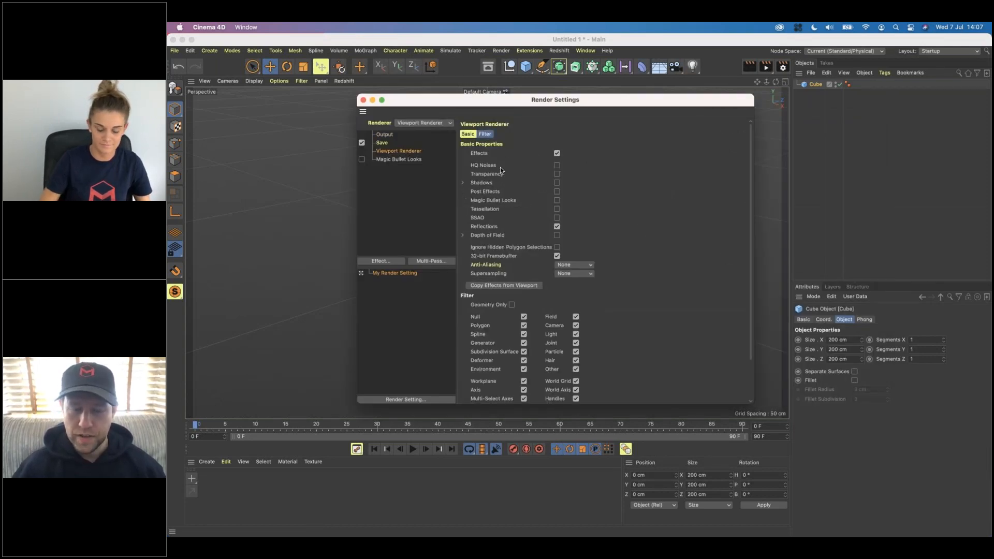
{"action": "scroll", "coordinate": [608, 237], "scroll_direction": "down", "scroll_amount": 2}
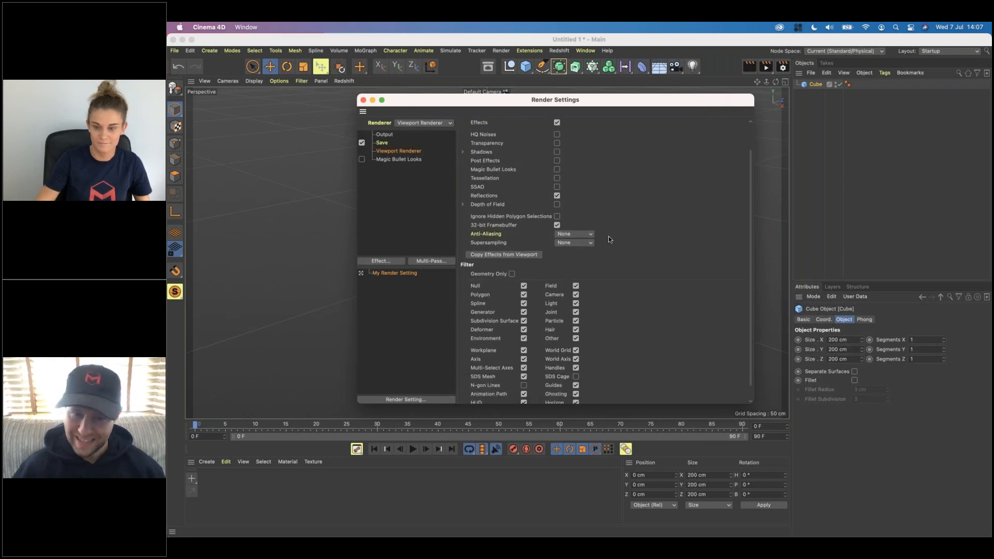
{"action": "scroll", "coordinate": [608, 238], "scroll_direction": "down", "scroll_amount": 2}
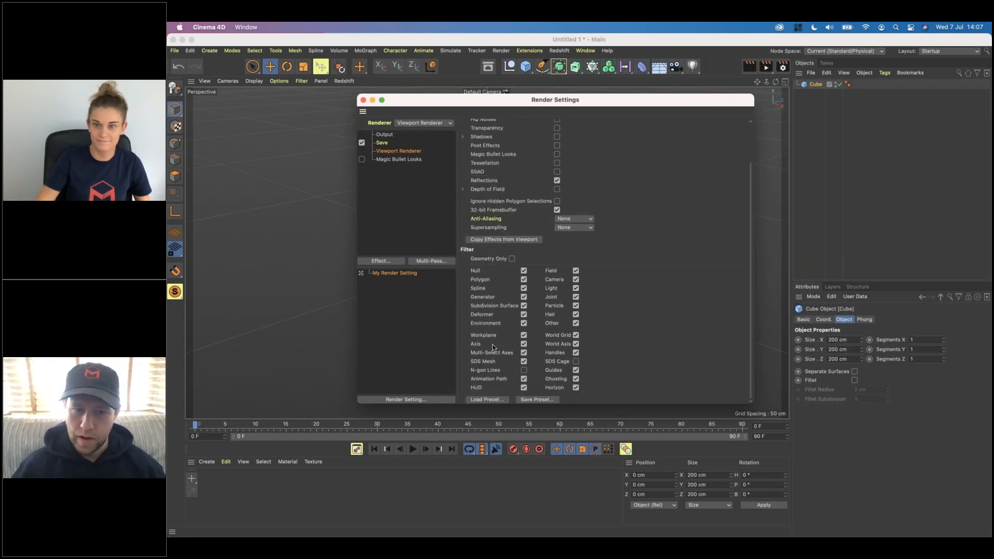
{"action": "scroll", "coordinate": [571, 279], "scroll_direction": "up", "scroll_amount": 4}
- Add a floor to the scene and lower it to about -59 cm in Y
{"action": "left_click_drag", "start_coordinate": [480, 99], "coordinate": [725, 132]}
{"action": "left_click", "coordinate": [504, 246]}
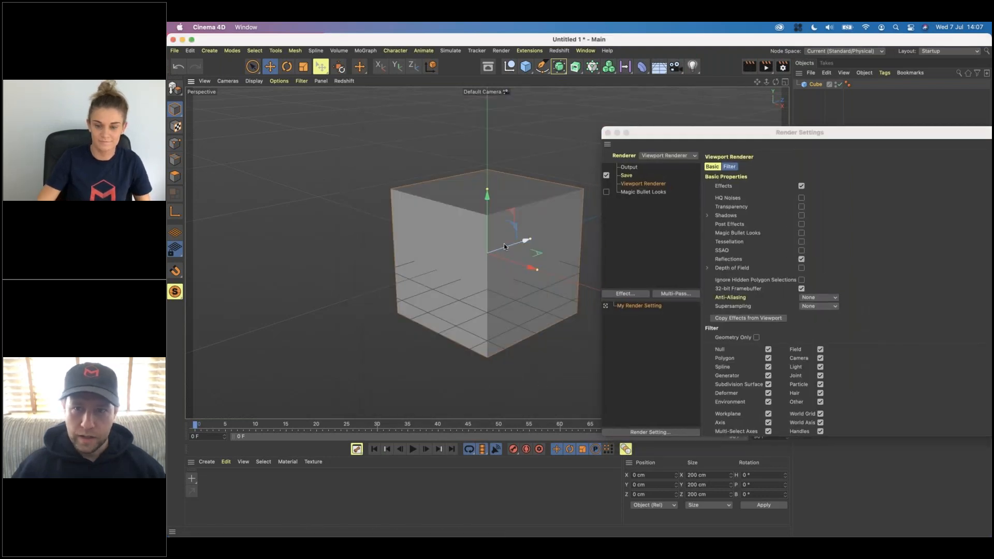
{"action": "left_click", "coordinate": [659, 66]}
{"action": "left_click_drag", "start_coordinate": [488, 217], "coordinate": [488, 254]}
- Enable SSAO and exclude the Workplane in the Viewport Renderer's filter options
{"action": "left_click_drag", "start_coordinate": [682, 134], "coordinate": [618, 82]}
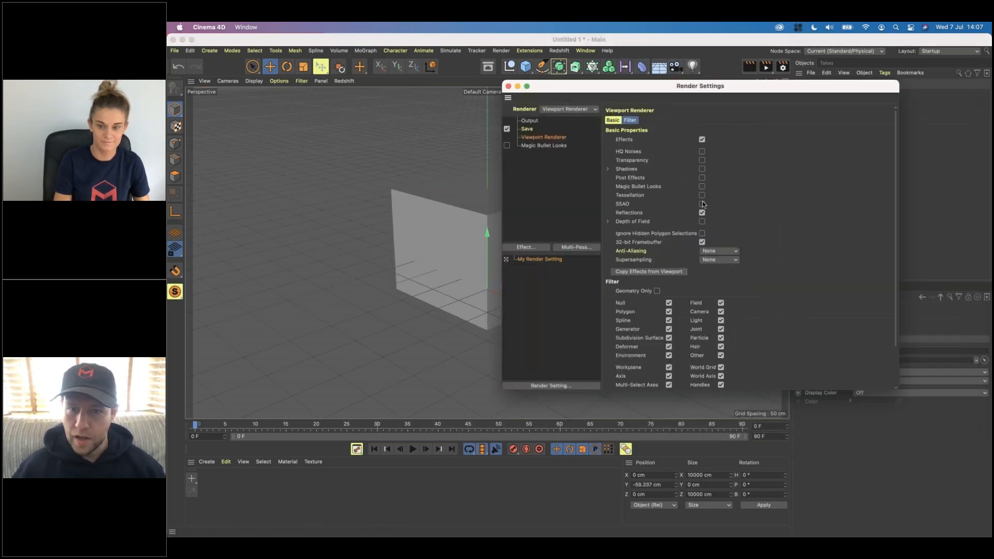
{"action": "left_click", "coordinate": [702, 205]}
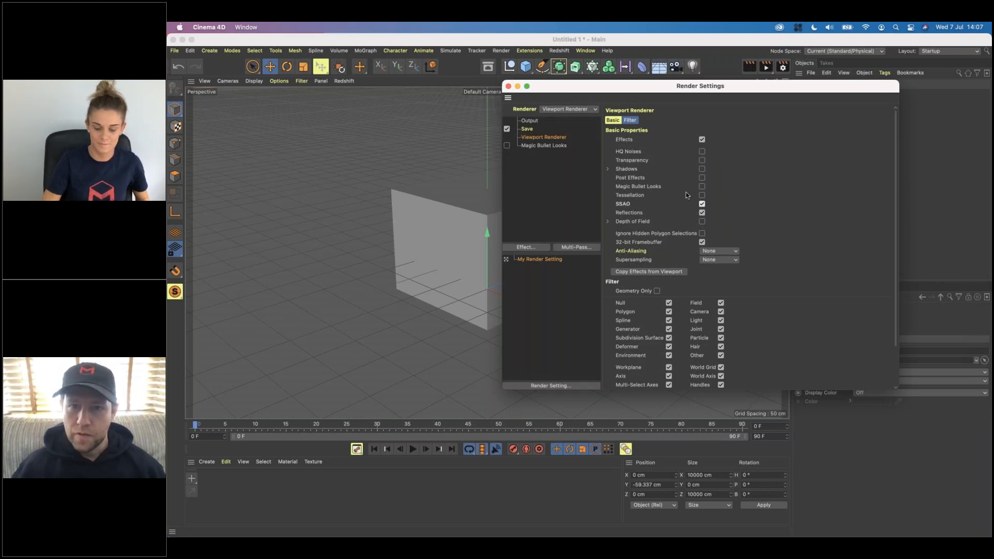
{"action": "left_click_drag", "start_coordinate": [629, 85], "coordinate": [603, 57]}
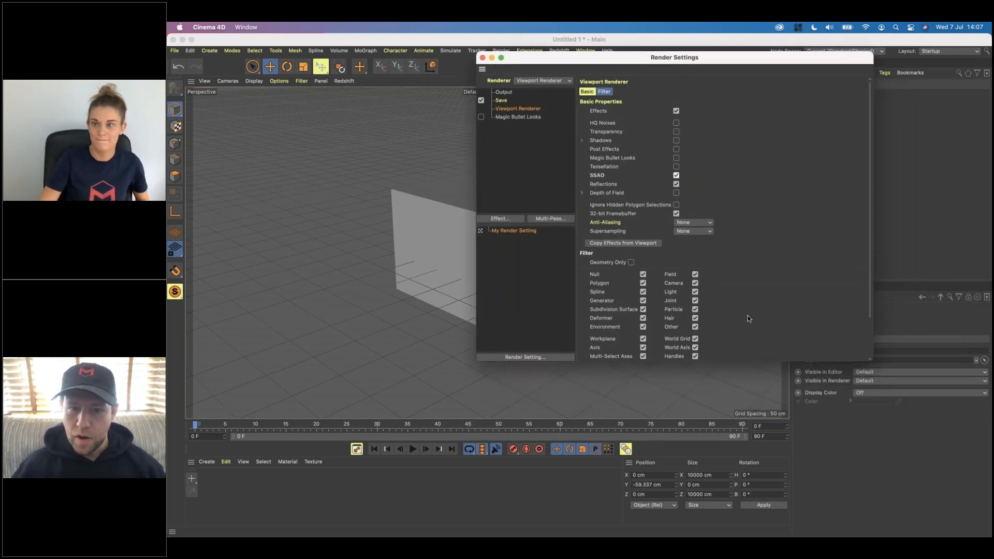
{"action": "scroll", "coordinate": [748, 315], "scroll_direction": "down", "scroll_amount": 3}
{"action": "left_click", "coordinate": [643, 293]}
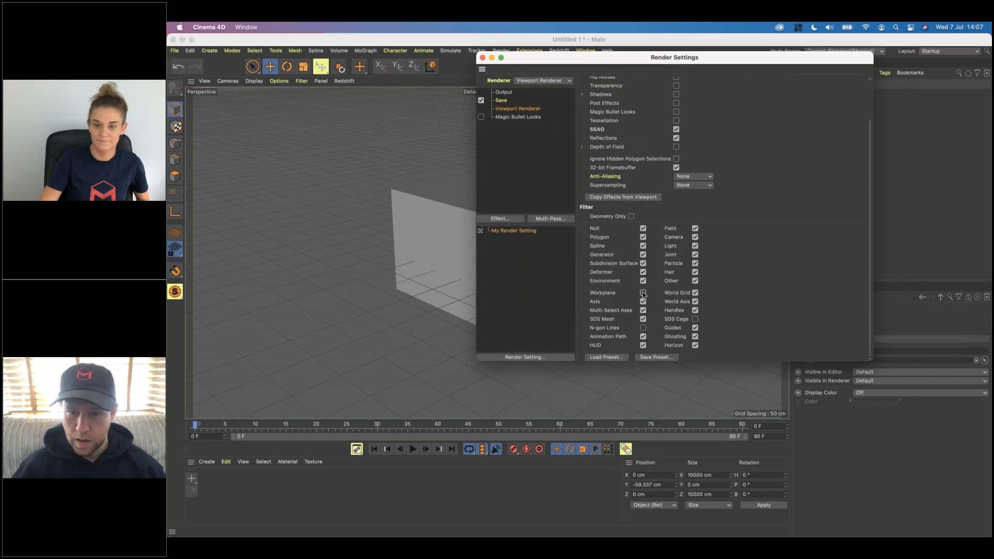
- Render the cube and floor to the Picture Viewer and compare the image with the Viewport Renderer options
{"action": "left_click_drag", "start_coordinate": [677, 57], "coordinate": [439, 149]}
{"action": "left_click", "coordinate": [766, 66]}
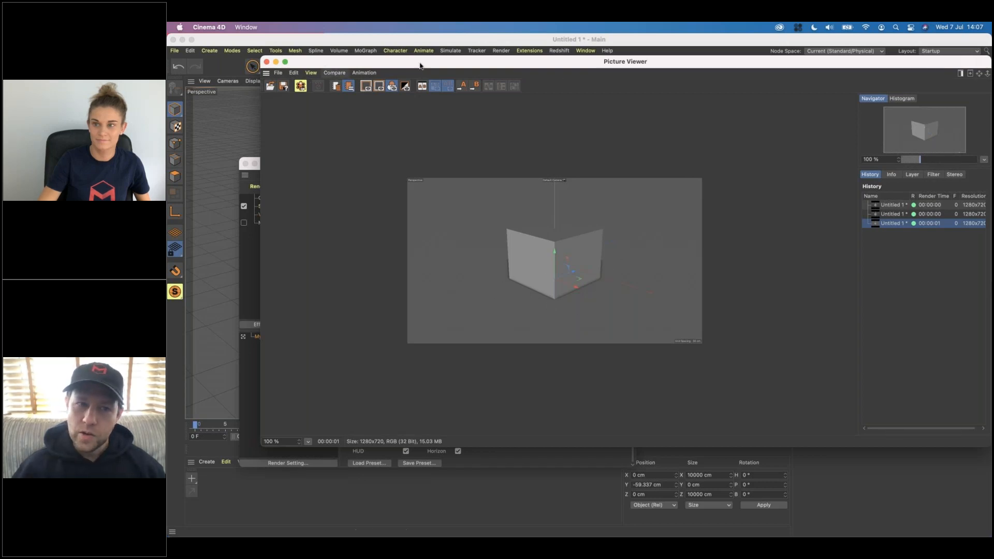
{"action": "left_click_drag", "start_coordinate": [316, 61], "coordinate": [421, 62]}
{"action": "left_click_drag", "start_coordinate": [306, 164], "coordinate": [272, 121]}
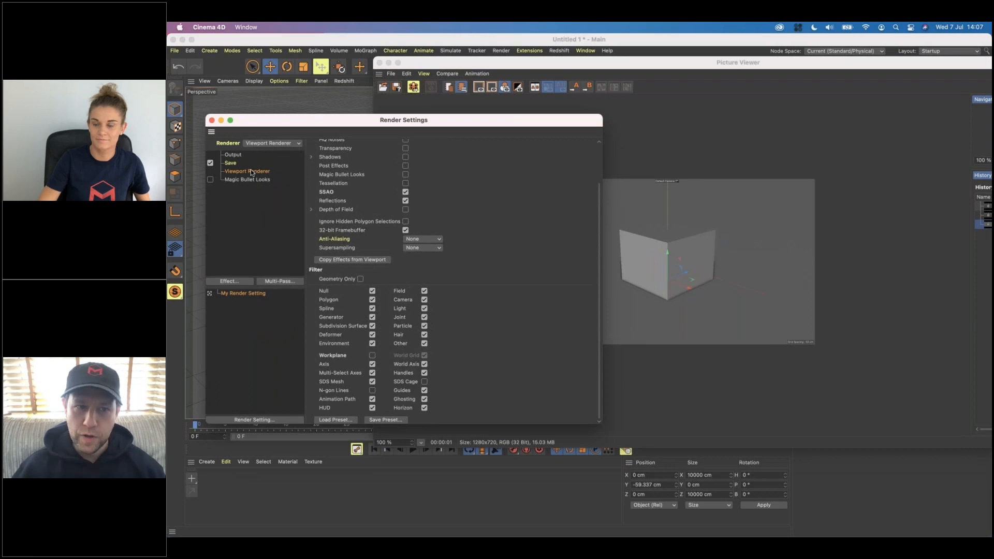
{"action": "scroll", "coordinate": [332, 182], "scroll_direction": "up", "scroll_amount": 3}
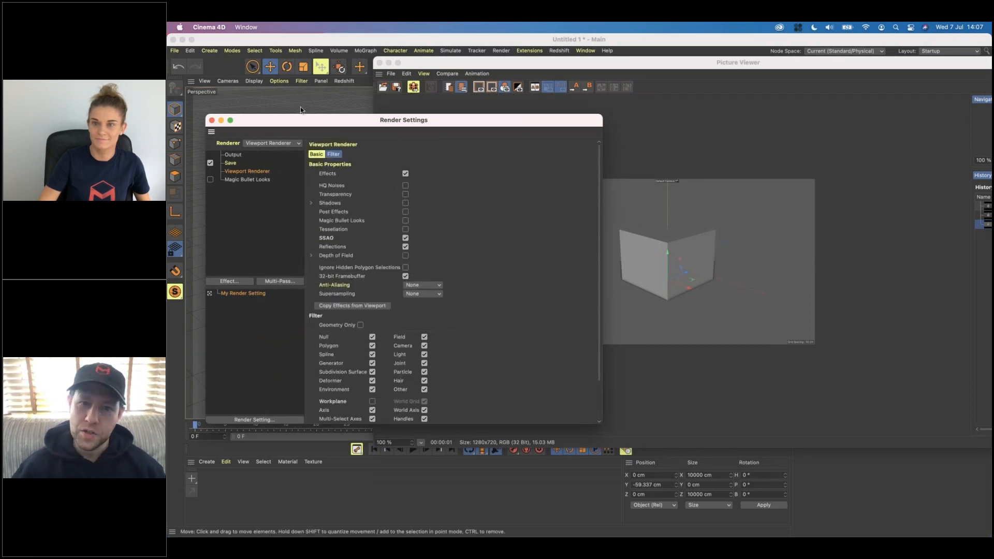
{"action": "left_click", "coordinate": [716, 151]}
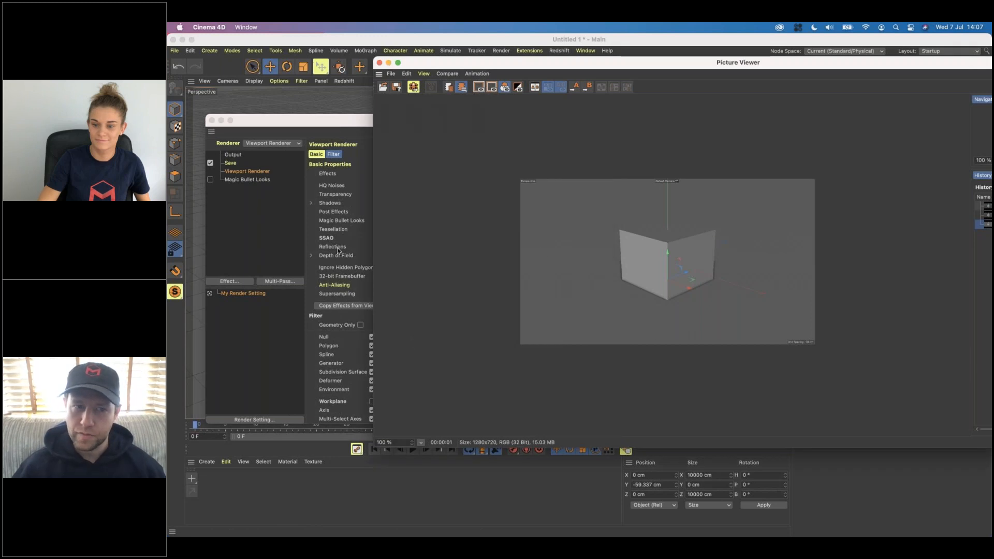
{"action": "left_click_drag", "start_coordinate": [293, 126], "coordinate": [289, 110]}
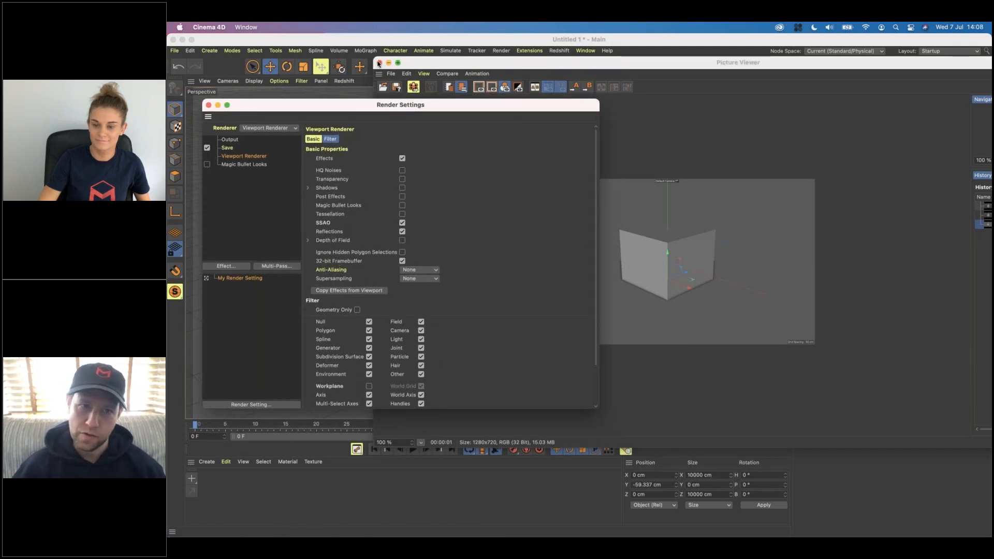
{"action": "left_click", "coordinate": [379, 62]}
- Set the renderer to Standard in the render settings
{"action": "left_click_drag", "start_coordinate": [281, 105], "coordinate": [741, 140]}
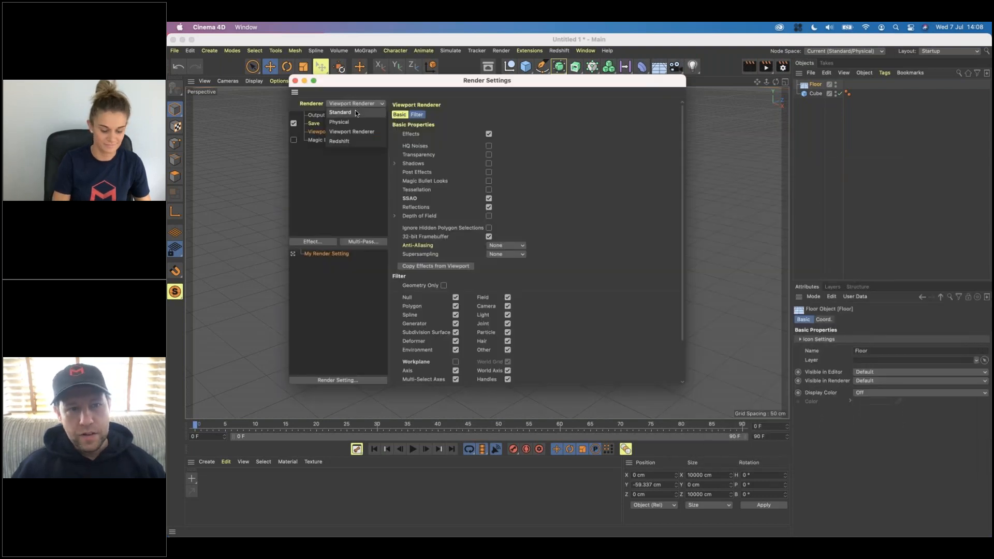
{"action": "left_click", "coordinate": [356, 112]}
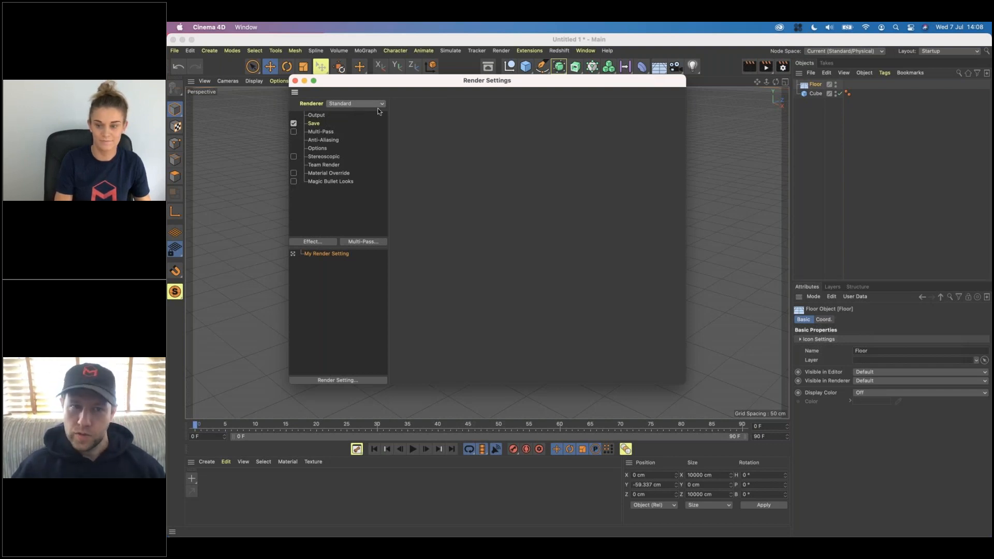
{"action": "left_click_drag", "start_coordinate": [386, 85], "coordinate": [425, 105]}
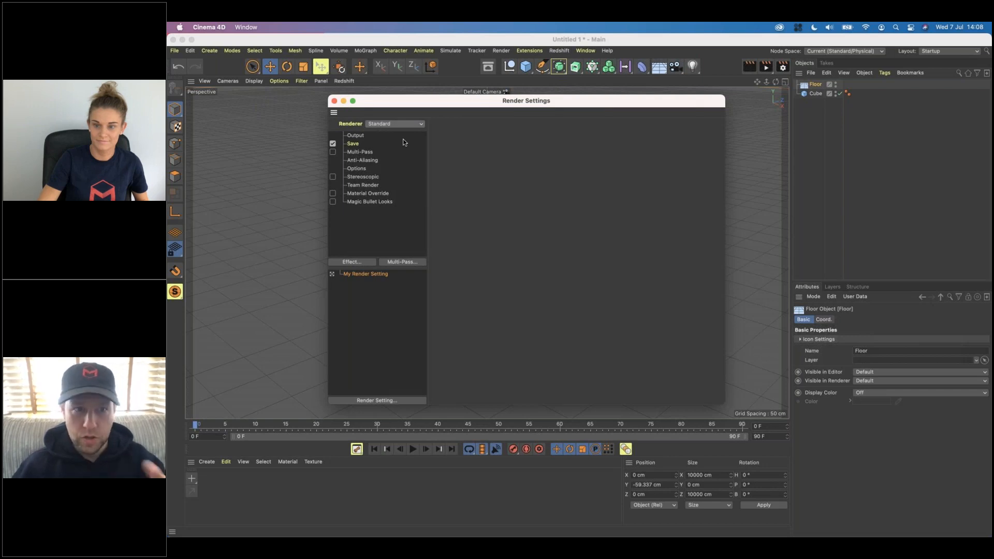
- Apply the A3 portrait print preset to the render output
{"action": "left_click", "coordinate": [357, 135]}
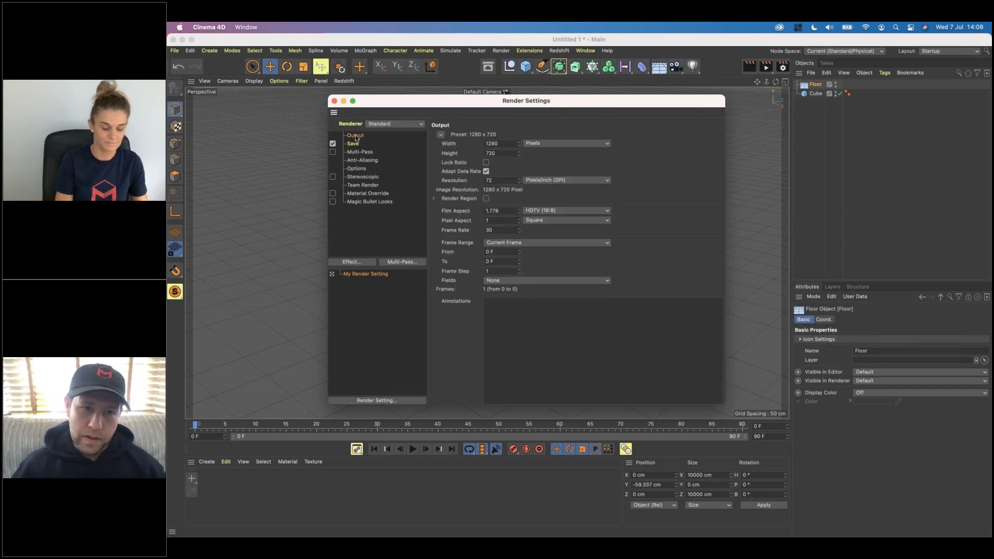
{"action": "left_click_drag", "start_coordinate": [394, 106], "coordinate": [395, 101]}
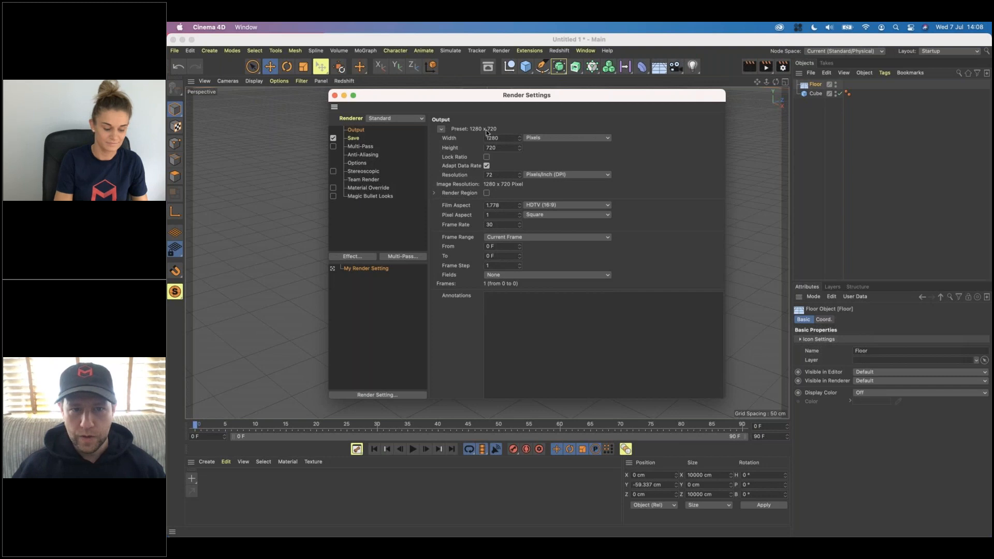
{"action": "left_click", "coordinate": [442, 129]}
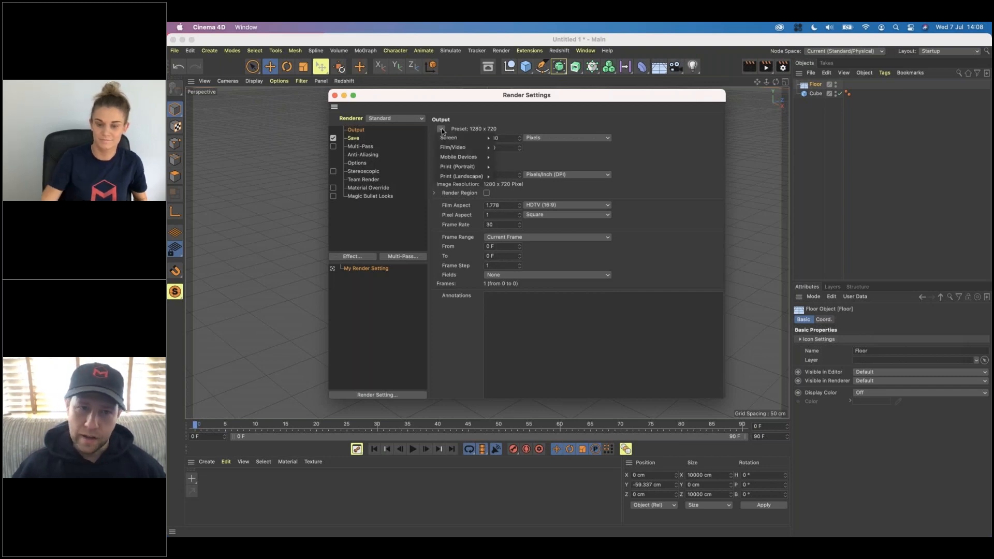
{"action": "mouse_move", "coordinate": [460, 138]}
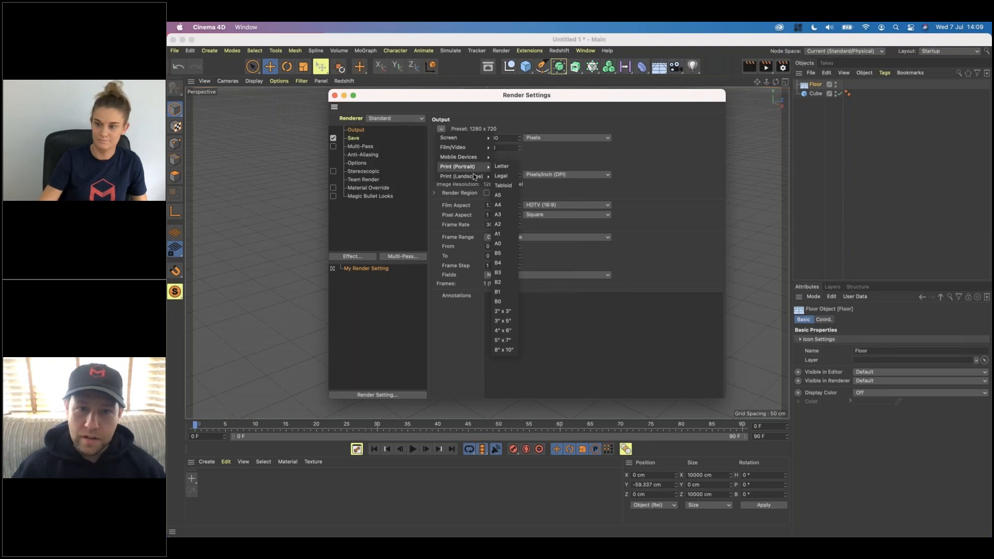
{"action": "left_click", "coordinate": [500, 215]}
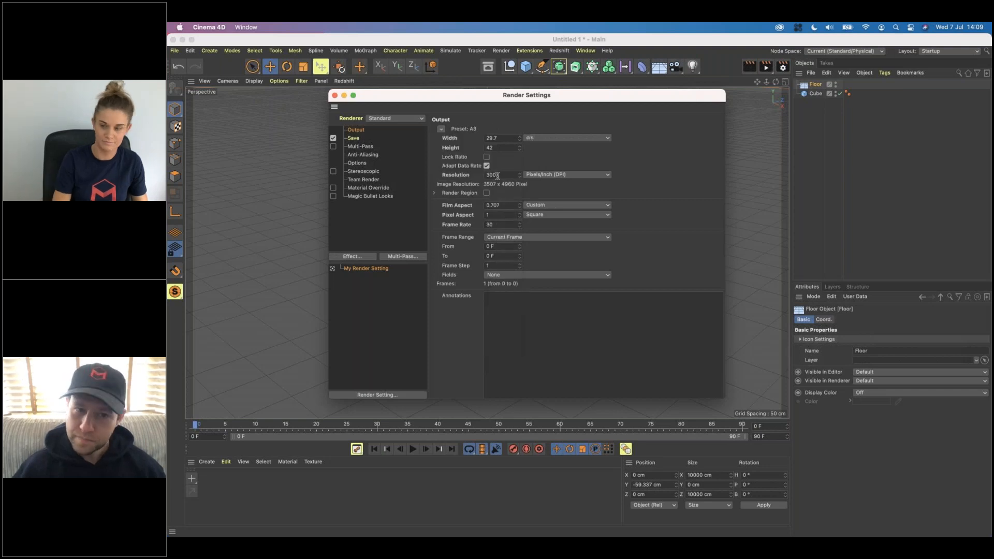
- Check the A3 portrait framing in the viewport and review the output's resolution and size unit options
{"action": "left_click_drag", "start_coordinate": [449, 96], "coordinate": [740, 244]}
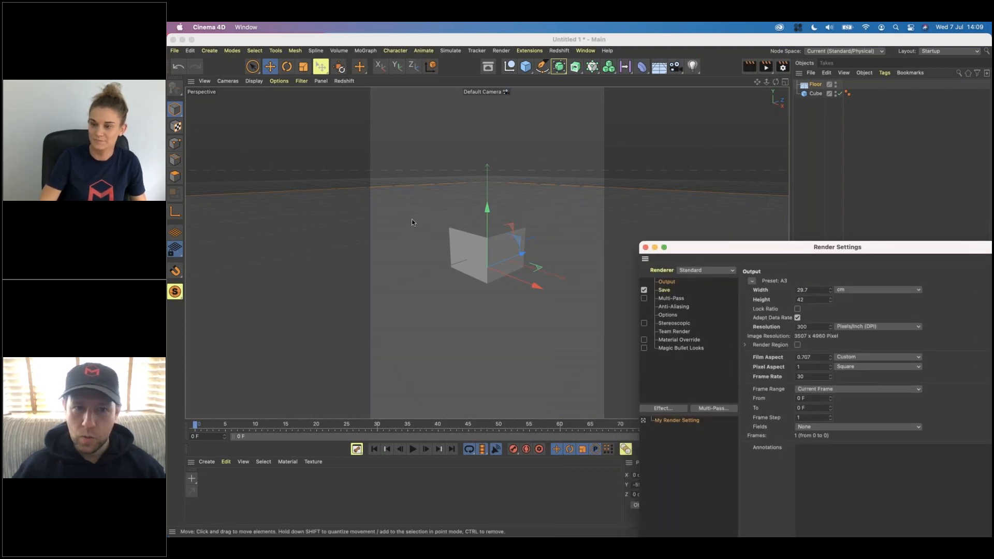
{"action": "left_click_drag", "start_coordinate": [711, 249], "coordinate": [533, 73]}
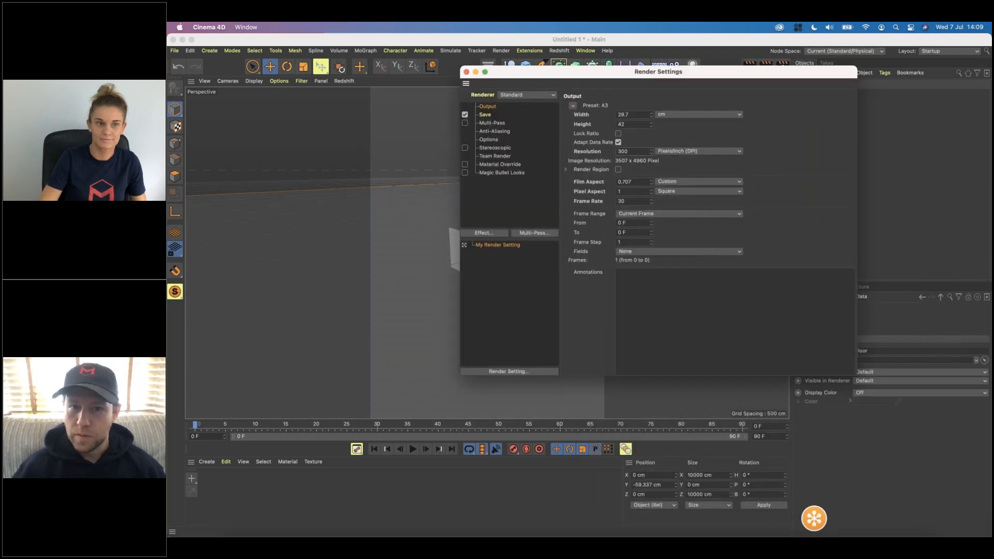
{"action": "double_click", "coordinate": [621, 151]}
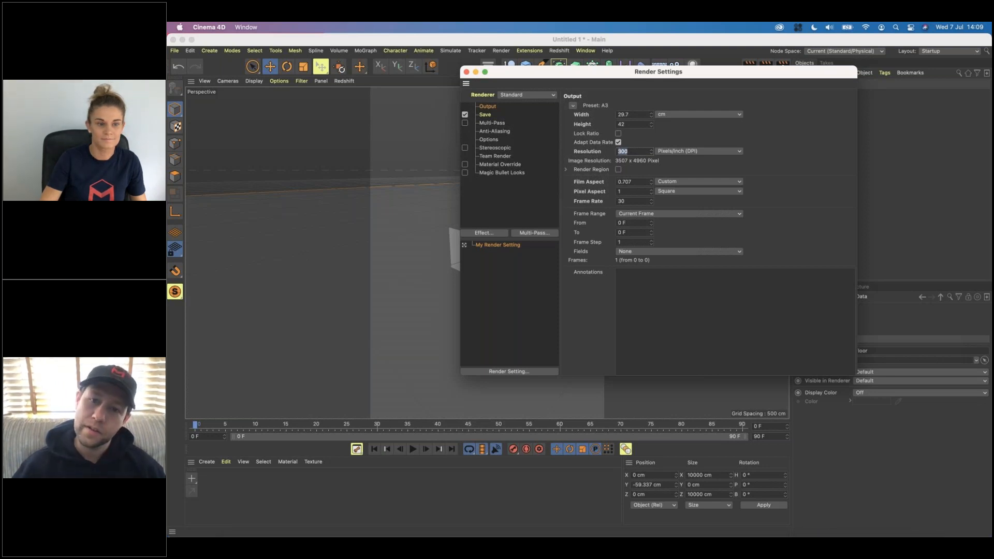
{"action": "left_click", "coordinate": [670, 115]}
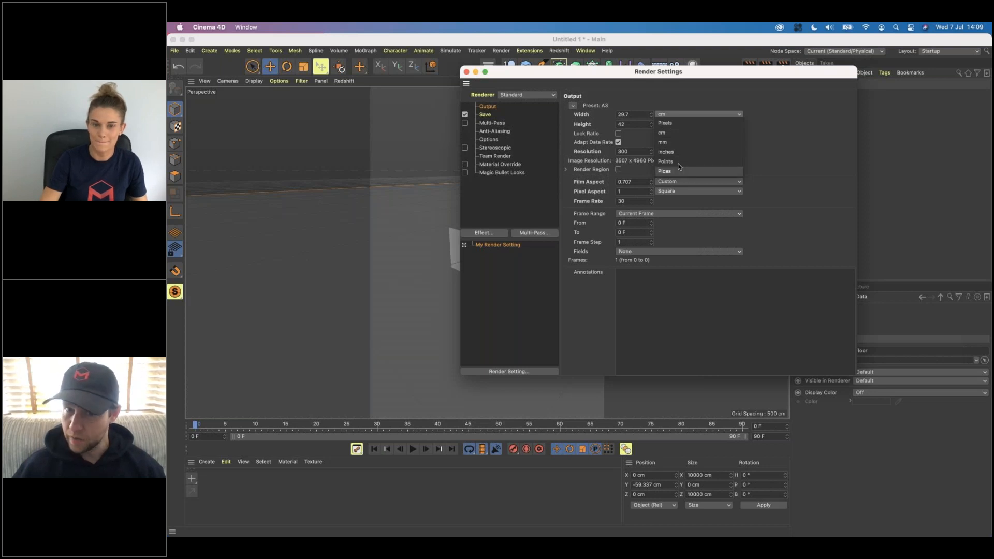
{"action": "left_click", "coordinate": [573, 105]}
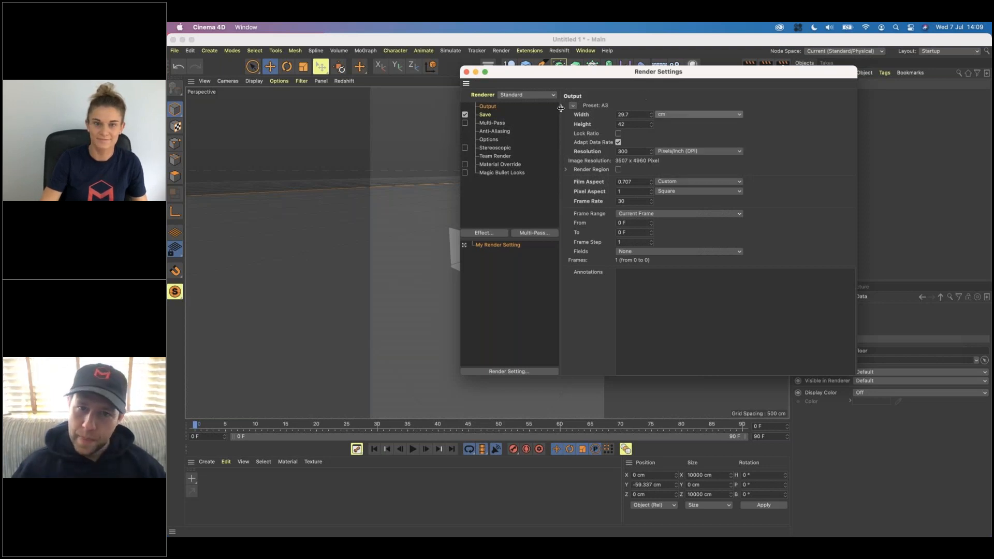
- Apply the 1280 x 1024 screen preset to the render output
{"action": "left_click", "coordinate": [572, 105]}
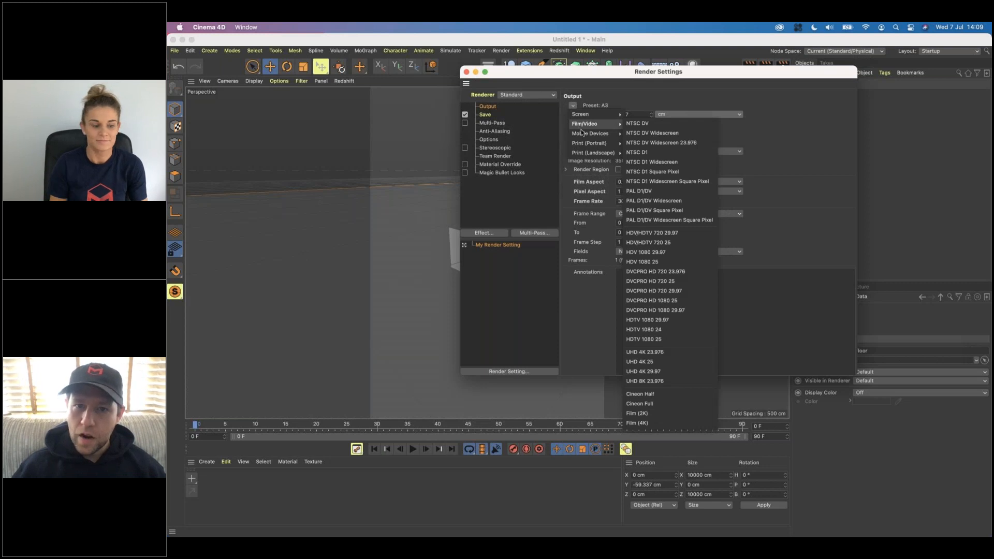
{"action": "mouse_move", "coordinate": [594, 115]}
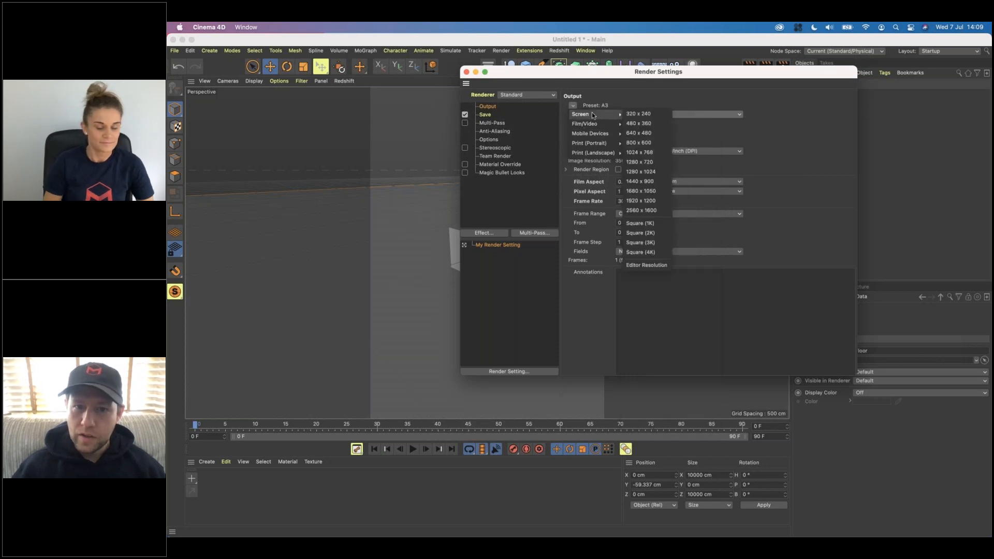
{"action": "left_click", "coordinate": [651, 172]}
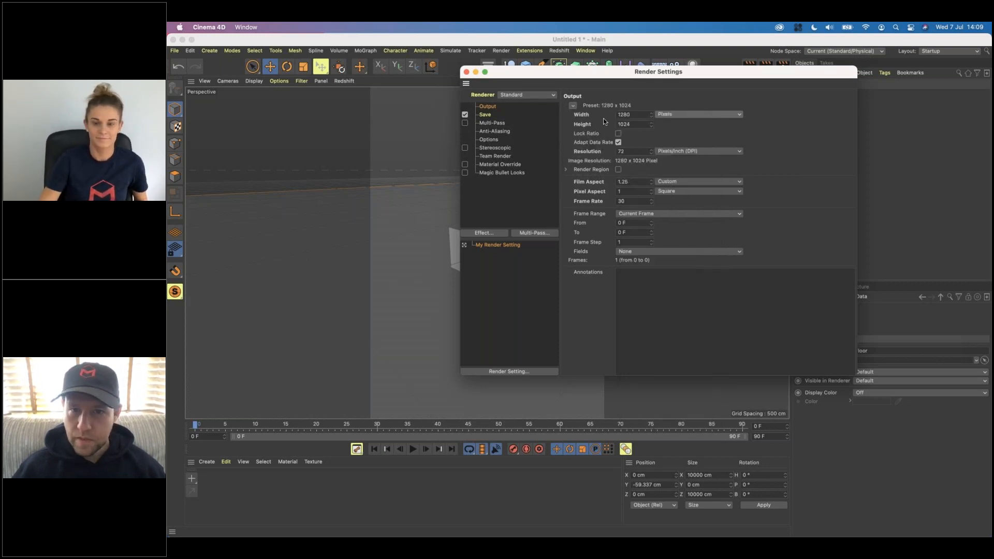
- Apply the HDTV 1080 29.97 film/video preset to the render output and review the frame rate and frame range options
{"action": "left_click", "coordinate": [573, 106]}
{"action": "mouse_move", "coordinate": [588, 116]}
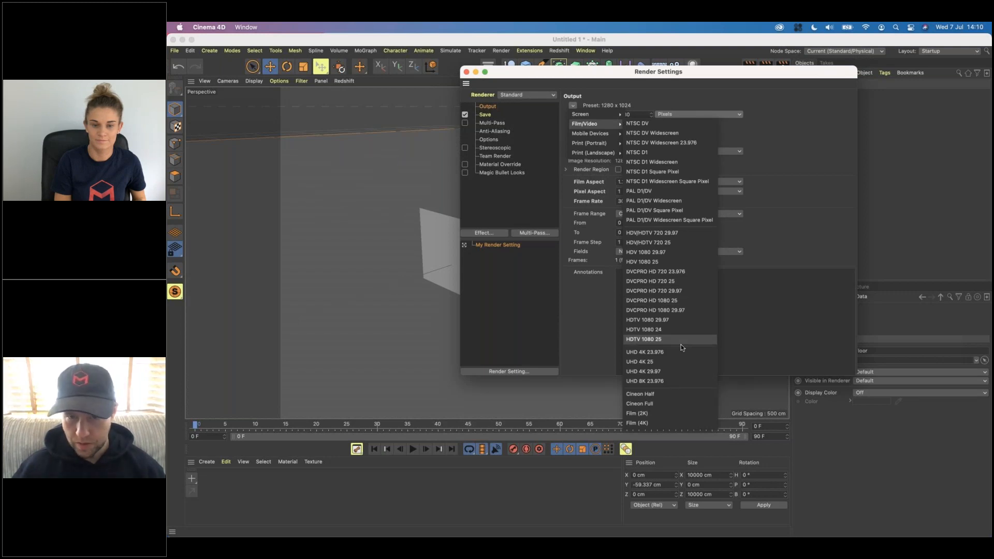
{"action": "left_click", "coordinate": [663, 319]}
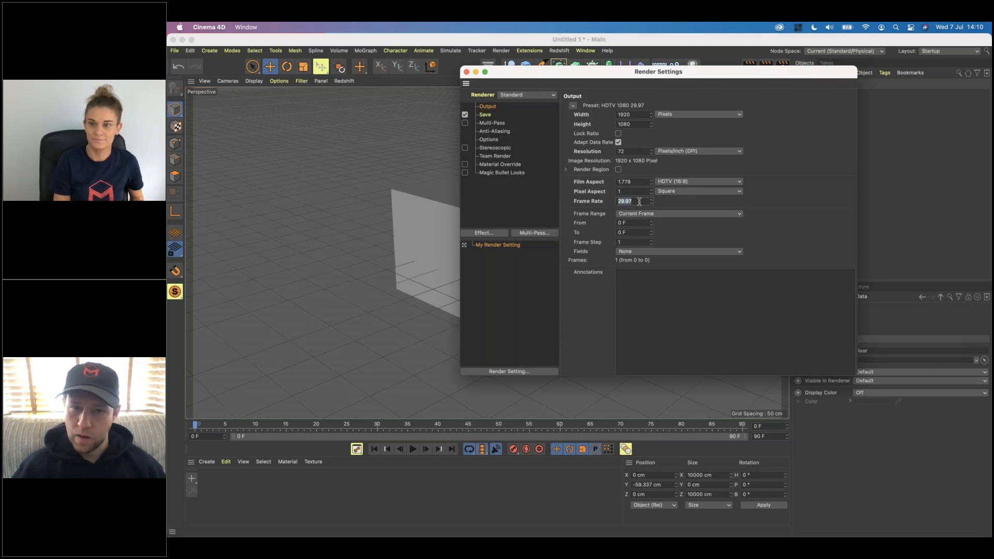
{"action": "left_click", "coordinate": [636, 201]}
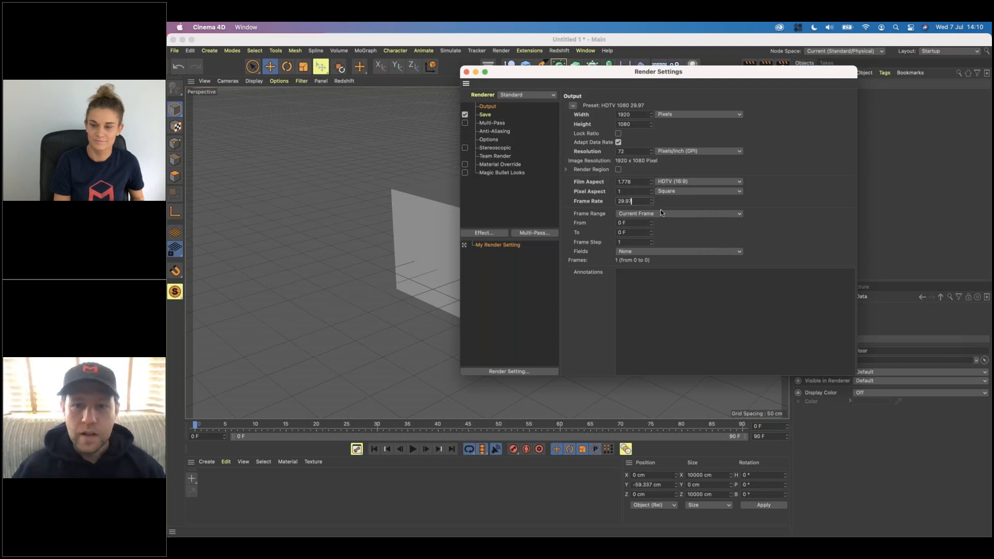
{"action": "left_click", "coordinate": [659, 213]}
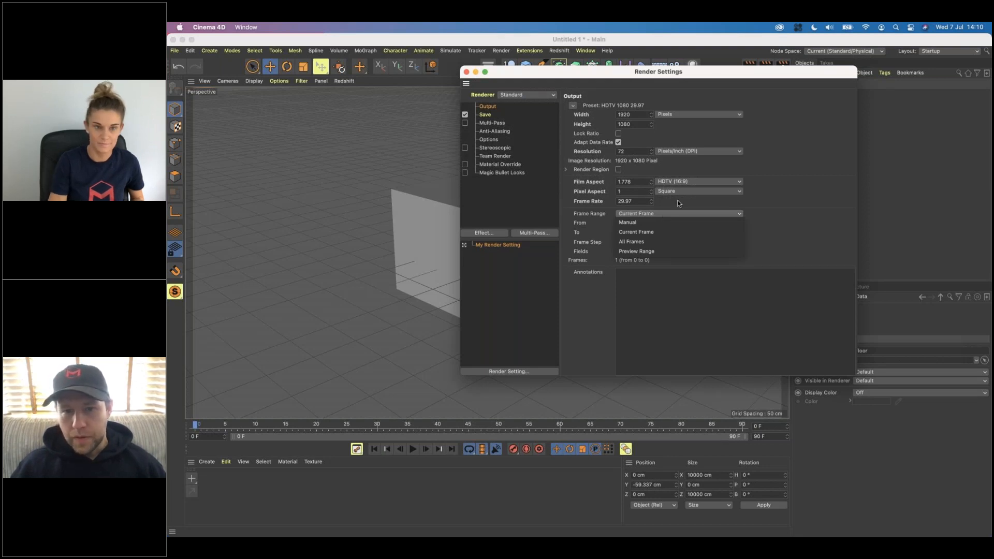
{"action": "left_click", "coordinate": [673, 213]}
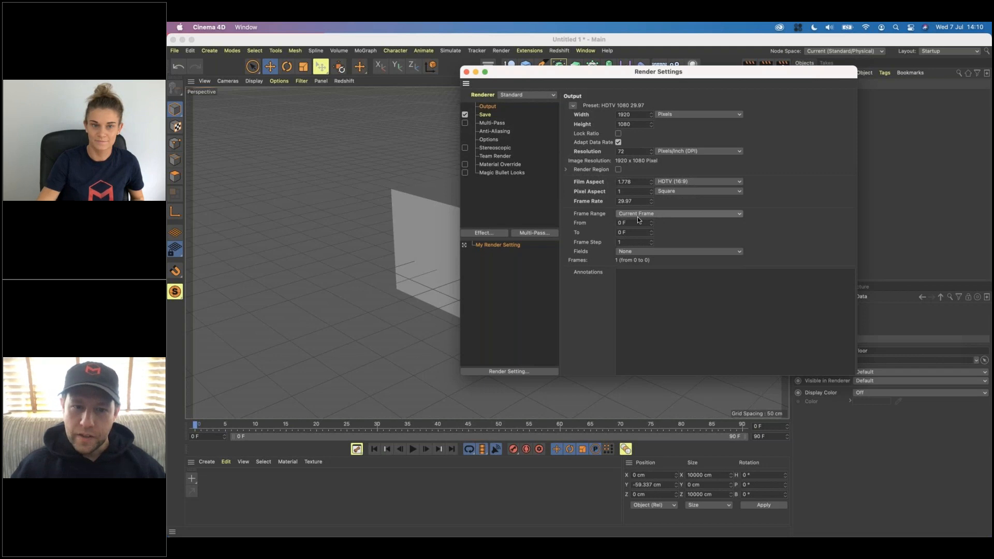
- Animate the cube's position with keyframes, from X about -594 cm at frame 0 to X about 237 cm at frame 90
{"action": "left_click_drag", "start_coordinate": [573, 73], "coordinate": [571, 227]}
{"action": "left_click", "coordinate": [549, 235]}
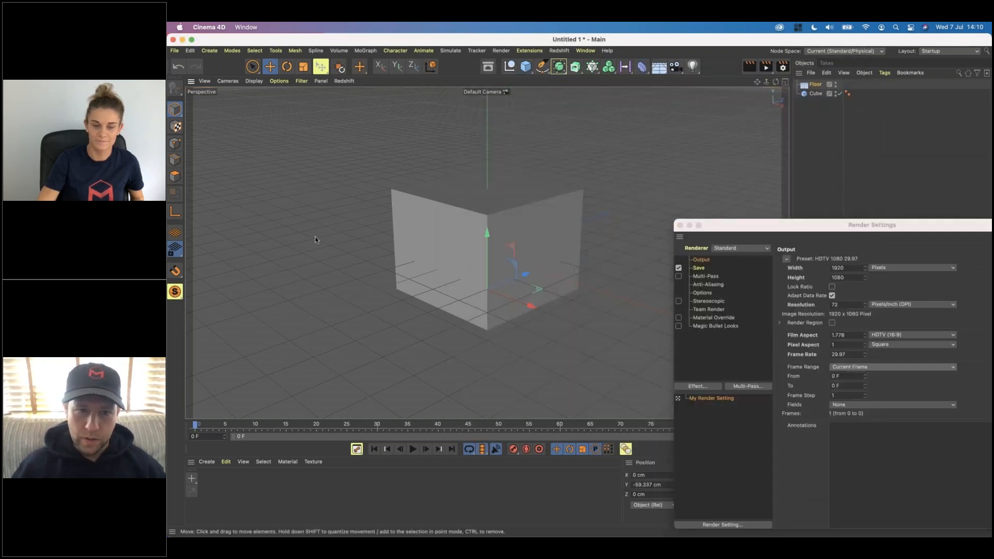
{"action": "left_click", "coordinate": [814, 95]}
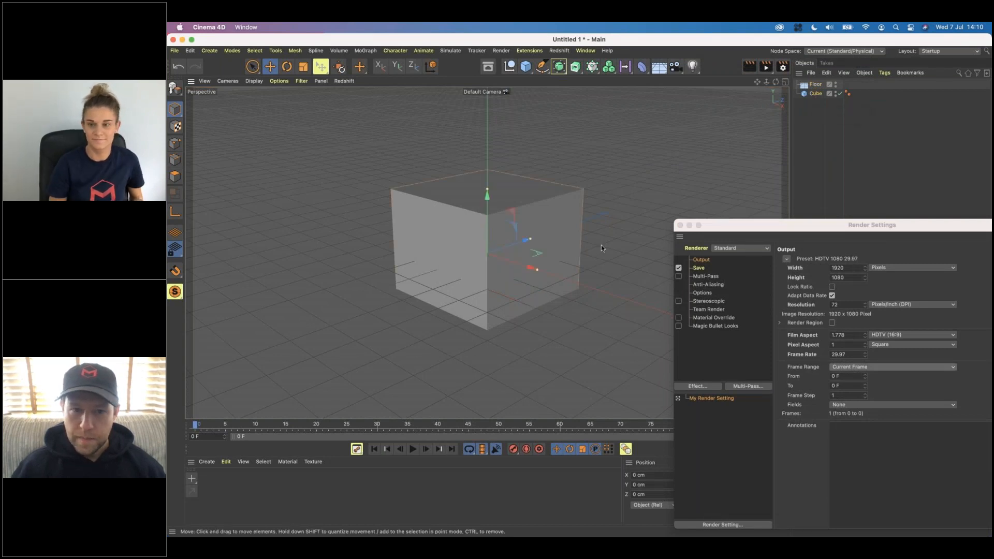
{"action": "left_click_drag", "start_coordinate": [530, 268], "coordinate": [319, 206]}
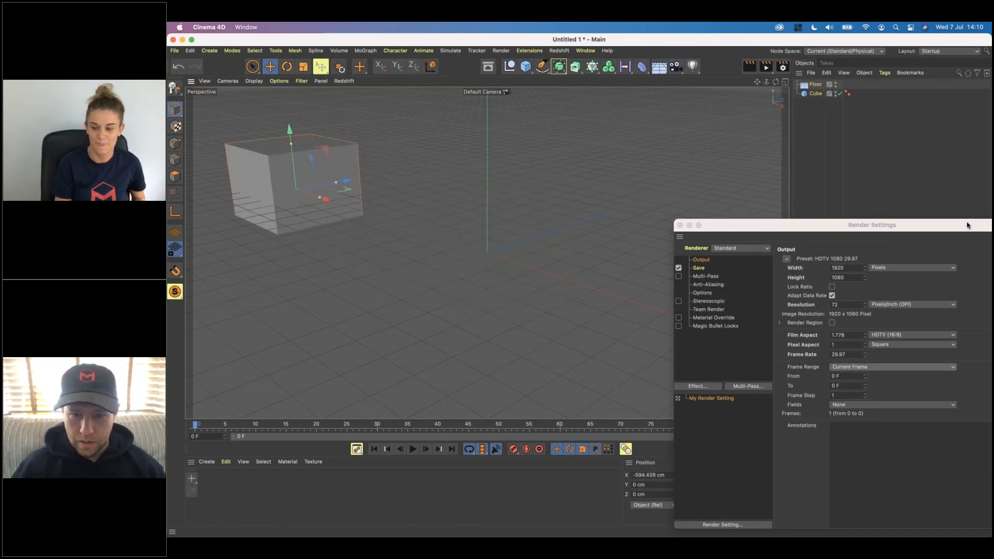
{"action": "left_click_drag", "start_coordinate": [725, 225], "coordinate": [984, 226]}
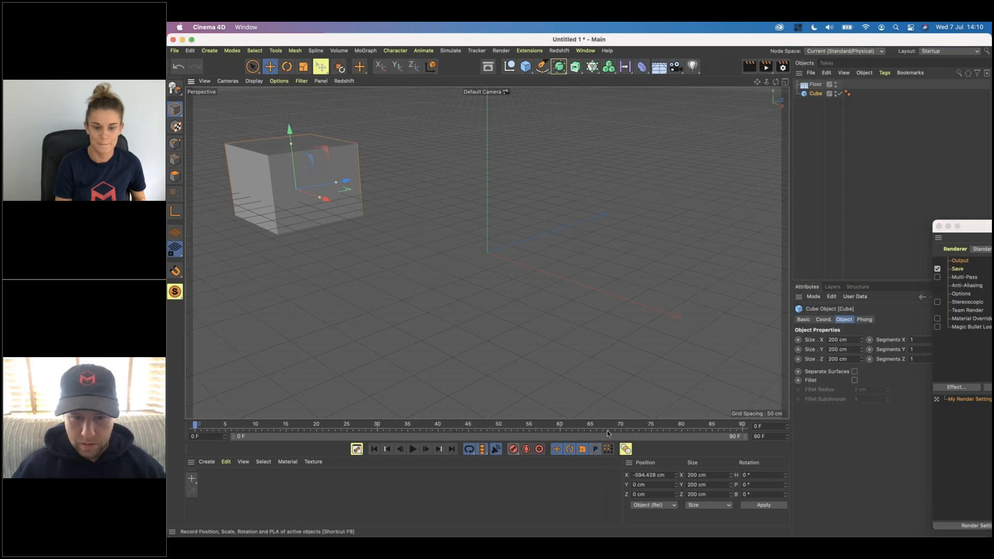
{"action": "left_click", "coordinate": [513, 448]}
{"action": "left_click", "coordinate": [742, 425]}
{"action": "left_click_drag", "start_coordinate": [430, 224], "coordinate": [679, 285]}
- Render the current frame, frame 90, to the Picture Viewer and close the viewer
{"action": "left_click_drag", "start_coordinate": [977, 227], "coordinate": [755, 261]}
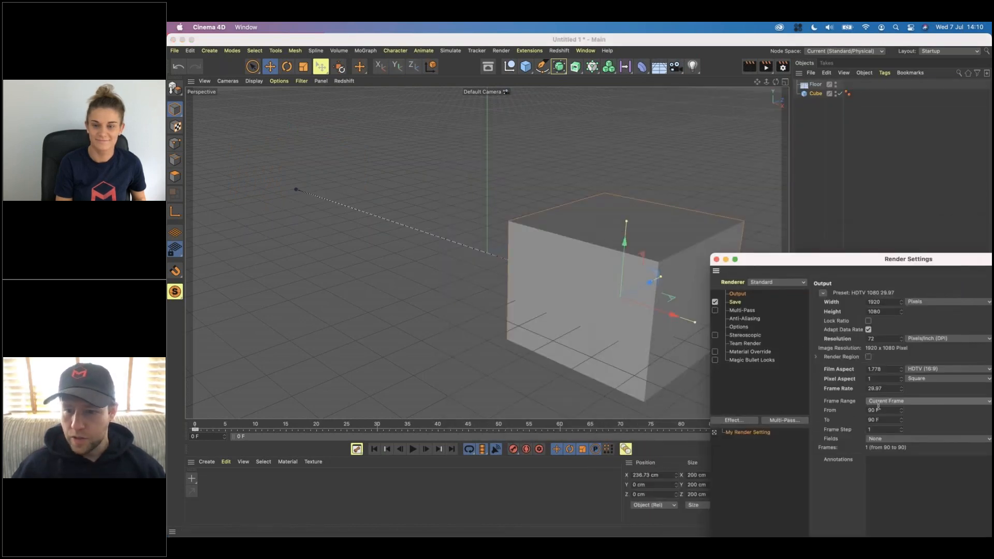
{"action": "left_click", "coordinate": [749, 135]}
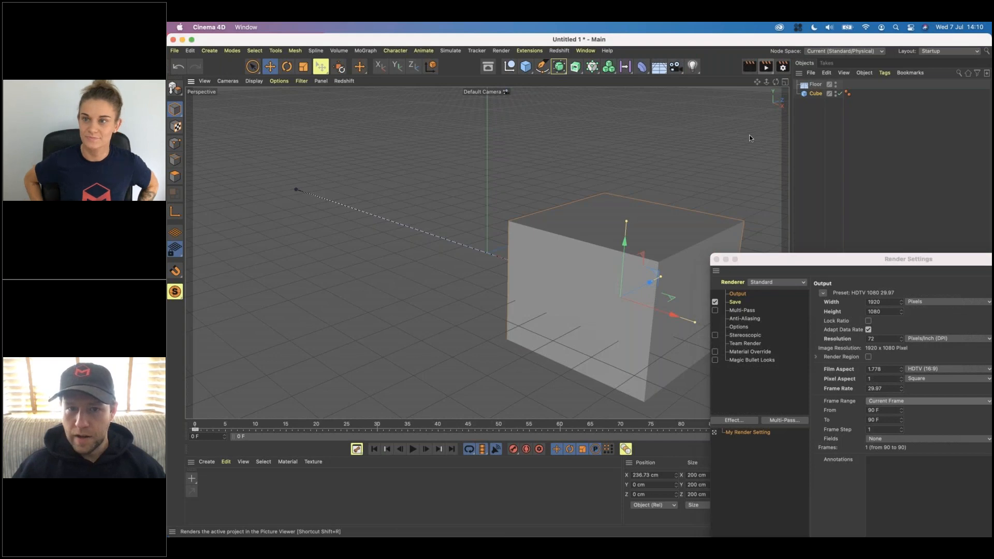
{"action": "key", "text": "shift+r"}
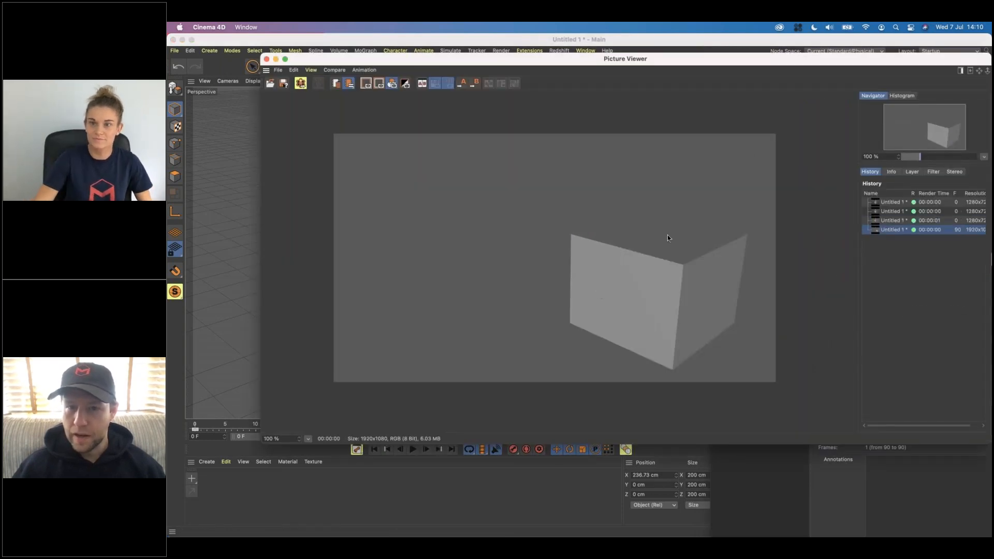
{"action": "left_click", "coordinate": [267, 59]}
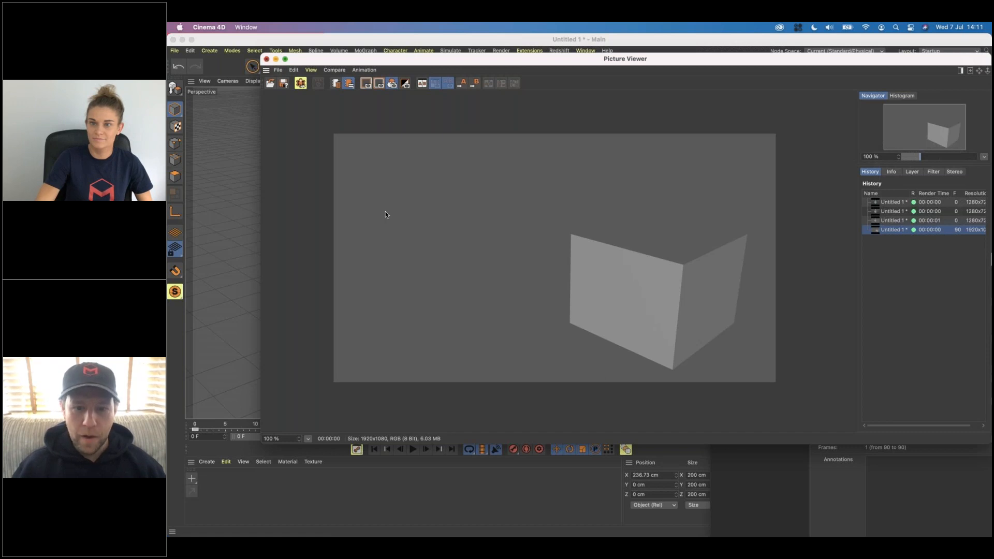
- Go to frame 30, render it to the Picture Viewer and close the viewer
{"action": "left_click", "coordinate": [377, 426]}
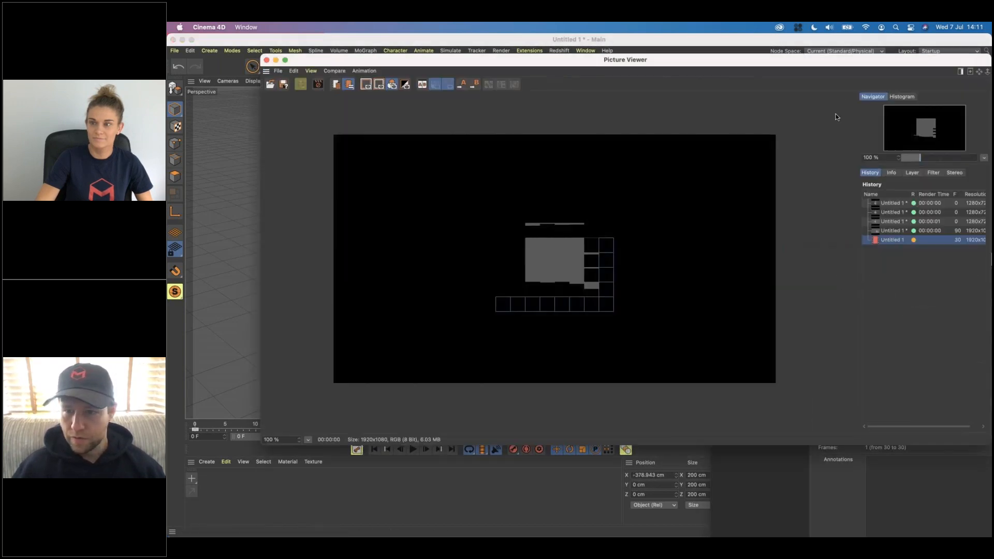
{"action": "left_click", "coordinate": [766, 67]}
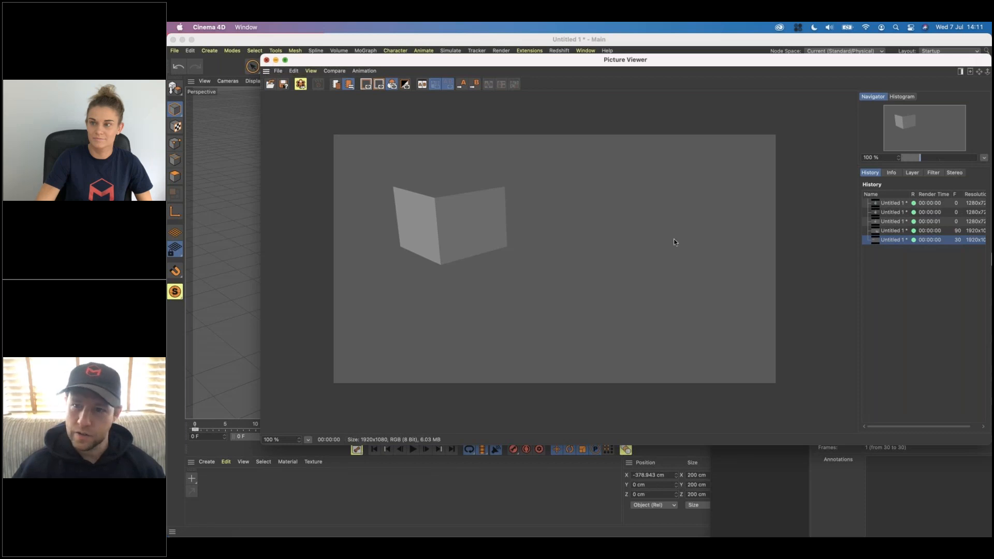
{"action": "key", "text": "super+w"}
- Set the render frame range to All Frames
{"action": "left_click_drag", "start_coordinate": [823, 258], "coordinate": [563, 73]}
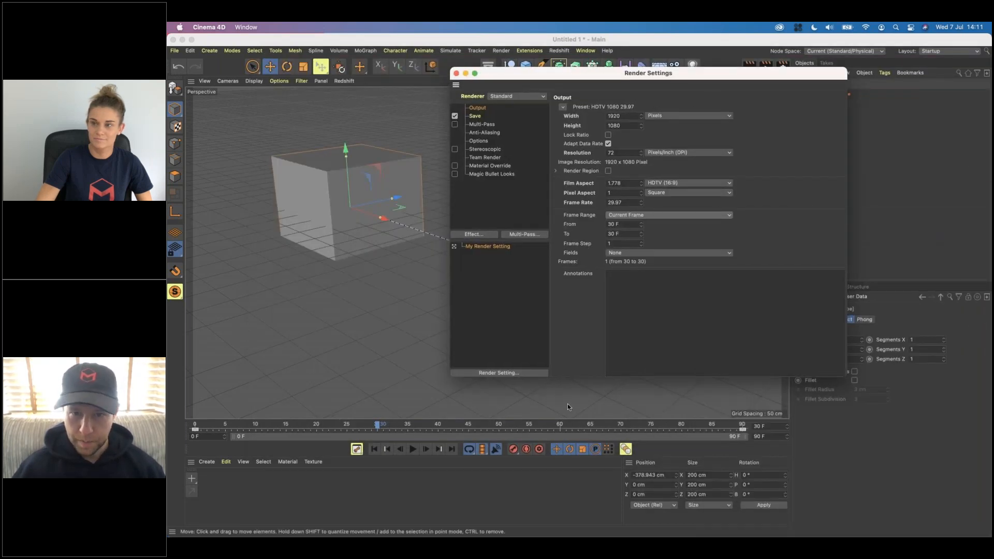
{"action": "left_click", "coordinate": [668, 215]}
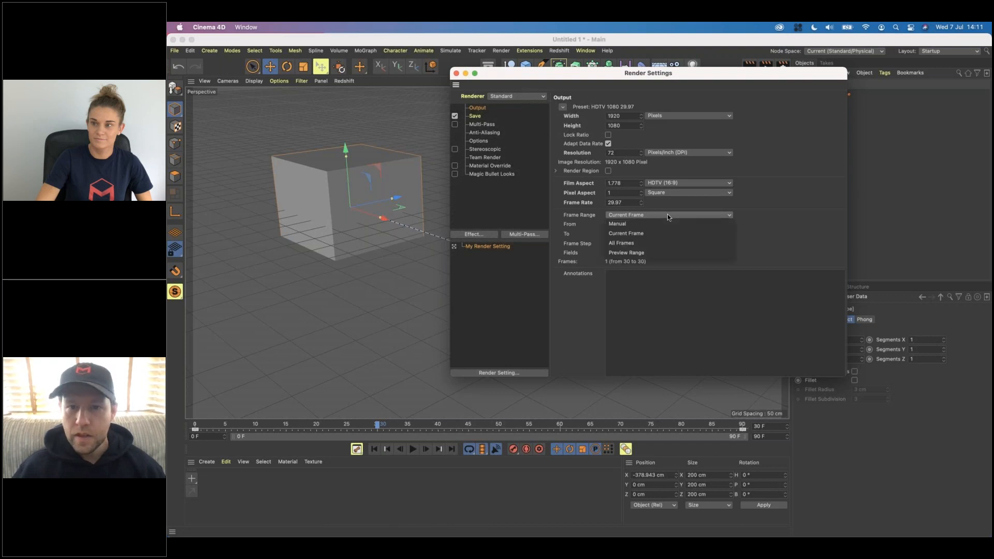
{"action": "left_click", "coordinate": [652, 243]}
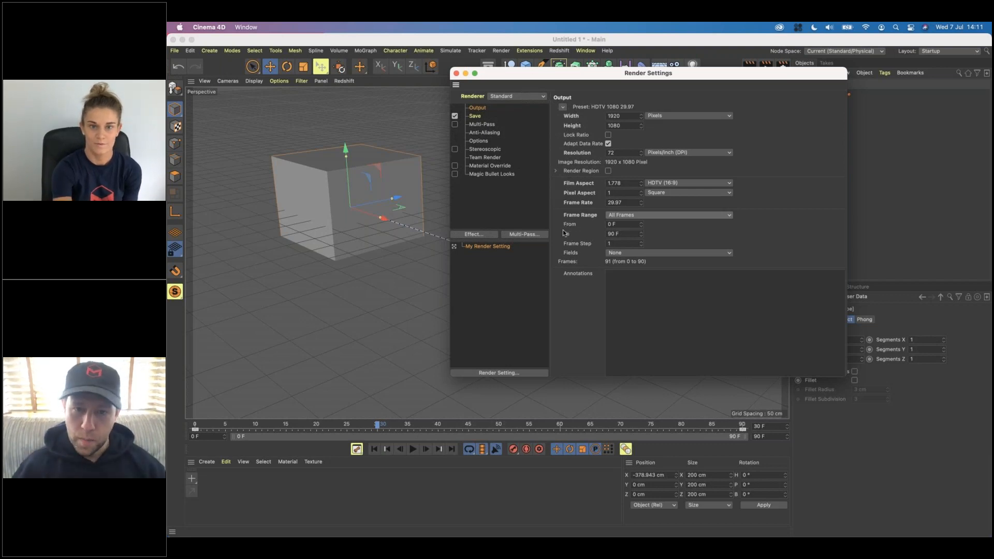
- Set the render frame range to Preview Range and adjust the timeline's preview range to frames 35 to 73
{"action": "left_click", "coordinate": [633, 216]}
{"action": "left_click", "coordinate": [626, 254]}
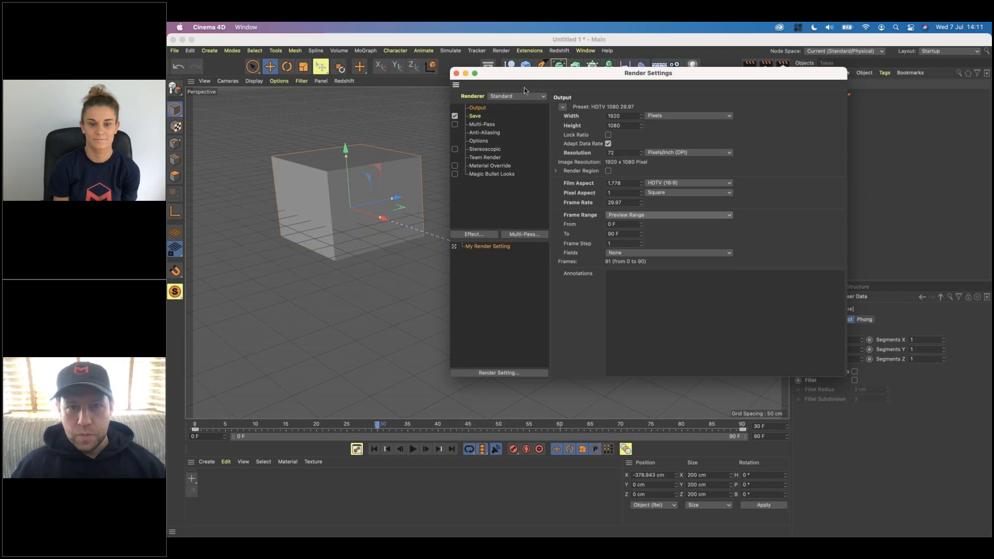
{"action": "left_click_drag", "start_coordinate": [704, 73], "coordinate": [899, 91]}
{"action": "left_click", "coordinate": [689, 436]}
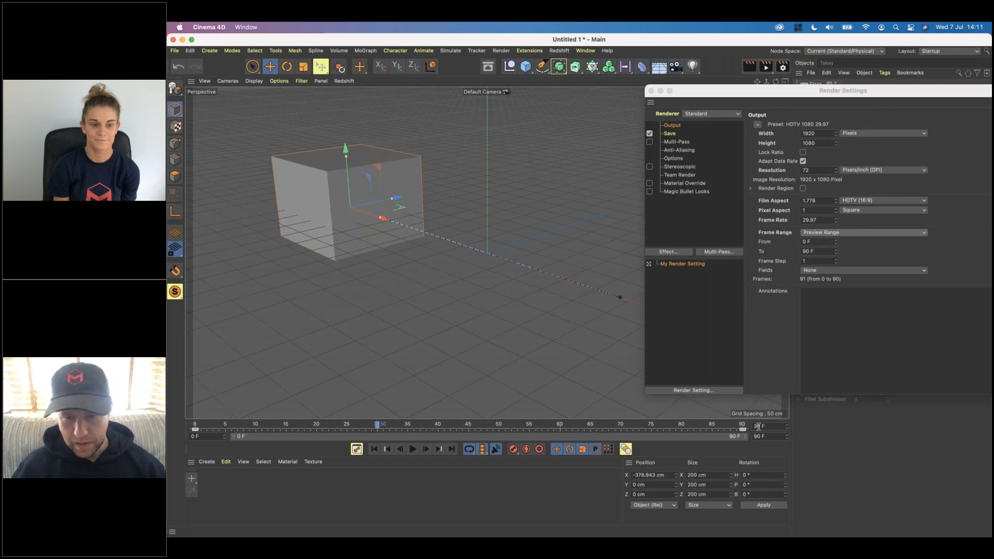
{"action": "left_click_drag", "start_coordinate": [735, 437], "coordinate": [450, 437]}
{"action": "left_click_drag", "start_coordinate": [375, 438], "coordinate": [677, 440]}
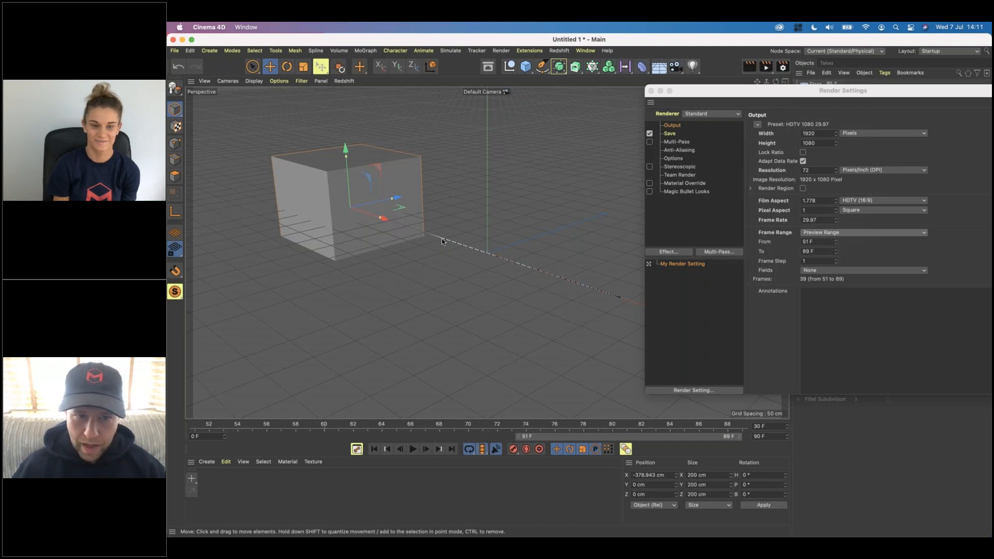
{"action": "left_click_drag", "start_coordinate": [551, 437], "coordinate": [256, 403]}
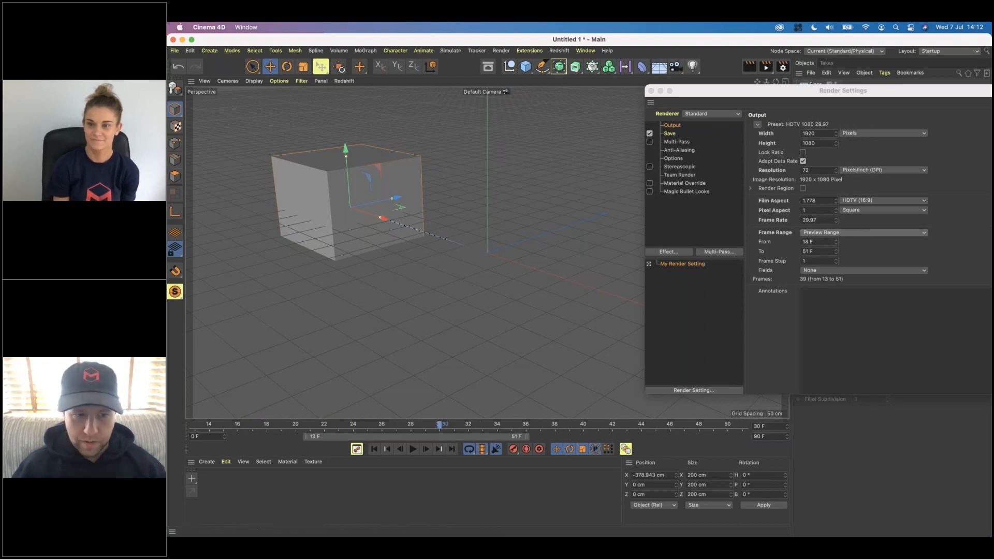
{"action": "left_click_drag", "start_coordinate": [443, 437], "coordinate": [567, 437]}
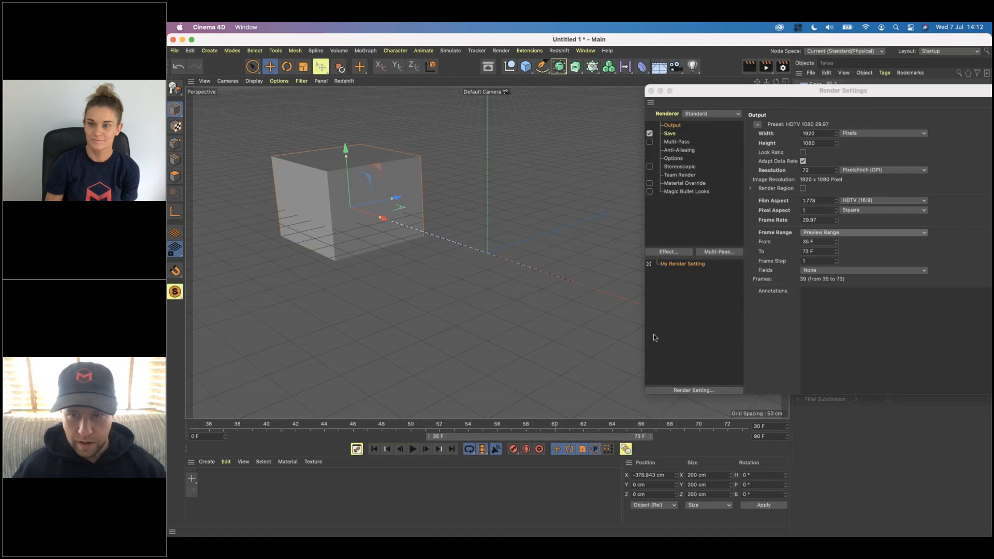
- Set the render frame range to Manual, running from frame 0 to frame 68
{"action": "left_click", "coordinate": [823, 234]}
{"action": "left_click", "coordinate": [820, 239]}
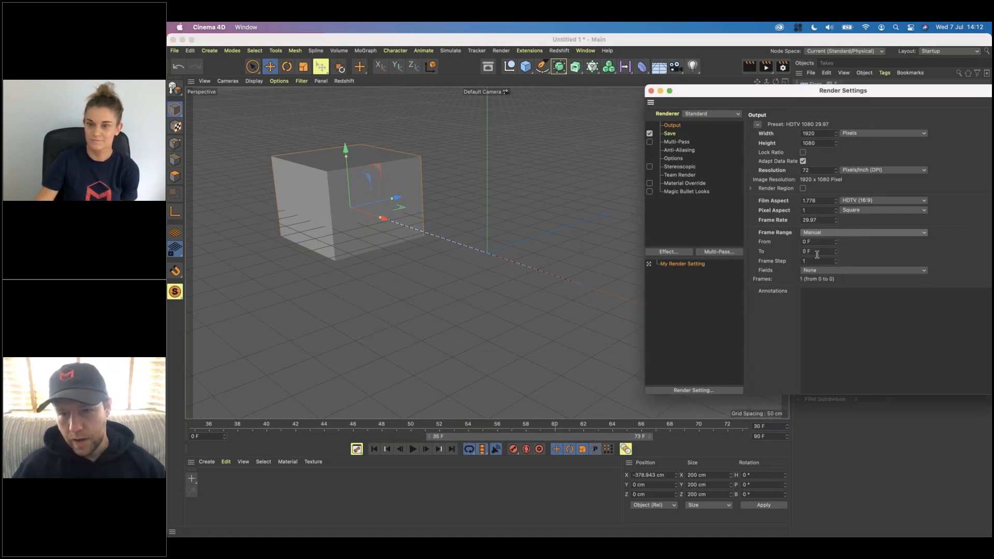
{"action": "left_click", "coordinate": [816, 252]}
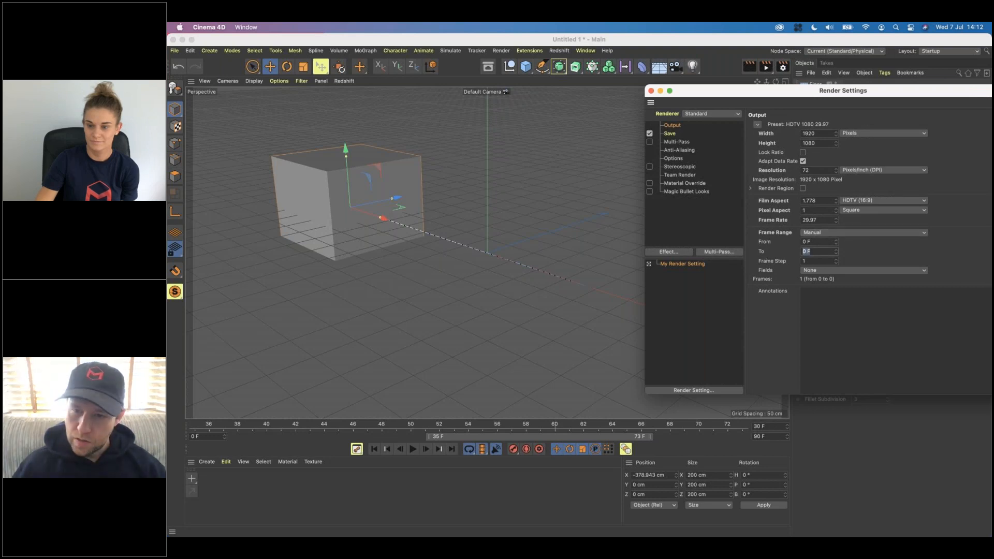
{"action": "type", "text": "68"}
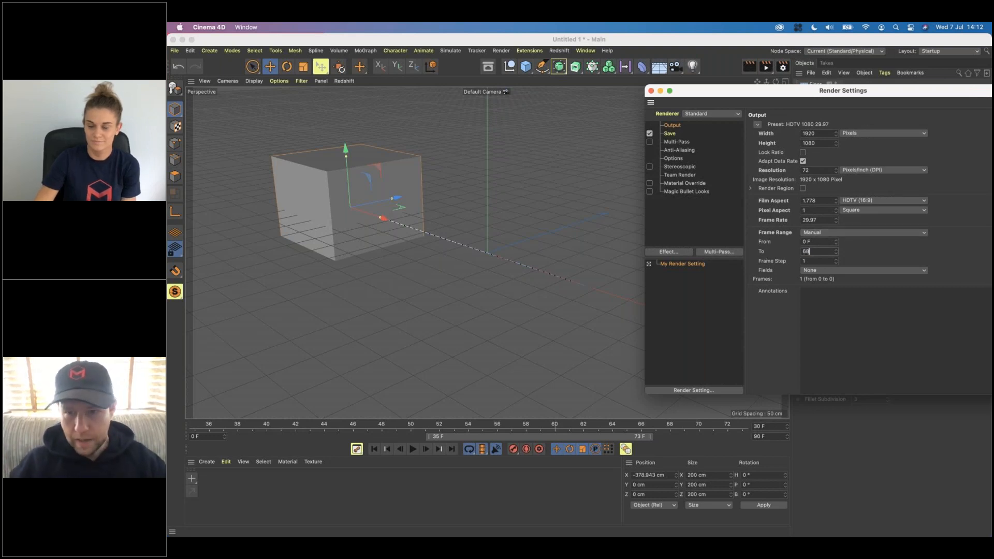
{"action": "key", "text": "Tab"}
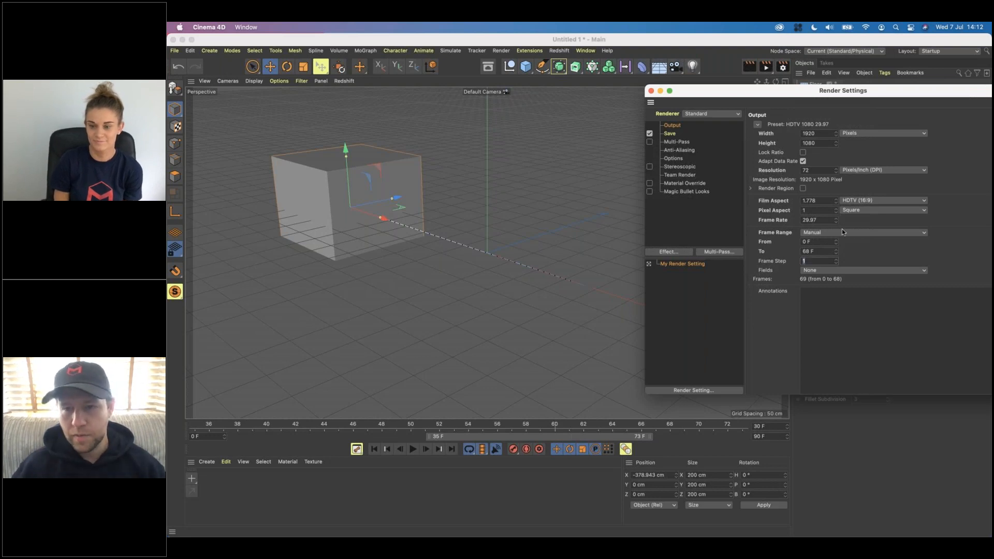
- Reset the timeline's preview range to the full 0 to 90 frames and move the Render Settings window over the viewport
{"action": "double_click", "coordinate": [428, 435]}
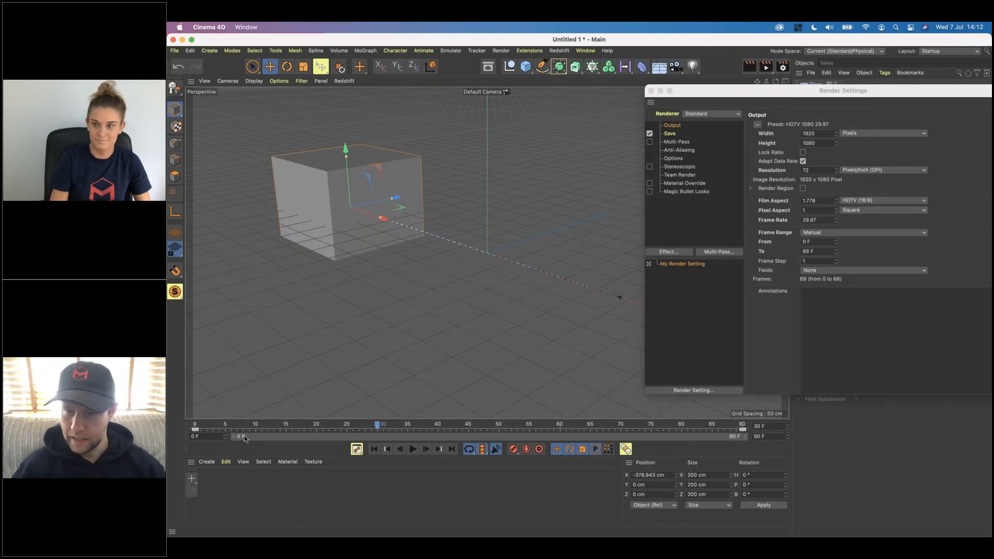
{"action": "left_click_drag", "start_coordinate": [730, 90], "coordinate": [471, 104]}
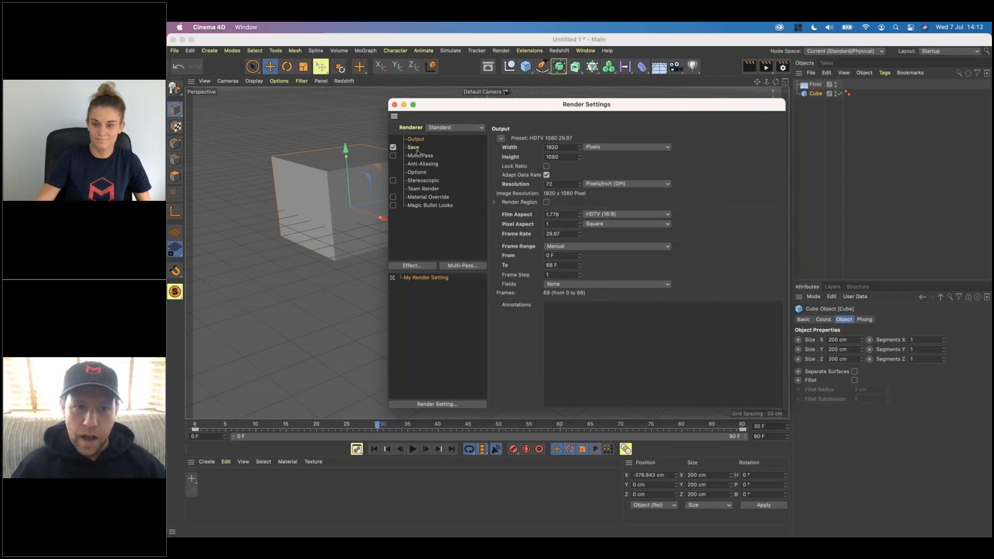
- Set the render's save file to the Desktop with the name Animation
{"action": "left_click", "coordinate": [413, 149]}
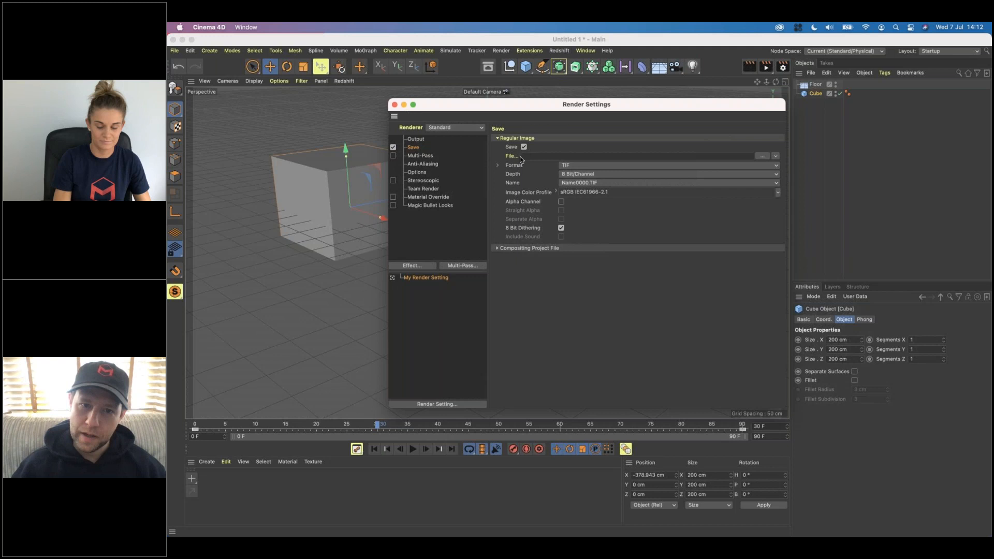
{"action": "left_click", "coordinate": [659, 157]}
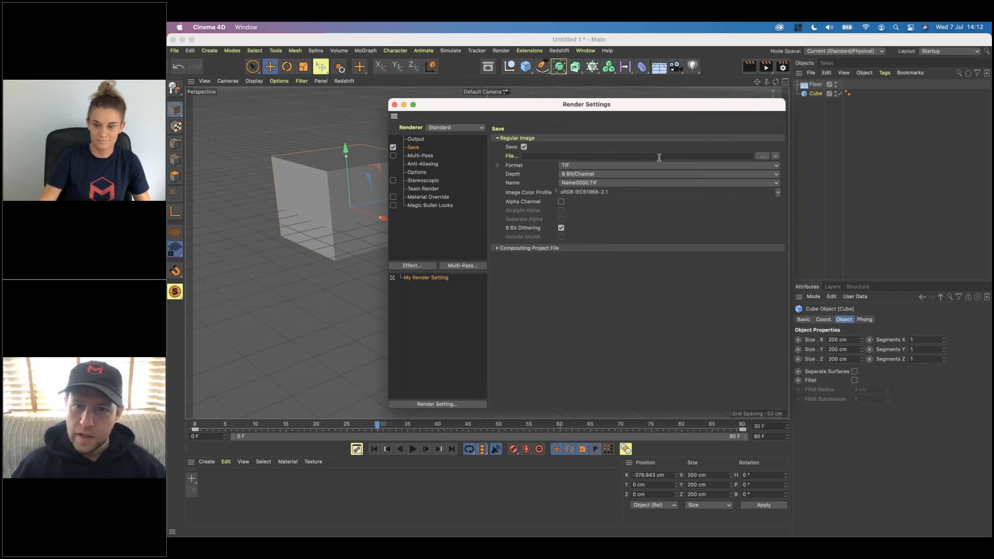
{"action": "left_click", "coordinate": [763, 157]}
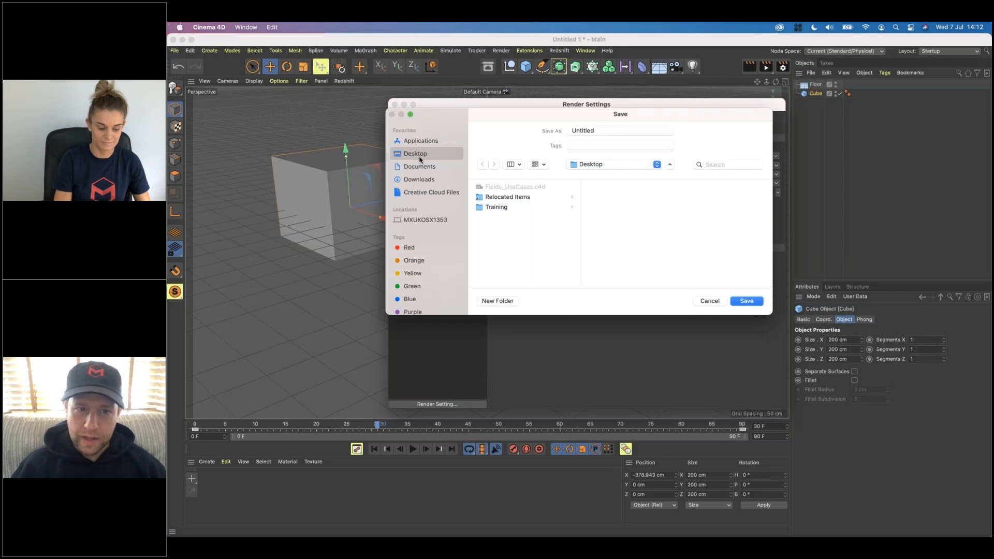
{"action": "double_click", "coordinate": [600, 130]}
{"action": "type", "text": "Animation"}
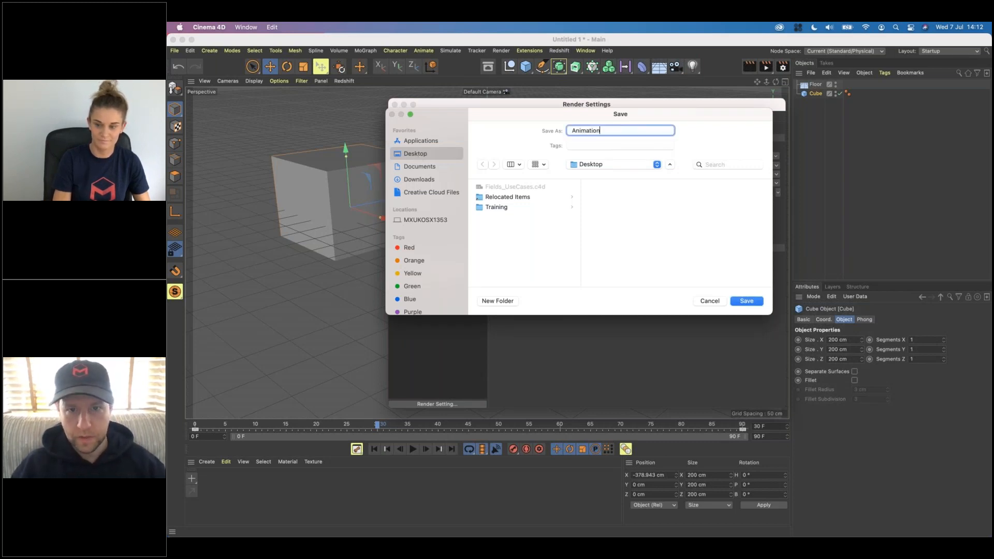
{"action": "key", "text": "Return"}
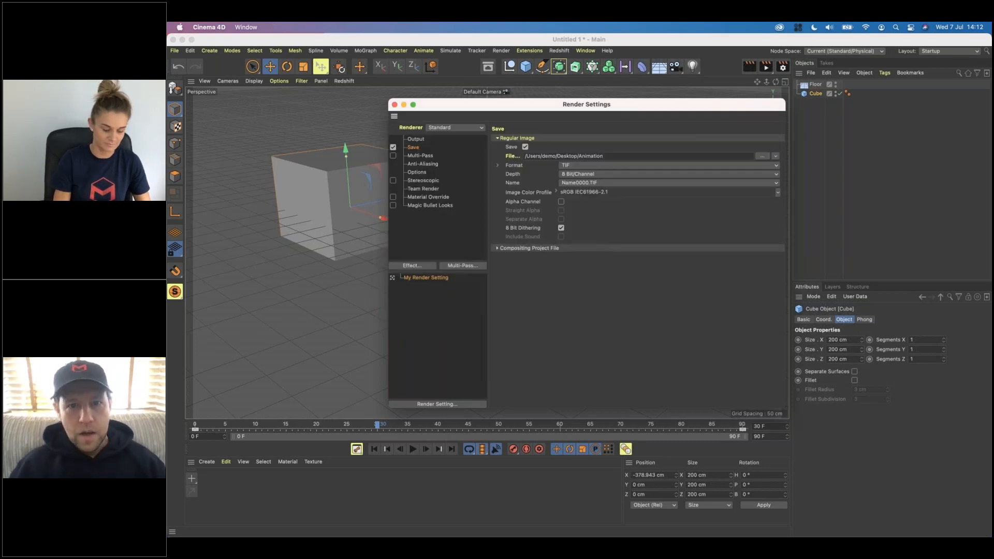
- Review the available output formats and set the saved render's format to MP4
{"action": "left_click", "coordinate": [573, 164]}
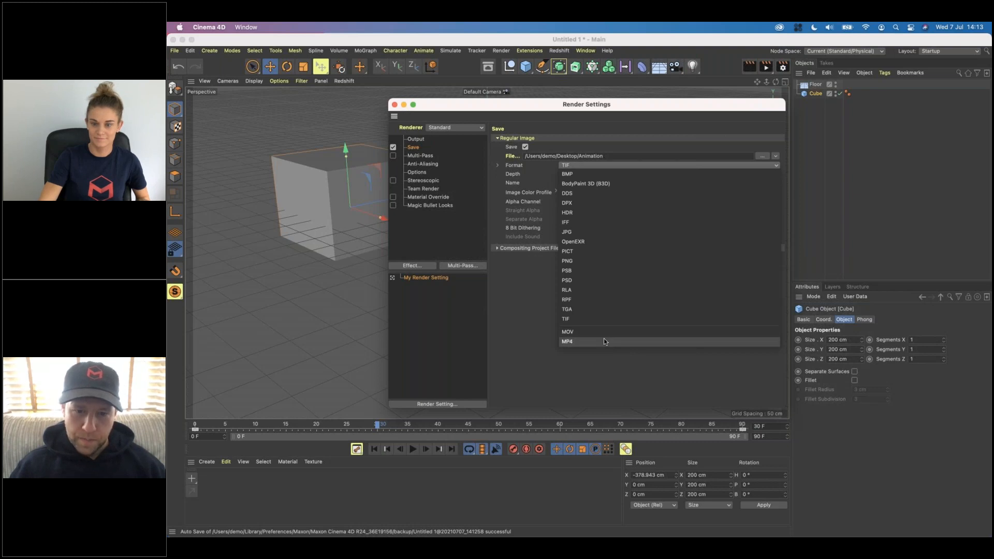
{"action": "left_click", "coordinate": [566, 320]}
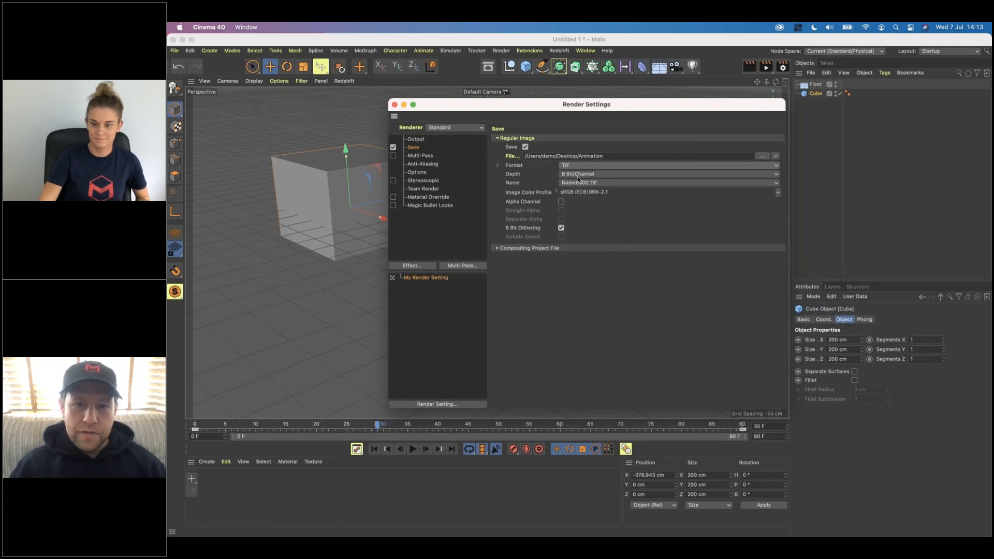
{"action": "left_click", "coordinate": [579, 166]}
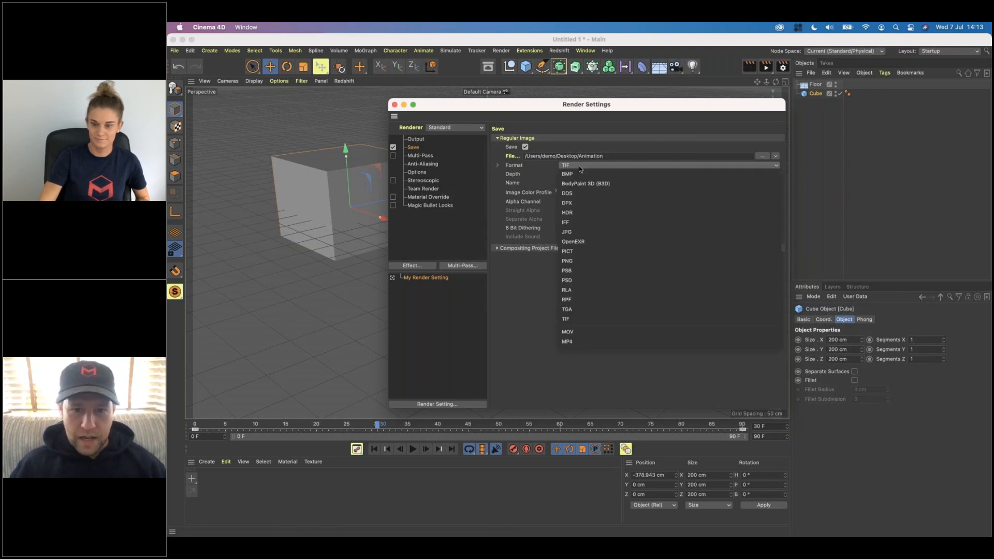
{"action": "left_click", "coordinate": [540, 167]}
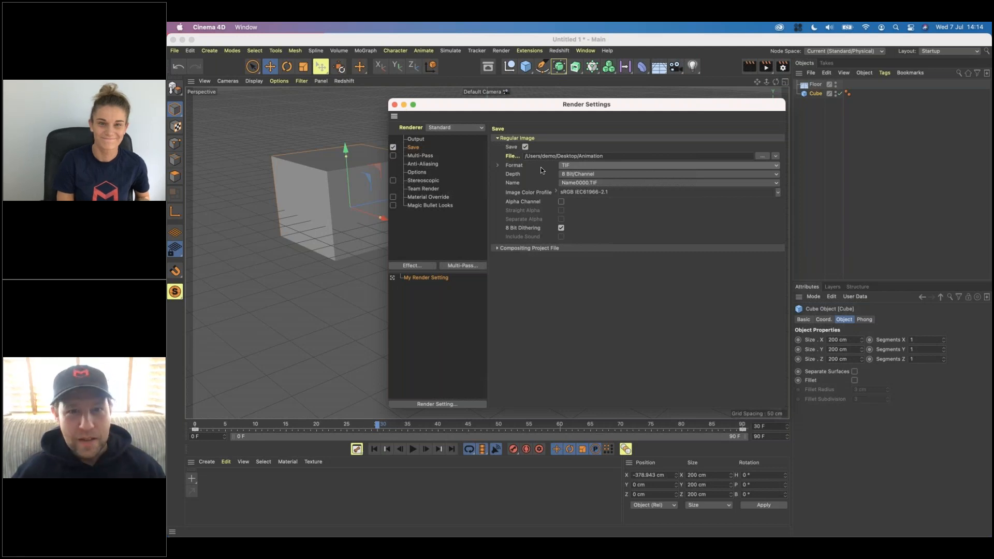
{"action": "left_click", "coordinate": [572, 167]}
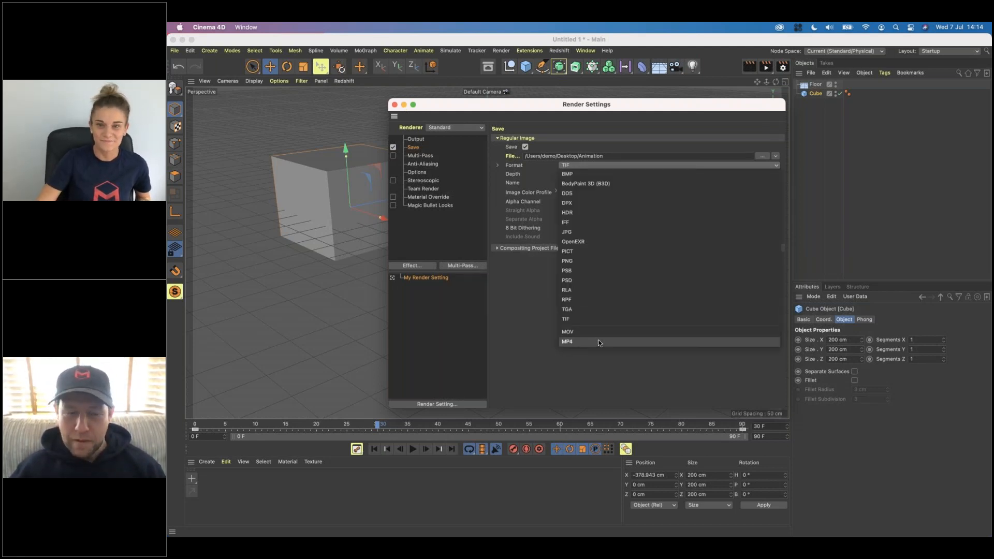
{"action": "left_click", "coordinate": [599, 342]}
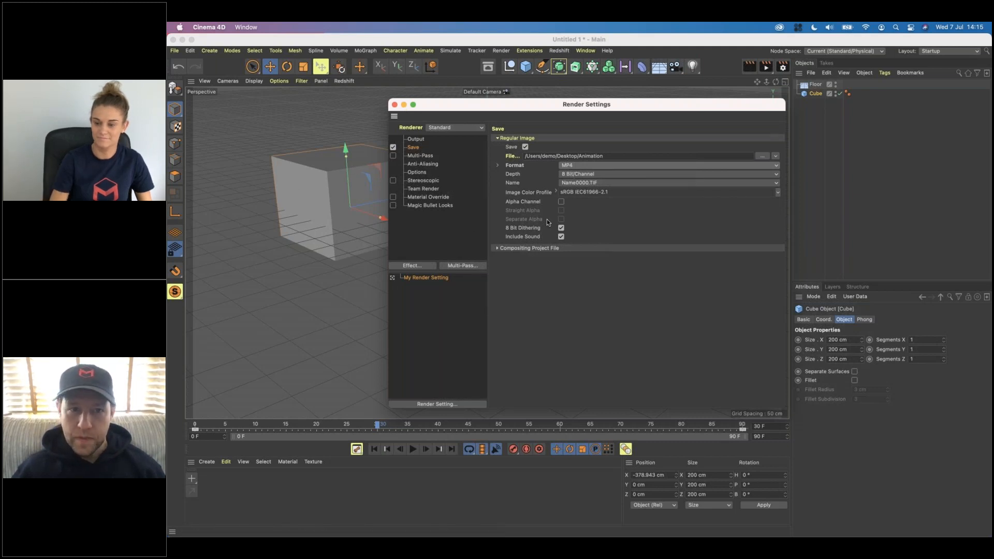
- View the Multi-Pass settings and set the render's anti-aliasing to Best
{"action": "left_click", "coordinate": [422, 155]}
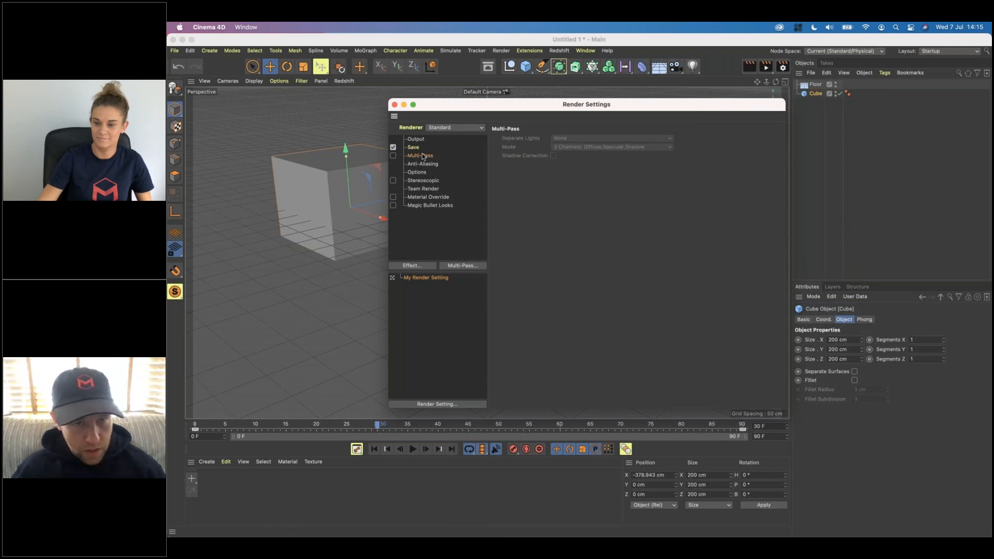
{"action": "right_click", "coordinate": [422, 164]}
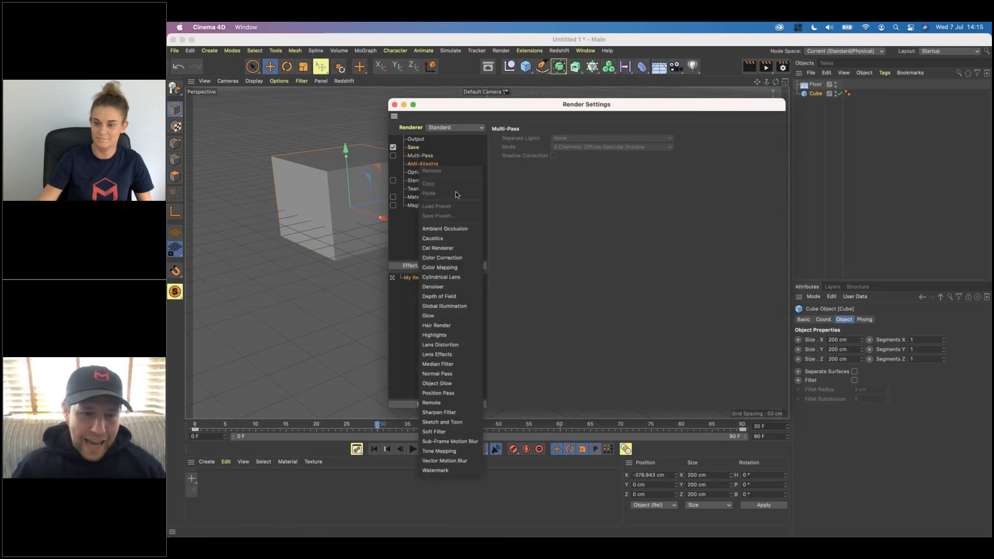
{"action": "left_click", "coordinate": [434, 164]}
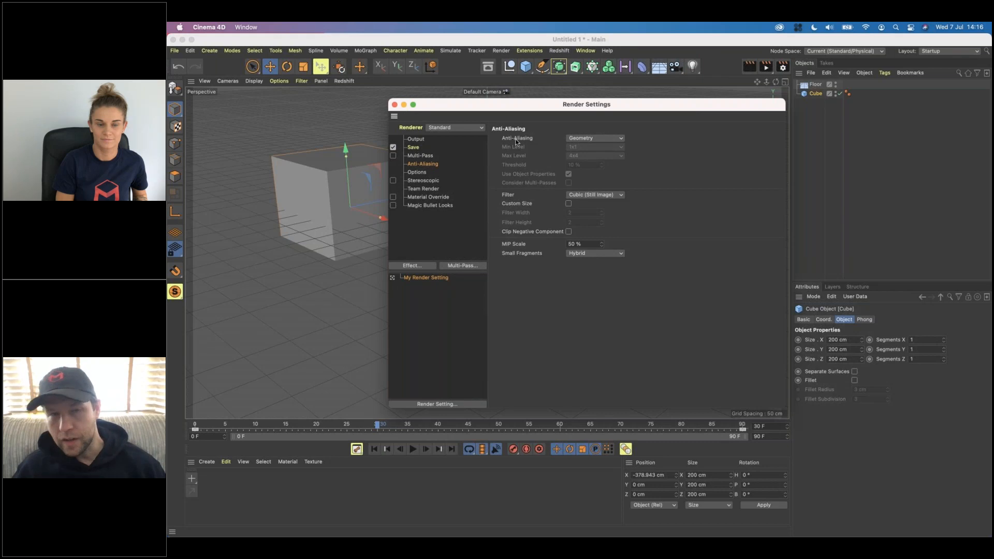
{"action": "left_click", "coordinate": [579, 138]}
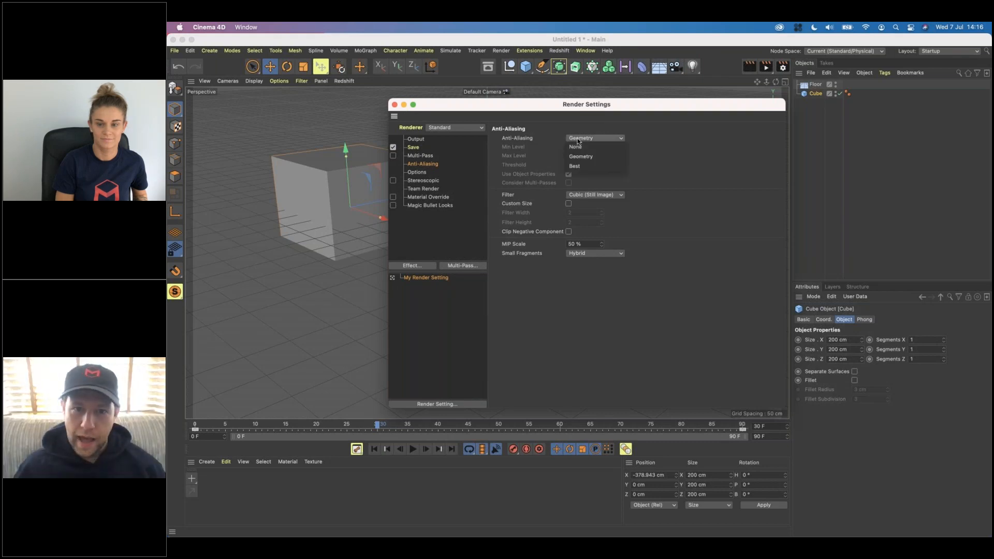
{"action": "left_click", "coordinate": [595, 166]}
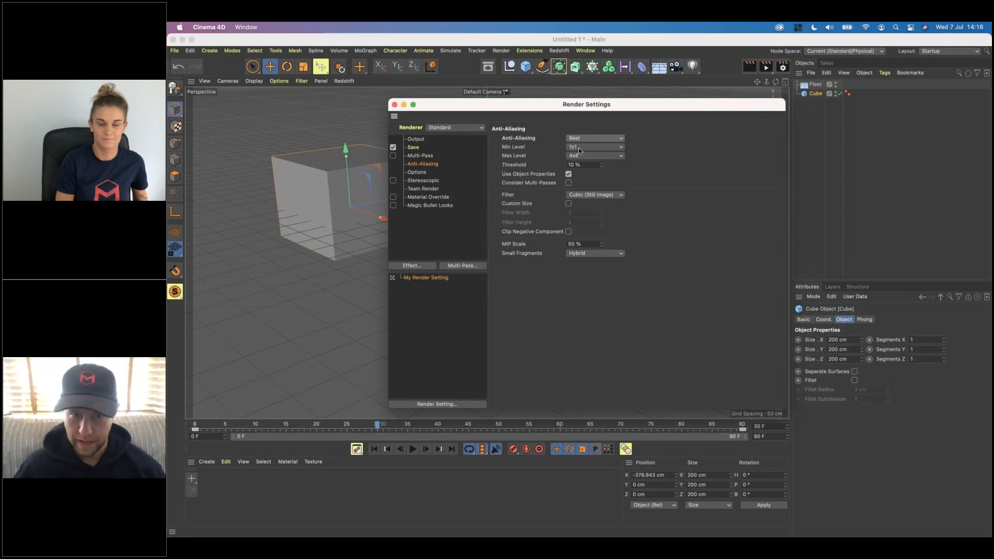
- Review the anti-aliasing Max Level choices and set the filter to Gauss (Animation)
{"action": "left_click", "coordinate": [608, 156]}
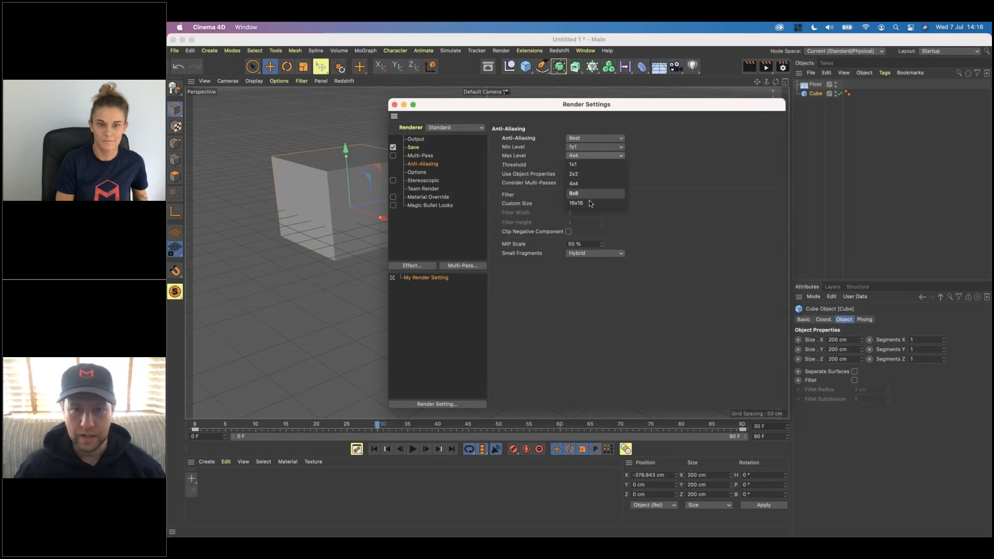
{"action": "left_click", "coordinate": [652, 185]}
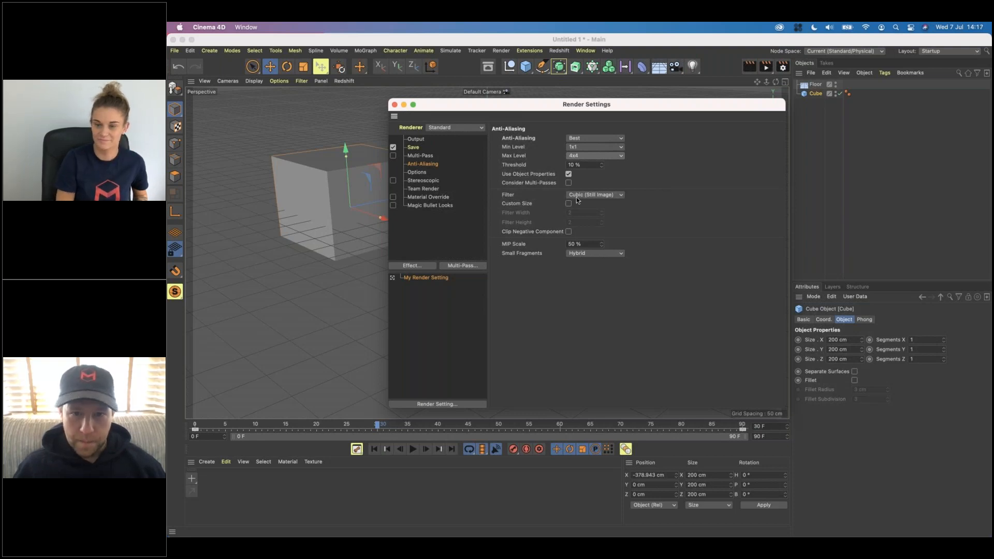
{"action": "left_click", "coordinate": [612, 194]}
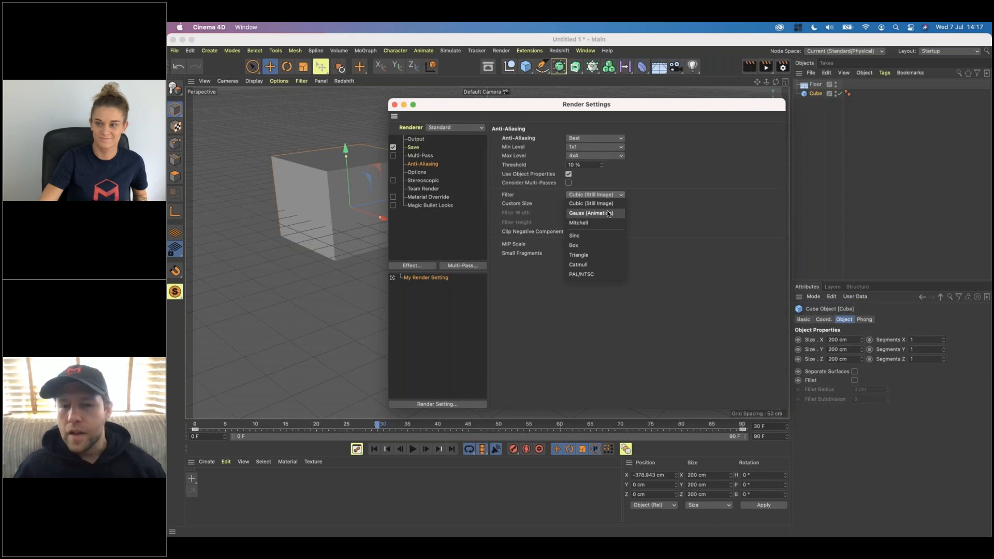
{"action": "left_click", "coordinate": [610, 213]}
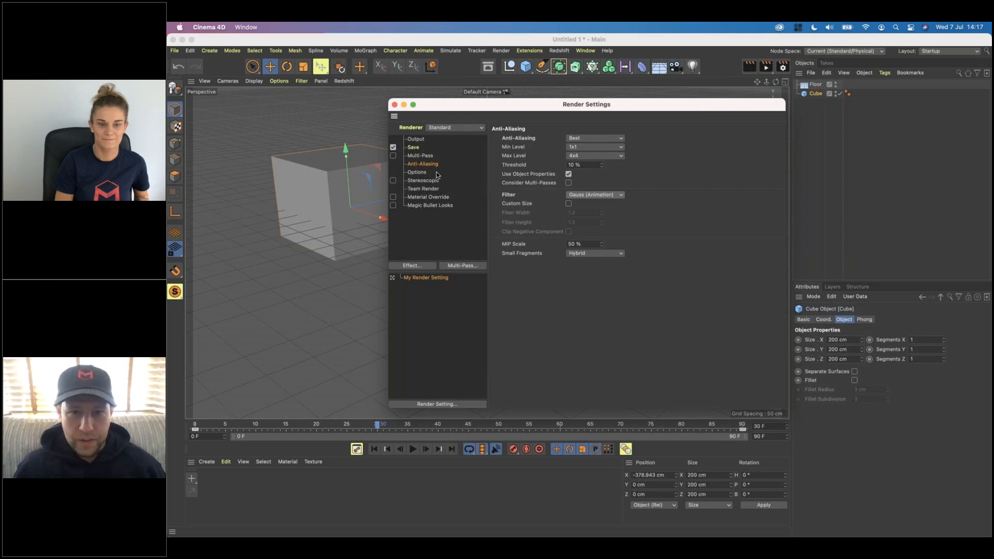
- Open the help page for the Reflection Depth setting in the render options
{"action": "left_click", "coordinate": [415, 173]}
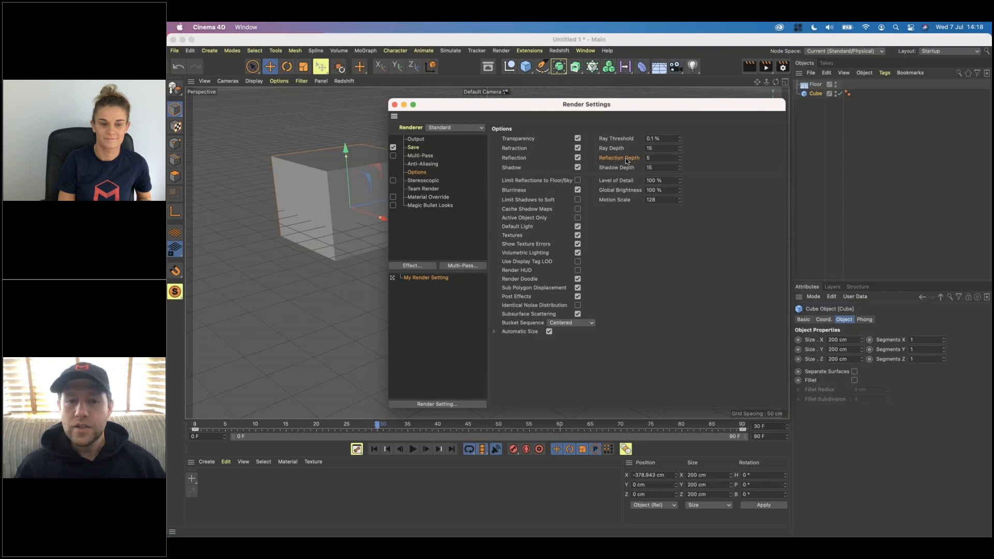
{"action": "double_click", "coordinate": [647, 158]}
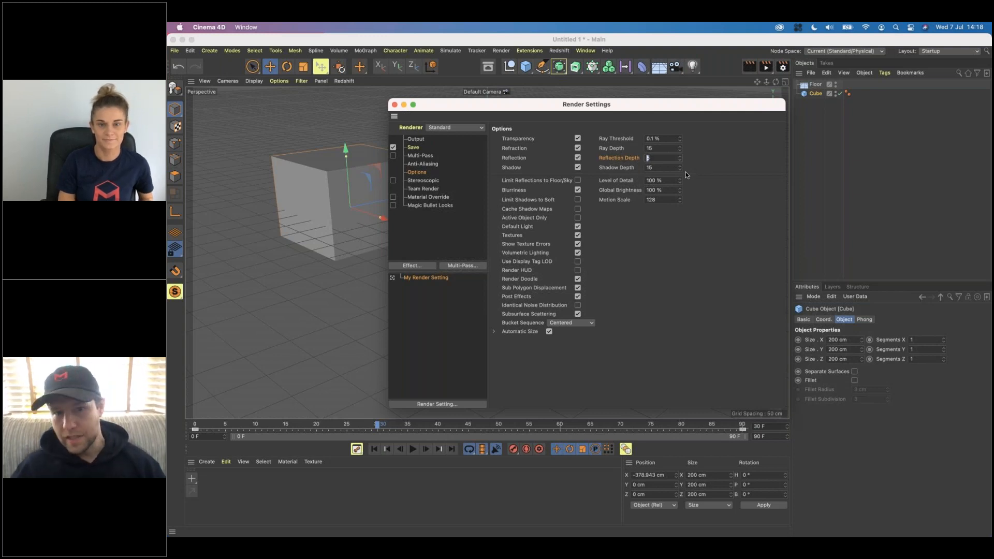
{"action": "right_click", "coordinate": [622, 159]}
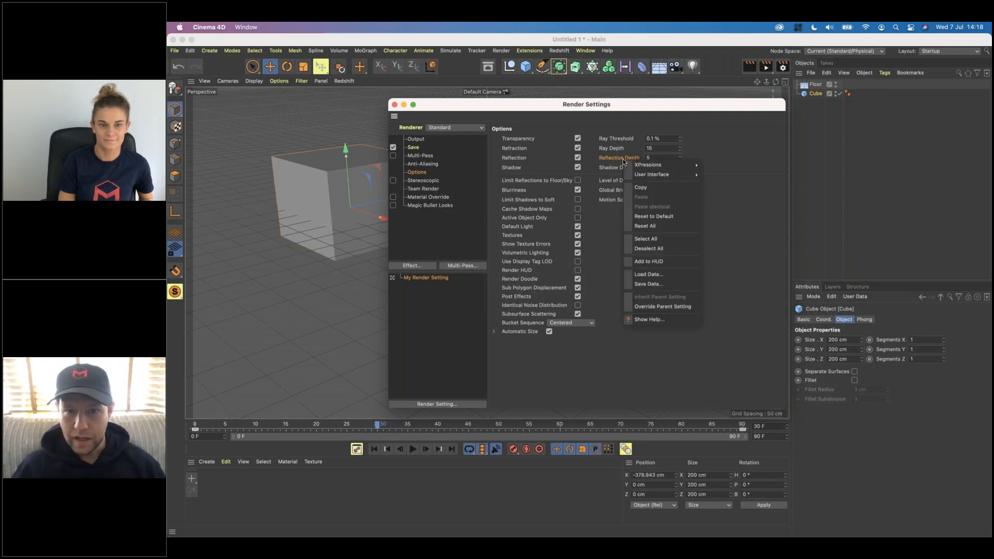
{"action": "left_click", "coordinate": [649, 320]}
{"action": "left_click_drag", "start_coordinate": [637, 213], "coordinate": [227, 78]}
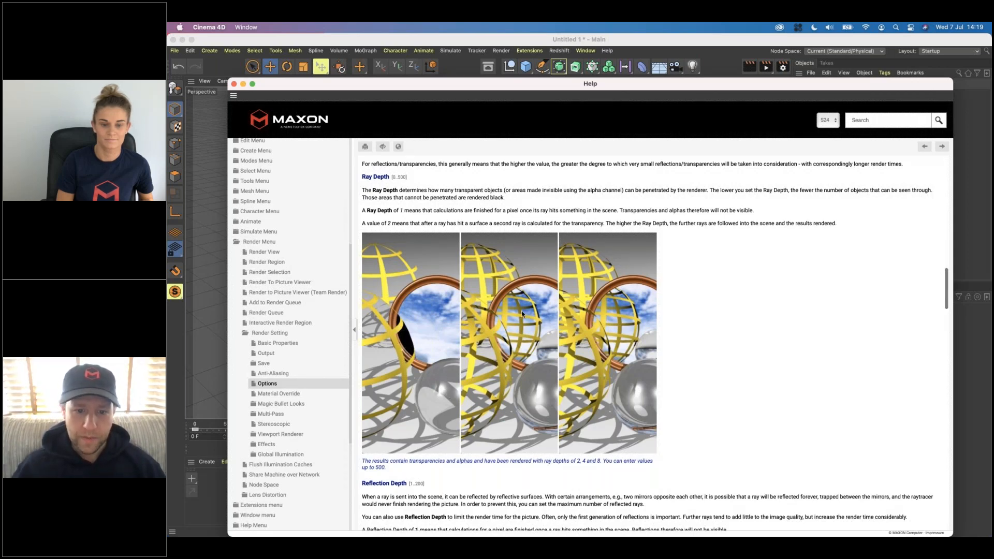
- Read the Ray Depth, Reflection Depth and Shadow Depth help sections with their example images and close the help
{"action": "scroll", "coordinate": [510, 348], "scroll_direction": "up", "scroll_amount": 1}
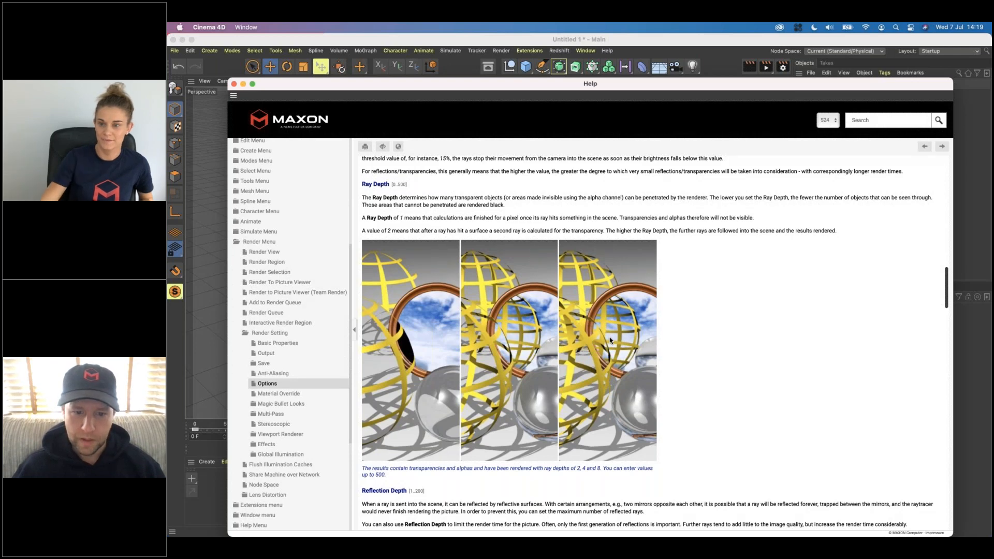
{"action": "scroll", "coordinate": [610, 340], "scroll_direction": "down", "scroll_amount": 6}
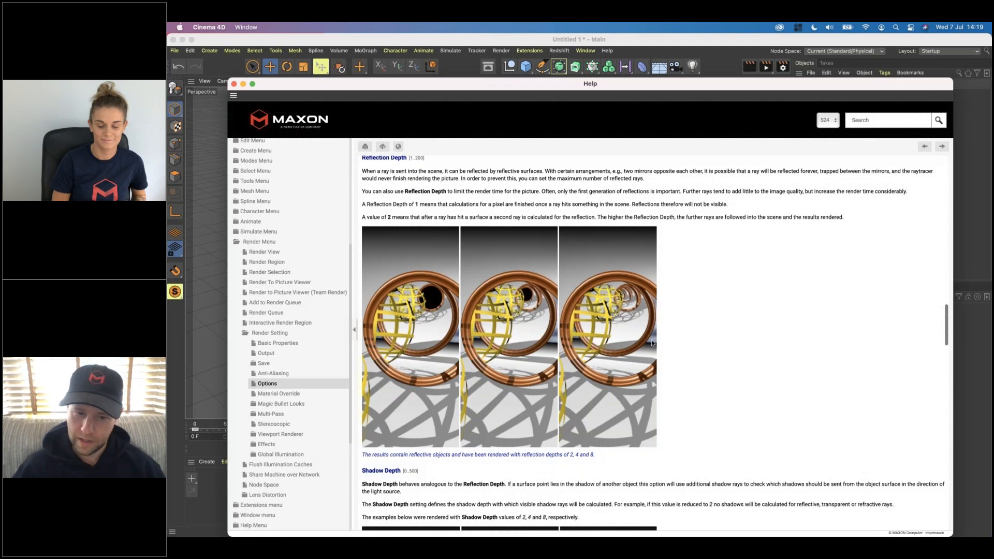
{"action": "scroll", "coordinate": [655, 345], "scroll_direction": "down", "scroll_amount": 5}
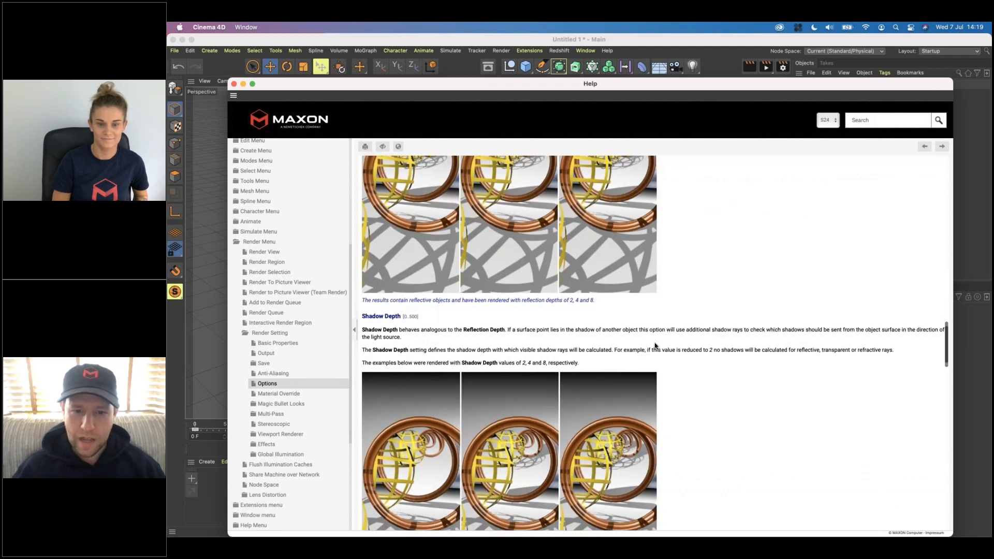
{"action": "scroll", "coordinate": [655, 345], "scroll_direction": "down", "scroll_amount": 1}
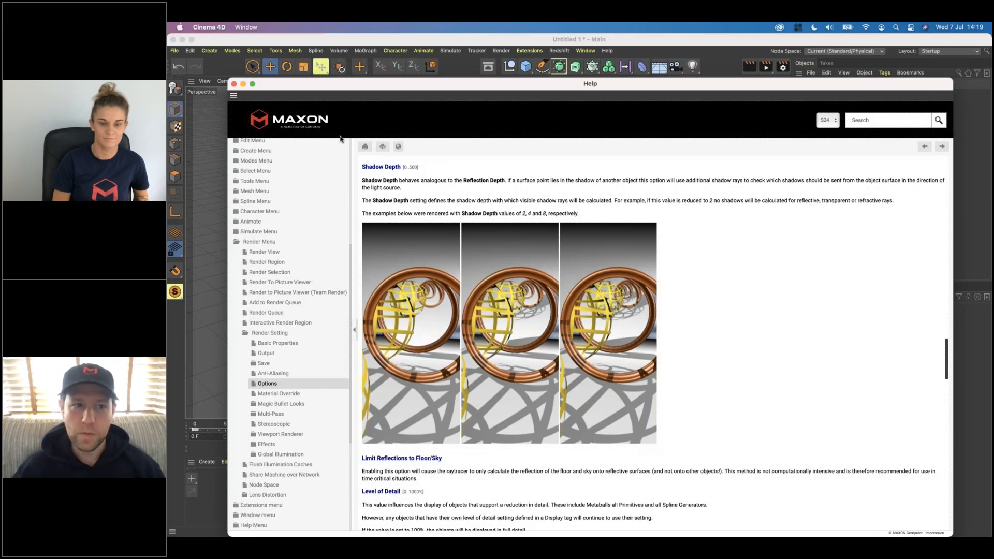
{"action": "left_click", "coordinate": [234, 83]}
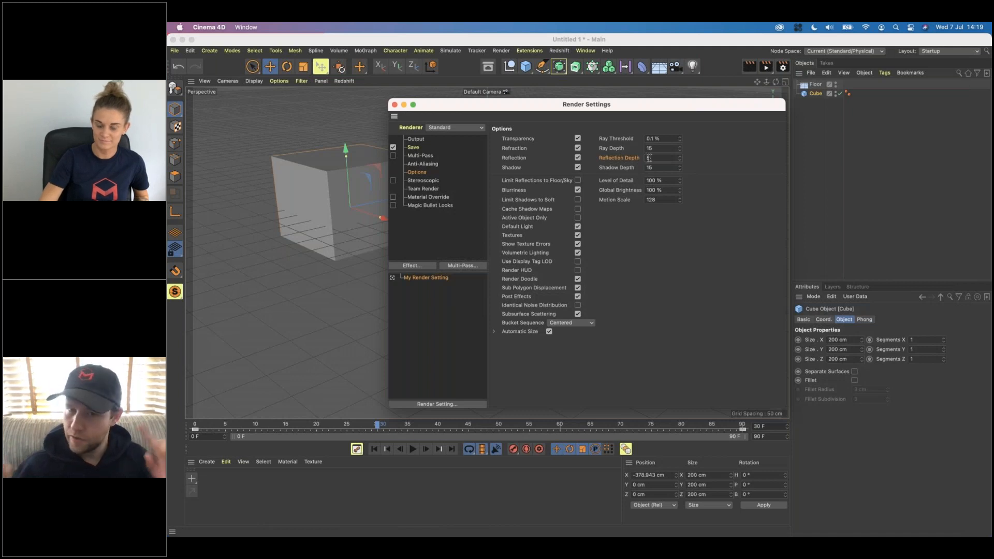
- Examine the render's Shadow Depth value and the Stereoscopic, Team Render and Material Override settings
{"action": "left_click", "coordinate": [653, 167]}
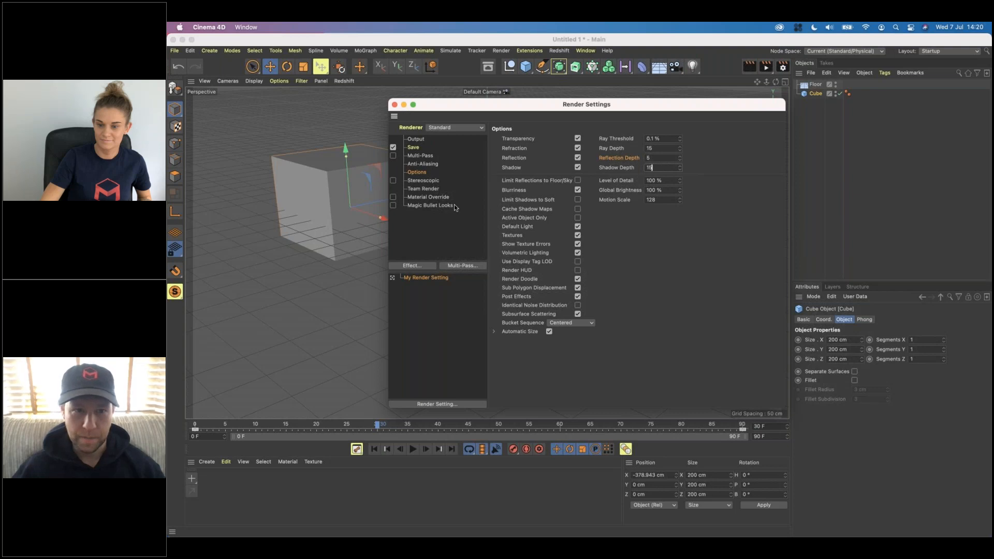
{"action": "left_click", "coordinate": [415, 181]}
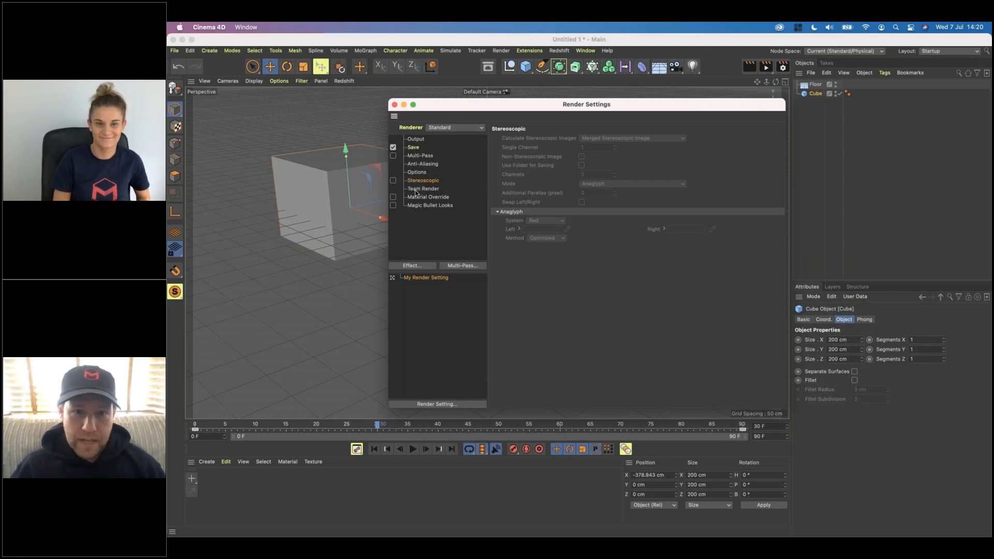
{"action": "left_click", "coordinate": [415, 191]}
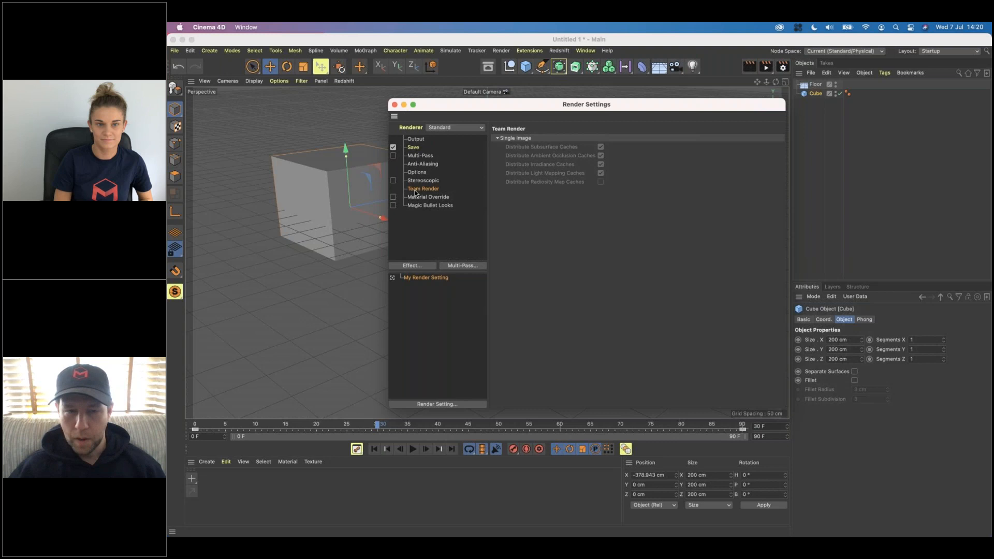
{"action": "left_click", "coordinate": [426, 198]}
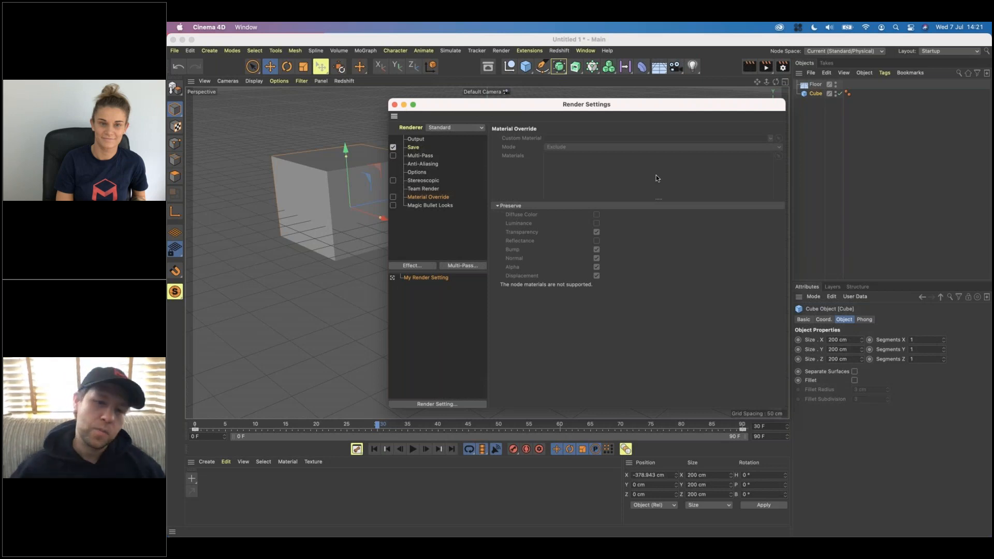
- Enable Material Override, create a new material and assign it as the Custom Material
{"action": "left_click", "coordinate": [393, 196]}
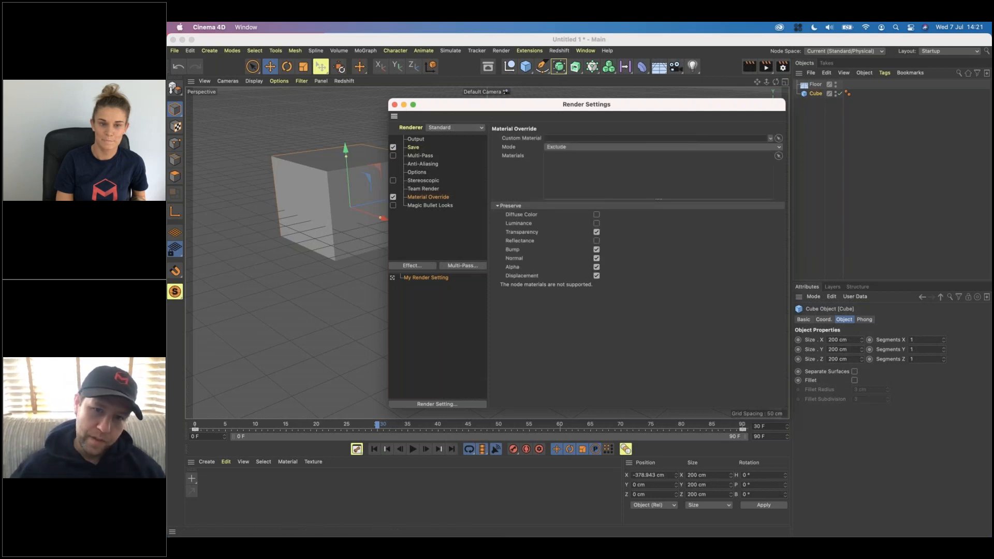
{"action": "double_click", "coordinate": [211, 483]}
{"action": "left_click_drag", "start_coordinate": [207, 481], "coordinate": [762, 153]}
{"action": "left_click", "coordinate": [766, 67]}
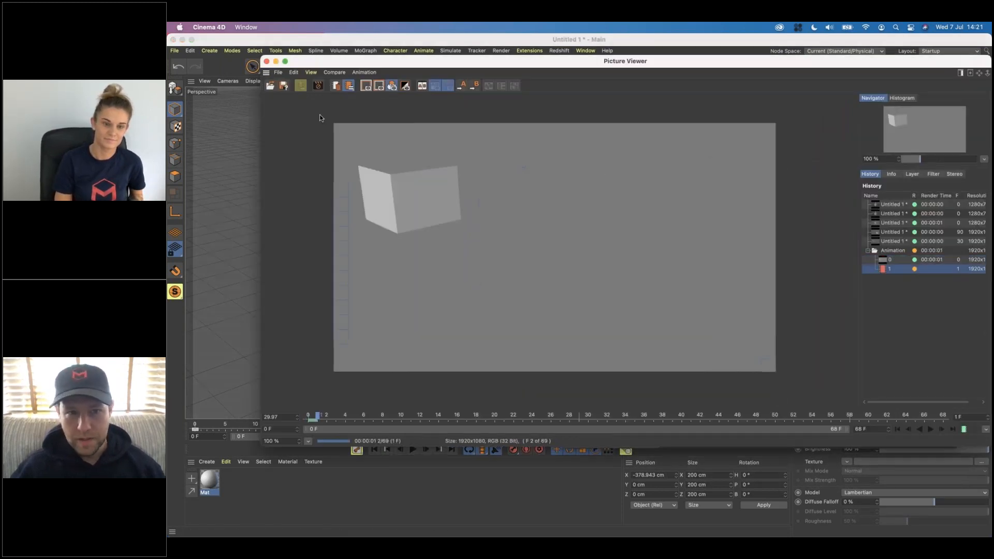
{"action": "left_click", "coordinate": [266, 61]}
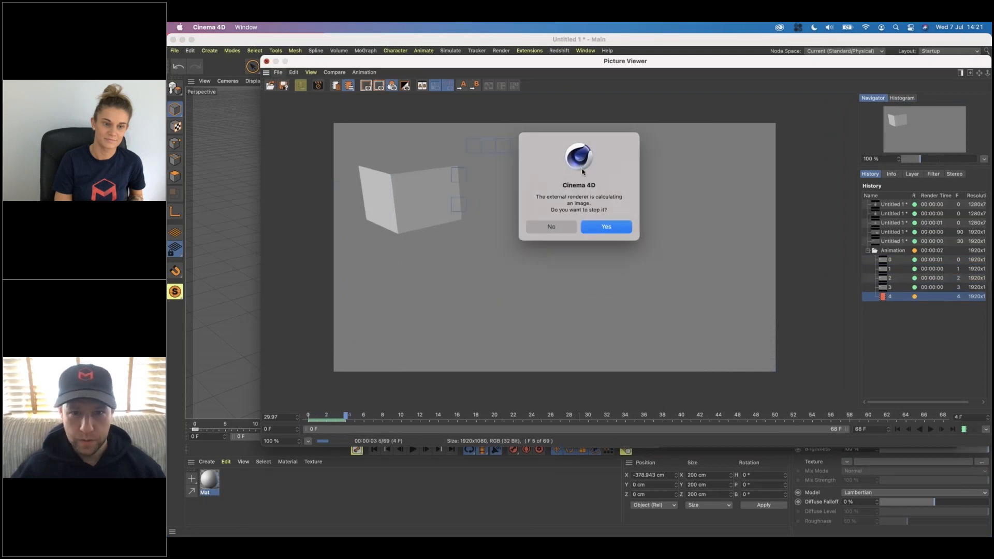
{"action": "left_click", "coordinate": [601, 229]}
- Turn off Material Override and view the Magic Bullet Looks settings
{"action": "left_click_drag", "start_coordinate": [630, 150], "coordinate": [518, 108]}
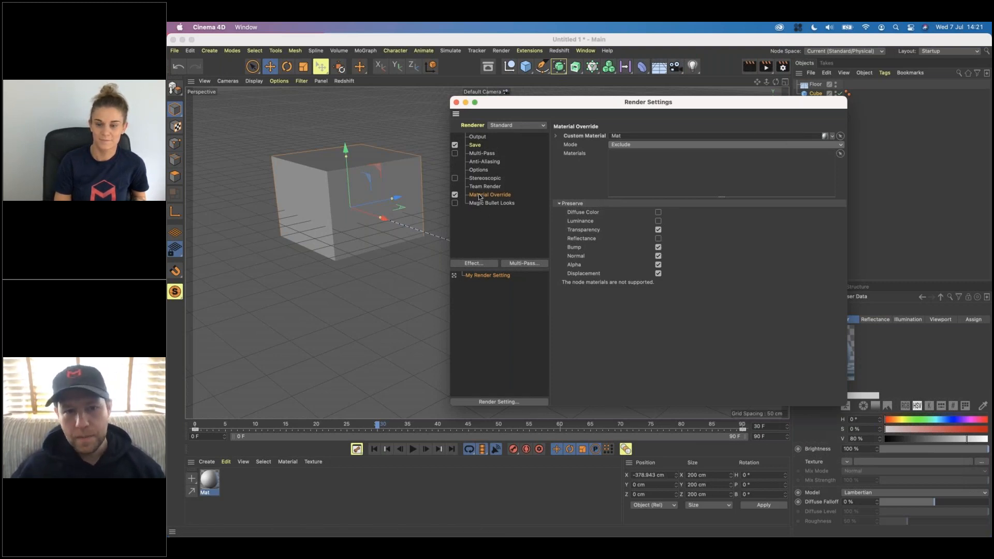
{"action": "left_click", "coordinate": [455, 194]}
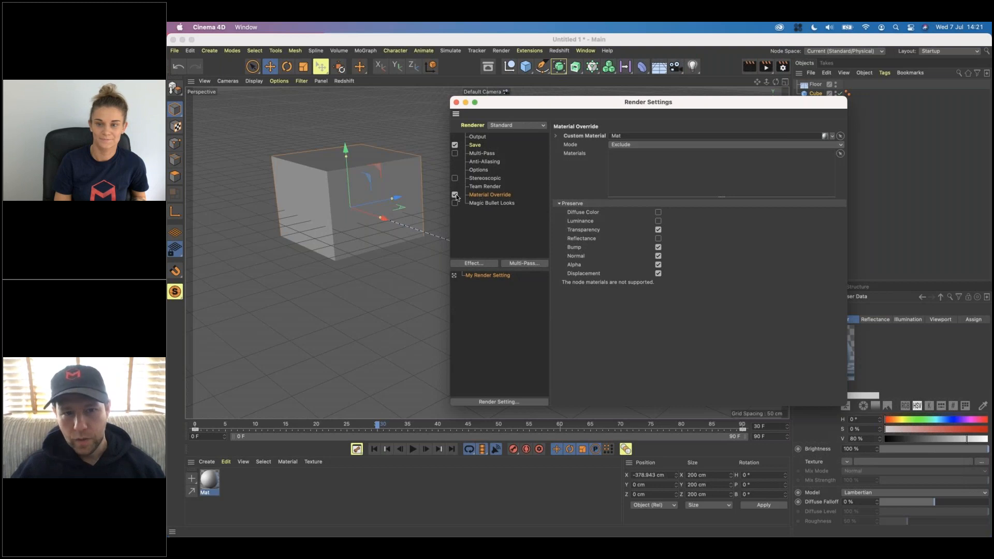
{"action": "left_click", "coordinate": [487, 203]}
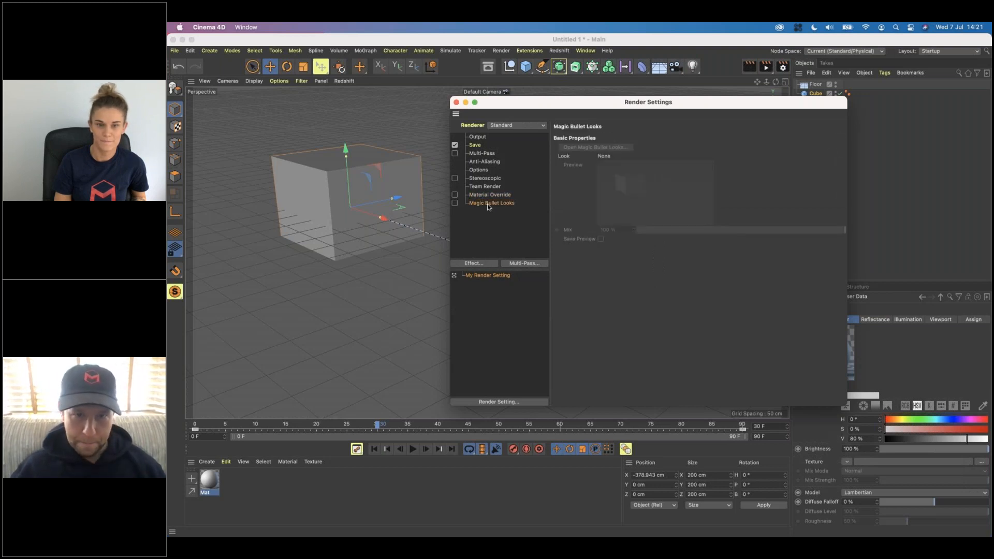
- Set the output Frame Range to All Frames
{"action": "left_click", "coordinate": [479, 137]}
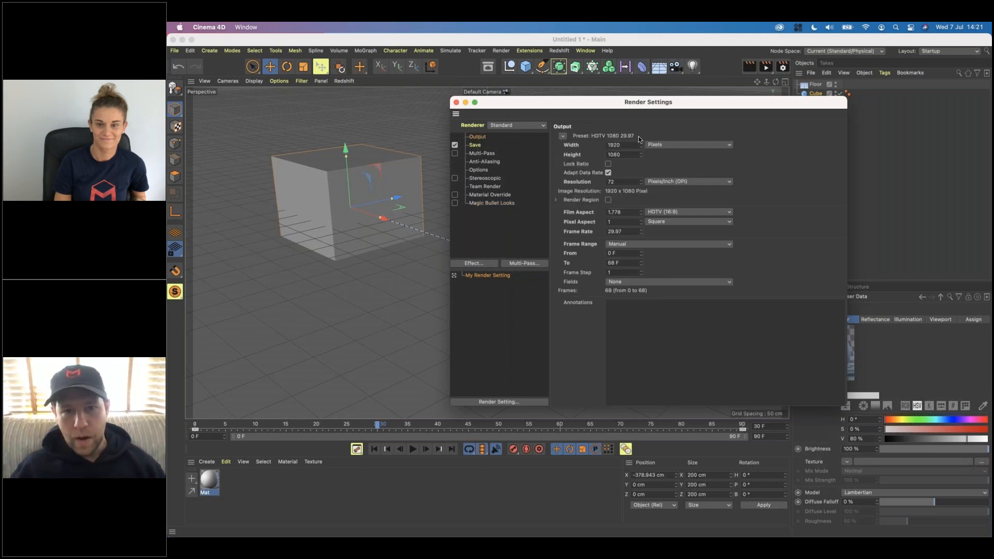
{"action": "left_click", "coordinate": [629, 244]}
{"action": "left_click", "coordinate": [625, 265]}
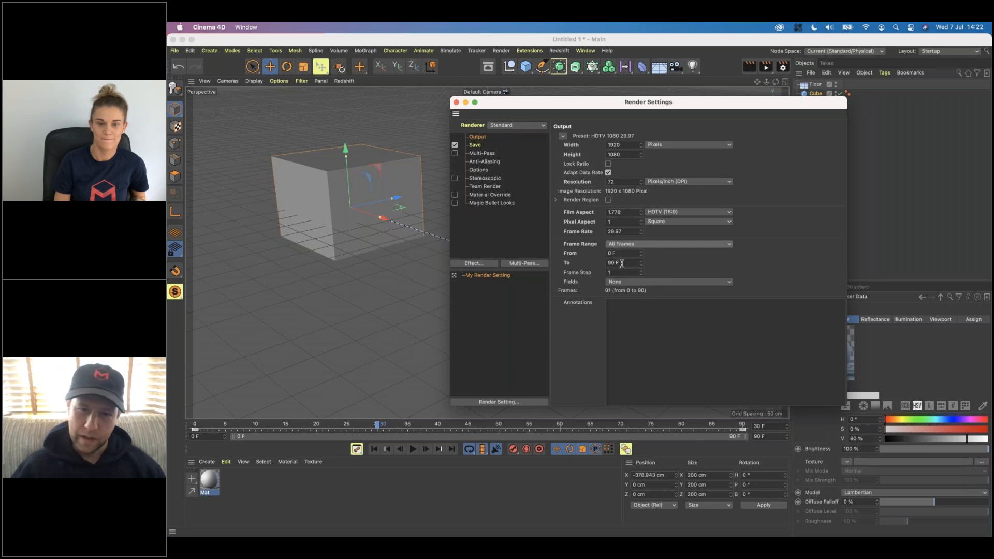
- Review the Save, Anti-Aliasing and Options pages of the render settings
{"action": "left_click", "coordinate": [477, 146]}
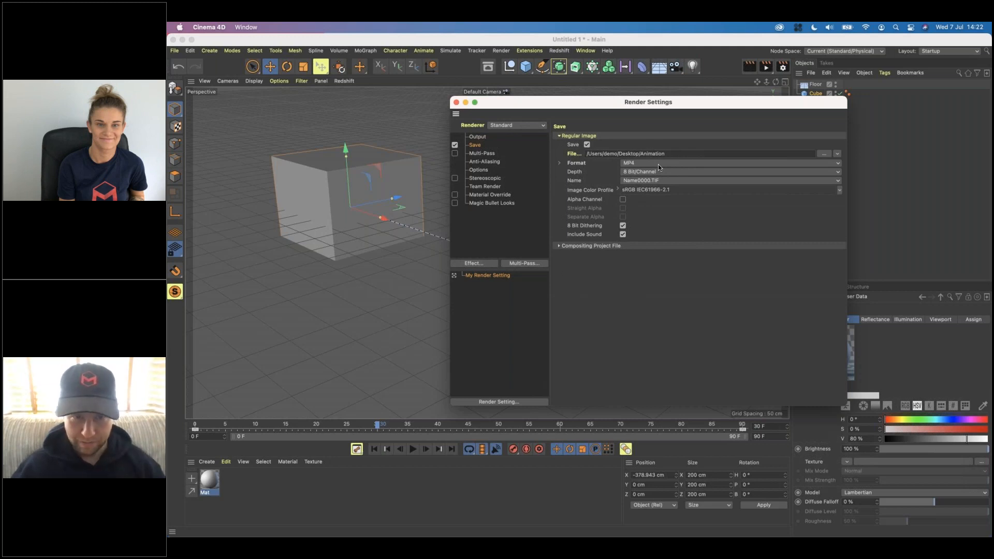
{"action": "left_click", "coordinate": [489, 161]}
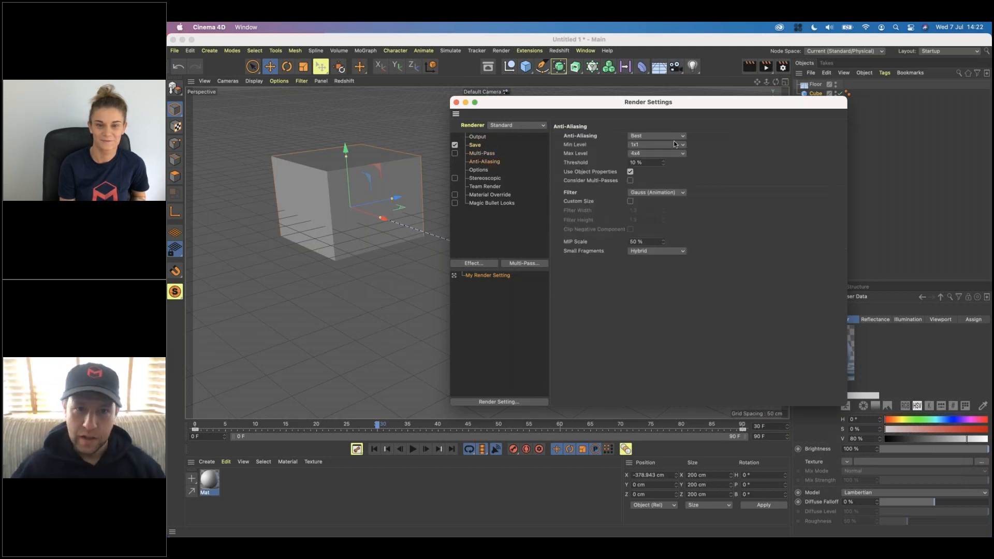
{"action": "left_click", "coordinate": [482, 170]}
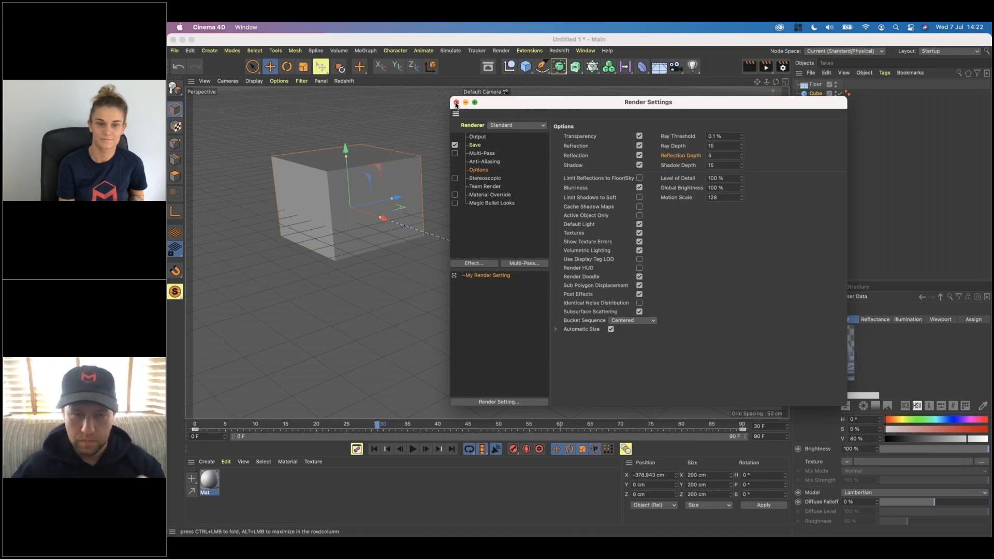
- Try docking the Render Settings between the Object and Attribute managers, and close the docked panel
{"action": "left_click_drag", "start_coordinate": [511, 105], "coordinate": [460, 112]}
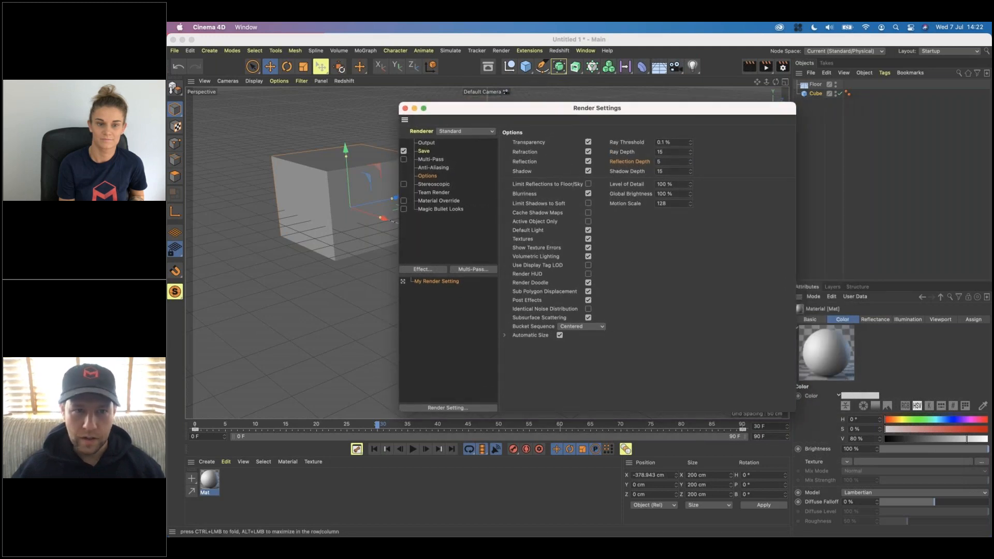
{"action": "left_click_drag", "start_coordinate": [812, 266], "coordinate": [820, 277]}
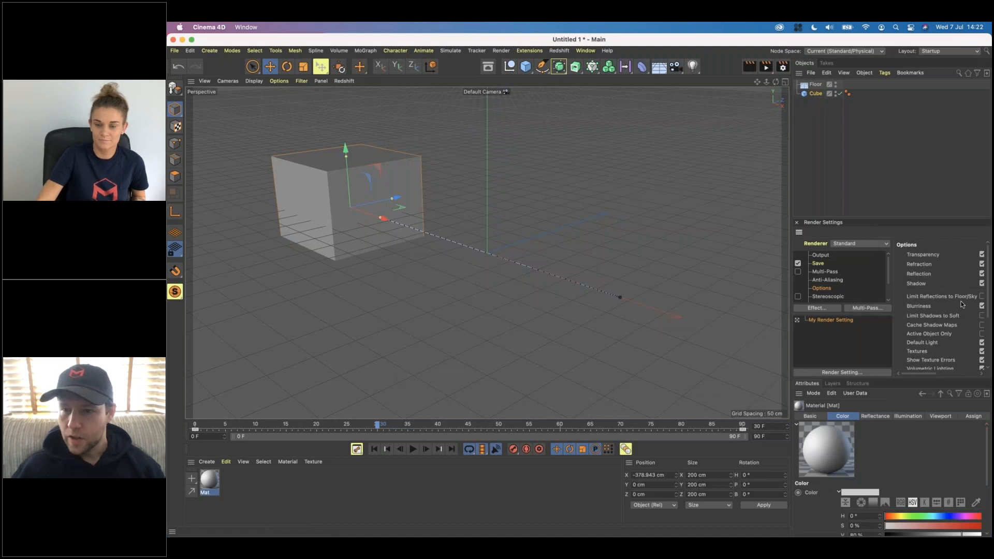
{"action": "scroll", "coordinate": [961, 304], "scroll_direction": "down", "scroll_amount": 1}
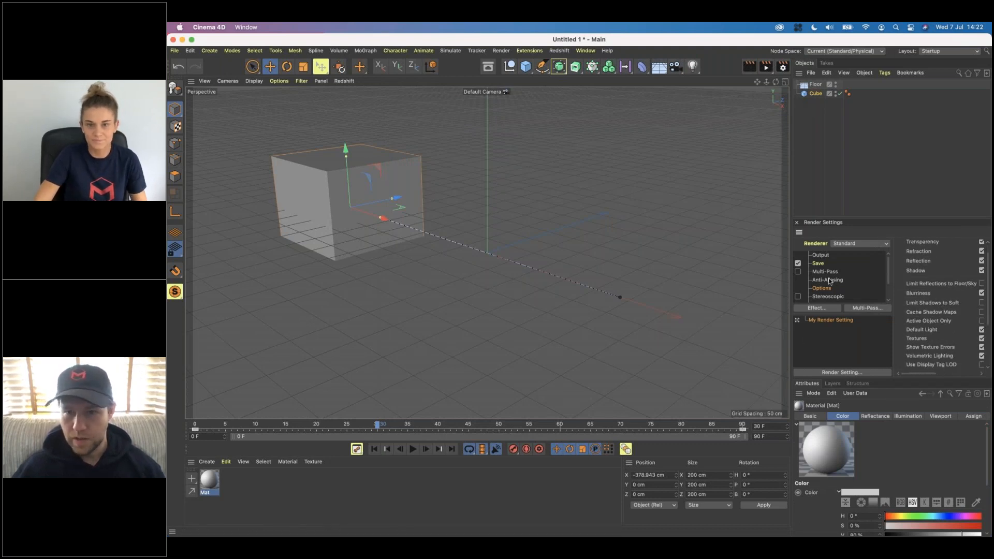
{"action": "left_click", "coordinate": [797, 223]}
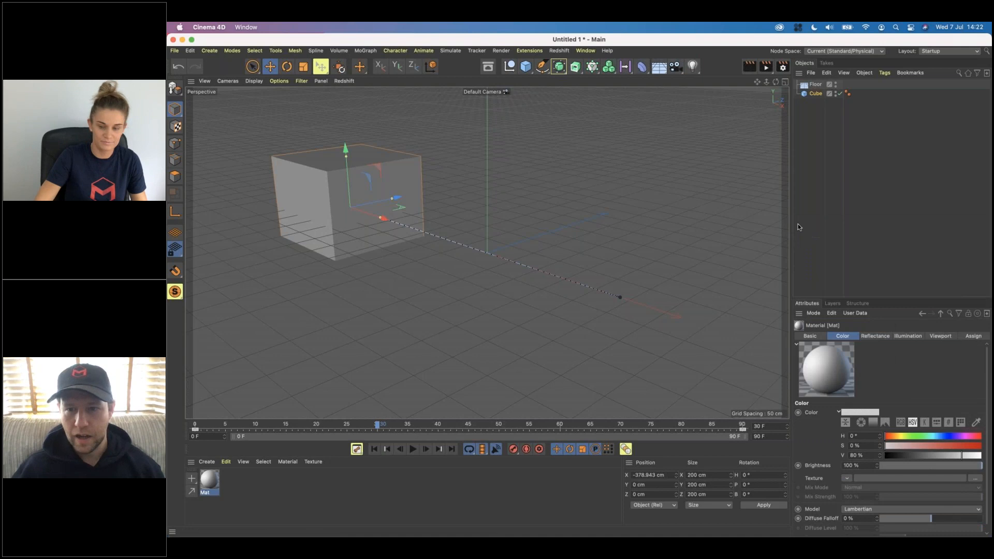
- Reopen the Render Settings as a floating window over the viewport and enlarge it to show all options
{"action": "left_click", "coordinate": [783, 66]}
{"action": "left_click_drag", "start_coordinate": [880, 60], "coordinate": [476, 60]}
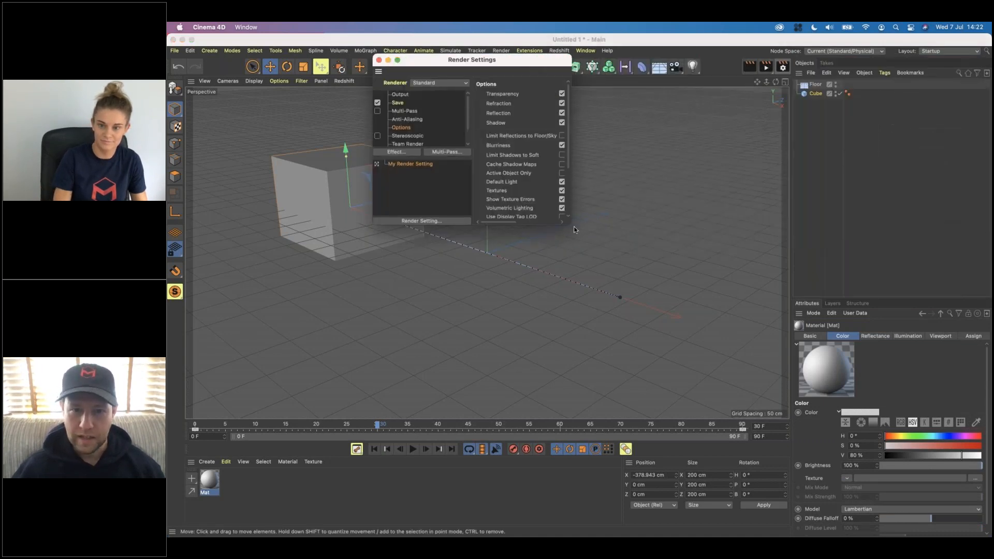
{"action": "left_click_drag", "start_coordinate": [573, 226], "coordinate": [850, 423]}
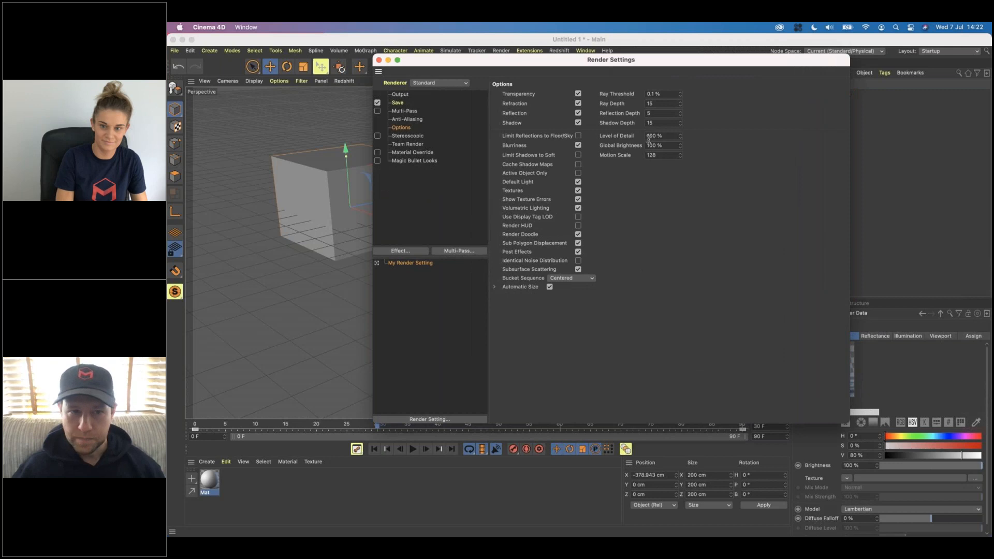
{"action": "left_click_drag", "start_coordinate": [538, 80], "coordinate": [540, 110]}
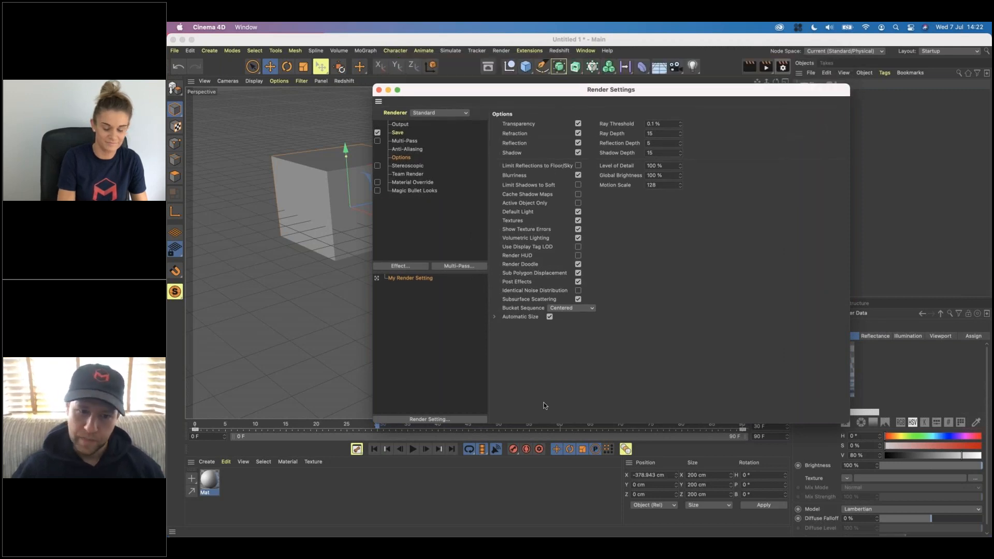
- Save the current render setting as a preset named "Animation - MP4"
{"action": "left_click", "coordinate": [450, 419]}
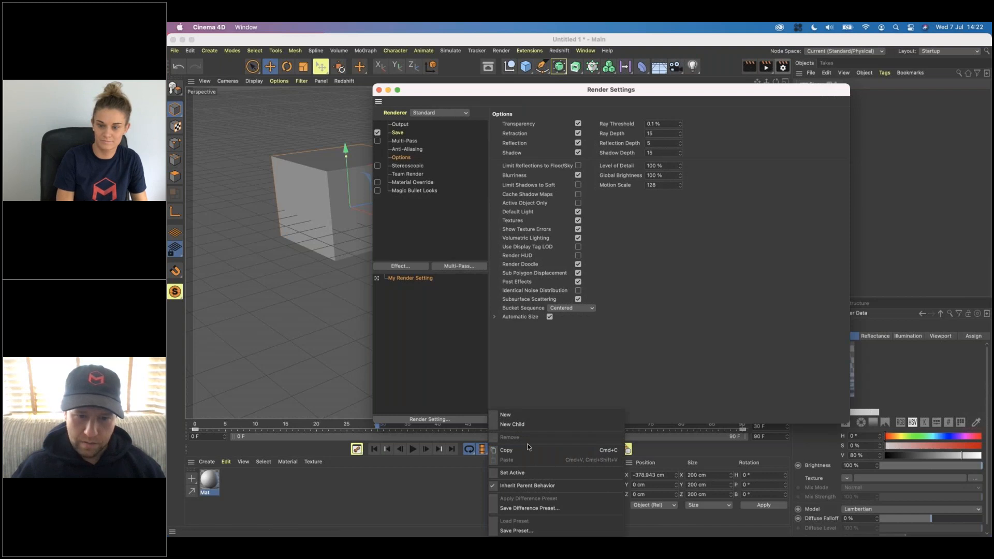
{"action": "left_click", "coordinate": [528, 531]}
{"action": "left_click_drag", "start_coordinate": [547, 507], "coordinate": [600, 337]}
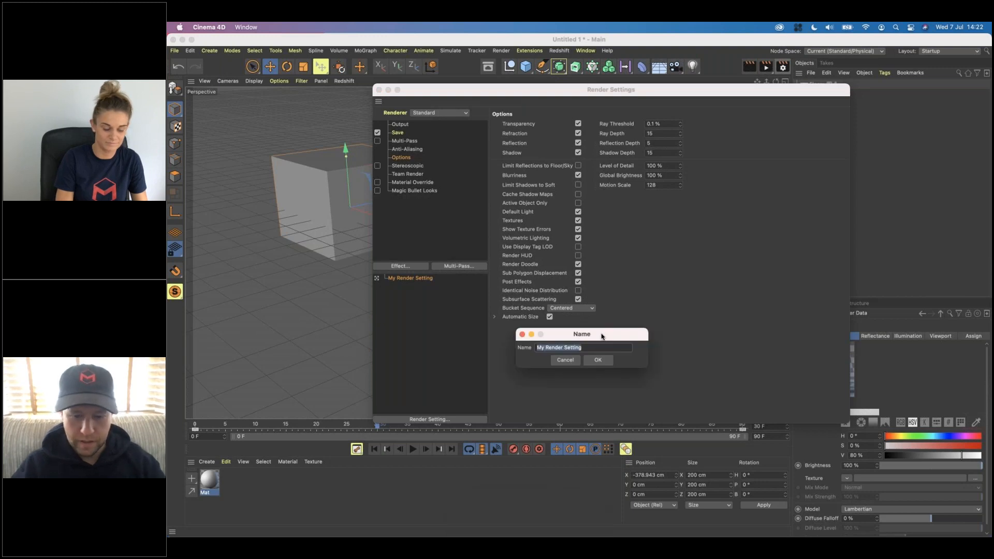
{"action": "type", "text": "Animation -"}
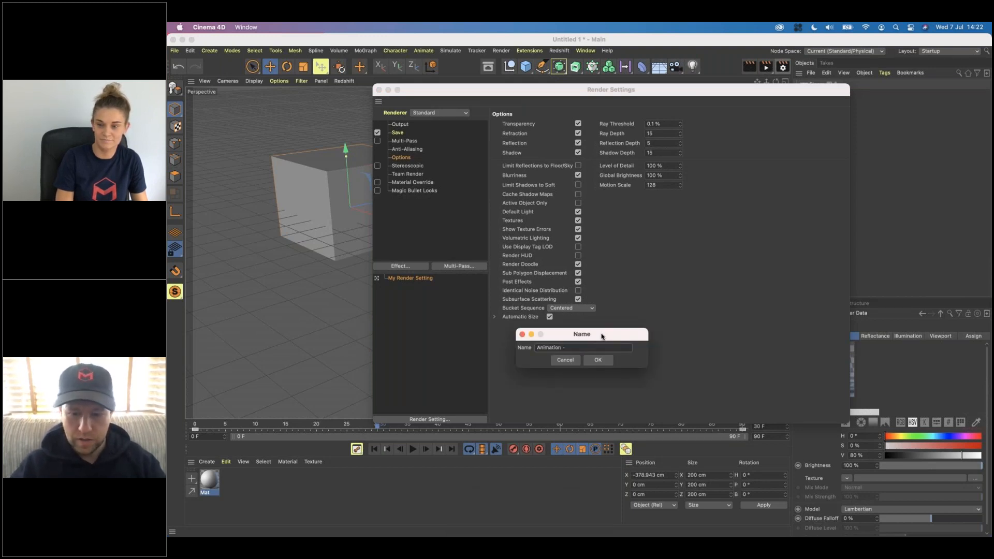
{"action": "type", "text": " MF"}
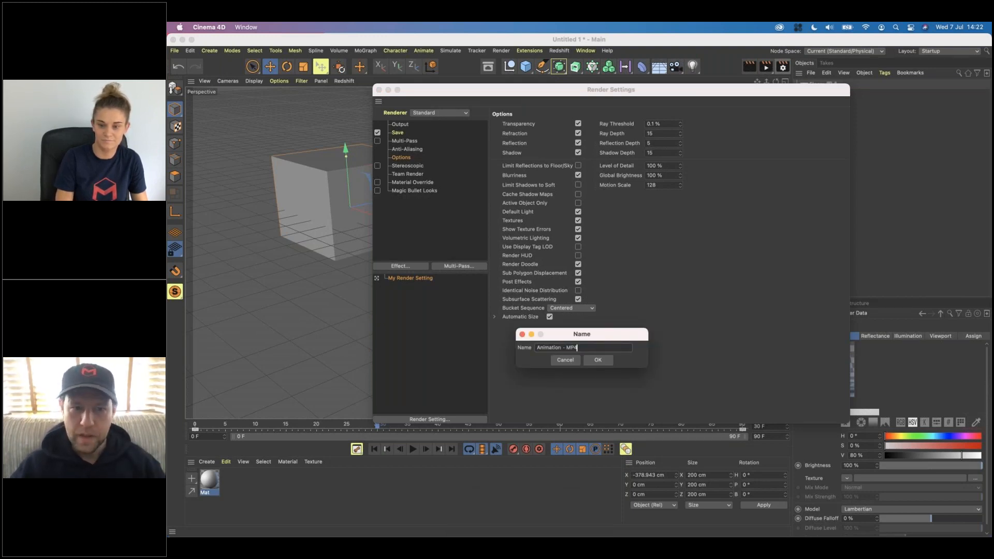
{"action": "key", "text": "Return"}
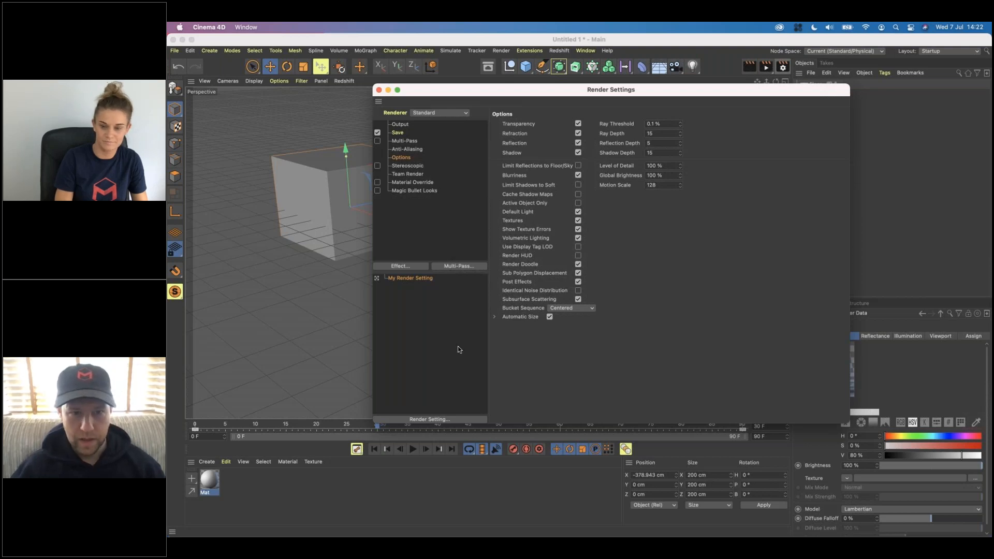
- Rename the existing render setting to "Animation"
{"action": "double_click", "coordinate": [416, 280]}
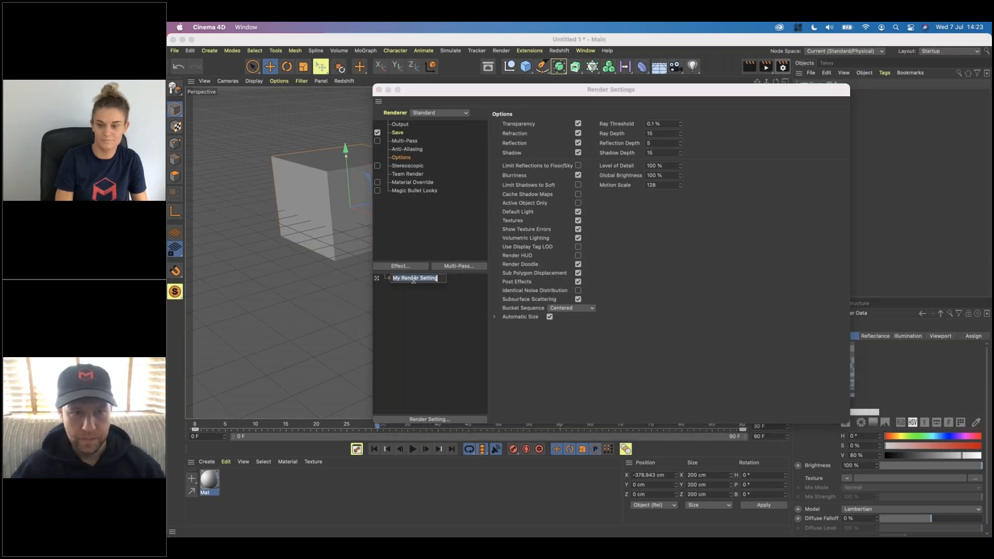
{"action": "type", "text": "Animation"}
{"action": "key", "text": "Return"}
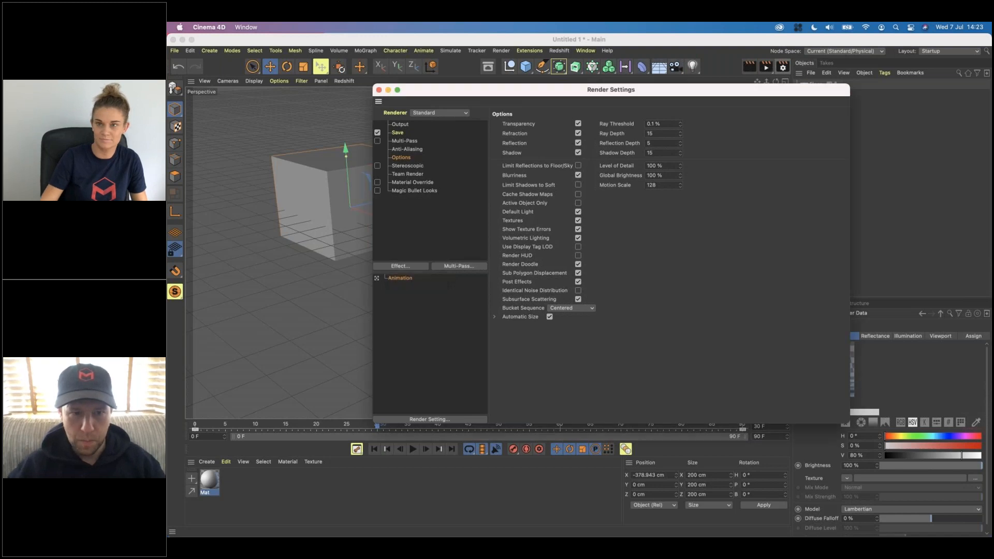
- Add a new render setting and compare its Output values with those of the Animation setting
{"action": "left_click", "coordinate": [426, 419]}
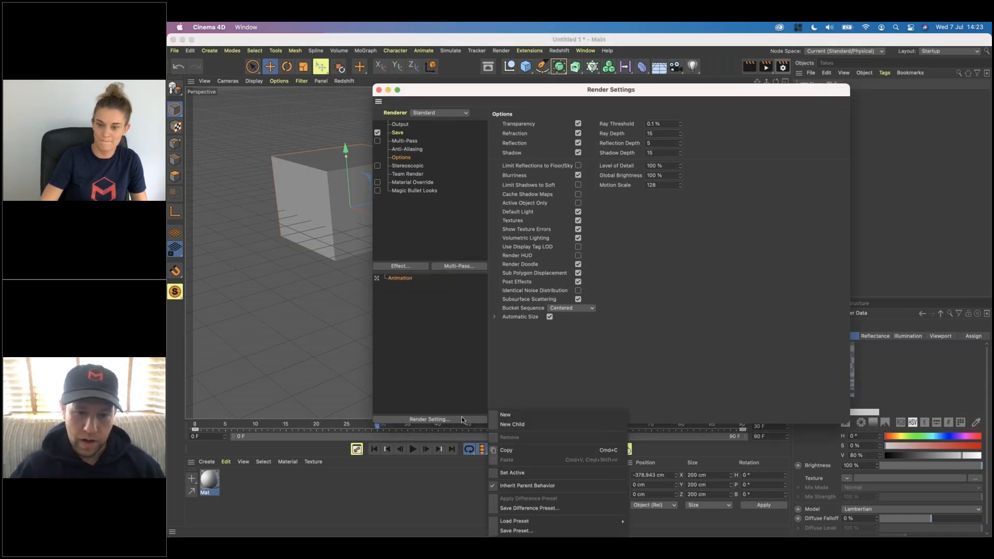
{"action": "left_click", "coordinate": [507, 415]}
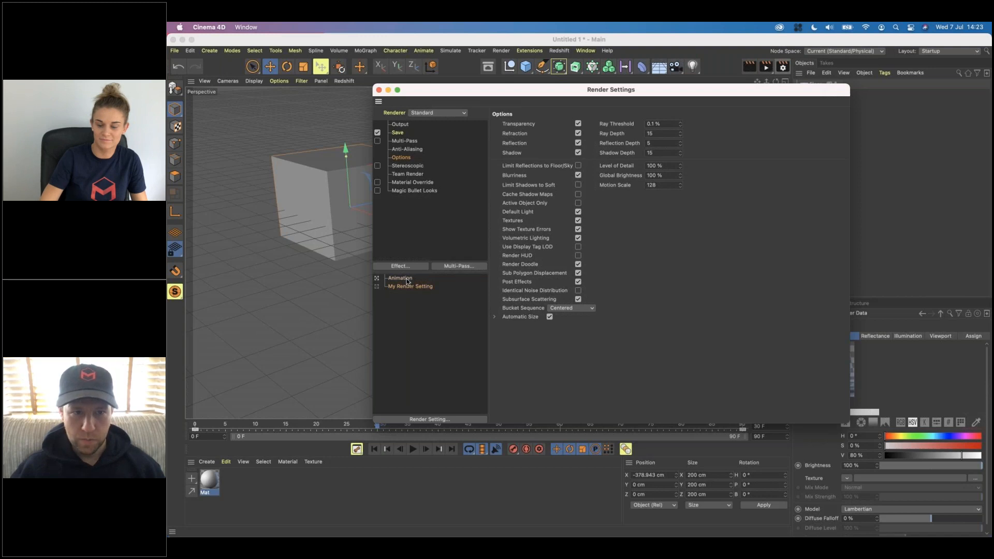
{"action": "left_click", "coordinate": [400, 125]}
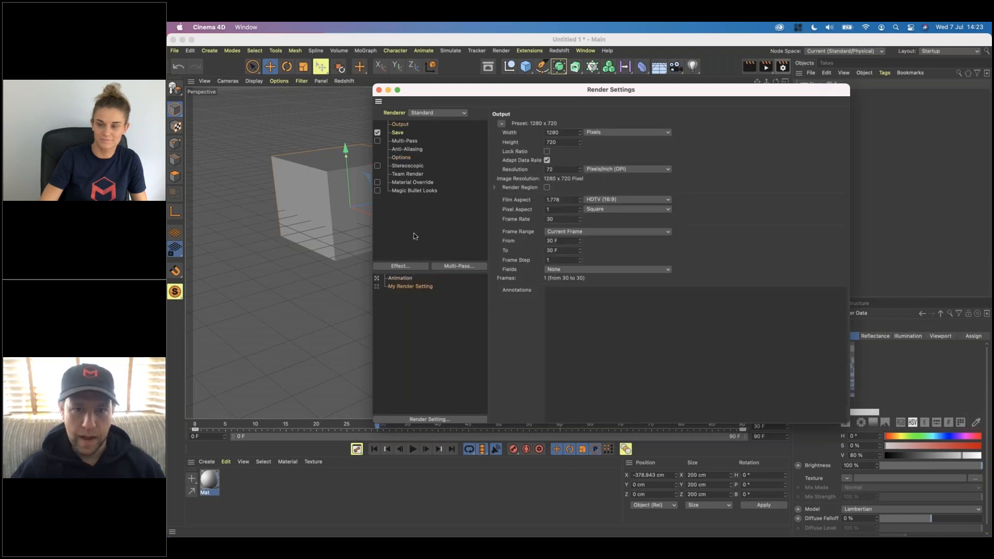
{"action": "left_click", "coordinate": [402, 279]}
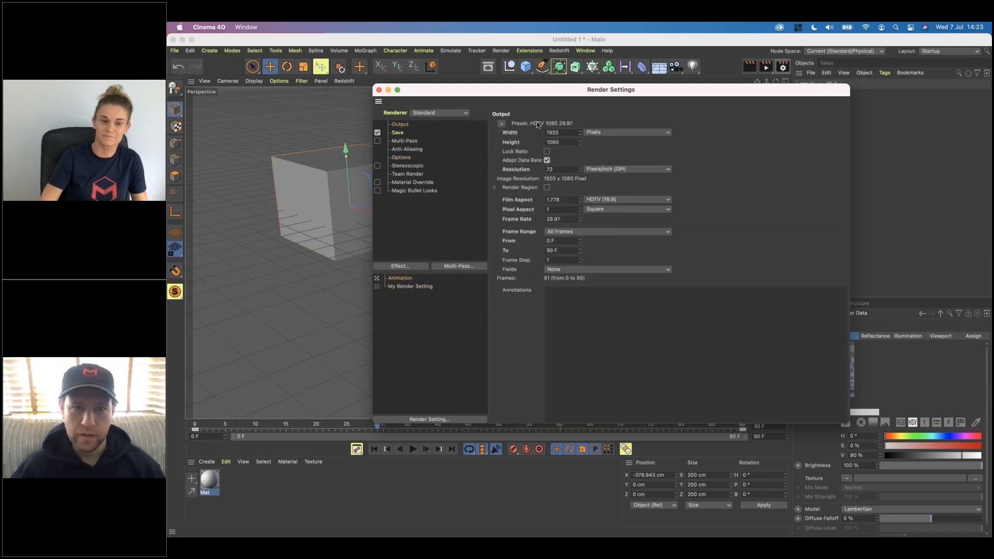
{"action": "left_click", "coordinate": [419, 285]}
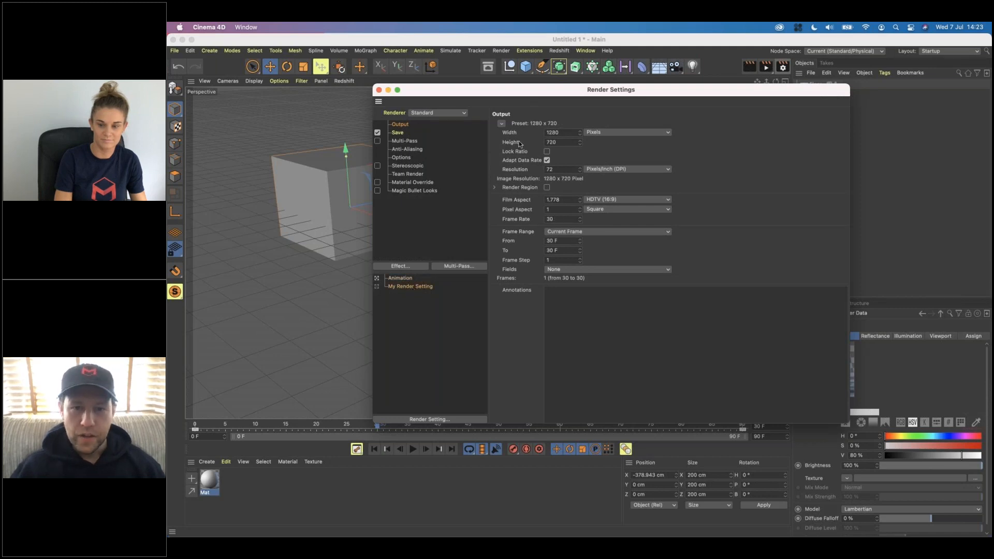
- Apply the A4 portrait print preset to the new render setting's output
{"action": "left_click", "coordinate": [501, 124]}
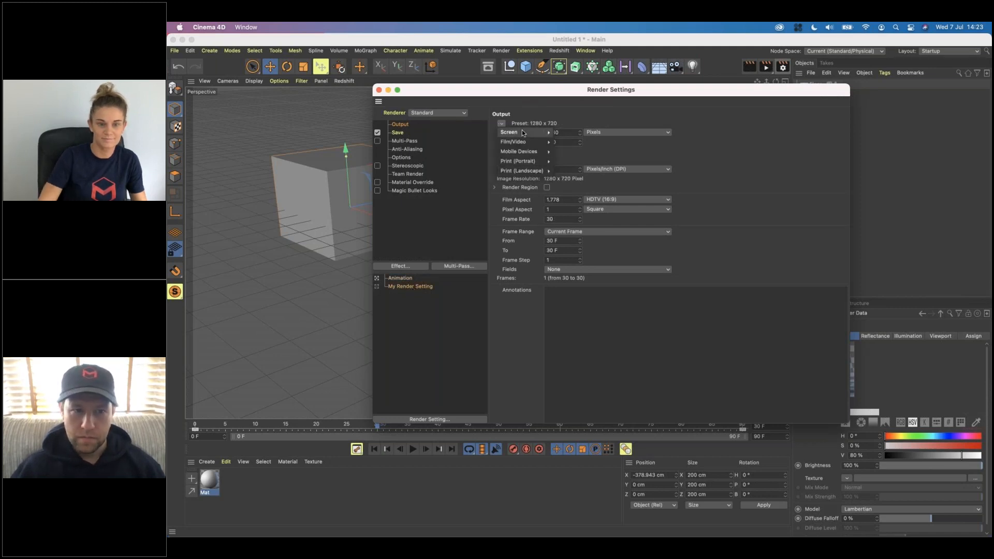
{"action": "mouse_move", "coordinate": [521, 131]}
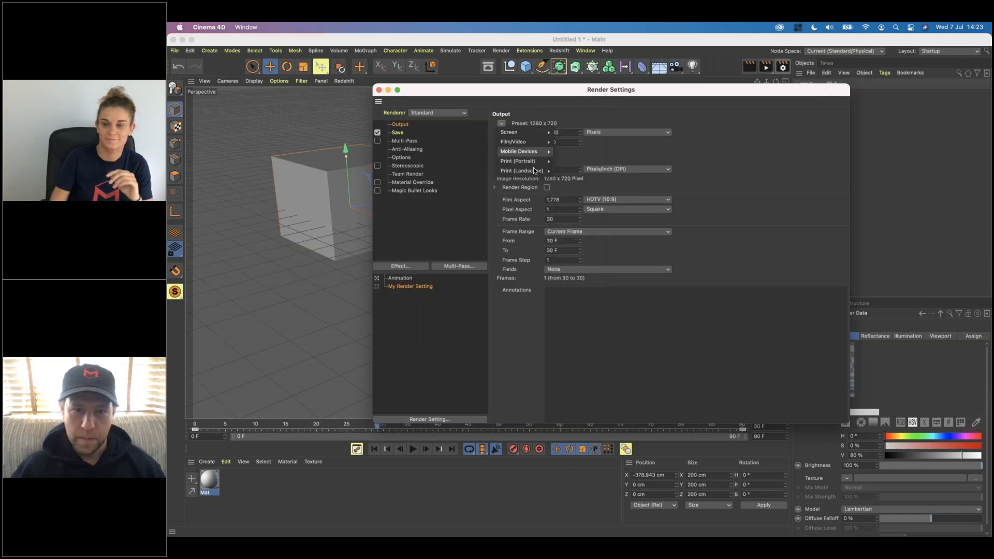
{"action": "mouse_move", "coordinate": [537, 164]}
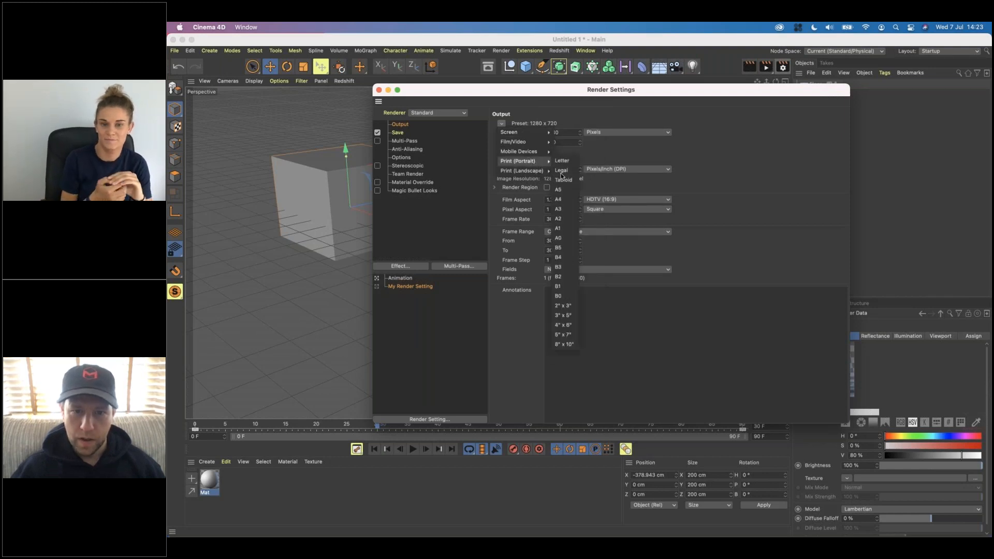
{"action": "left_click", "coordinate": [559, 199]}
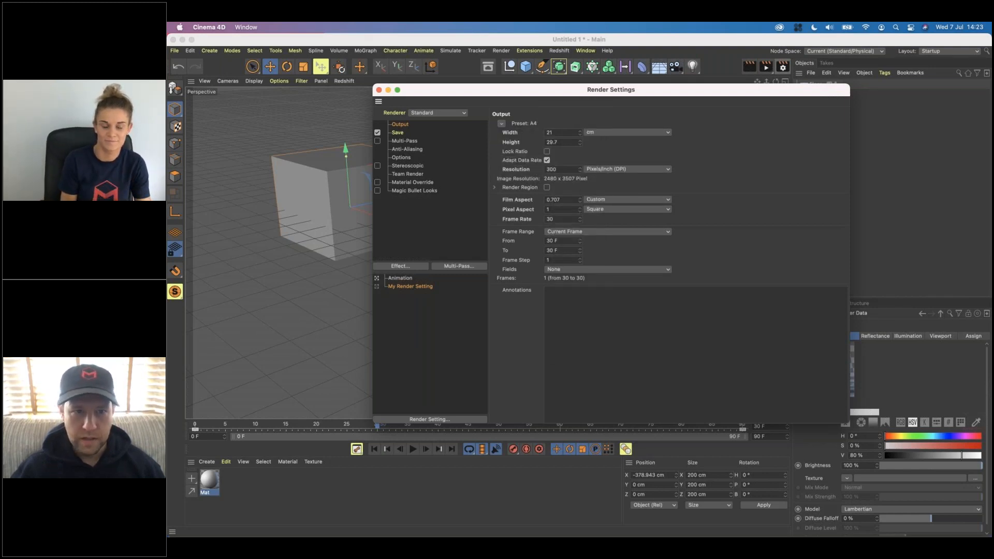
- Set the new render setting's anti-aliasing to Best with the Cubic (Still Image) filter, and recheck its Output values
{"action": "left_click", "coordinate": [405, 149]}
{"action": "left_click", "coordinate": [596, 124]}
{"action": "left_click", "coordinate": [579, 150]}
{"action": "left_click", "coordinate": [594, 179]}
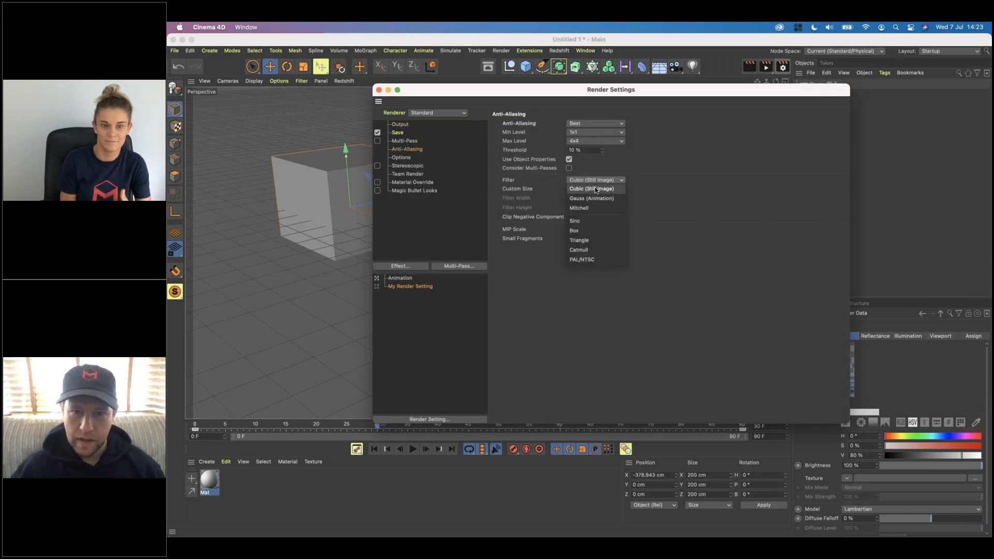
{"action": "left_click", "coordinate": [647, 182]}
{"action": "left_click", "coordinate": [406, 126]}
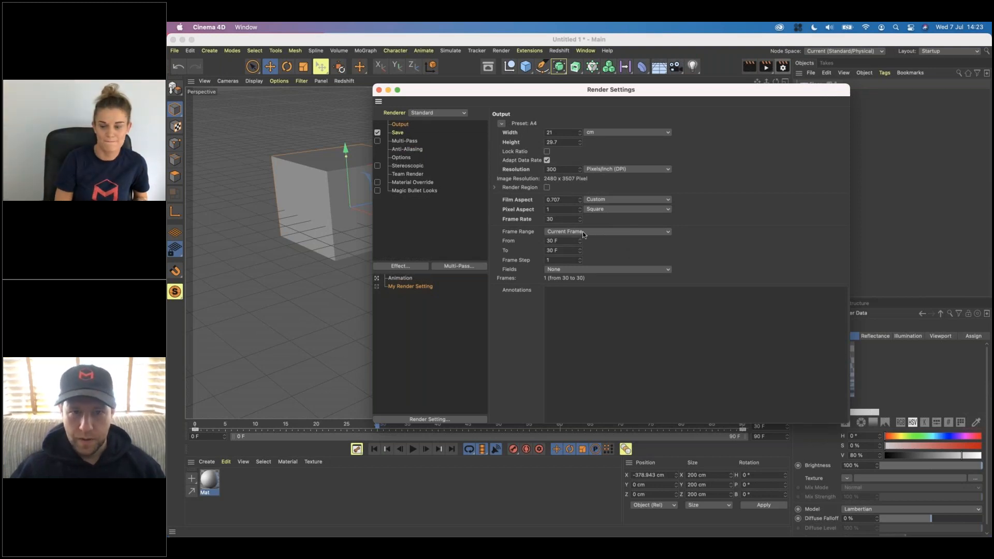
- Set the A4 render setting's save file to "Still" on the Desktop
{"action": "left_click", "coordinate": [402, 134]}
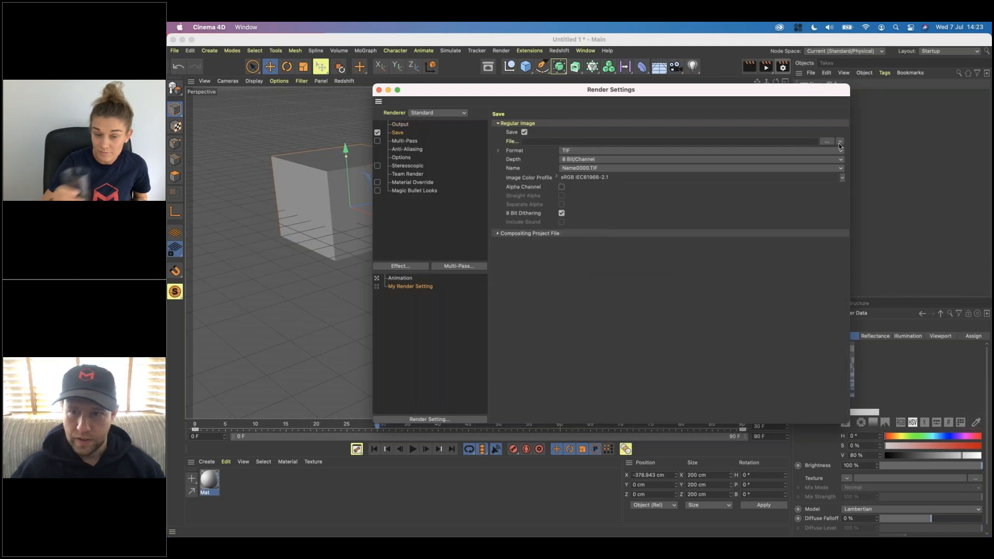
{"action": "left_click", "coordinate": [828, 142]}
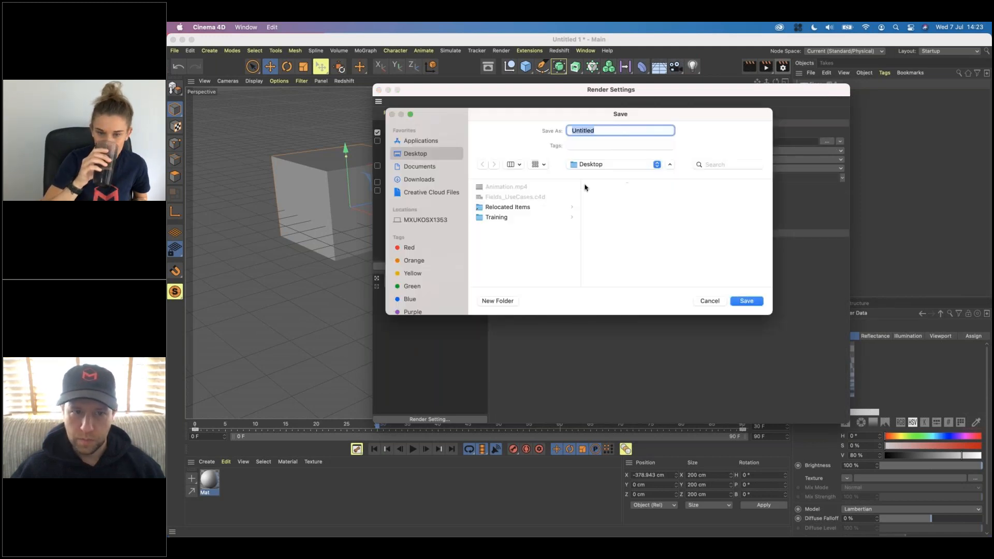
{"action": "type", "text": "Still"}
{"action": "key", "text": "Return"}
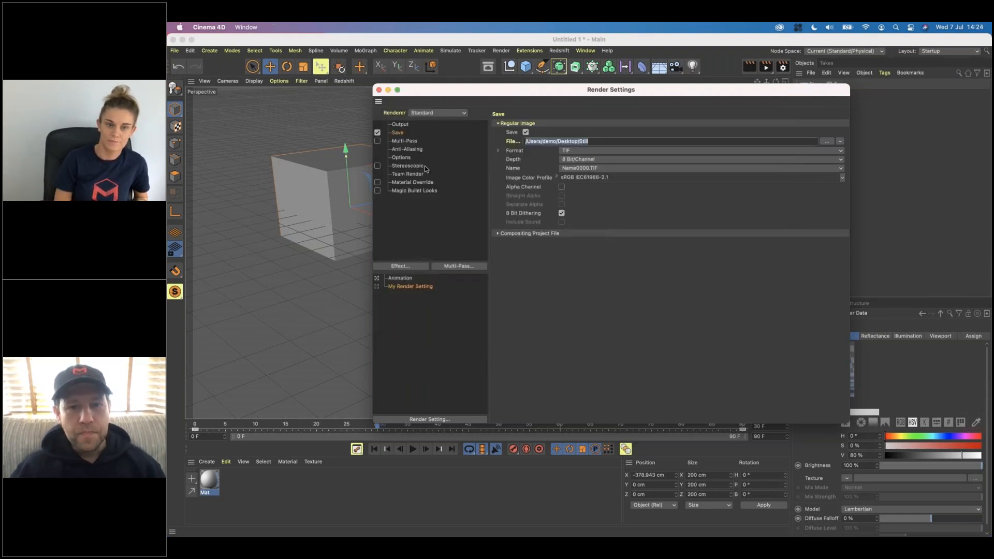
- Rename the new render setting to "Still"
{"action": "double_click", "coordinate": [400, 286]}
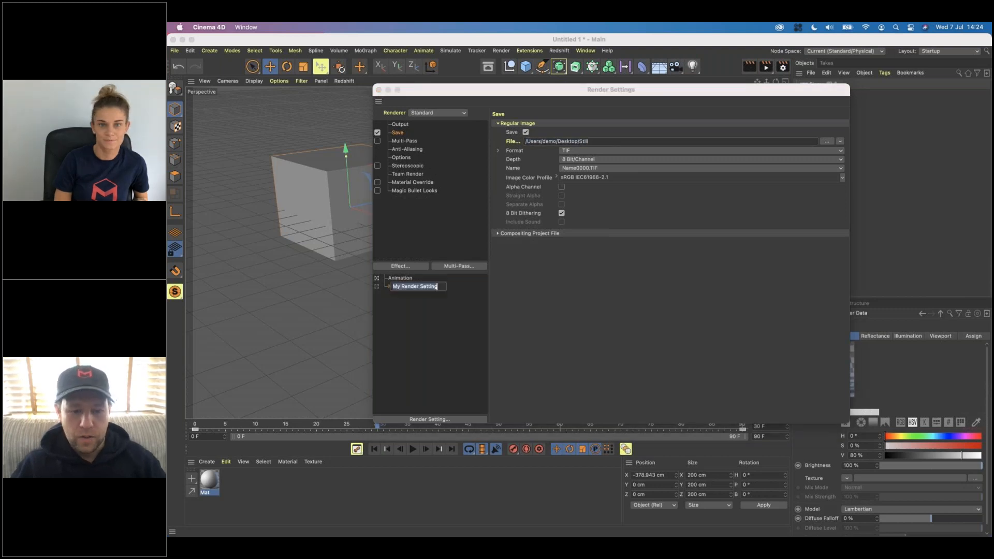
{"action": "type", "text": "Still"}
{"action": "key", "text": "Return"}
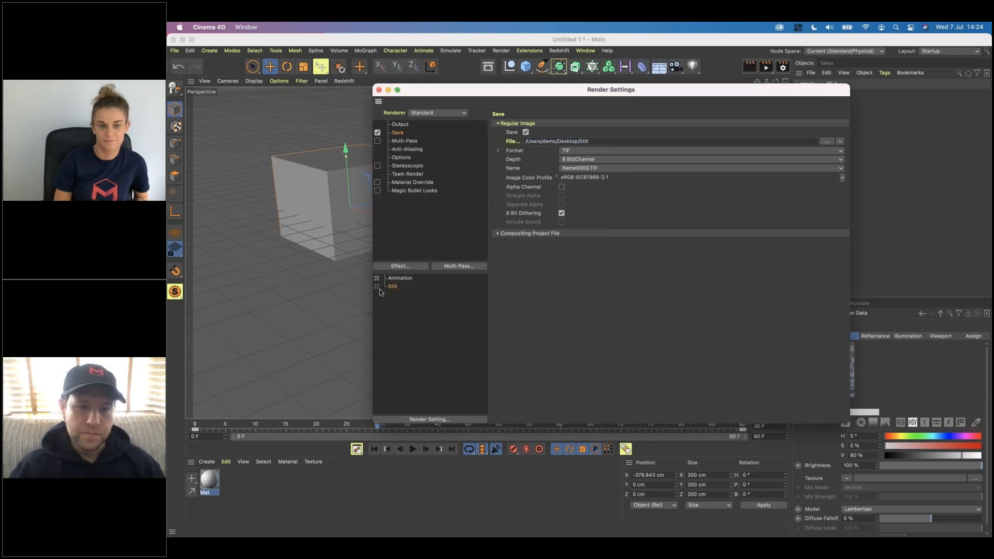
- Switch the active render setting back and forth between Still and Animation, ending with Animation active
{"action": "left_click", "coordinate": [377, 287]}
{"action": "left_click_drag", "start_coordinate": [489, 89], "coordinate": [698, 82]}
{"action": "left_click", "coordinate": [585, 270]}
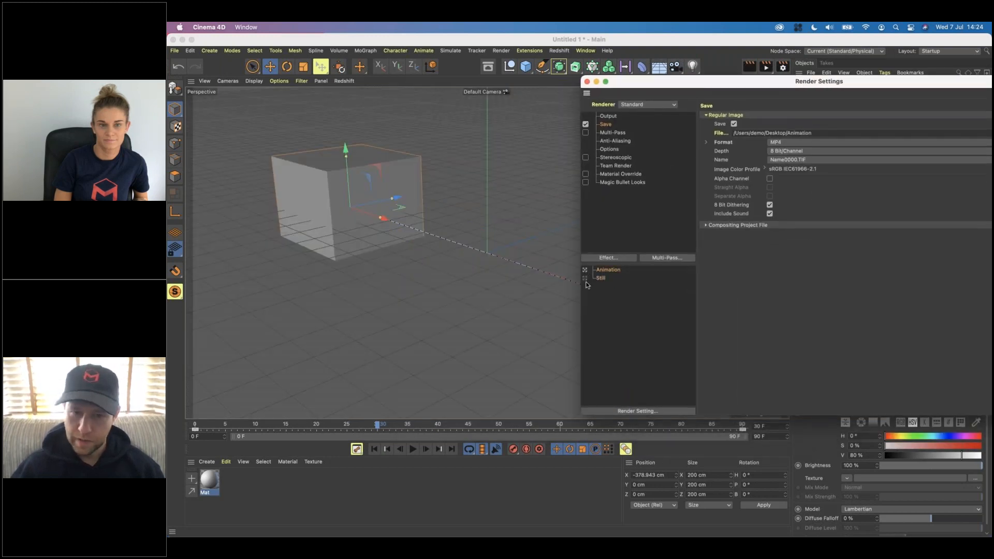
{"action": "left_click", "coordinate": [585, 278]}
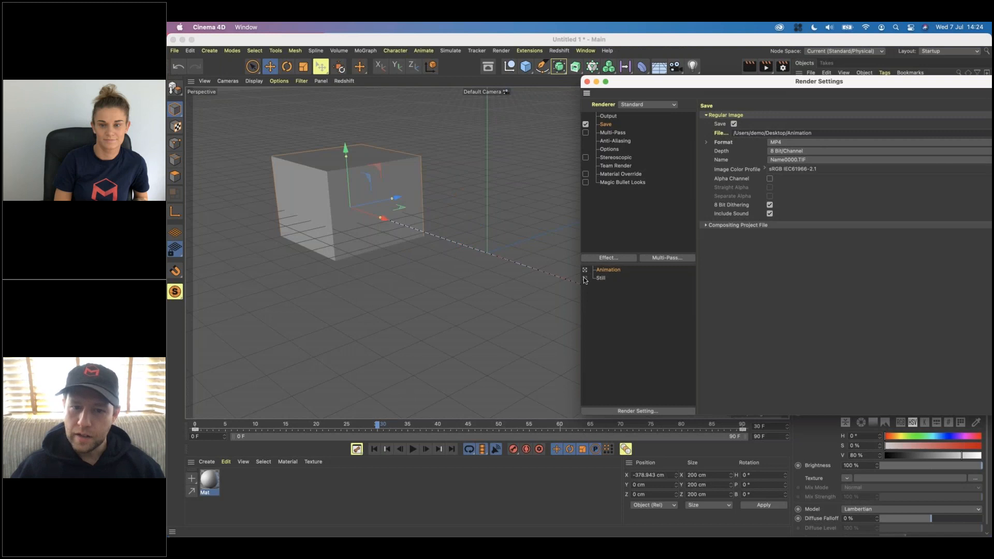
{"action": "left_click", "coordinate": [584, 269]}
{"action": "left_click", "coordinate": [584, 278]}
{"action": "left_click", "coordinate": [584, 270]}
{"action": "left_click", "coordinate": [585, 278]}
{"action": "left_click", "coordinate": [585, 270]}
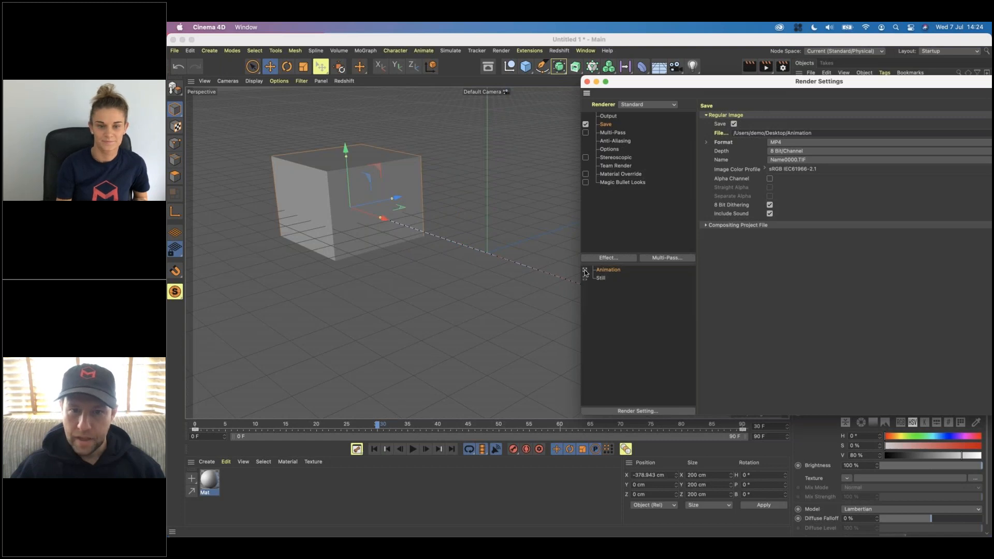
{"action": "left_click_drag", "start_coordinate": [614, 82], "coordinate": [462, 85]}
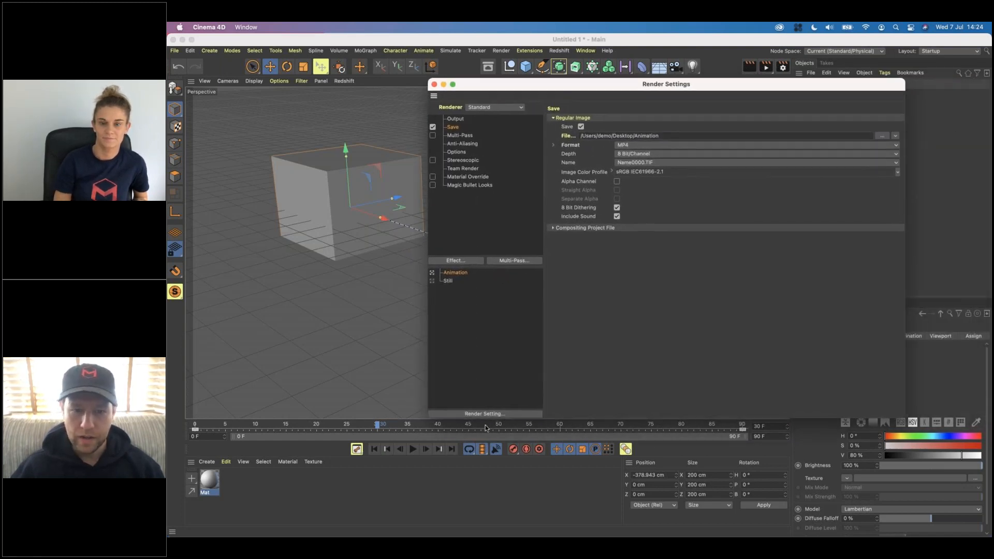
{"action": "left_click", "coordinate": [486, 414]}
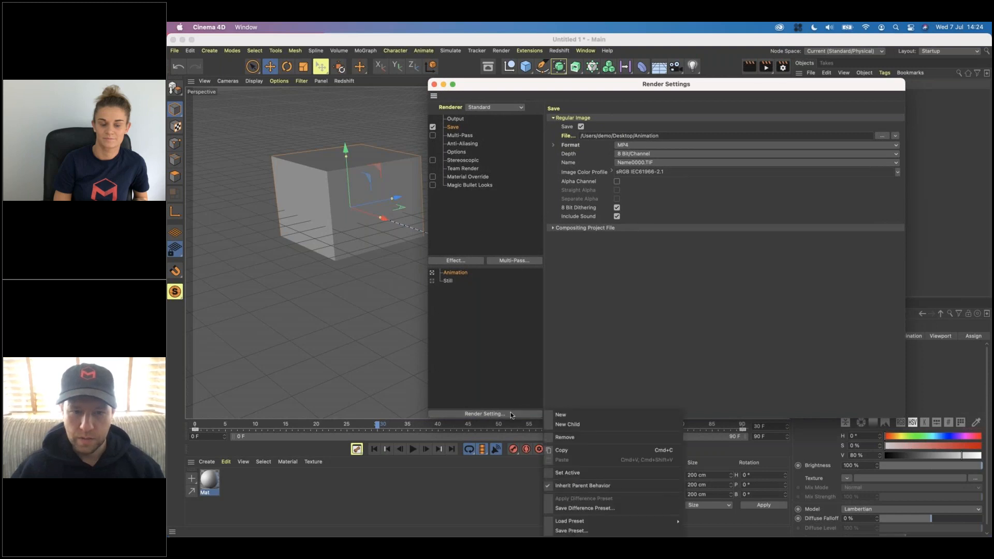
{"action": "left_click", "coordinate": [618, 530]}
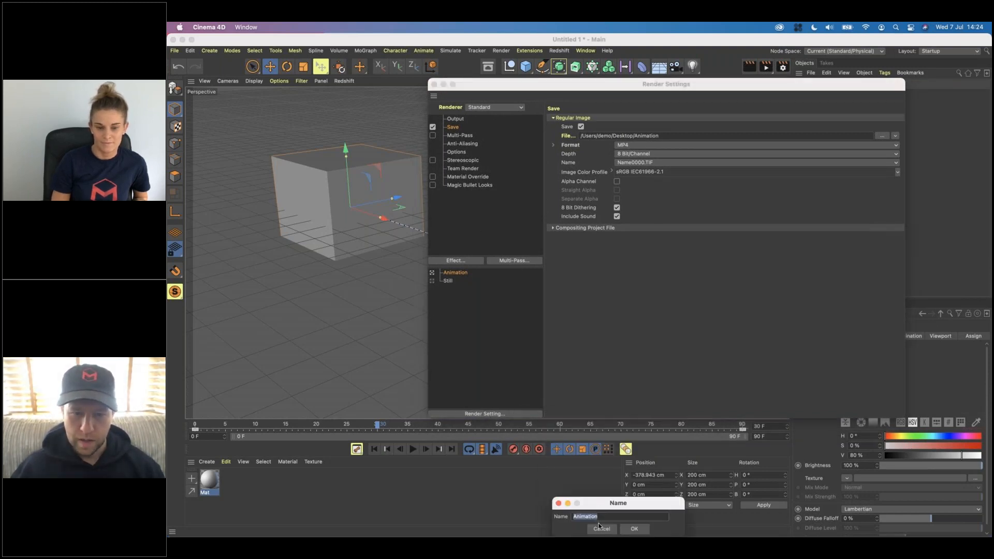
{"action": "left_click", "coordinate": [634, 528]}
- Save the Still render setting as a preset named "Still" and check the list of loadable presets
{"action": "left_click", "coordinate": [448, 282]}
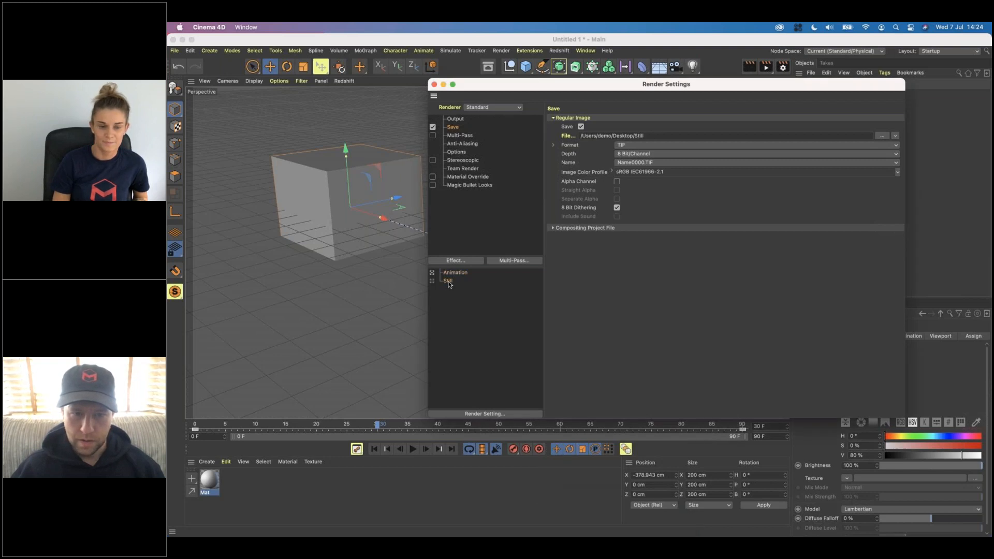
{"action": "left_click", "coordinate": [481, 414]}
{"action": "left_click", "coordinate": [486, 403]}
{"action": "type", "text": "Sti"}
{"action": "key", "text": "Return"}
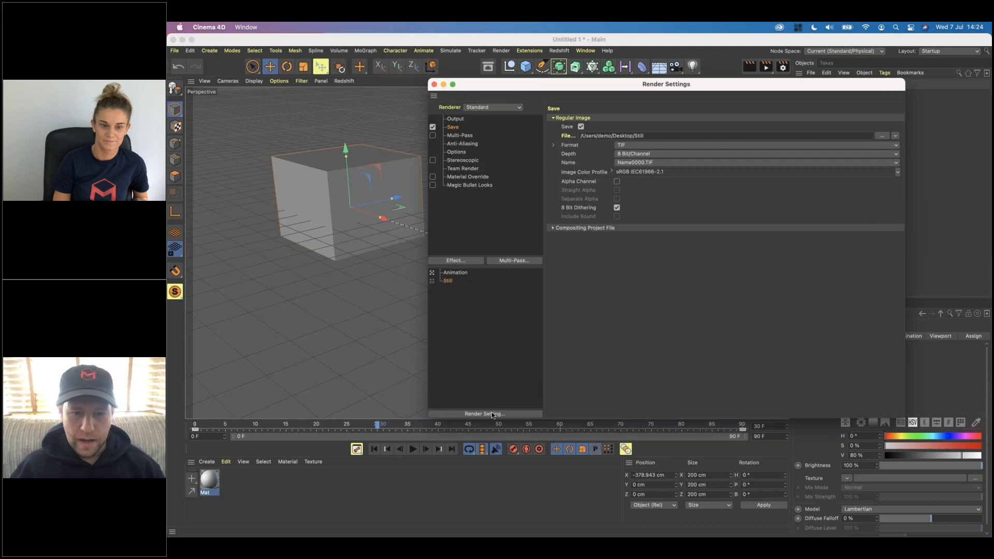
{"action": "left_click", "coordinate": [491, 413]}
{"action": "mouse_move", "coordinate": [676, 521]}
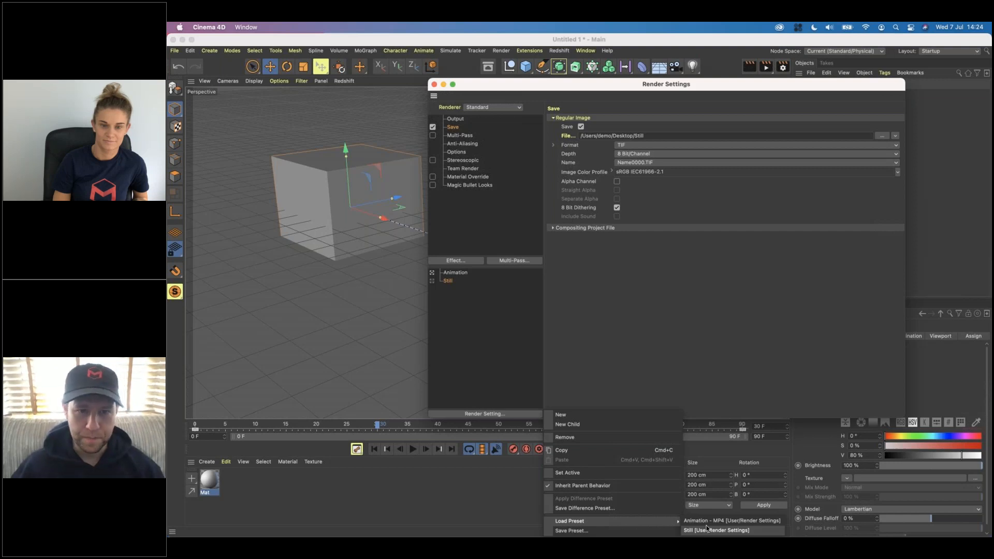
{"action": "left_click", "coordinate": [463, 335]}
- Select the Animation render setting and close the Render Settings window
{"action": "left_click", "coordinate": [451, 274]}
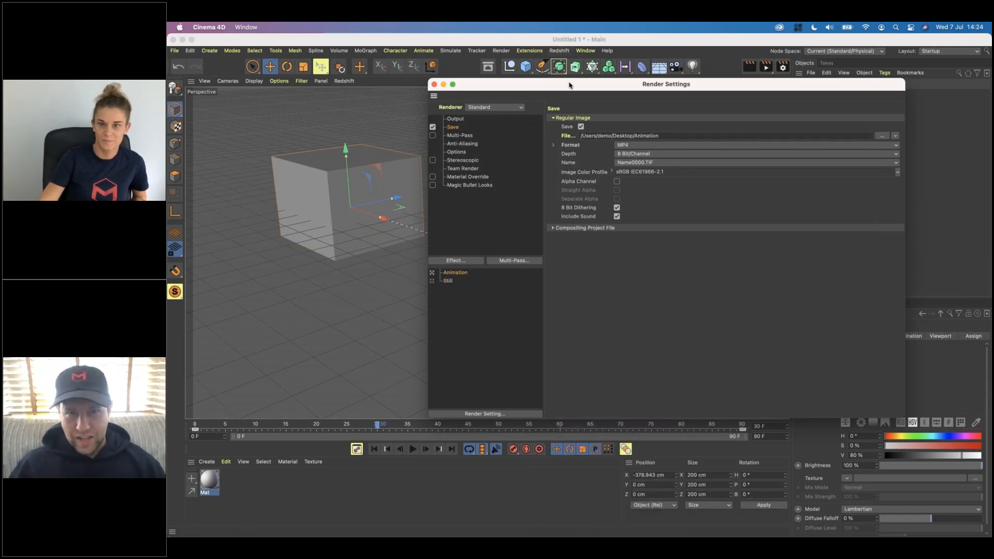
{"action": "left_click_drag", "start_coordinate": [570, 85], "coordinate": [445, 88]}
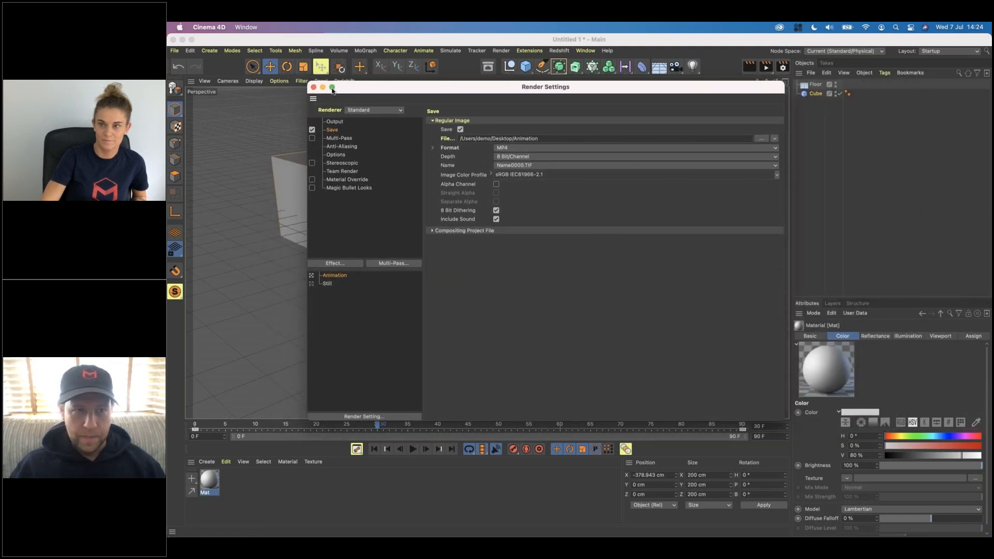
{"action": "left_click", "coordinate": [313, 88]}
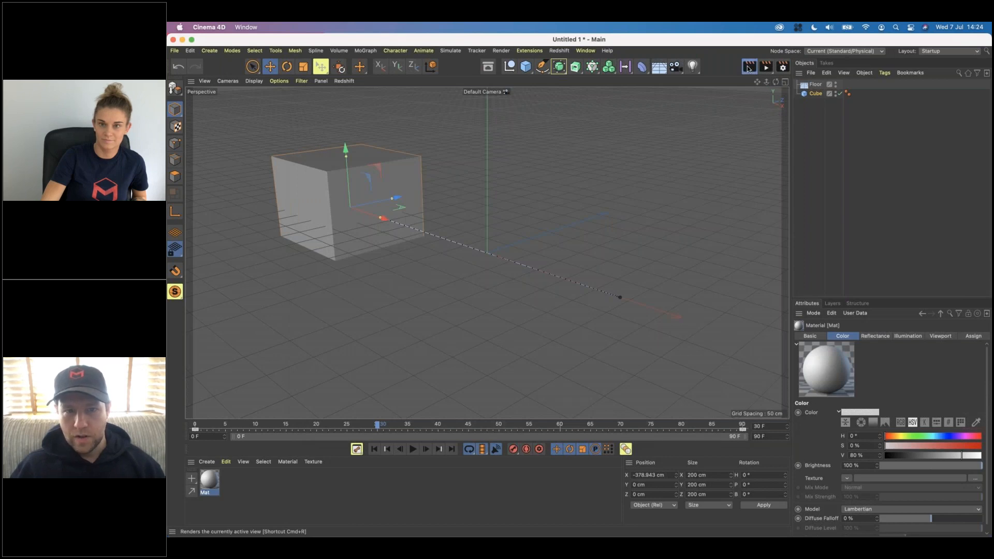
- Render the active view, and render the project to the Picture Viewer, overwriting Animation.mp4
{"action": "left_click", "coordinate": [748, 68]}
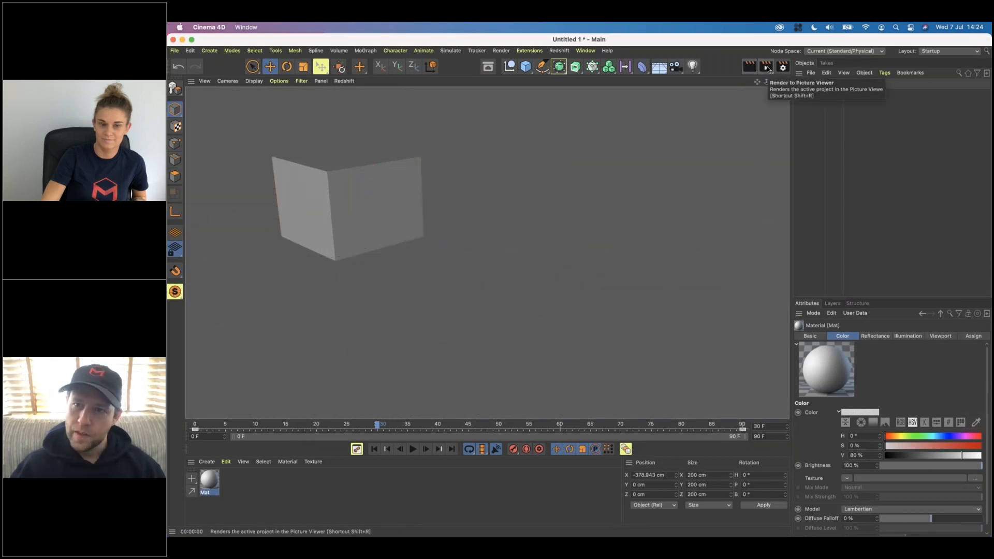
{"action": "left_click", "coordinate": [767, 68]}
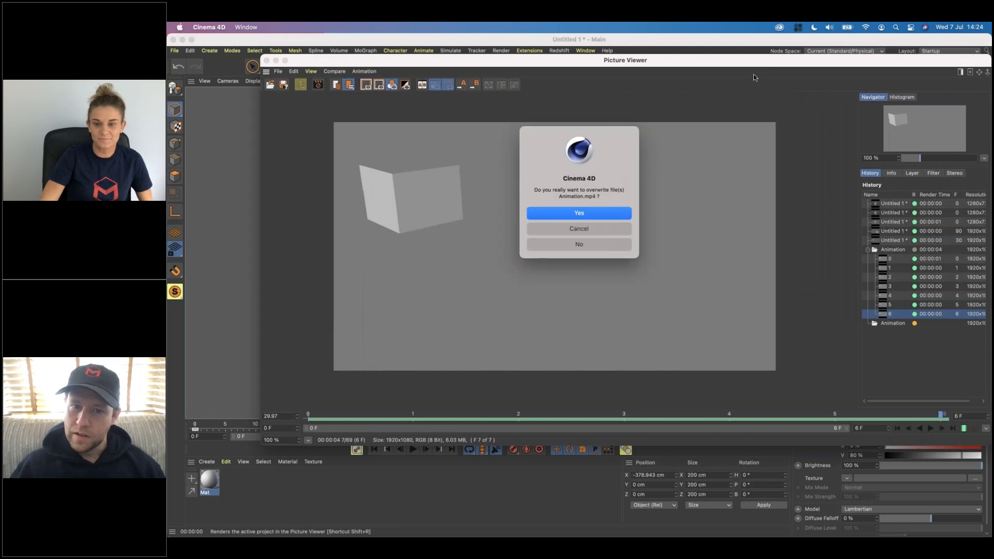
{"action": "left_click", "coordinate": [604, 210]}
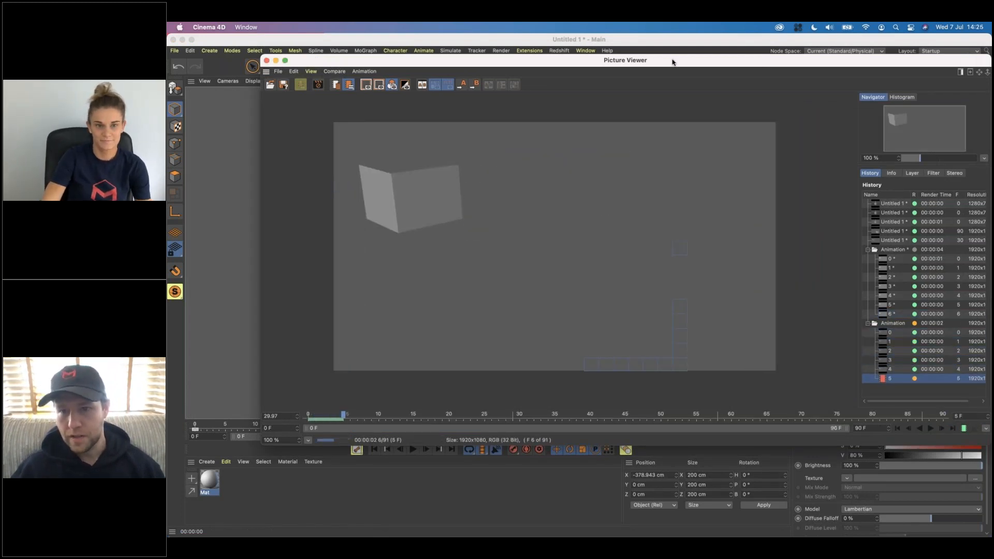
- Remove the older Animation render from the Picture Viewer history, deleting its unsaved frames
{"action": "left_click_drag", "start_coordinate": [832, 60], "coordinate": [743, 57]}
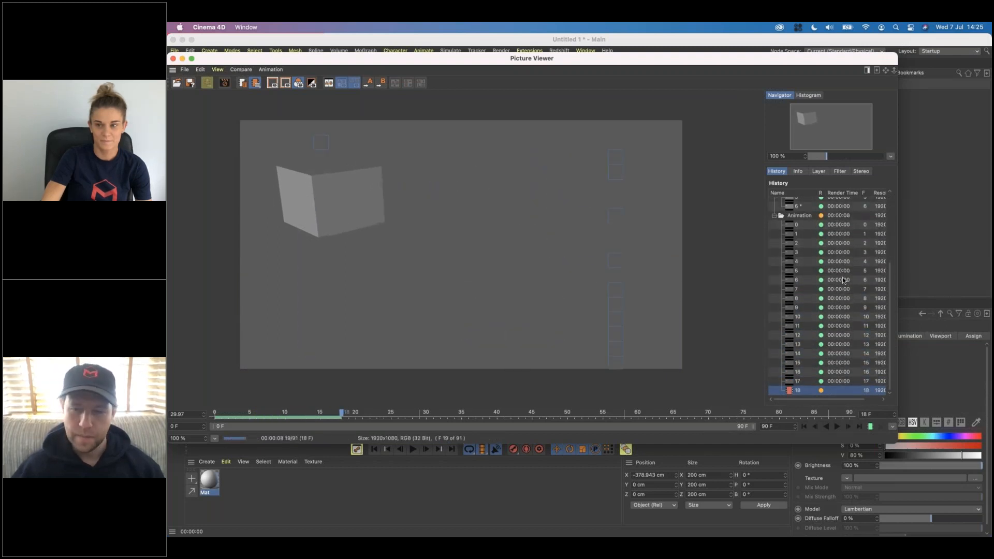
{"action": "scroll", "coordinate": [843, 279], "scroll_direction": "up", "scroll_amount": 4}
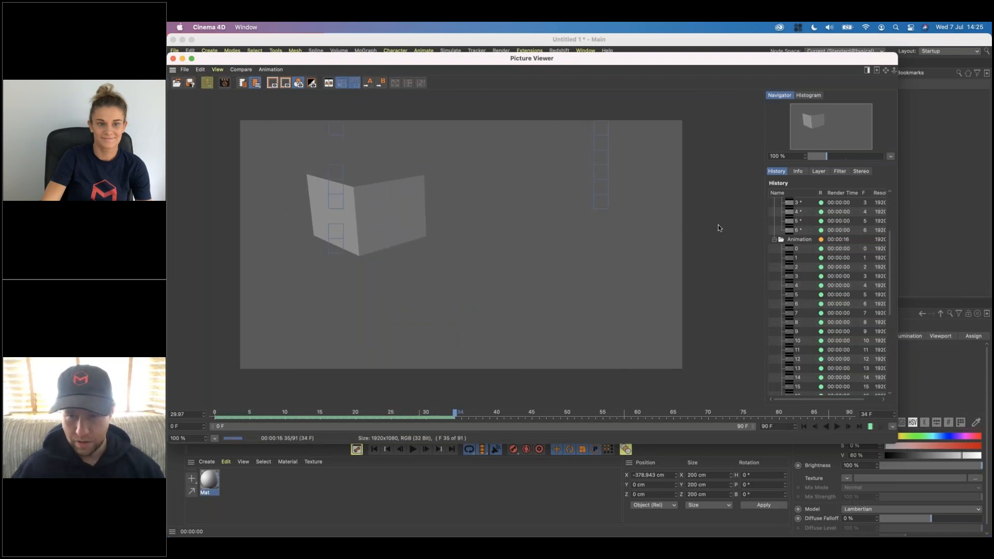
{"action": "scroll", "coordinate": [791, 234], "scroll_direction": "up", "scroll_amount": 3}
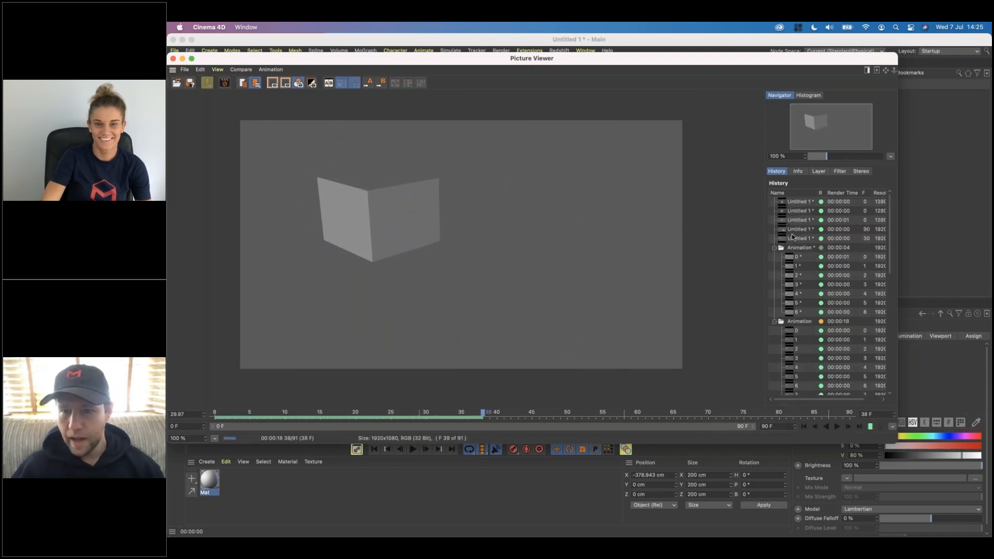
{"action": "left_click", "coordinate": [792, 251]}
{"action": "right_click", "coordinate": [793, 250]}
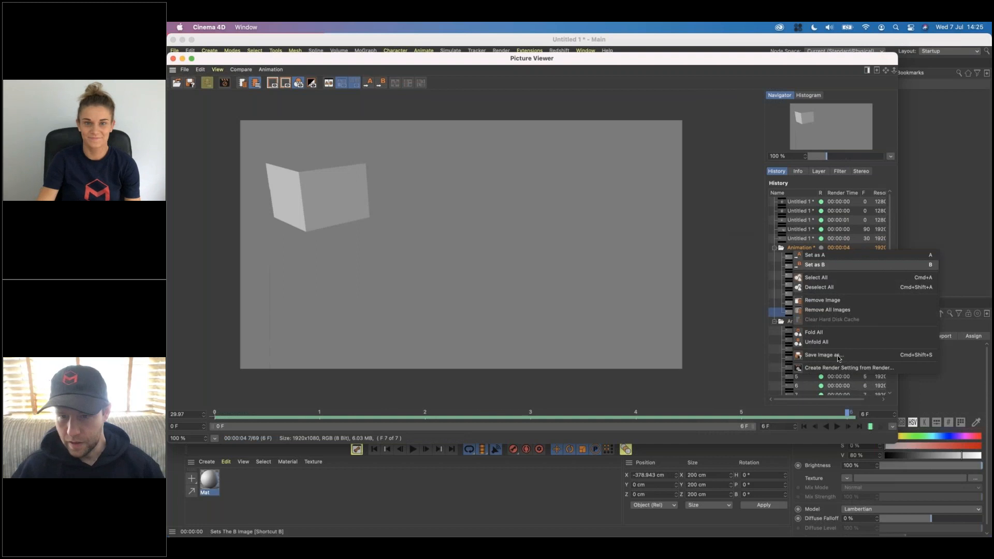
{"action": "left_click", "coordinate": [822, 300]}
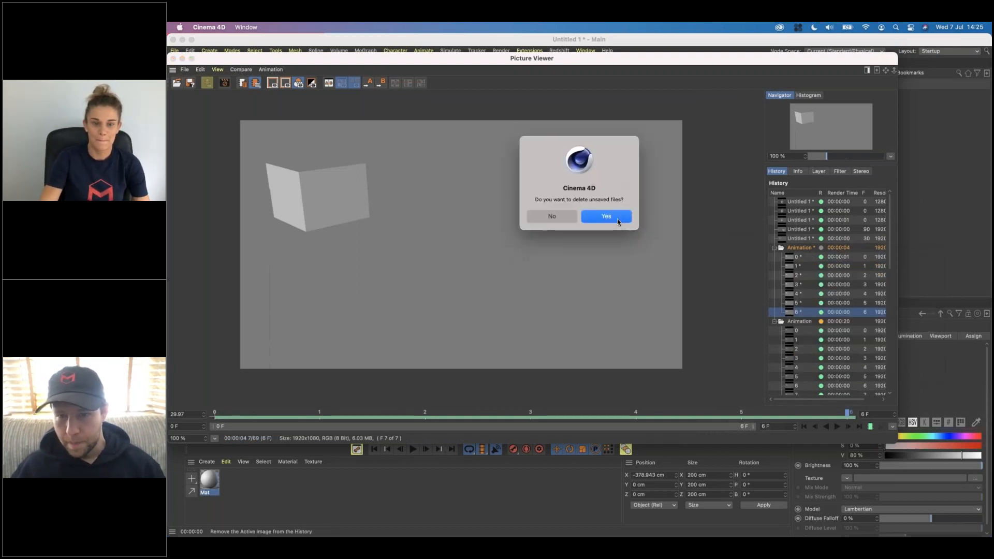
{"action": "left_click", "coordinate": [617, 218]}
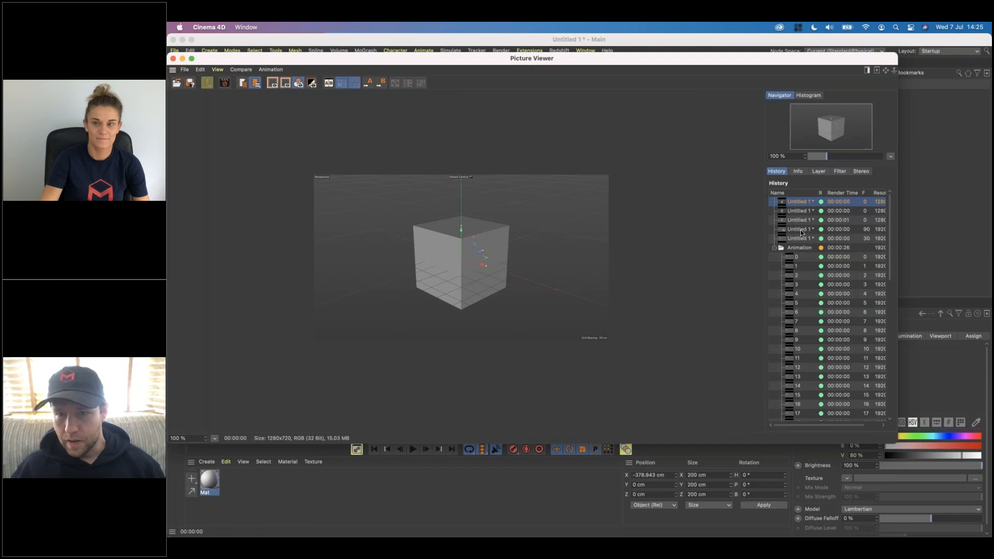
- View the earlier still renders in the Picture Viewer history for comparison
{"action": "left_click", "coordinate": [801, 229]}
{"action": "left_click", "coordinate": [800, 218]}
{"action": "left_click", "coordinate": [800, 203]}
{"action": "left_click", "coordinate": [801, 220]}
{"action": "left_click", "coordinate": [800, 238]}
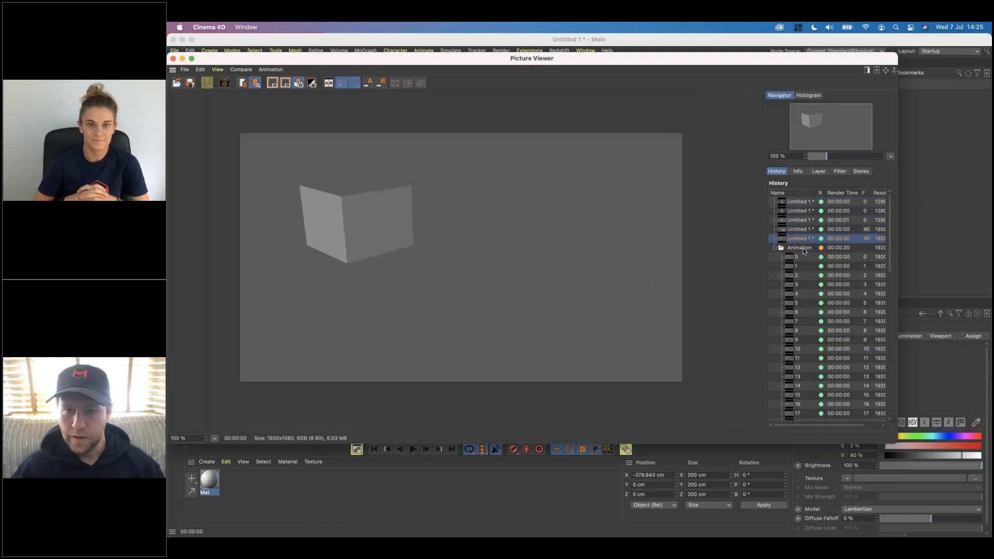
- Play back the rendered Animation sequence in the Picture Viewer and look through its frame list
{"action": "left_click", "coordinate": [780, 248]}
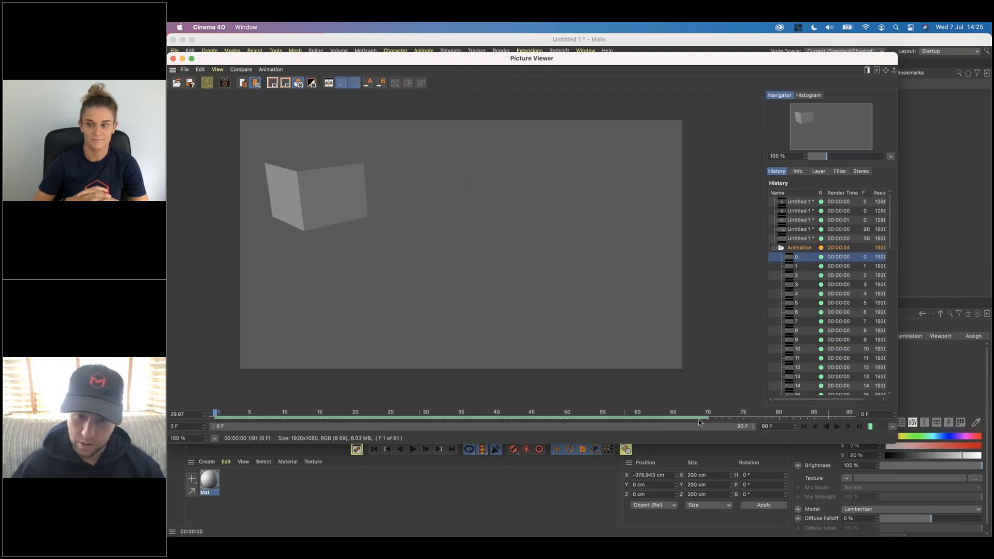
{"action": "left_click", "coordinate": [839, 428]}
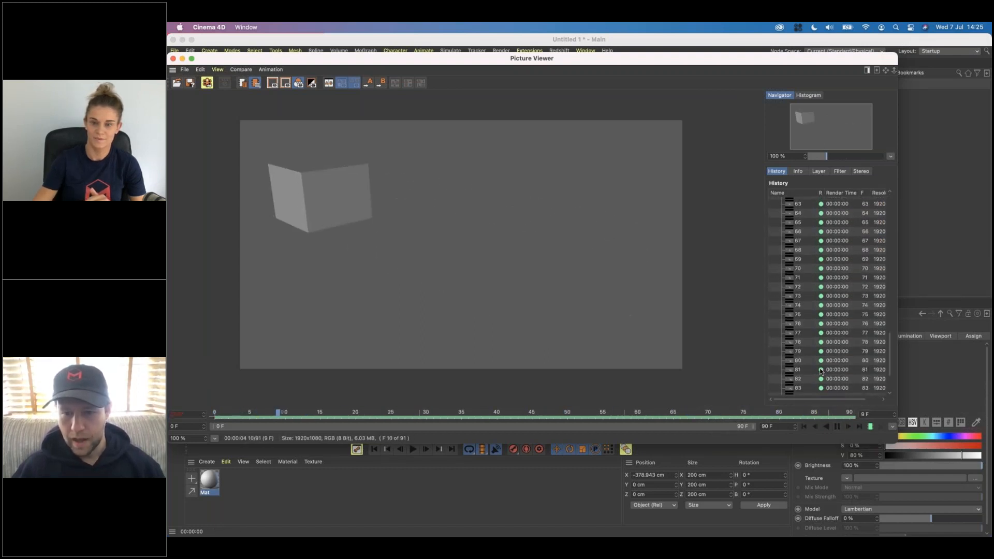
{"action": "left_click", "coordinate": [837, 427]}
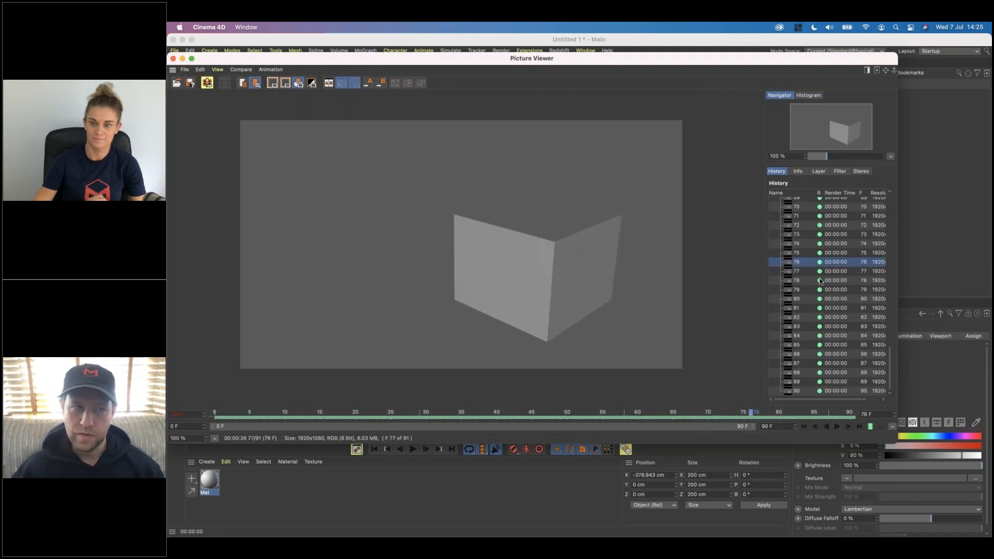
{"action": "scroll", "coordinate": [819, 281], "scroll_direction": "up", "scroll_amount": 4}
{"action": "scroll", "coordinate": [461, 244], "scroll_direction": "down", "scroll_amount": 5}
- Minimise the Picture Viewer and main window, and select the rendered Animation.mp4 on the desktop in Finder
{"action": "left_click", "coordinate": [182, 58]}
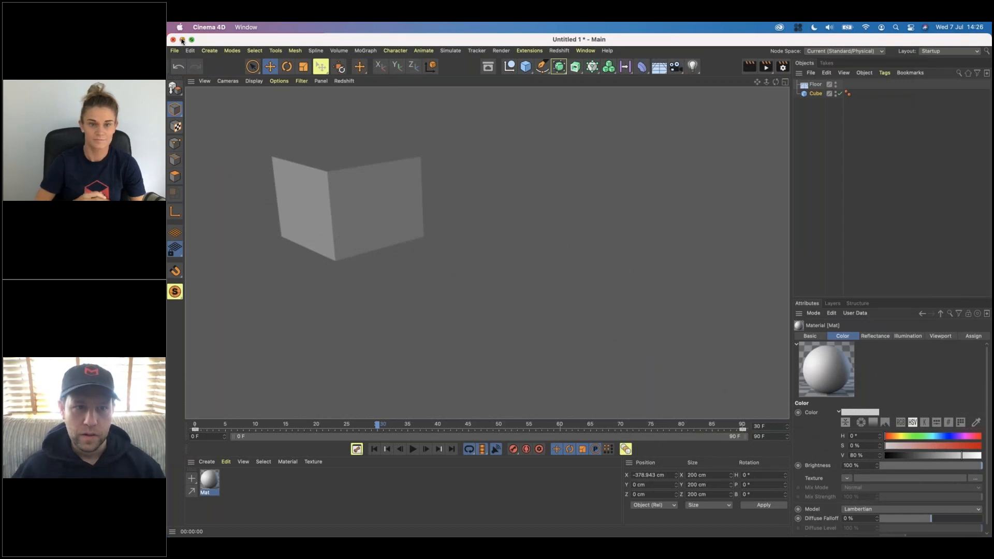
{"action": "left_click", "coordinate": [183, 40]}
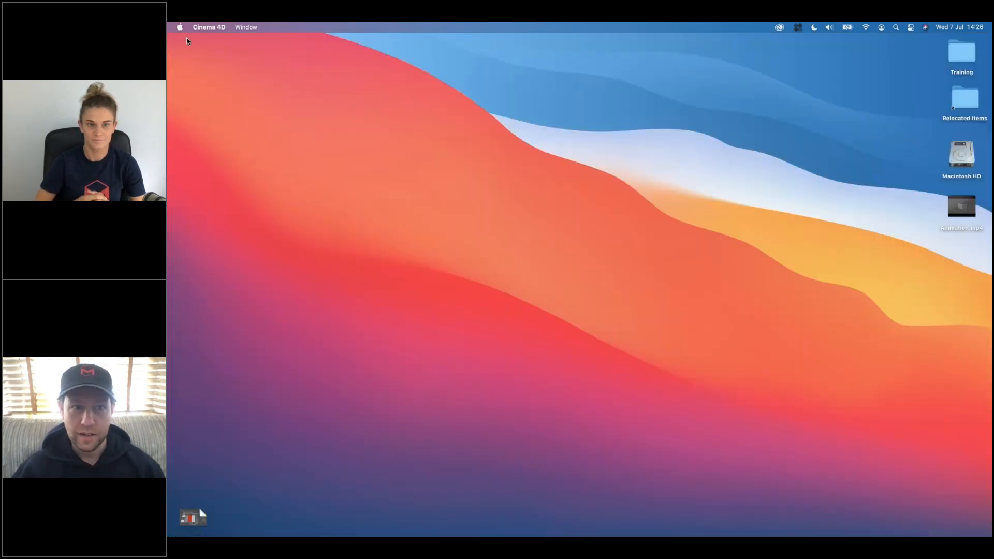
{"action": "left_click", "coordinate": [952, 197]}
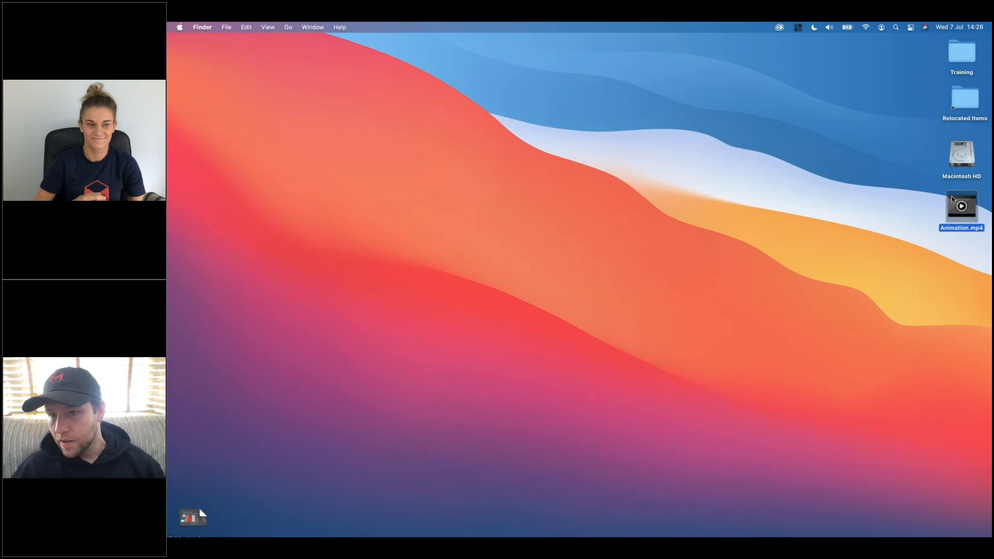
- Play Animation.mp4 in QuickTime Player, close it and restore the Cinema 4D main window
{"action": "double_click", "coordinate": [951, 196]}
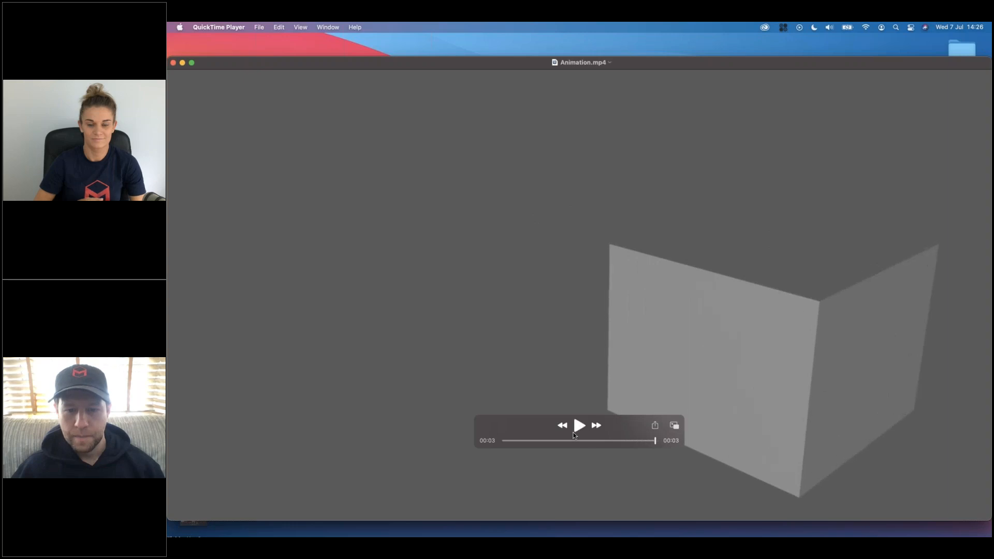
{"action": "left_click", "coordinate": [173, 63]}
{"action": "mouse_move", "coordinate": [773, 536]}
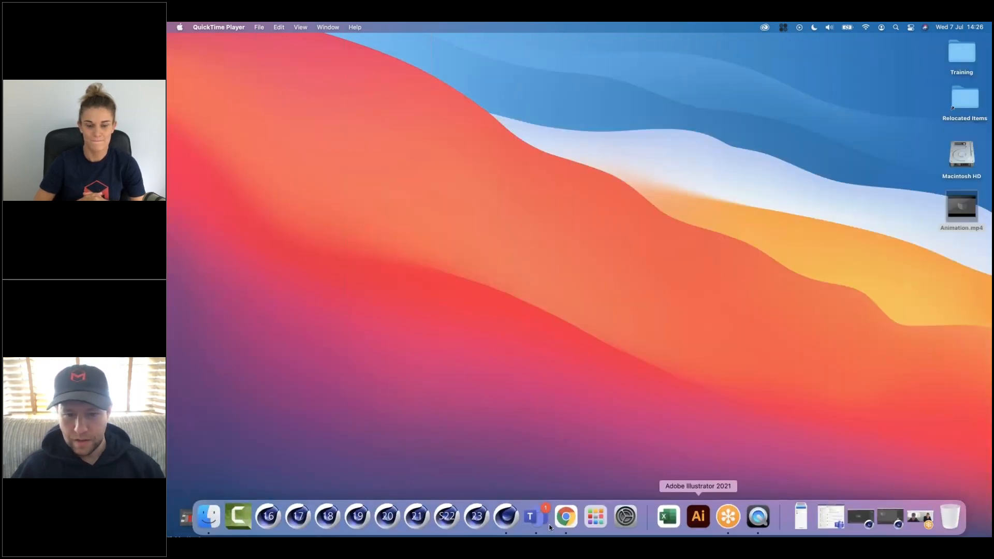
{"action": "left_click", "coordinate": [891, 516]}
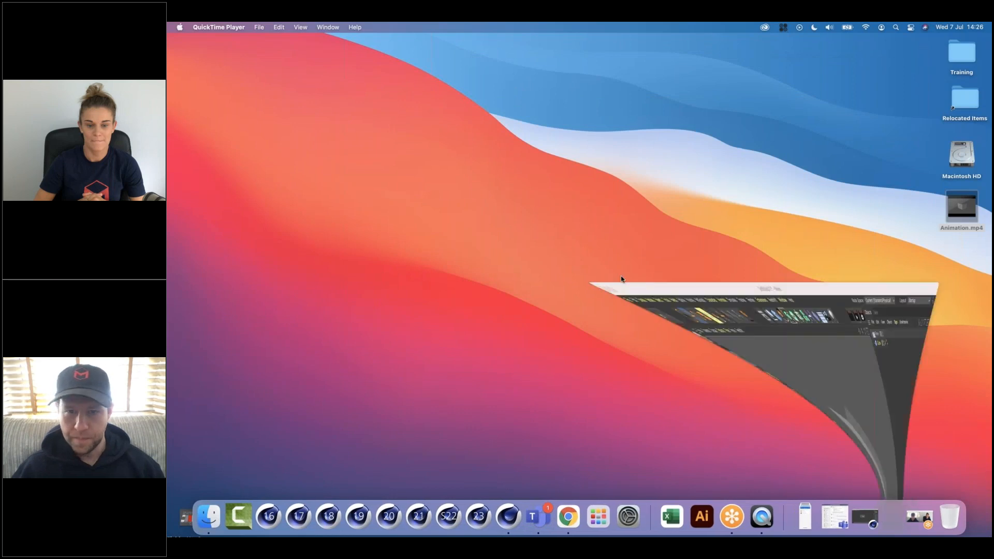
- Make the Still render setting active and render it to the Picture Viewer, inspecting the image up close
{"action": "left_click", "coordinate": [783, 67]}
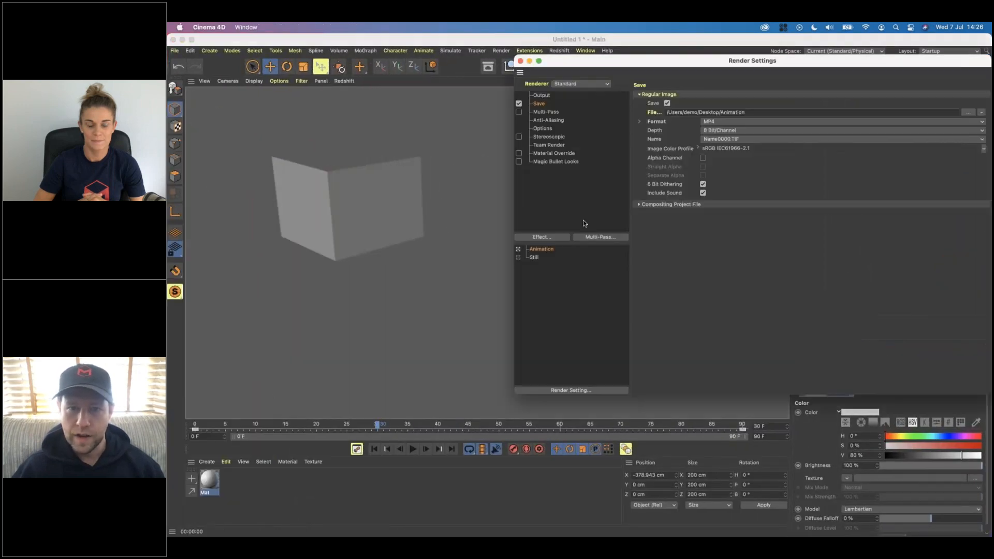
{"action": "left_click", "coordinate": [517, 257]}
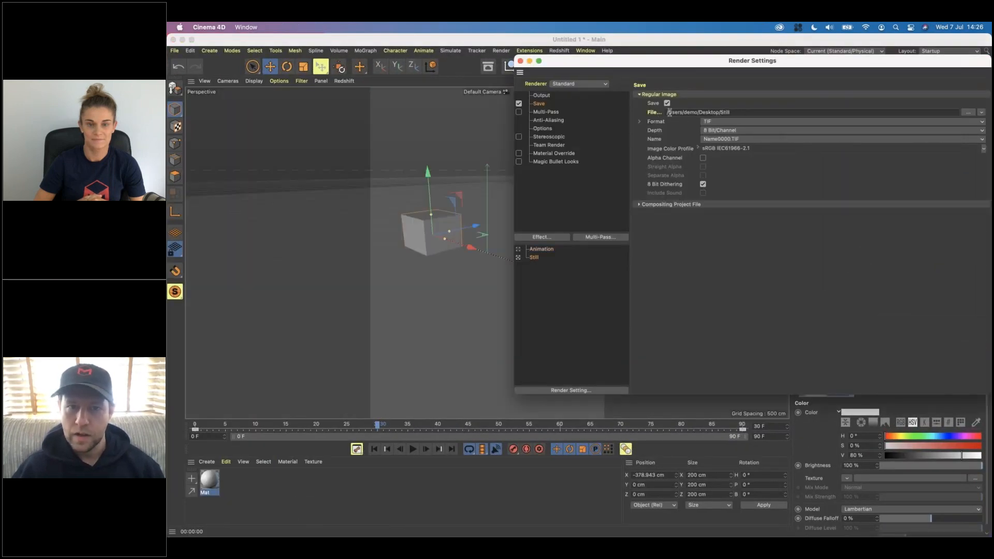
{"action": "left_click_drag", "start_coordinate": [557, 66], "coordinate": [427, 167]}
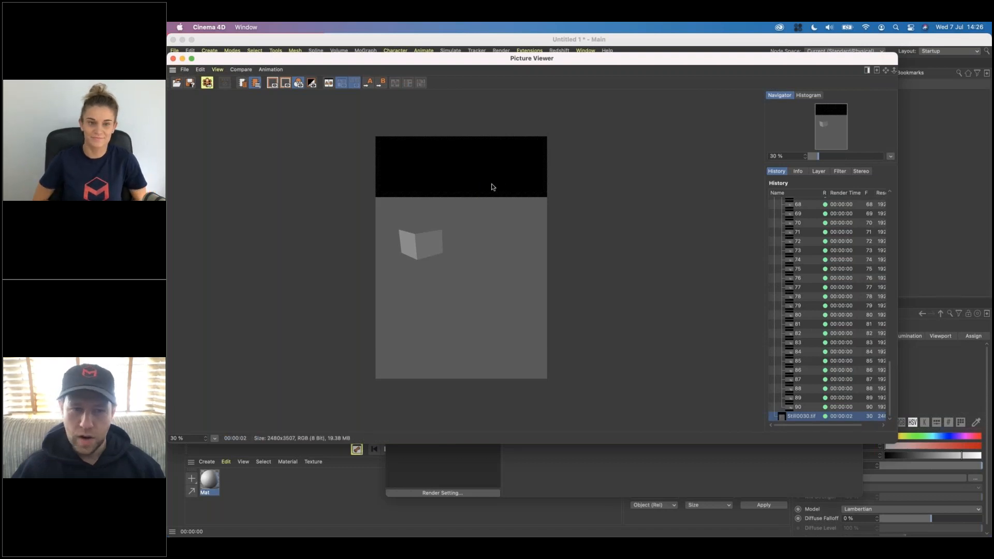
{"action": "scroll", "coordinate": [468, 253], "scroll_direction": "down", "scroll_amount": 5}
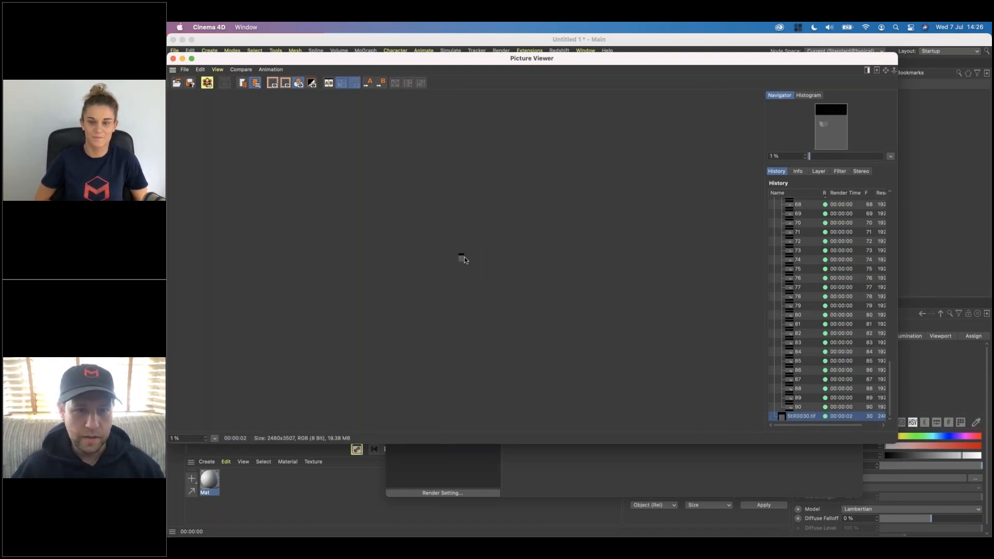
{"action": "scroll", "coordinate": [465, 256], "scroll_direction": "up", "scroll_amount": 8}
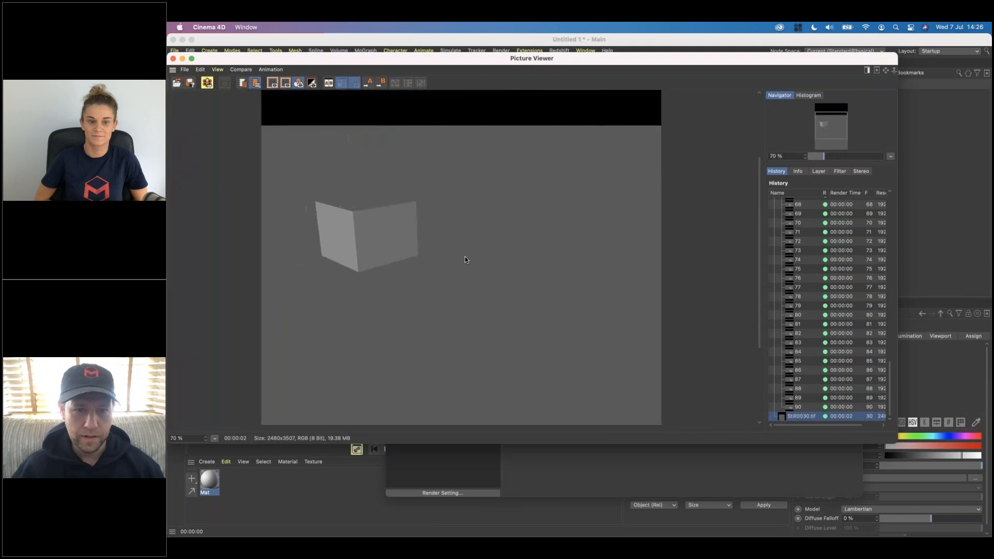
{"action": "scroll", "coordinate": [465, 257], "scroll_direction": "down", "scroll_amount": 2}
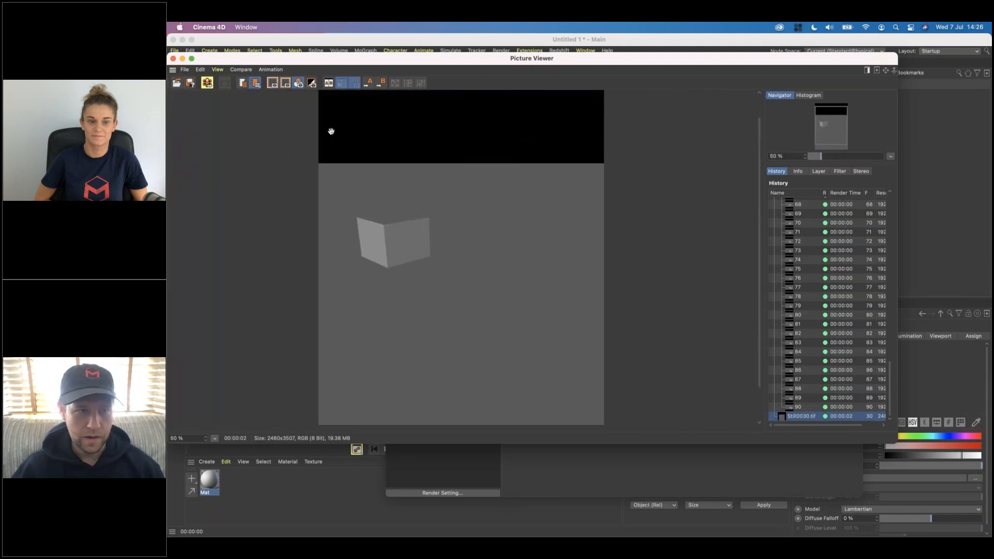
- Minimise all Cinema 4D windows and preview the rendered Still0030.tif on the desktop with Quick Look
{"action": "left_click", "coordinate": [184, 41], "text": "alt"}
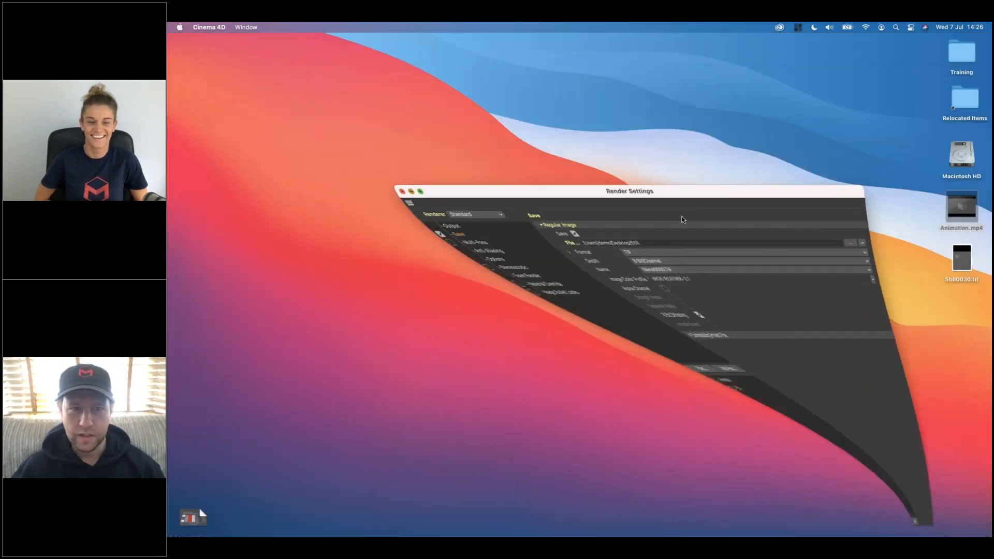
{"action": "left_click", "coordinate": [962, 258]}
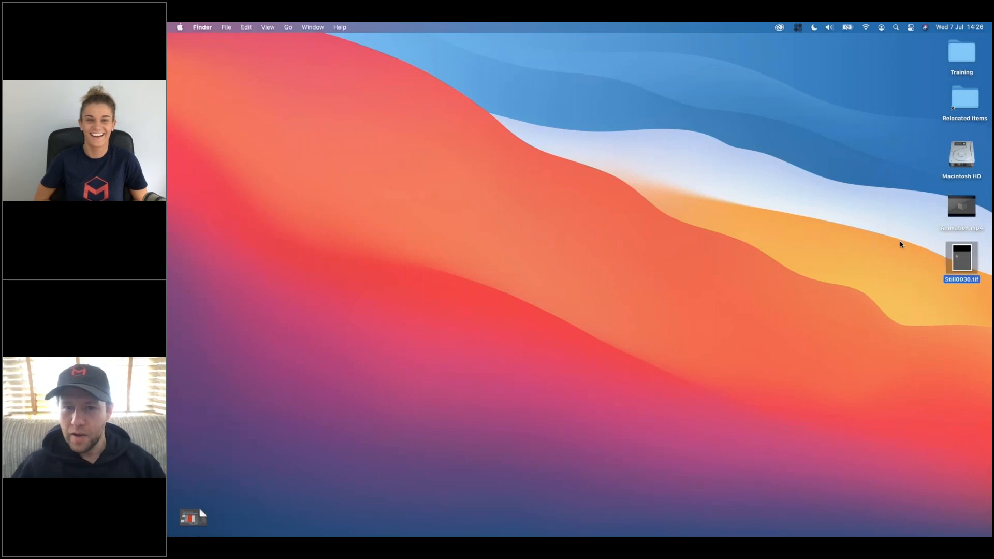
{"action": "key", "text": "space"}
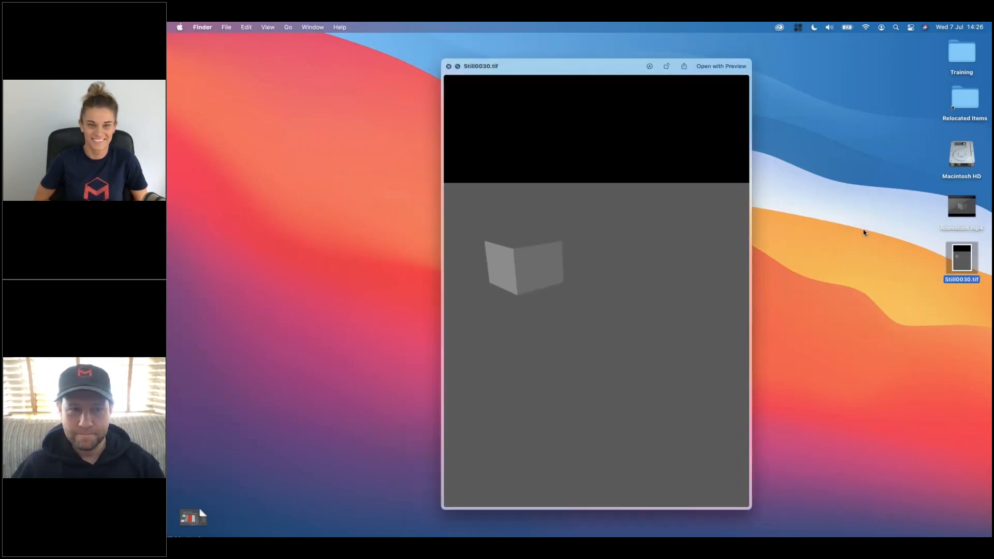
{"action": "key", "text": "space"}
- Return to Cinema 4D, create a new empty project and add a cube
{"action": "mouse_move", "coordinate": [466, 533]}
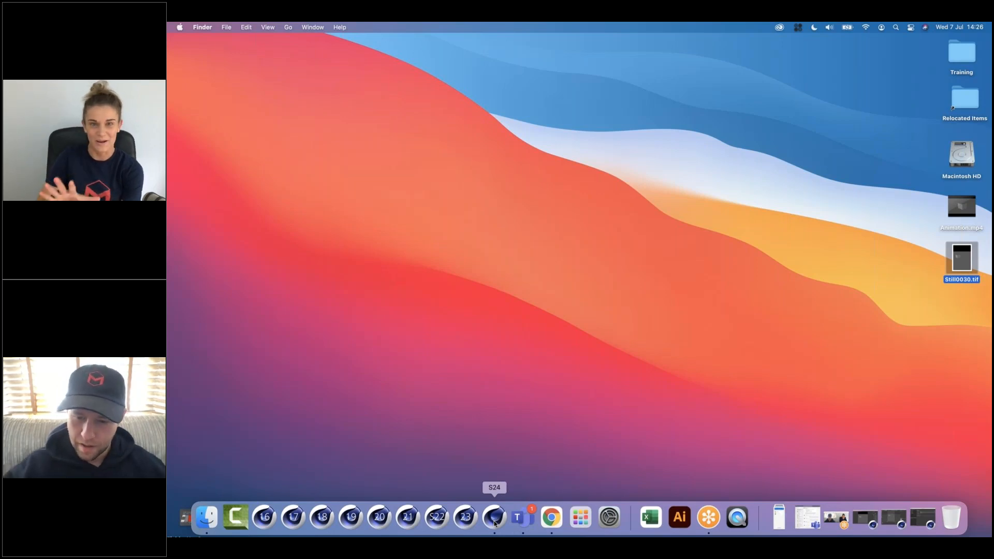
{"action": "key", "text": "XF86AudioRaiseVolume"}
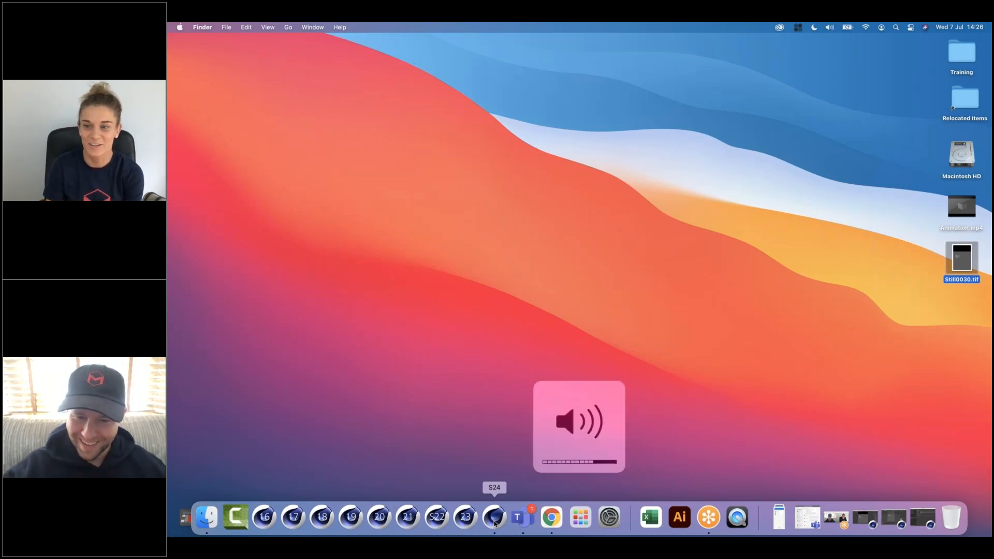
{"action": "left_click", "coordinate": [494, 517]}
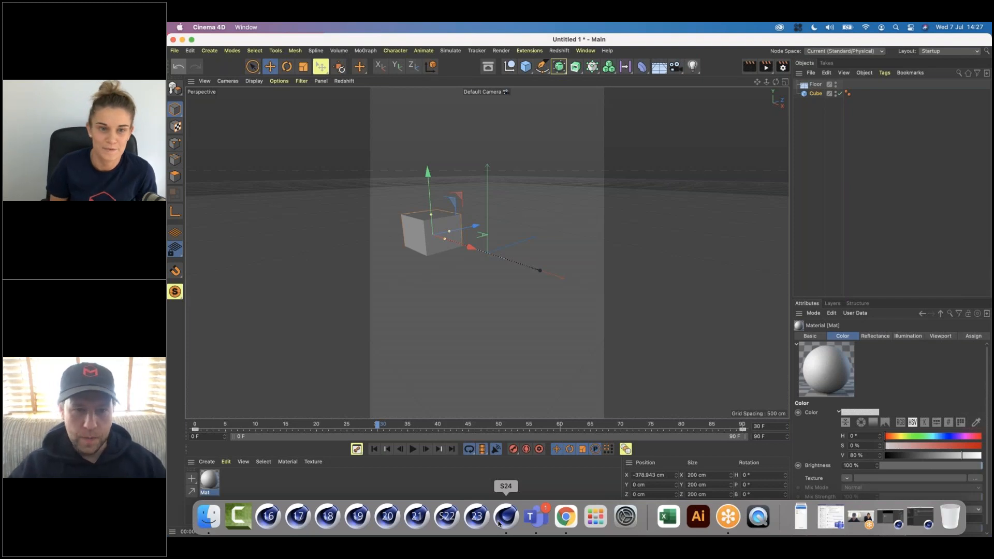
{"action": "key", "text": "space"}
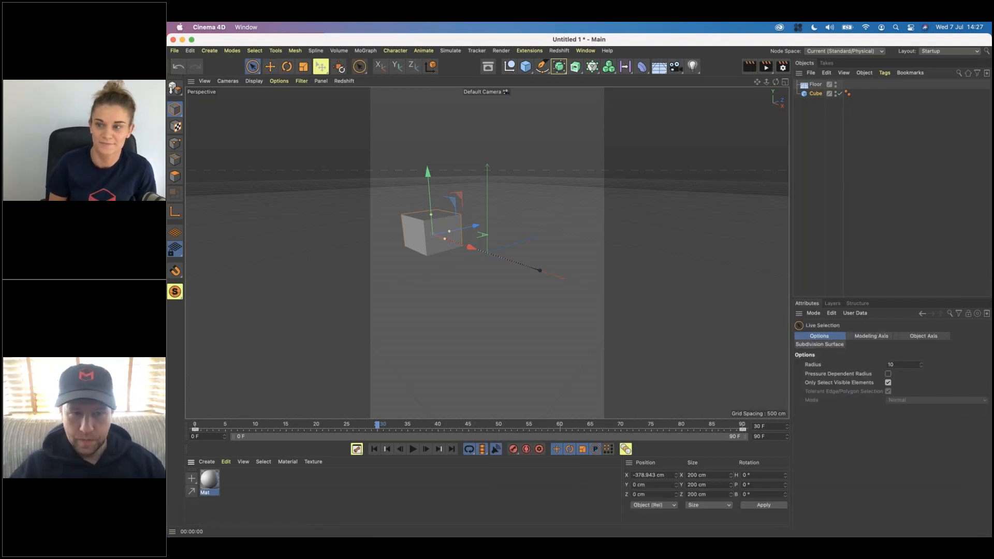
{"action": "key", "text": "super+n"}
{"action": "left_click", "coordinate": [648, 251]}
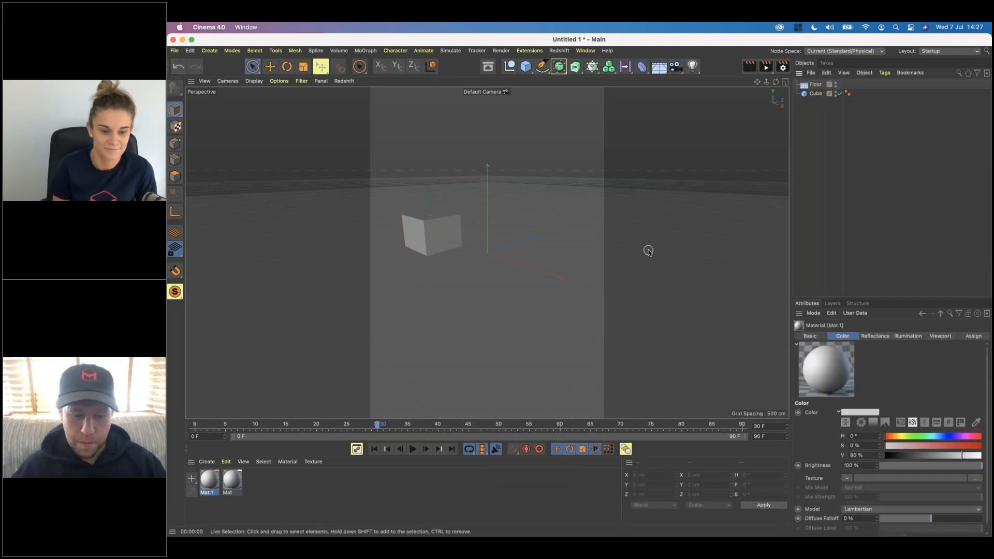
{"action": "key", "text": "super+n"}
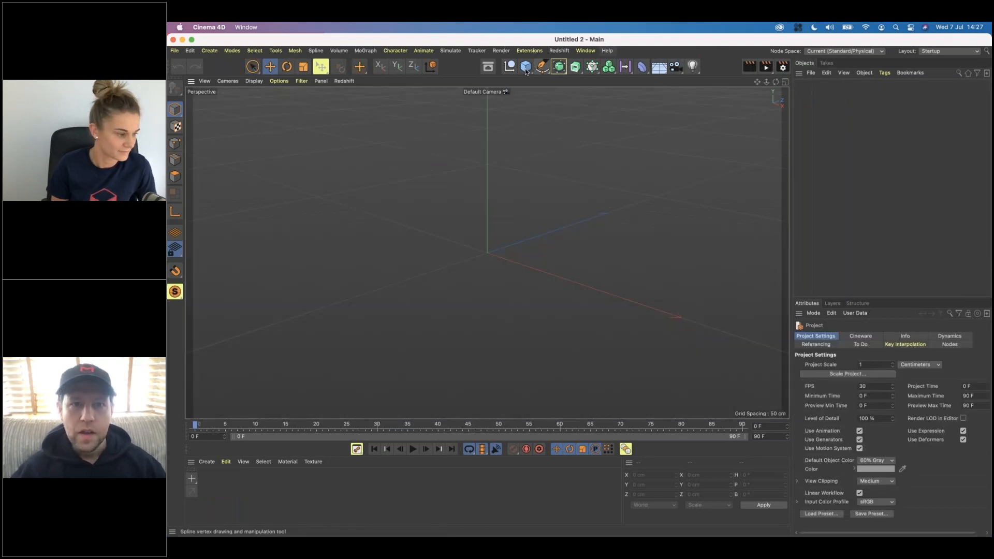
{"action": "left_click", "coordinate": [525, 66]}
- Enable Alpha Channel in the Save options of My Render Setting and close the render settings
{"action": "left_click", "coordinate": [782, 67]}
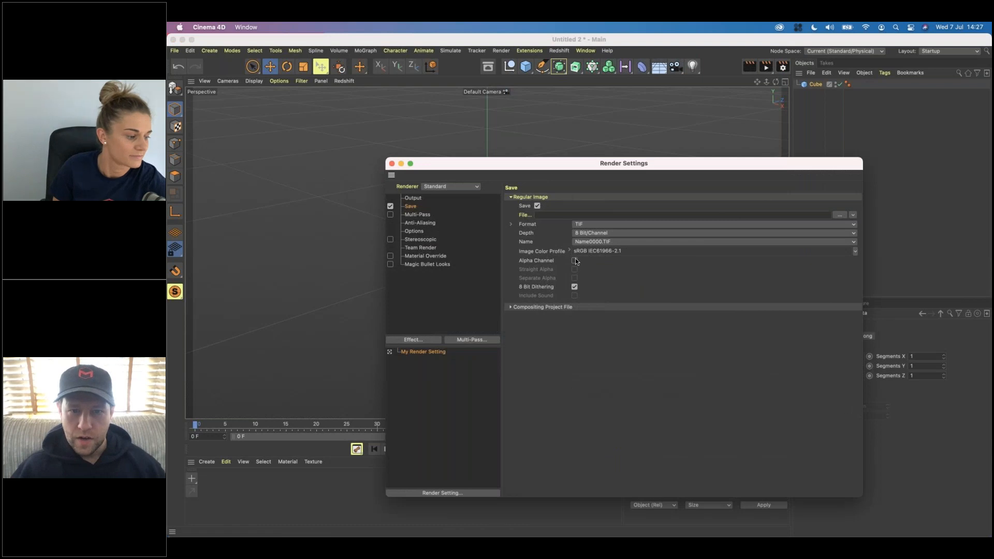
{"action": "left_click", "coordinate": [574, 260]}
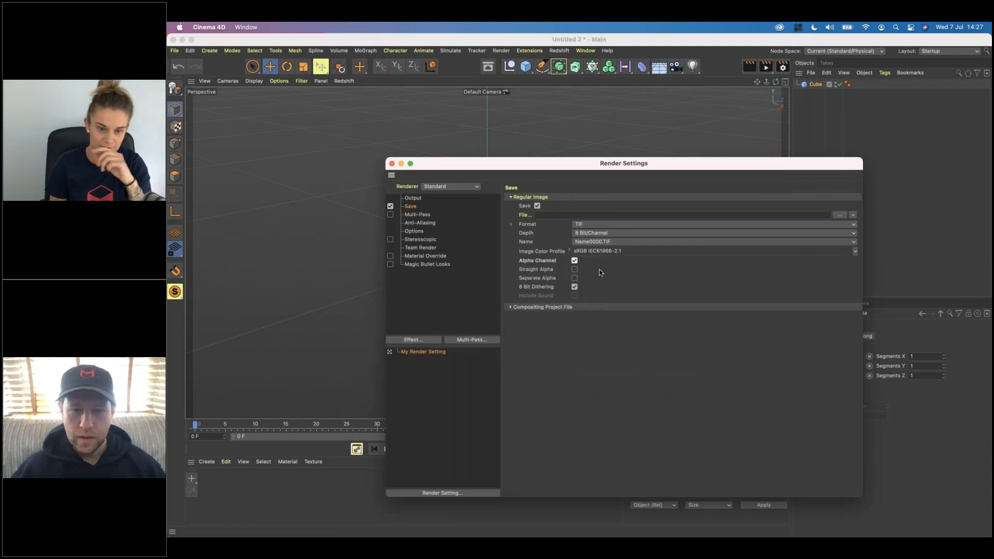
{"action": "left_click", "coordinate": [392, 164]}
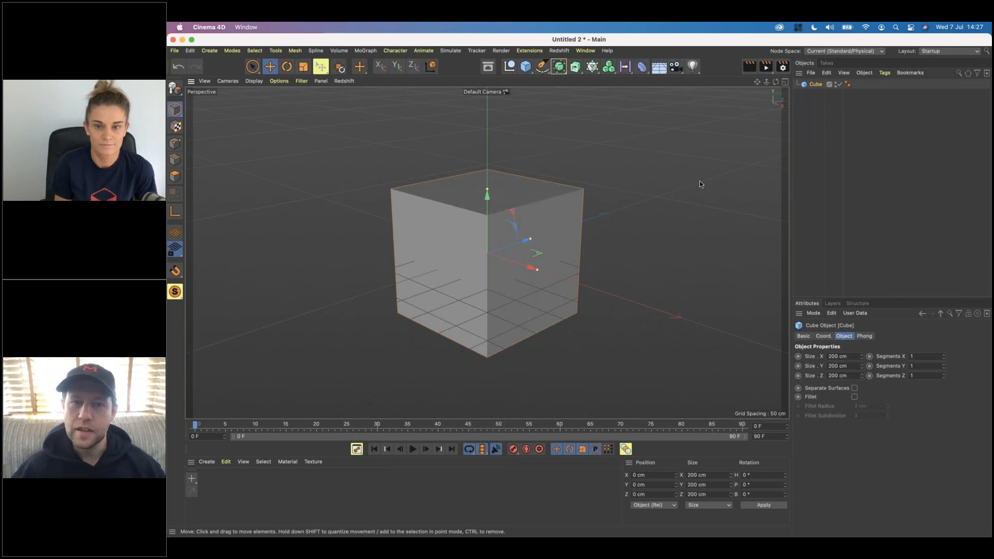
- Render the cube to the Picture Viewer and examine the image against its background
{"action": "left_click", "coordinate": [766, 66]}
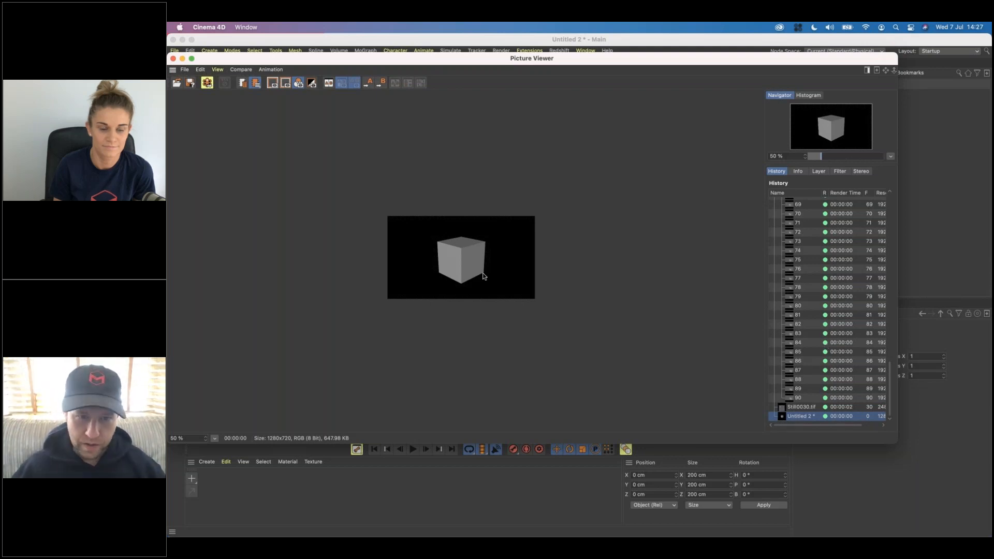
{"action": "scroll", "coordinate": [483, 273], "scroll_direction": "up", "scroll_amount": 6}
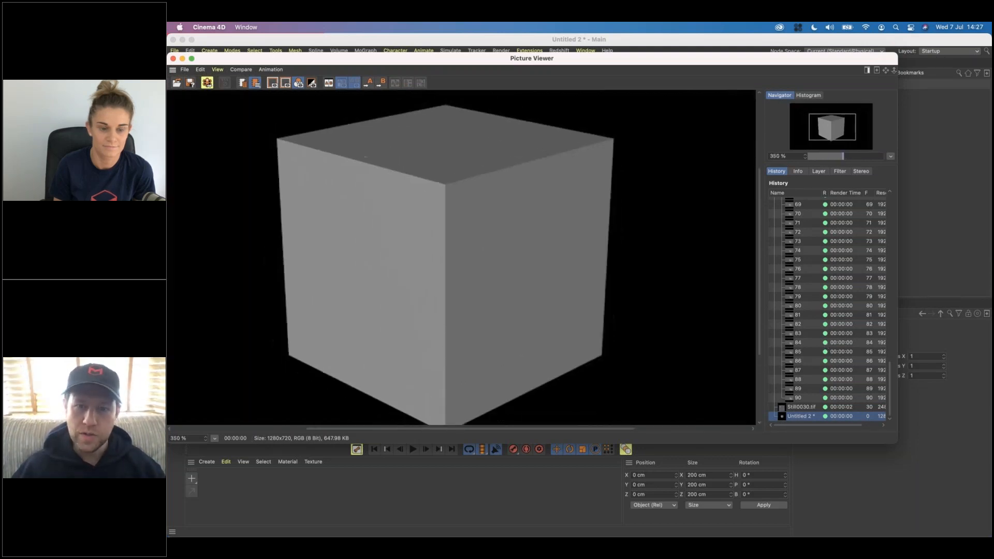
{"action": "scroll", "coordinate": [453, 269], "scroll_direction": "down", "scroll_amount": 1}
{"action": "scroll", "coordinate": [461, 258], "scroll_direction": "down", "scroll_amount": 5}
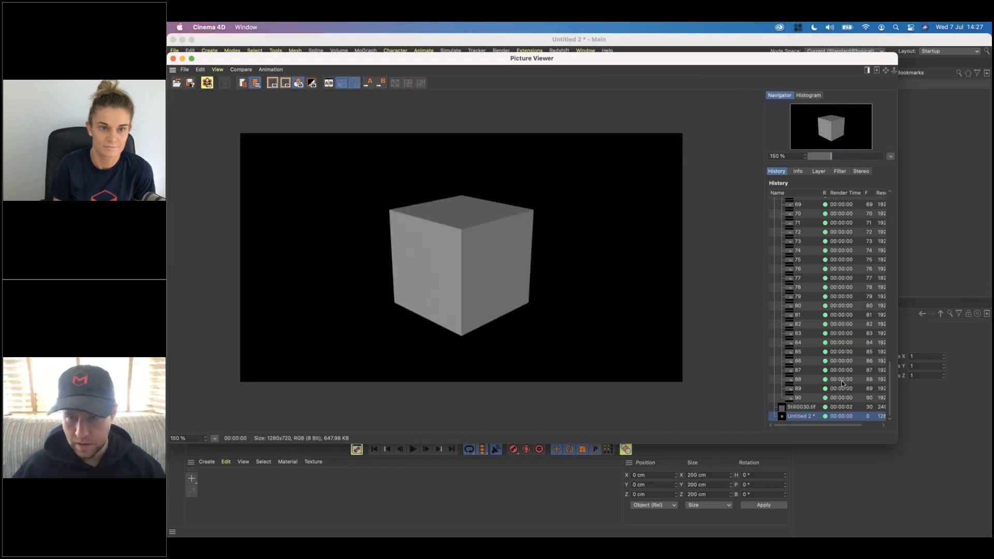
- Look up the Save Image as command for the Untitled 2 render without saving
{"action": "right_click", "coordinate": [799, 416]}
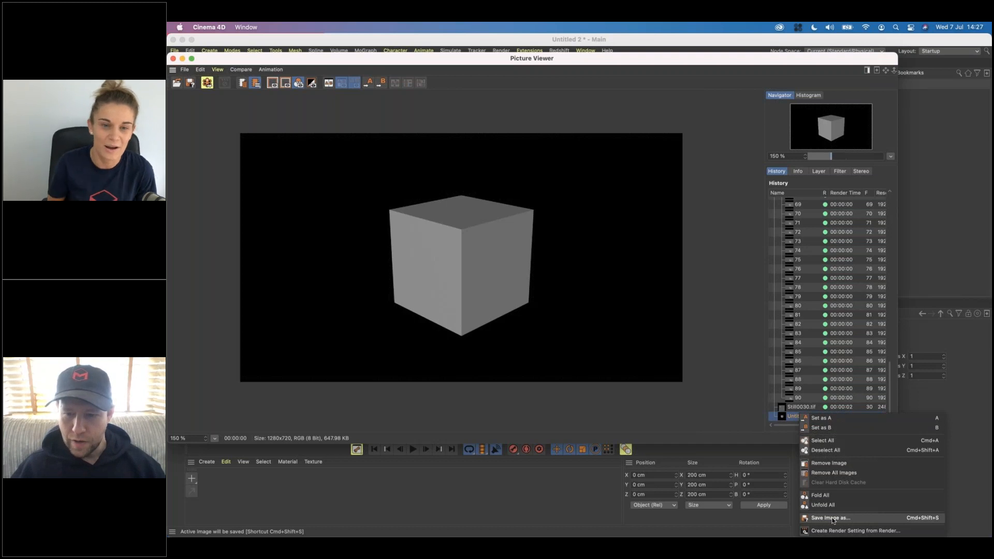
{"action": "left_click", "coordinate": [185, 69]}
{"action": "left_click", "coordinate": [184, 70]}
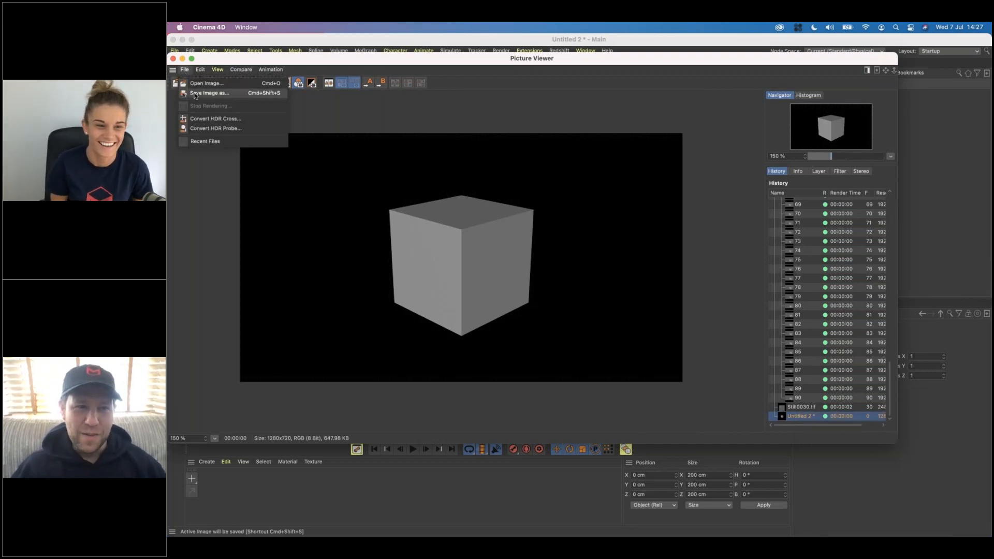
{"action": "left_click", "coordinate": [785, 172]}
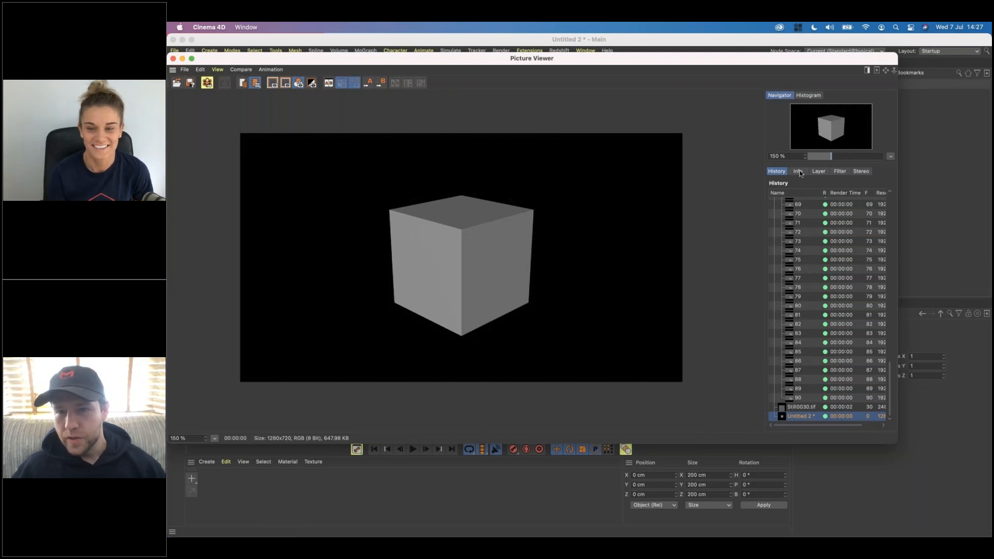
- Compare the cube render's Background and Alpha layers in Multi-Pass and Single-Pass display, then return to the Image display
{"action": "left_click", "coordinate": [799, 172]}
{"action": "left_click", "coordinate": [819, 172]}
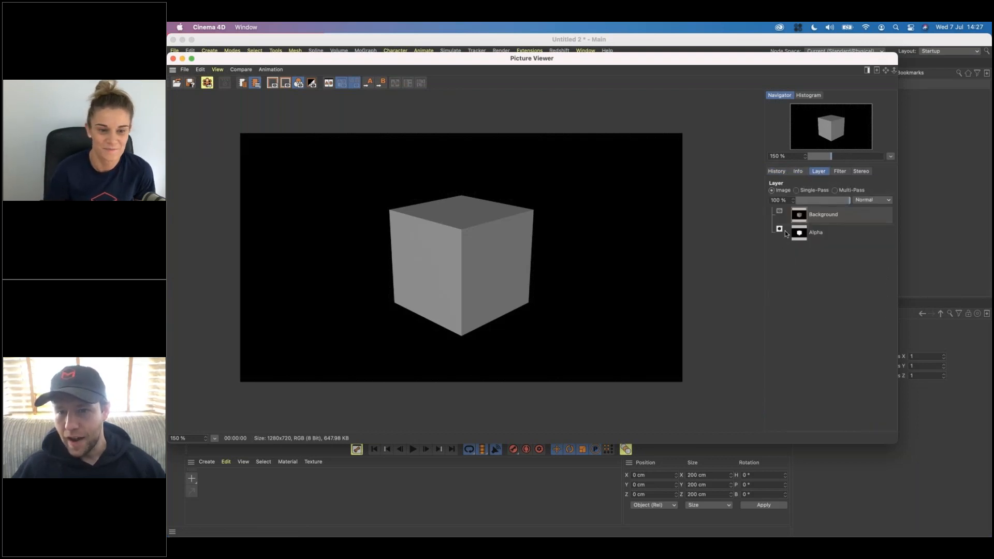
{"action": "left_click", "coordinate": [827, 233]}
{"action": "left_click", "coordinate": [824, 216]}
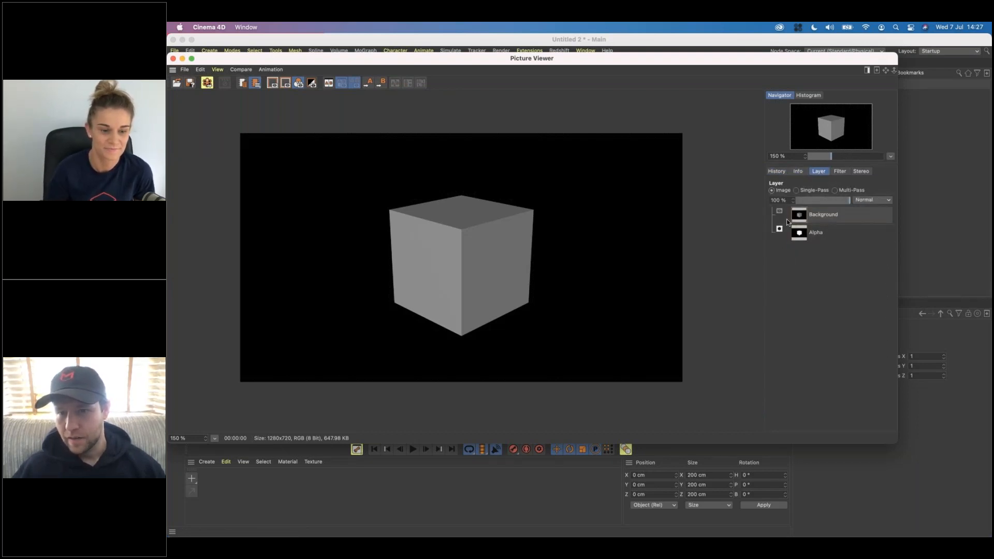
{"action": "left_click", "coordinate": [840, 190]}
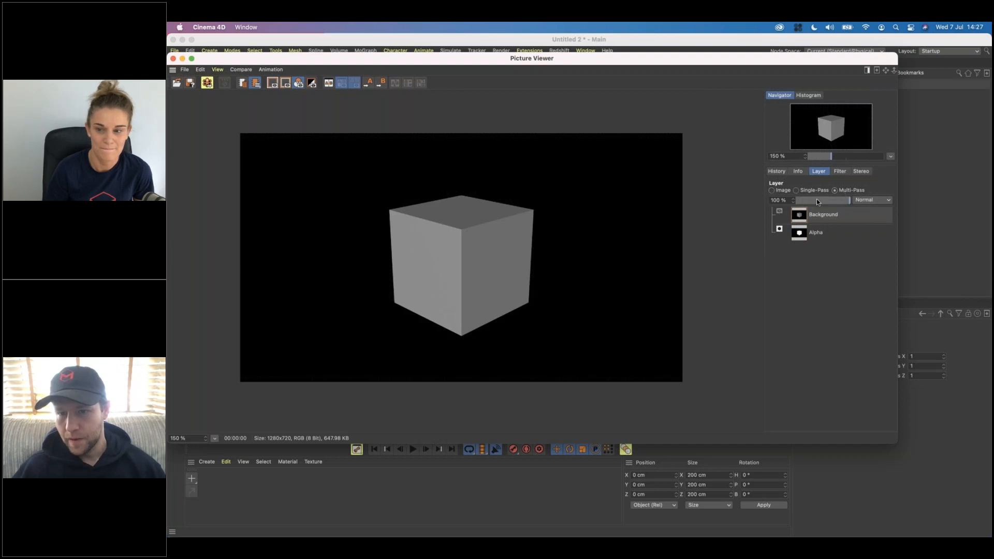
{"action": "left_click", "coordinate": [775, 223]}
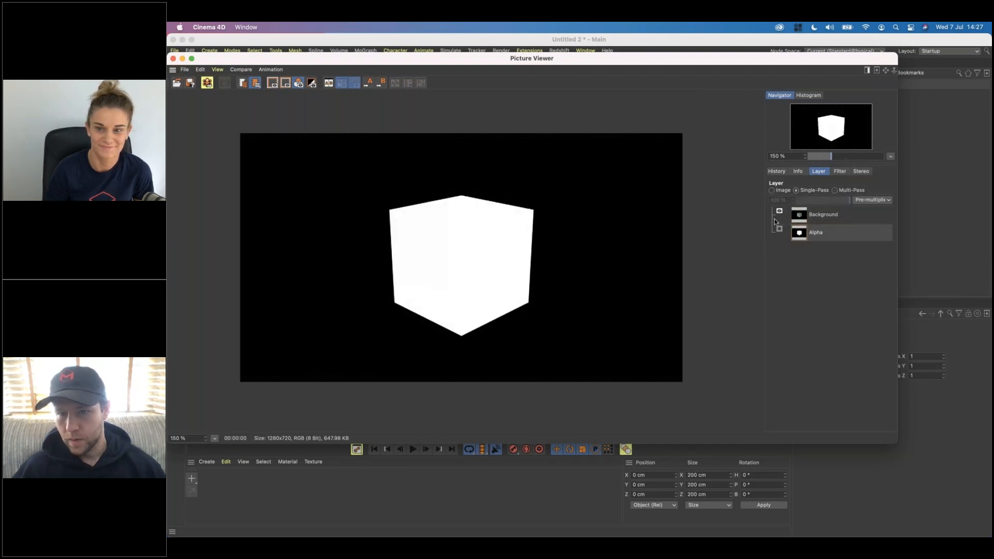
{"action": "left_click", "coordinate": [779, 210]}
{"action": "left_click", "coordinate": [819, 215]}
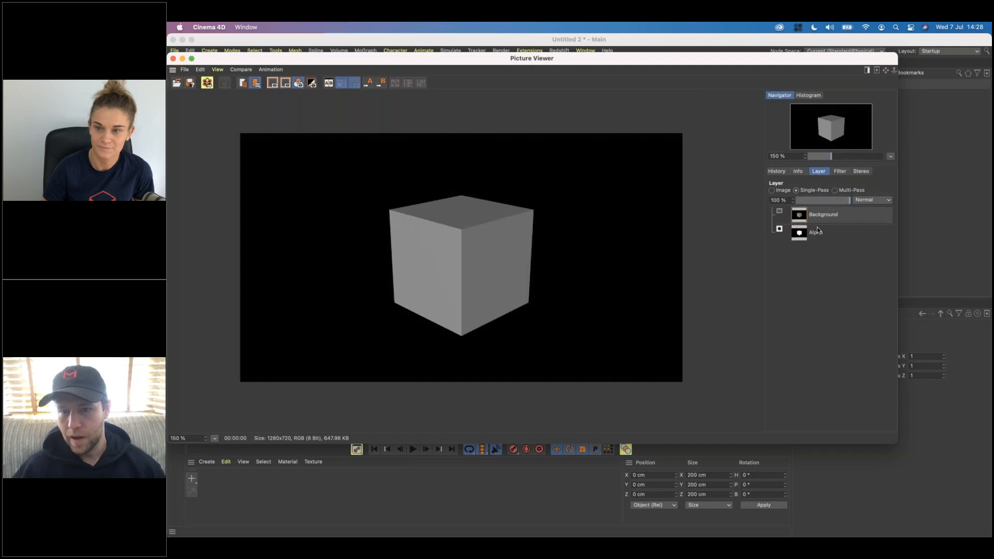
{"action": "left_click", "coordinate": [817, 231]}
{"action": "left_click", "coordinate": [780, 211]}
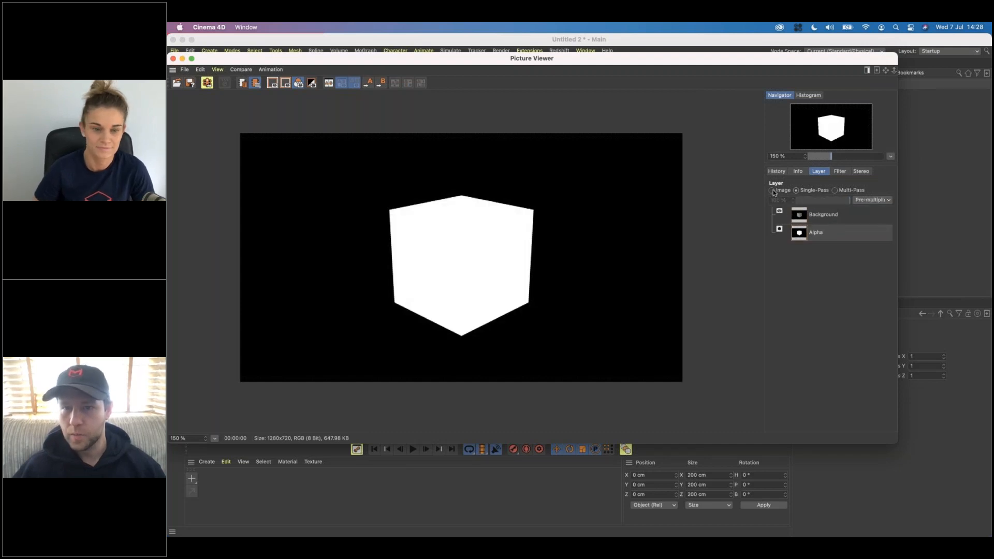
{"action": "left_click", "coordinate": [773, 191]}
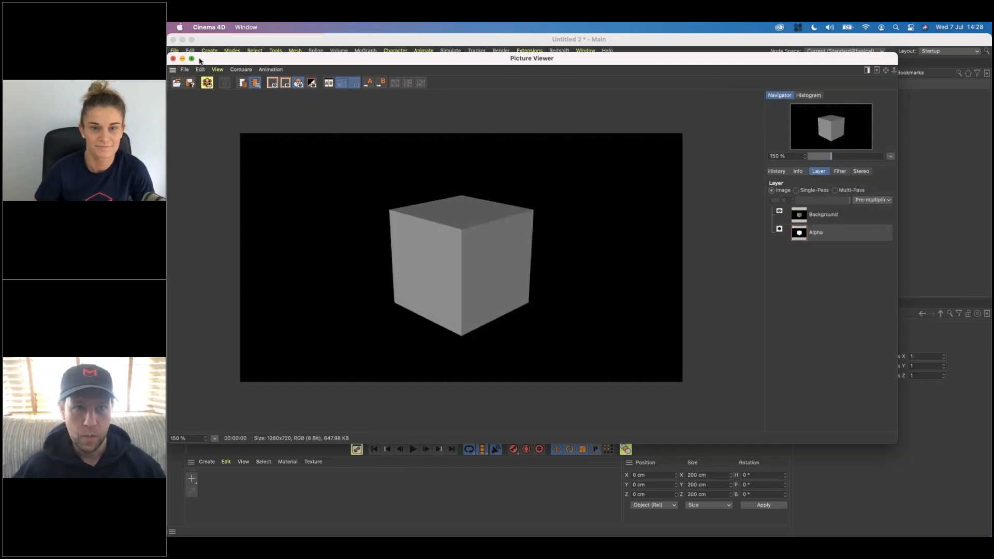
- Close the Picture Viewer and set the Frame Range to Manual in the Output render settings
{"action": "left_click", "coordinate": [173, 58]}
{"action": "left_click", "coordinate": [781, 67]}
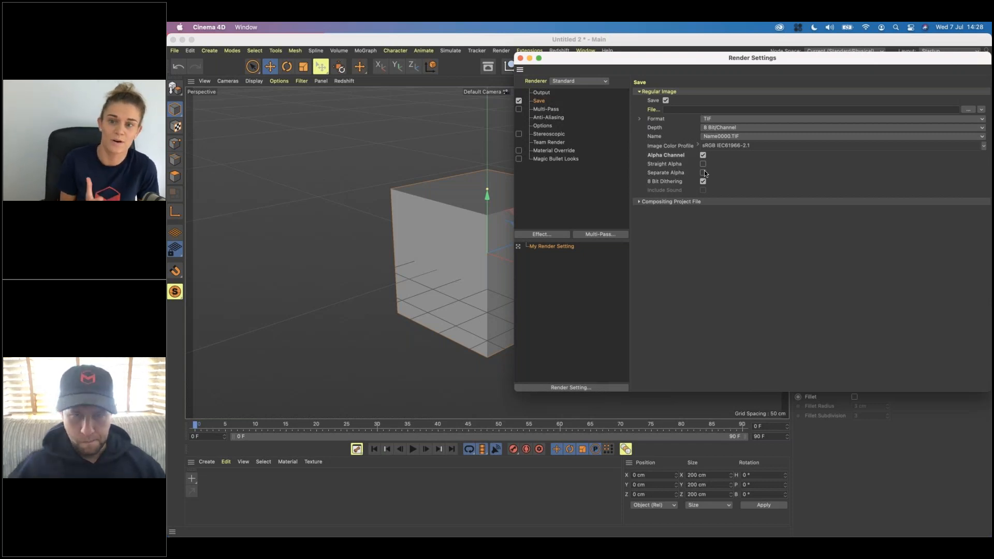
{"action": "left_click", "coordinate": [541, 93]}
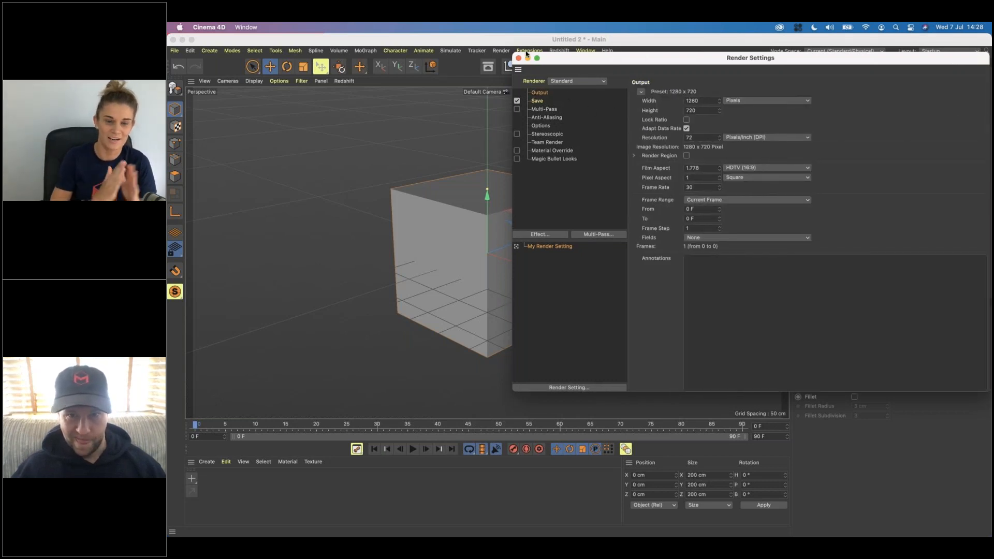
{"action": "left_click_drag", "start_coordinate": [646, 58], "coordinate": [498, 52]}
{"action": "left_click", "coordinate": [652, 233]}
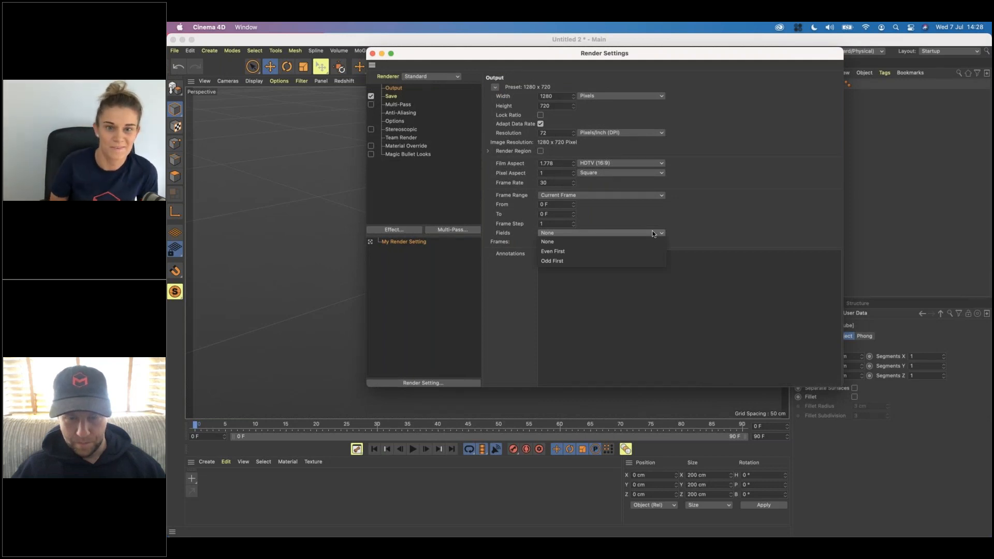
{"action": "left_click", "coordinate": [677, 233]}
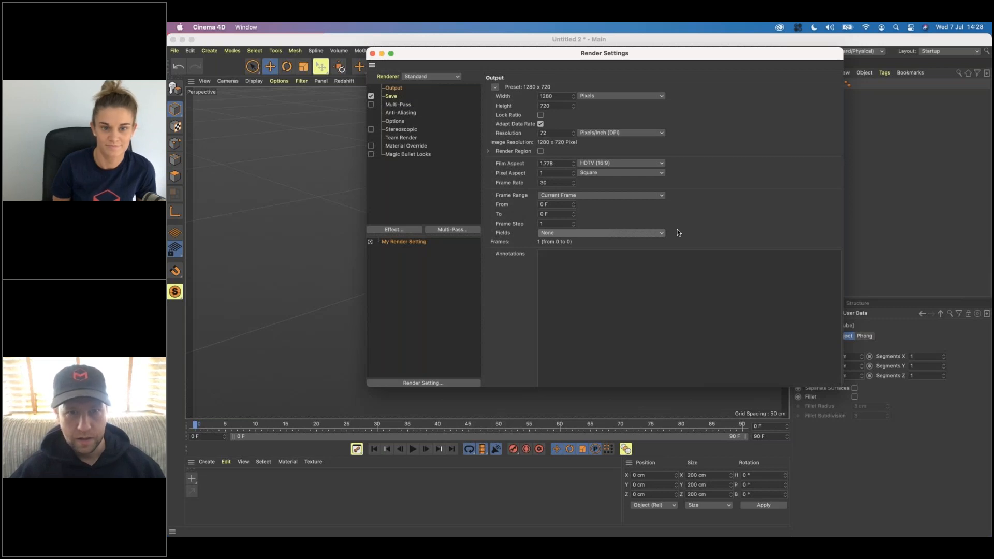
{"action": "left_click", "coordinate": [595, 200]}
{"action": "left_click", "coordinate": [586, 205]}
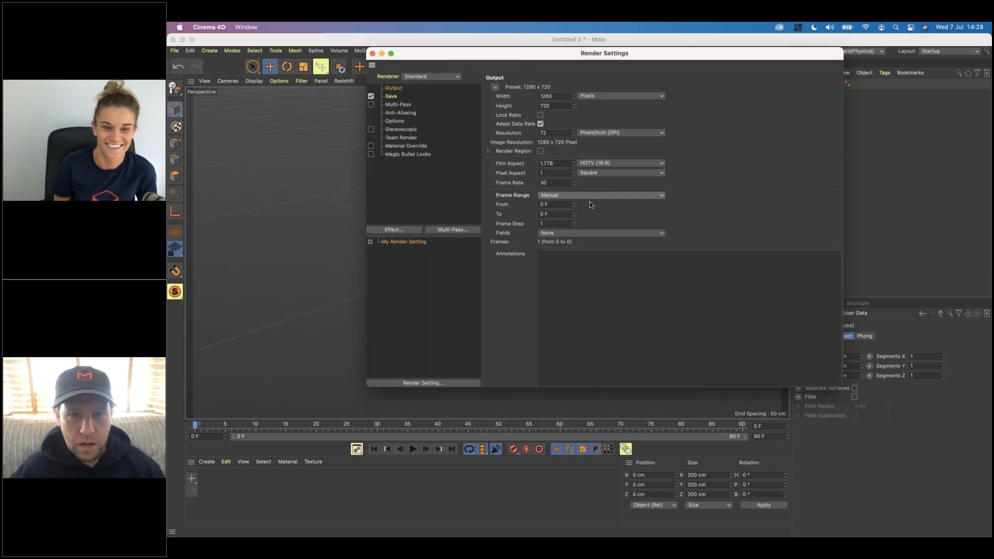
- Try Even First for the output Fields, restore the option to None and close the render settings
{"action": "left_click", "coordinate": [567, 233]}
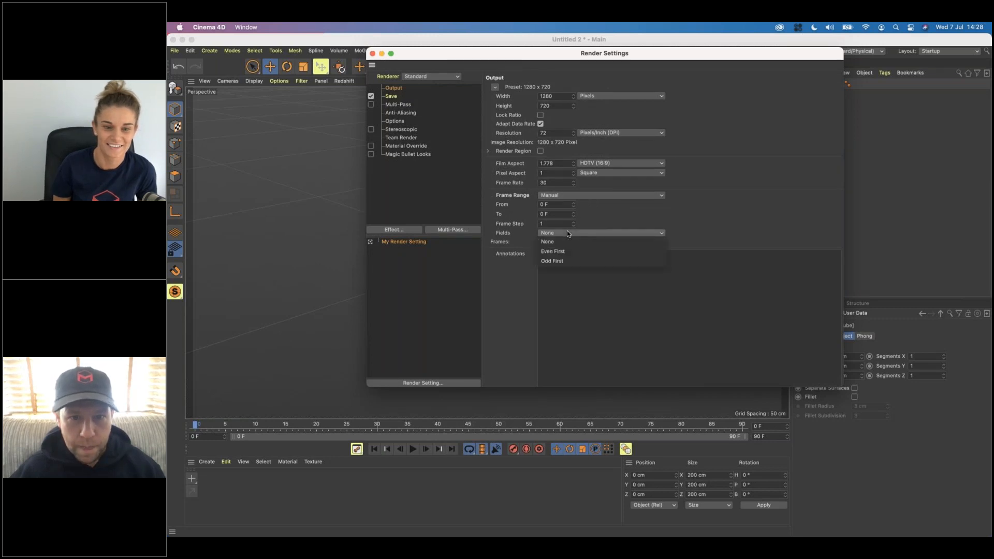
{"action": "left_click", "coordinate": [562, 251]}
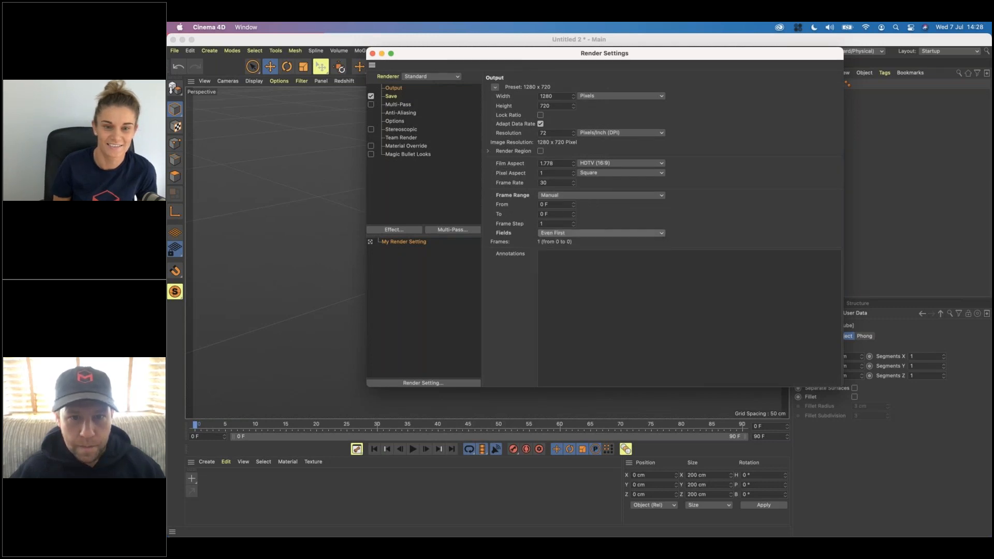
{"action": "left_click", "coordinate": [573, 232]}
{"action": "left_click", "coordinate": [562, 241]}
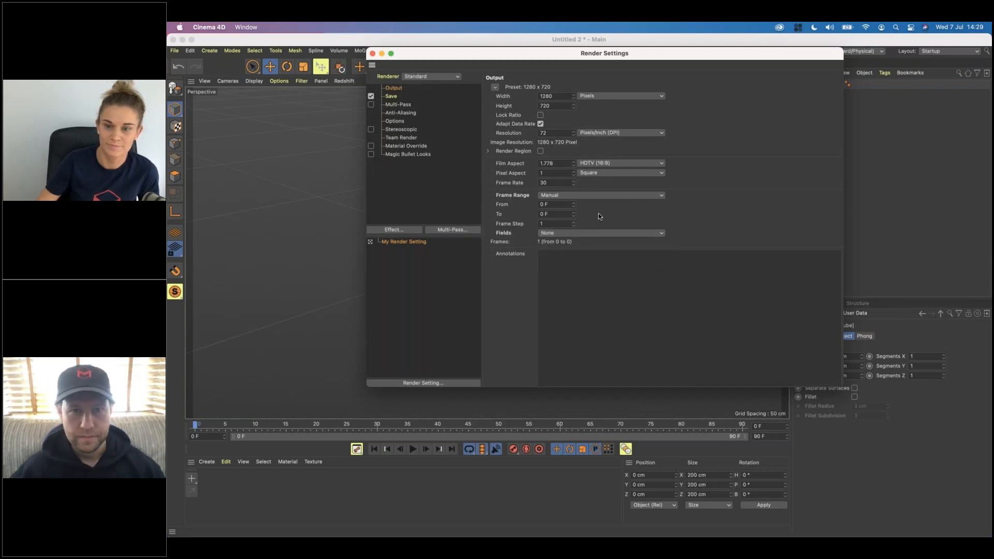
{"action": "left_click", "coordinate": [372, 54]}
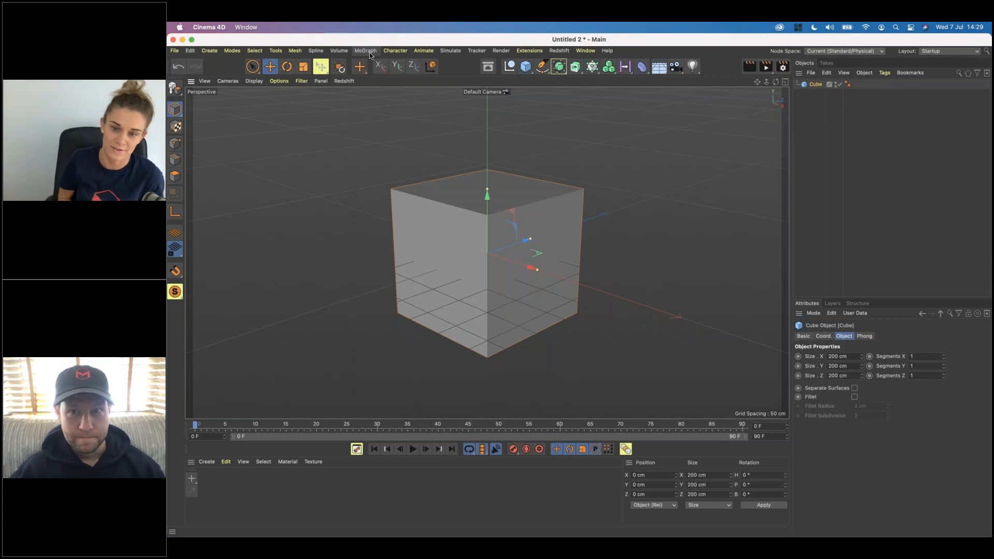
- Reopen the render settings and examine the filename tokens available for the regular image's save path
{"action": "left_click", "coordinate": [783, 66]}
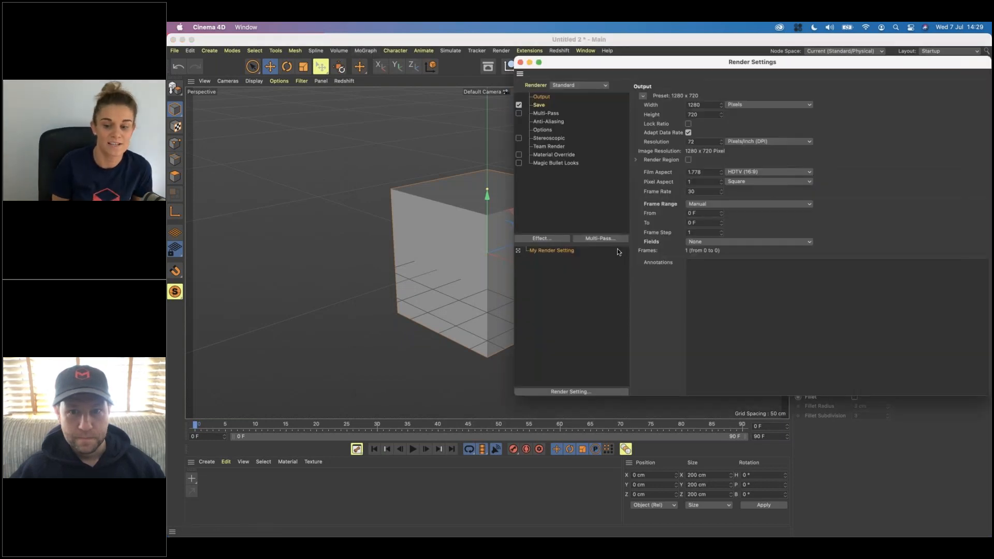
{"action": "left_click_drag", "start_coordinate": [597, 63], "coordinate": [525, 99]}
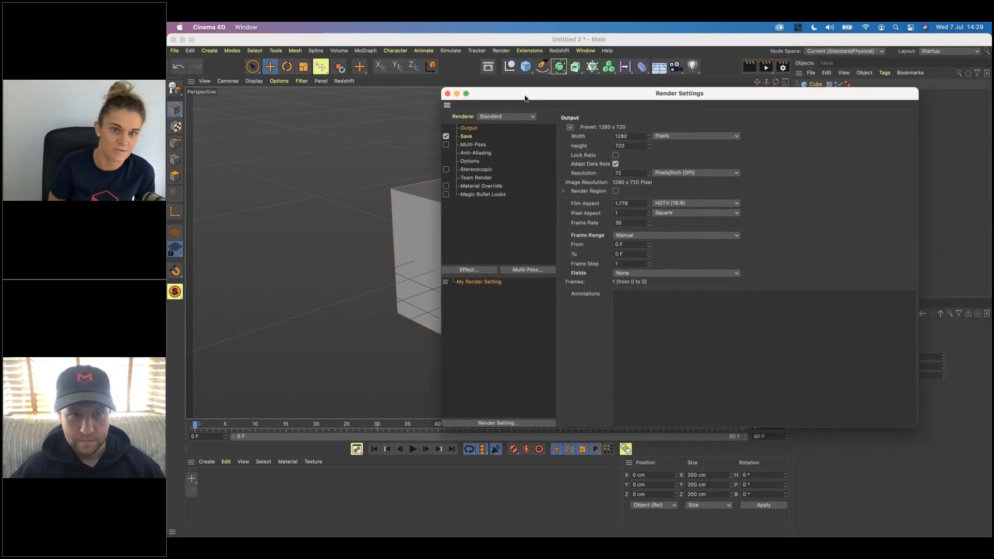
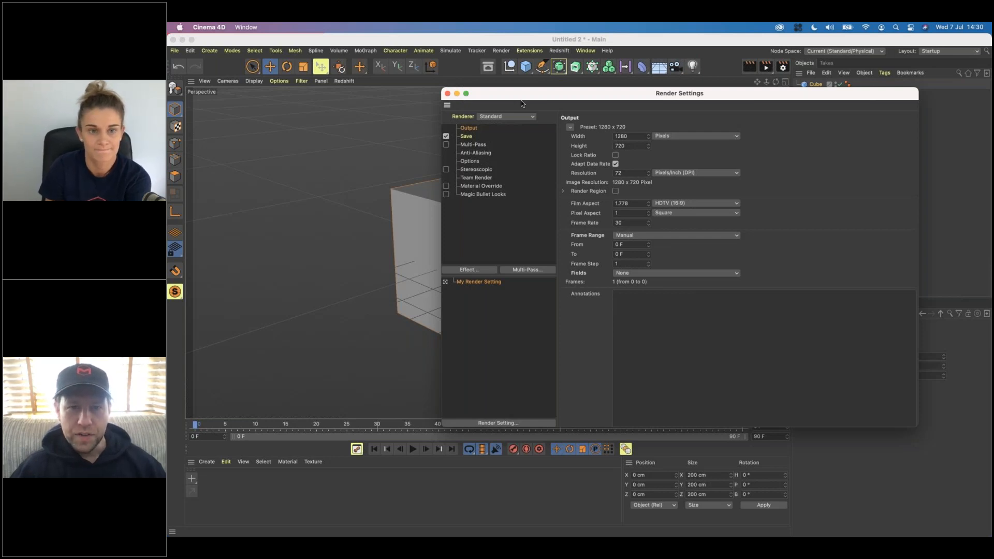
{"action": "left_click_drag", "start_coordinate": [523, 95], "coordinate": [393, 97]}
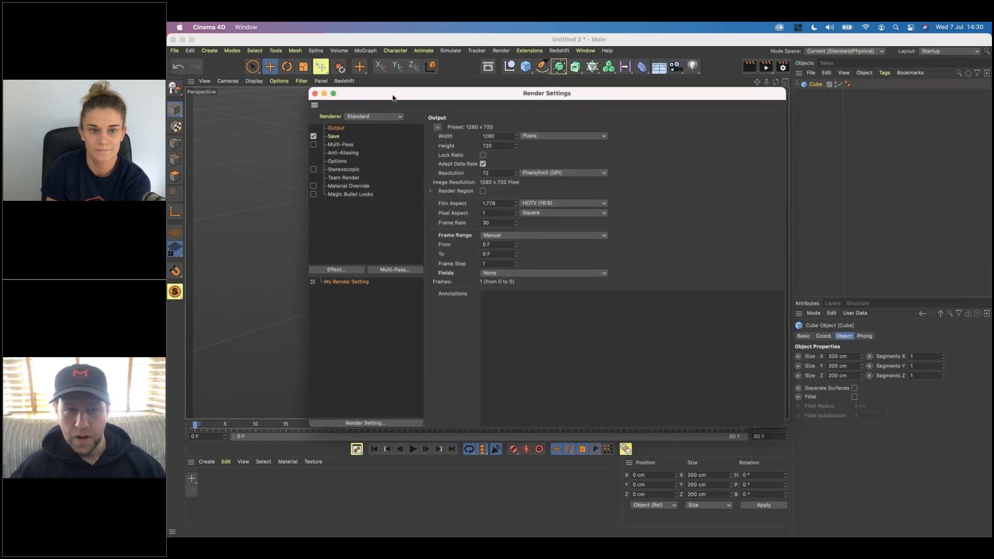
{"action": "left_click", "coordinate": [338, 136]}
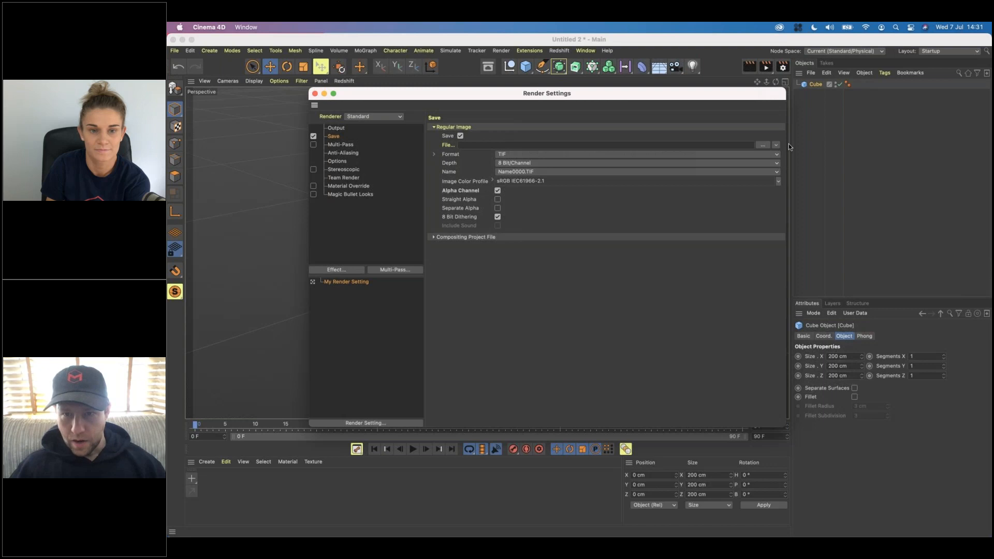
{"action": "left_click", "coordinate": [776, 145]}
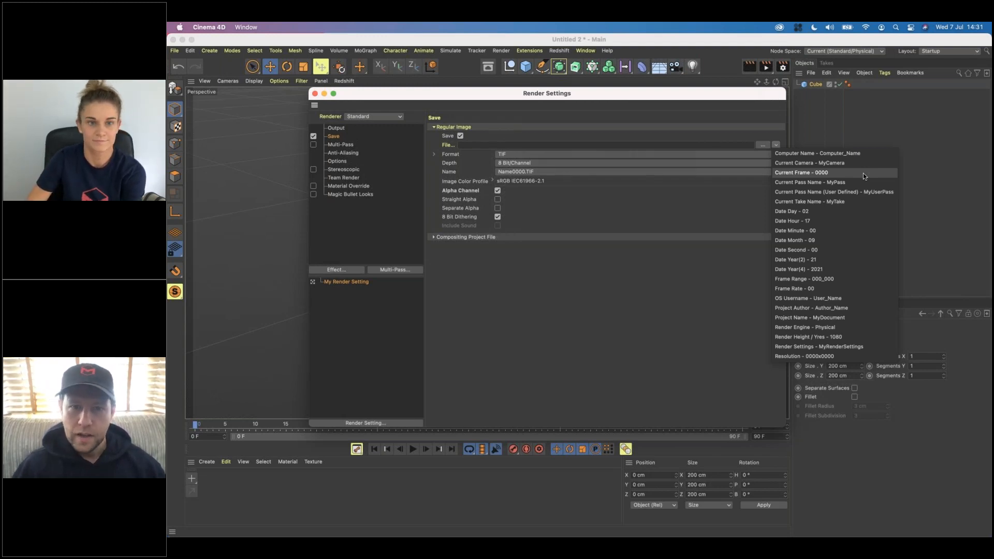
{"action": "left_click", "coordinate": [724, 130]}
- Set the regular image's save file to Test on the Desktop
{"action": "left_click", "coordinate": [764, 145]}
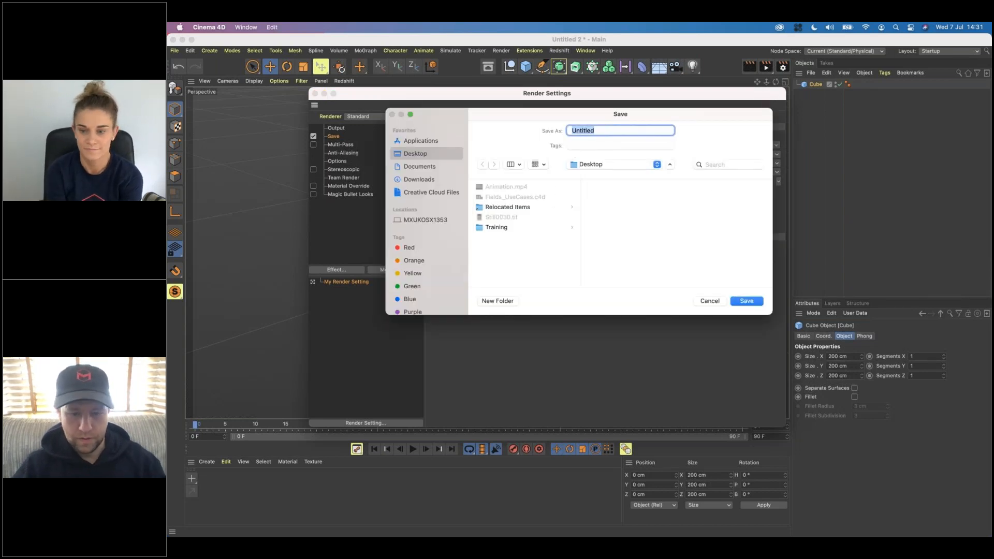
{"action": "type", "text": "Test"}
{"action": "key", "text": "Return"}
- Append the Computer Name token to the end of the regular image's save path
{"action": "left_click", "coordinate": [521, 145]}
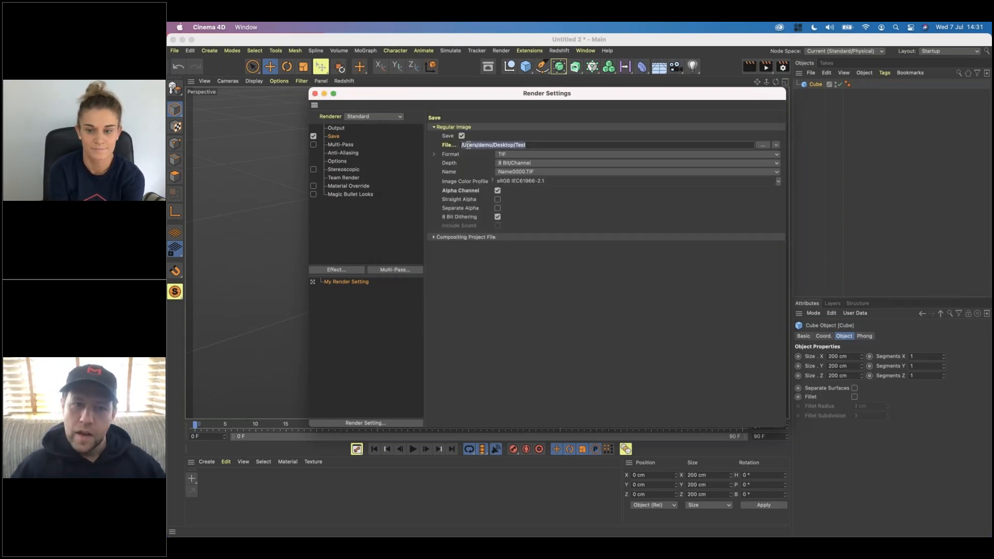
{"action": "key", "text": "Right"}
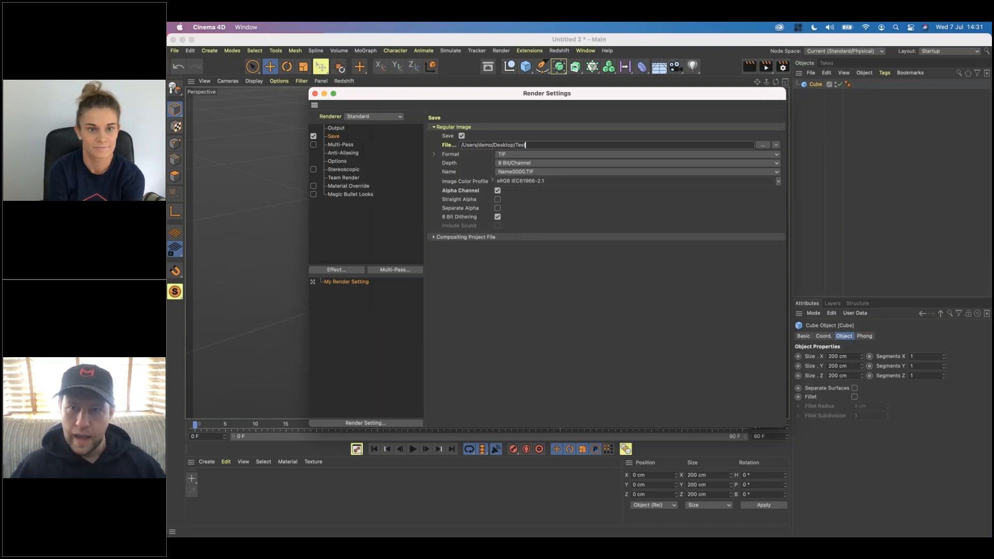
{"action": "left_click", "coordinate": [776, 146]}
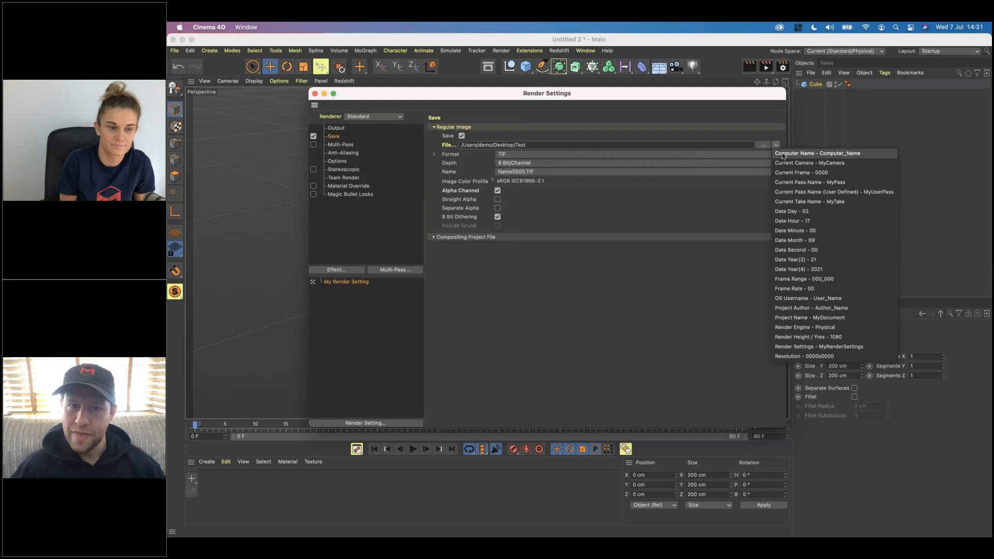
{"action": "left_click", "coordinate": [782, 154]}
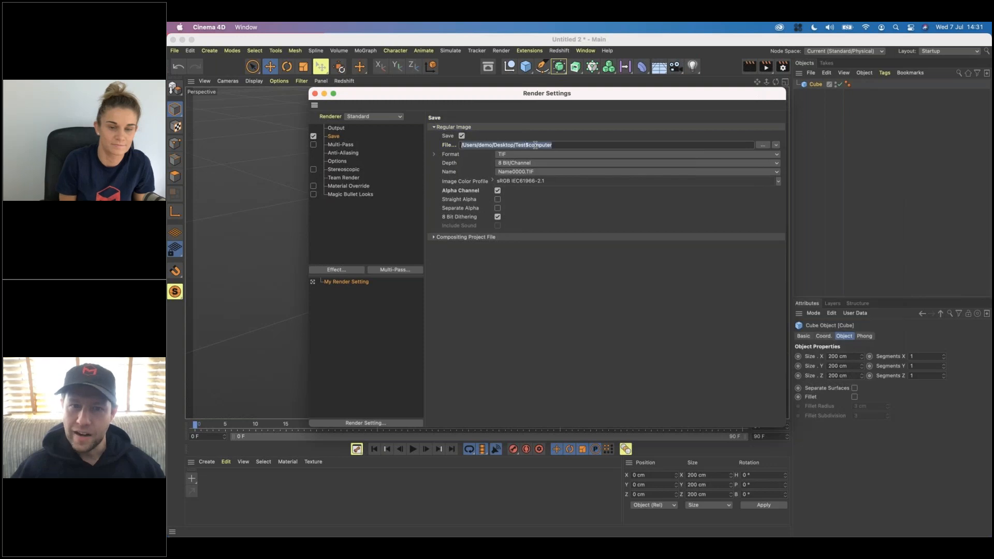
{"action": "left_click", "coordinate": [563, 145]}
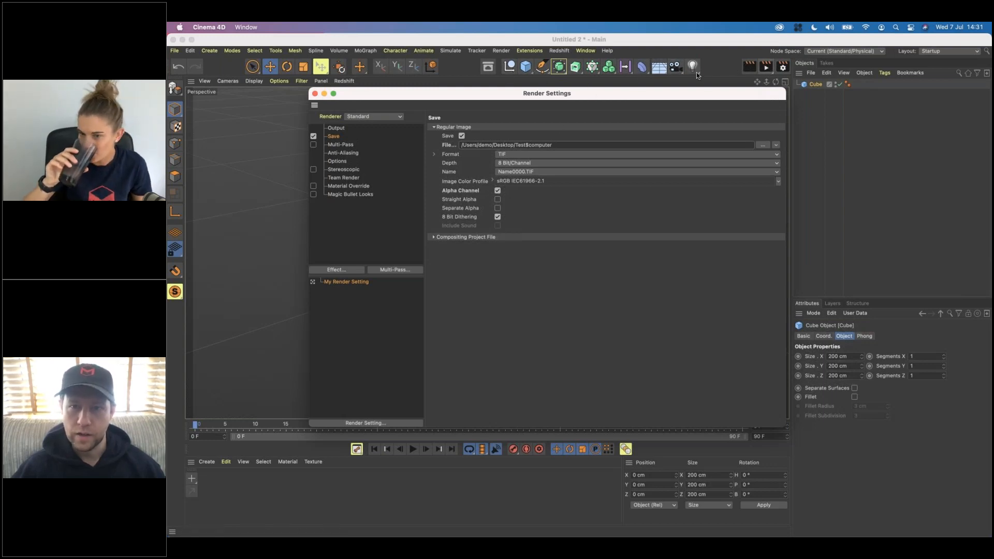
- Render the cube to the Picture Viewer, and minimise the viewer and the main project window
{"action": "left_click", "coordinate": [766, 66]}
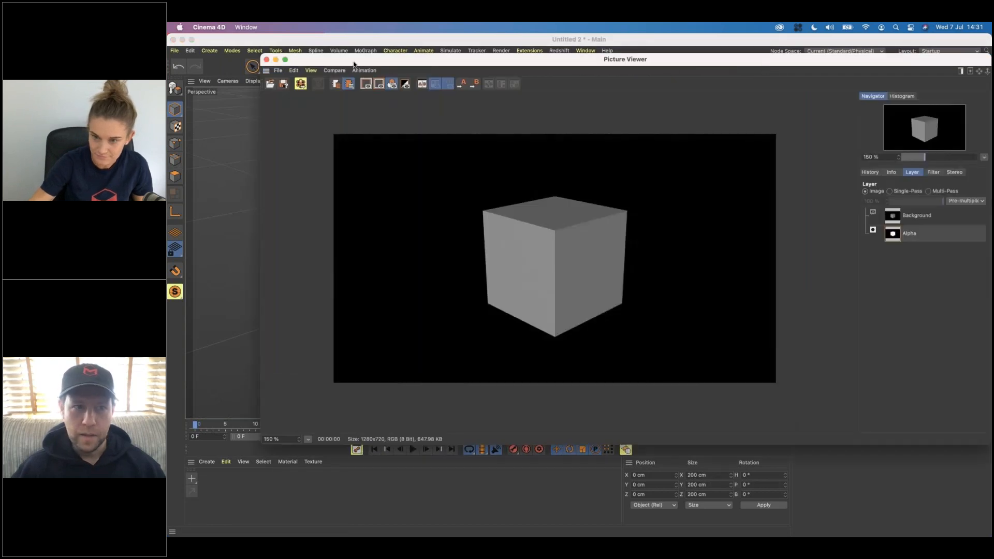
{"action": "left_click", "coordinate": [275, 59]}
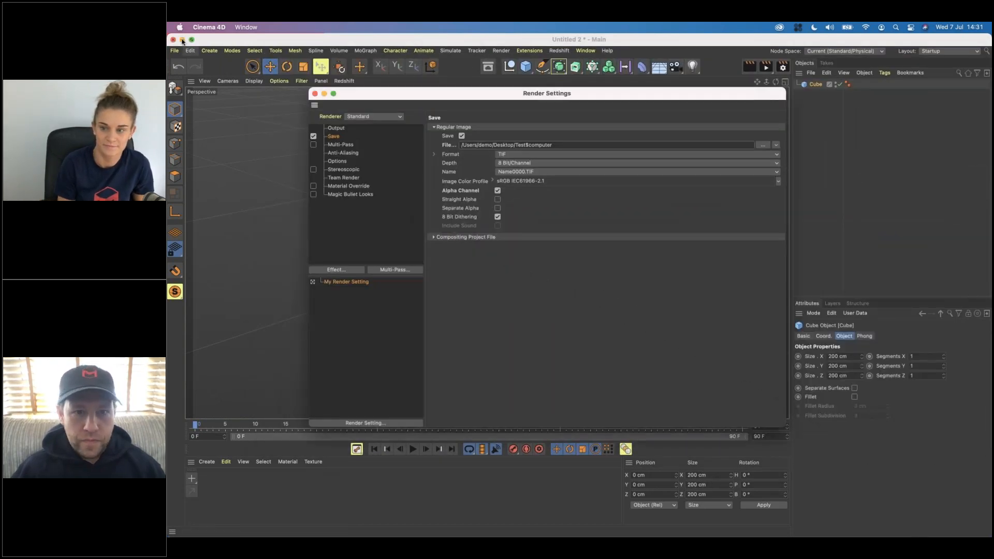
{"action": "left_click", "coordinate": [182, 40]}
- Check the file name of the newly rendered TIF on the desktop and move that file to the Bin
{"action": "left_click", "coordinate": [951, 315]}
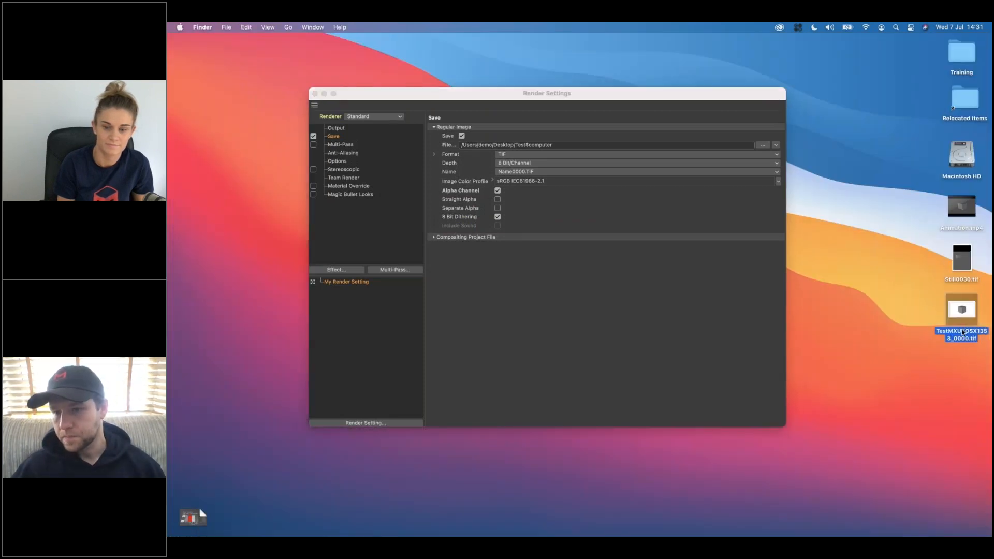
{"action": "left_click_drag", "start_coordinate": [914, 301], "coordinate": [968, 337]}
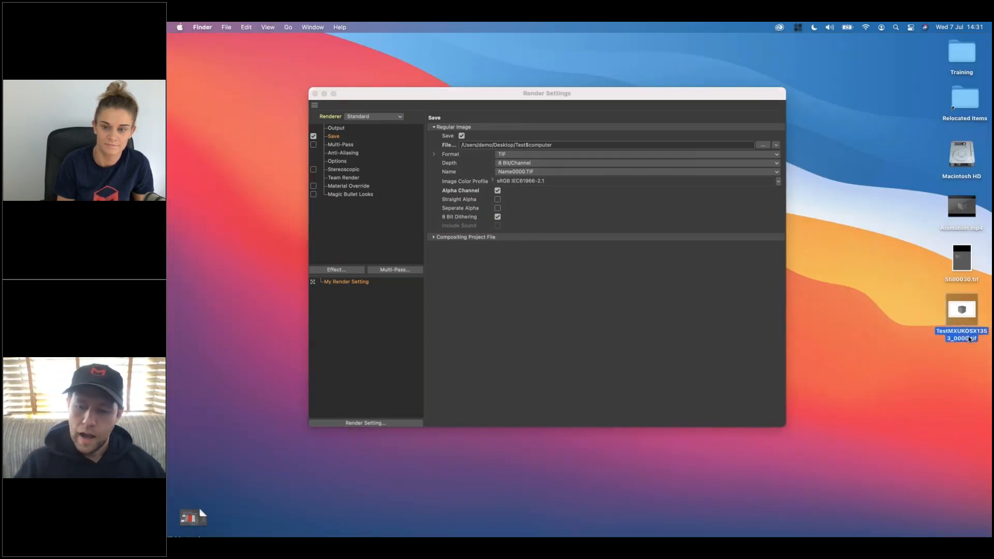
{"action": "key", "text": "super+BackSpace"}
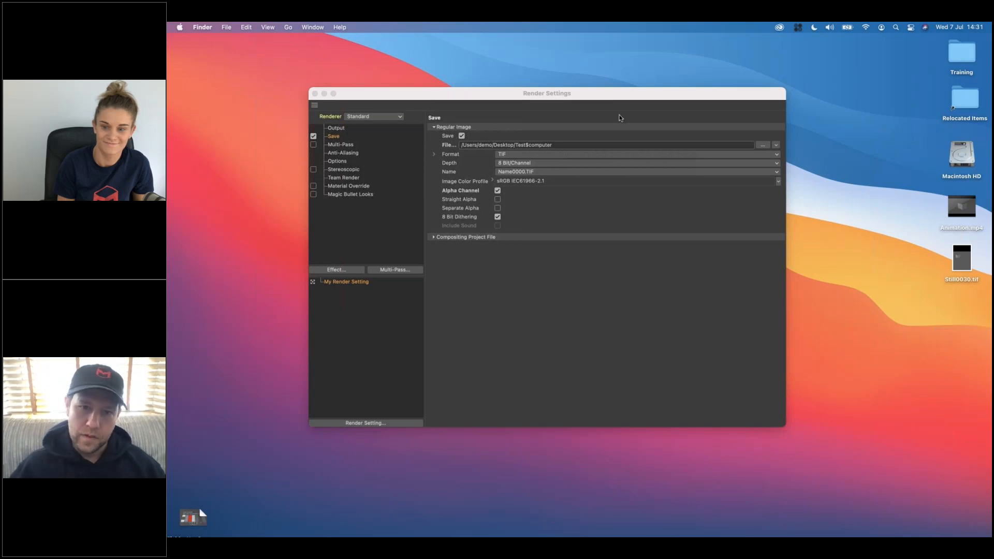
- Restore the minimised Untitled 2 window and replace the $computer token in the save path with an underscore
{"action": "left_click", "coordinate": [776, 146]}
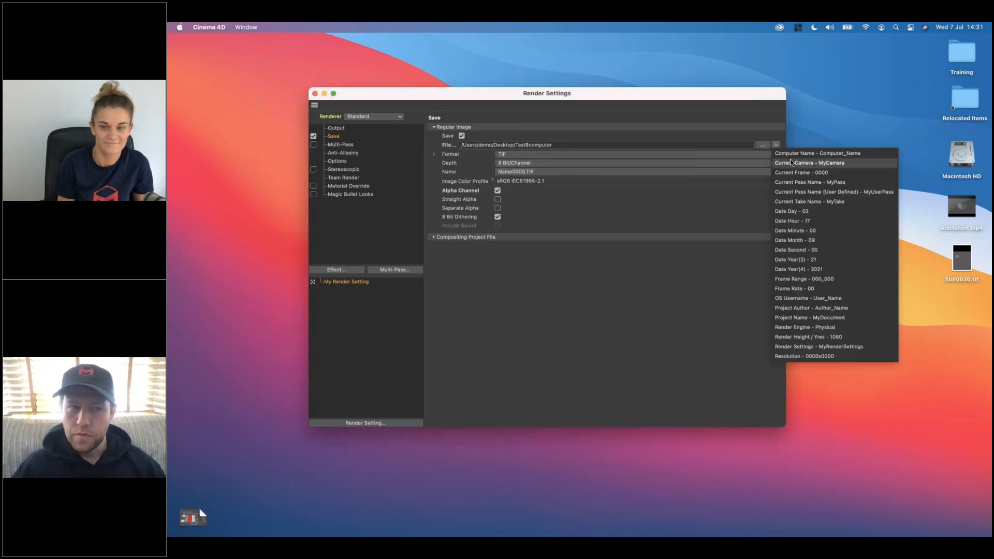
{"action": "left_click", "coordinate": [647, 256]}
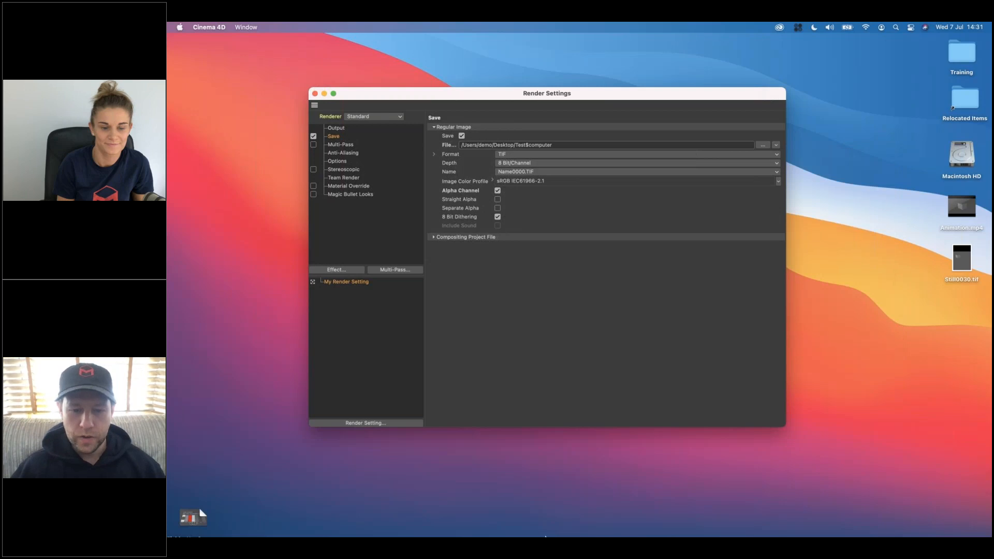
{"action": "left_click", "coordinate": [507, 523]}
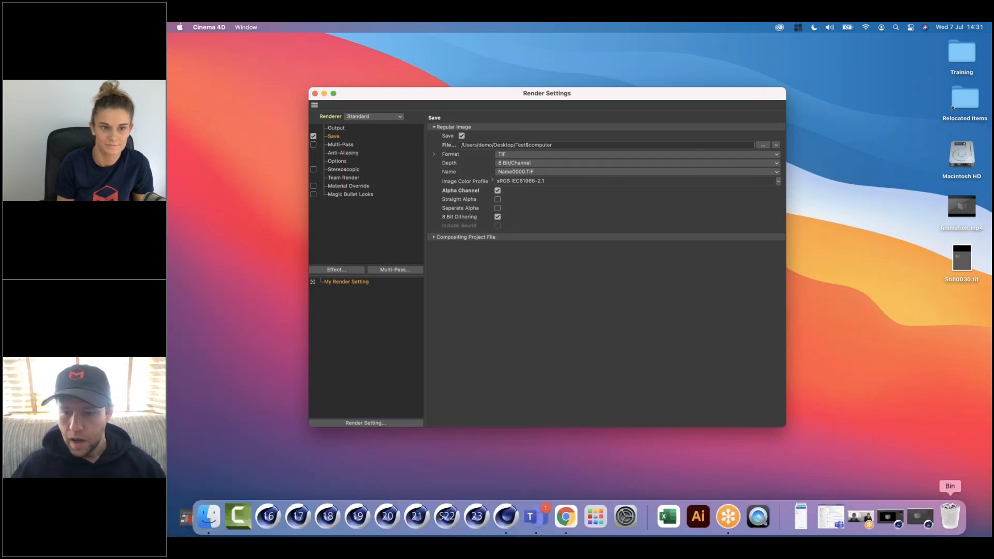
{"action": "left_click", "coordinate": [922, 517]}
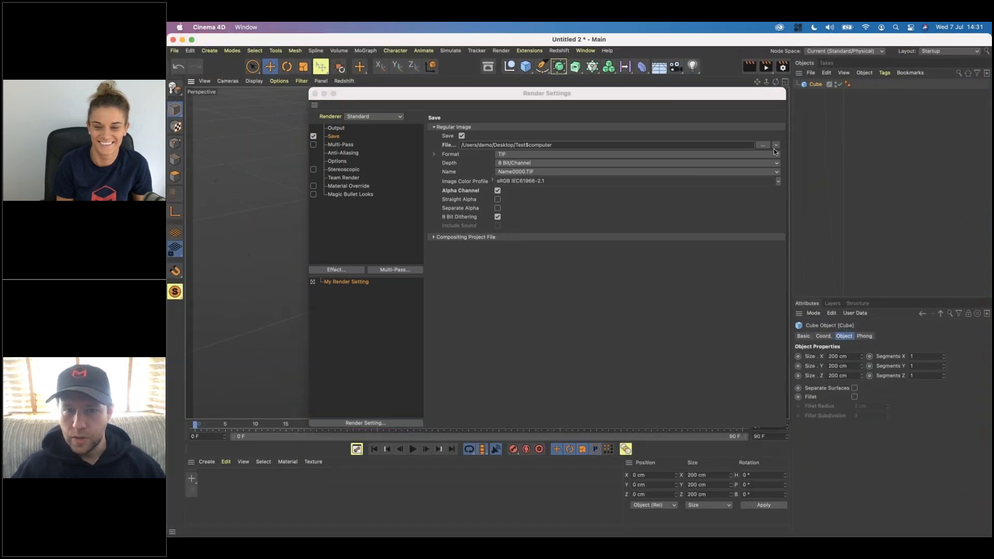
{"action": "left_click", "coordinate": [552, 145]}
{"action": "left_click_drag", "start_coordinate": [525, 144], "coordinate": [577, 144]}
{"action": "key", "text": "BackSpace"}
{"action": "type", "text": "_"}
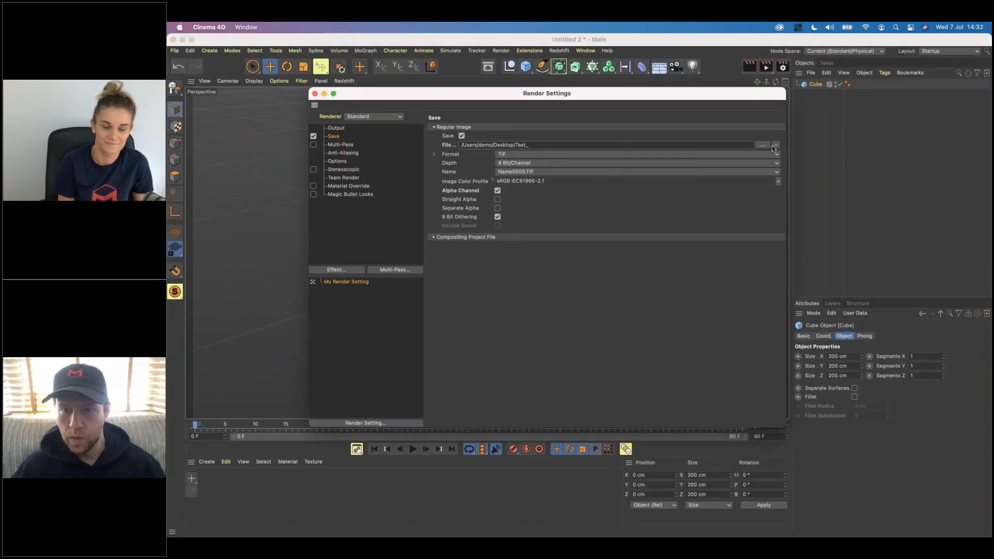
- Append the Current Take Name token, an underscore and the Project Name token to the save path
{"action": "left_click", "coordinate": [776, 145]}
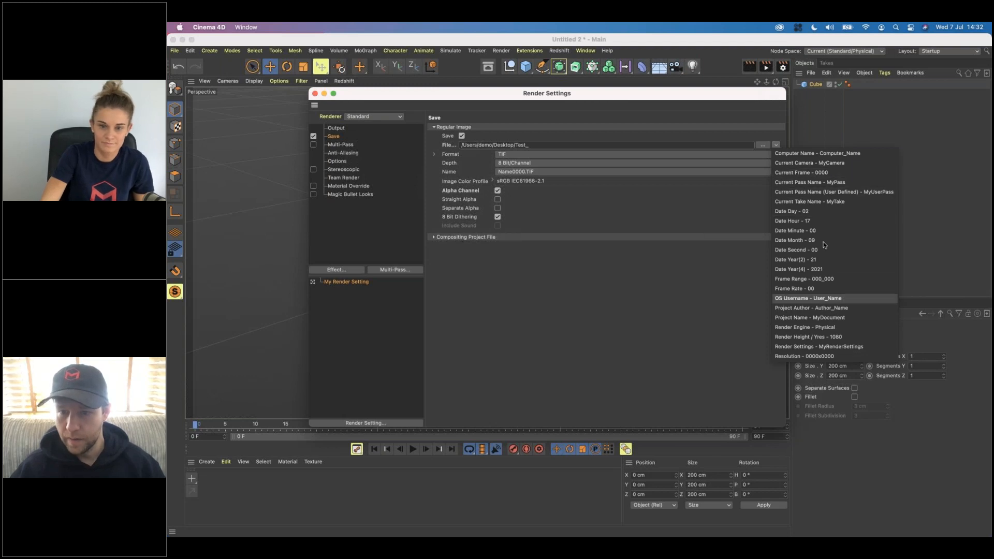
{"action": "left_click", "coordinate": [839, 202]}
{"action": "type", "text": "_"}
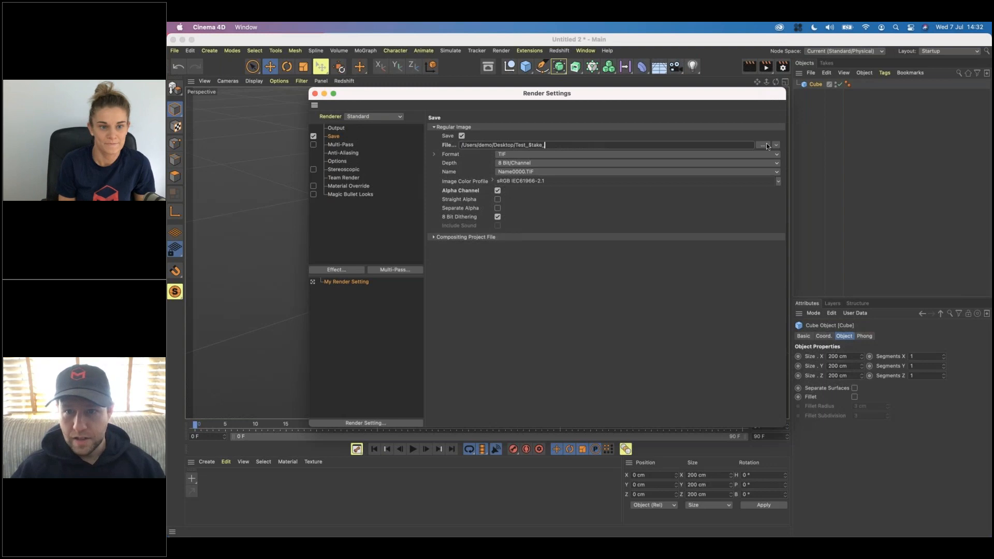
{"action": "left_click", "coordinate": [777, 145]}
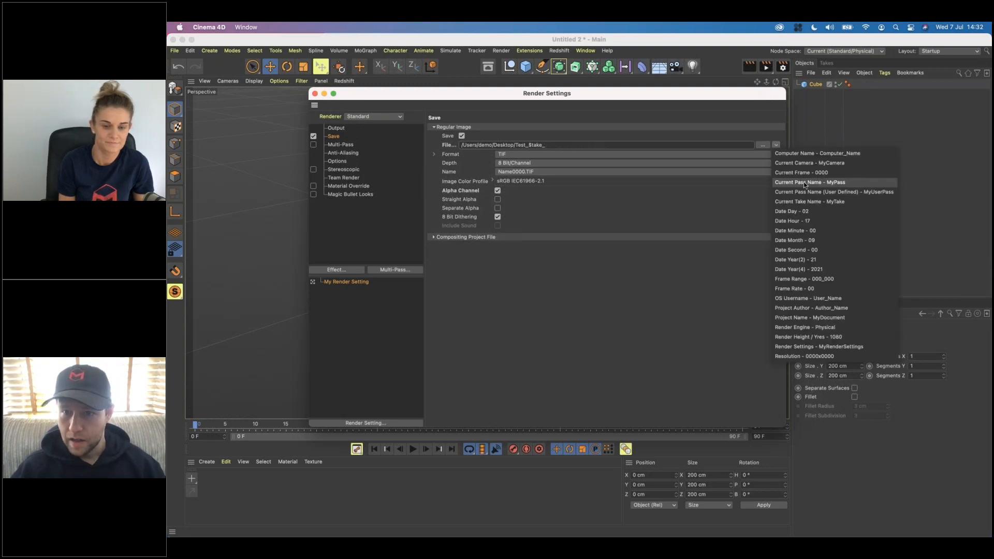
{"action": "left_click", "coordinate": [844, 317]}
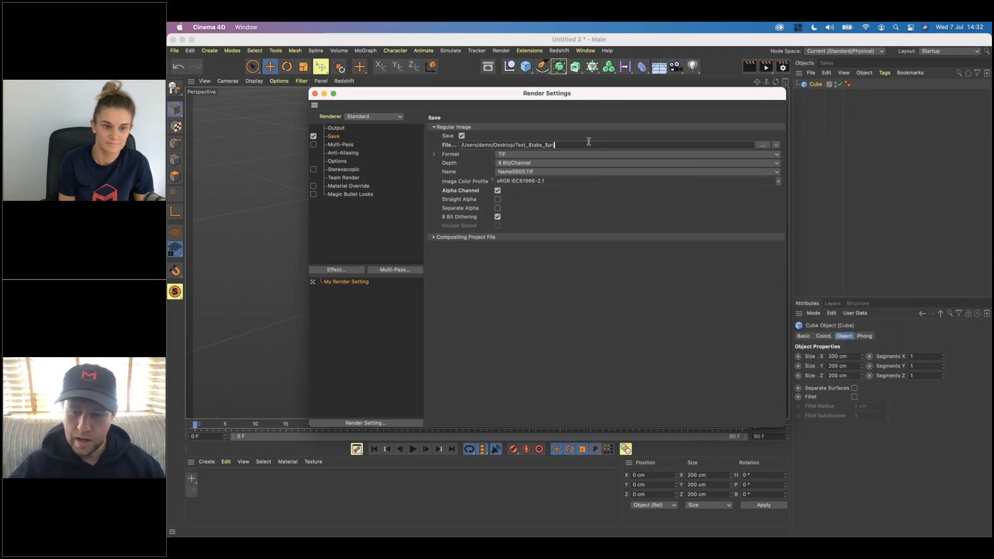
- Append an underscore and the $computer token to the save path, and close the render settings
{"action": "type", "text": "_"}
{"action": "left_click", "coordinate": [776, 145]}
{"action": "left_click", "coordinate": [787, 153]}
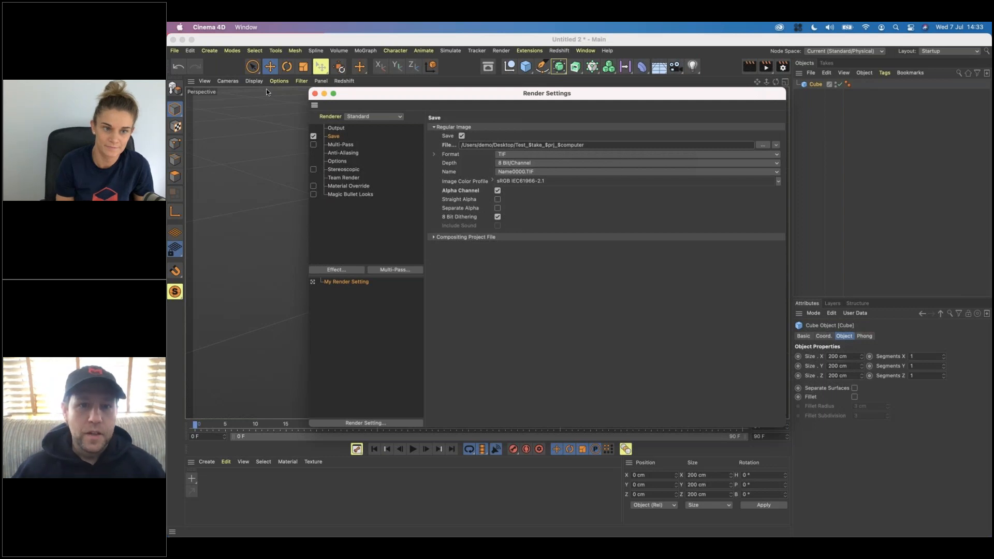
{"action": "left_click", "coordinate": [314, 94]}
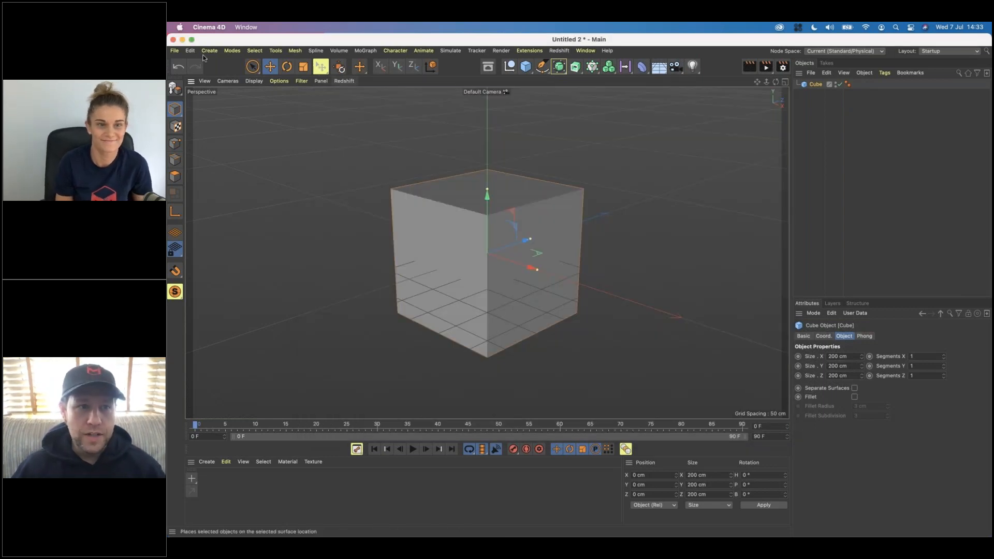
- Add the current project to the render queue, saving it on the desktop as cube, and reposition and enlarge the queue window
{"action": "left_click", "coordinate": [505, 52]}
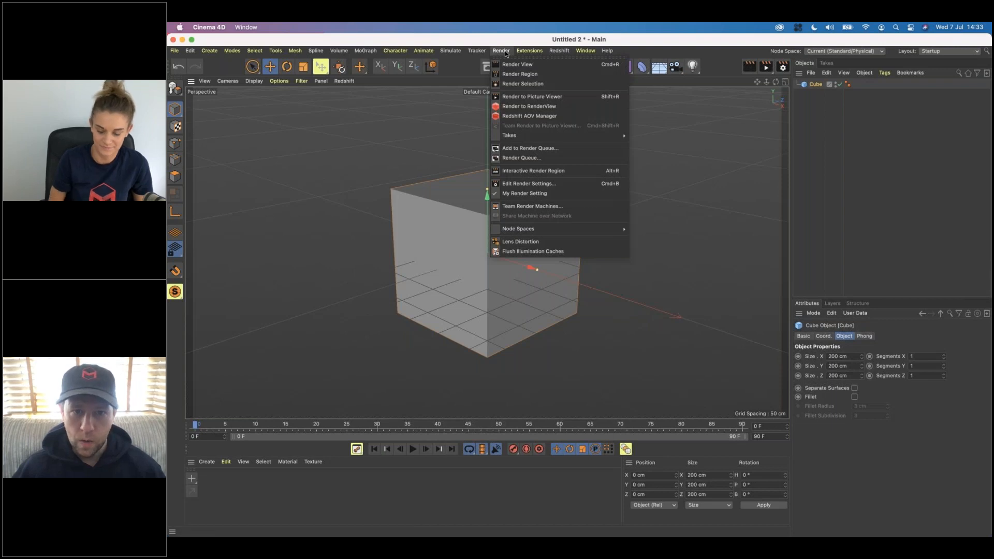
{"action": "left_click", "coordinate": [567, 147]}
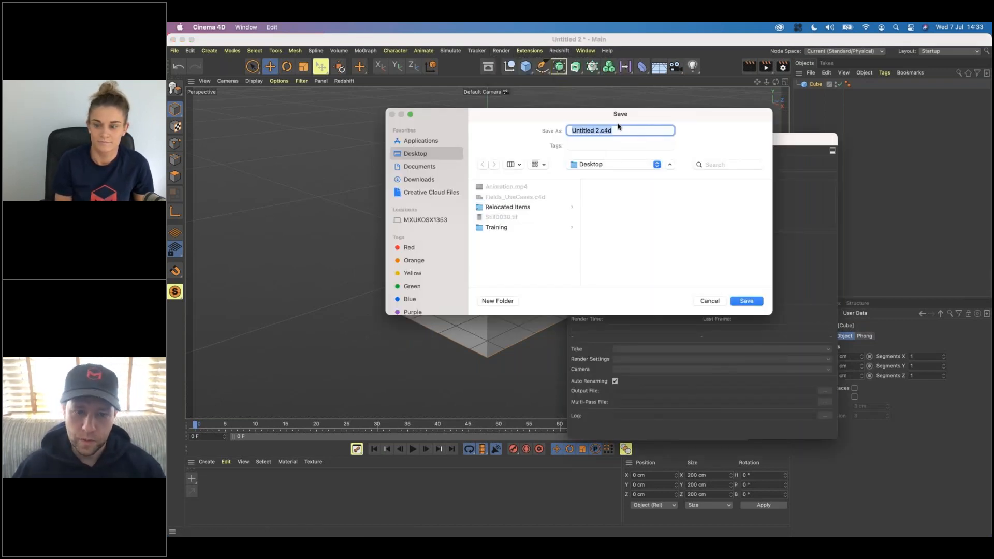
{"action": "type", "text": "cube"}
{"action": "key", "text": "Return"}
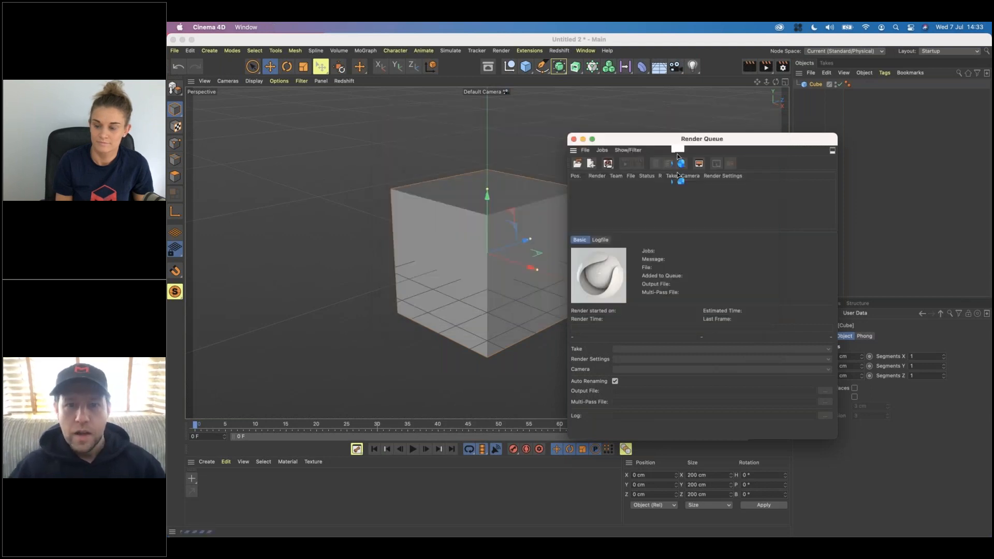
{"action": "left_click_drag", "start_coordinate": [675, 138], "coordinate": [450, 87]}
{"action": "left_click_drag", "start_coordinate": [611, 385], "coordinate": [775, 404]}
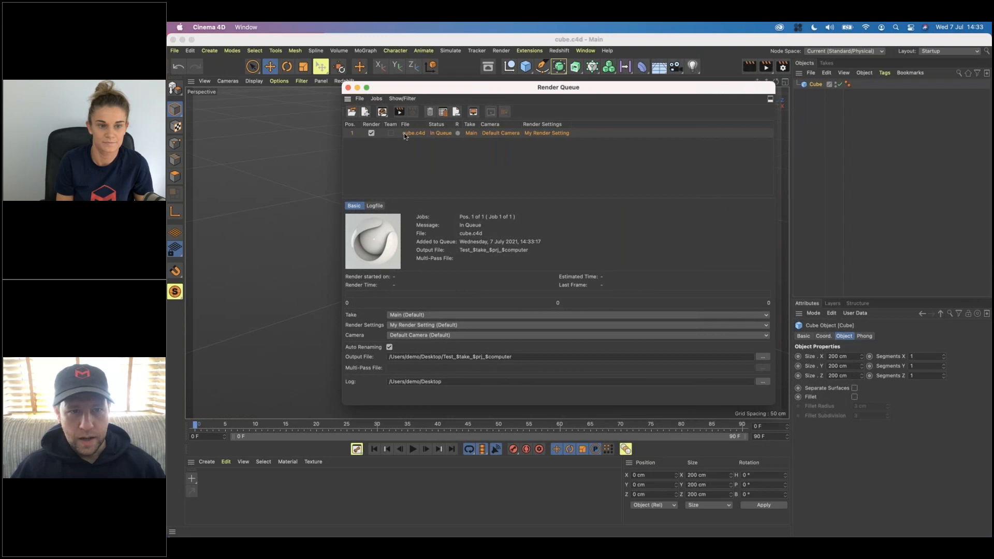
- Add the Fields_UseCases.c4d project from the desktop as another job in the render queue
{"action": "left_click", "coordinate": [352, 113]}
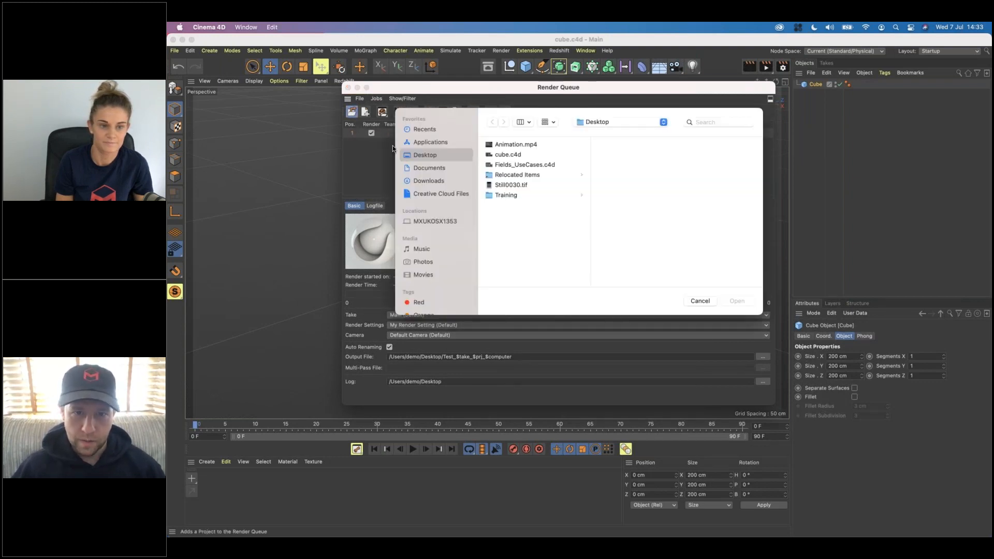
{"action": "left_click", "coordinate": [531, 166]}
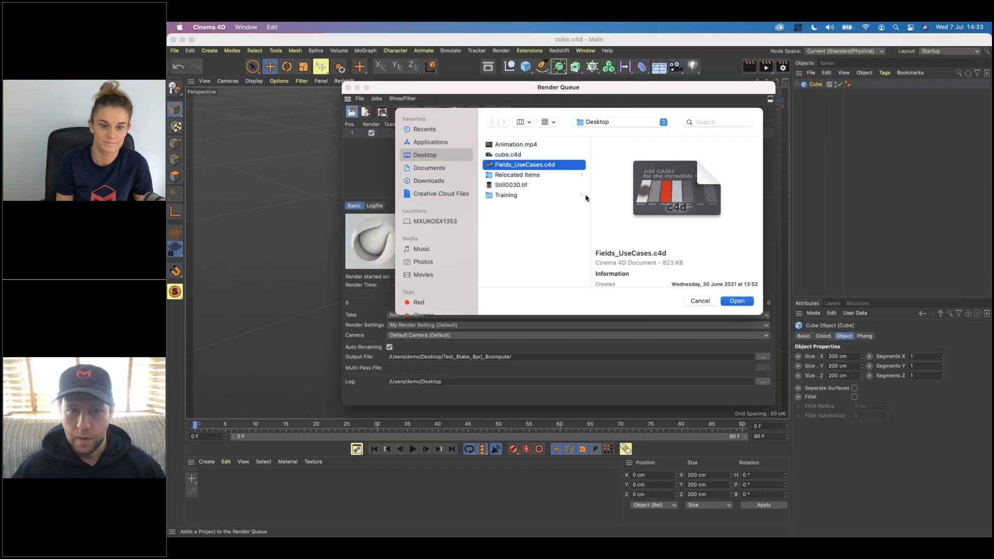
{"action": "key", "text": "Escape"}
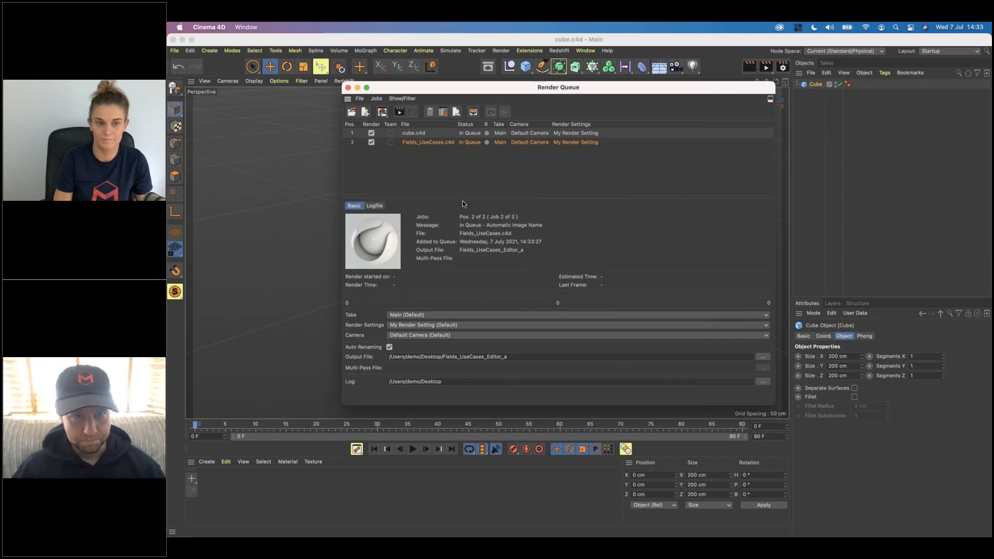
- Delete all jobs from the render queue and close the queue window
{"action": "left_click", "coordinate": [442, 112]}
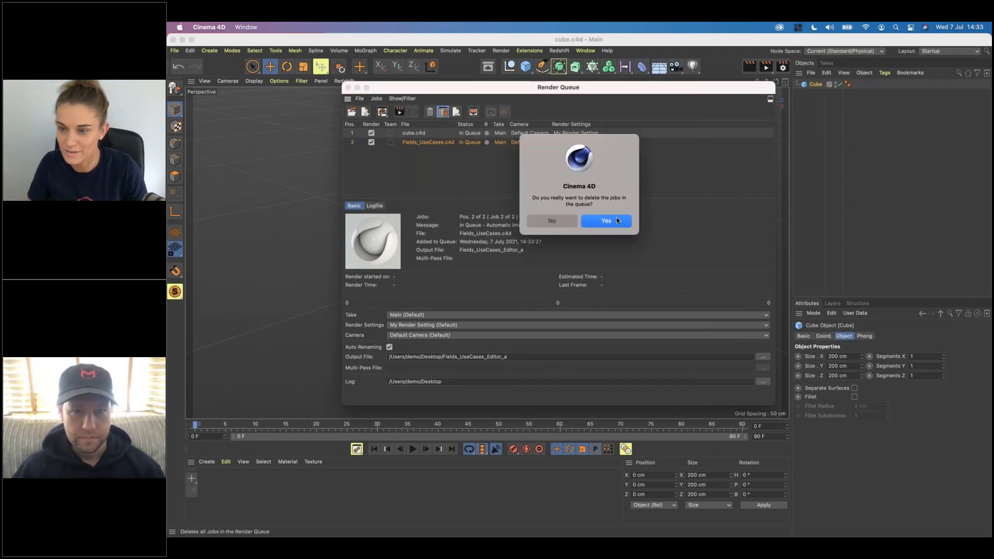
{"action": "left_click", "coordinate": [617, 220]}
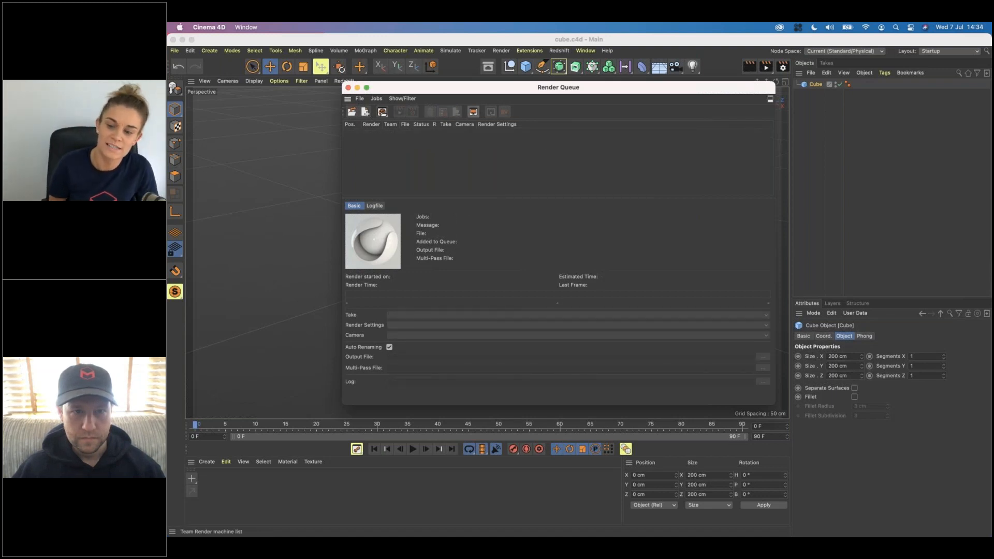
{"action": "left_click", "coordinate": [348, 88]}
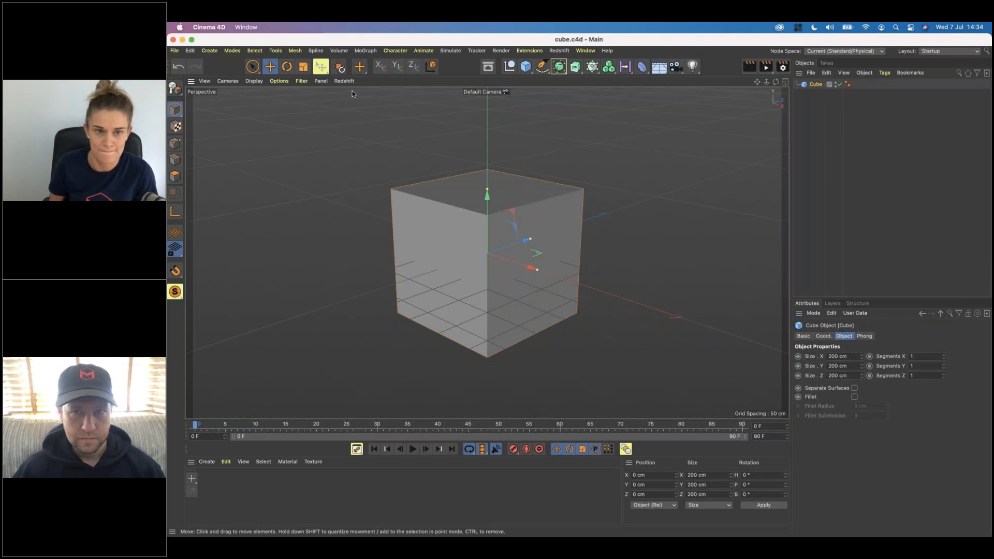
- Reopen the render settings and review the options for saving and loading render presets
{"action": "left_click", "coordinate": [783, 68]}
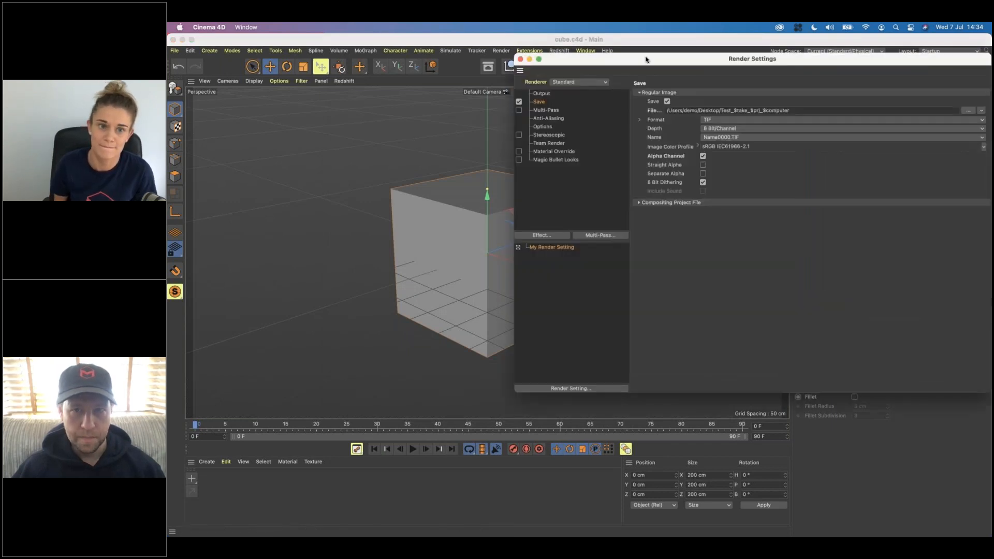
{"action": "left_click_drag", "start_coordinate": [648, 60], "coordinate": [466, 60]}
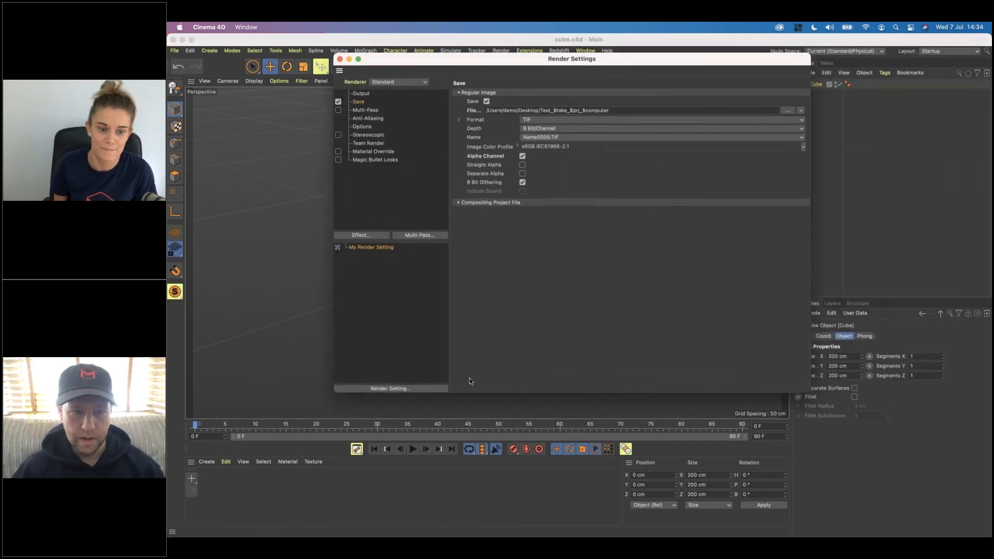
{"action": "left_click", "coordinate": [417, 389]}
{"action": "mouse_move", "coordinate": [583, 497]}
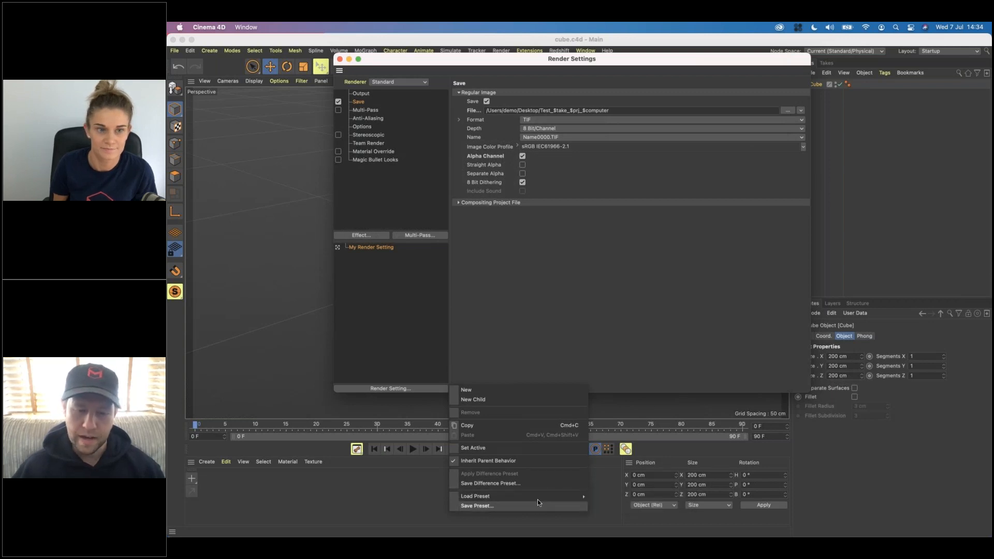
{"action": "left_click", "coordinate": [425, 390]}
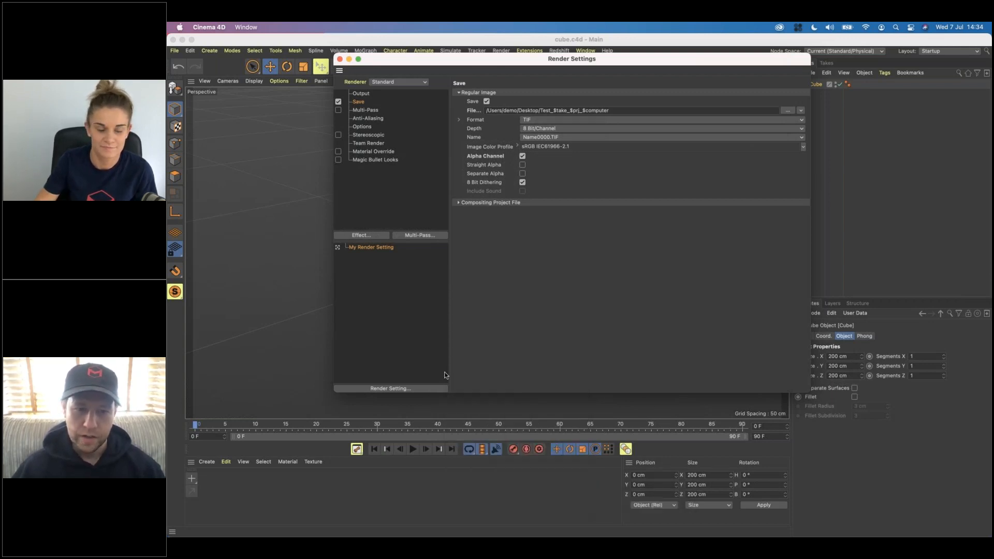
{"action": "left_click", "coordinate": [445, 388]}
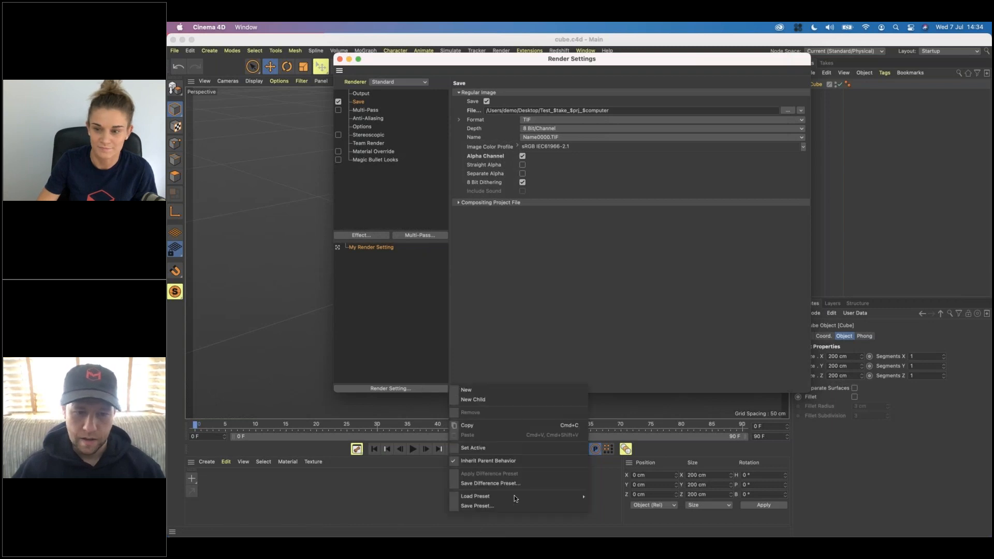
{"action": "mouse_move", "coordinate": [514, 496]}
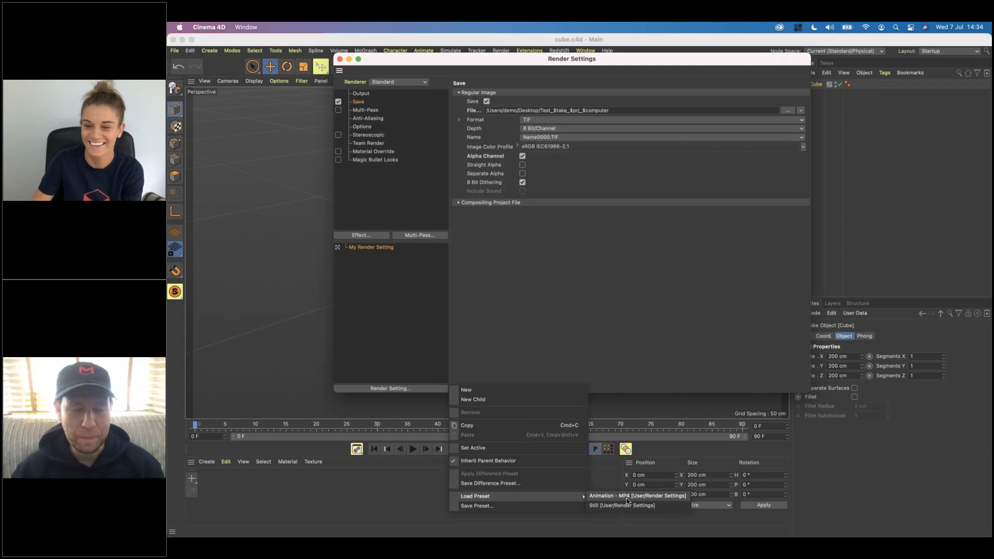
{"action": "left_click", "coordinate": [632, 309]}
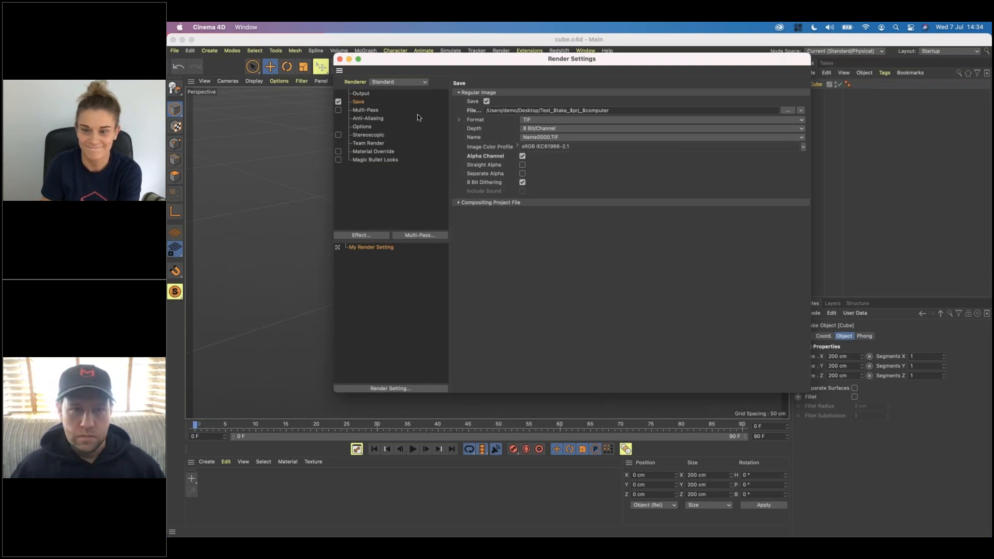
- Browse the list of available render effects without adding one, and close the render settings
{"action": "left_click_drag", "start_coordinate": [460, 56], "coordinate": [437, 82]}
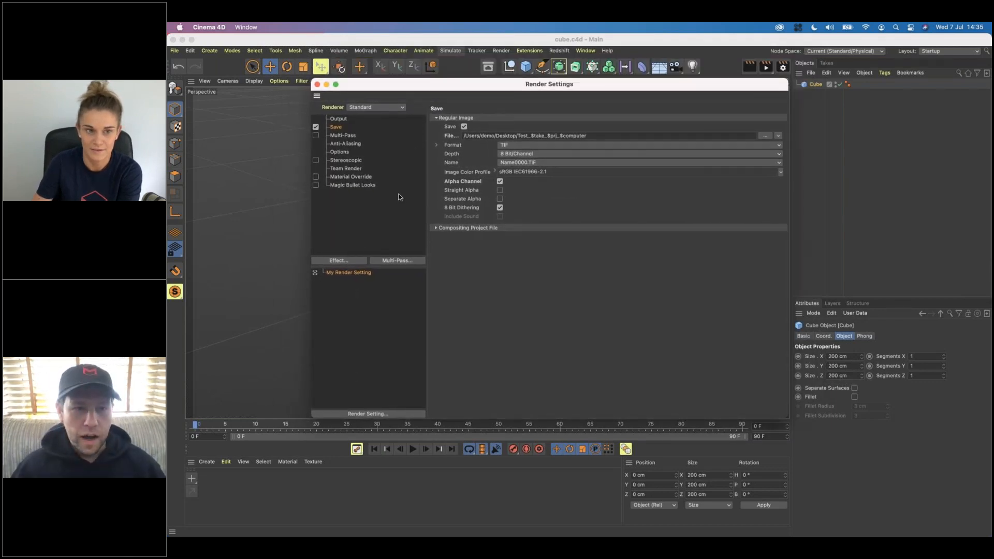
{"action": "left_click", "coordinate": [348, 259]}
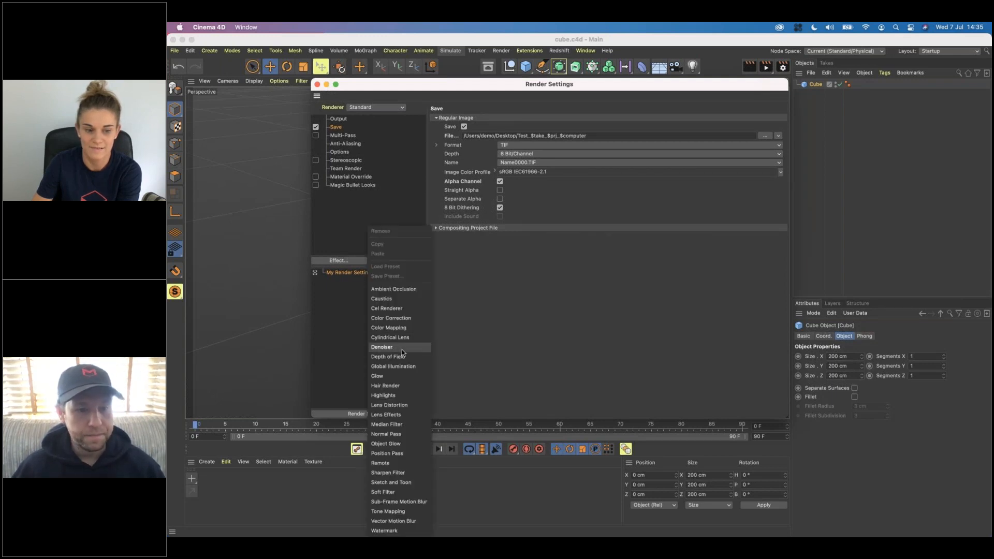
{"action": "left_click", "coordinate": [515, 309]}
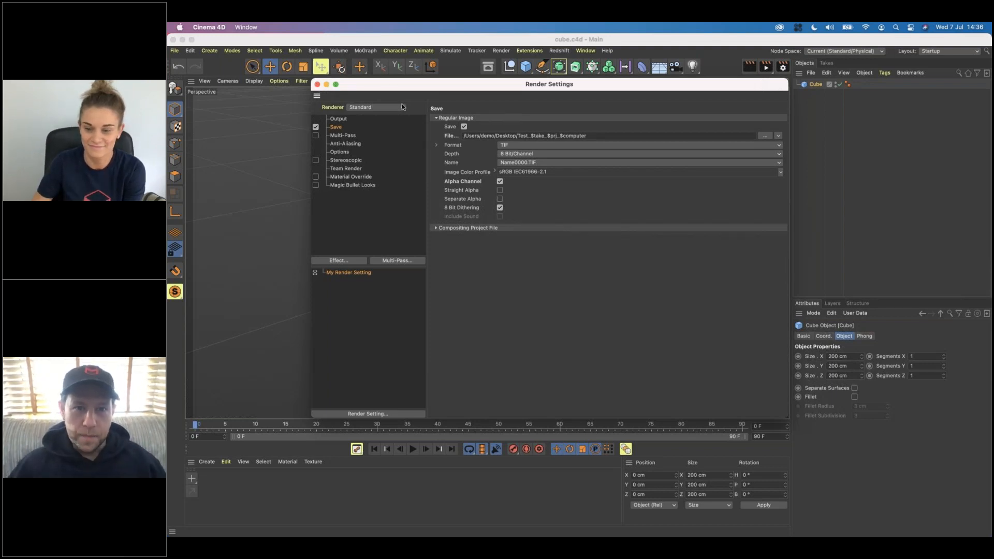
{"action": "left_click_drag", "start_coordinate": [402, 84], "coordinate": [555, 143]}
{"action": "left_click_drag", "start_coordinate": [616, 144], "coordinate": [669, 102]}
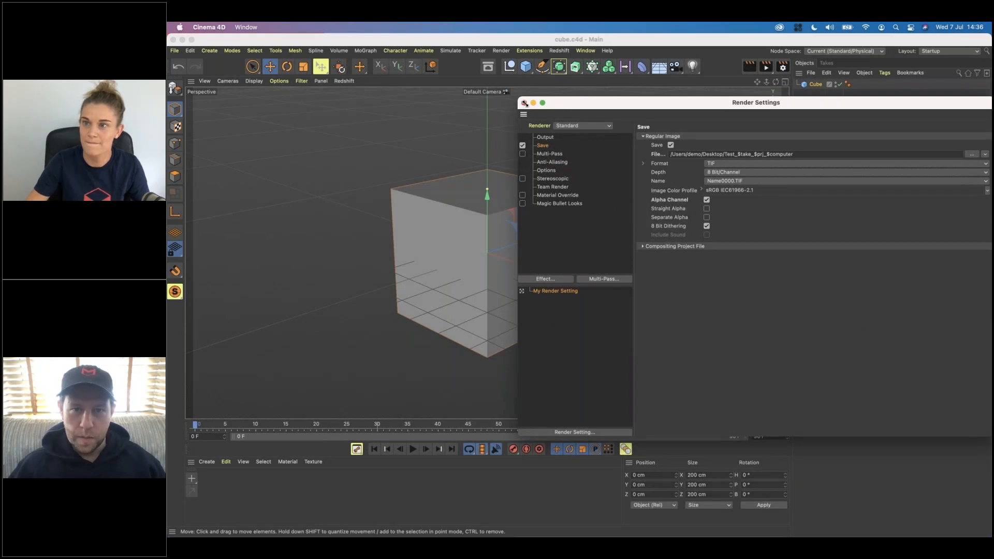
{"action": "left_click", "coordinate": [524, 102]}
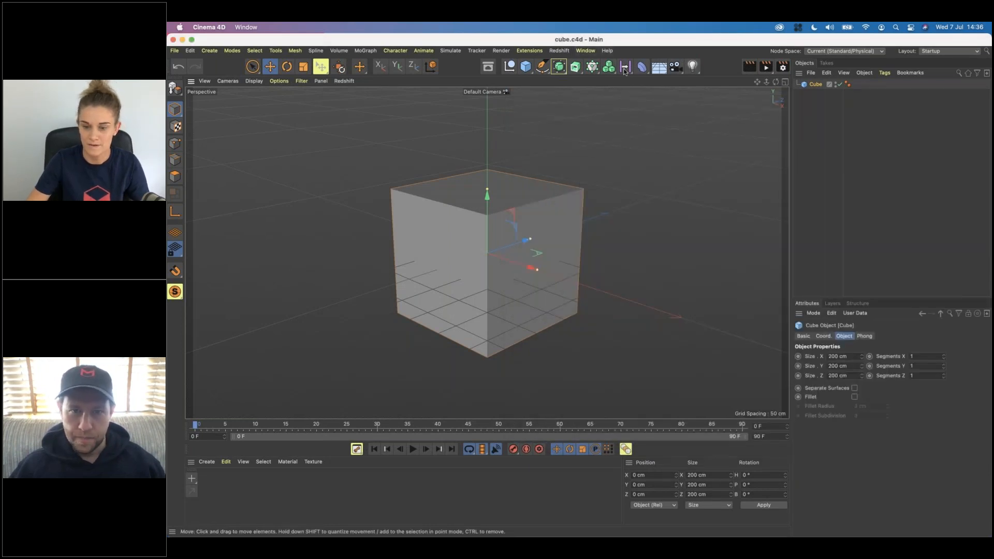
- Create a new project with a floor and a cube, and raise the cube to about 96 cm in Y
{"action": "key", "text": "super+n"}
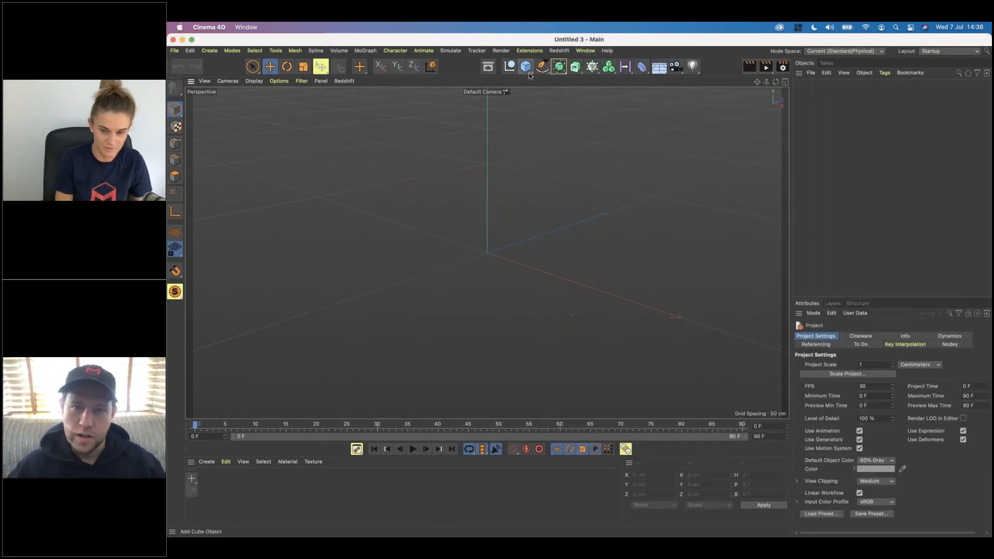
{"action": "left_click", "coordinate": [659, 66]}
{"action": "left_click", "coordinate": [525, 66]}
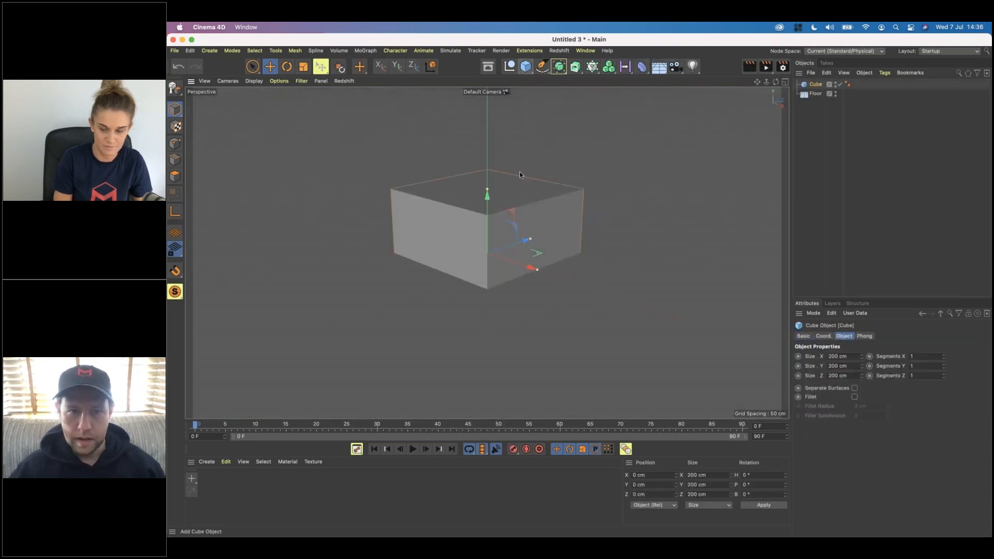
{"action": "left_click_drag", "start_coordinate": [488, 199], "coordinate": [484, 138]}
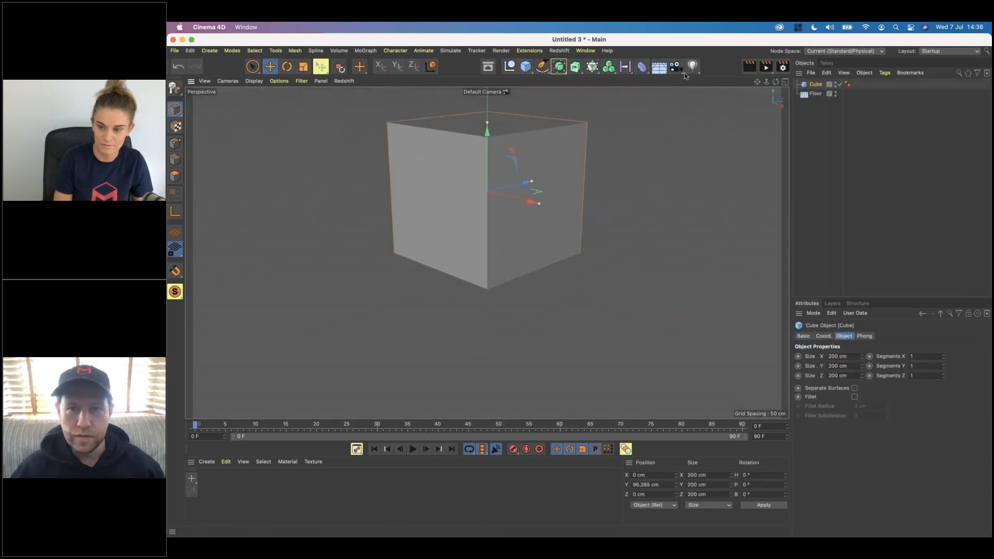
- Add the Ambient Occlusion effect to the new project's render settings
{"action": "left_click", "coordinate": [783, 68]}
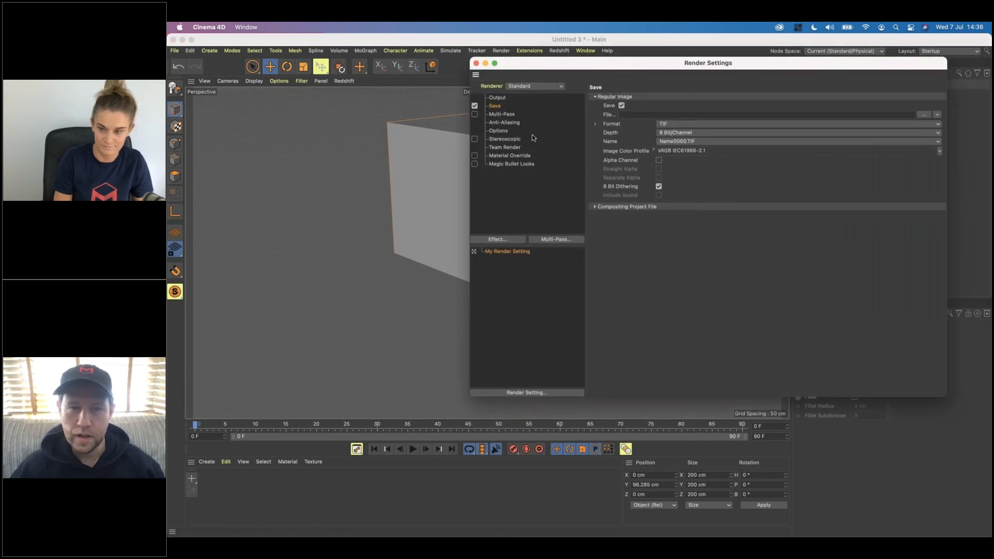
{"action": "left_click_drag", "start_coordinate": [552, 68], "coordinate": [530, 89]}
{"action": "left_click", "coordinate": [496, 260]}
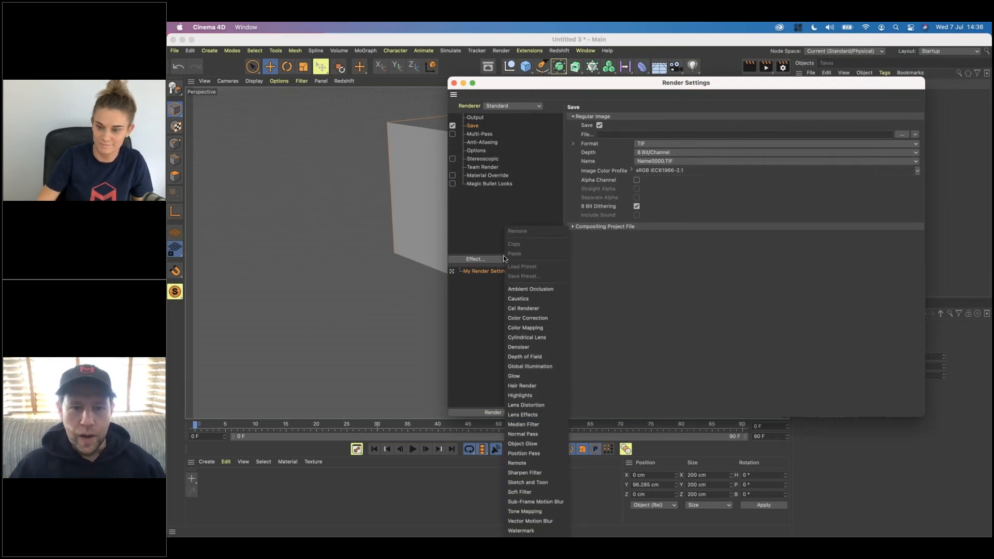
{"action": "left_click", "coordinate": [526, 289]}
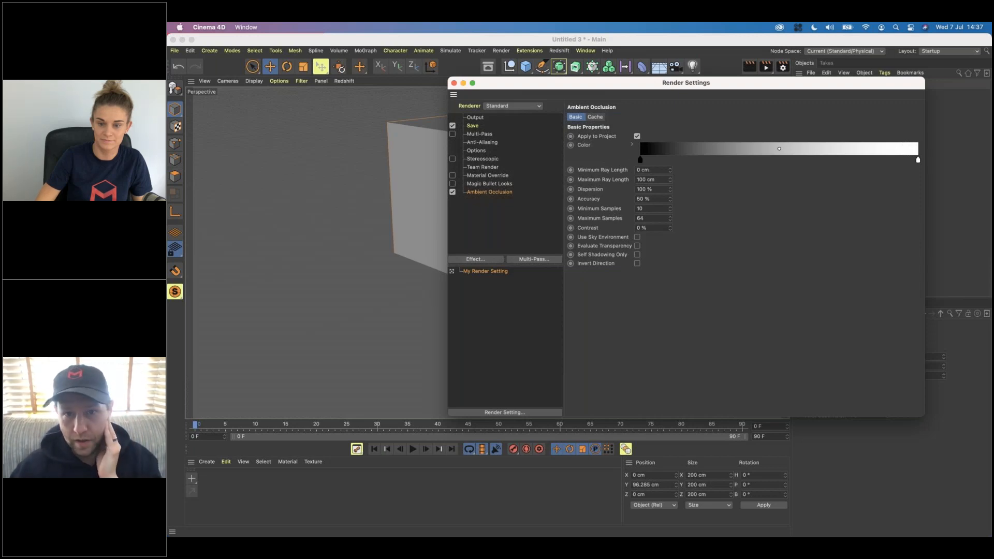
- Render the view to examine the ambient occlusion shading between the cube and floor, keeping the effect's settings accessible
{"action": "left_click", "coordinate": [667, 160]}
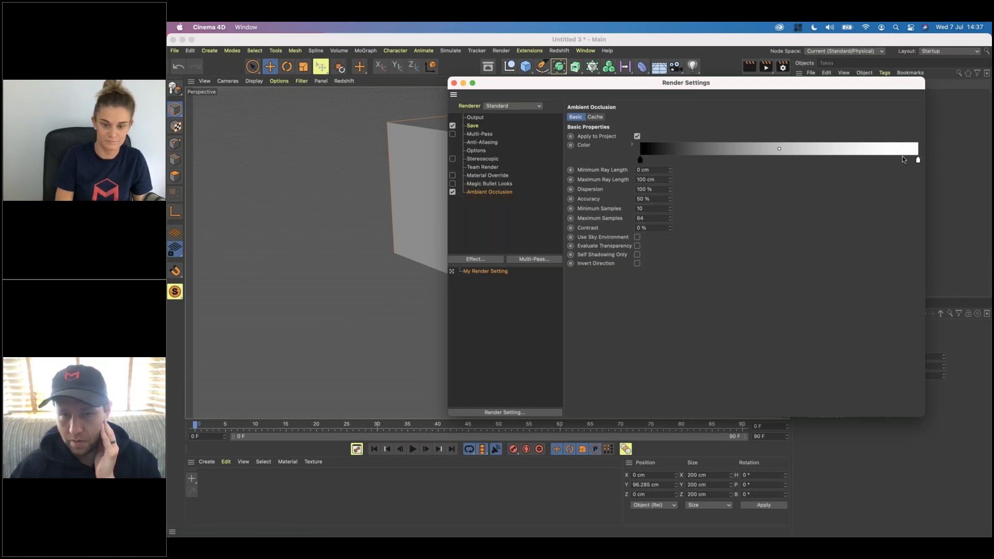
{"action": "left_click", "coordinate": [651, 169]}
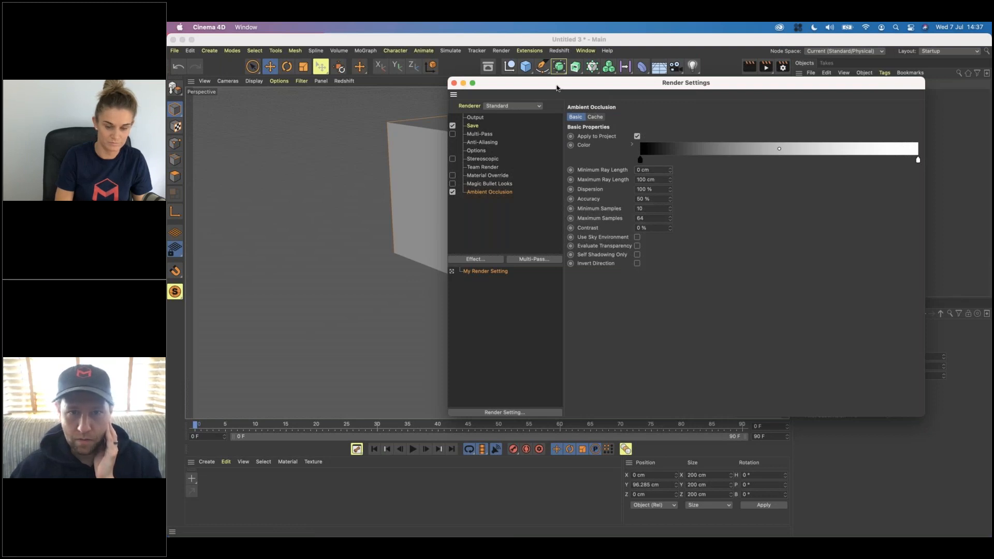
{"action": "left_click_drag", "start_coordinate": [570, 82], "coordinate": [773, 130]}
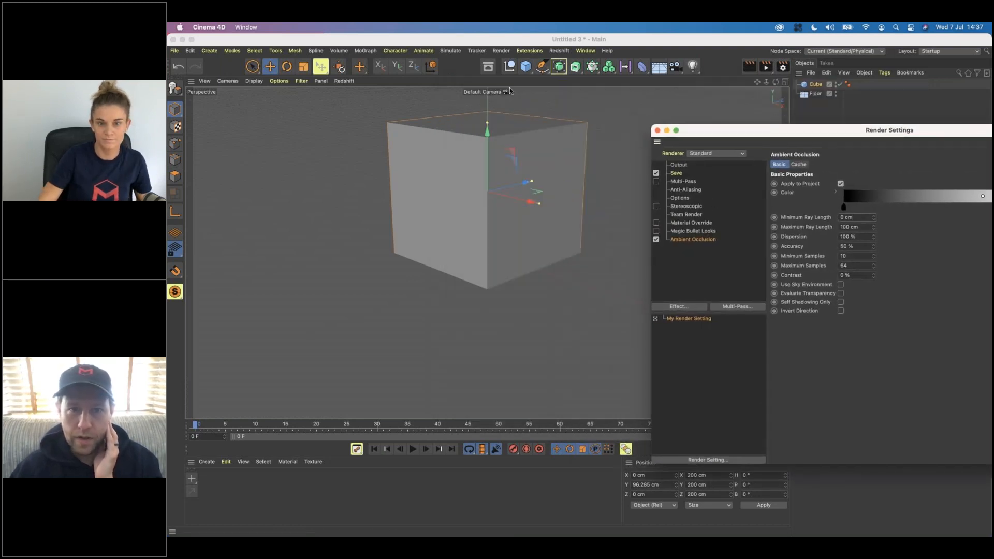
{"action": "left_click", "coordinate": [756, 67]}
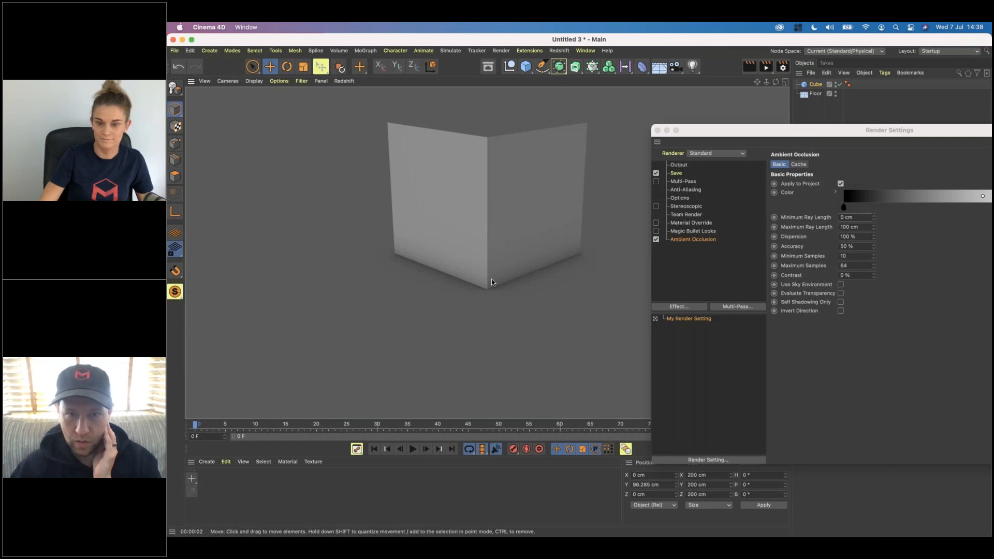
{"action": "left_click_drag", "start_coordinate": [833, 132], "coordinate": [728, 132]}
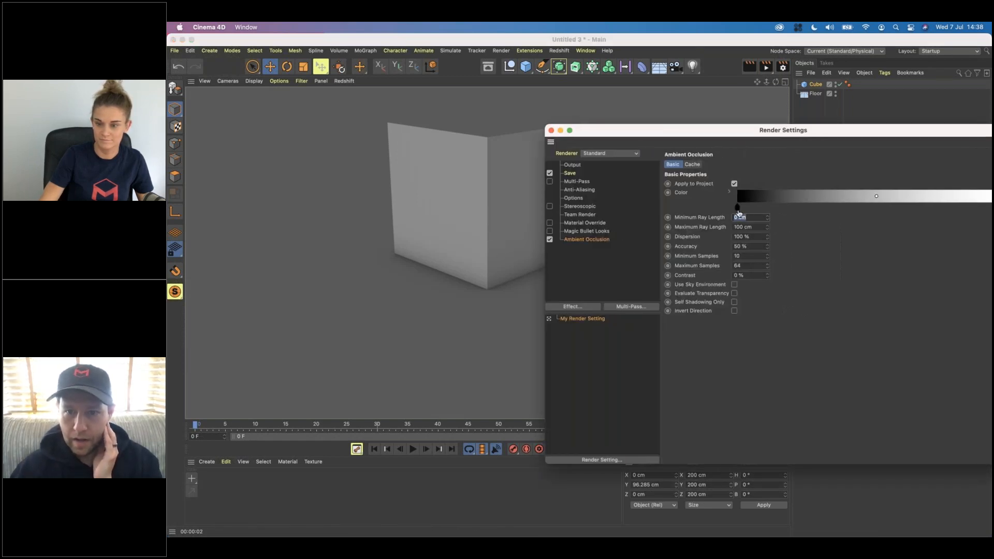
- Shift the black knot of the Ambient Occlusion colour gradient towards white, render the view, and return the knot to the gradient's start
{"action": "left_click_drag", "start_coordinate": [763, 210], "coordinate": [894, 208]}
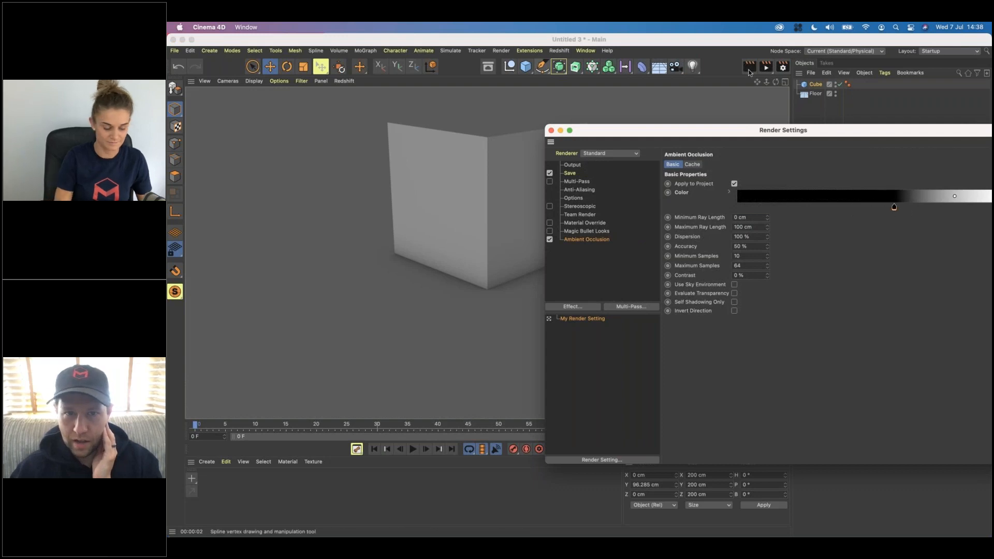
{"action": "left_click", "coordinate": [749, 72]}
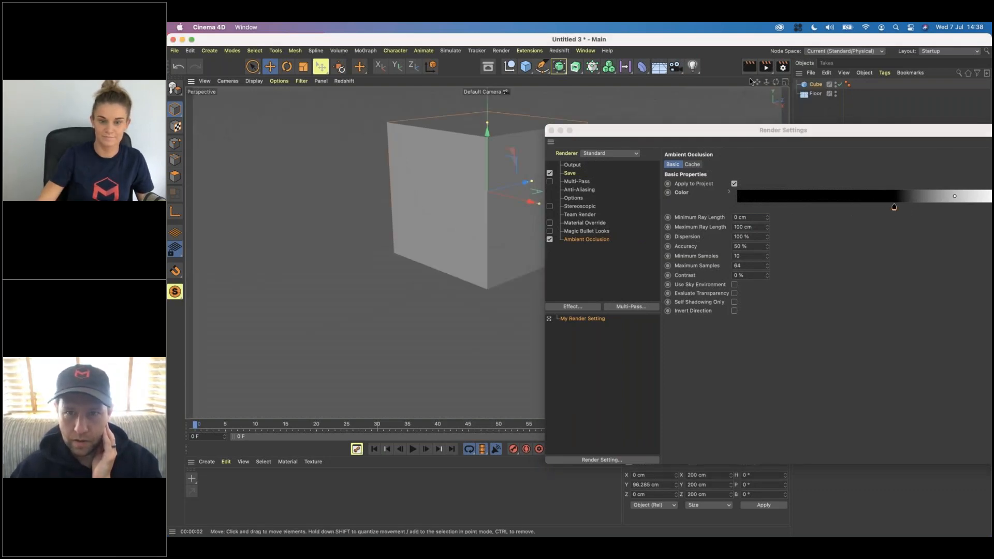
{"action": "left_click", "coordinate": [754, 69]}
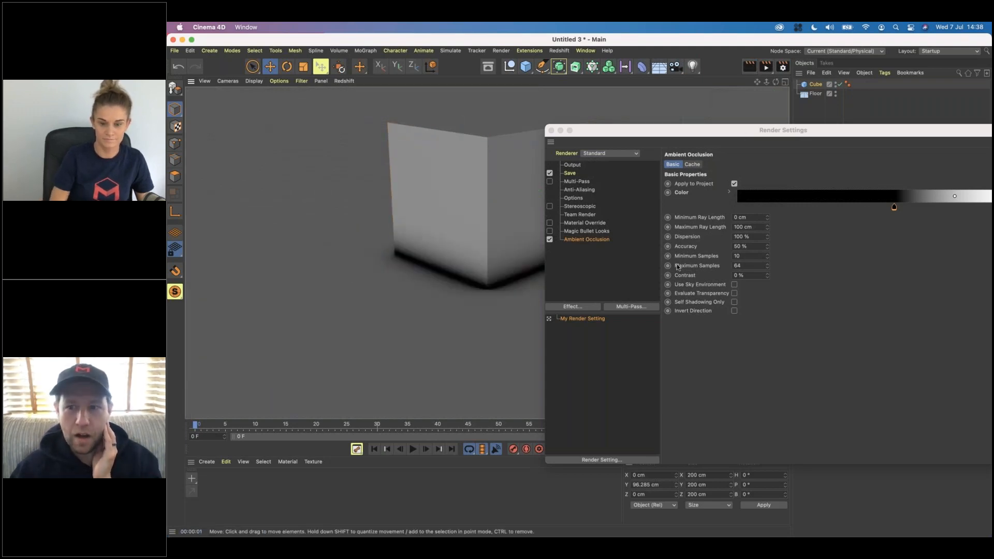
{"action": "left_click_drag", "start_coordinate": [894, 207], "coordinate": [688, 208]}
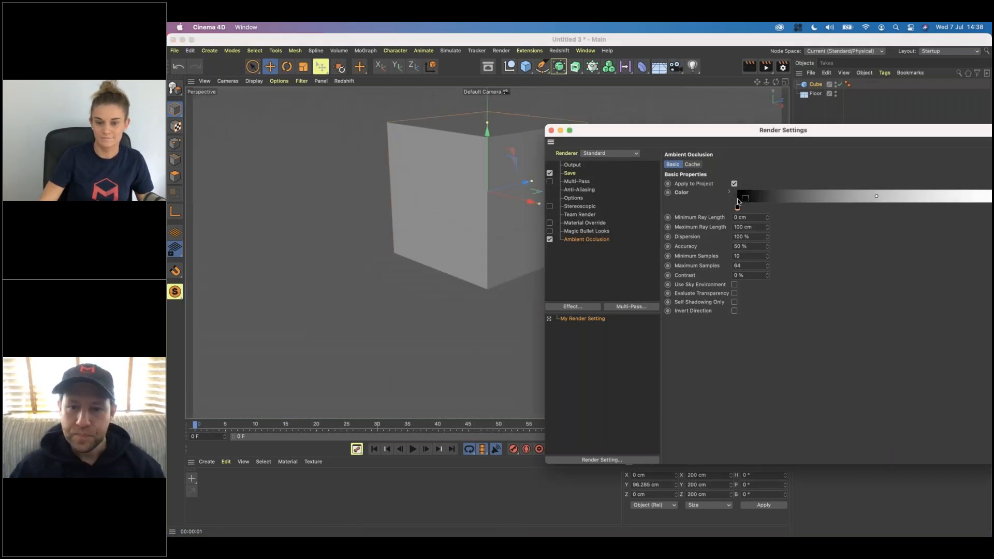
- Set the Ambient Occlusion maximum ray length to 1000 cm and render the view
{"action": "left_click", "coordinate": [754, 227]}
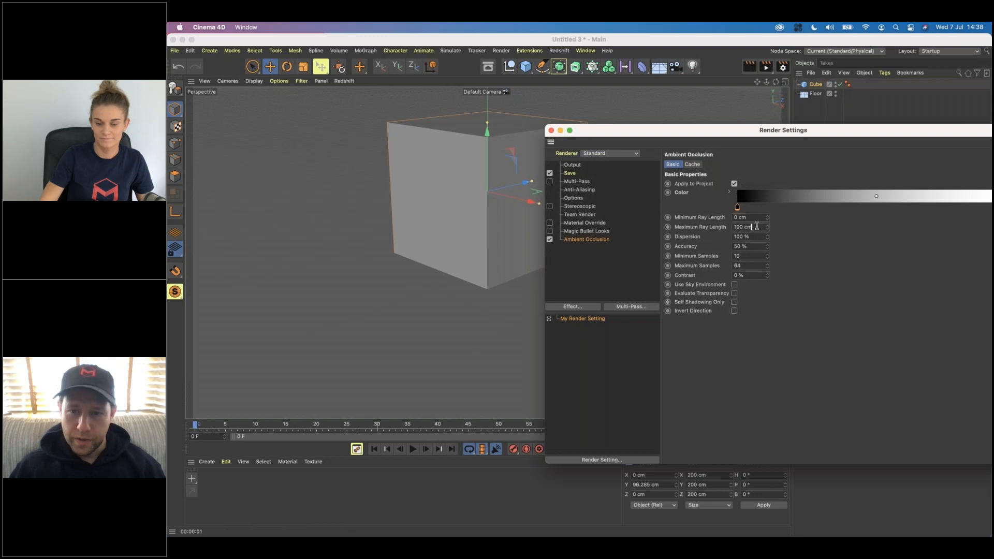
{"action": "left_click", "coordinate": [757, 215]}
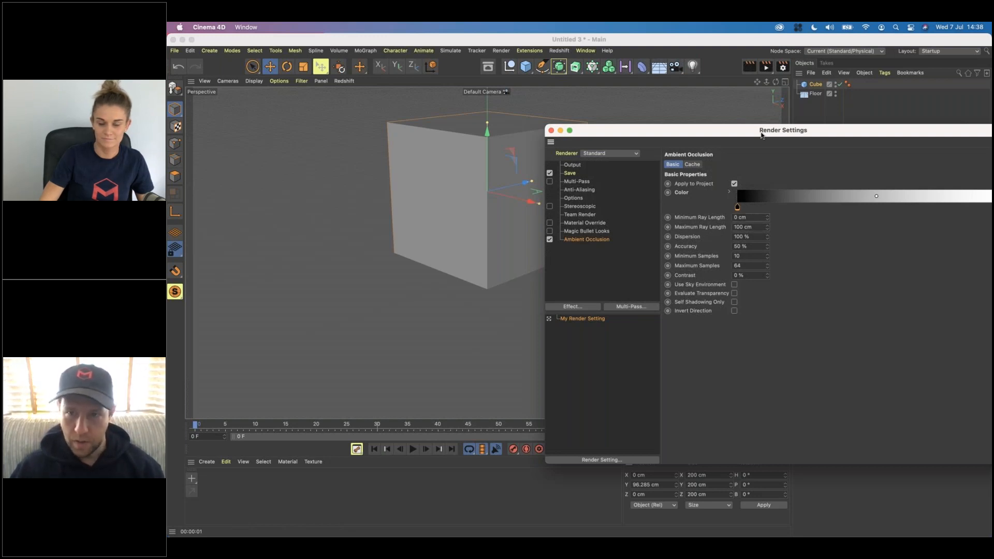
{"action": "left_click_drag", "start_coordinate": [763, 135], "coordinate": [769, 143]}
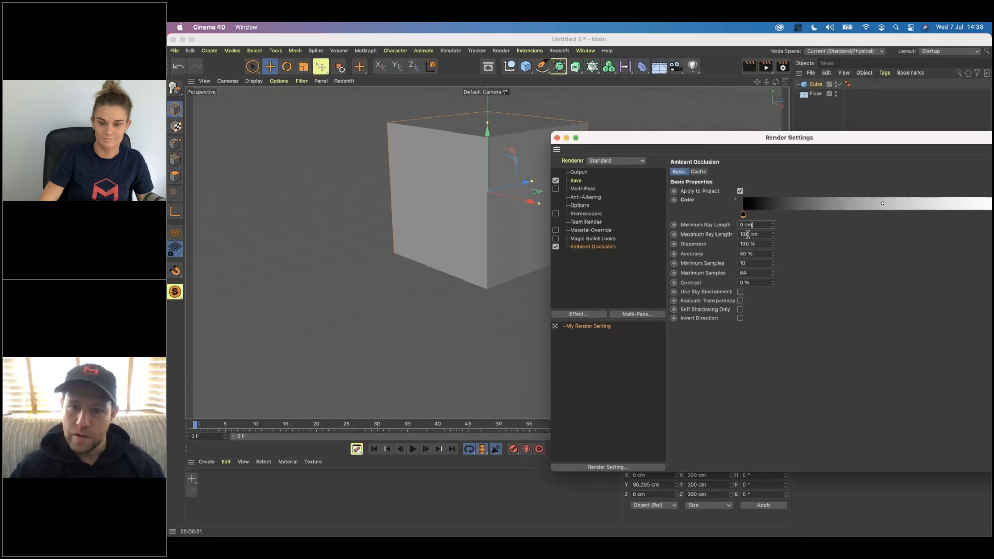
{"action": "type", "text": "0"}
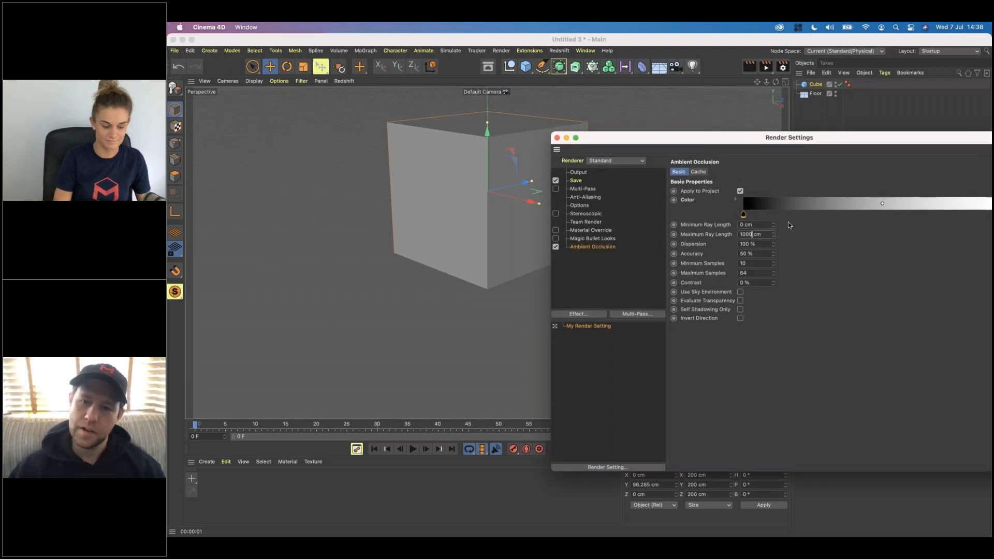
{"action": "key", "text": "Return"}
{"action": "left_click_drag", "start_coordinate": [761, 143], "coordinate": [817, 142]}
{"action": "left_click", "coordinate": [749, 66]}
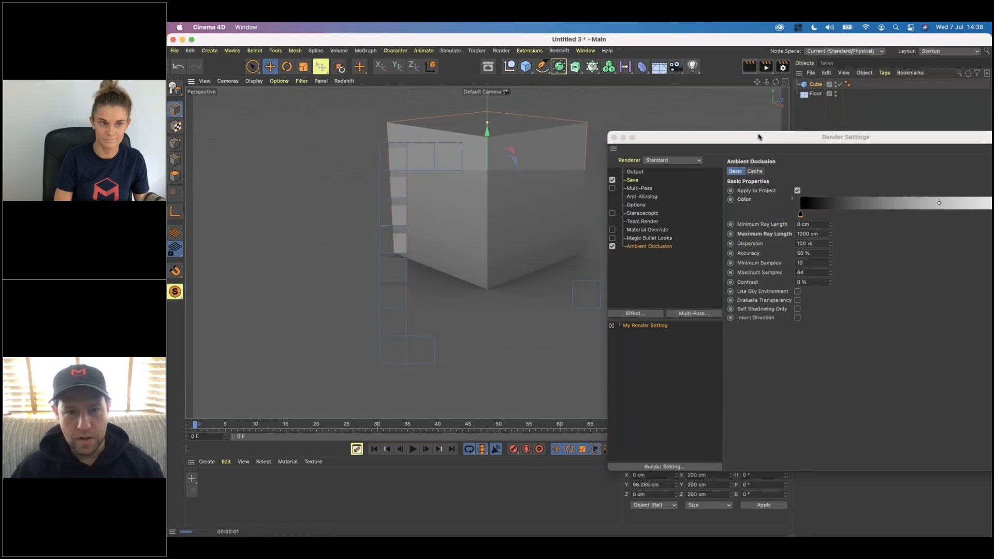
- Raise the Ambient Occlusion maximum ray length to 10000 cm and then 100000 cm, rendering the view at each value
{"action": "left_click", "coordinate": [813, 233]}
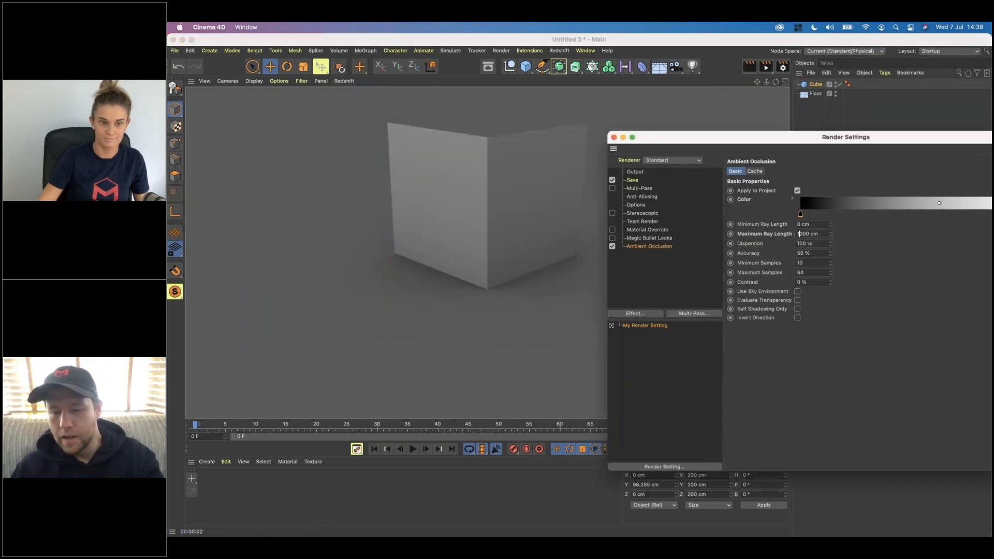
{"action": "type", "text": "0"}
{"action": "key", "text": "Return"}
{"action": "left_click", "coordinate": [749, 66]}
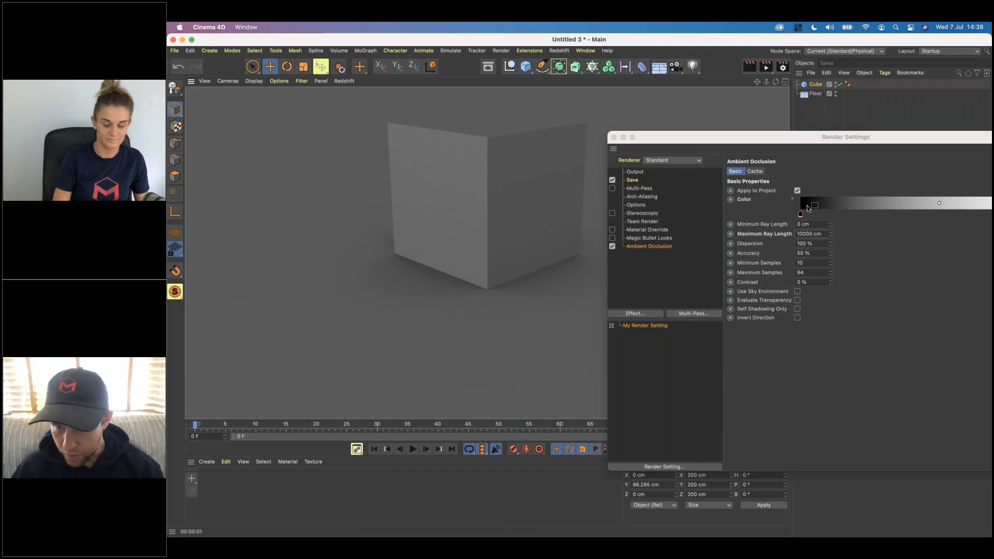
{"action": "left_click", "coordinate": [804, 236]}
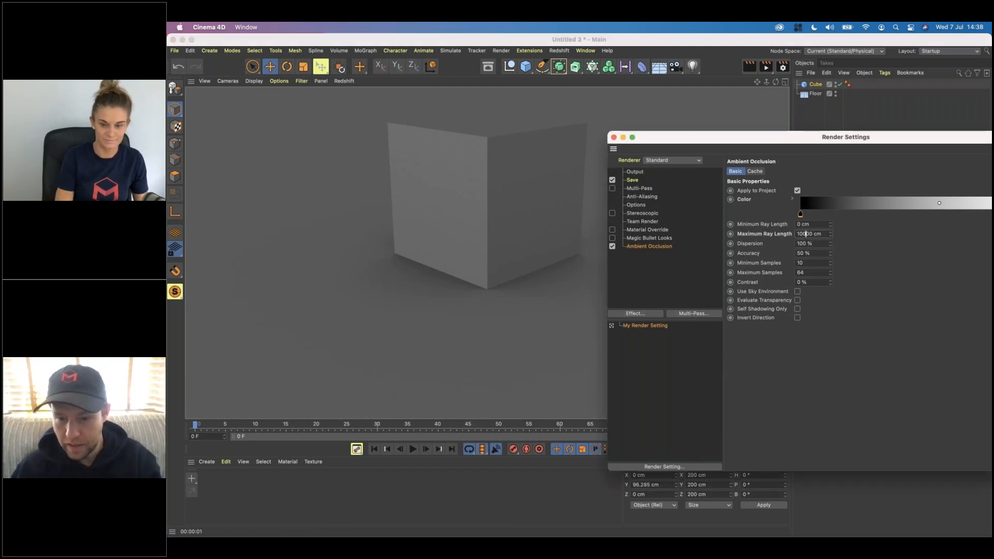
{"action": "left_click", "coordinate": [743, 68]}
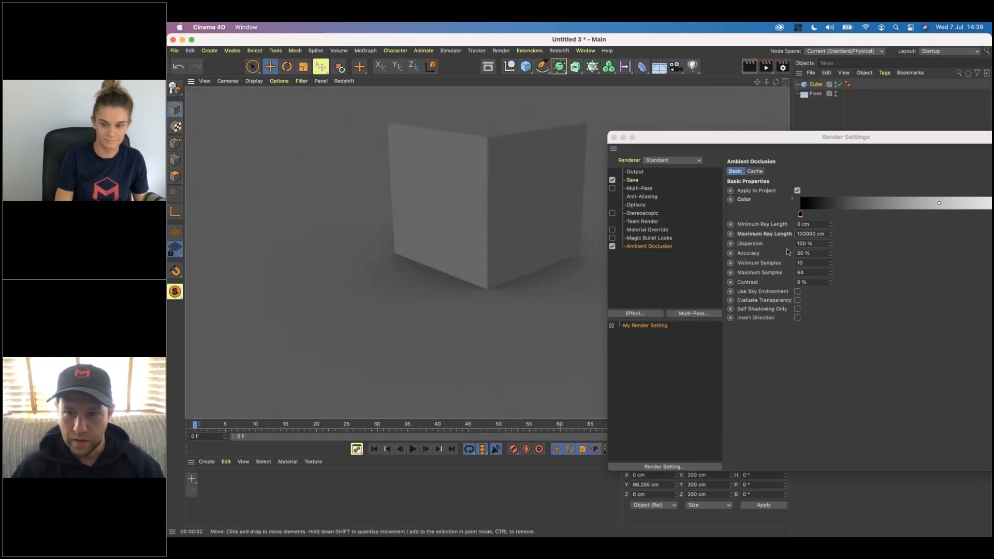
- Set the Ambient Occlusion maximum ray length back to 100 cm and render the view again
{"action": "left_click", "coordinate": [816, 233]}
{"action": "key", "text": "BackSpace"}
{"action": "key", "text": "BackSpace"}
{"action": "key", "text": "BackSpace"}
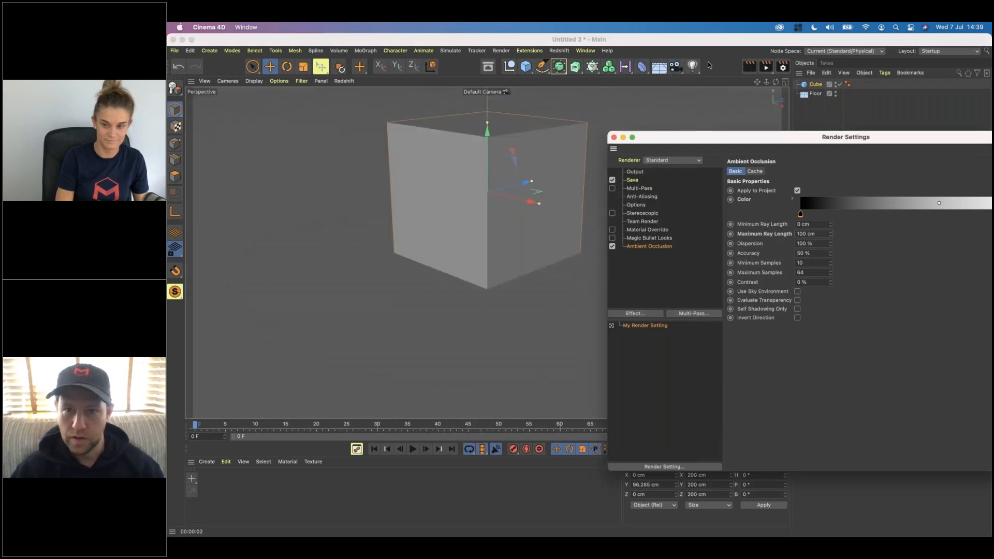
{"action": "left_click", "coordinate": [460, 147]}
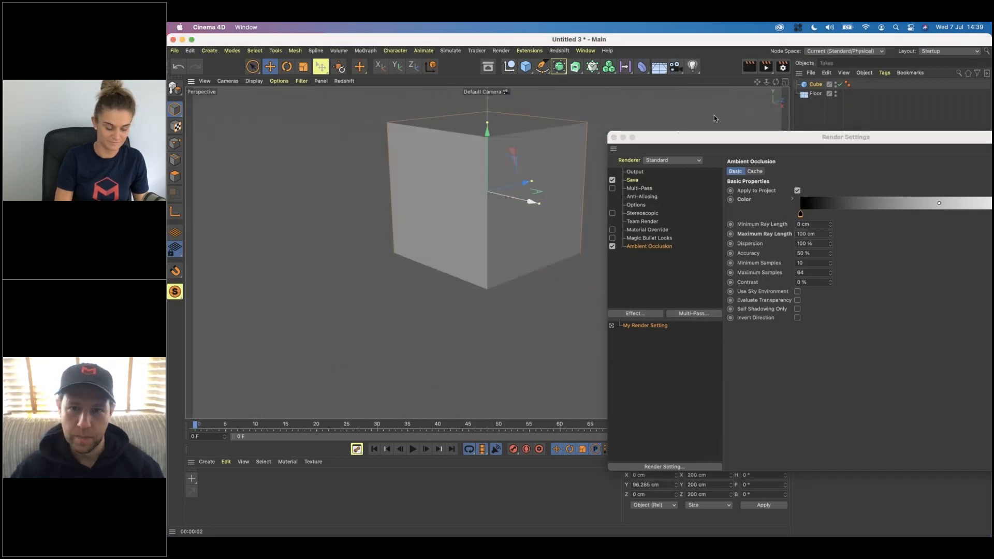
{"action": "left_click", "coordinate": [747, 71]}
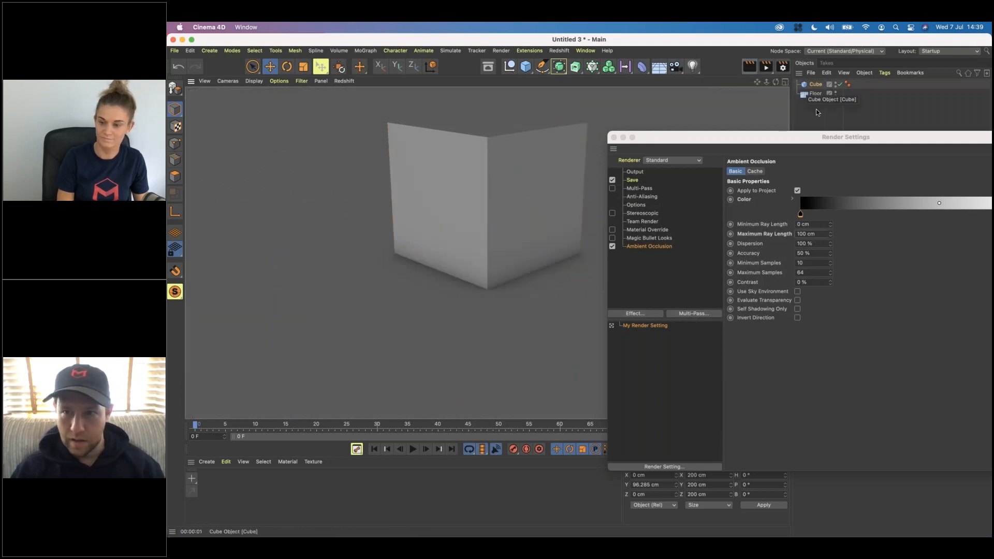
- Set the cube's size to 2 cm in X, Y and Z, and move the Render Settings window clear of the viewport
{"action": "left_click_drag", "start_coordinate": [817, 137], "coordinate": [413, 222]}
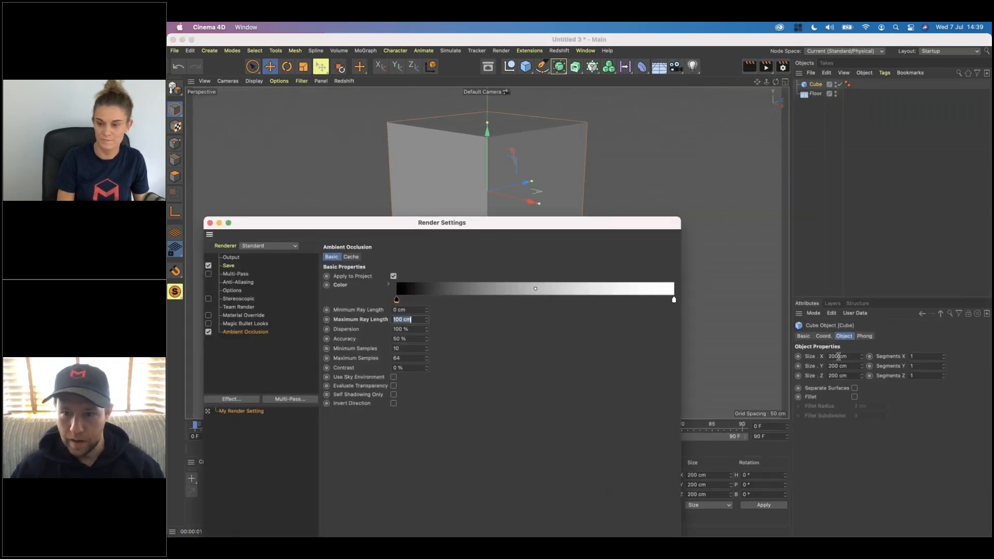
{"action": "double_click", "coordinate": [838, 356]}
{"action": "type", "text": "2"}
{"action": "key", "text": "Tab"}
{"action": "type", "text": "2"}
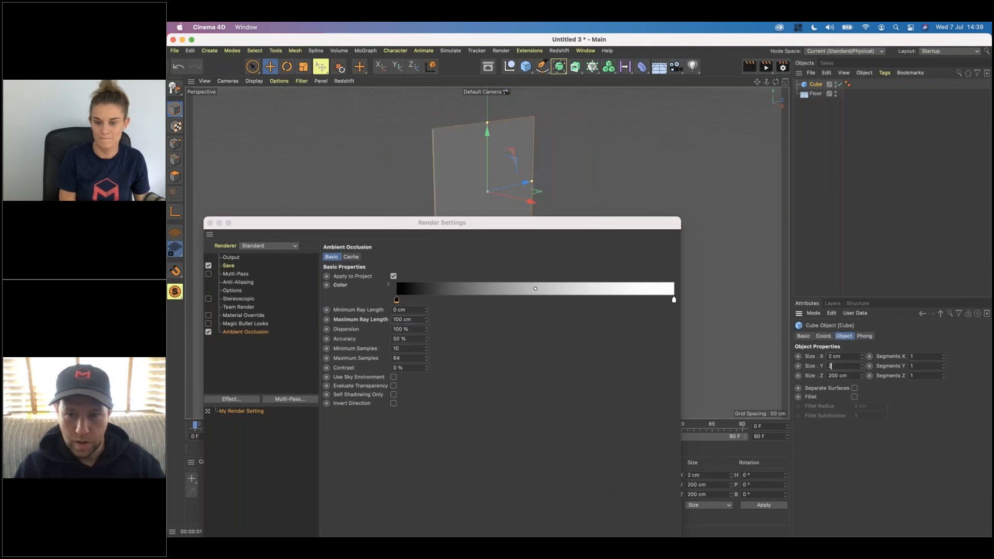
{"action": "key", "text": "Tab"}
{"action": "type", "text": "2"}
{"action": "key", "text": "Tab"}
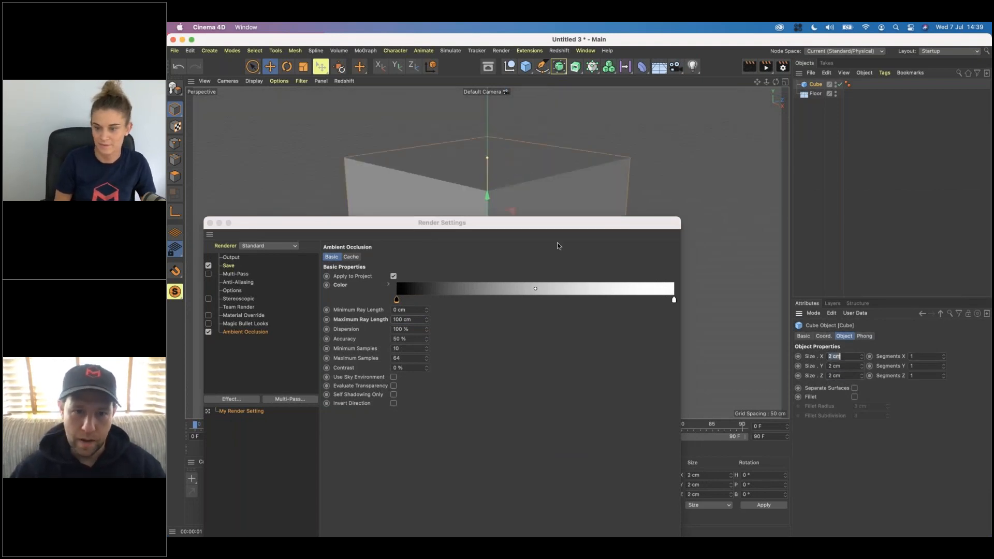
{"action": "left_click", "coordinate": [555, 223]}
{"action": "left_click_drag", "start_coordinate": [555, 218], "coordinate": [978, 194]}
{"action": "left_click_drag", "start_coordinate": [560, 224], "coordinate": [561, 245], "text": "alt"}
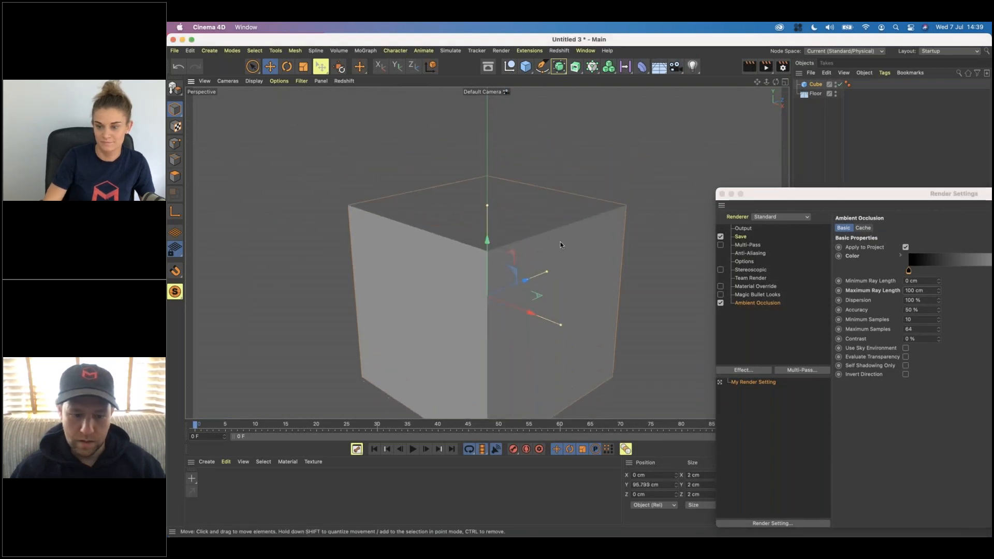
- Restrict movement to the Y axis and raise the floor to about 95.4 cm, up to the small cube
{"action": "left_click", "coordinate": [542, 303]}
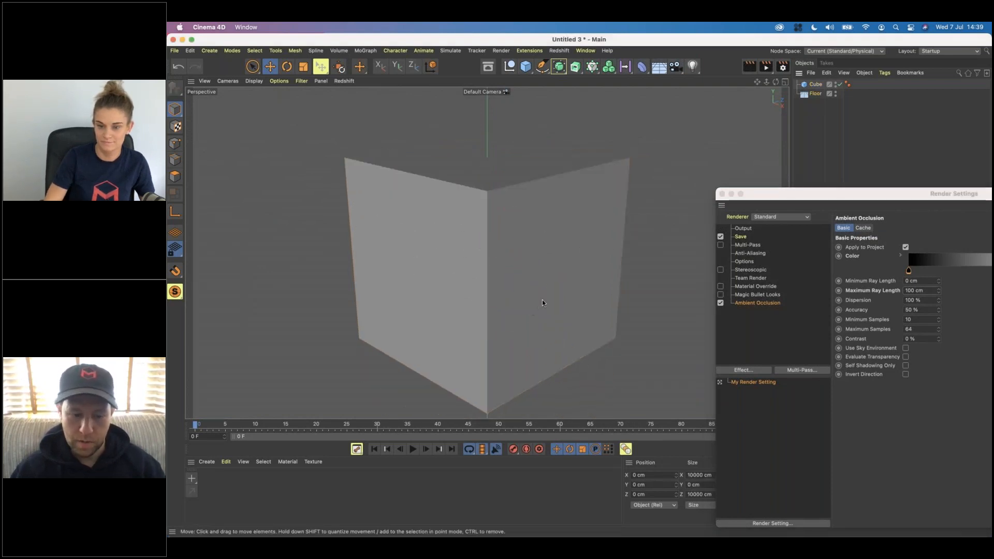
{"action": "scroll", "coordinate": [539, 291], "scroll_direction": "down", "scroll_amount": 10}
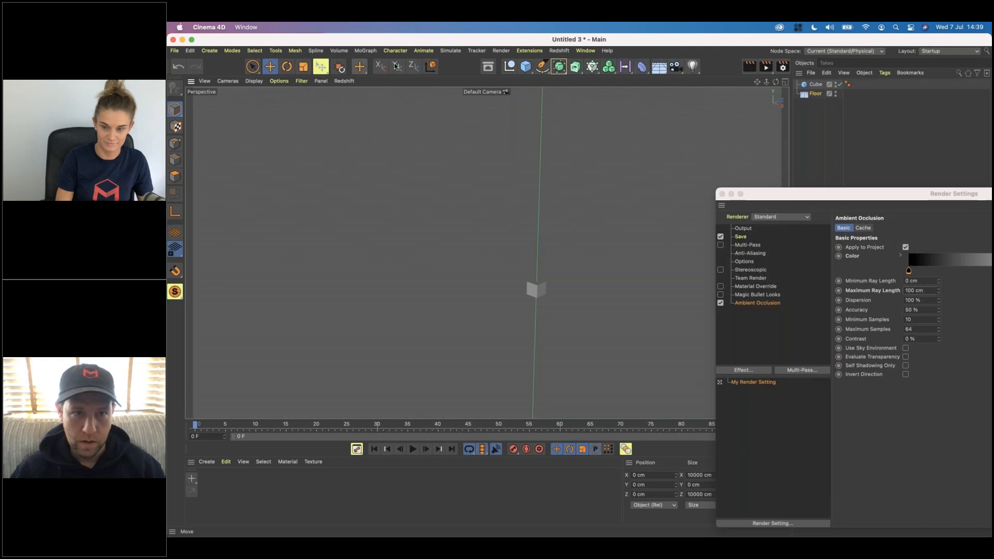
{"action": "left_click", "coordinate": [379, 66]}
{"action": "left_click", "coordinate": [414, 66]}
{"action": "left_click_drag", "start_coordinate": [470, 151], "coordinate": [478, 157]}
{"action": "left_click_drag", "start_coordinate": [533, 367], "coordinate": [527, 242]}
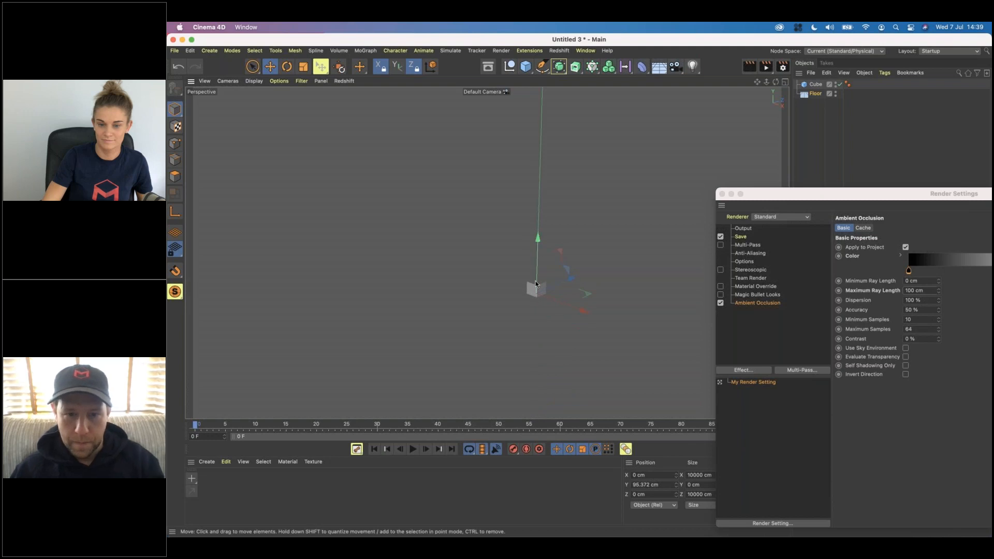
- Render the view of the 2 cm cube on the raised floor to examine its ambient occlusion shading
{"action": "key", "text": "o"}
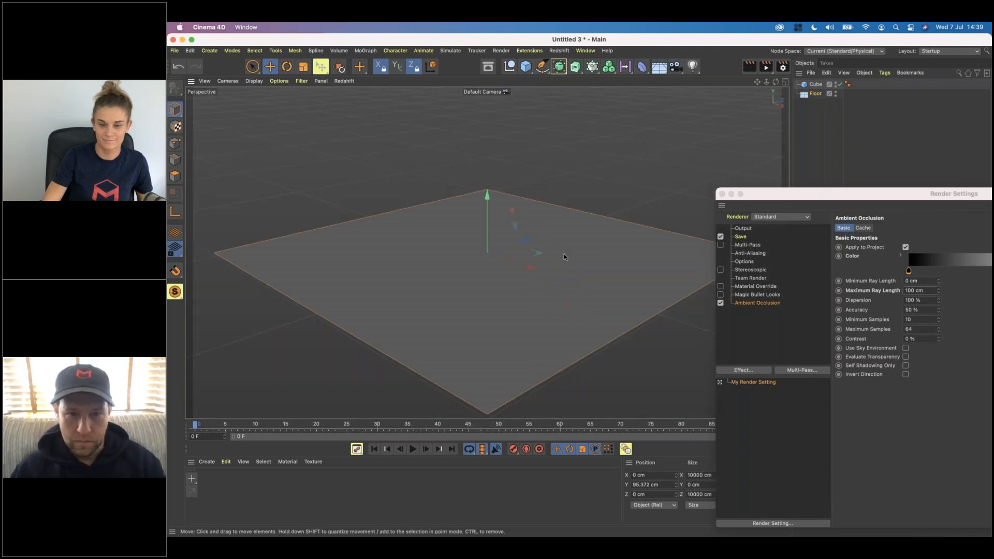
{"action": "key", "text": "h"}
{"action": "left_click", "coordinate": [749, 66]}
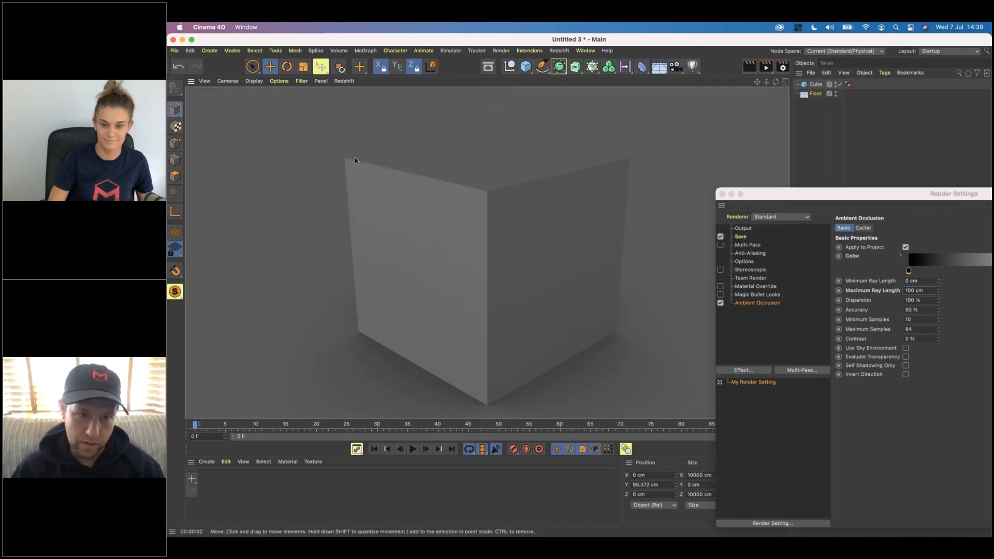
- Set the Ambient Occlusion maximum ray length to 1 cm and render the view
{"action": "left_click_drag", "start_coordinate": [843, 194], "coordinate": [693, 169]}
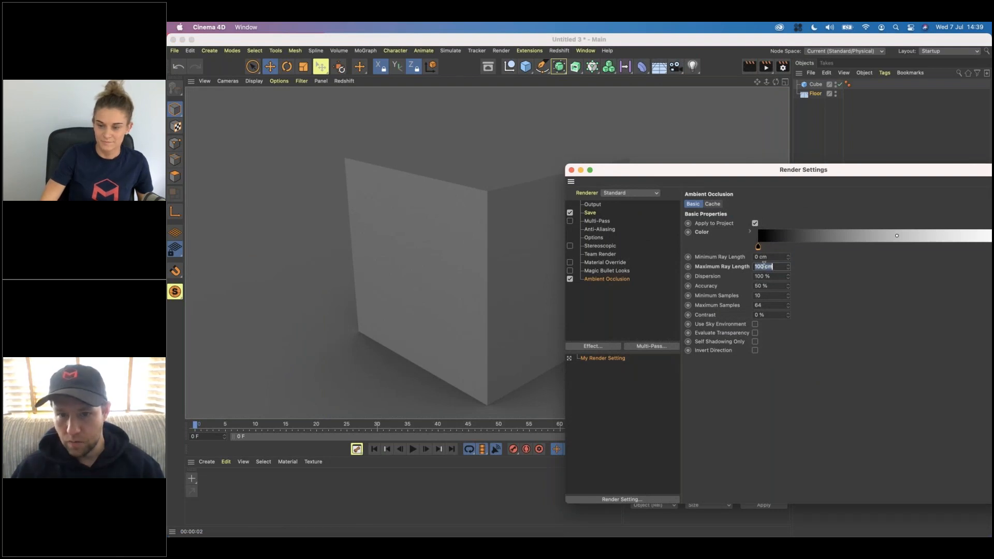
{"action": "left_click", "coordinate": [758, 267]}
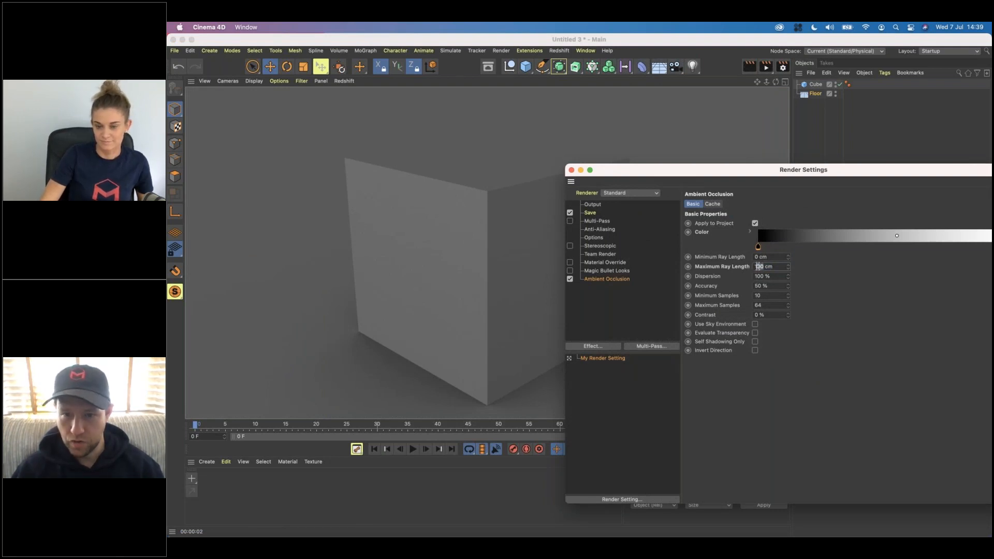
{"action": "key", "text": "Delete"}
{"action": "key", "text": "Delete"}
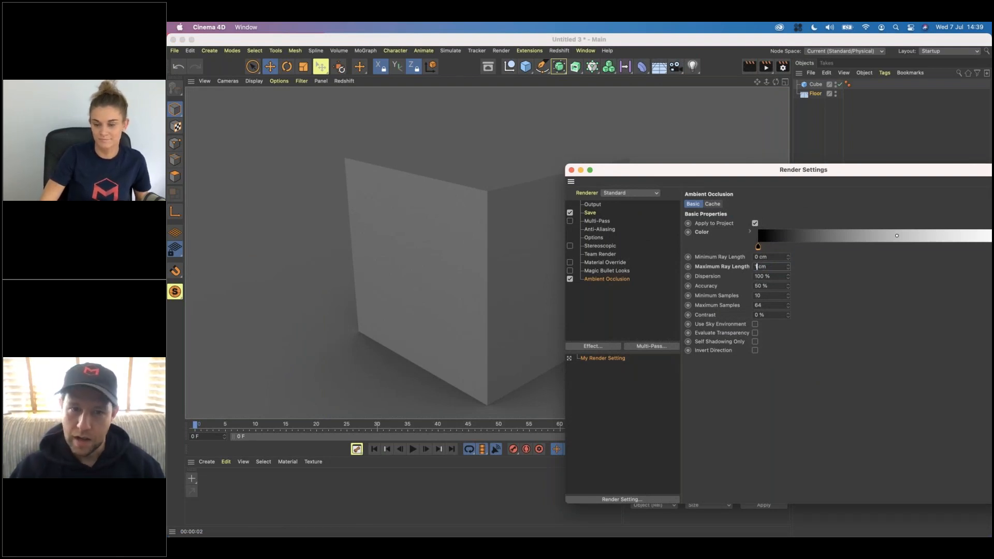
{"action": "left_click", "coordinate": [750, 67]}
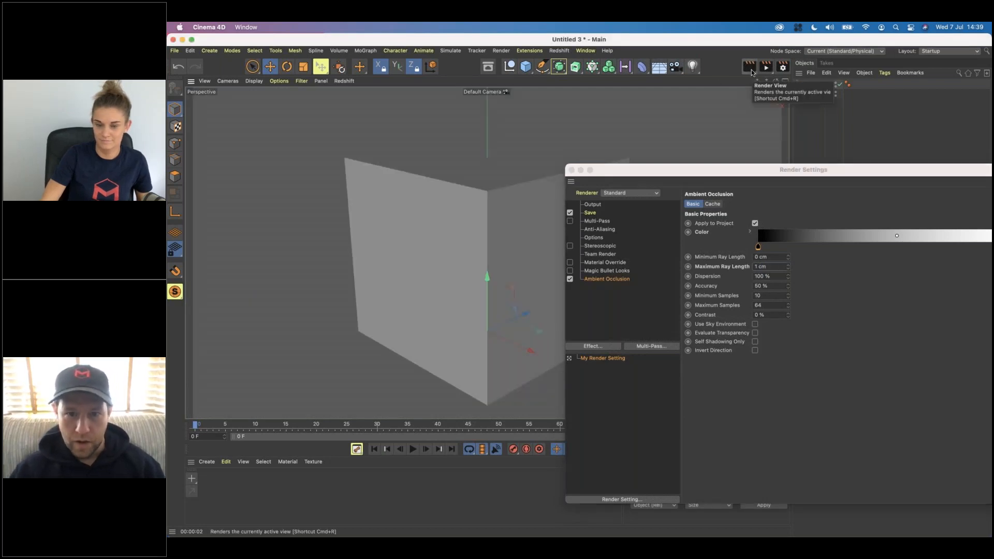
{"action": "left_click", "coordinate": [751, 70]}
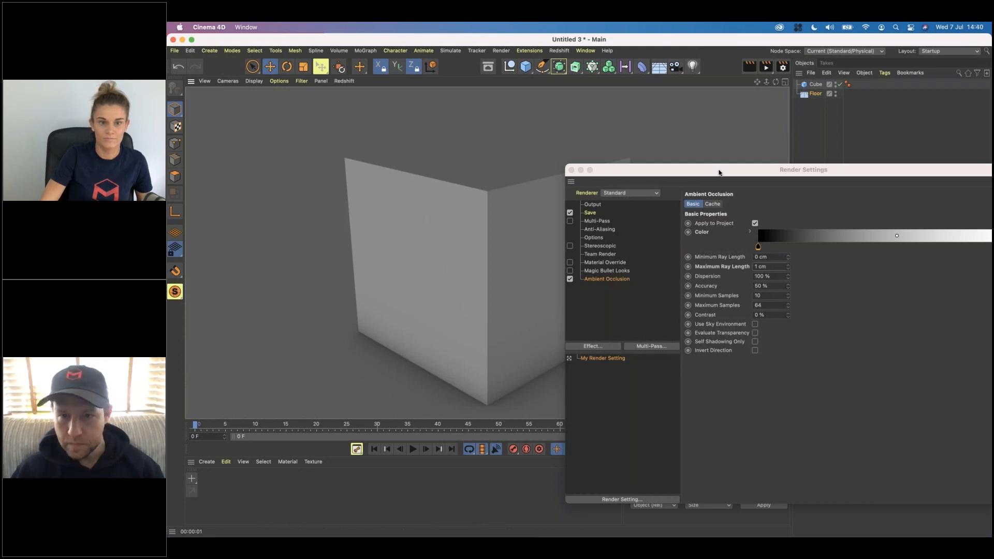
- Enable Self Shadowing Only for the Ambient Occlusion effect and render the view
{"action": "left_click_drag", "start_coordinate": [720, 169], "coordinate": [775, 171]}
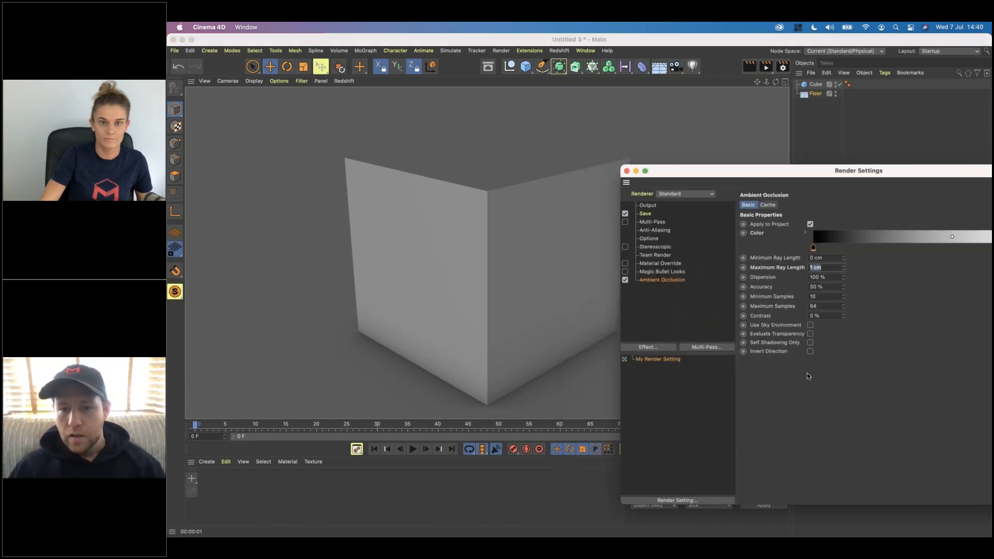
{"action": "left_click", "coordinate": [810, 342]}
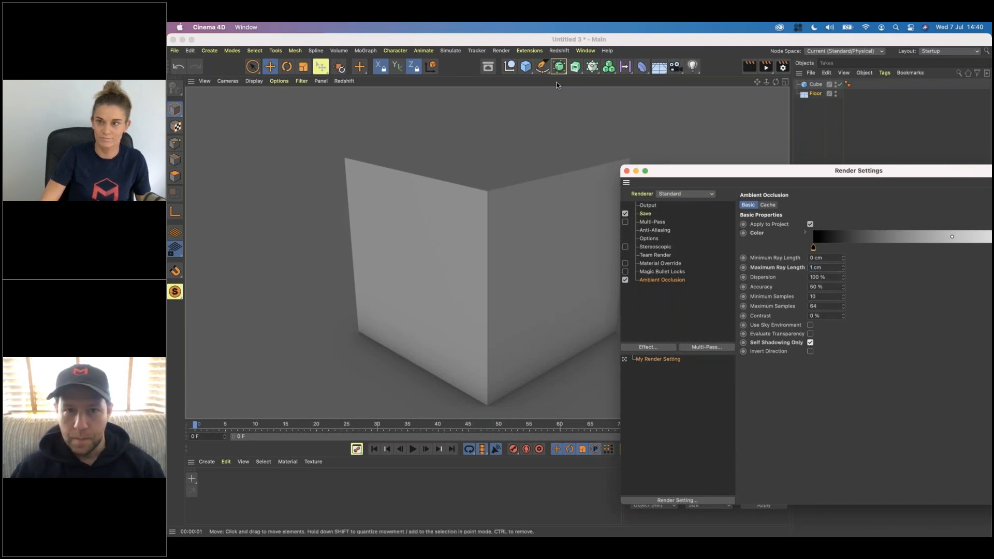
{"action": "left_click", "coordinate": [749, 66]}
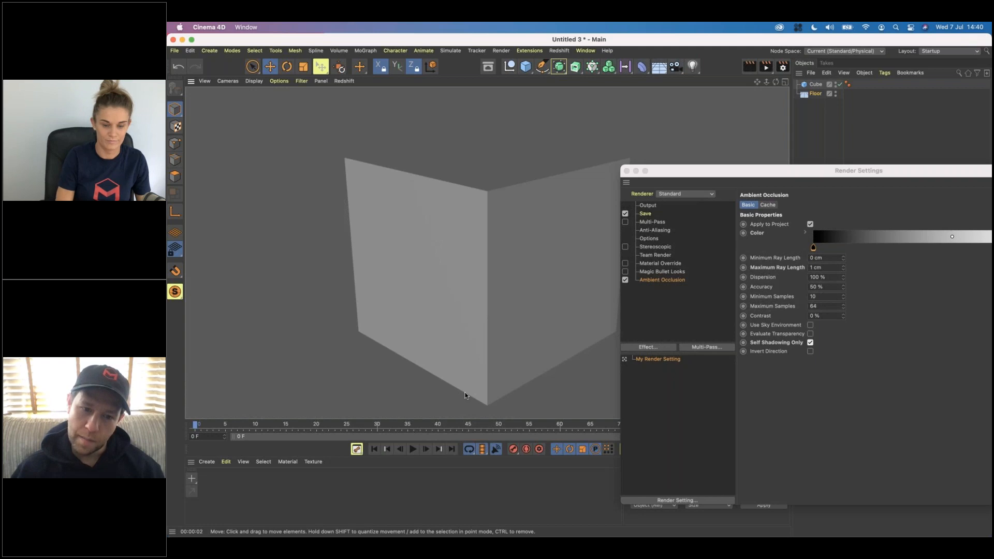
- Convert the cube to an editable object and select all its faces in polygon mode
{"action": "left_click", "coordinate": [435, 291]}
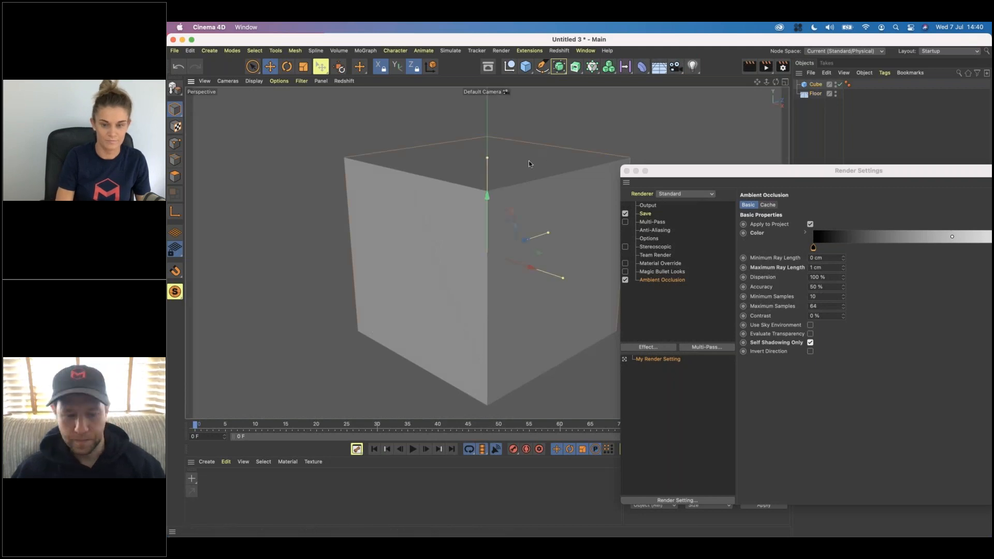
{"action": "left_click", "coordinate": [175, 178]}
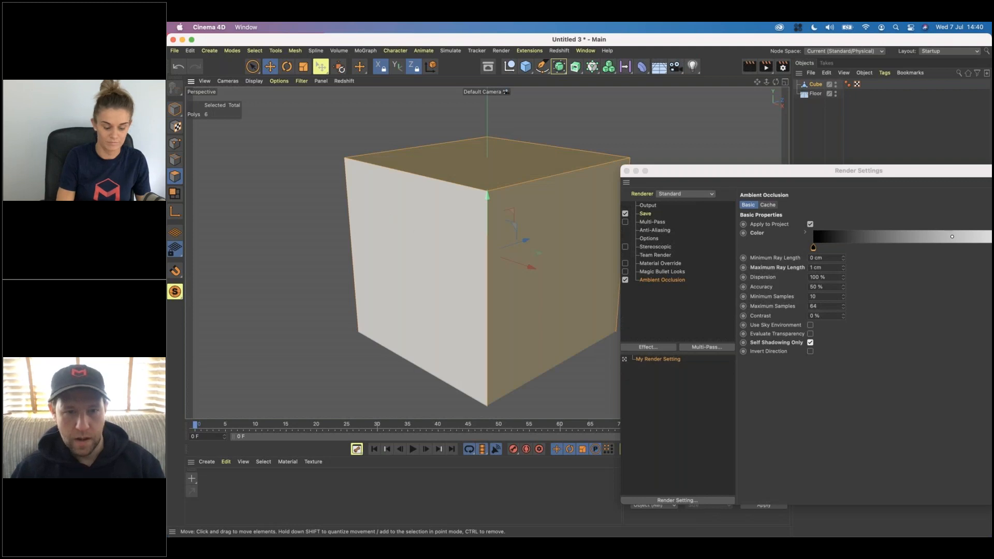
{"action": "key", "text": "m"}
{"action": "key", "text": "e"}
{"action": "key", "text": "m"}
{"action": "key", "text": "i"}
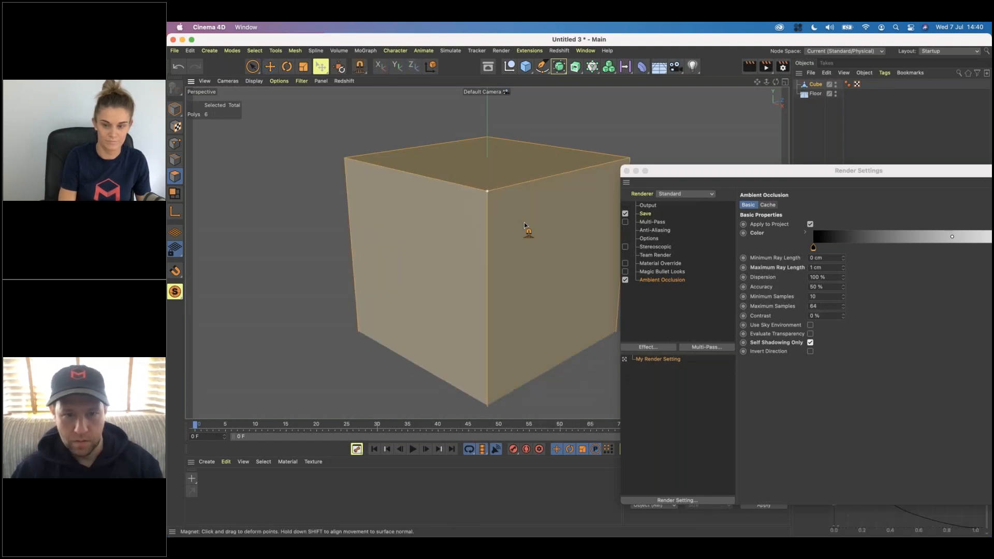
- Inset and extrude all of the cube's faces inward to form nested square recesses, and render the view
{"action": "key", "text": "i"}
{"action": "left_click_drag", "start_coordinate": [524, 222], "coordinate": [558, 213]}
{"action": "key", "text": "d"}
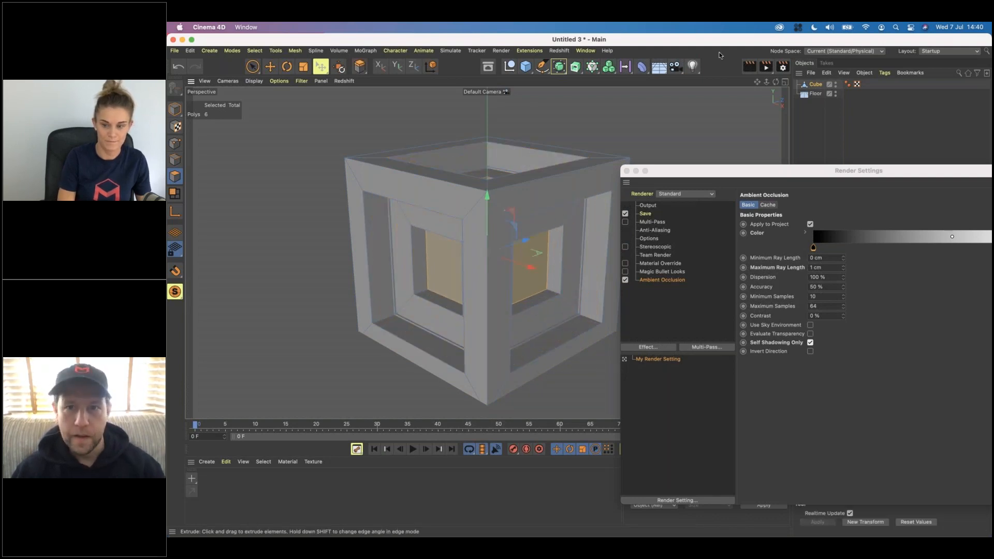
{"action": "left_click", "coordinate": [747, 72]}
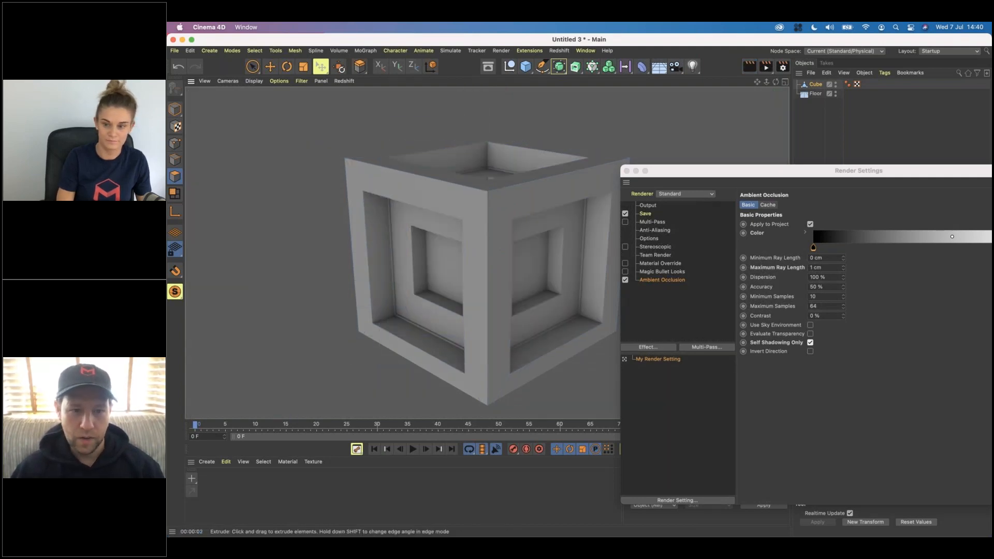
- Disable Self Shadowing Only for Ambient Occlusion, render the view, and move the Render Settings window clear of the cube
{"action": "left_click", "coordinate": [810, 344]}
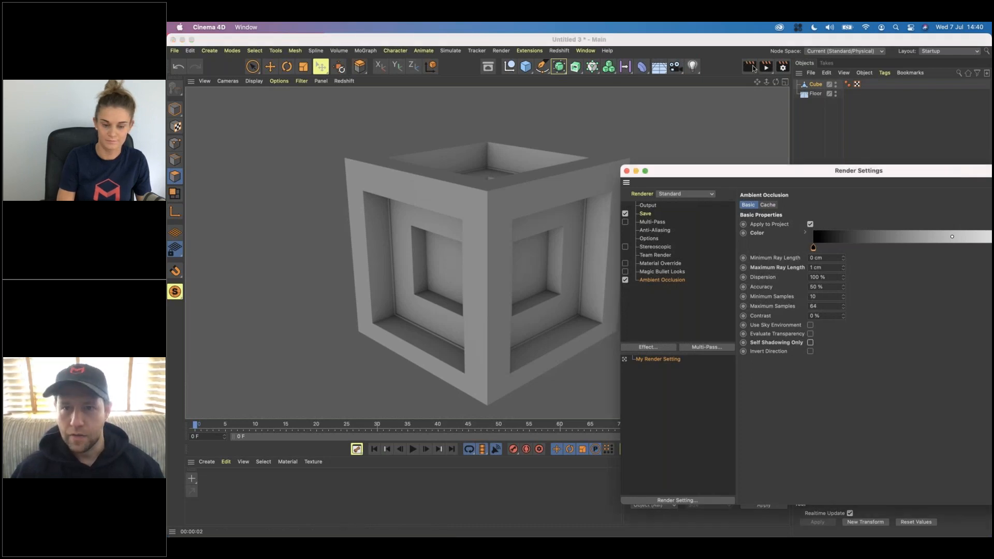
{"action": "left_click", "coordinate": [488, 356]}
{"action": "key", "text": "super+r"}
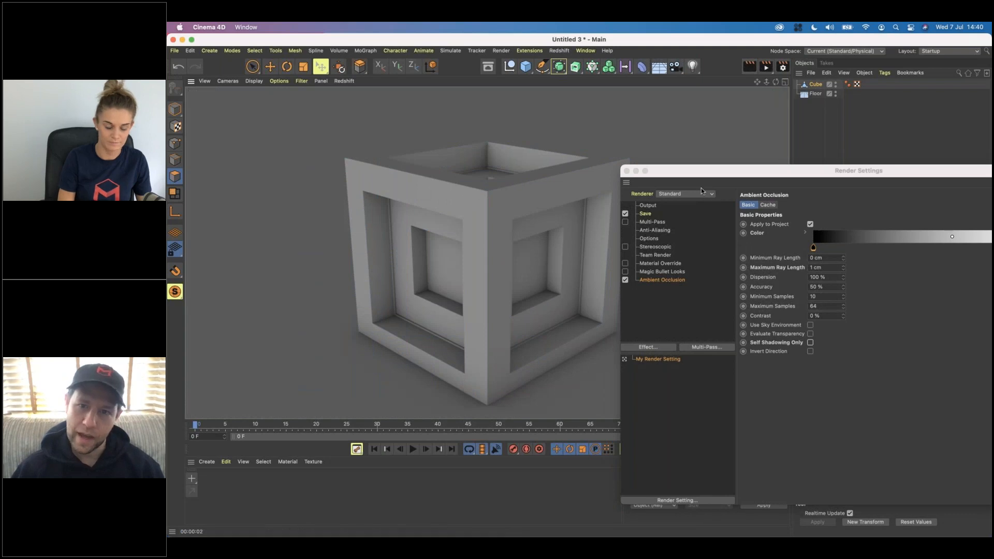
{"action": "left_click_drag", "start_coordinate": [781, 170], "coordinate": [874, 143]}
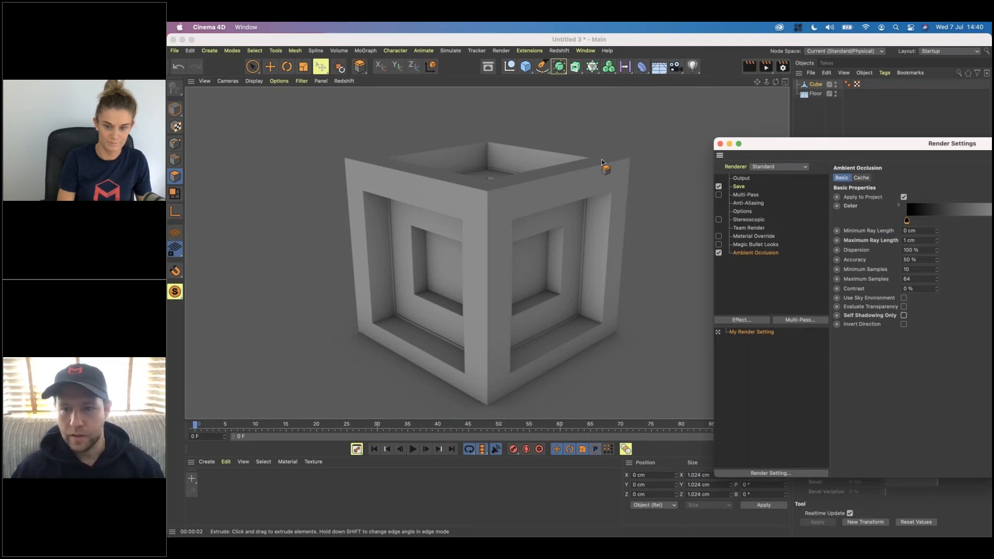
- Add the Global Illumination effect to the render settings and render the view
{"action": "left_click_drag", "start_coordinate": [851, 144], "coordinate": [571, 95]}
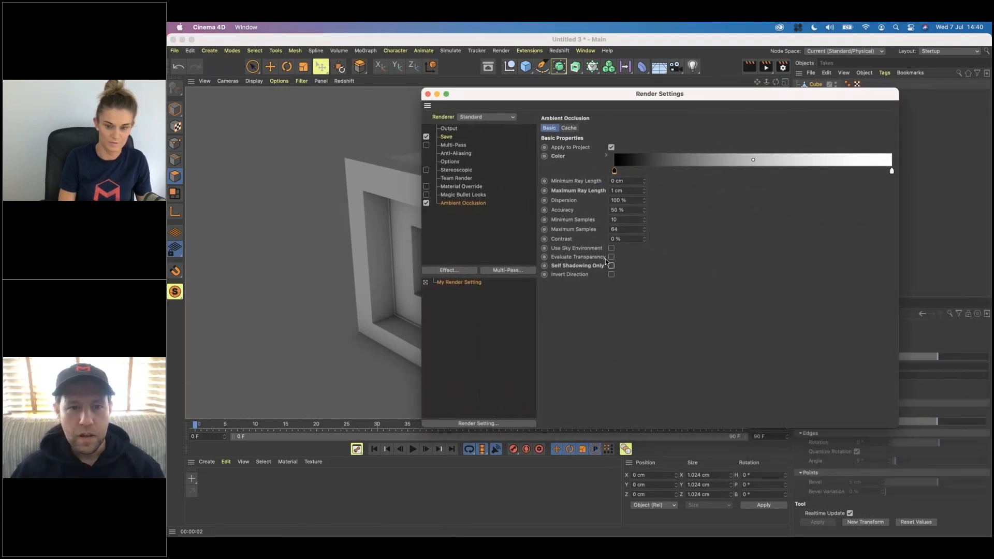
{"action": "left_click", "coordinate": [466, 271]}
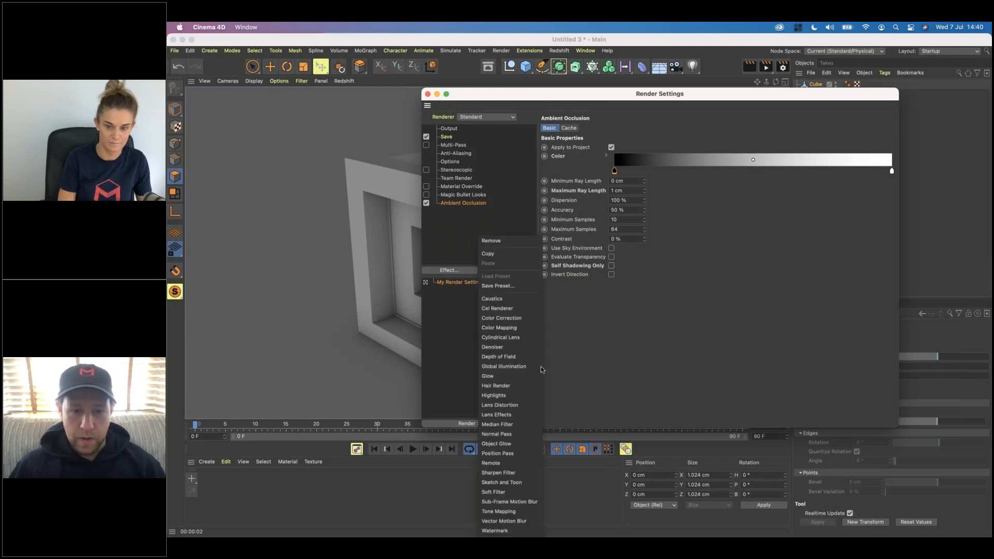
{"action": "left_click", "coordinate": [526, 367]}
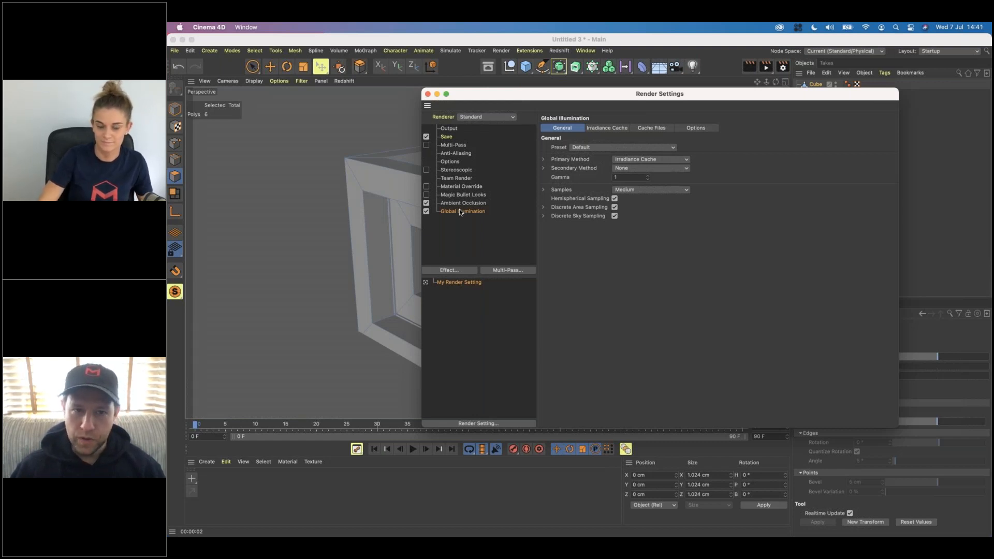
{"action": "left_click_drag", "start_coordinate": [677, 97], "coordinate": [958, 95]}
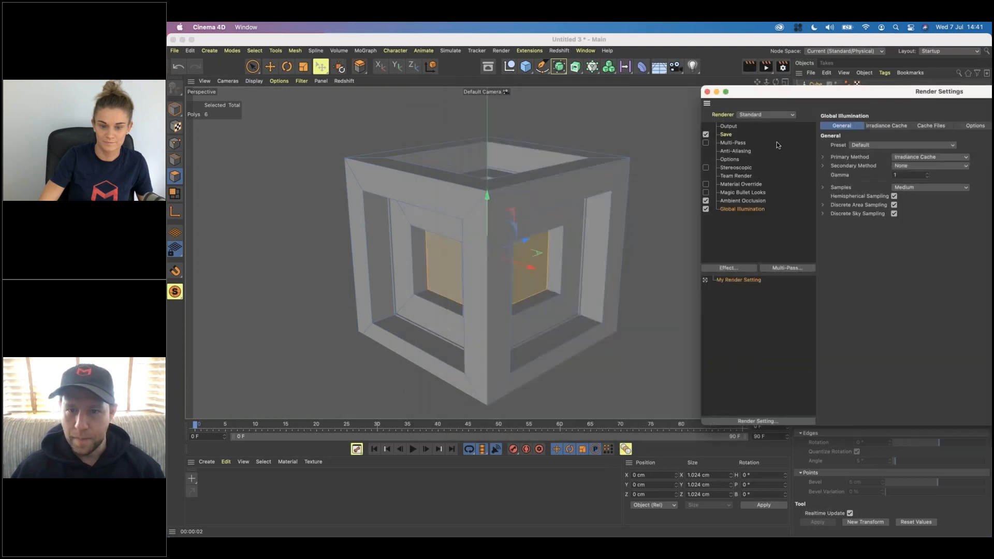
{"action": "left_click", "coordinate": [750, 69]}
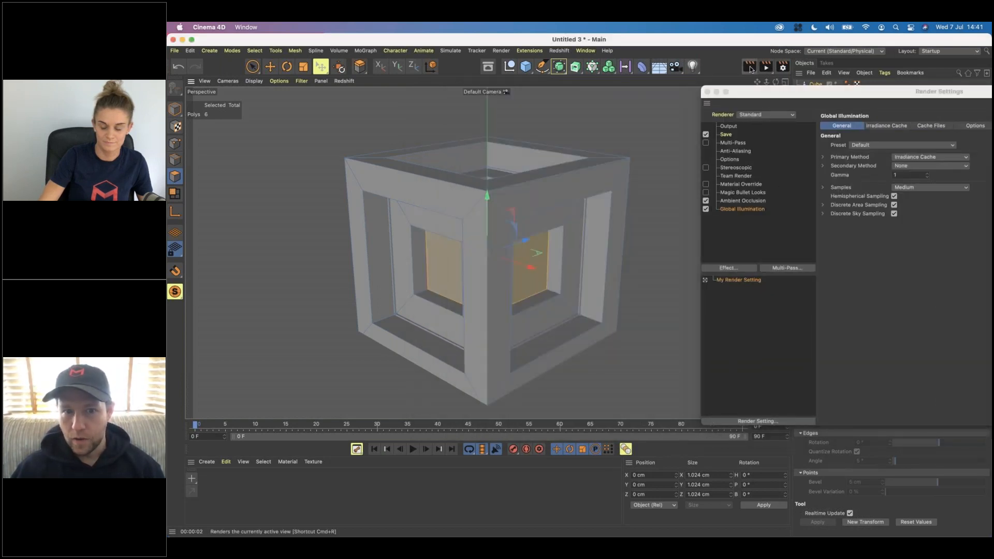
{"action": "left_click", "coordinate": [751, 69]}
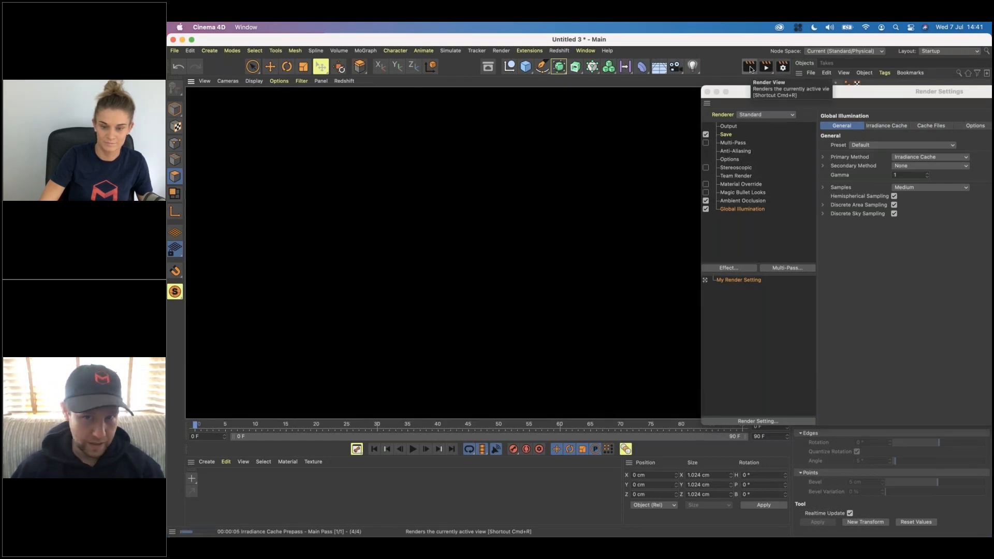
- Add a Sky object to light the scene and render the view
{"action": "left_click", "coordinate": [656, 70]}
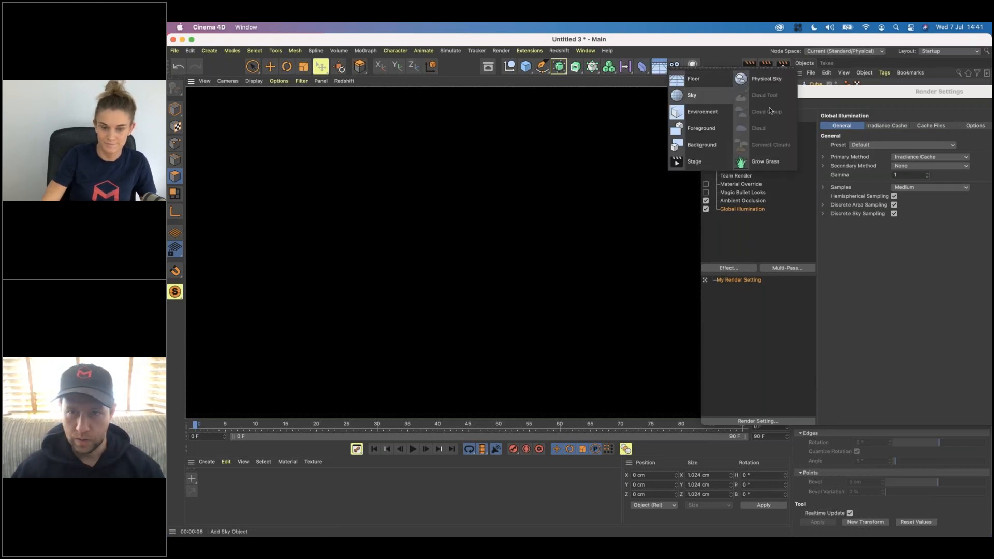
{"action": "left_click", "coordinate": [684, 101]}
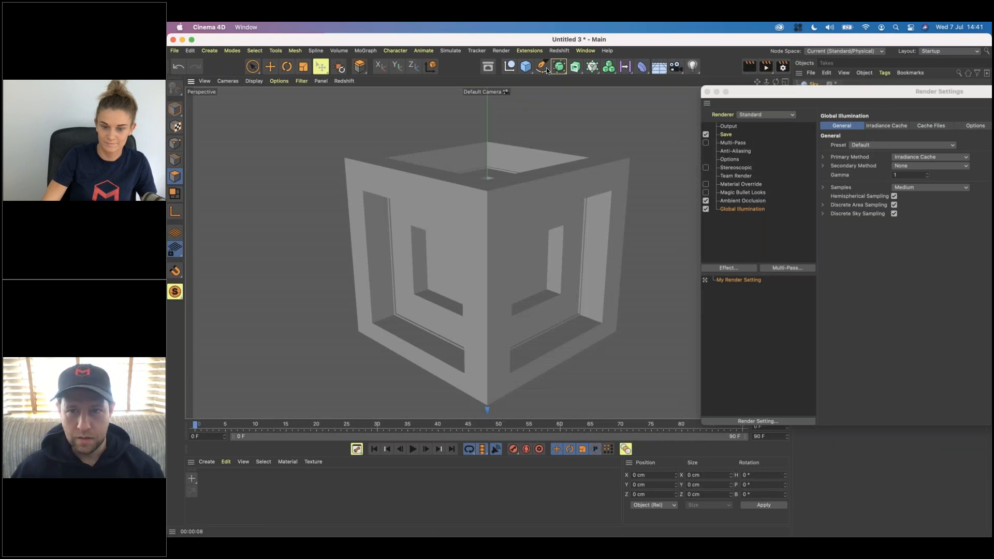
{"action": "left_click", "coordinate": [749, 67]}
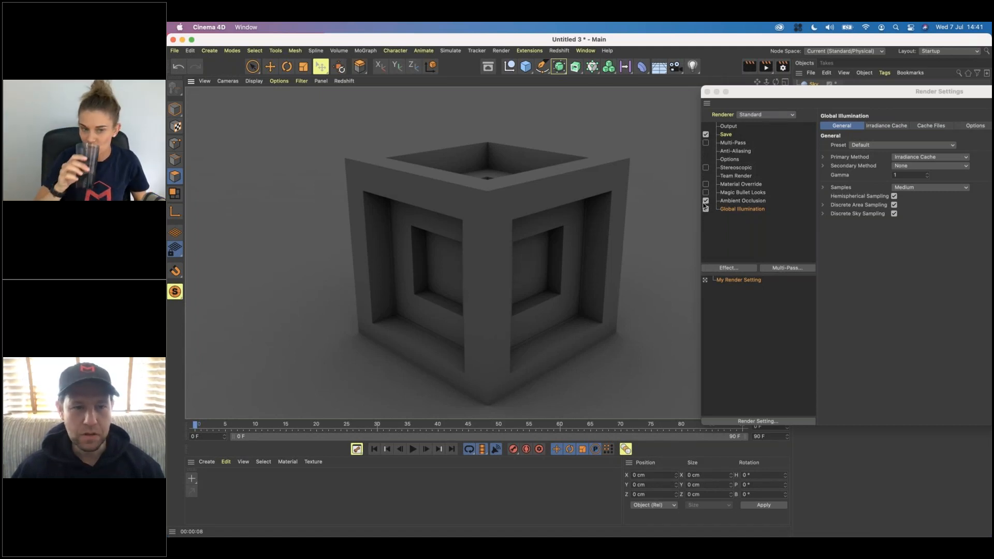
- Try the Interior - High and Object Visualization - Preview presets for Global Illumination
{"action": "left_click_drag", "start_coordinate": [853, 94], "coordinate": [610, 101]}
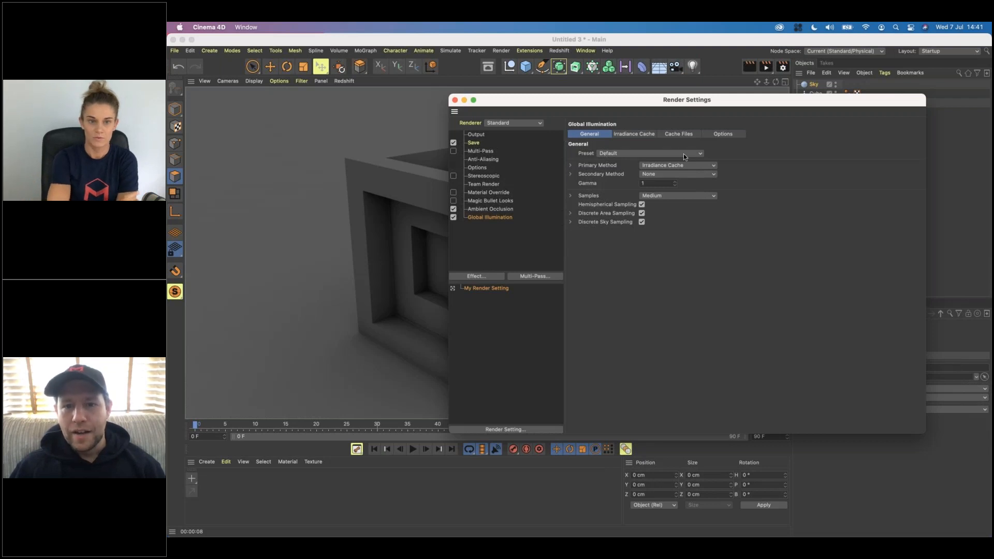
{"action": "left_click", "coordinate": [699, 155]}
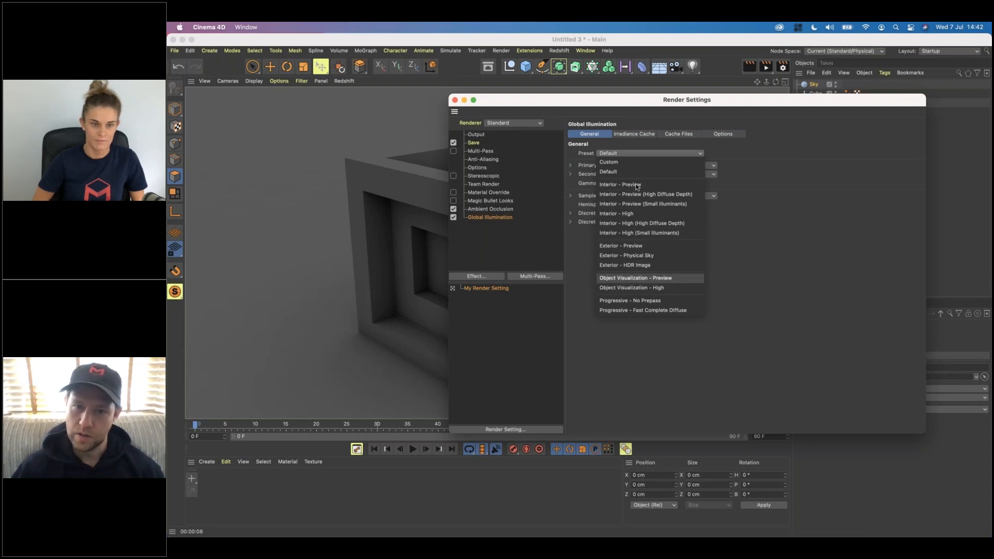
{"action": "left_click", "coordinate": [642, 214]}
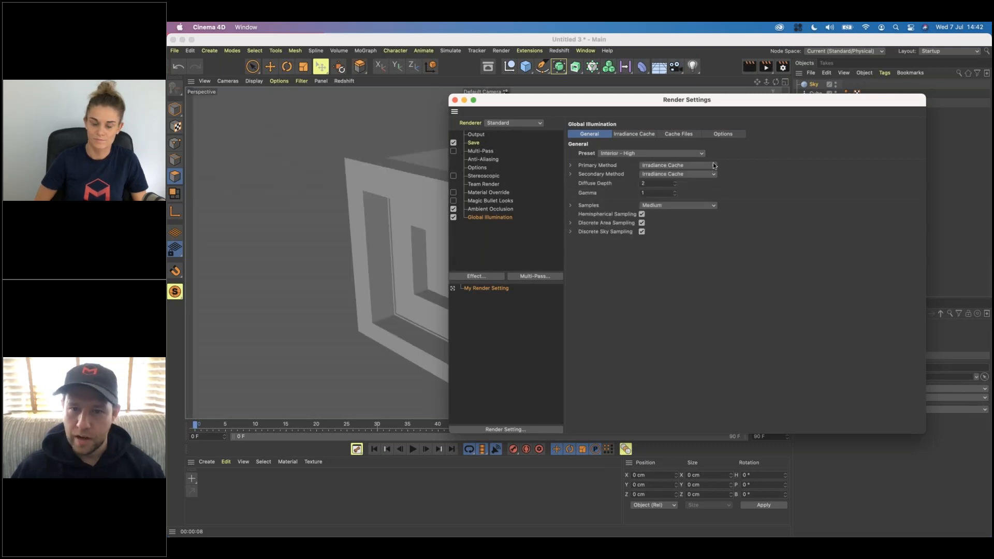
{"action": "left_click", "coordinate": [687, 153]}
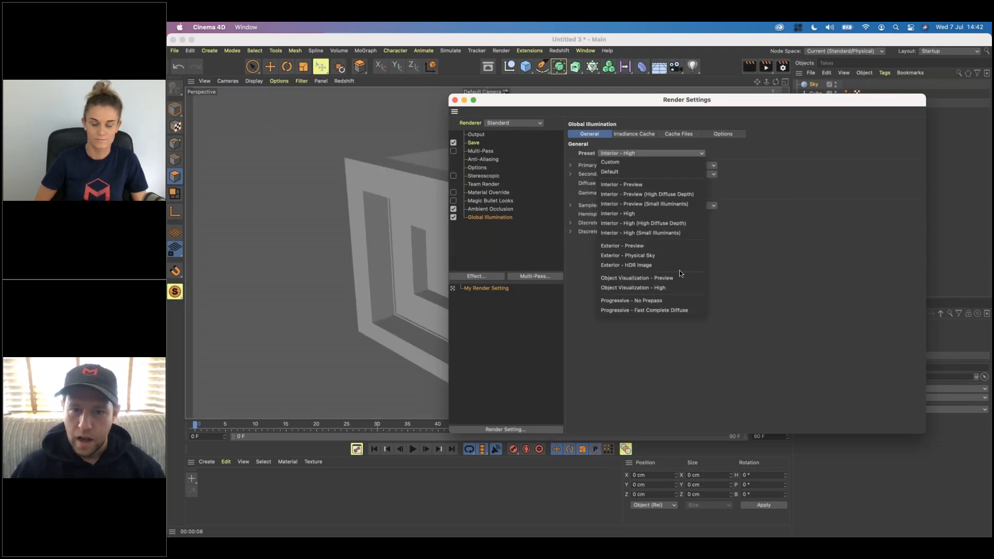
{"action": "left_click", "coordinate": [671, 281]}
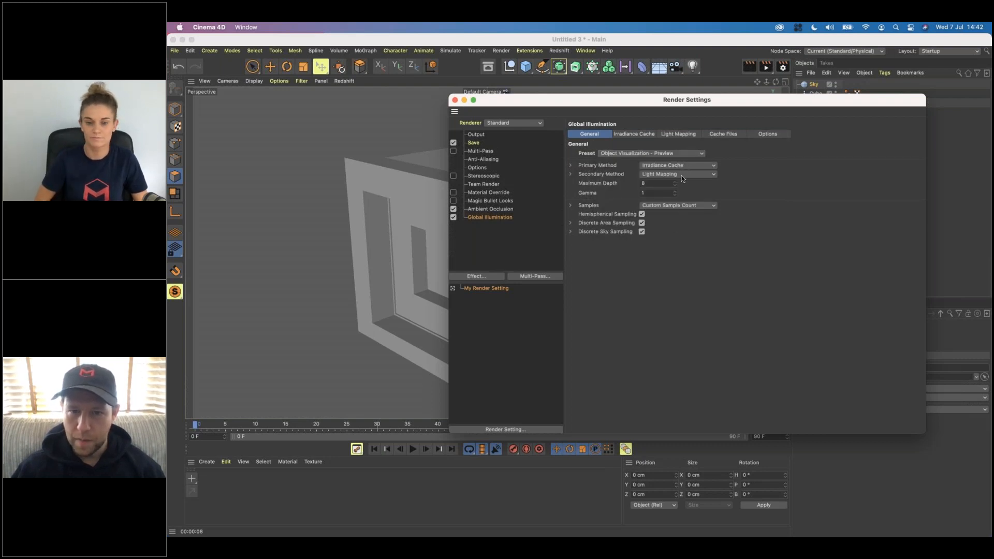
- Expand the primary and secondary method options and examine the Irradiance Cache and Light Mapping settings
{"action": "left_click", "coordinate": [571, 174]}
{"action": "left_click", "coordinate": [571, 166]}
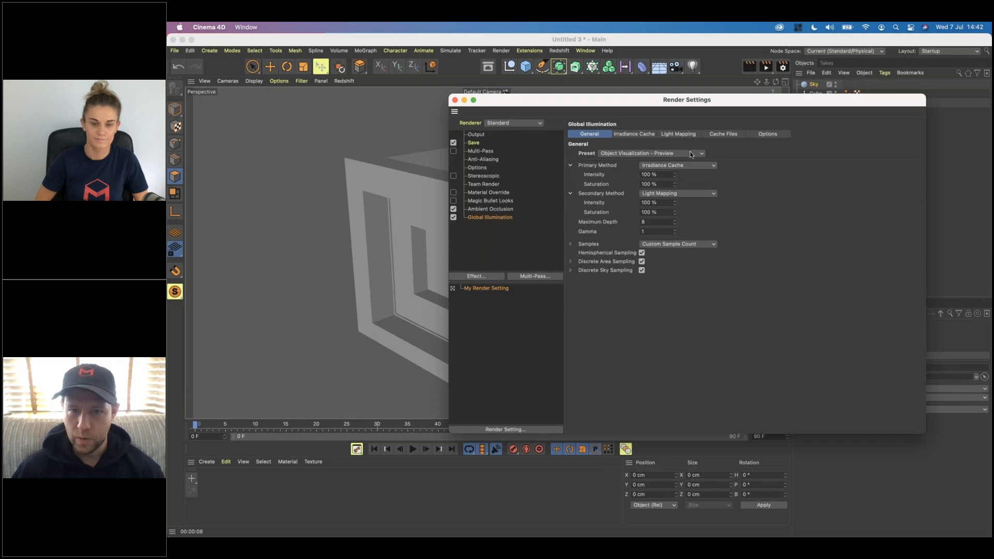
{"action": "left_click", "coordinate": [645, 133]}
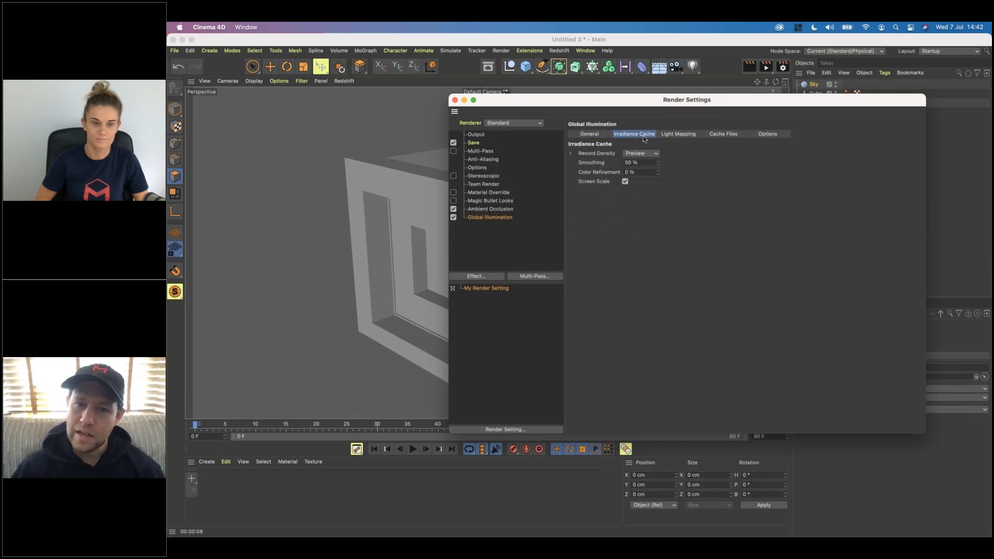
{"action": "left_click", "coordinate": [668, 135]}
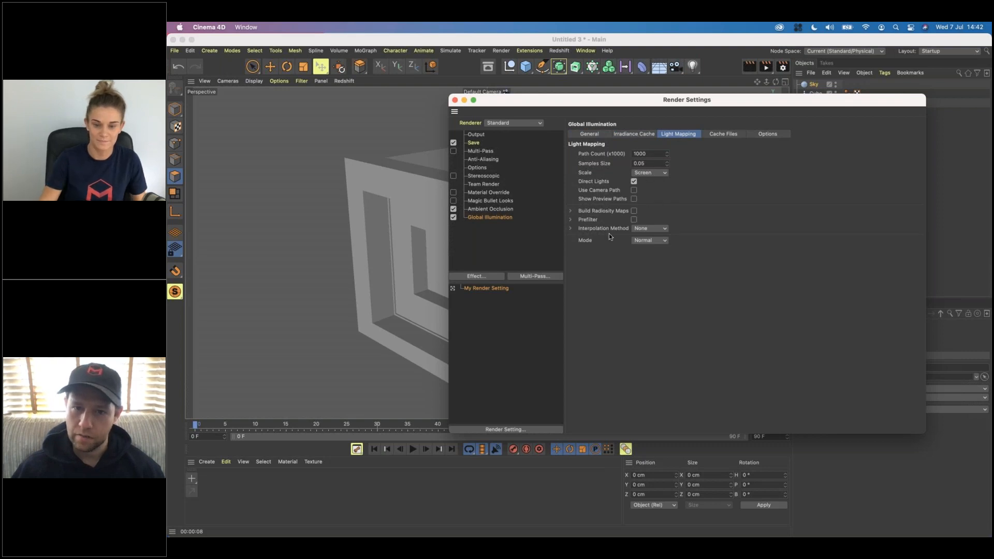
{"action": "left_click", "coordinate": [651, 136]}
{"action": "left_click", "coordinate": [590, 134]}
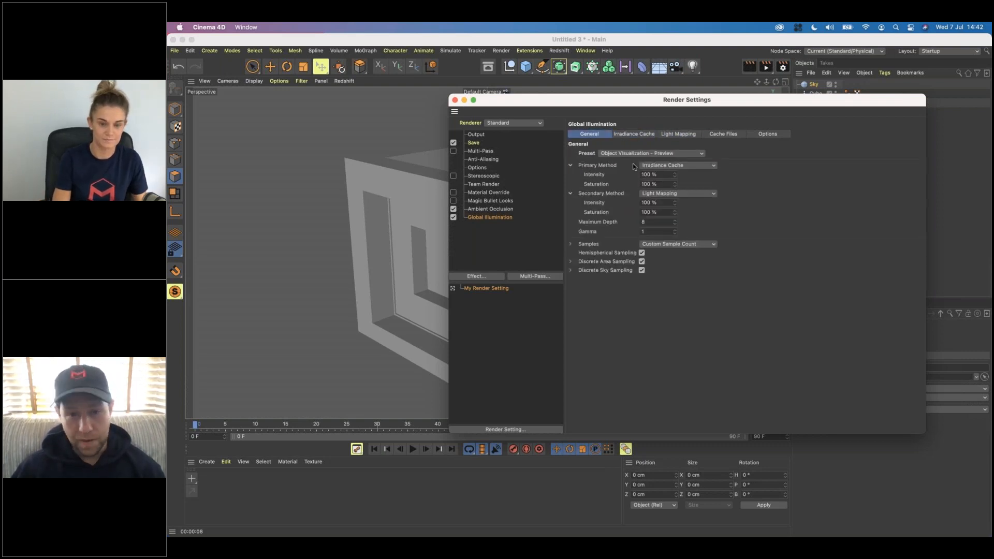
- Try the Exterior - HDR Image preset and set the Global Illumination preset to Exterior - Preview
{"action": "left_click", "coordinate": [701, 155]}
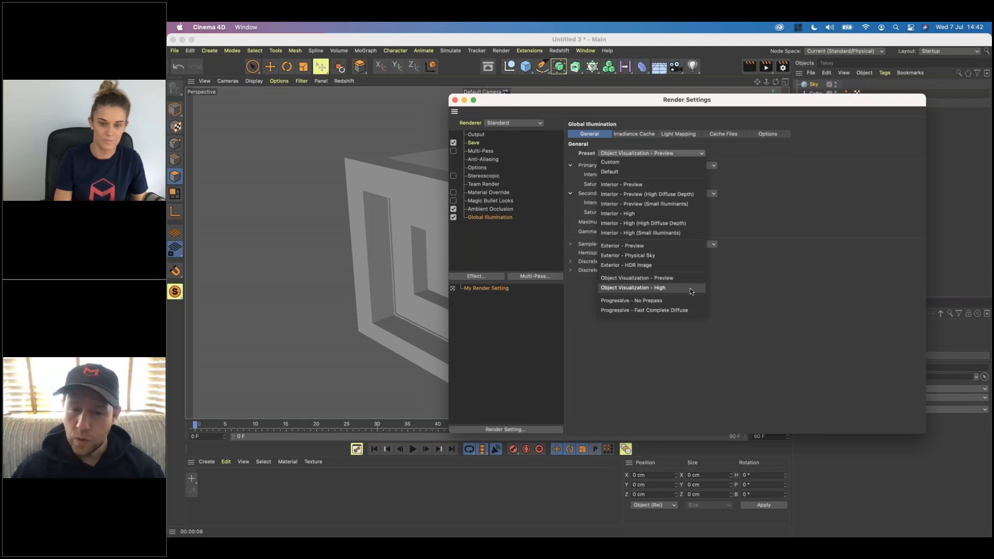
{"action": "left_click", "coordinate": [687, 265]}
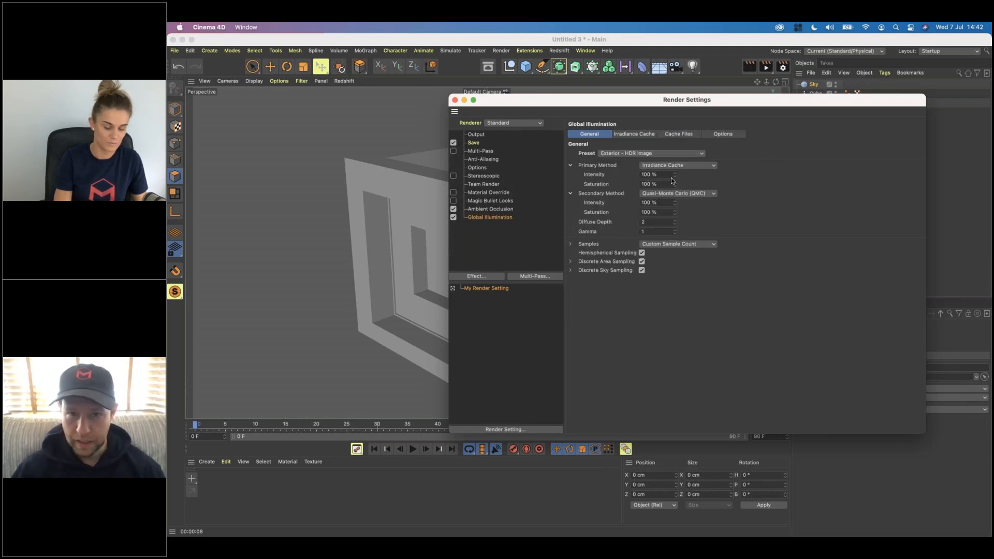
{"action": "left_click", "coordinate": [666, 154]}
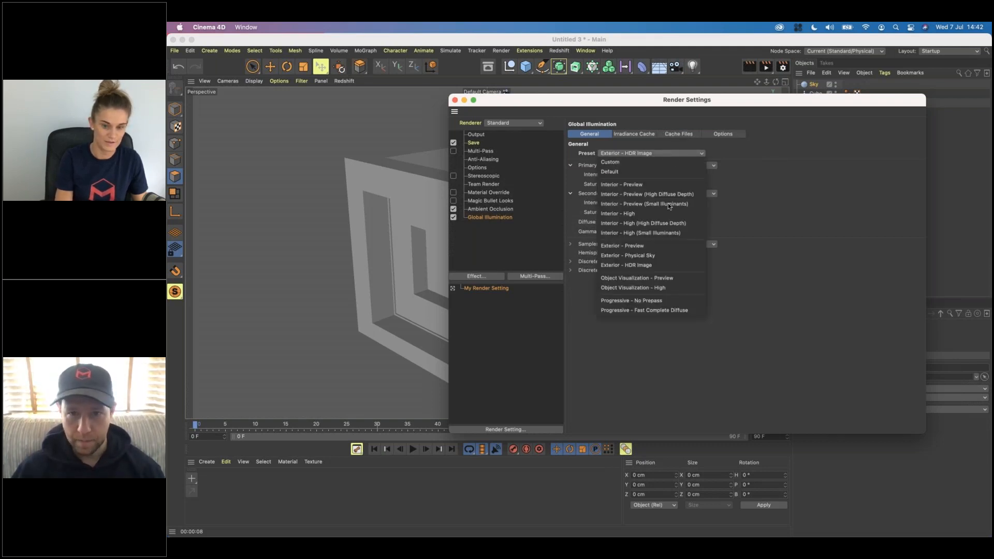
{"action": "left_click", "coordinate": [671, 247]}
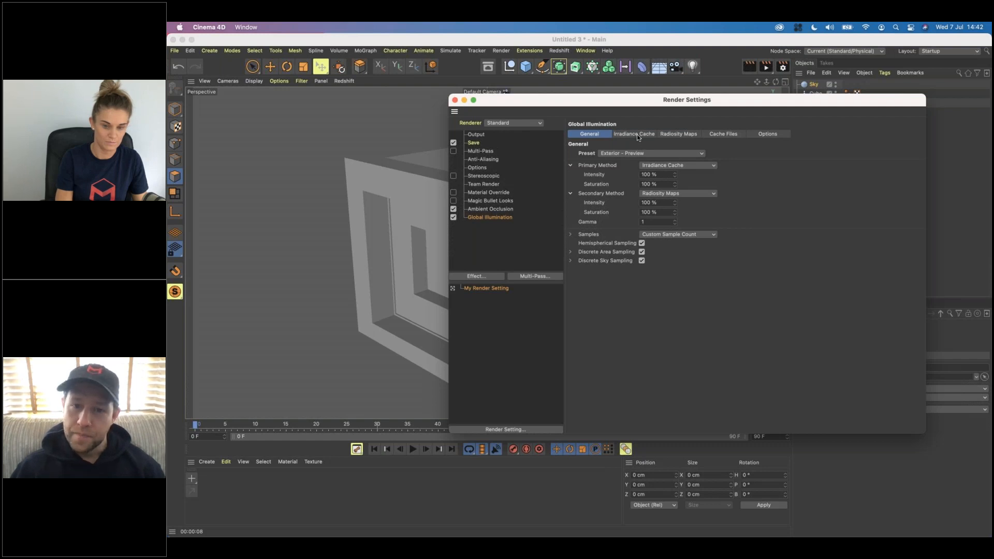
- Read the Global Illumination Primary Method help page, from the primary and secondary methods through gamma to the sampling options
{"action": "right_click", "coordinate": [596, 169]}
{"action": "left_click", "coordinate": [644, 325]}
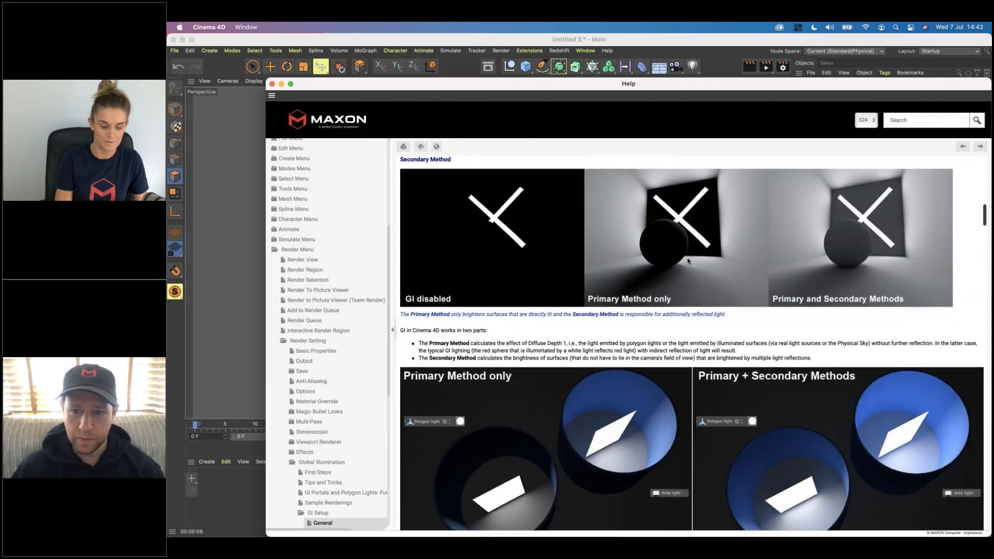
{"action": "scroll", "coordinate": [687, 258], "scroll_direction": "down", "scroll_amount": 5}
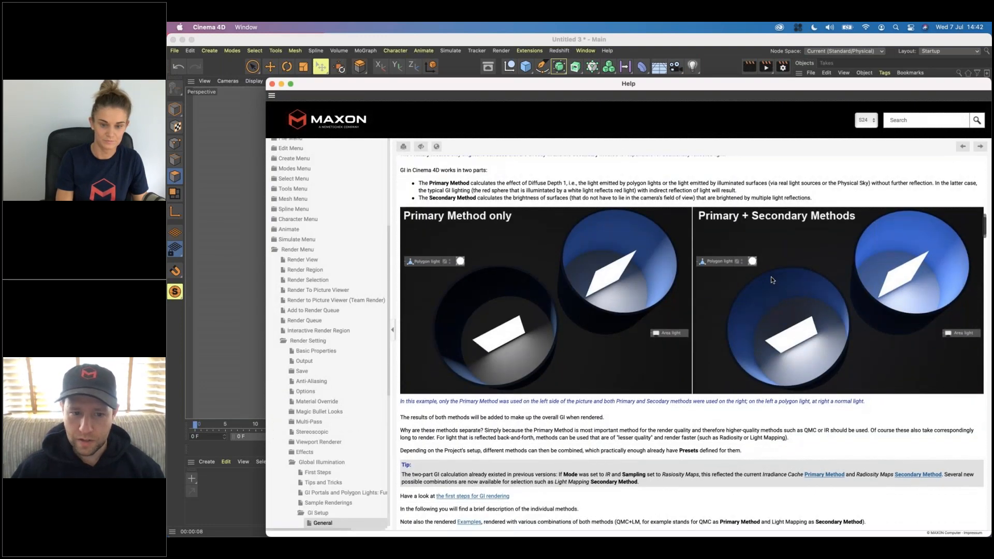
{"action": "scroll", "coordinate": [771, 280], "scroll_direction": "down", "scroll_amount": 10}
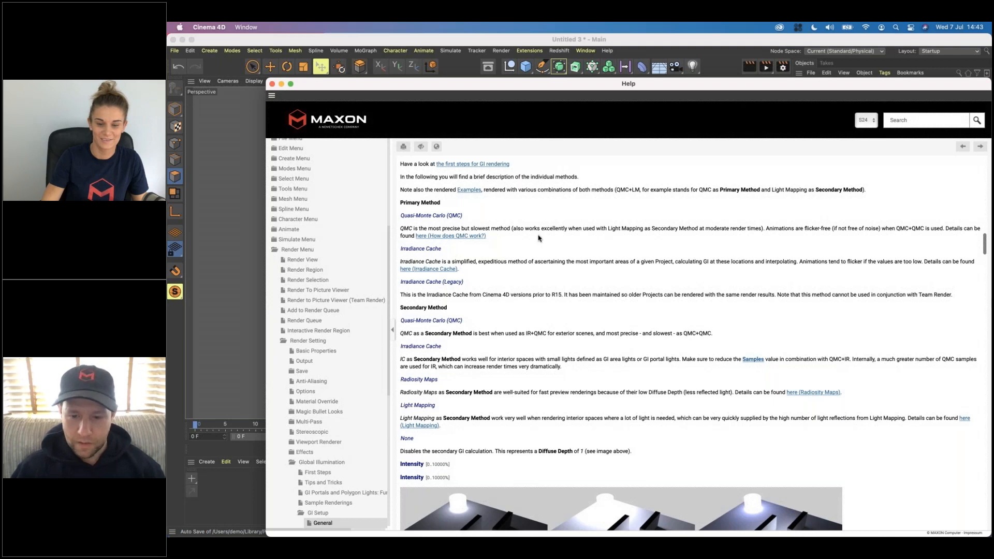
{"action": "scroll", "coordinate": [538, 238], "scroll_direction": "down", "scroll_amount": 5}
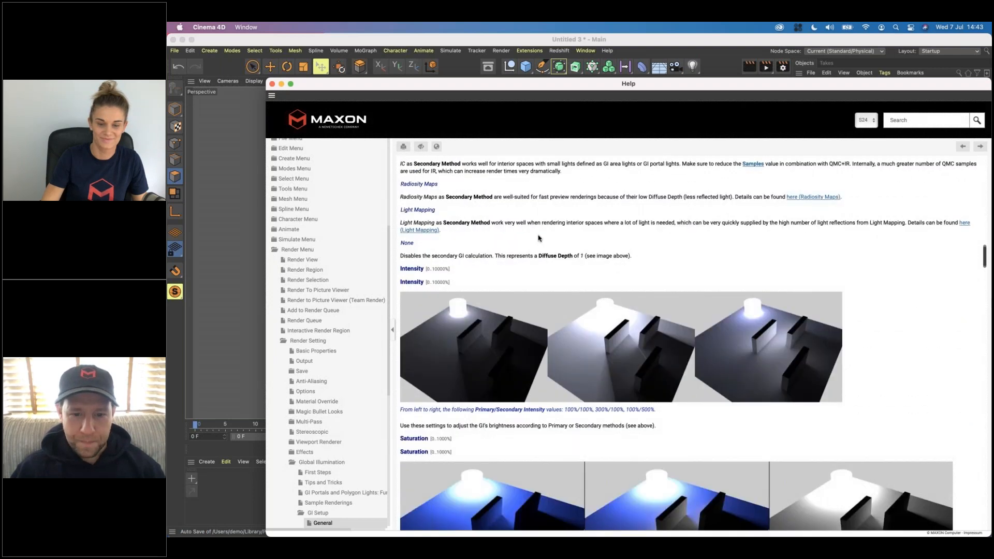
{"action": "scroll", "coordinate": [539, 238], "scroll_direction": "down", "scroll_amount": 9}
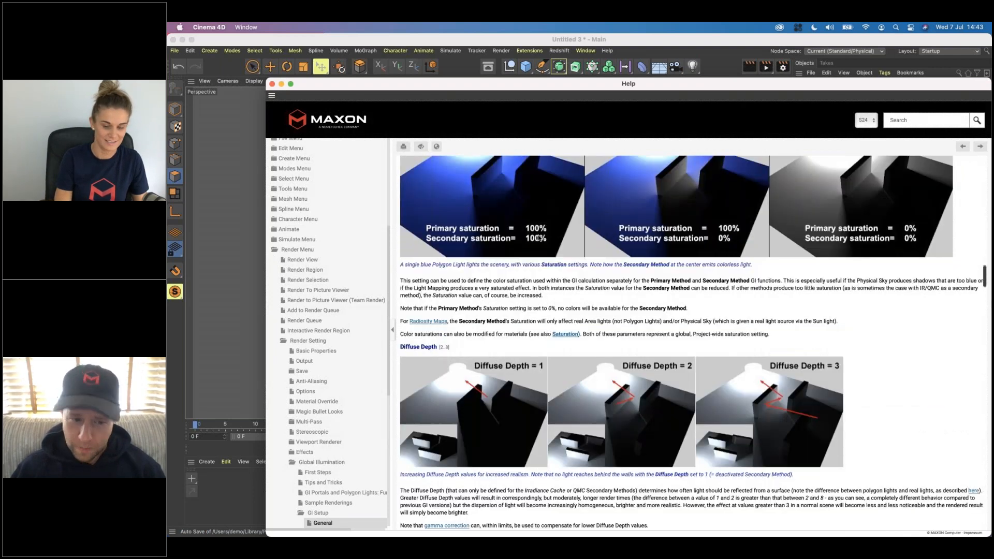
{"action": "scroll", "coordinate": [538, 238], "scroll_direction": "down", "scroll_amount": 6}
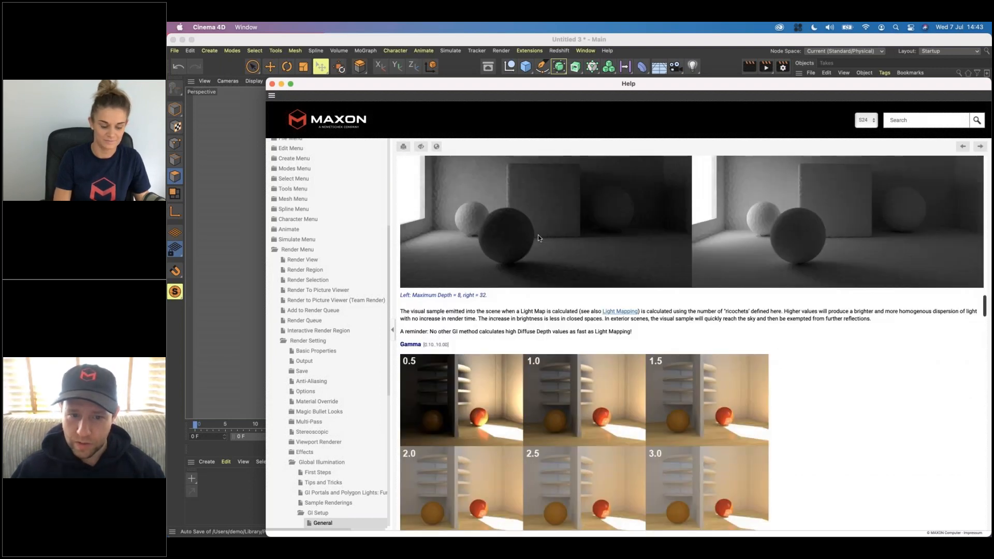
{"action": "scroll", "coordinate": [539, 238], "scroll_direction": "down", "scroll_amount": 3}
{"action": "scroll", "coordinate": [539, 235], "scroll_direction": "down", "scroll_amount": 10}
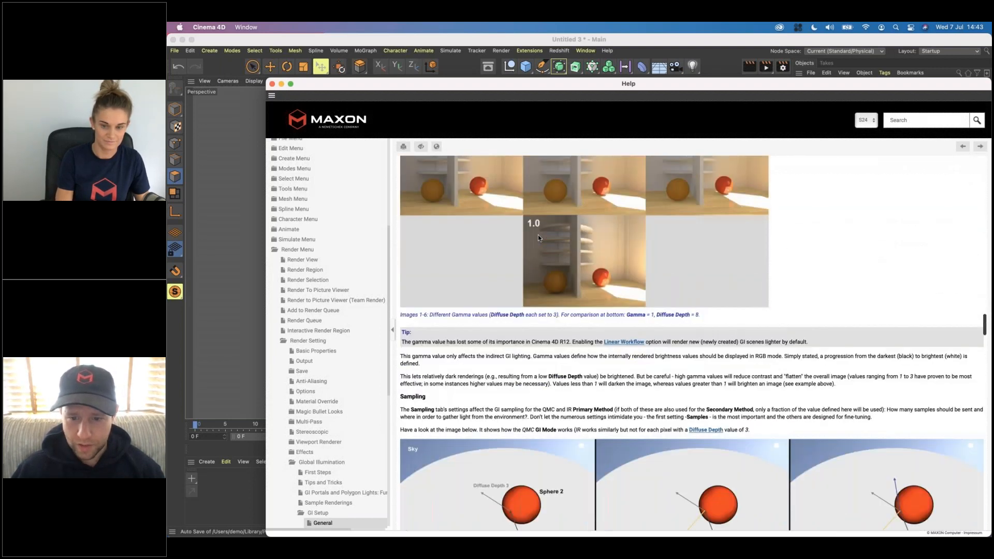
{"action": "scroll", "coordinate": [538, 238], "scroll_direction": "down", "scroll_amount": 8}
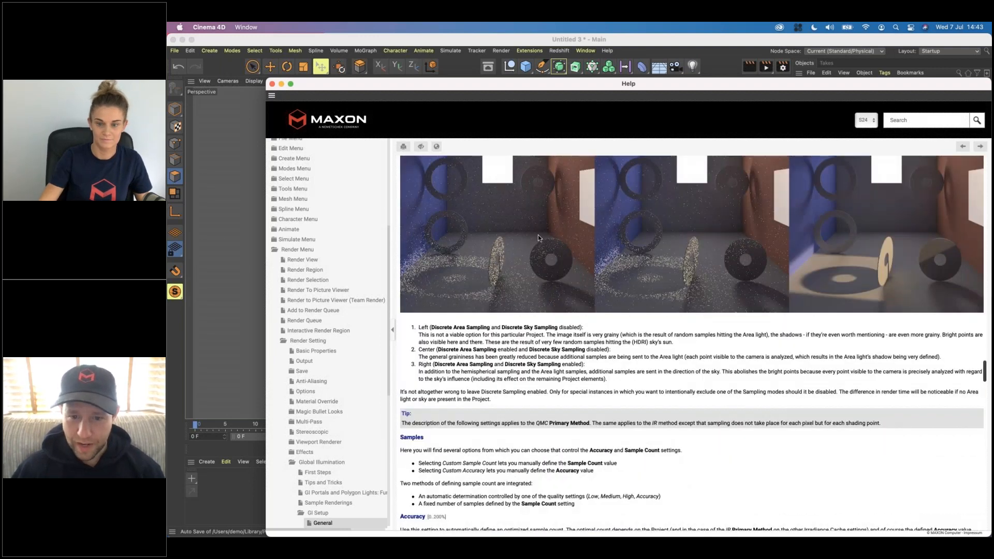
{"action": "scroll", "coordinate": [539, 234], "scroll_direction": "down", "scroll_amount": 8}
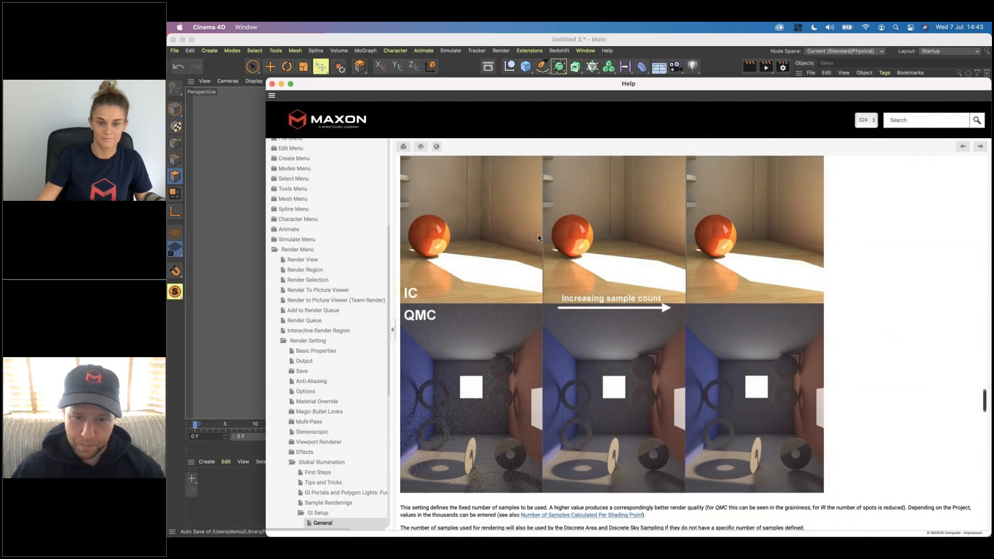
{"action": "scroll", "coordinate": [538, 238], "scroll_direction": "down", "scroll_amount": 10}
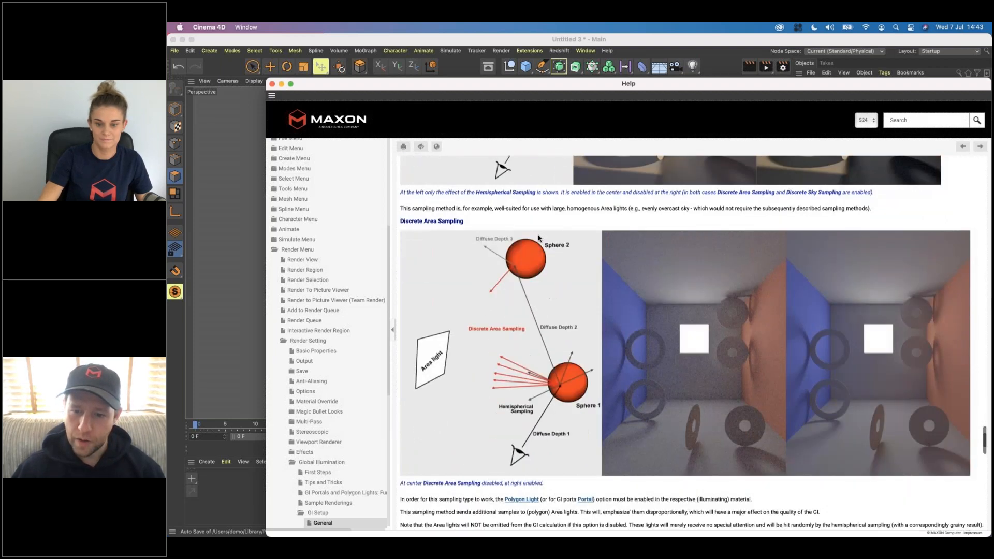
{"action": "scroll", "coordinate": [539, 237], "scroll_direction": "down", "scroll_amount": 12}
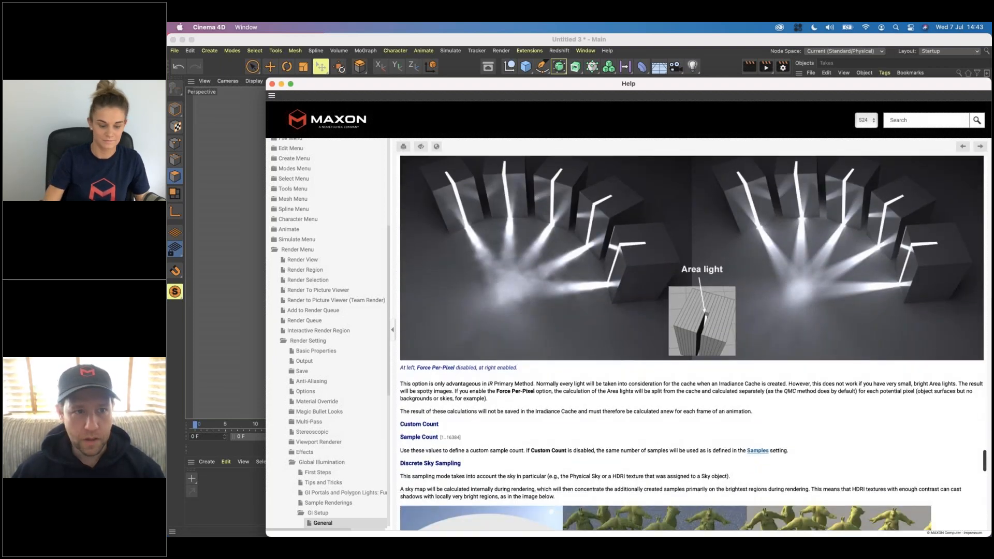
{"action": "left_click", "coordinate": [272, 84]}
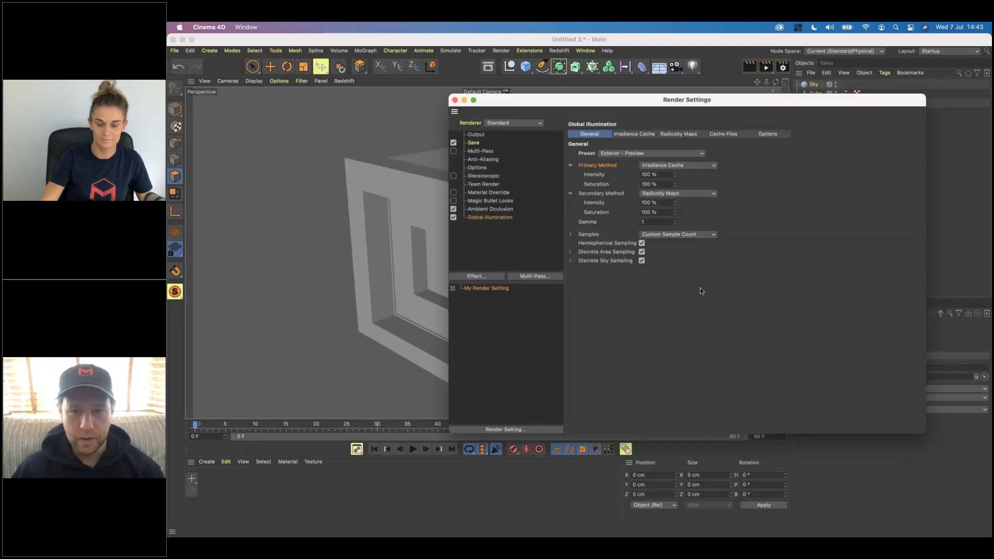
- Close the render settings of the current scene and create a new empty project
{"action": "left_click_drag", "start_coordinate": [526, 100], "coordinate": [459, 93]}
{"action": "left_click_drag", "start_coordinate": [391, 94], "coordinate": [321, 95]}
{"action": "left_click_drag", "start_coordinate": [422, 98], "coordinate": [423, 98]}
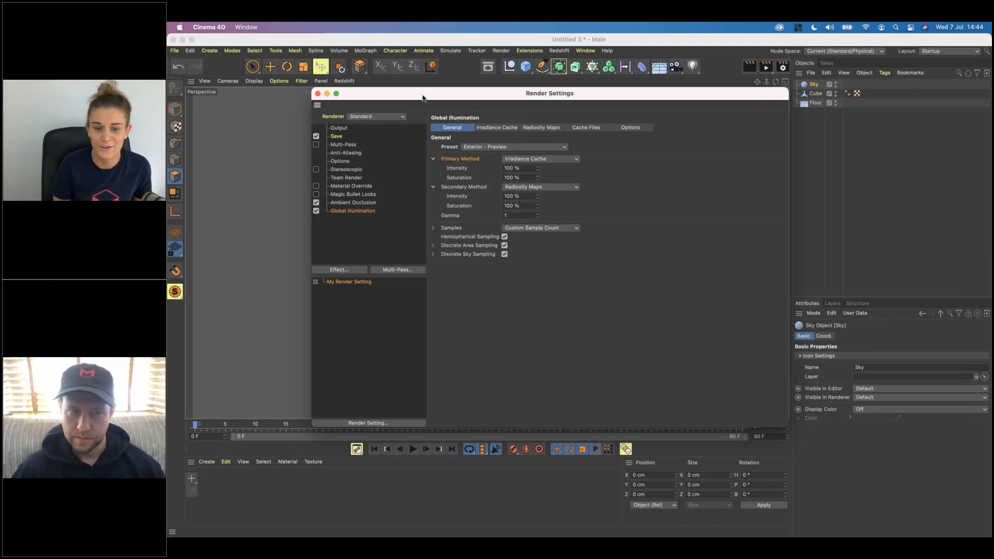
{"action": "left_click", "coordinate": [318, 93]}
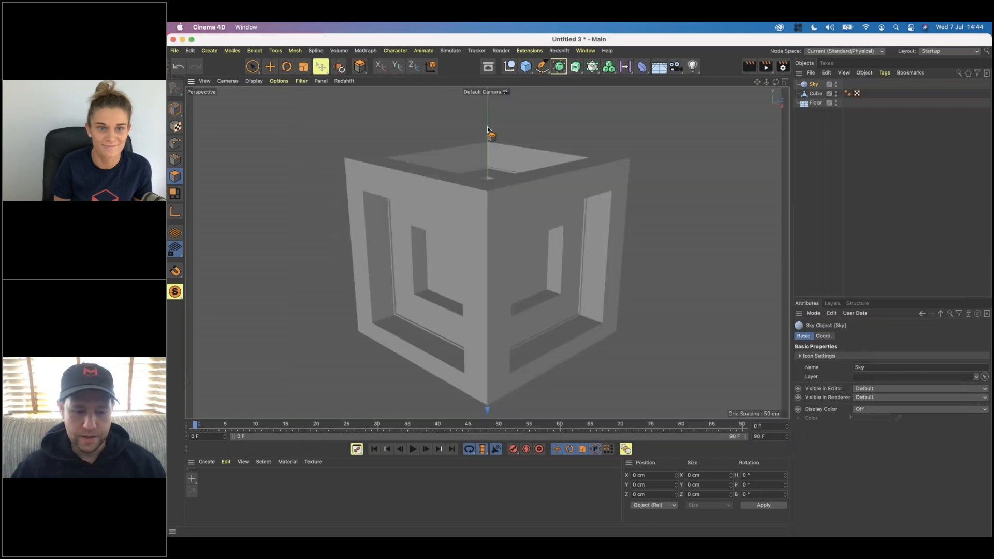
{"action": "key", "text": "super+n"}
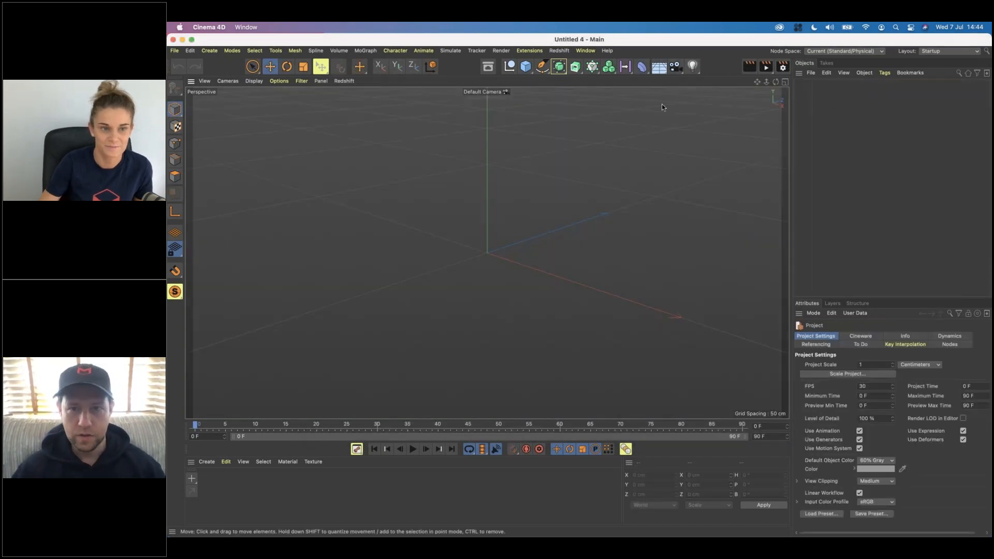
- Set the new project's renderer to Physical in the render settings
{"action": "left_click", "coordinate": [784, 67]}
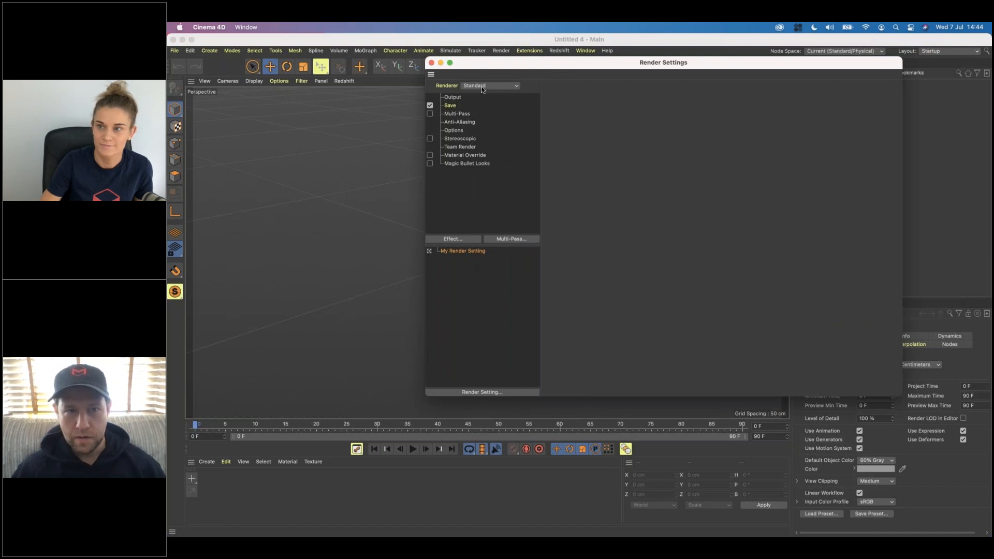
{"action": "left_click", "coordinate": [482, 87]}
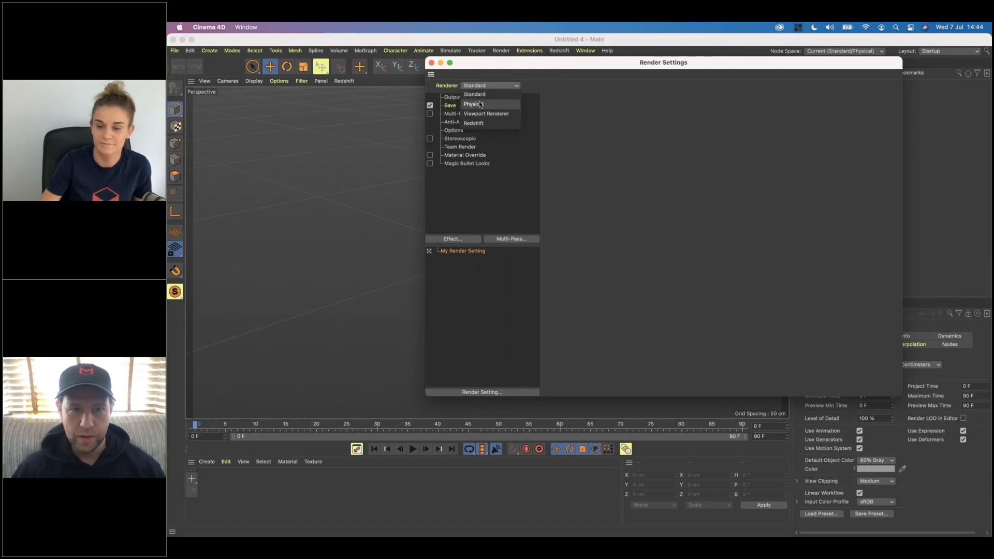
{"action": "left_click", "coordinate": [479, 103]}
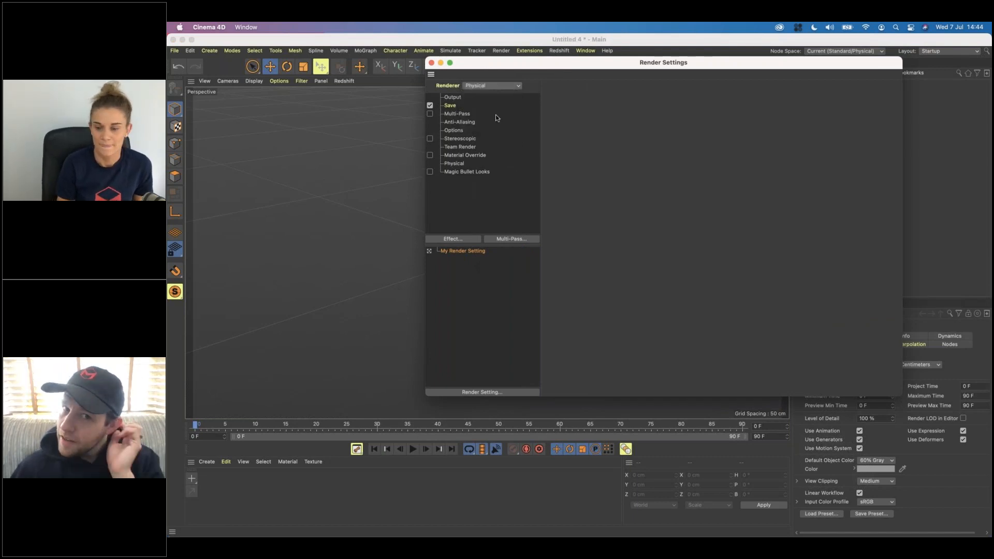
- Review the Output, Save, Multi-Pass and Anti-Aliasing render settings, including the available anti-aliasing filters
{"action": "left_click", "coordinate": [453, 97]}
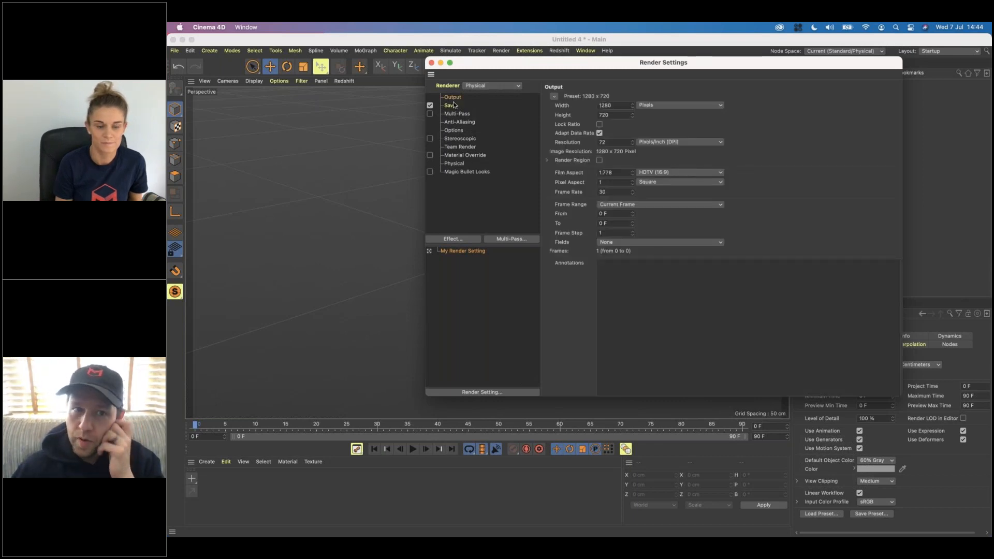
{"action": "left_click", "coordinate": [451, 106]}
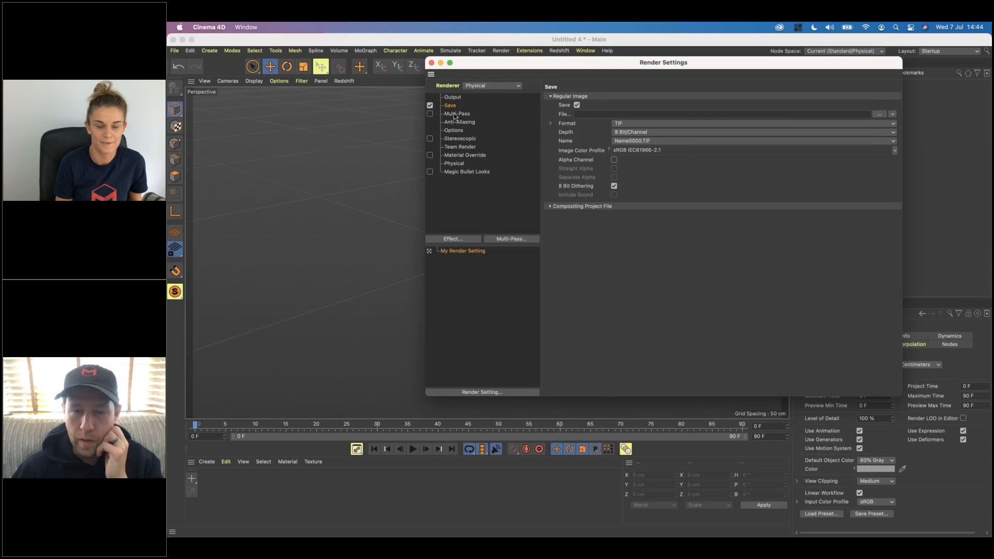
{"action": "left_click", "coordinate": [455, 115]}
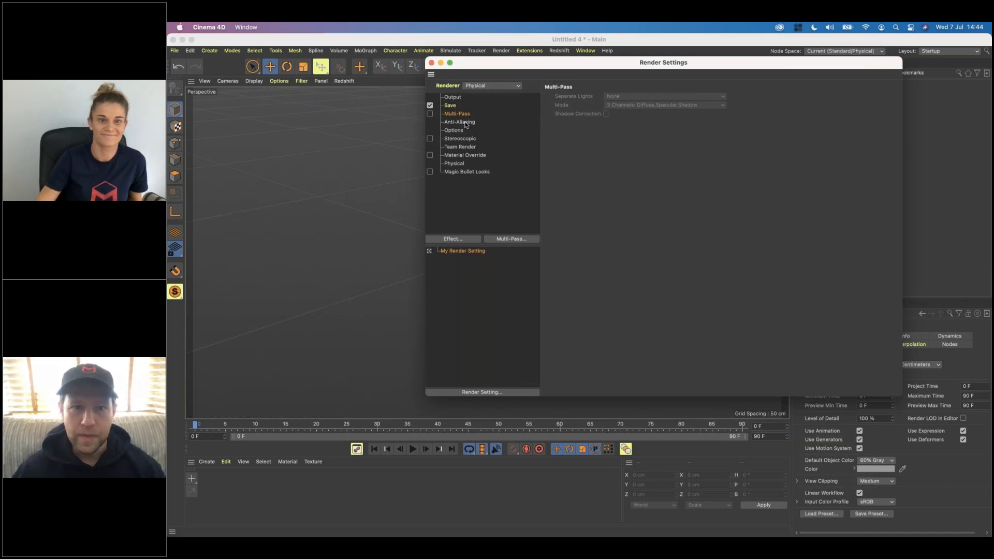
{"action": "left_click", "coordinate": [465, 122]}
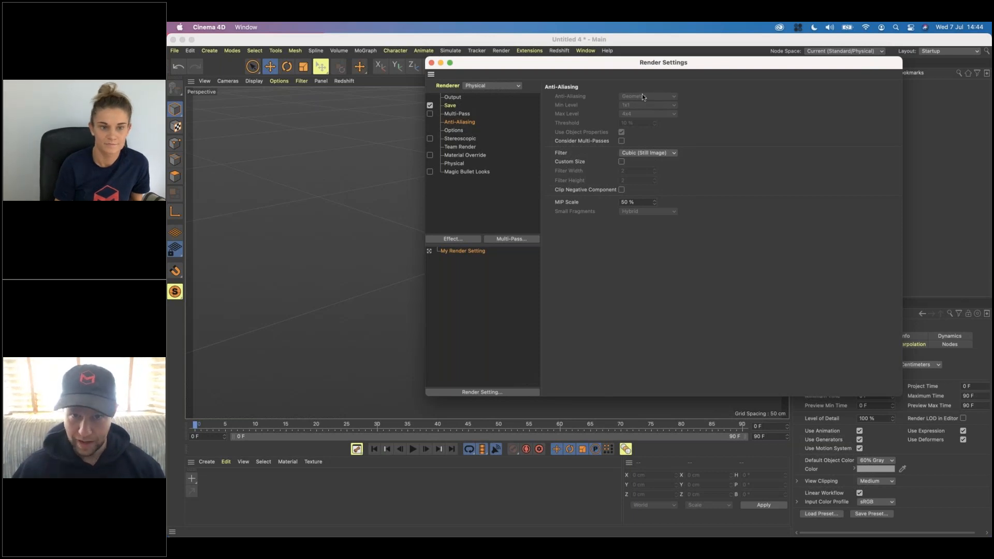
{"action": "left_click", "coordinate": [668, 154]}
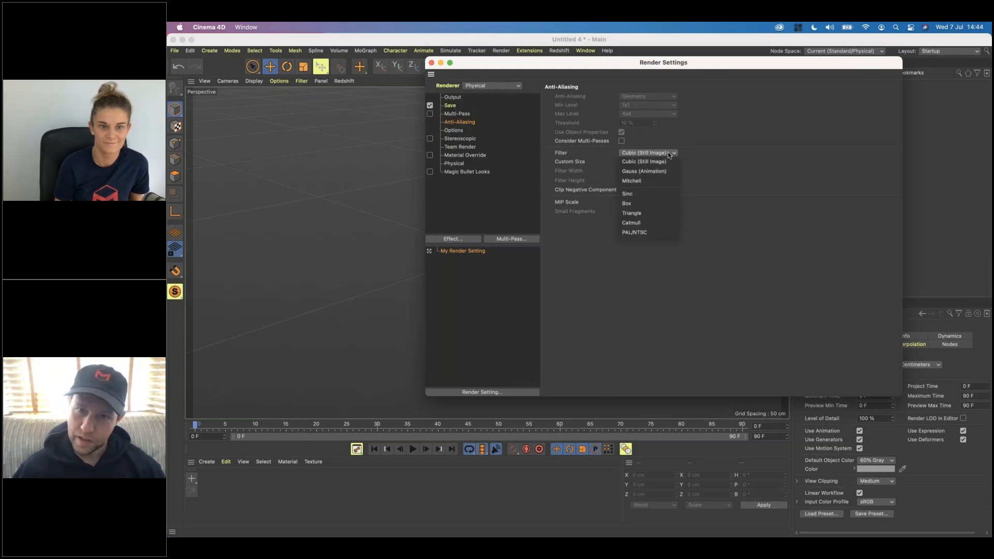
{"action": "left_click", "coordinate": [707, 167]}
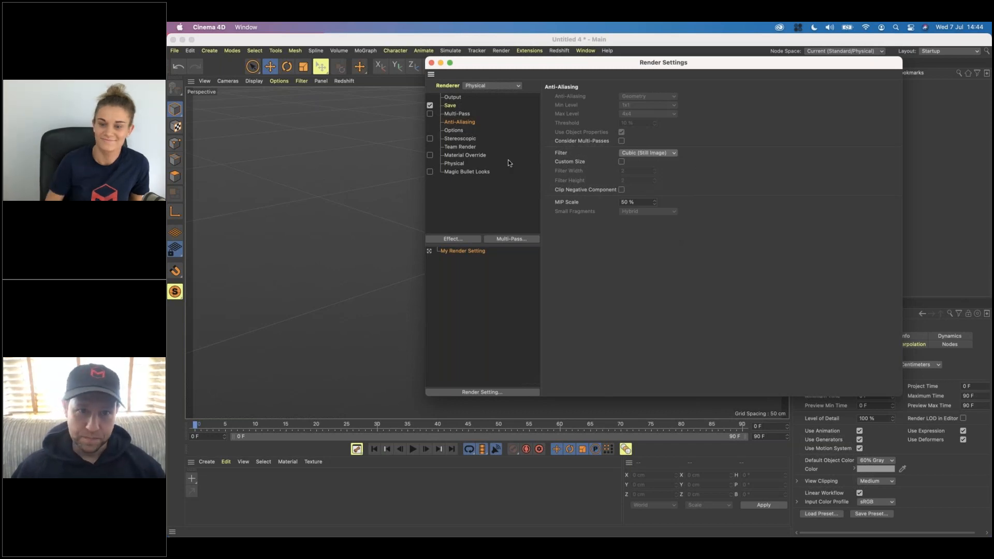
- Review the Options, Stereoscopic, Team Render, Material Override and Physical render settings
{"action": "left_click", "coordinate": [455, 130]}
{"action": "left_click", "coordinate": [465, 139]}
{"action": "left_click", "coordinate": [464, 147]}
{"action": "left_click", "coordinate": [464, 155]}
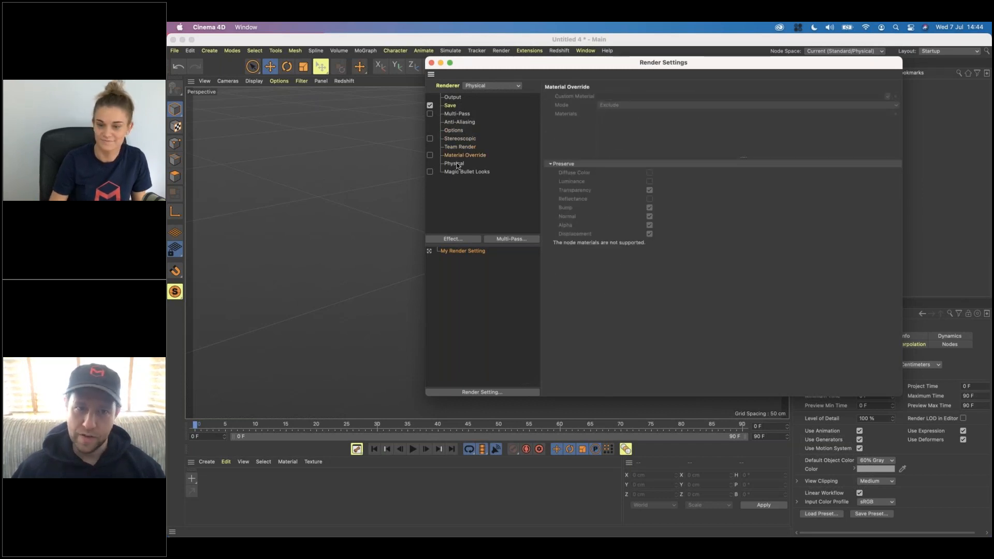
{"action": "left_click", "coordinate": [457, 164]}
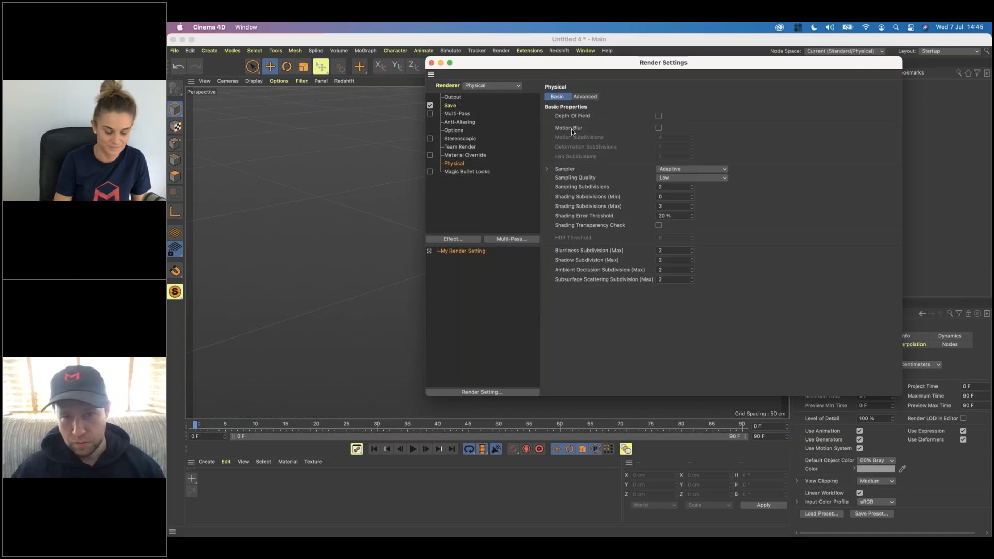
- Switch the renderer to Standard and look through the effects that can be added
{"action": "left_click_drag", "start_coordinate": [564, 69], "coordinate": [639, 149]}
{"action": "left_click", "coordinate": [576, 173]}
{"action": "left_click", "coordinate": [570, 177]}
{"action": "left_click", "coordinate": [545, 325]}
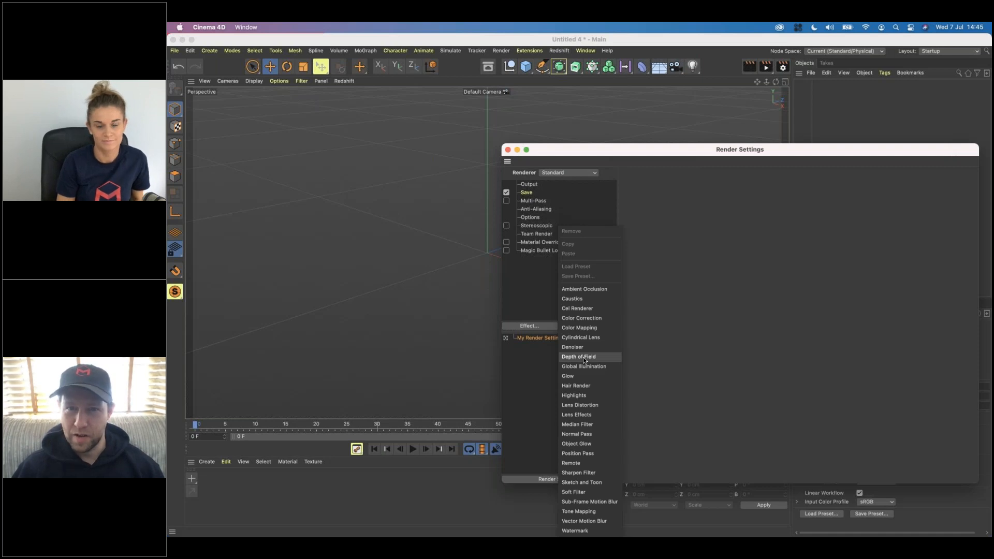
{"action": "left_click", "coordinate": [537, 309]}
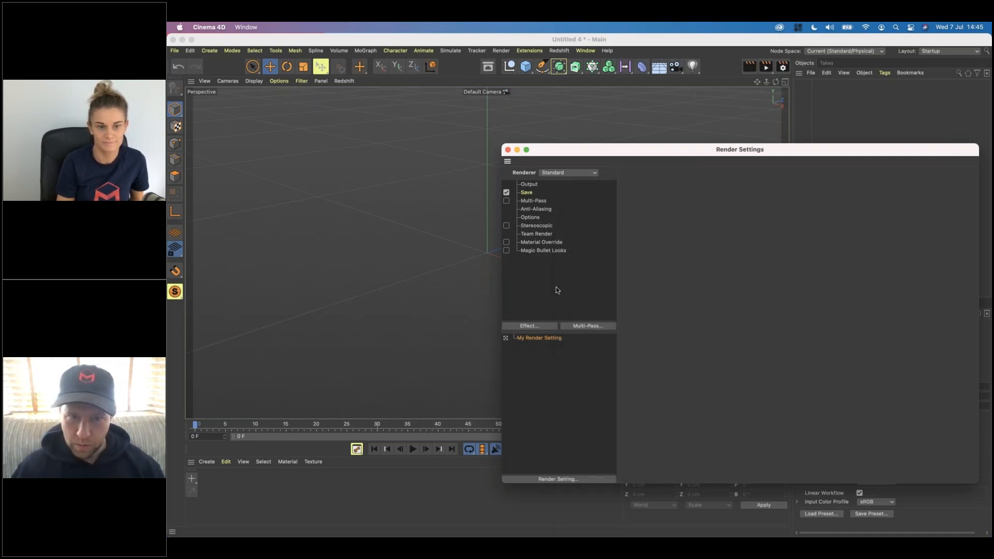
- Set the renderer to Physical, enable Depth Of Field in its basic properties, and close the render settings
{"action": "left_click", "coordinate": [571, 173]}
{"action": "left_click", "coordinate": [565, 191]}
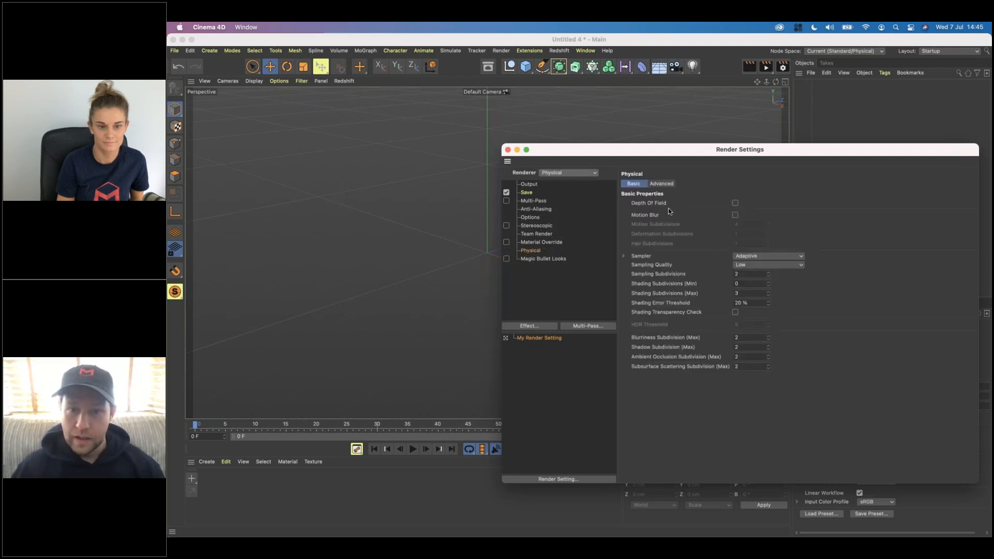
{"action": "left_click", "coordinate": [735, 204]}
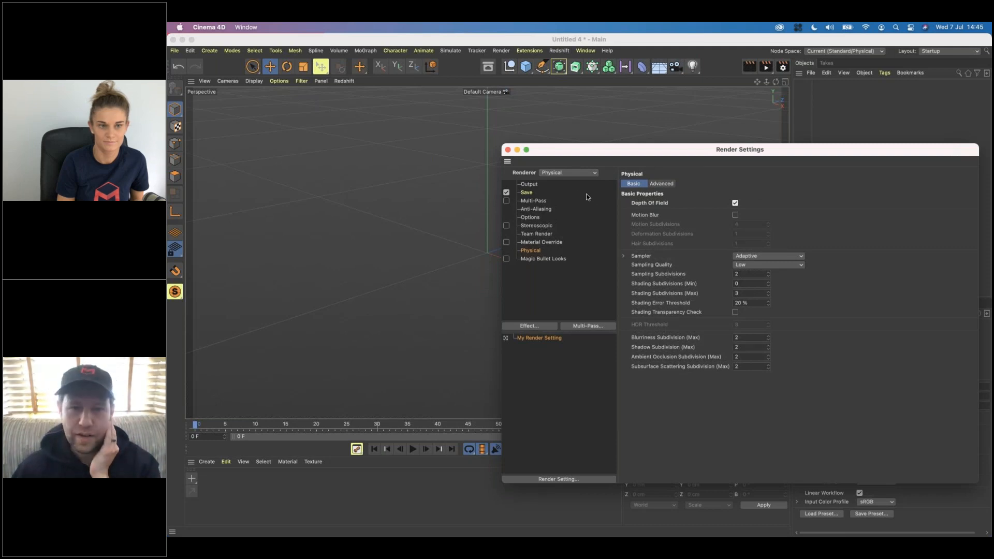
{"action": "left_click_drag", "start_coordinate": [525, 155], "coordinate": [716, 204]}
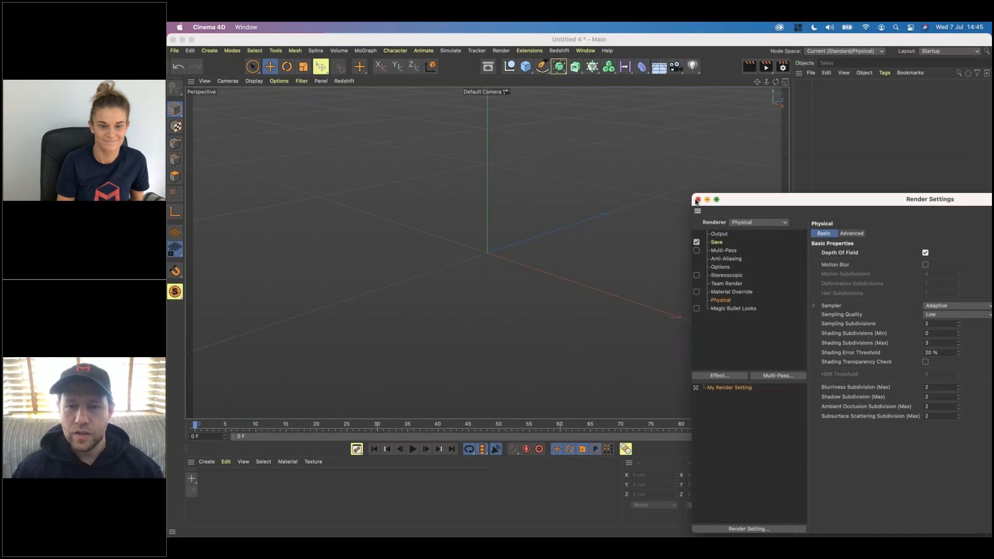
{"action": "left_click", "coordinate": [697, 199]}
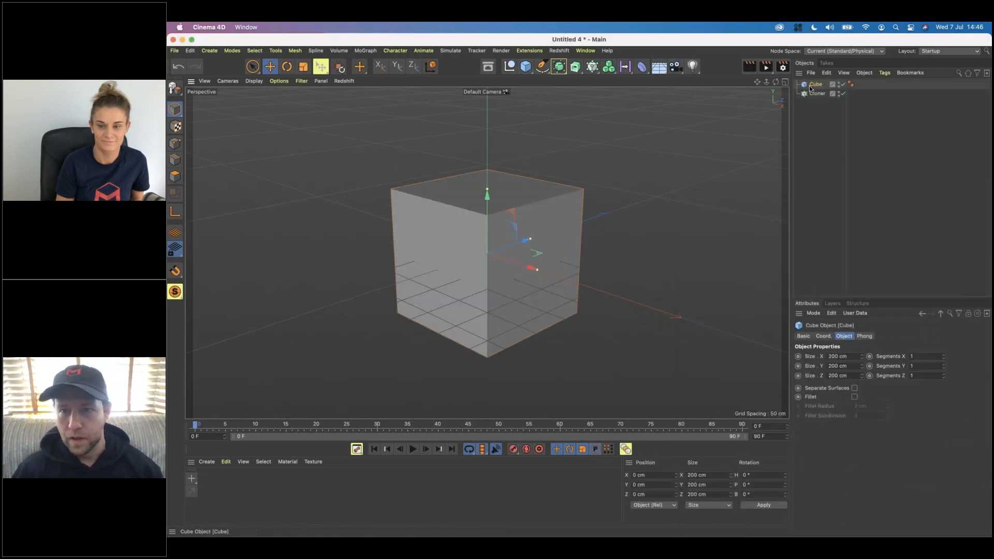
- Make the cube a child of the Cloner and set the Cloner's mode to Linear
{"action": "left_click_drag", "start_coordinate": [810, 89], "coordinate": [818, 94]}
{"action": "left_click", "coordinate": [817, 84]}
{"action": "left_click", "coordinate": [870, 357]}
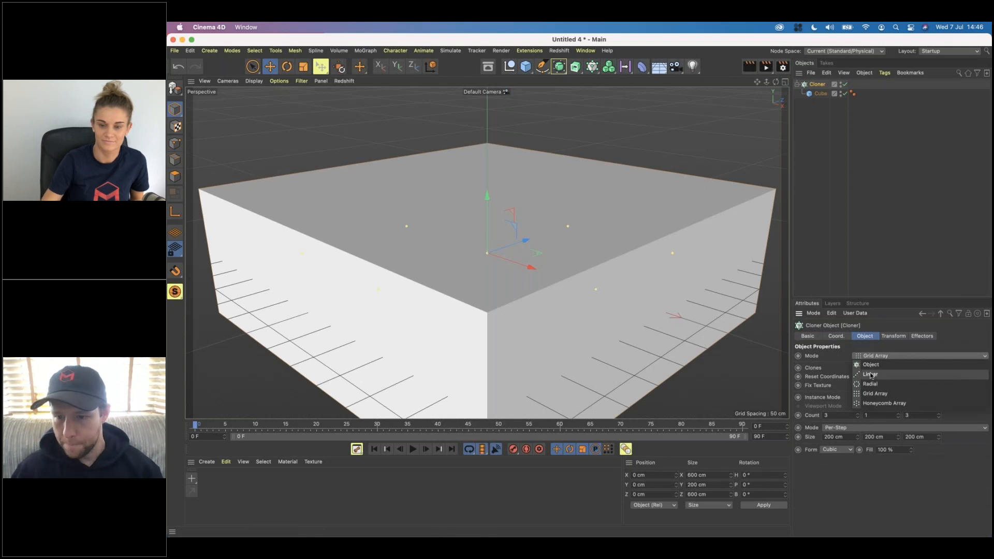
{"action": "left_click", "coordinate": [872, 369]}
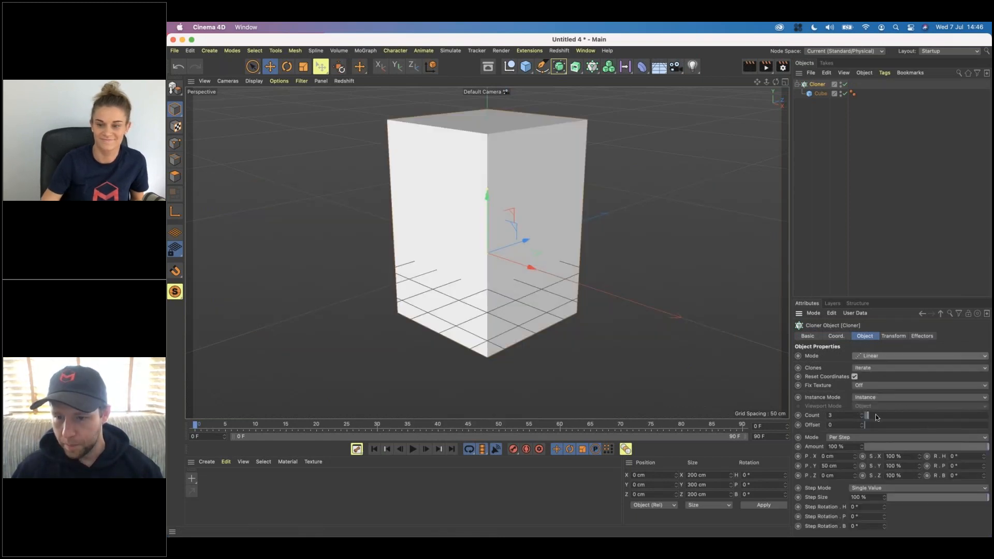
- Set the Cloner's count to 24 and its per-step position to -317 cm in X and 0 cm in Y
{"action": "left_click_drag", "start_coordinate": [875, 414], "coordinate": [894, 415]}
{"action": "mouse_move", "coordinate": [840, 467]}
{"action": "left_mouse_down"}
{"action": "mouse_move", "coordinate": [821, 467]}
{"action": "mouse_move", "coordinate": [854, 460]}
{"action": "mouse_move", "coordinate": [853, 472]}
{"action": "mouse_move", "coordinate": [854, 459]}
{"action": "left_mouse_up"}
{"action": "key", "text": "BackSpace"}
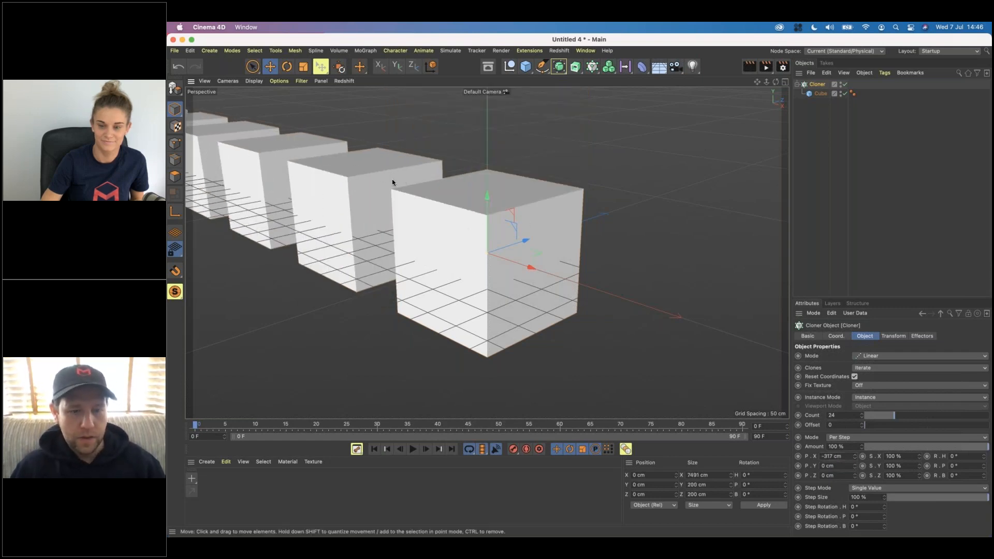
- Add a camera from a low viewpoint looking along the row of cubes and make it the active view
{"action": "left_click_drag", "start_coordinate": [355, 169], "coordinate": [424, 180], "text": "alt"}
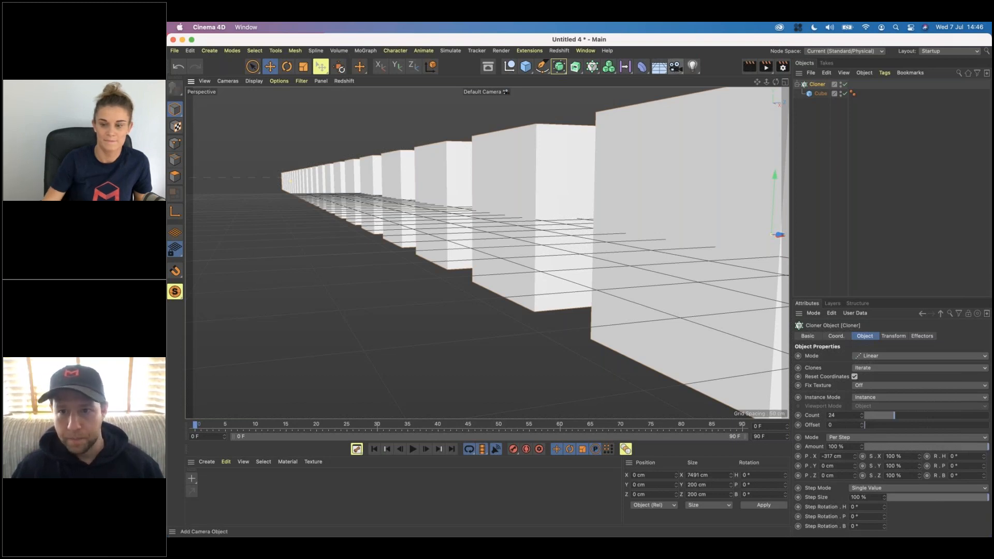
{"action": "left_click", "coordinate": [676, 66]}
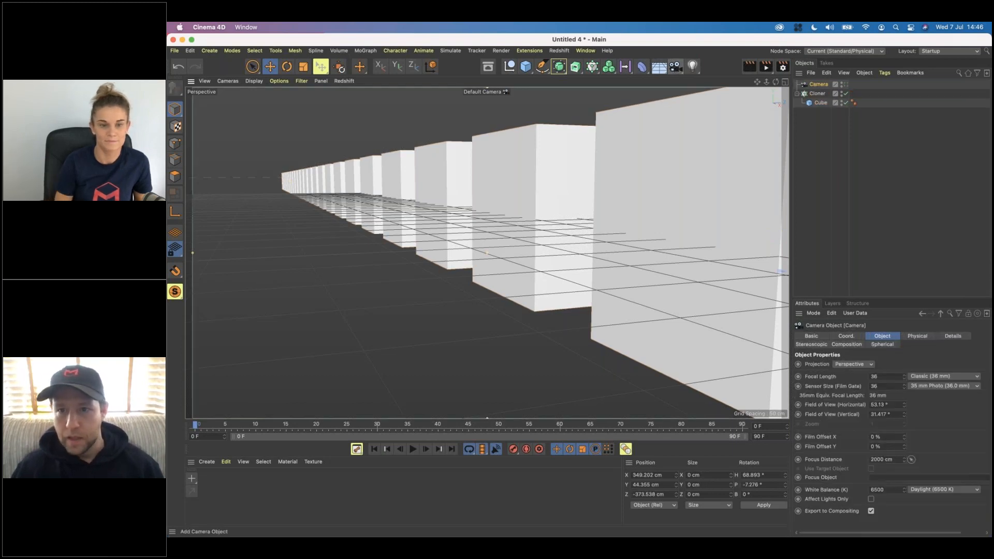
{"action": "left_click", "coordinate": [847, 87]}
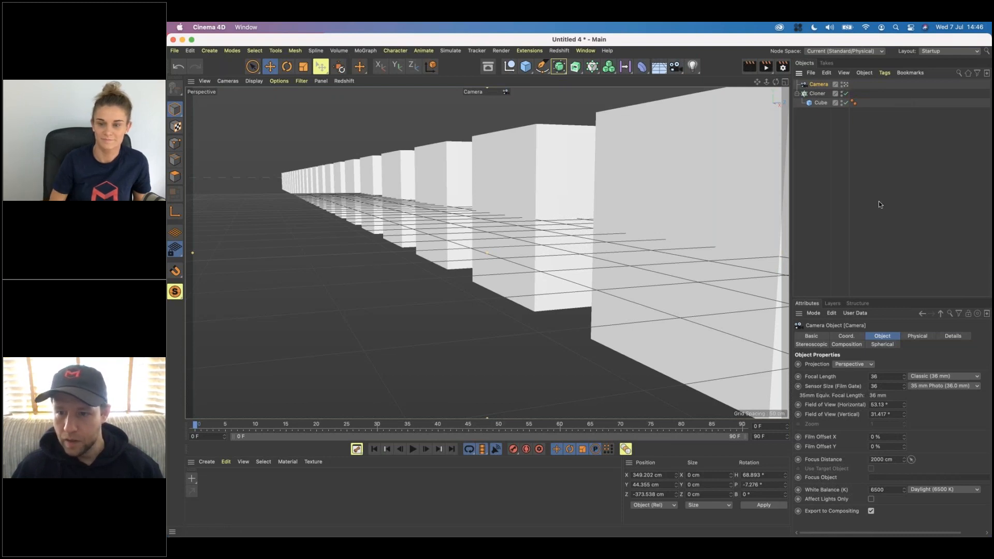
- Set the camera's F-Stop to 0.1 in its physical properties and render the view to check the blur
{"action": "left_click", "coordinate": [917, 336]}
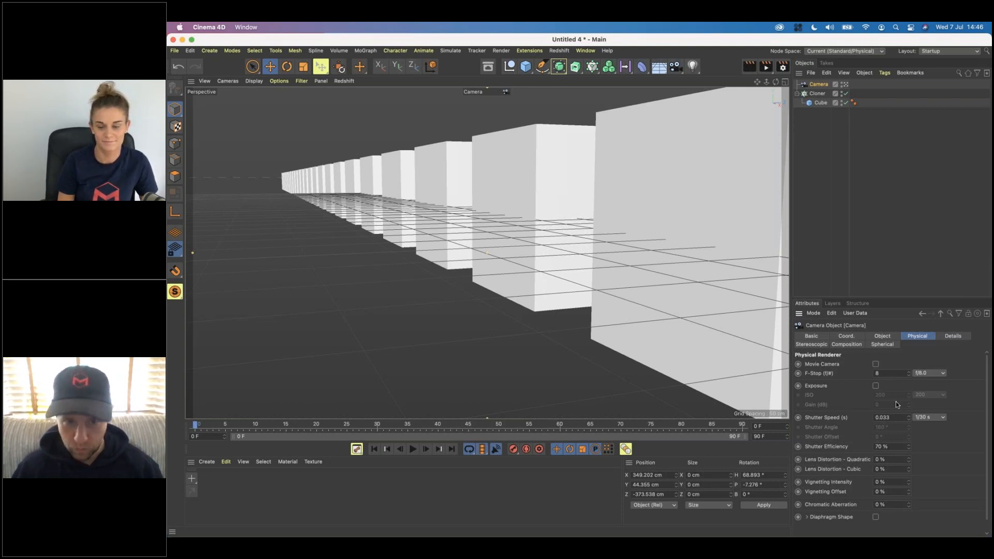
{"action": "double_click", "coordinate": [881, 373]}
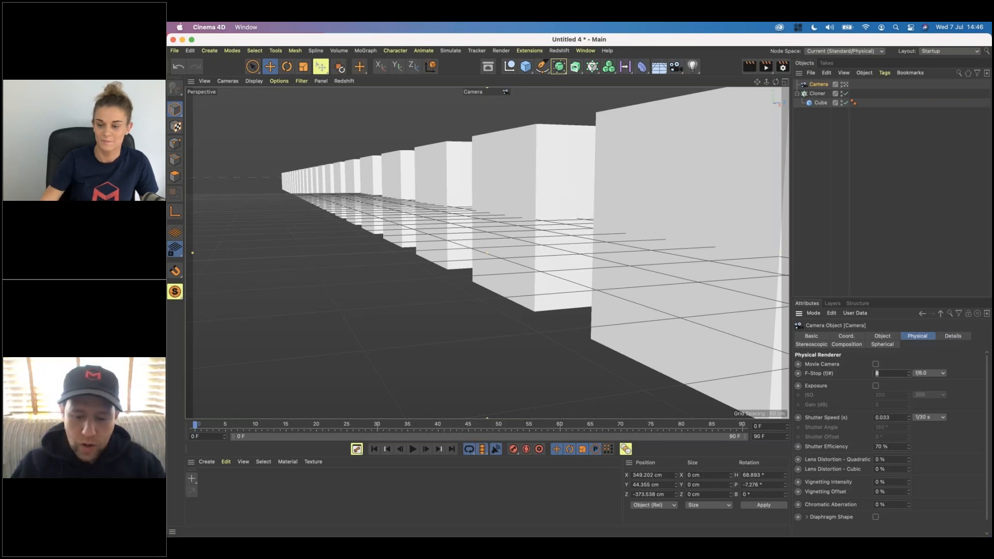
{"action": "type", "text": "0.1"}
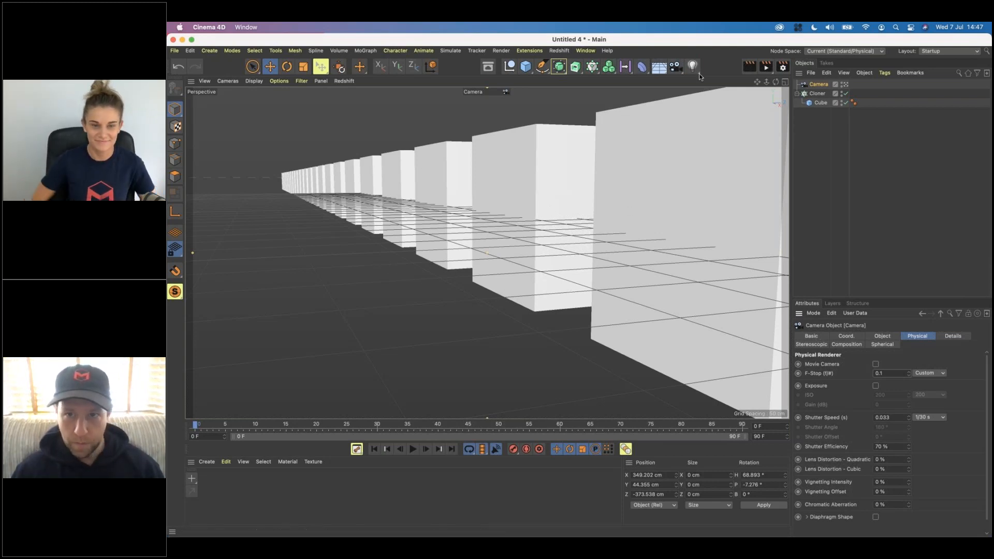
{"action": "left_click", "coordinate": [747, 68]}
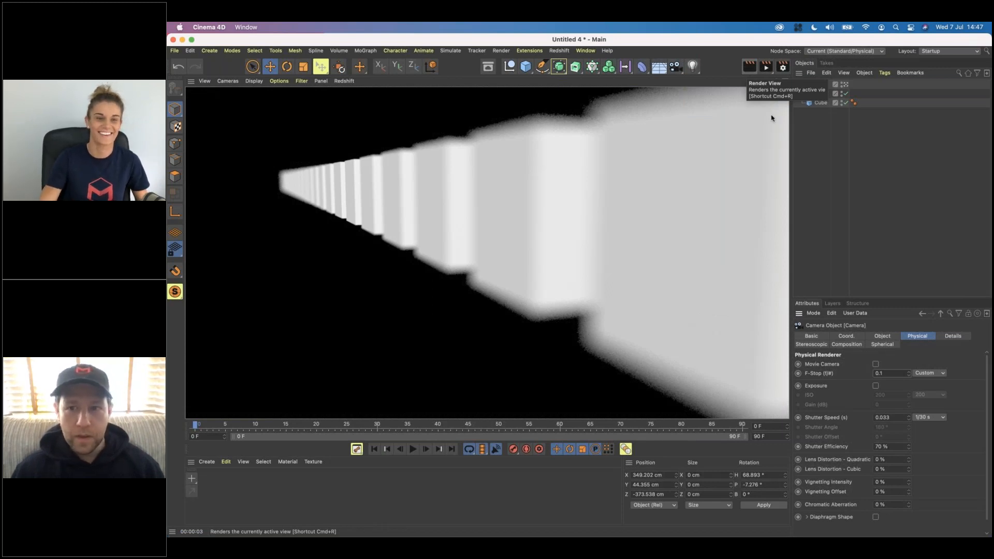
{"action": "left_click", "coordinate": [812, 139]}
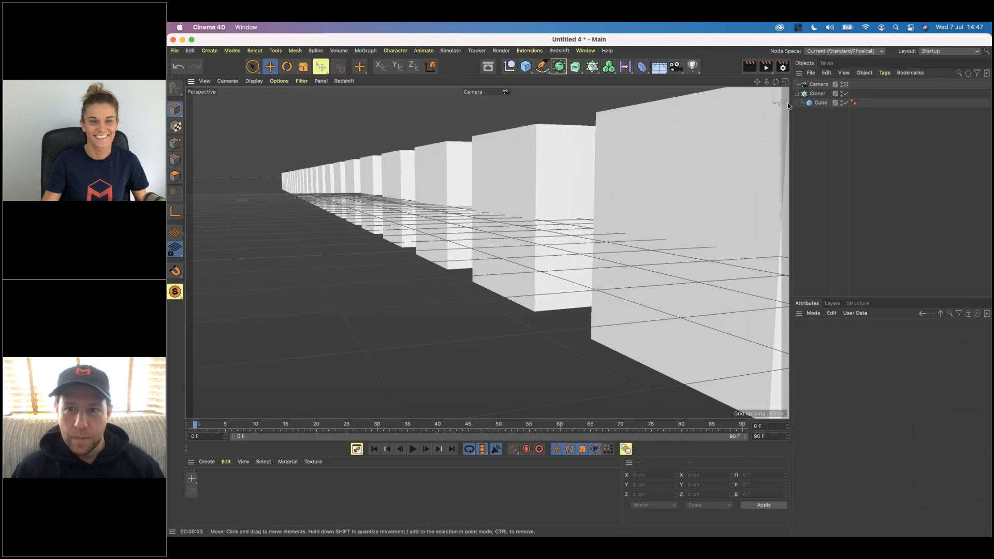
- Enable the viewport's Depth of Field display option
{"action": "left_click", "coordinate": [817, 93]}
{"action": "left_click", "coordinate": [255, 81]}
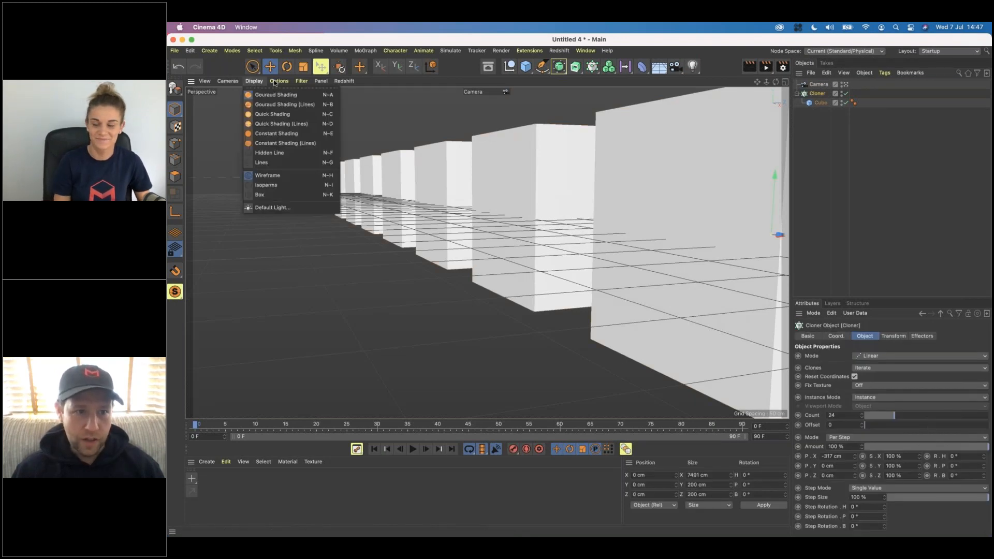
{"action": "mouse_move", "coordinate": [279, 81]}
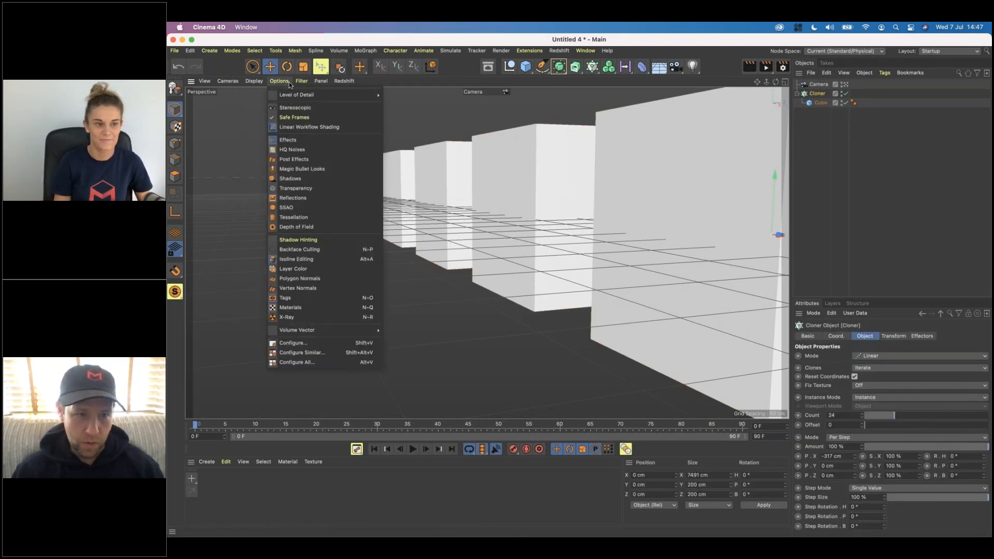
{"action": "left_click", "coordinate": [313, 227]}
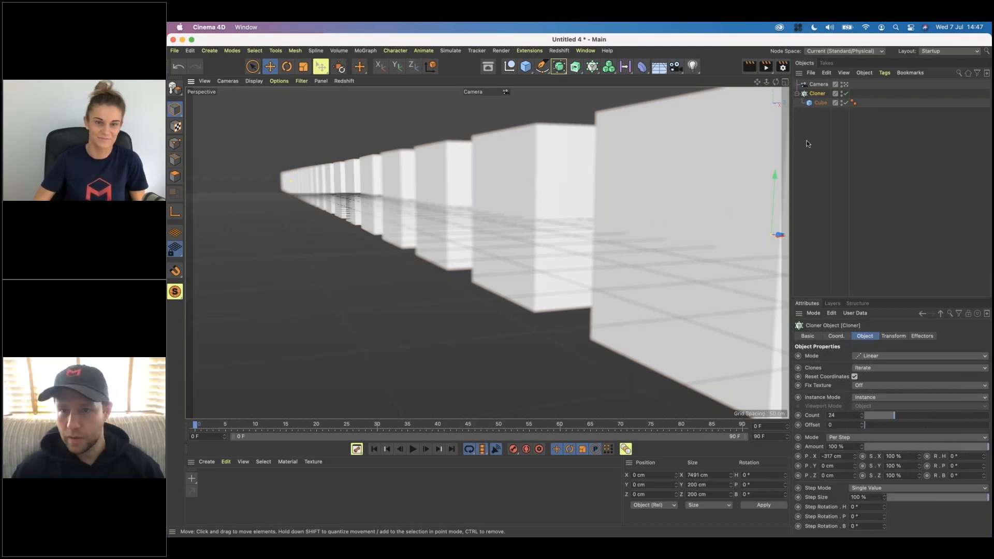
- Reduce the camera's focus distance to bring the focus forward to the second cube in the row
{"action": "left_click", "coordinate": [817, 83]}
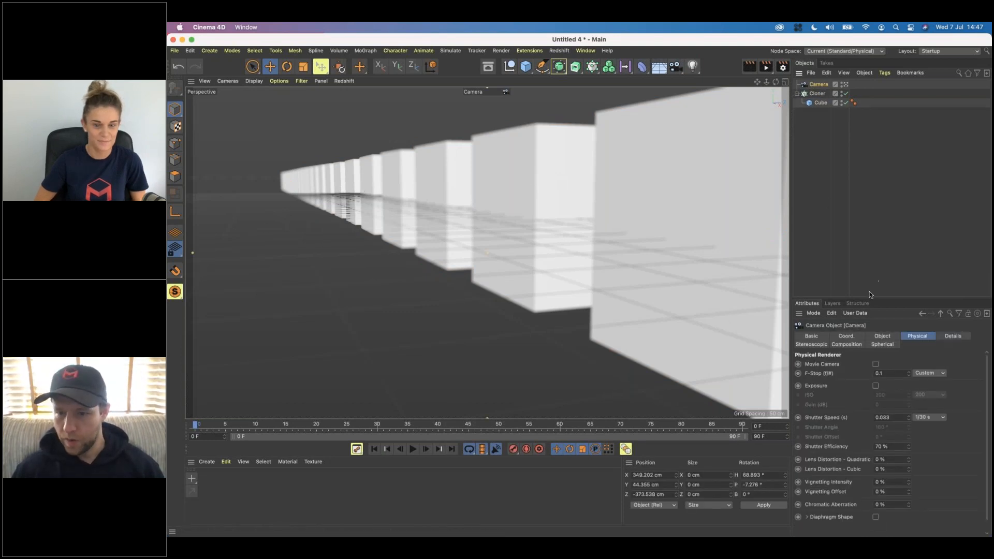
{"action": "left_click_drag", "start_coordinate": [868, 269], "coordinate": [868, 269]}
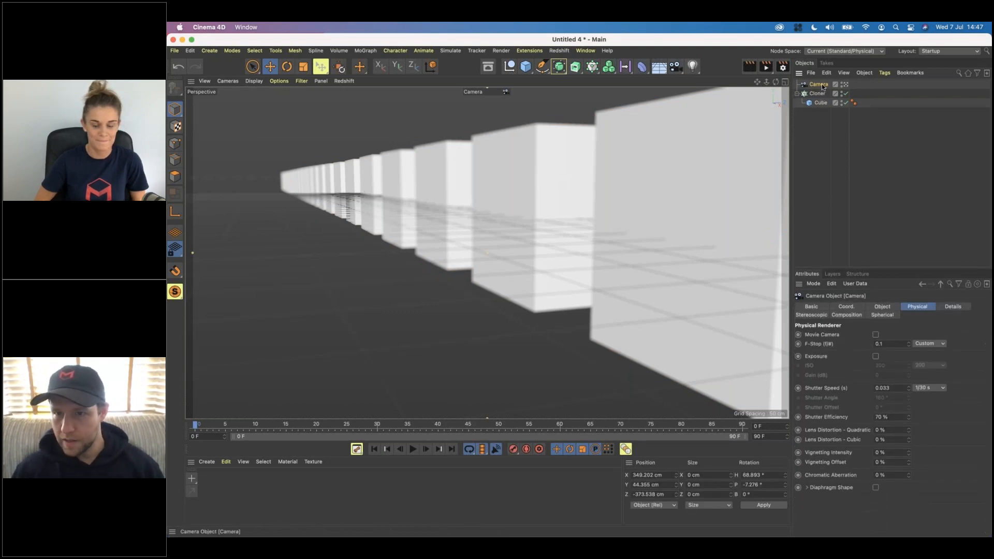
{"action": "left_click", "coordinate": [883, 307]}
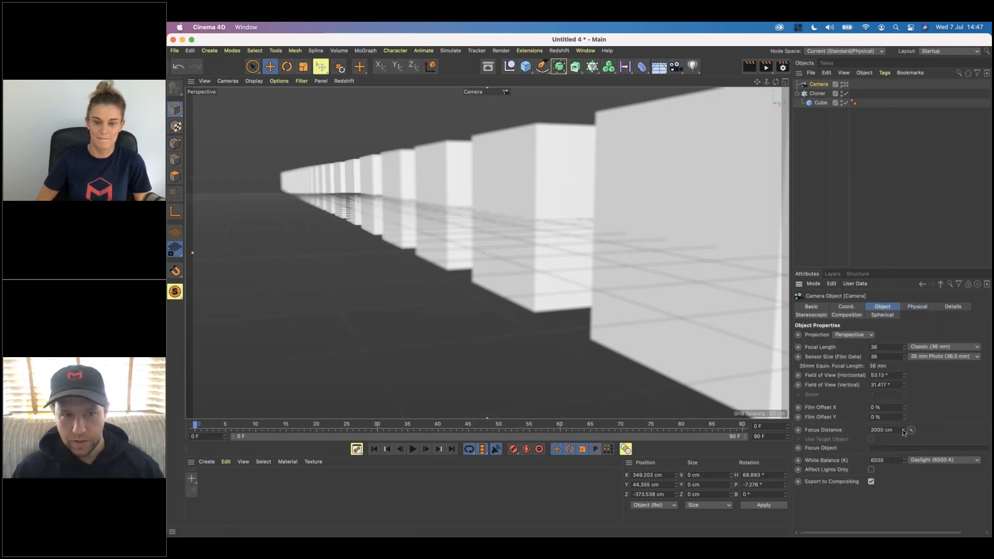
{"action": "left_click_drag", "start_coordinate": [903, 433], "coordinate": [905, 433]}
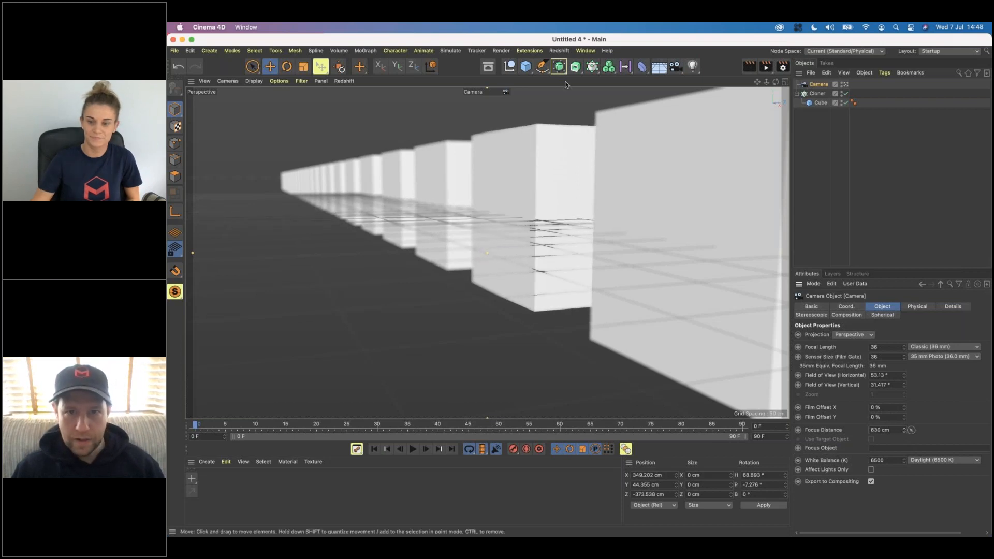
- Assign a new Null as the camera's Focus Object and shift it from the front cube towards the second cube
{"action": "left_click", "coordinate": [510, 67]}
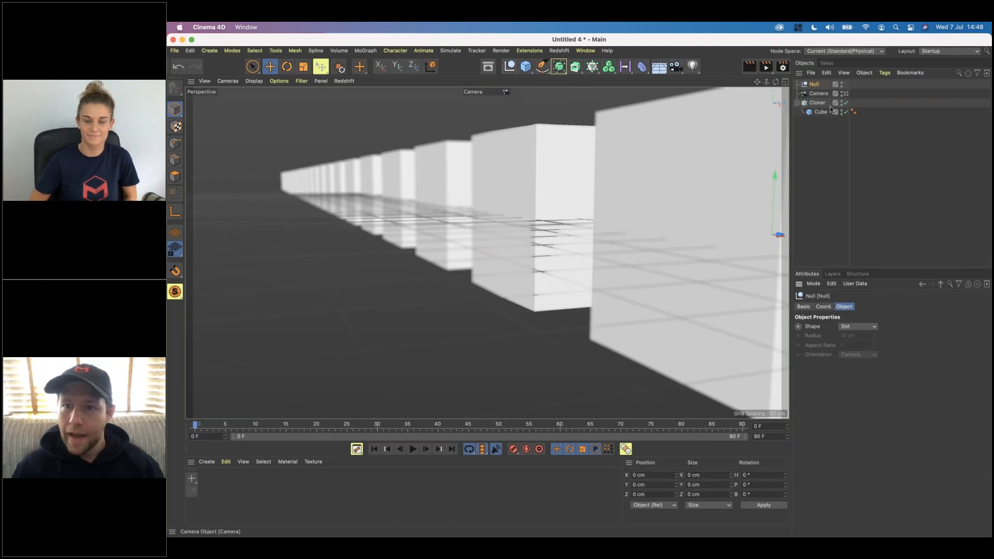
{"action": "left_click", "coordinate": [820, 94]}
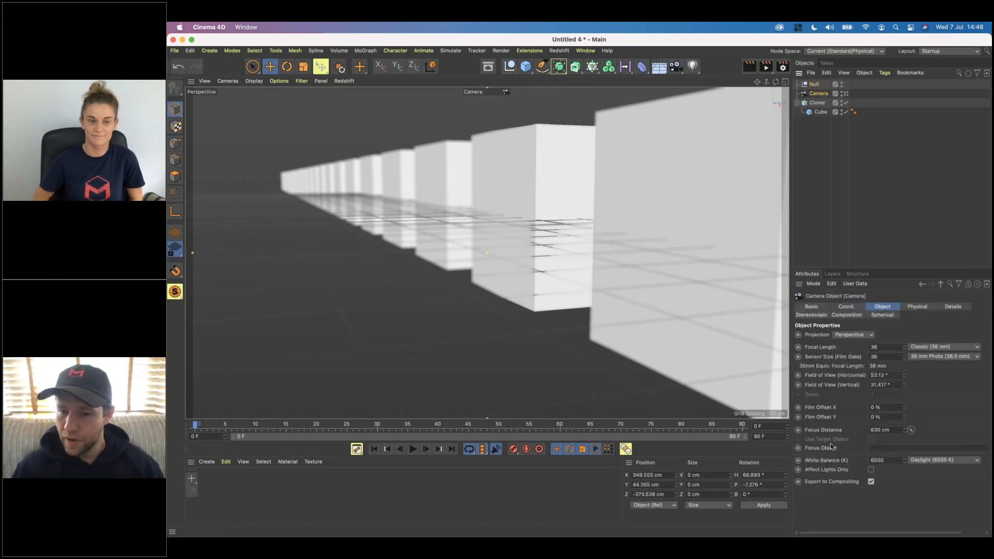
{"action": "left_click_drag", "start_coordinate": [815, 84], "coordinate": [876, 451]}
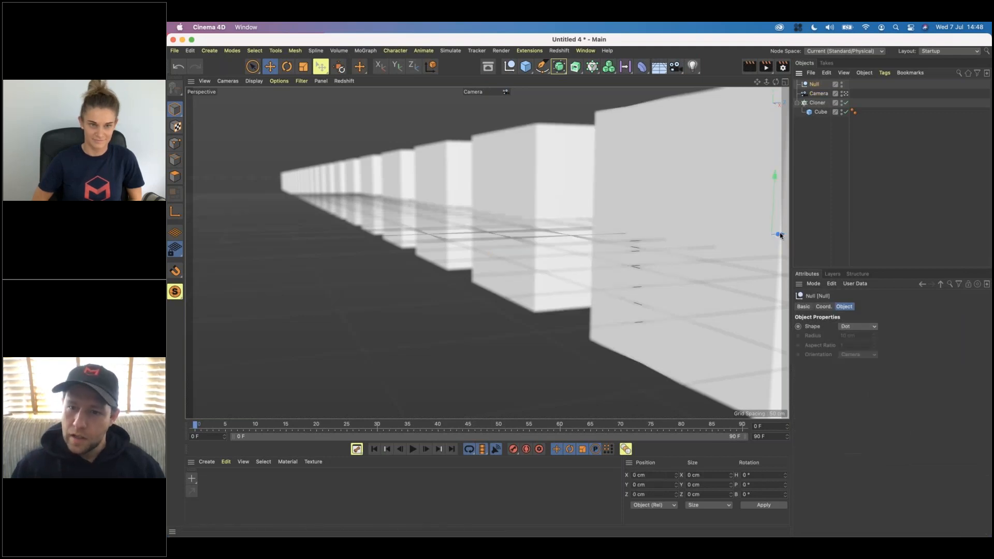
{"action": "left_click_drag", "start_coordinate": [780, 233], "coordinate": [616, 265]}
- Set the camera's F-Stop to 1 in its physical properties
{"action": "left_click", "coordinate": [828, 93]}
{"action": "left_click", "coordinate": [912, 307]}
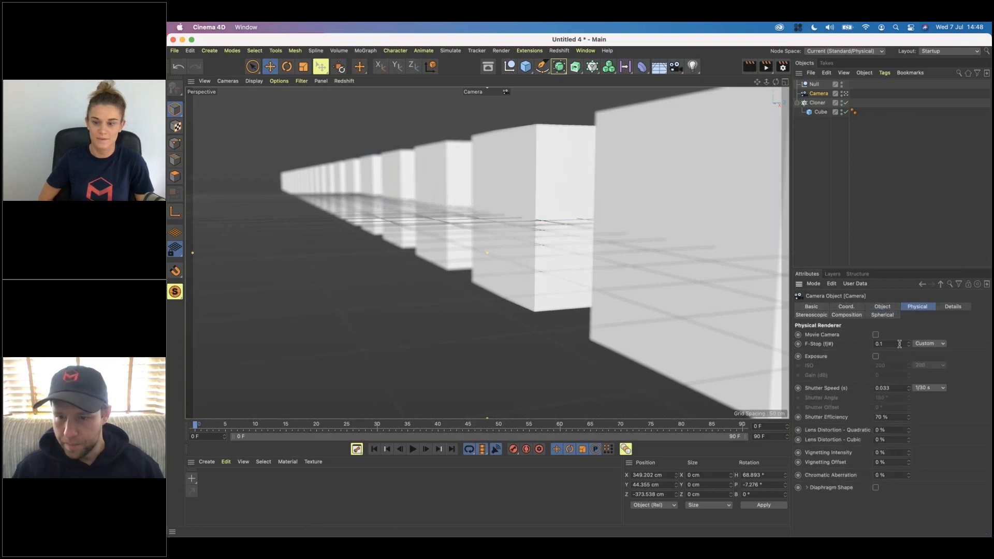
{"action": "double_click", "coordinate": [897, 343]}
{"action": "type", "text": "1"}
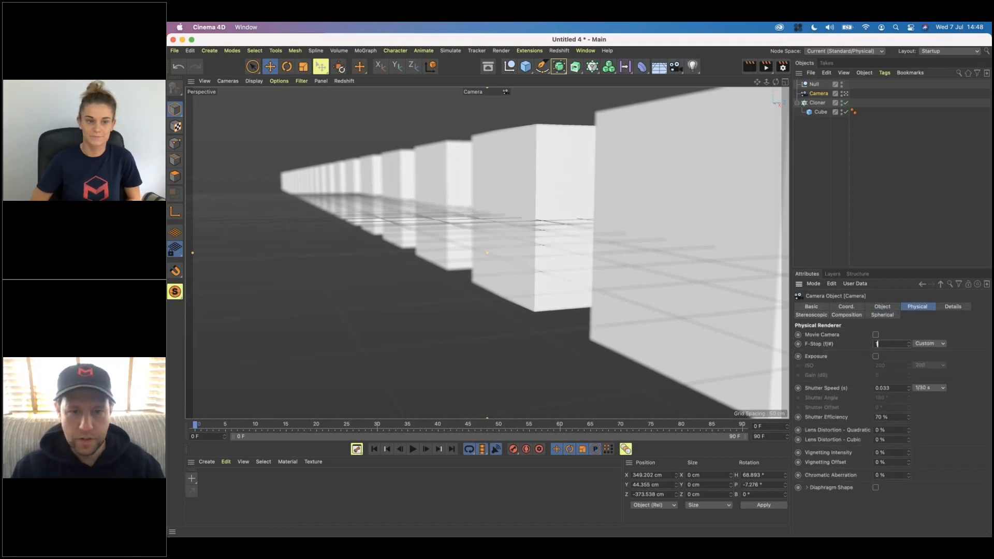
{"action": "key", "text": "Return"}
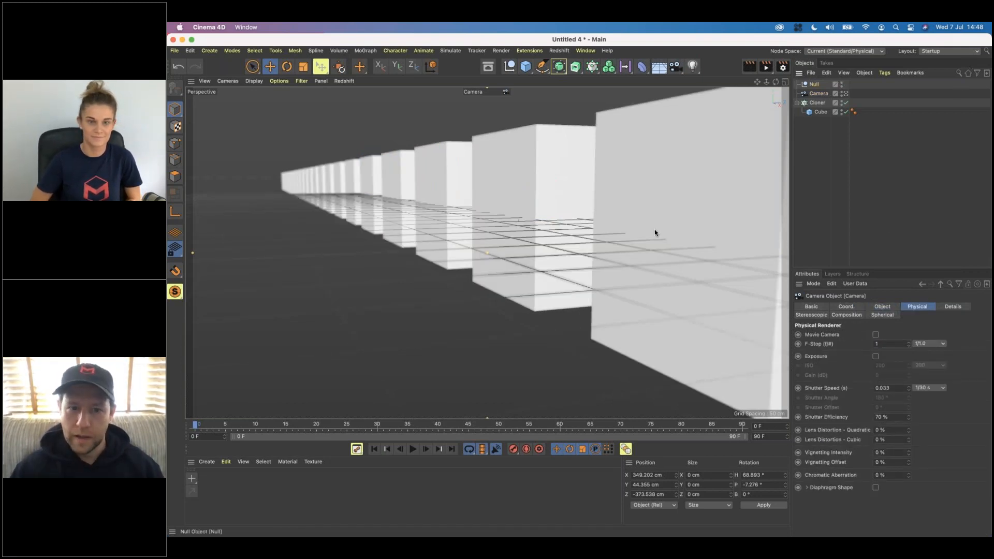
- Move the Null to about X -79 cm and Z -120 cm and render the view to check the focus
{"action": "left_click", "coordinate": [543, 226]}
{"action": "left_click_drag", "start_coordinate": [597, 240], "coordinate": [619, 245]}
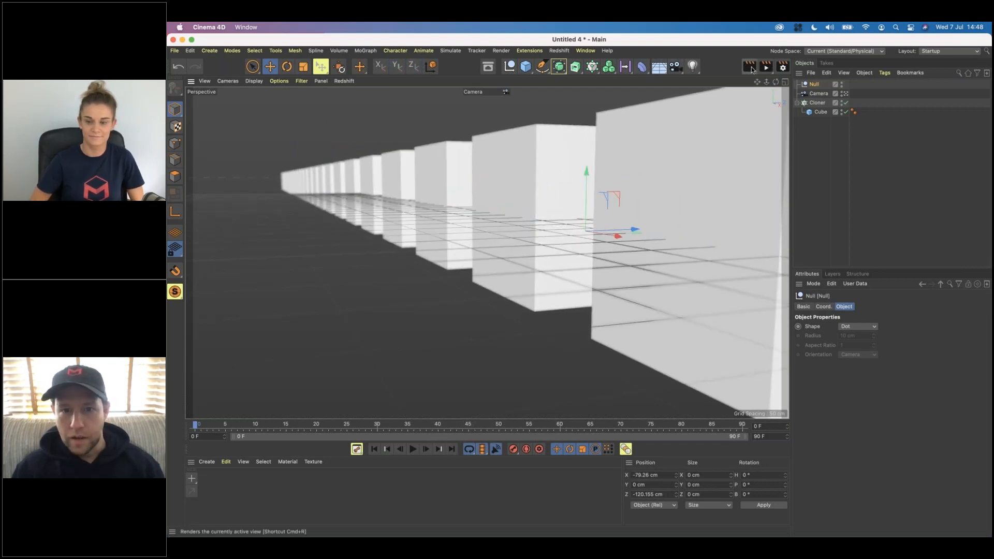
{"action": "left_click", "coordinate": [750, 67]}
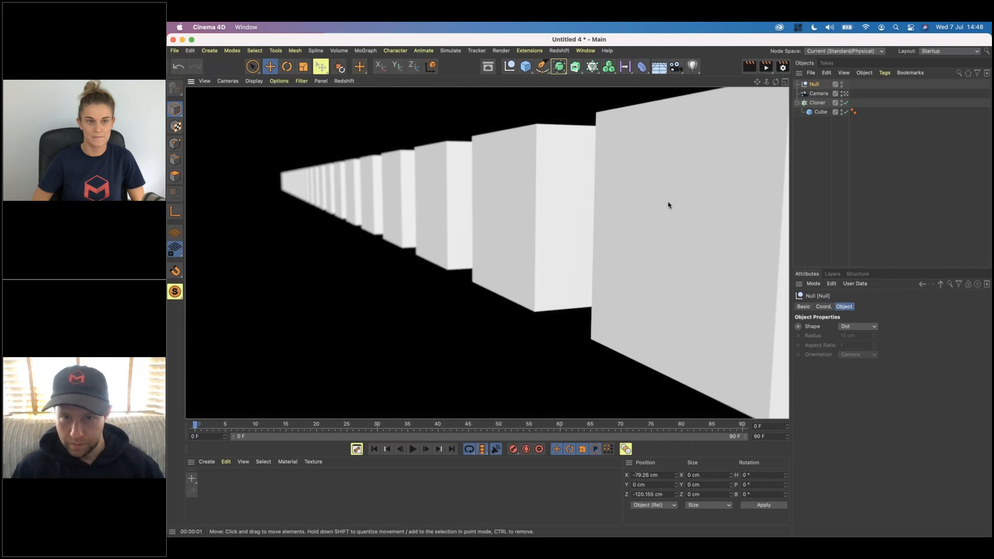
- Review the camera's physical properties and the Physical renderer's Depth Of Field setting, closing the render settings when done
{"action": "left_click", "coordinate": [823, 95]}
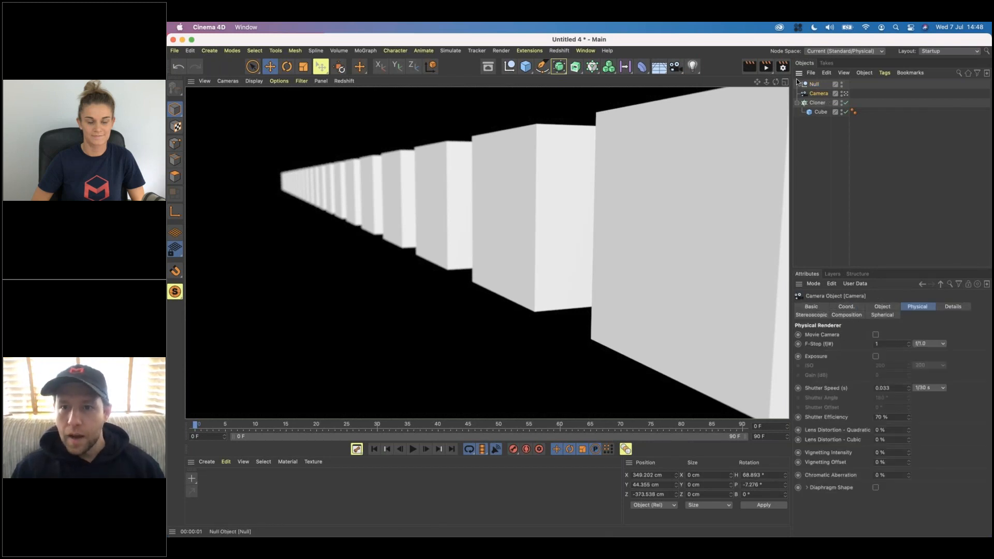
{"action": "left_click", "coordinate": [783, 67]}
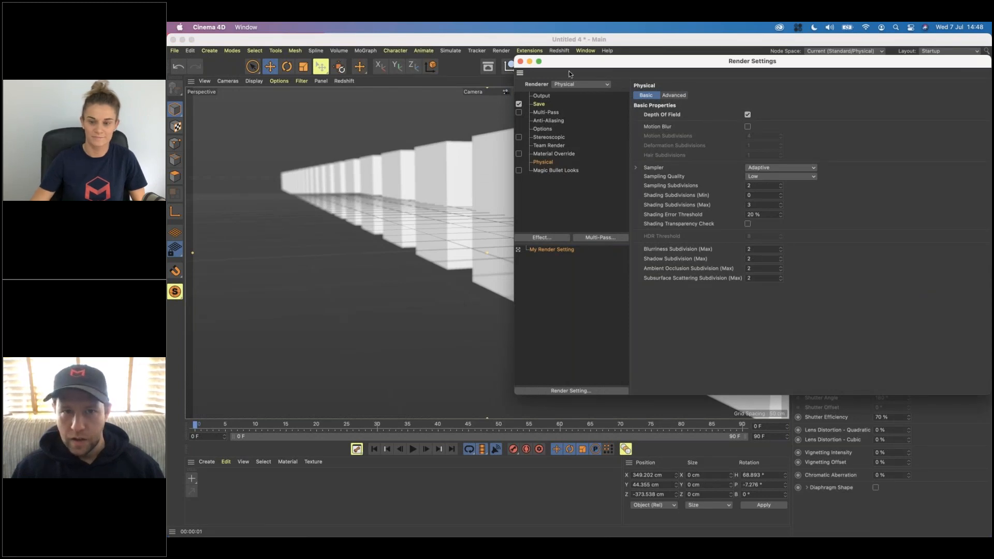
{"action": "left_click", "coordinate": [521, 61]}
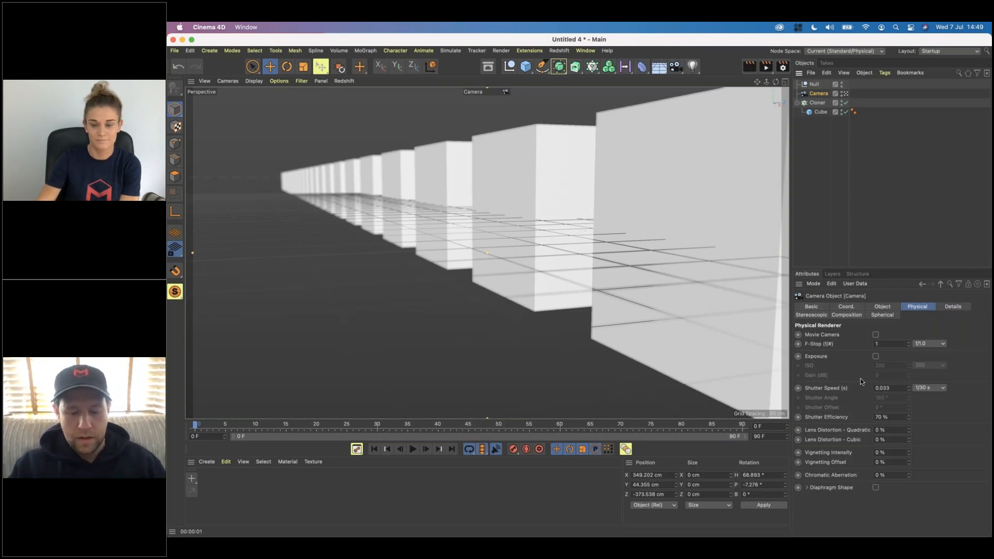
- Start a new project, add a cube, and keyframe it at frame 0 at about X -322 cm
{"action": "key", "text": "super+n"}
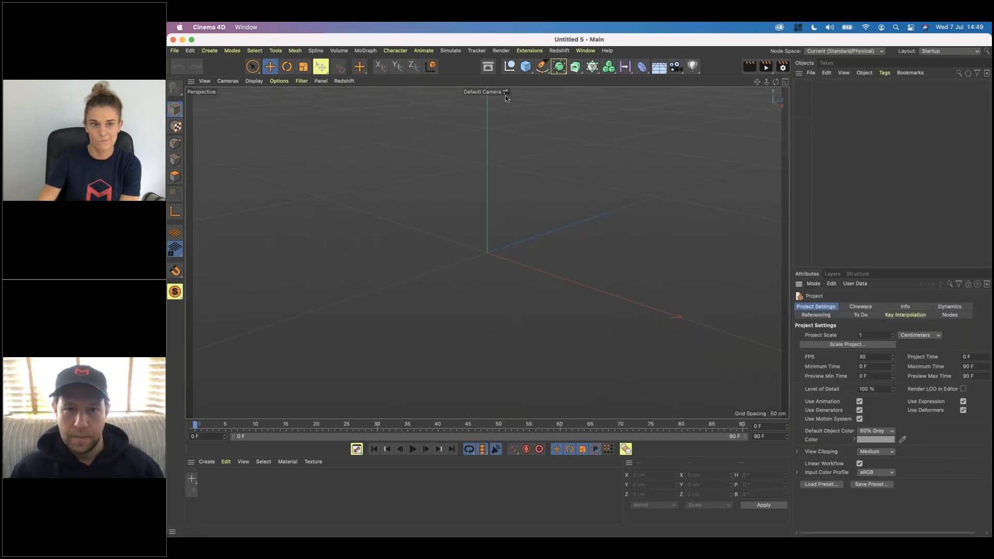
{"action": "left_click", "coordinate": [526, 66]}
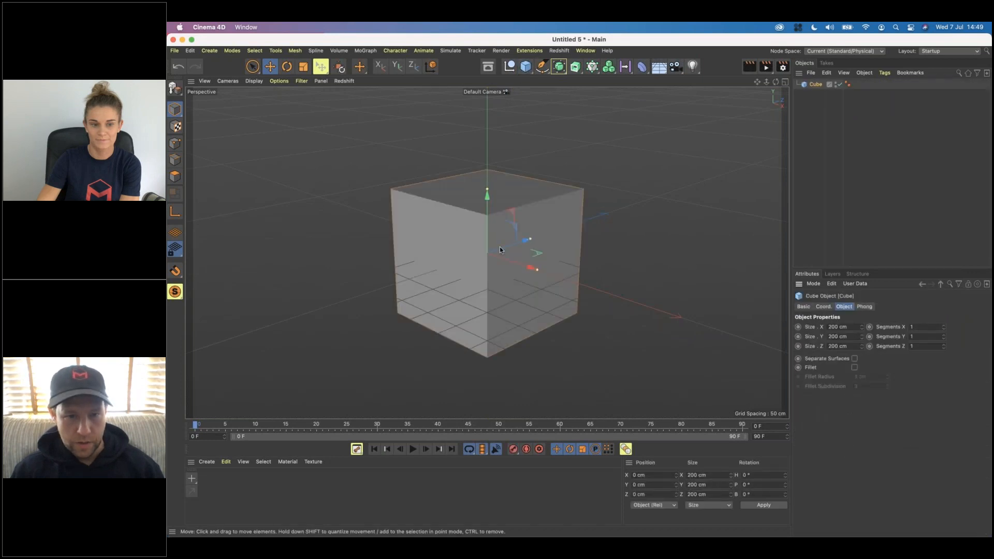
{"action": "left_click_drag", "start_coordinate": [501, 257], "coordinate": [372, 246]}
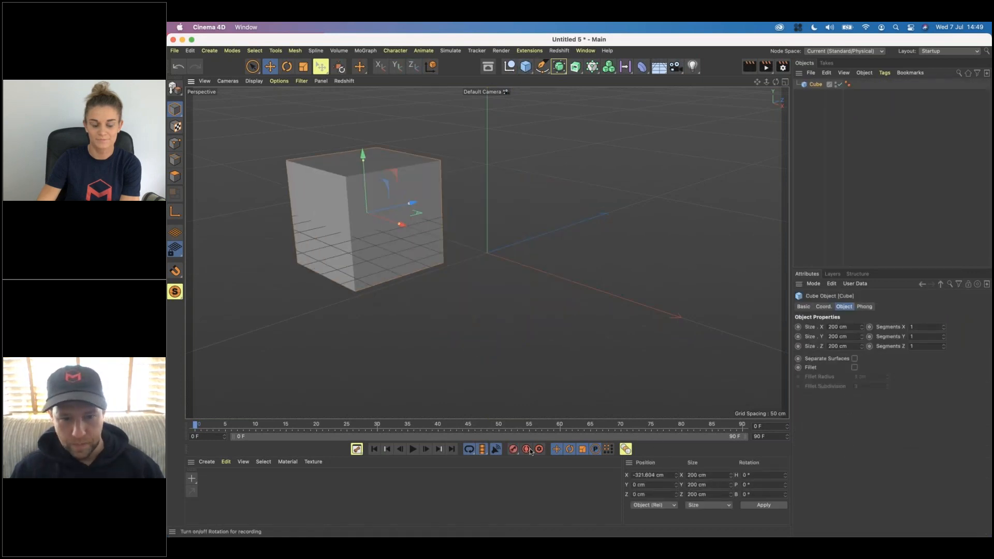
- Move the cube to about X 188 cm at frame 30 and record a keyframe there
{"action": "left_click_drag", "start_coordinate": [673, 425], "coordinate": [743, 425]}
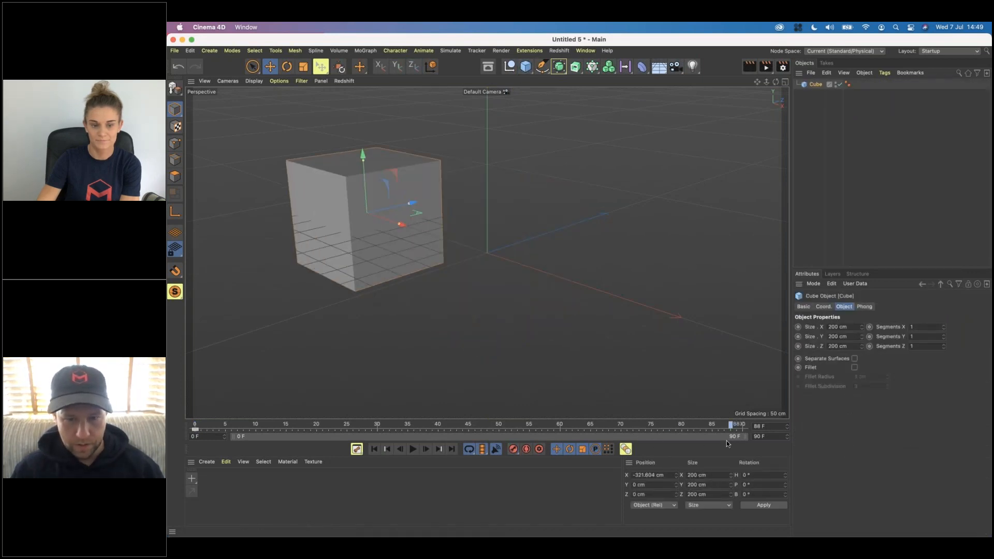
{"action": "left_click_drag", "start_coordinate": [403, 225], "coordinate": [629, 290]}
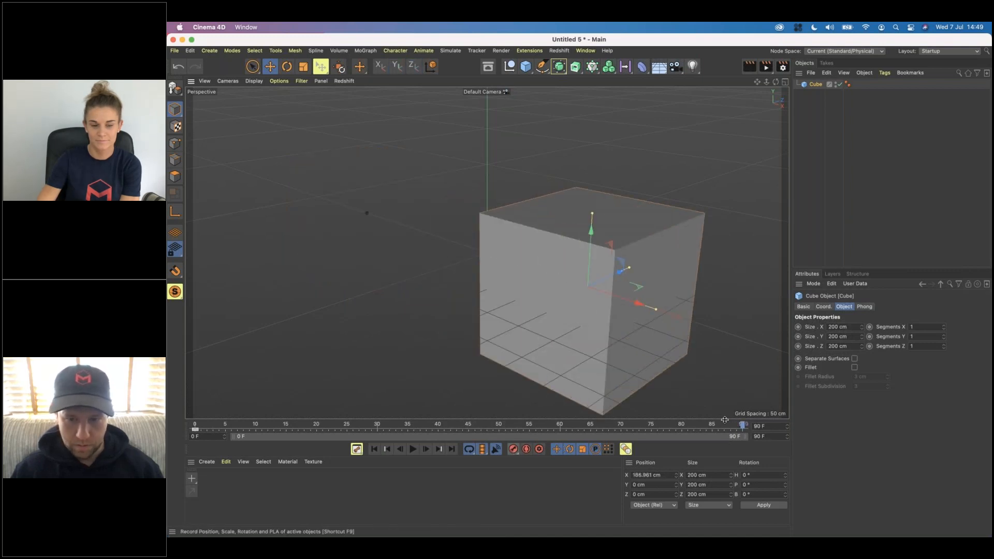
{"action": "left_click", "coordinate": [377, 425]}
{"action": "left_click_drag", "start_coordinate": [396, 222], "coordinate": [650, 297]}
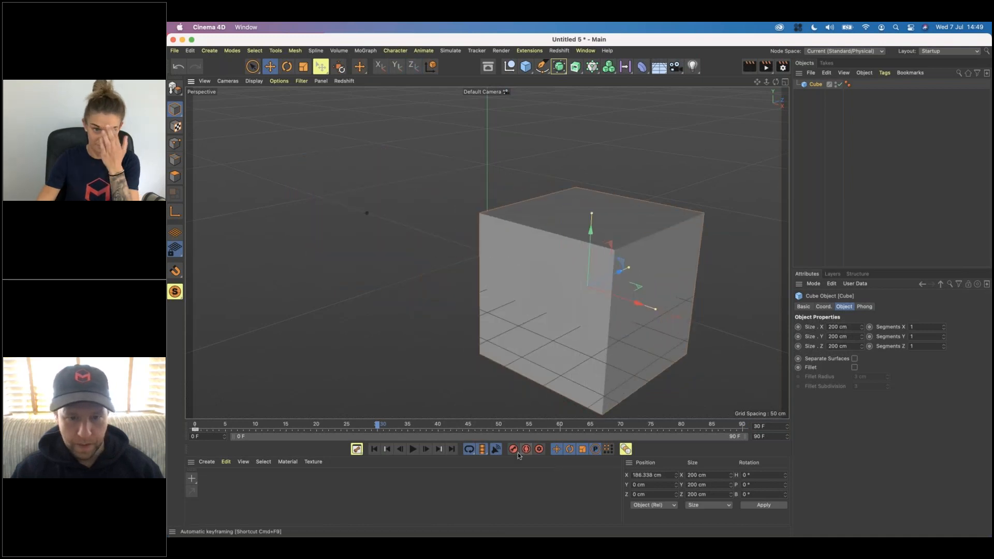
- Set the timeline's end to frame 30
{"action": "double_click", "coordinate": [767, 434]}
{"action": "type", "text": "30"}
{"action": "key", "text": "Return"}
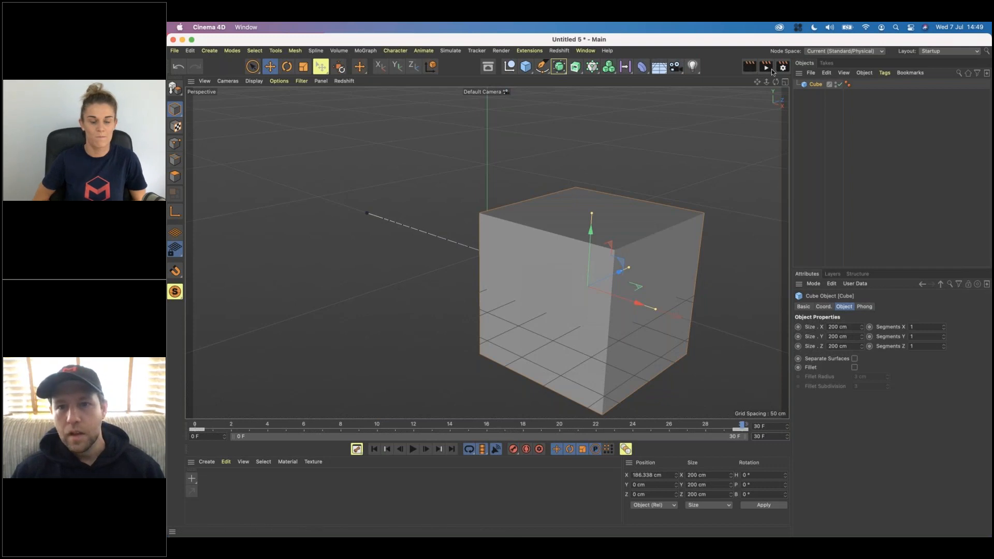
- Set the renderer to Physical and enable Motion Blur in its basic properties
{"action": "key", "text": "super+b"}
{"action": "left_click", "coordinate": [579, 82]}
{"action": "left_click", "coordinate": [564, 100]}
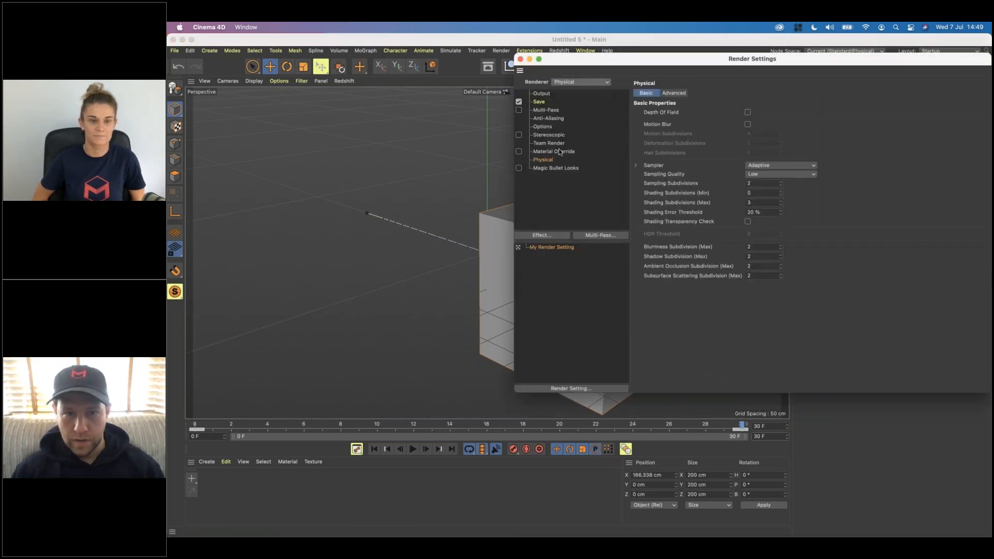
{"action": "left_click", "coordinate": [747, 124]}
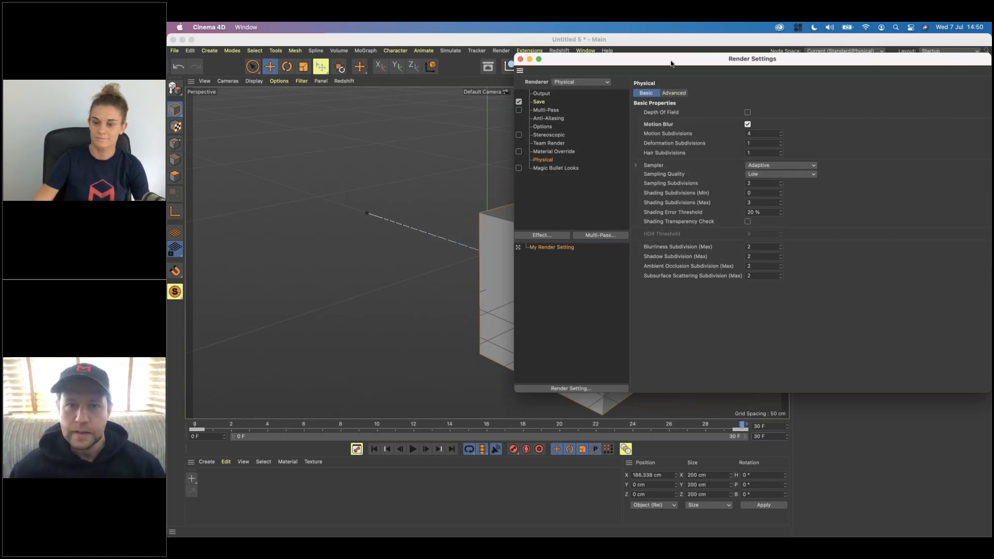
- Set the frame range in the render output settings to All Frames
{"action": "left_click_drag", "start_coordinate": [671, 63], "coordinate": [607, 231]}
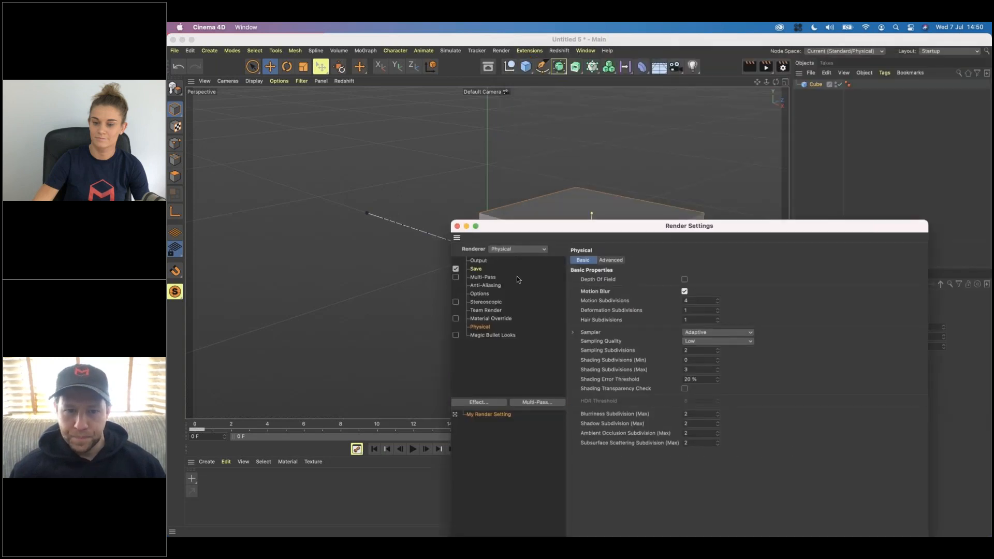
{"action": "left_click", "coordinate": [482, 261]}
{"action": "left_click", "coordinate": [661, 371]}
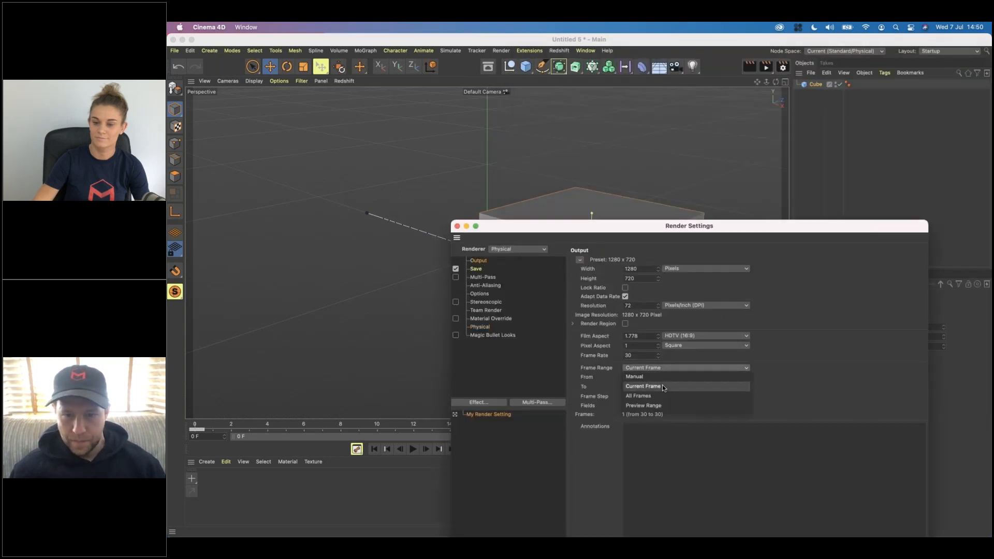
{"action": "left_click", "coordinate": [667, 380]}
- Render the animation to the Picture Viewer without saving a file and play back the rendered frames
{"action": "left_click", "coordinate": [766, 68]}
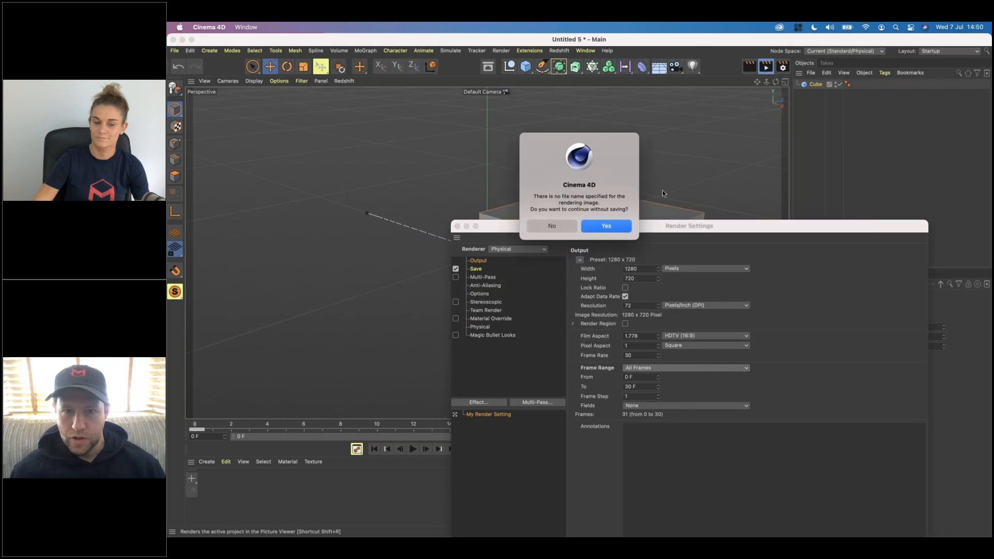
{"action": "left_click", "coordinate": [617, 225]}
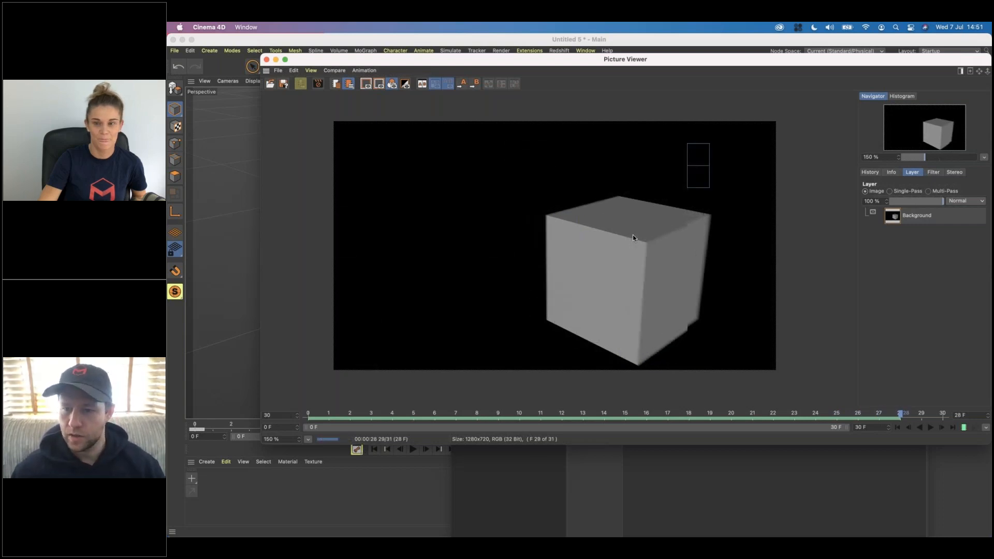
{"action": "left_click", "coordinate": [931, 429]}
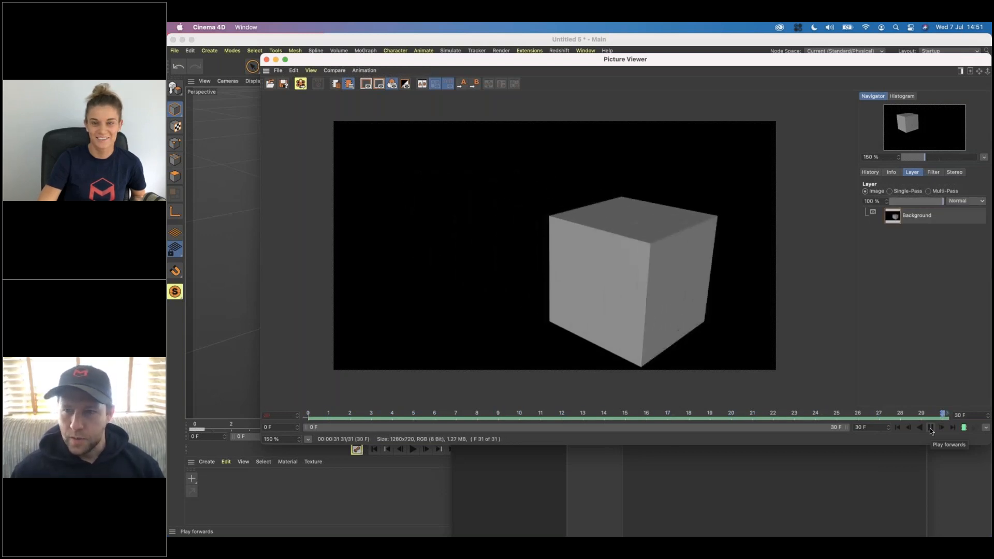
{"action": "left_click", "coordinate": [931, 428]}
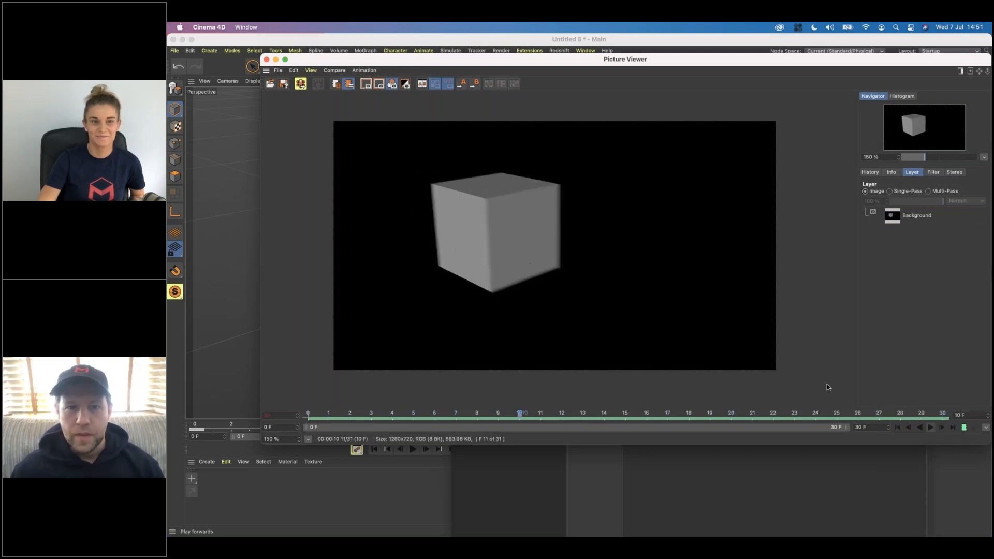
- Switch the renderer to Standard to examine its available effects, and return to Physical to compare its basic motion blur options
{"action": "left_click", "coordinate": [254, 64]}
{"action": "left_click_drag", "start_coordinate": [671, 230], "coordinate": [597, 87]}
{"action": "left_click", "coordinate": [412, 185]}
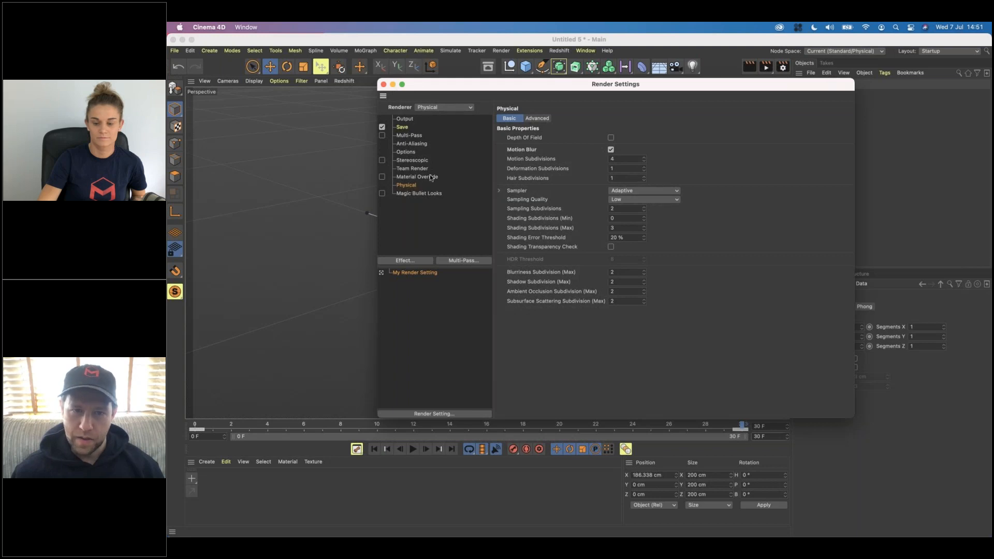
{"action": "left_click", "coordinate": [444, 107]}
{"action": "left_click", "coordinate": [432, 109]}
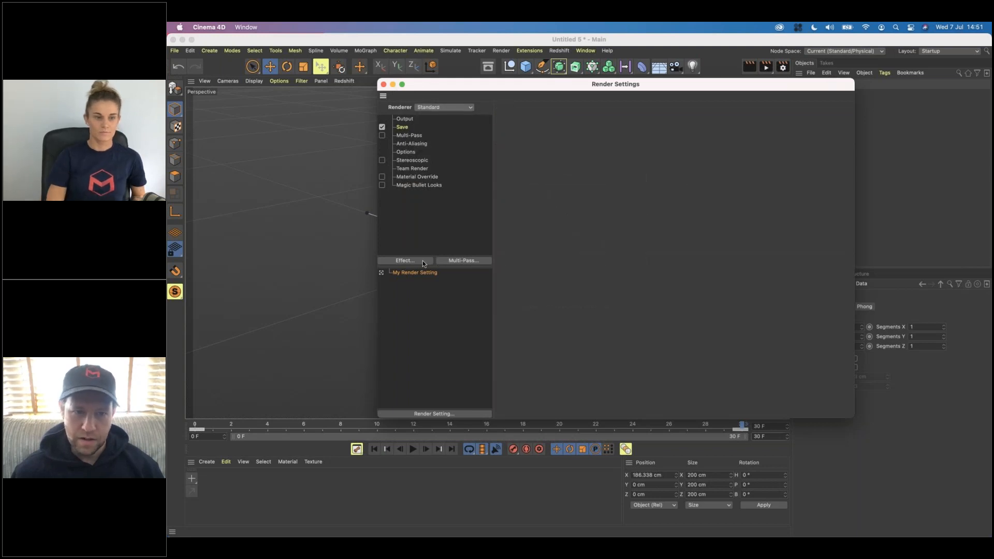
{"action": "left_click", "coordinate": [422, 259]}
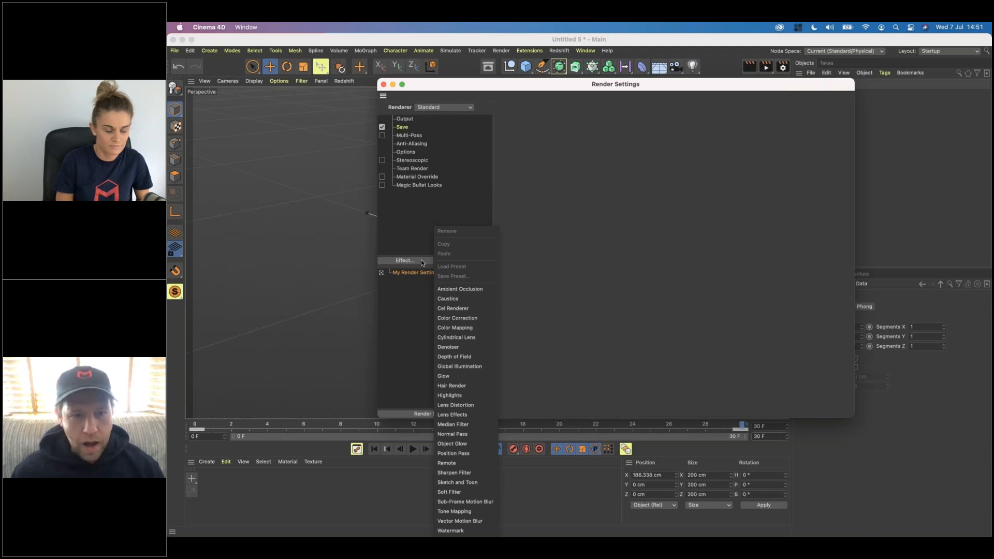
{"action": "left_click", "coordinate": [444, 107]}
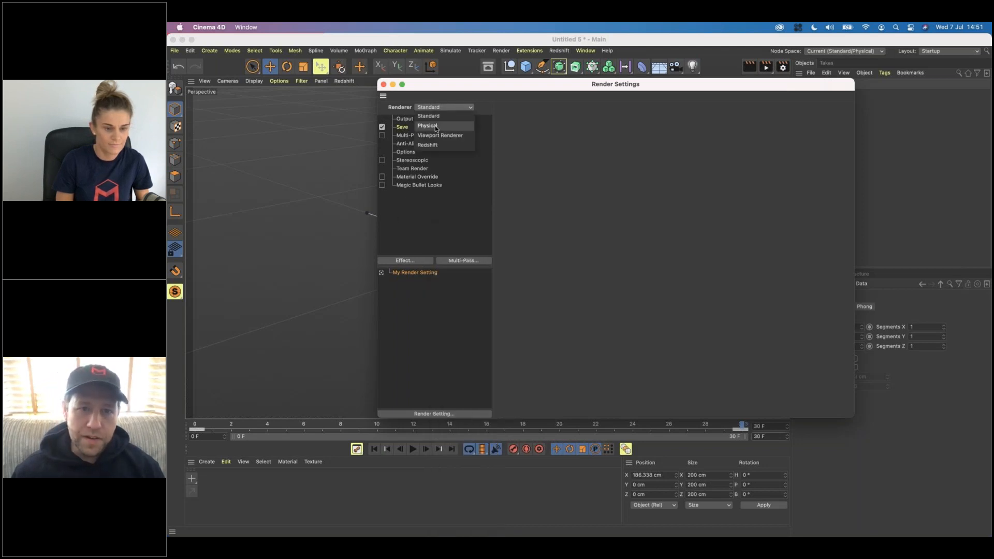
{"action": "left_click", "coordinate": [435, 127]}
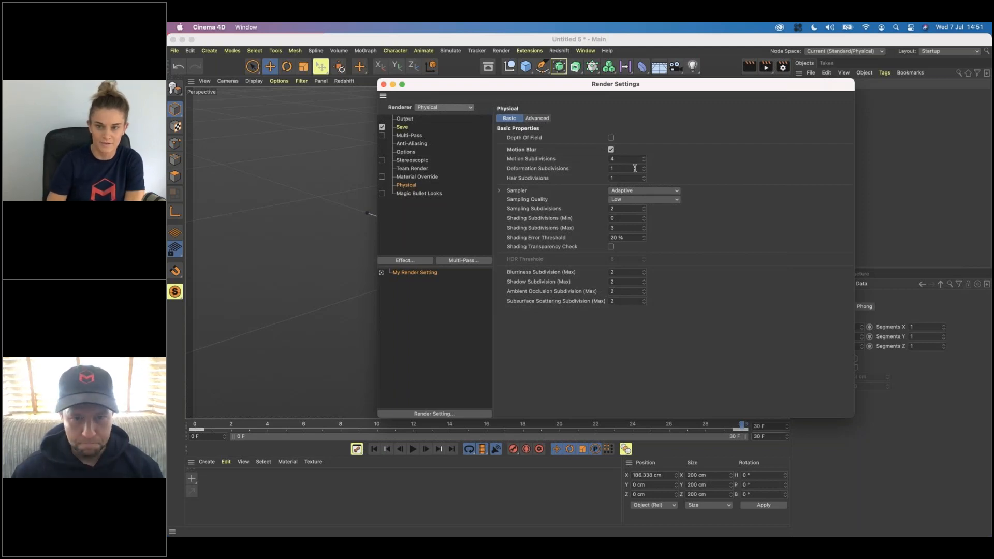
{"action": "left_click", "coordinate": [383, 85]}
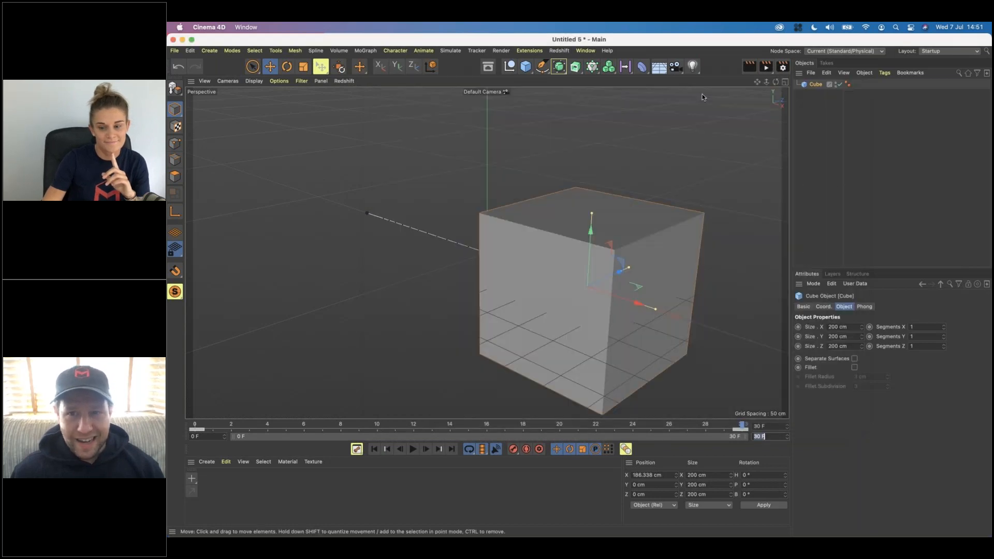
- Review the Physical renderer's basic properties once more in the render settings
{"action": "left_click", "coordinate": [783, 70]}
{"action": "left_click_drag", "start_coordinate": [696, 93], "coordinate": [486, 95]}
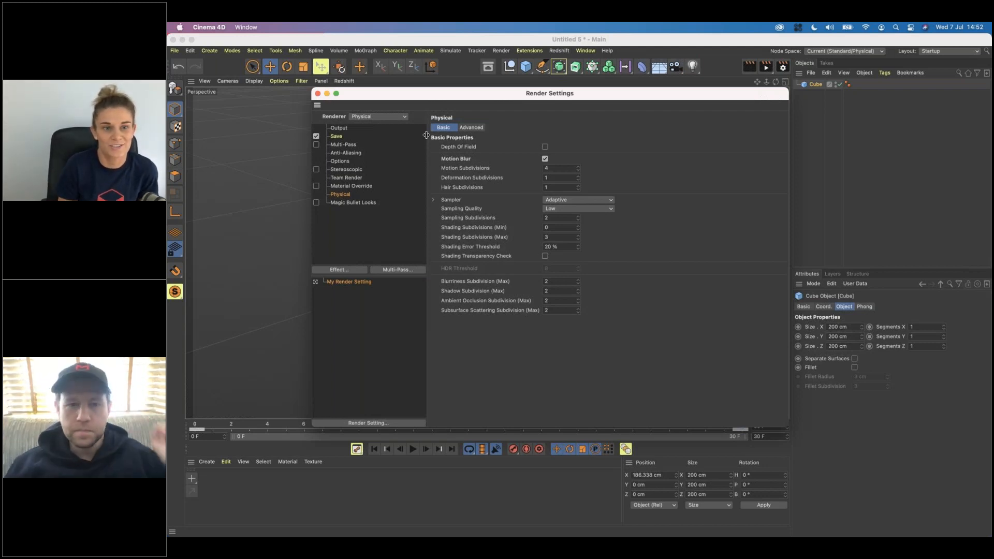
{"action": "left_click", "coordinate": [318, 94]}
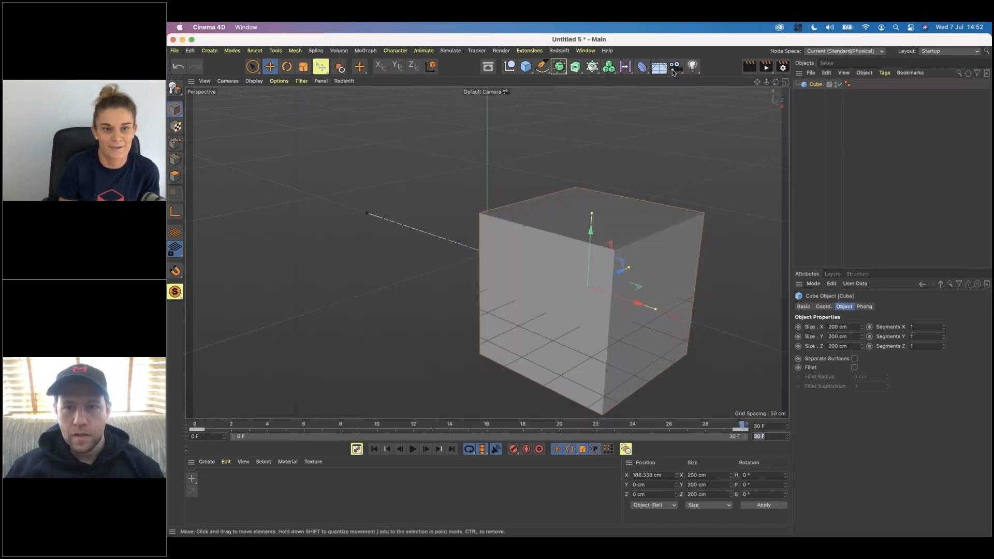
- Start a new project and add a cube and a Sky object
{"action": "key", "text": "super+n"}
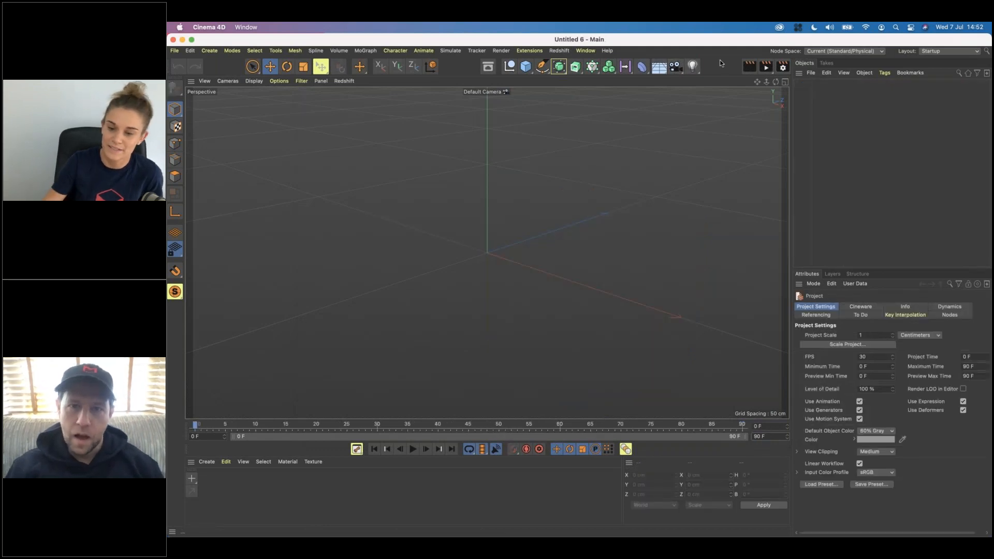
{"action": "left_click", "coordinate": [525, 66]}
{"action": "left_click", "coordinate": [659, 66]}
{"action": "left_click", "coordinate": [708, 94]}
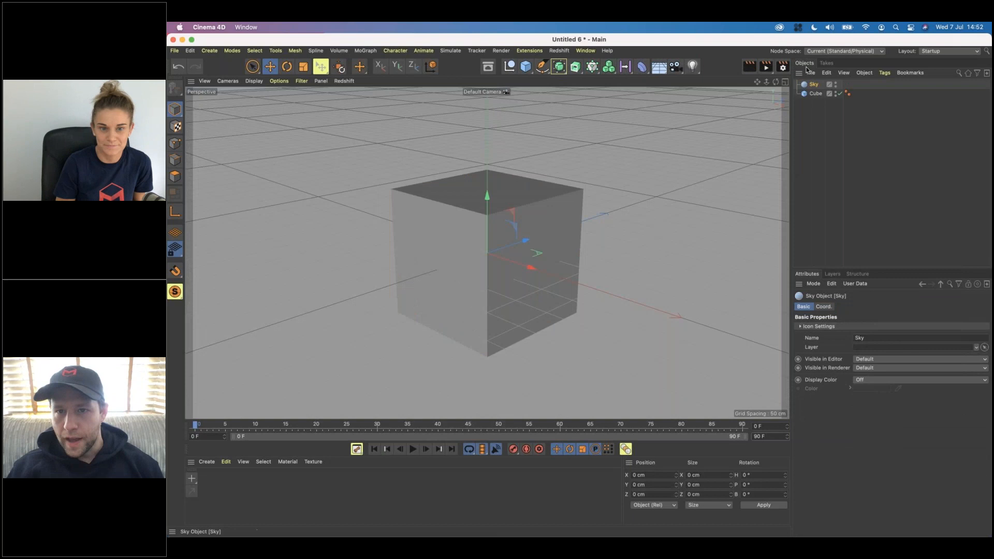
- Search the asset library for "hdri", apply the Cloudy Park 01 material to the Sky, and render the view
{"action": "left_click", "coordinate": [486, 67]}
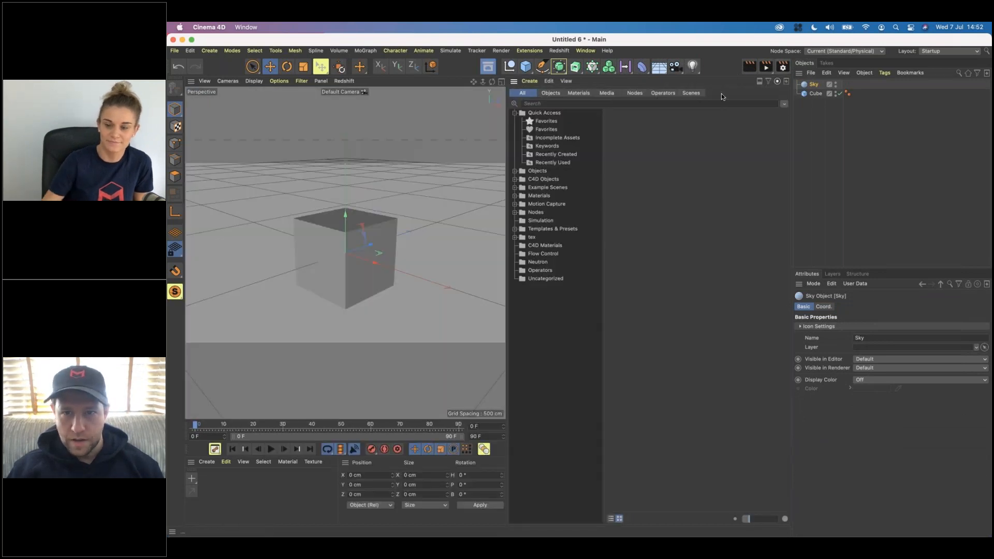
{"action": "left_click", "coordinate": [711, 103]}
{"action": "type", "text": "hdri"}
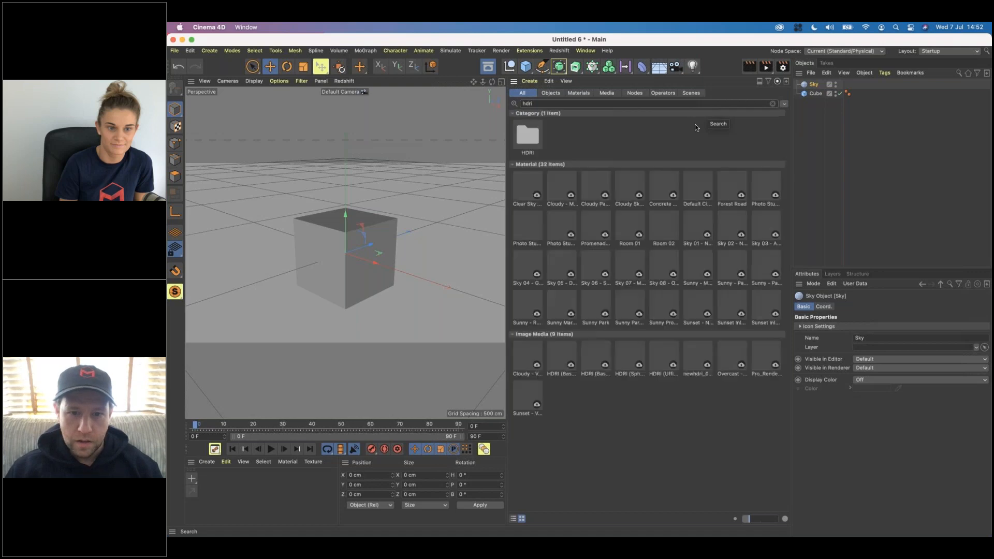
{"action": "left_click", "coordinate": [600, 181]}
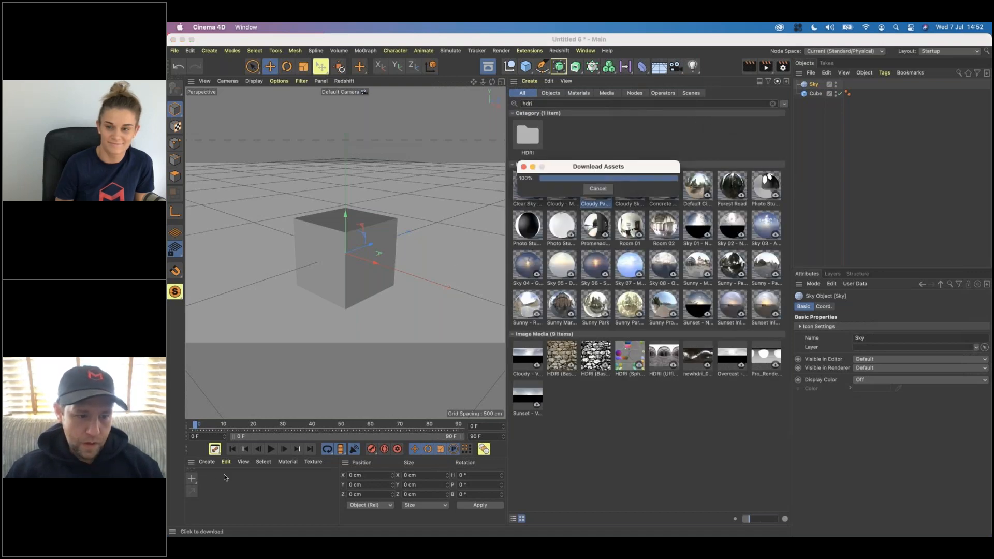
{"action": "left_click_drag", "start_coordinate": [210, 480], "coordinate": [397, 175]}
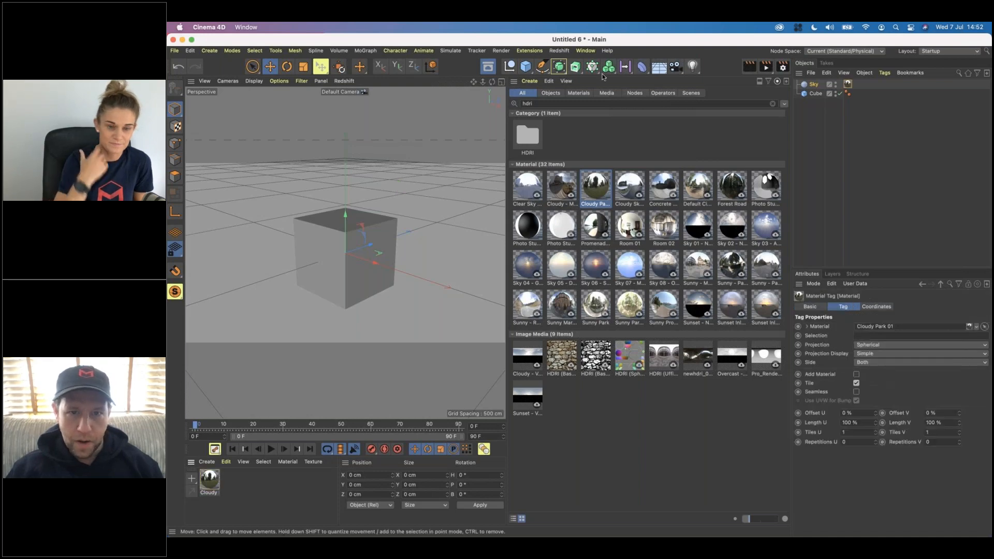
{"action": "left_click", "coordinate": [490, 68]}
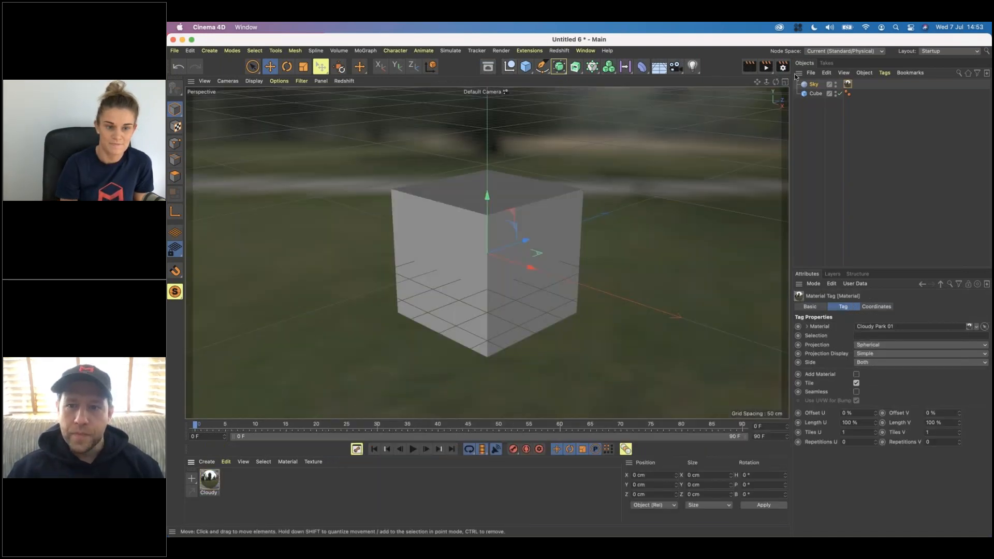
{"action": "left_click", "coordinate": [749, 66]}
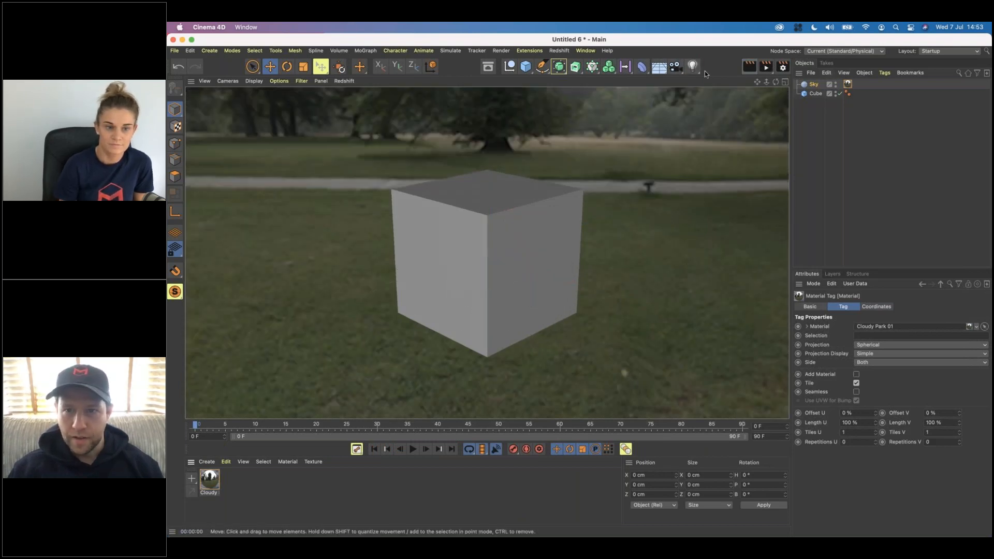
- Set the renderer to Physical with a Global Illumination effect and render the view
{"action": "left_click", "coordinate": [782, 66]}
{"action": "left_click", "coordinate": [566, 81]}
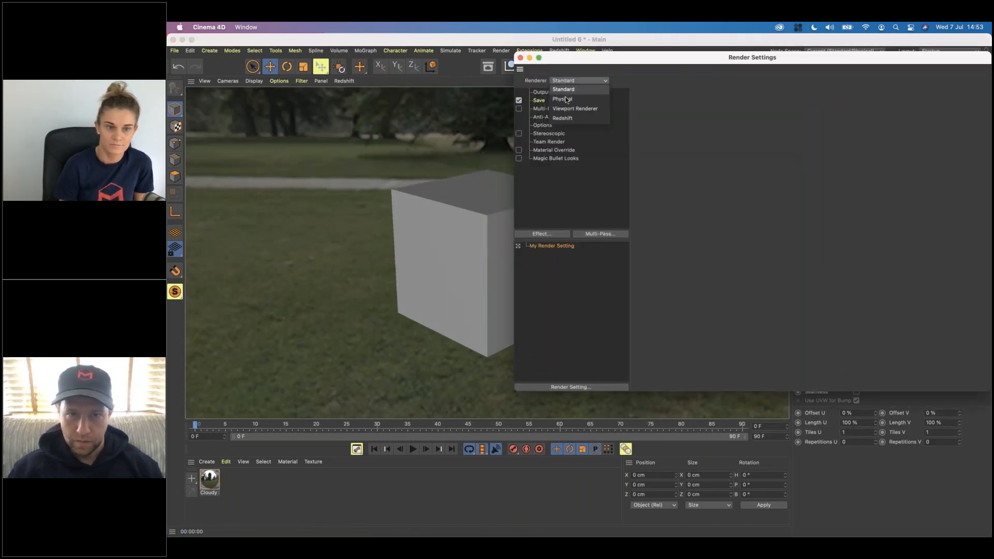
{"action": "left_click", "coordinate": [567, 91]}
{"action": "left_click", "coordinate": [559, 234]}
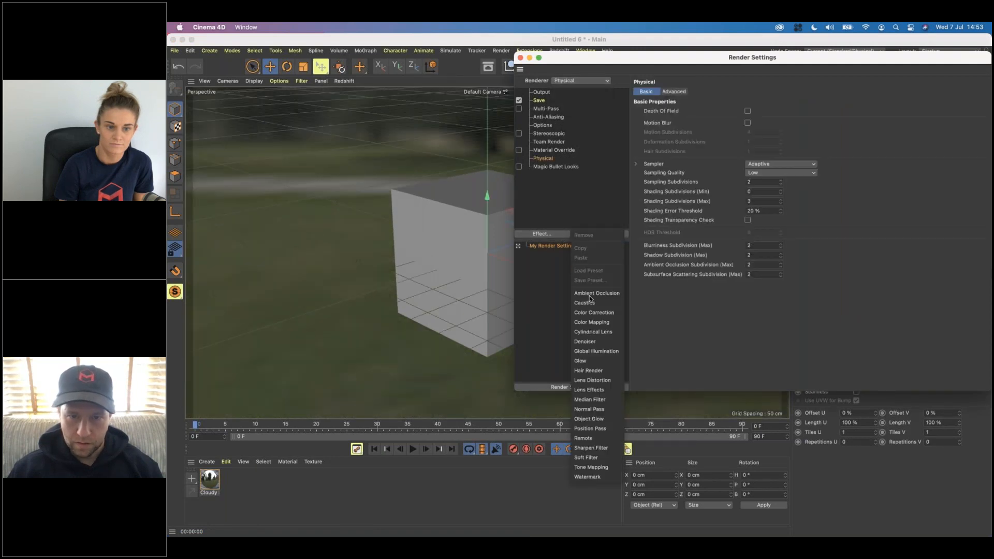
{"action": "left_click", "coordinate": [597, 351]}
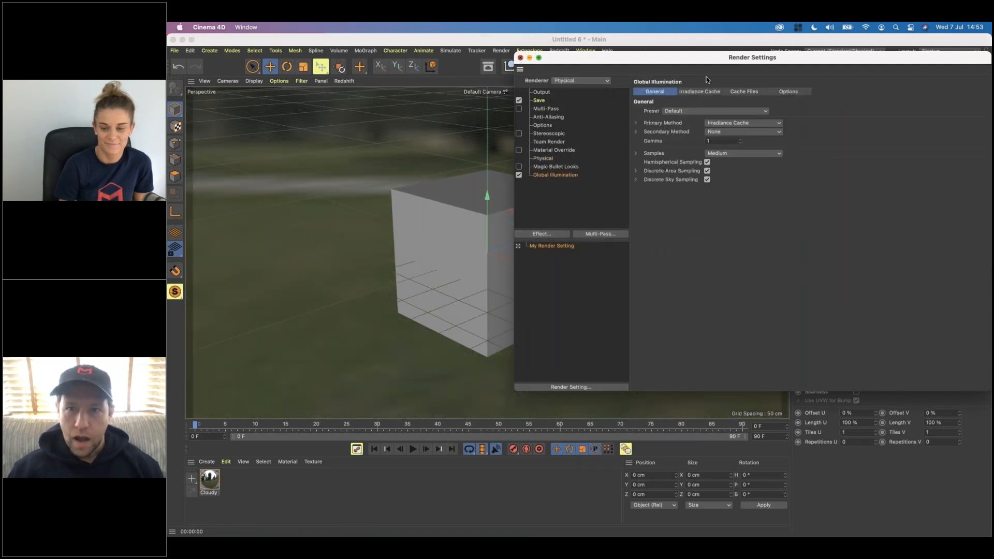
{"action": "left_click", "coordinate": [520, 57]}
{"action": "left_click", "coordinate": [749, 66]}
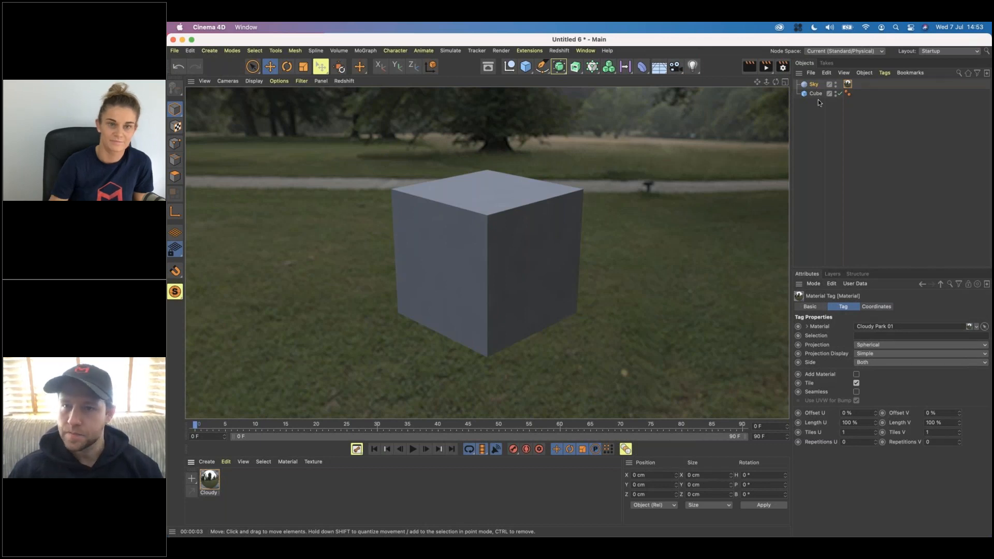
- Add a Compositing tag to the Sky with Seen by Camera disabled and render the view
{"action": "left_click", "coordinate": [817, 84]}
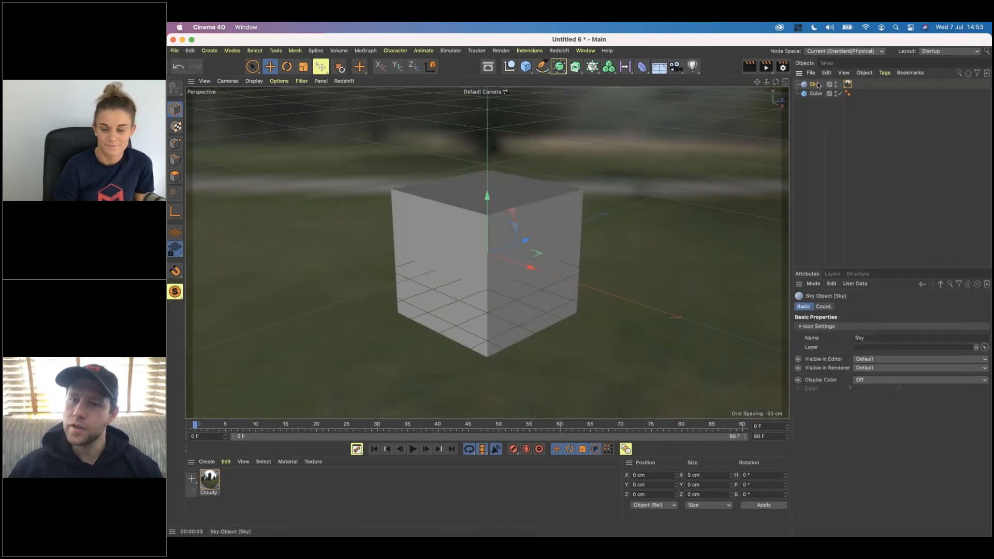
{"action": "left_click", "coordinate": [884, 73]}
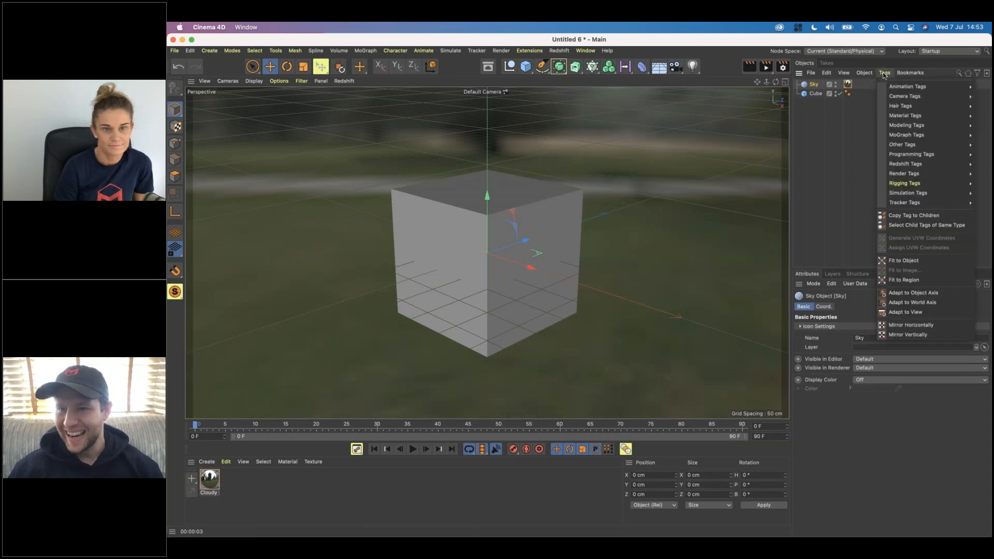
{"action": "mouse_move", "coordinate": [897, 175]}
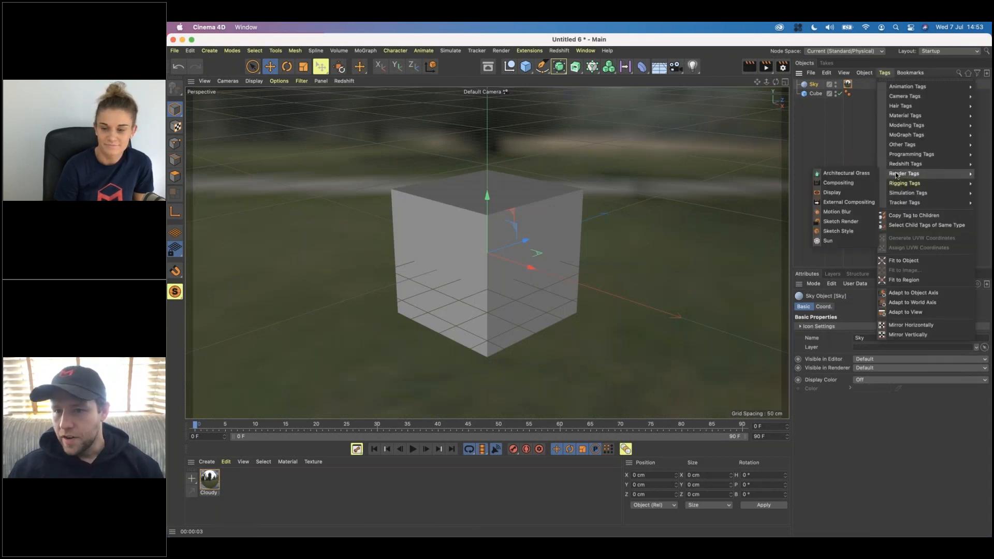
{"action": "left_click", "coordinate": [838, 184]}
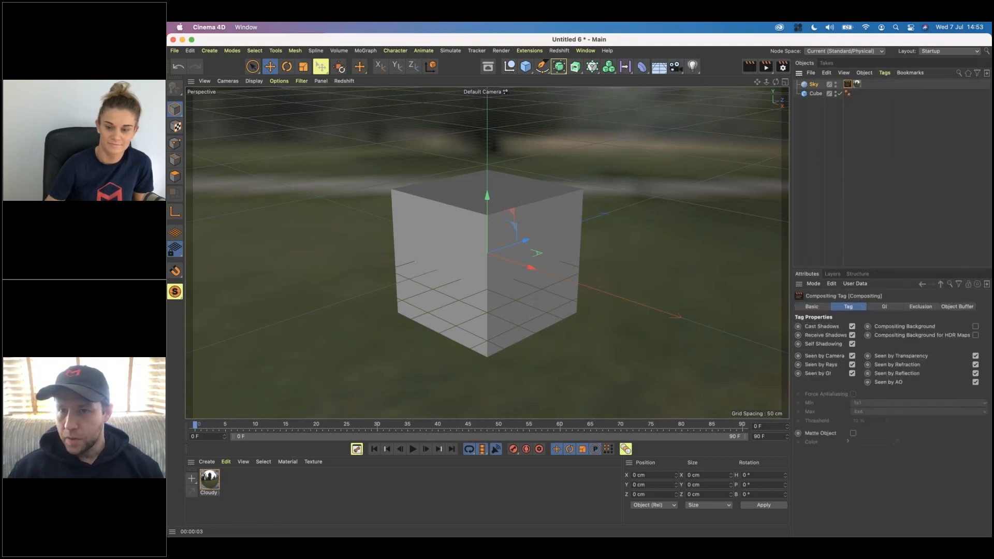
{"action": "left_click", "coordinate": [852, 355]}
{"action": "left_click", "coordinate": [748, 67]}
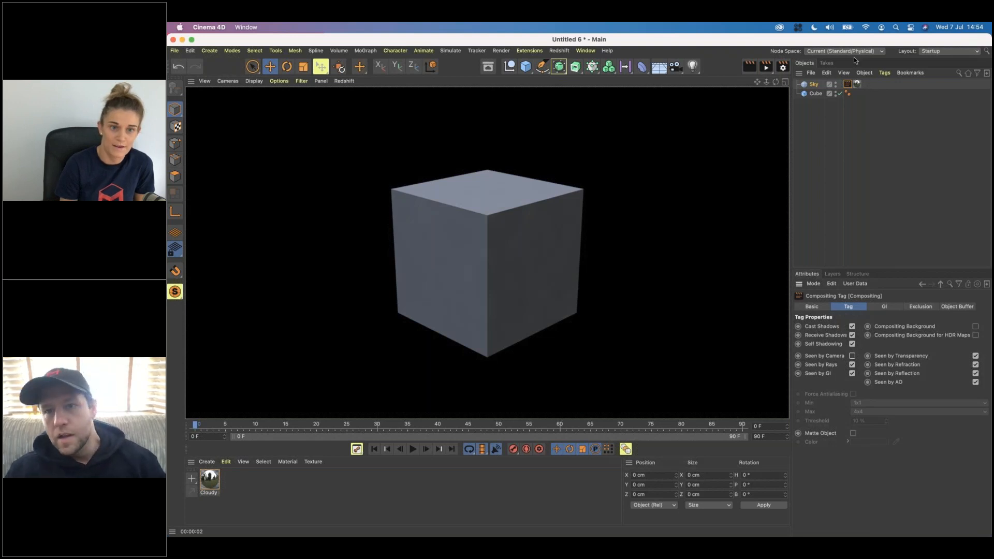
- Delete the Sky object and add a Background object to the scene
{"action": "left_click", "coordinate": [815, 84]}
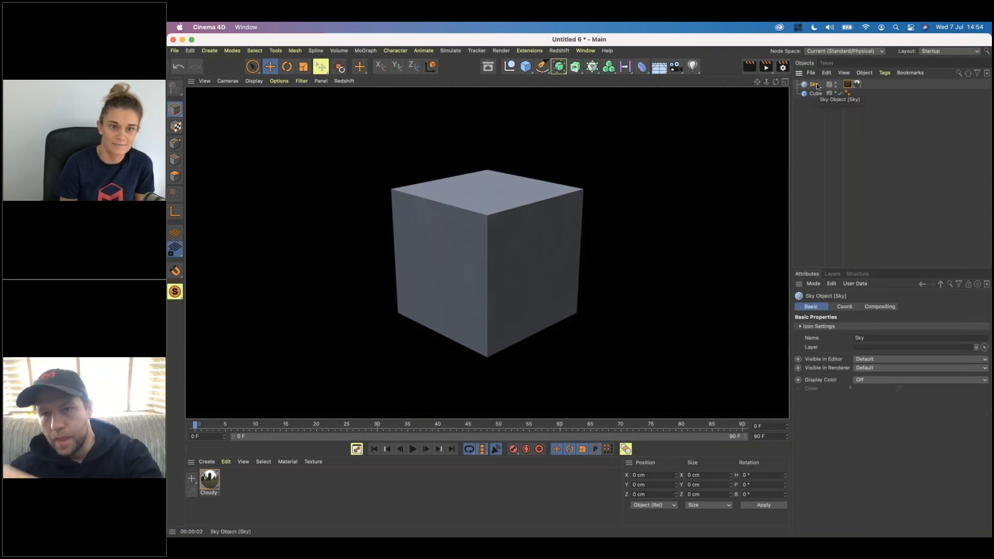
{"action": "key", "text": "Delete"}
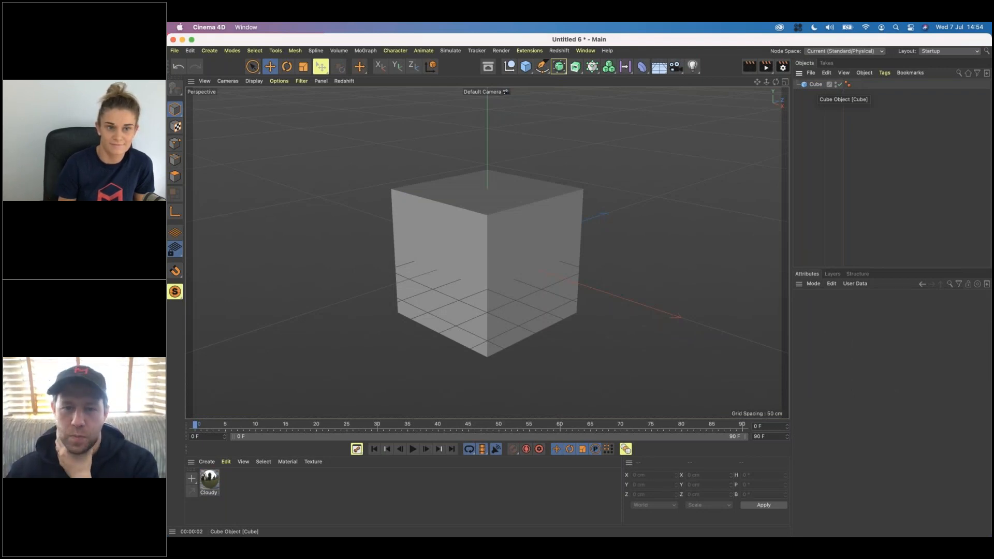
{"action": "left_click", "coordinate": [659, 68]}
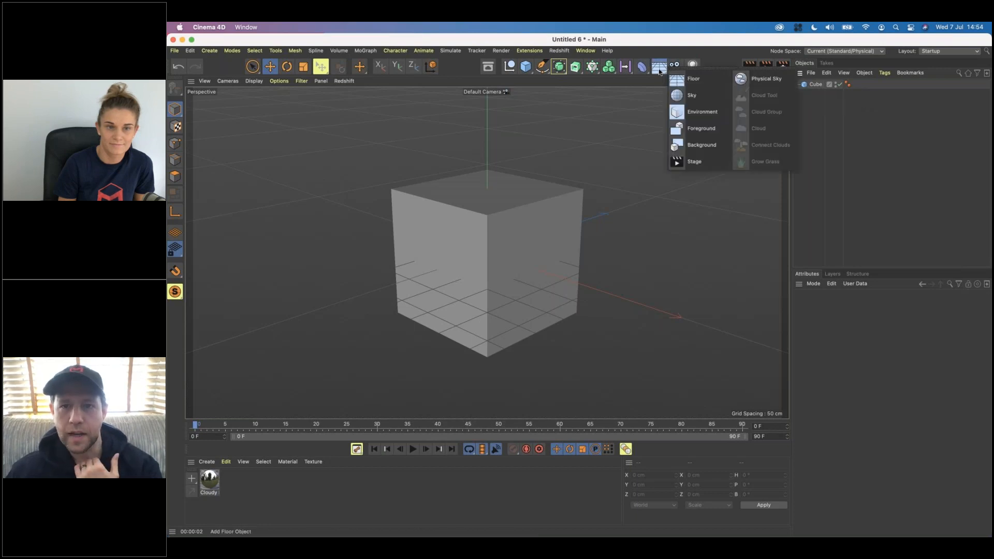
{"action": "left_click", "coordinate": [701, 145]}
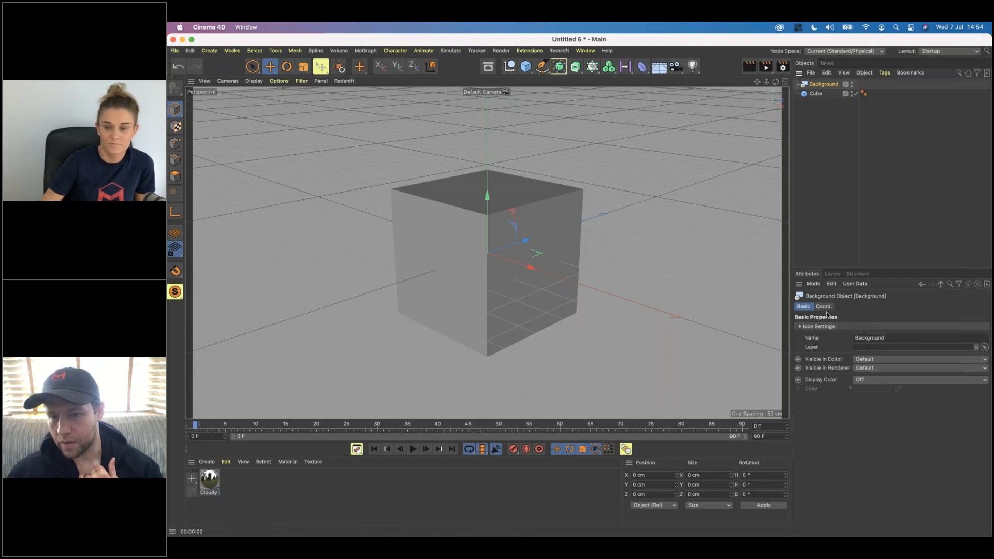
- Apply the Cloudy Park 01 material to the Background object
{"action": "left_click", "coordinate": [823, 306]}
{"action": "left_click", "coordinate": [809, 306]}
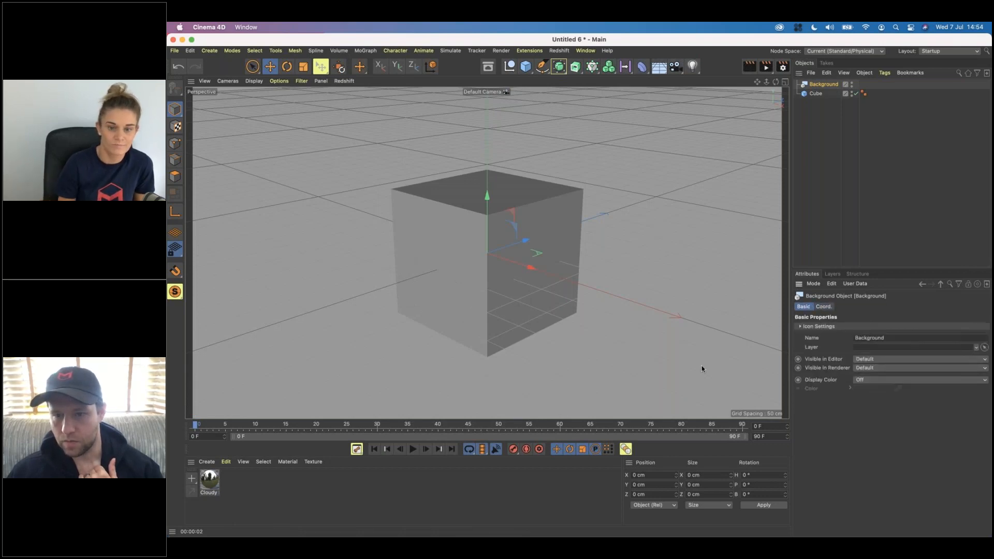
{"action": "left_click_drag", "start_coordinate": [830, 84], "coordinate": [827, 85]}
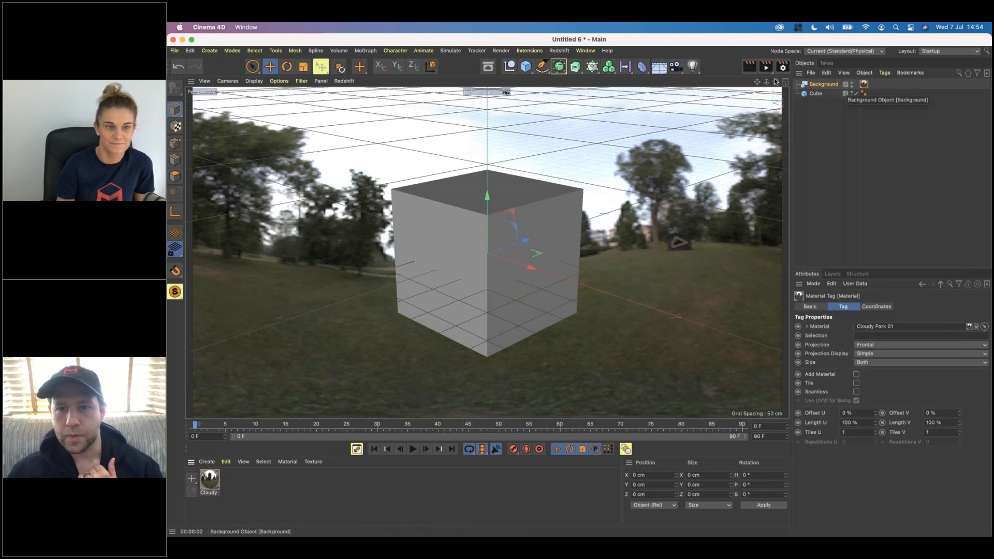
{"action": "left_click_drag", "start_coordinate": [579, 284], "coordinate": [577, 284], "text": "alt"}
{"action": "left_click_drag", "start_coordinate": [579, 285], "coordinate": [579, 284], "text": "alt"}
- Render the view, then disable the Global Illumination effect in the render settings and render again
{"action": "left_click", "coordinate": [746, 67]}
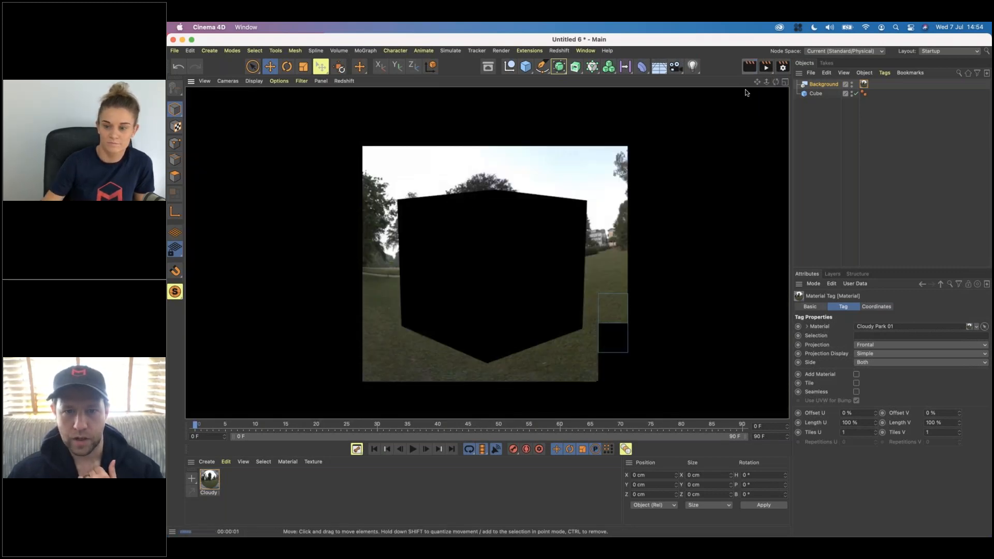
{"action": "left_click", "coordinate": [782, 67]}
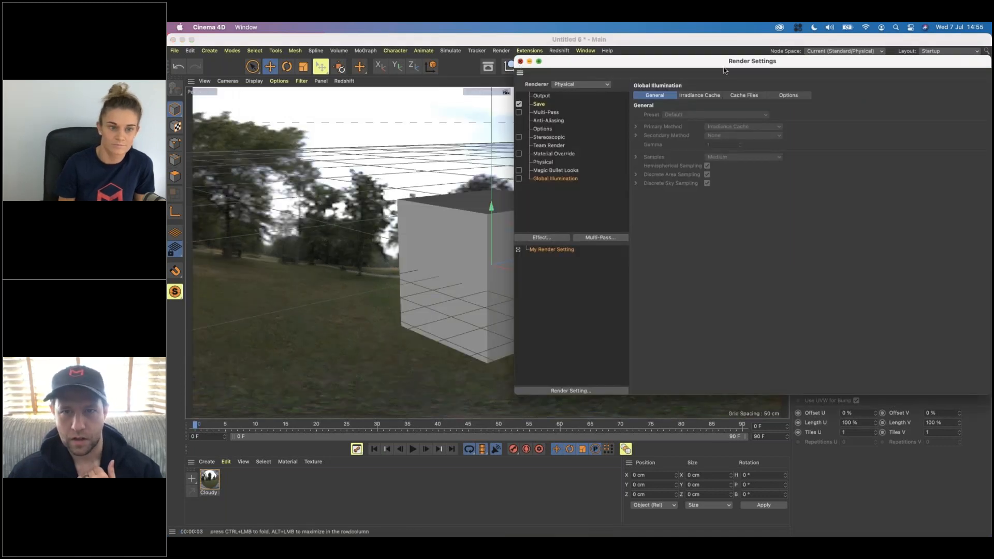
{"action": "key", "text": "super+w"}
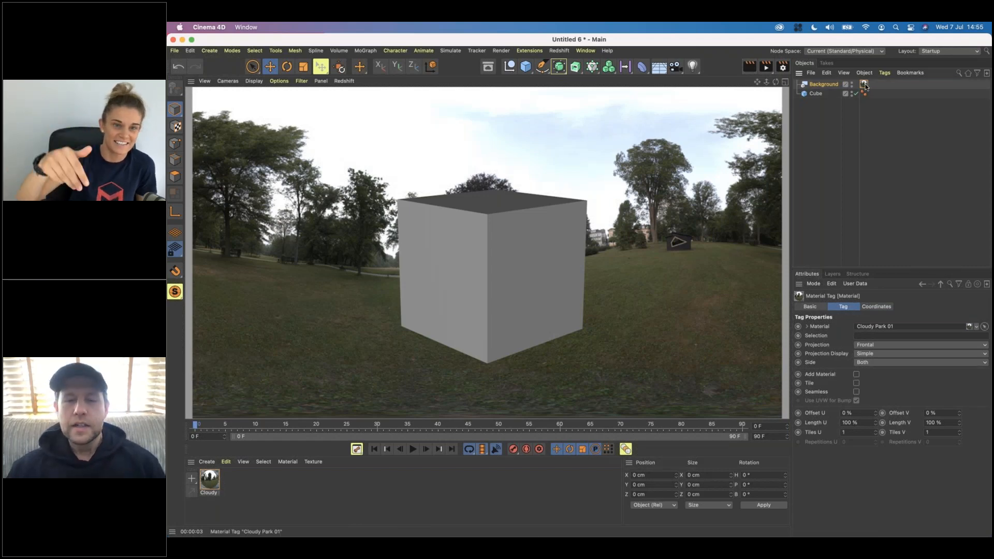
- Delete the Cloudy Park 01 material tag and the Background object from the scene
{"action": "key", "text": "Delete"}
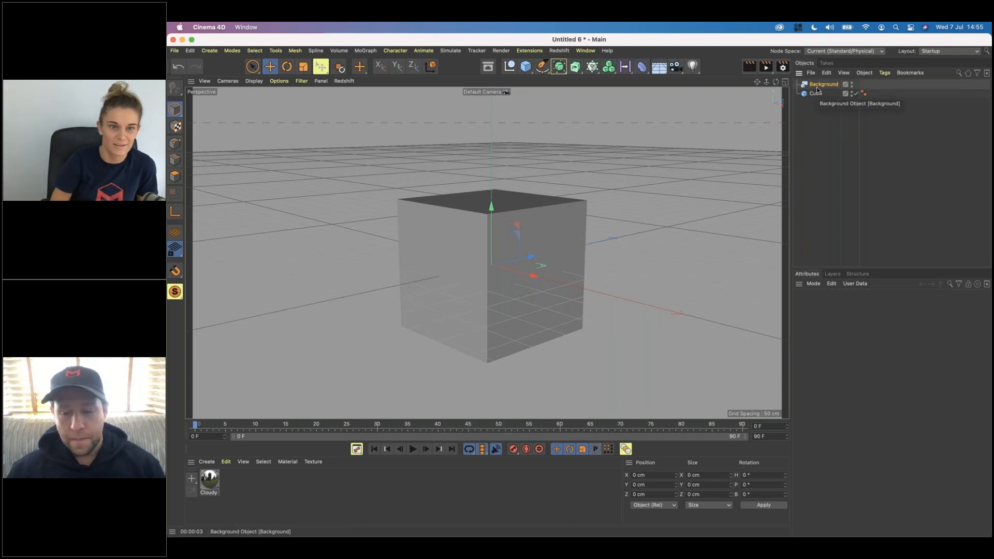
{"action": "left_click", "coordinate": [818, 86]}
{"action": "key", "text": "Delete"}
- Add a Plane, tilt it nearly upright at about 82° pitch, and scale it up to about 725 cm square
{"action": "left_click_drag", "start_coordinate": [528, 68], "coordinate": [561, 79]}
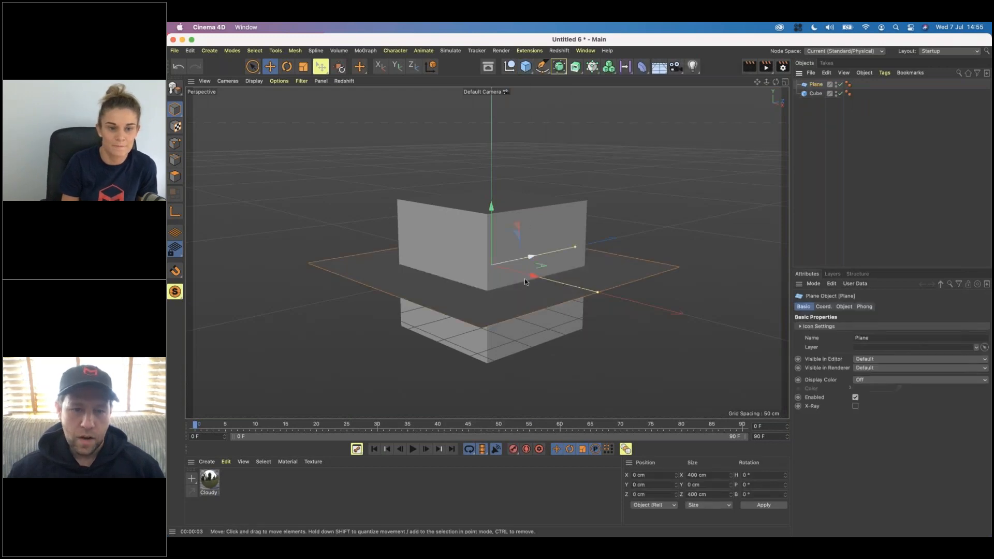
{"action": "key", "text": "r"}
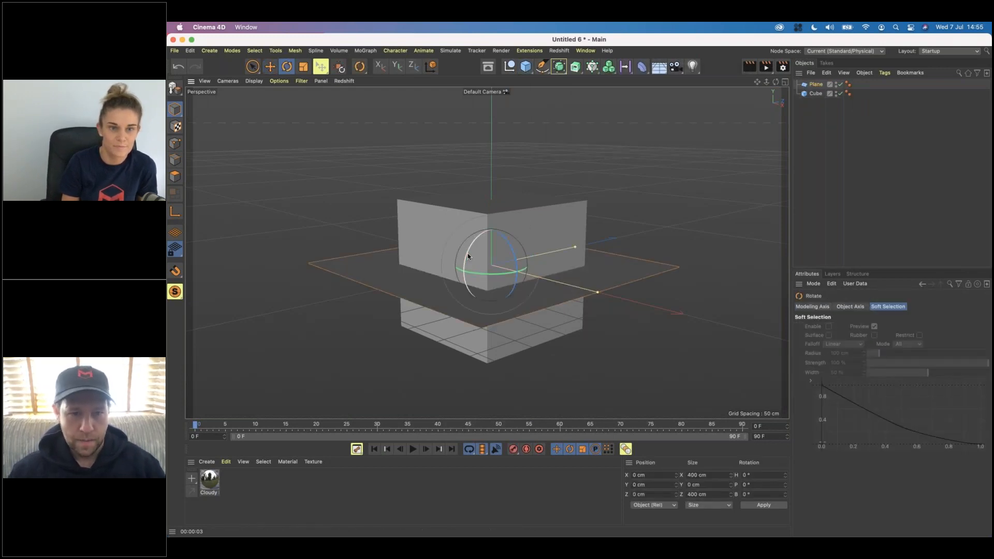
{"action": "left_click_drag", "start_coordinate": [471, 270], "coordinate": [440, 321]}
{"action": "key", "text": "t"}
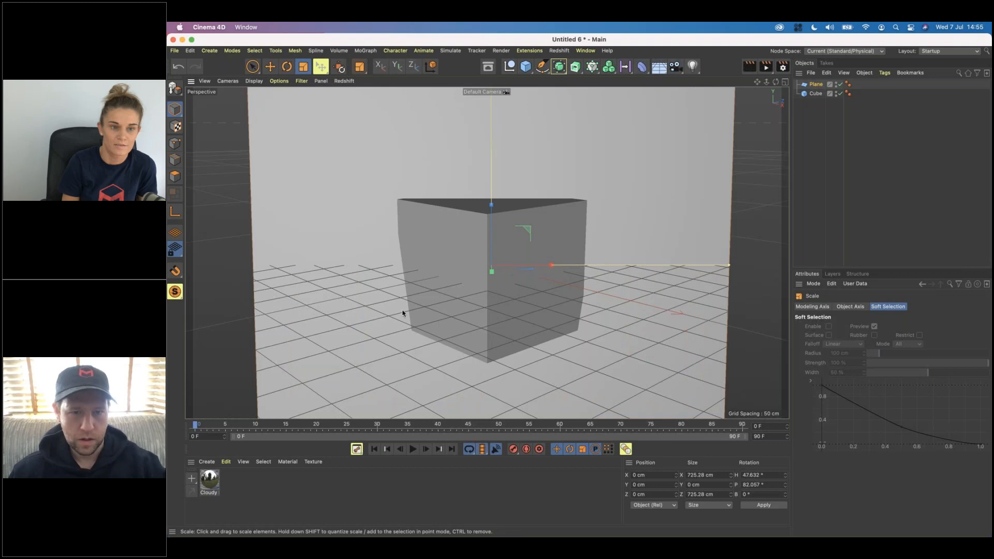
- Move the Plane behind the cube in the top view so it serves as a backdrop, then return to the perspective view
{"action": "key", "text": "F2"}
{"action": "key", "text": "e"}
{"action": "left_click_drag", "start_coordinate": [528, 288], "coordinate": [351, 200]}
{"action": "key", "text": "F1"}
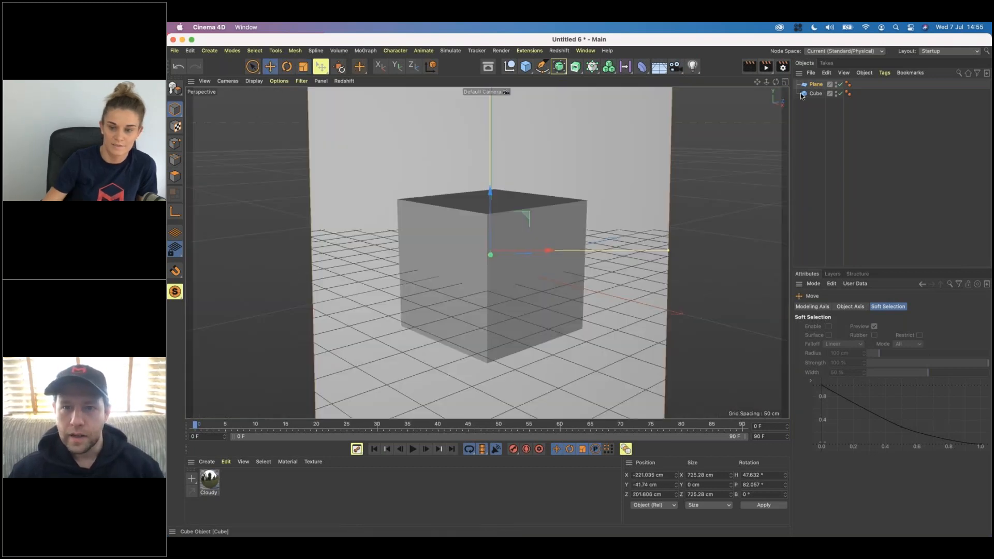
- Add a Camera object from the current view and look through it
{"action": "left_click", "coordinate": [675, 66]}
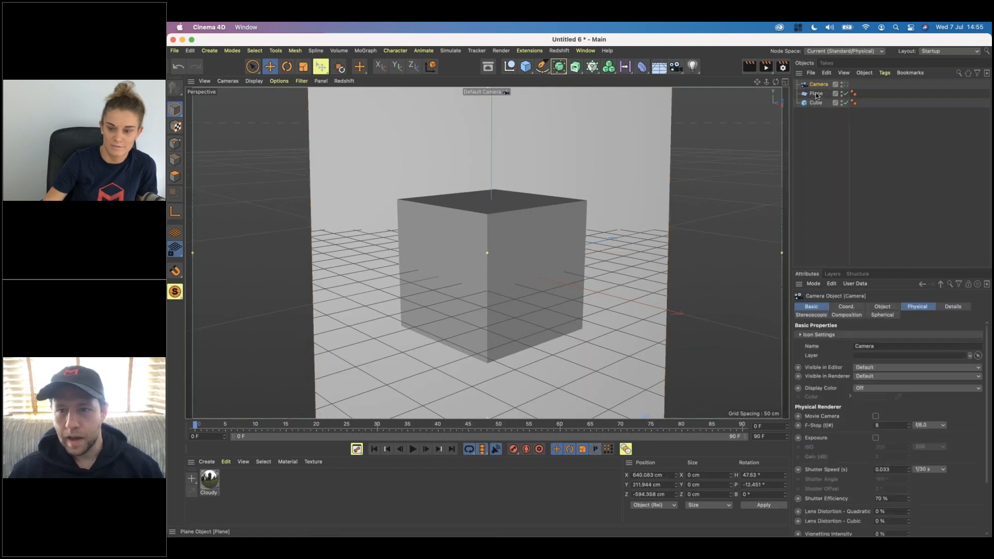
{"action": "left_click_drag", "start_coordinate": [817, 85], "coordinate": [816, 84]}
{"action": "left_click_drag", "start_coordinate": [516, 239], "coordinate": [414, 202], "text": "alt"}
{"action": "left_click", "coordinate": [817, 84]}
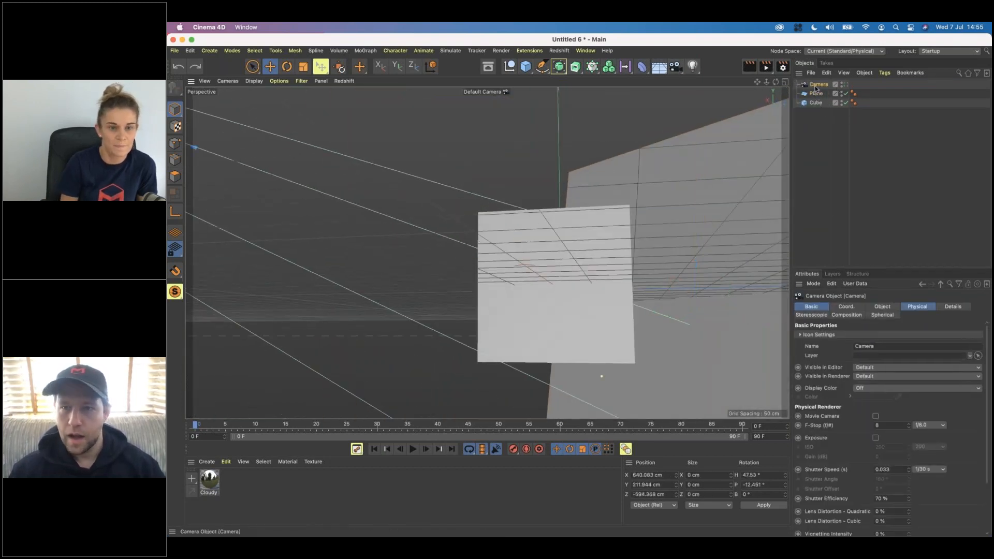
{"action": "left_click", "coordinate": [844, 84]}
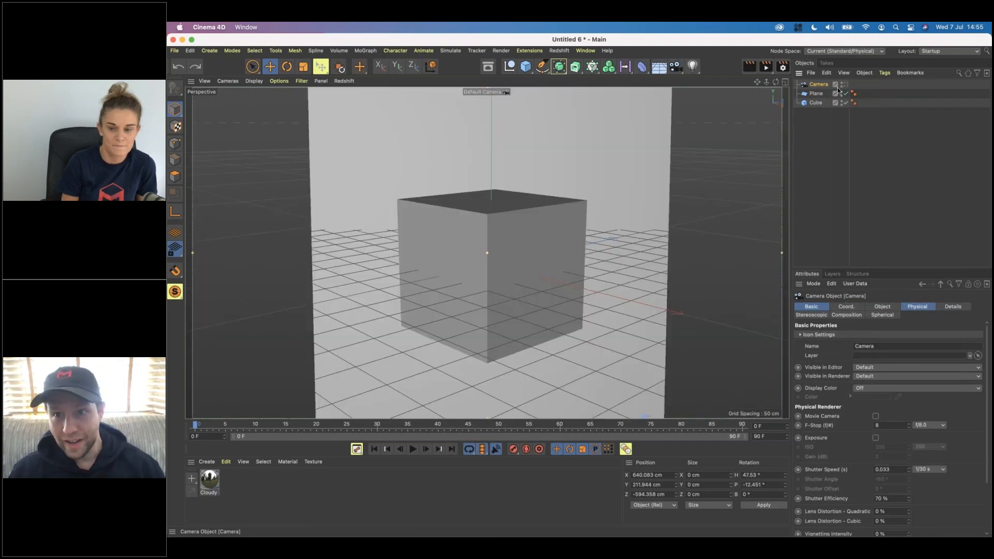
- Make the Plane a child of the Camera, reposition the camera around the cube, and inspect the setup from the default camera
{"action": "left_click", "coordinate": [818, 93]}
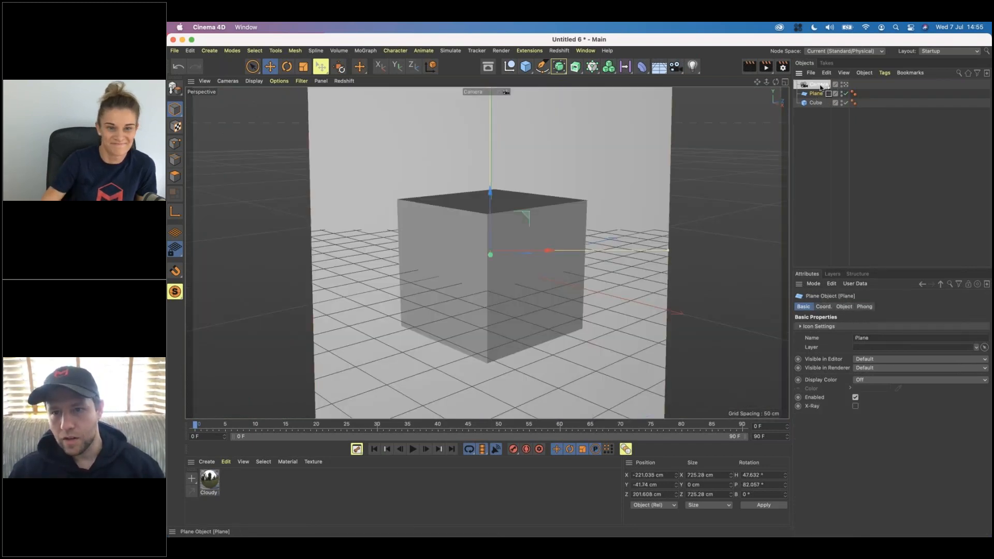
{"action": "left_click", "coordinate": [819, 84]}
{"action": "left_click_drag", "start_coordinate": [535, 237], "coordinate": [844, 85], "text": "alt"}
{"action": "left_click", "coordinate": [845, 84]}
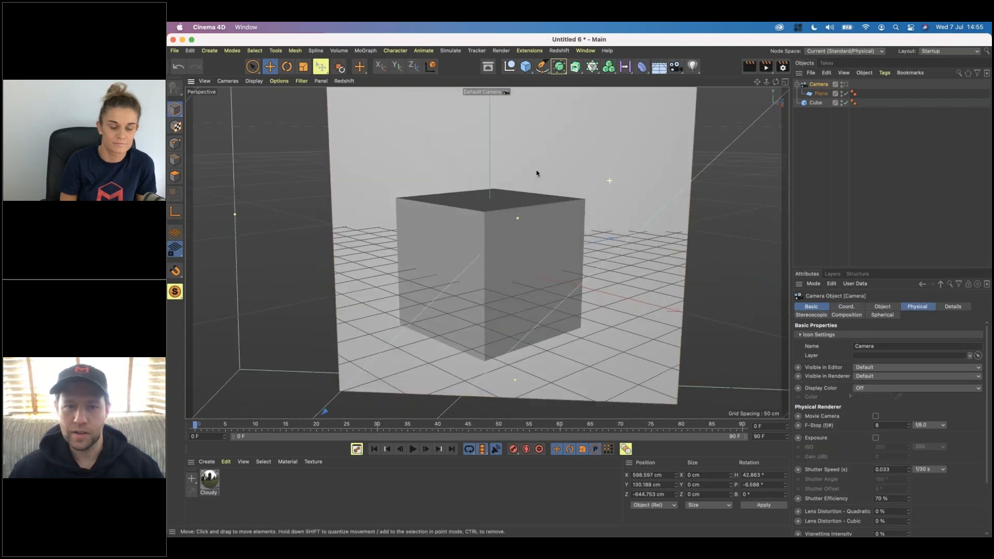
{"action": "left_click_drag", "start_coordinate": [506, 179], "coordinate": [625, 185], "text": "alt"}
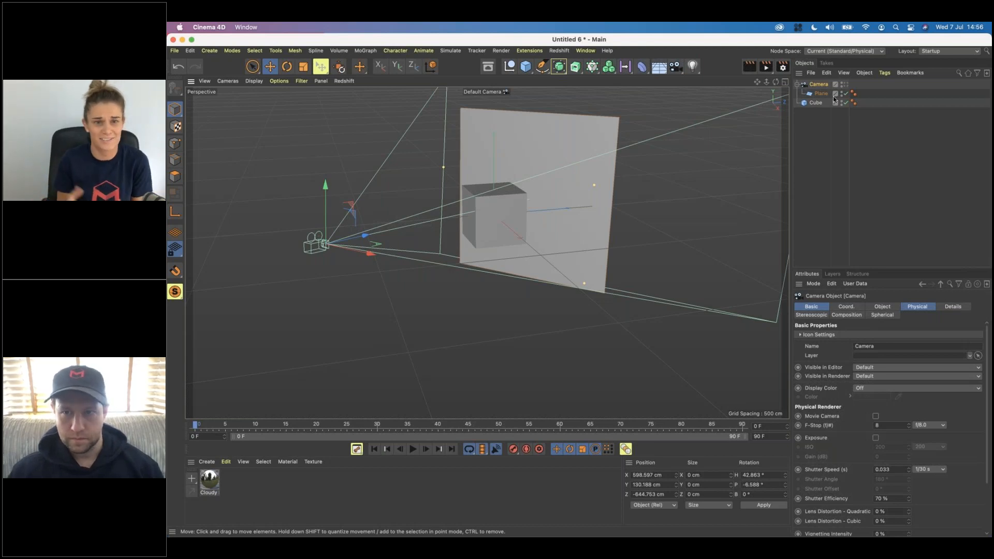
- Add a Redshift Camera tag to the Camera and widen the attributes area to show its settings
{"action": "left_click", "coordinate": [884, 73]}
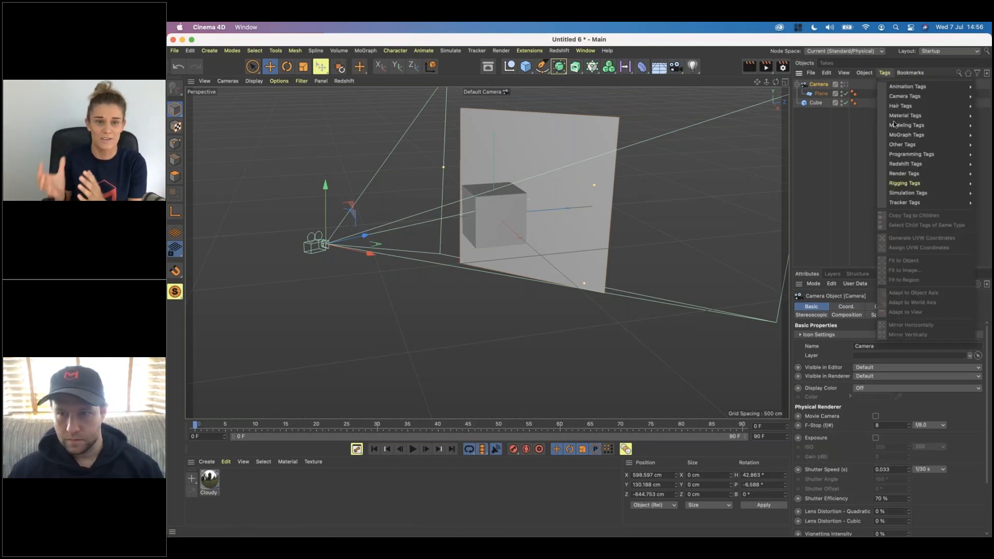
{"action": "mouse_move", "coordinate": [905, 163]}
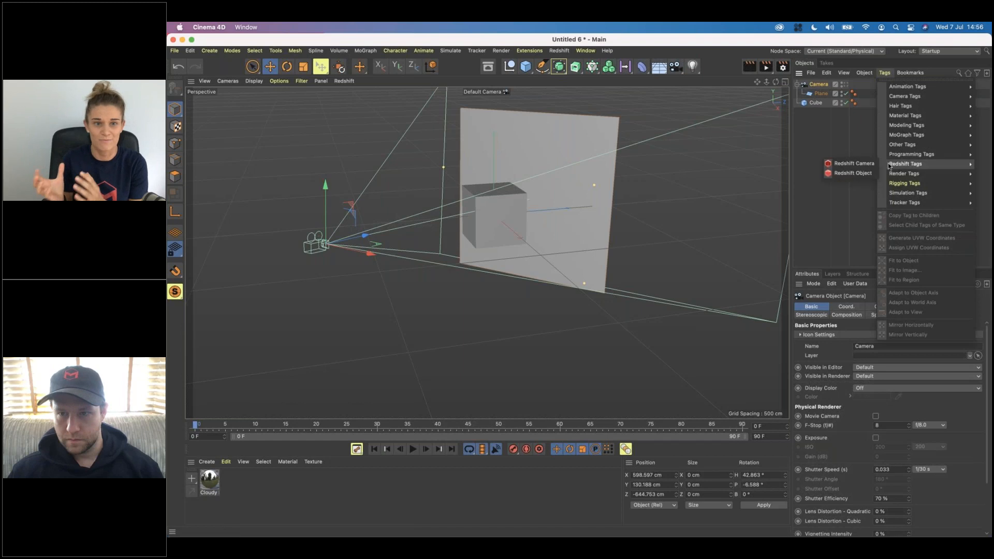
{"action": "left_click", "coordinate": [854, 163]}
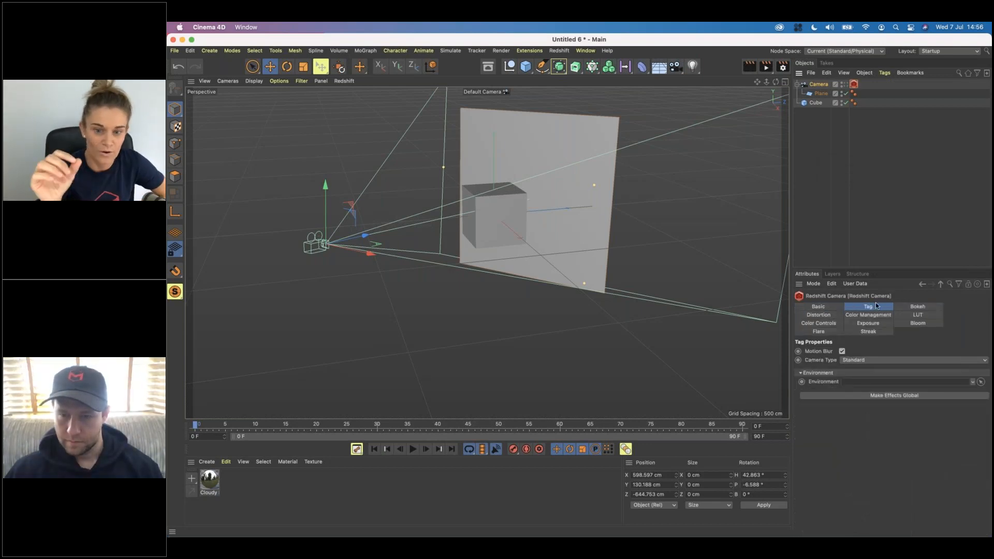
{"action": "left_click_drag", "start_coordinate": [791, 245], "coordinate": [746, 245]}
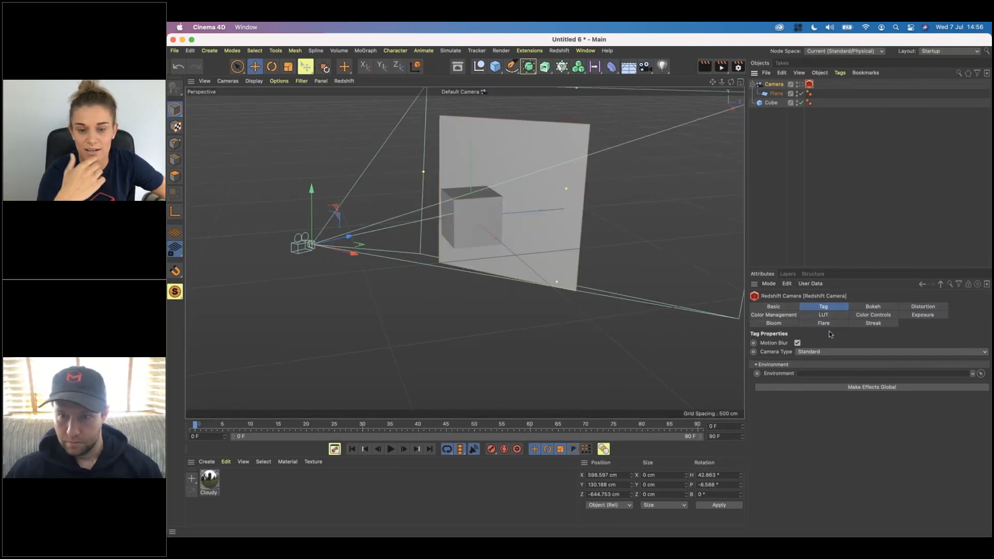
- Turn on Override and Enabled in the Redshift Camera tag's Bokeh settings
{"action": "left_click", "coordinate": [874, 306]}
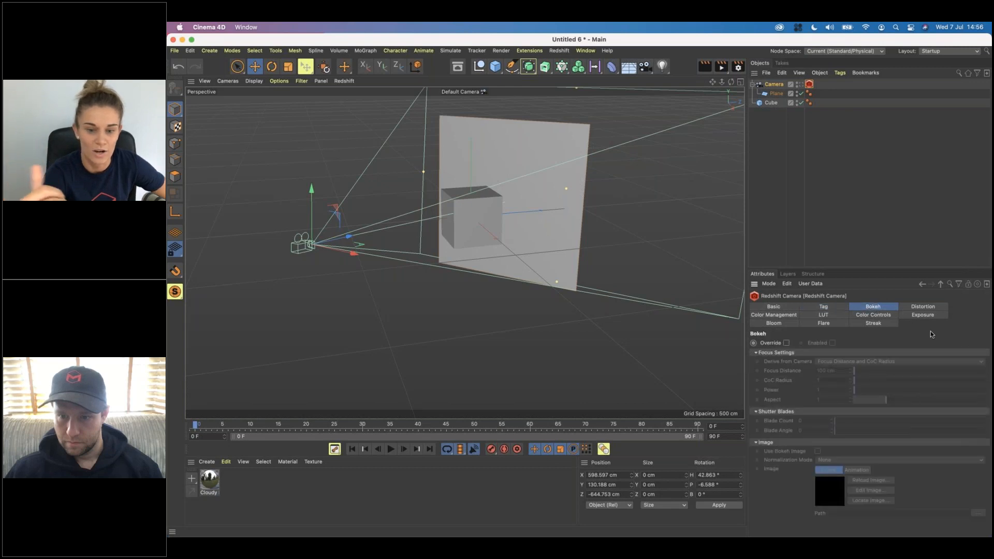
{"action": "left_click", "coordinate": [786, 343]}
{"action": "left_click", "coordinate": [833, 343]}
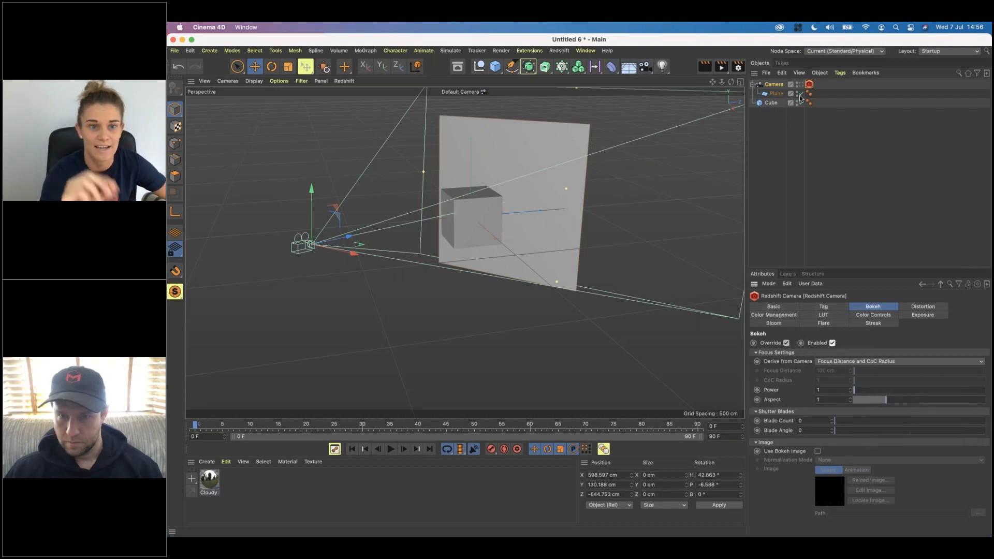
- Review the Camera's Physical and Object properties and compare them with the Redshift Camera tag's Bokeh settings
{"action": "left_click", "coordinate": [774, 84]}
{"action": "left_click", "coordinate": [903, 309], "text": "shift"}
{"action": "left_click", "coordinate": [904, 308]}
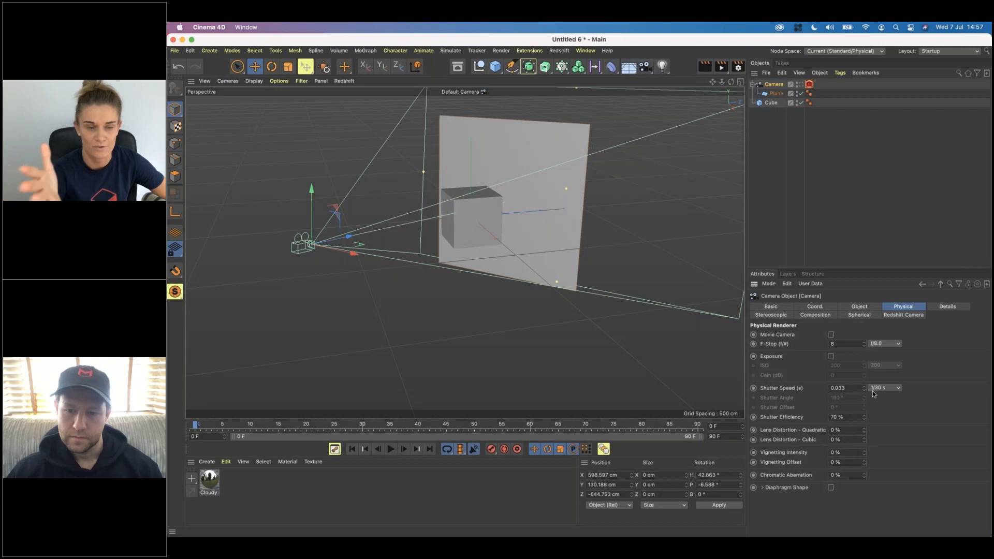
{"action": "left_click", "coordinate": [859, 307]}
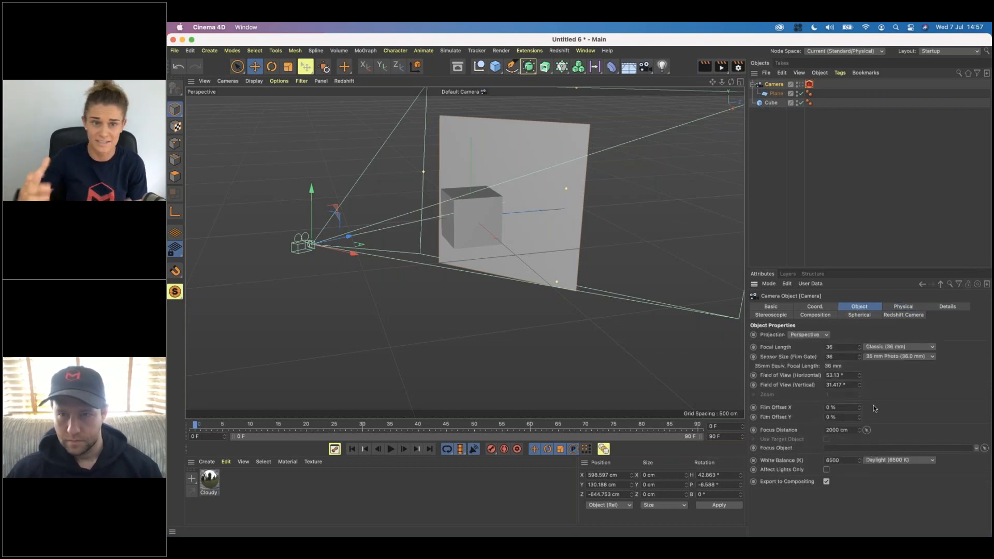
{"action": "left_click", "coordinate": [811, 86]}
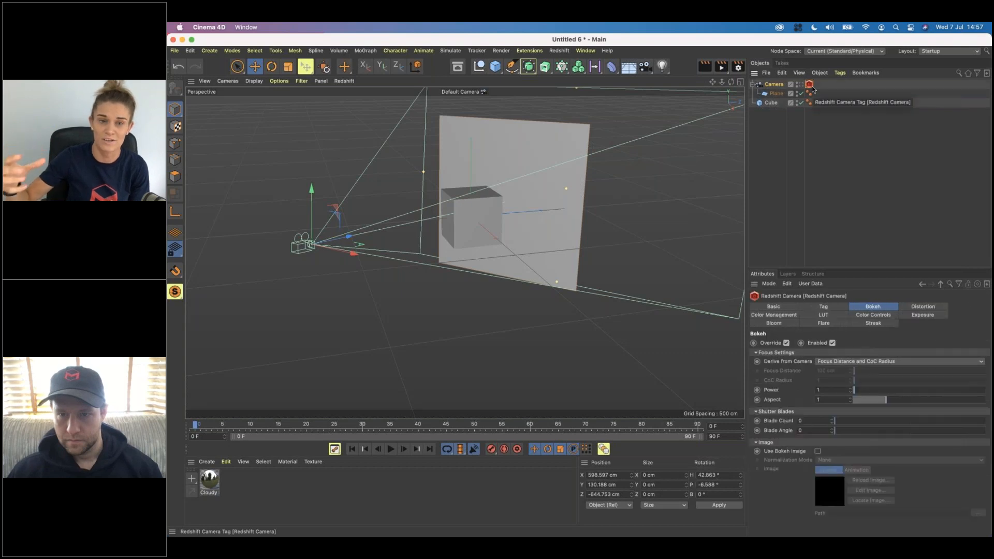
- Review the available renderers in the render settings and the Redshift camera types, leaving the Physical renderer selected
{"action": "left_click", "coordinate": [738, 68]}
{"action": "left_click", "coordinate": [563, 81]}
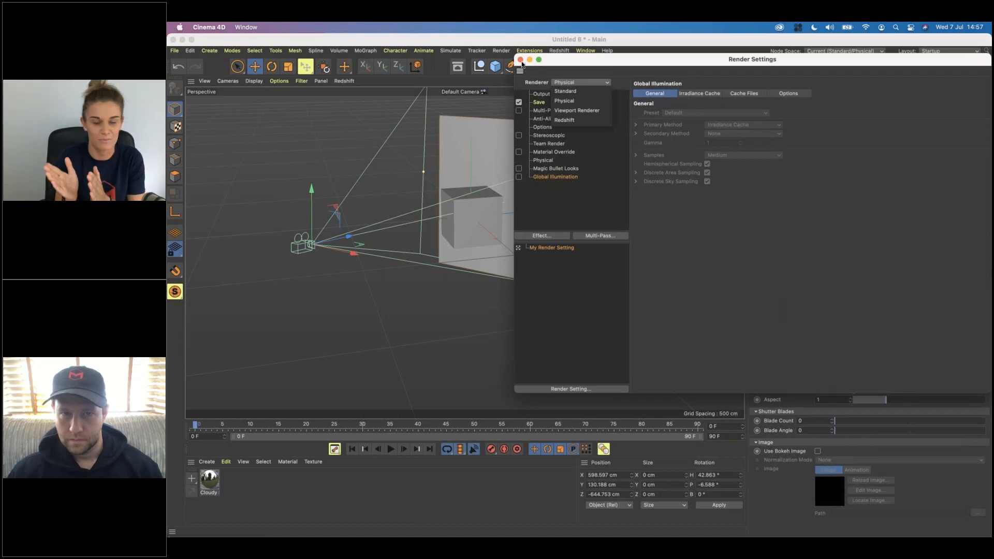
{"action": "left_click", "coordinate": [559, 50]}
{"action": "mouse_move", "coordinate": [569, 84]}
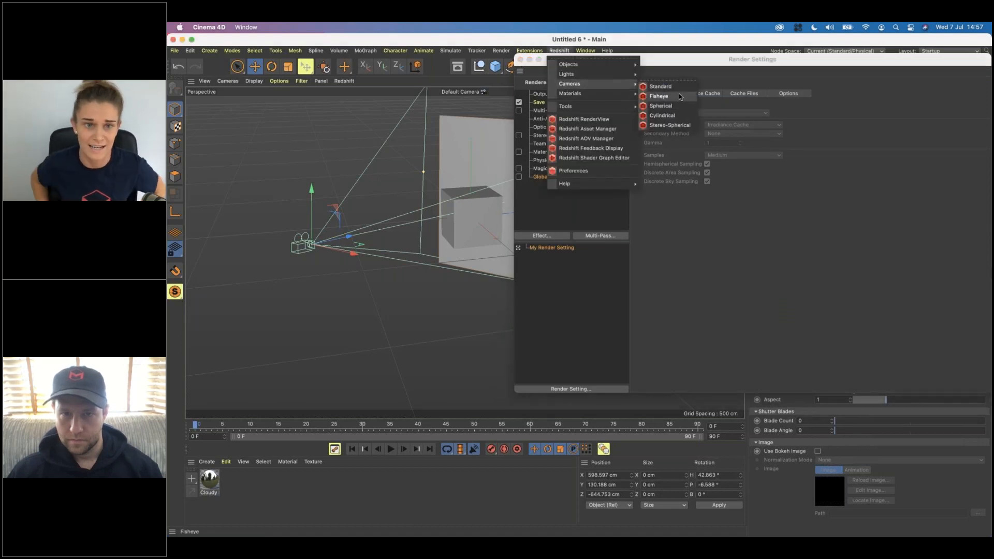
{"action": "left_click", "coordinate": [527, 67]}
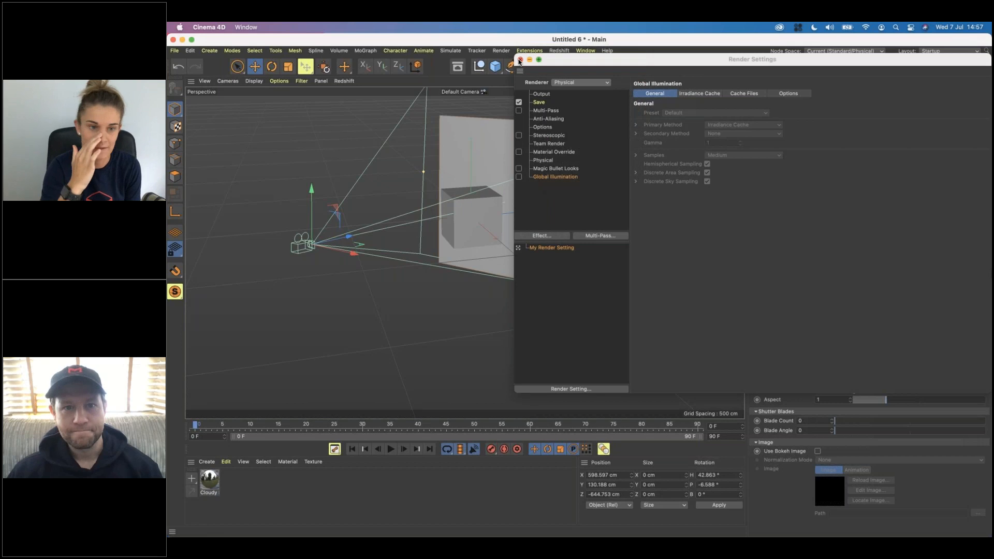
{"action": "left_click", "coordinate": [521, 59]}
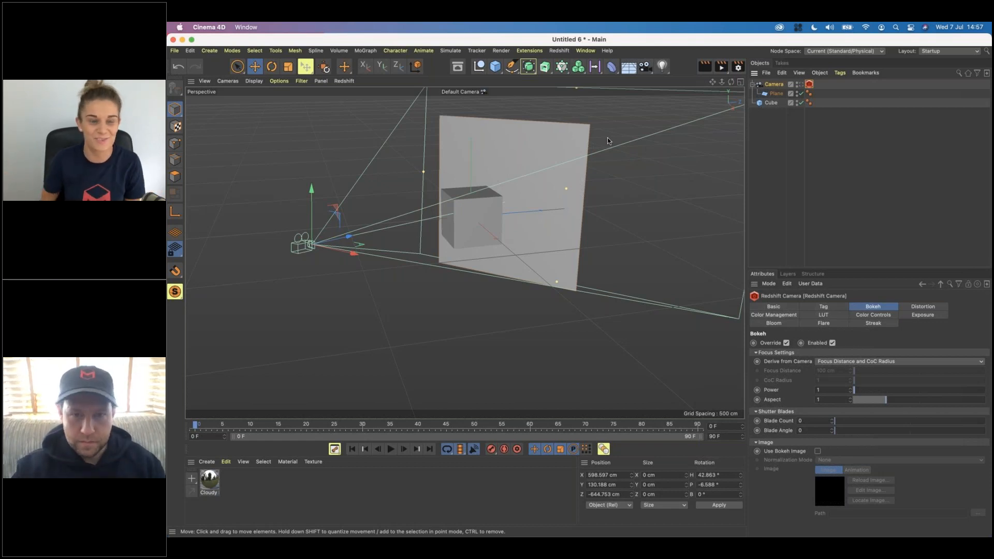
- Create a new project and add a Floor and a Cube to it
{"action": "key", "text": "super+n"}
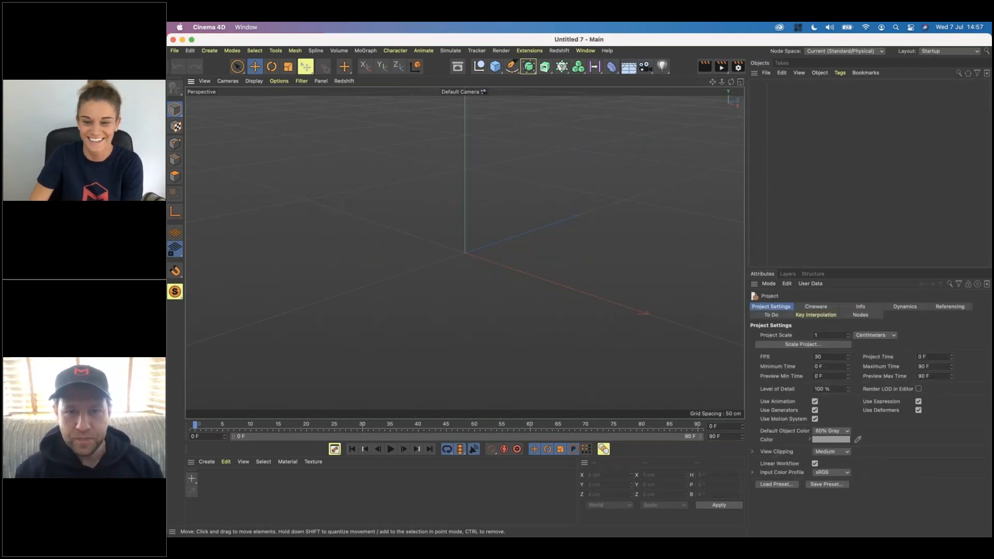
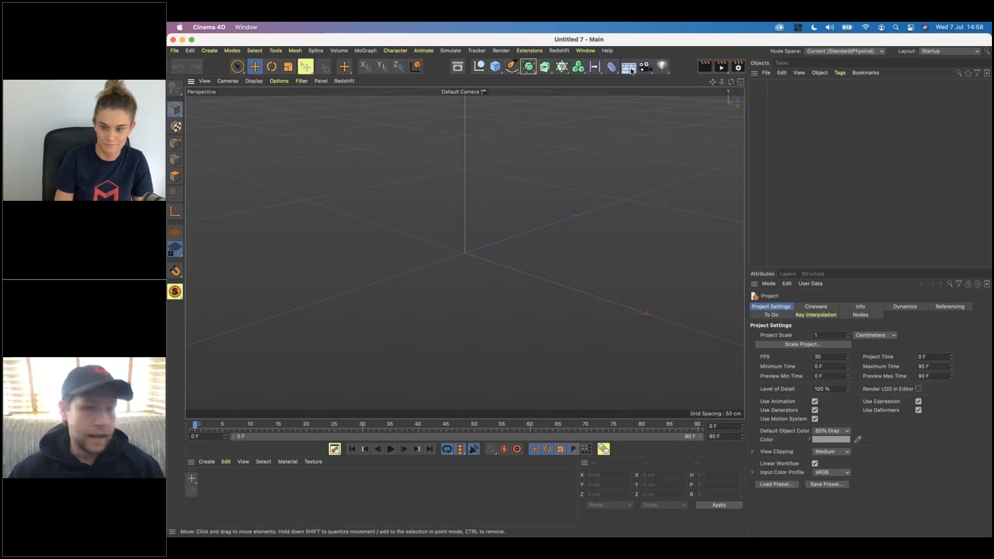
{"action": "left_click", "coordinate": [629, 66]}
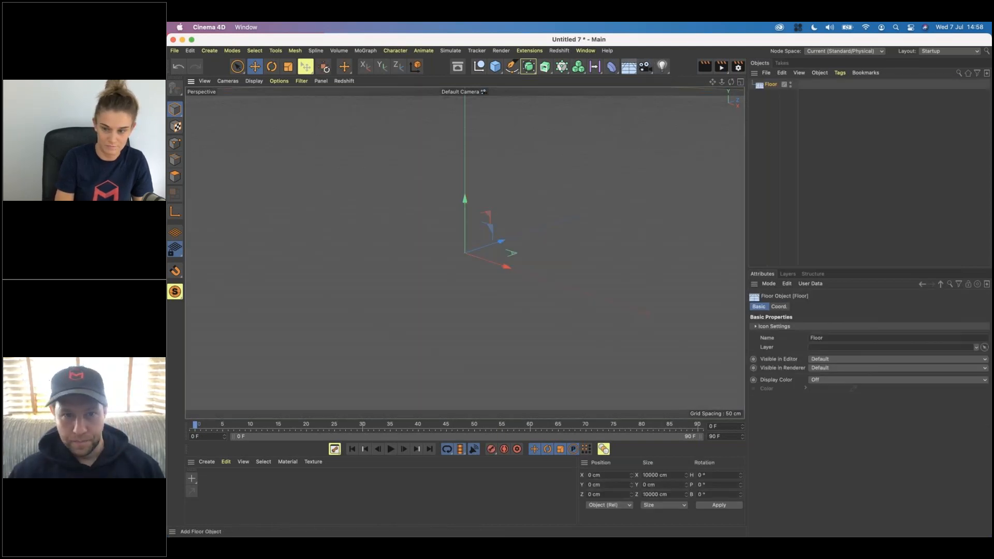
{"action": "left_click", "coordinate": [495, 66]}
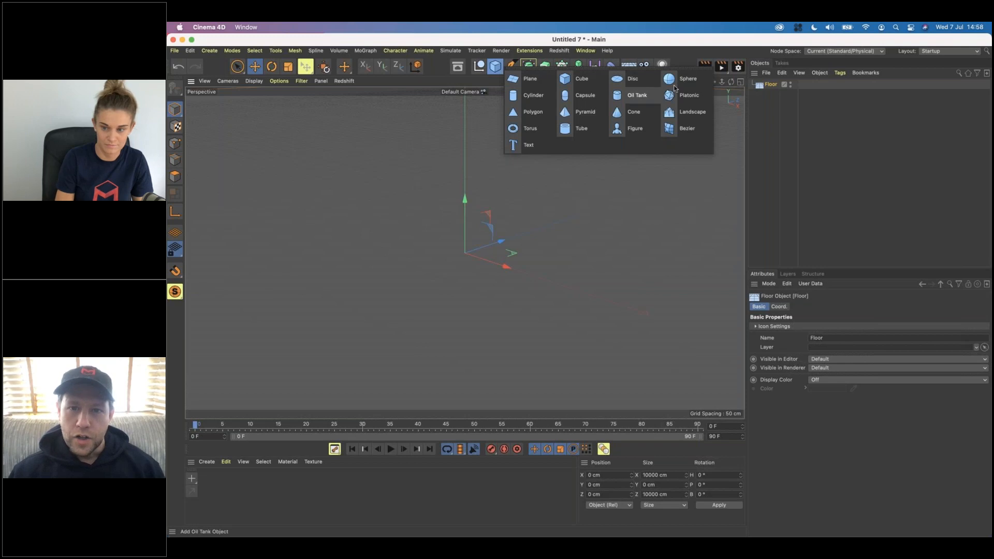
{"action": "left_click", "coordinate": [566, 87]}
- Fillet the cube's edges with a radius of about 12 cm and position it at about X -85 cm, Y 99 cm
{"action": "left_click_drag", "start_coordinate": [464, 196], "coordinate": [468, 140]}
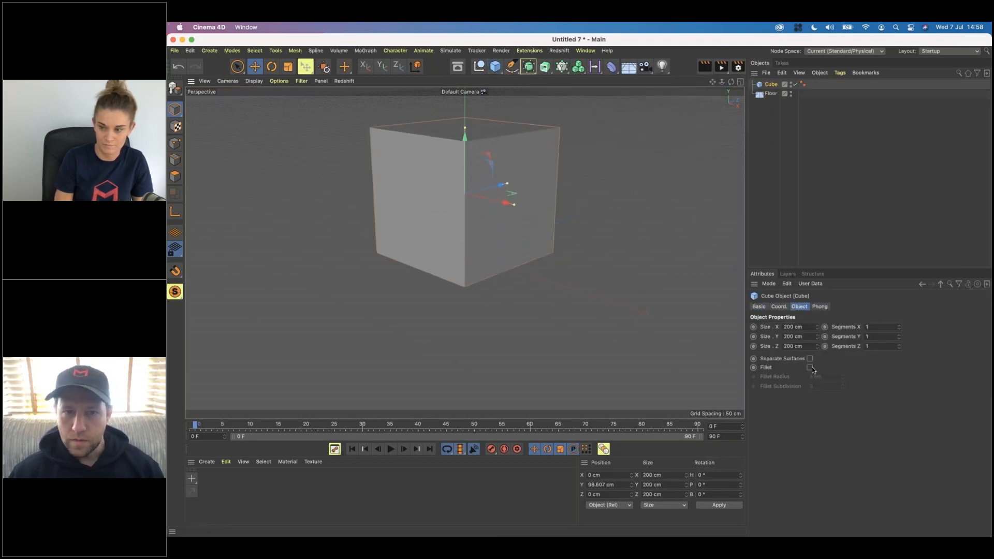
{"action": "left_click", "coordinate": [809, 367]}
{"action": "left_click_drag", "start_coordinate": [558, 132], "coordinate": [541, 150]}
{"action": "left_click_drag", "start_coordinate": [505, 202], "coordinate": [442, 190]}
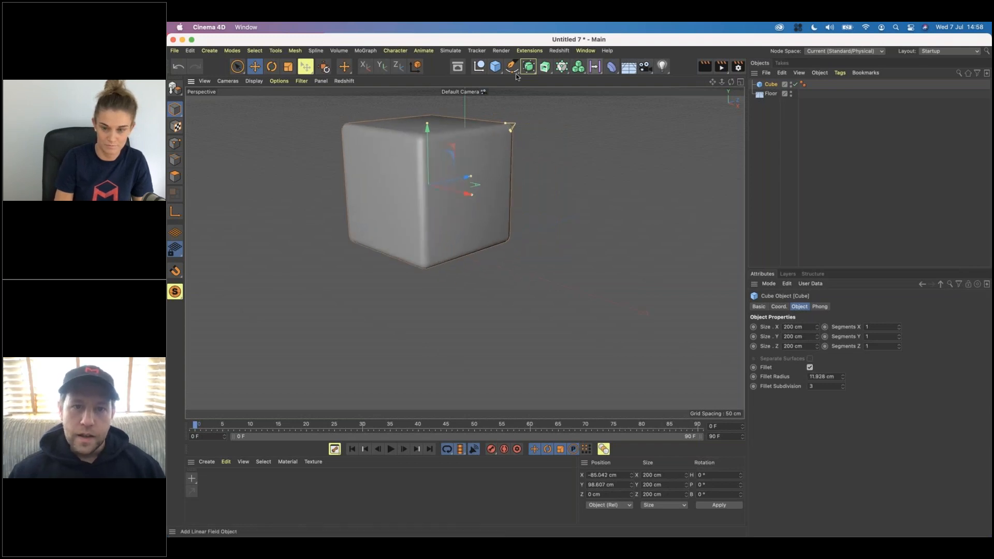
- Add a Sphere primitive and position it beside the cube, raised towards floor level
{"action": "left_click_drag", "start_coordinate": [495, 67], "coordinate": [688, 78]}
{"action": "left_click_drag", "start_coordinate": [489, 225], "coordinate": [481, 249]}
{"action": "left_click_drag", "start_coordinate": [465, 202], "coordinate": [465, 147]}
{"action": "left_click_drag", "start_coordinate": [510, 214], "coordinate": [595, 232]}
- Add a Cone in front of the cube and sphere at about X 139 cm, Y 69 cm, Z -176 cm
{"action": "left_click_drag", "start_coordinate": [495, 66], "coordinate": [633, 112]}
{"action": "left_click_drag", "start_coordinate": [464, 193], "coordinate": [464, 155]}
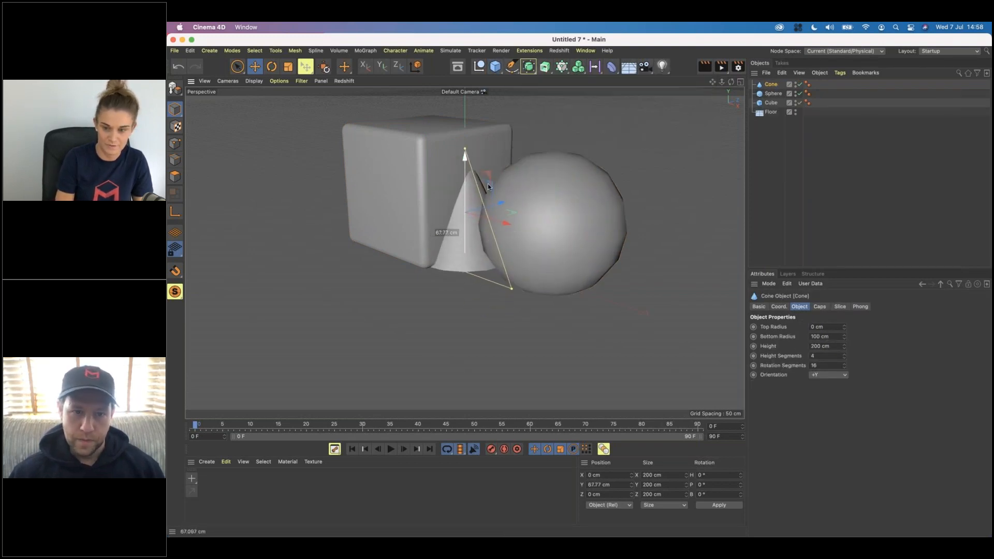
{"action": "left_click_drag", "start_coordinate": [498, 204], "coordinate": [501, 282]}
{"action": "left_click_drag", "start_coordinate": [492, 187], "coordinate": [490, 212], "text": "alt"}
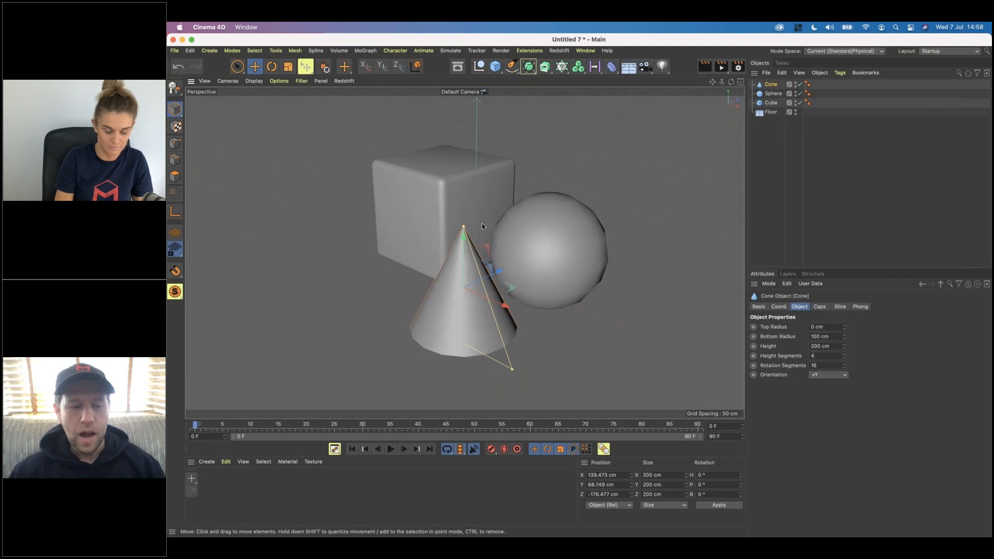
- Create a metallic material with Color disabled and a single GGX reflectance layer replacing the default specular, and apply it to the sphere
{"action": "double_click", "coordinate": [213, 480]}
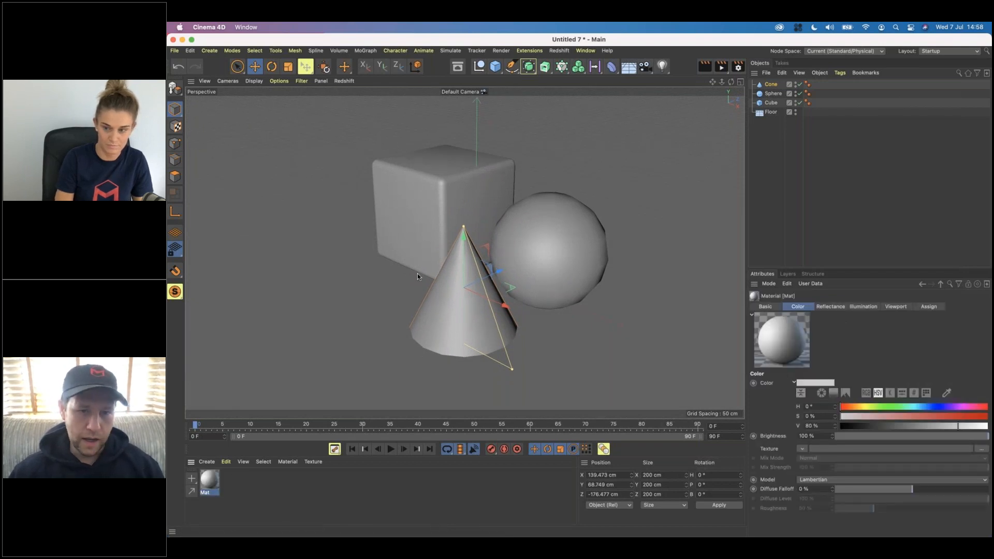
{"action": "double_click", "coordinate": [212, 479]}
{"action": "left_click", "coordinate": [249, 333]}
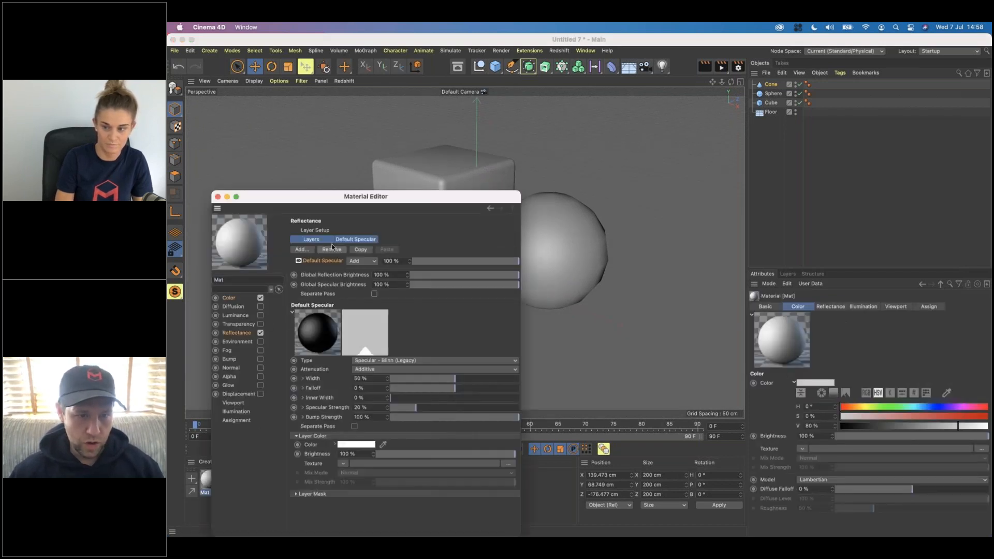
{"action": "left_click", "coordinate": [308, 251]}
{"action": "left_click", "coordinate": [335, 251]}
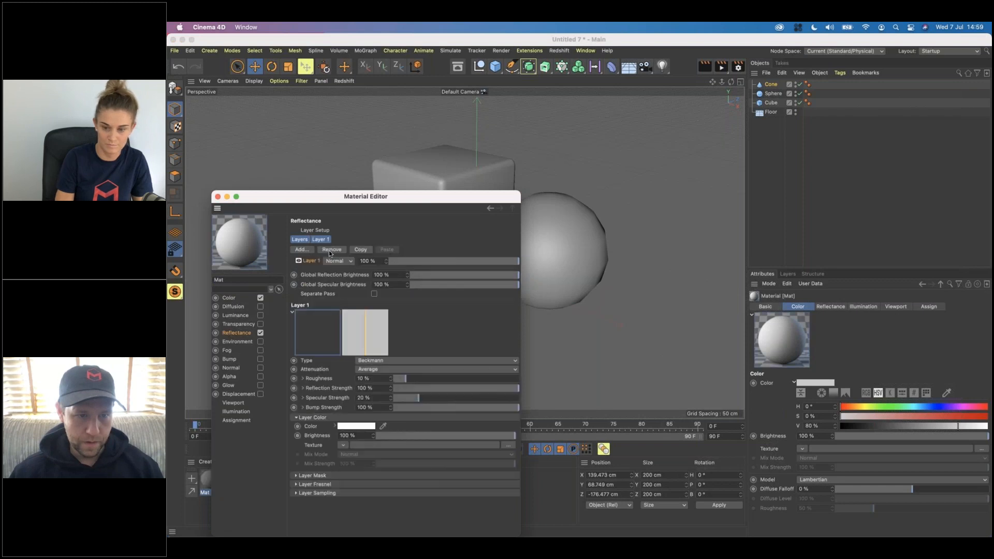
{"action": "left_click", "coordinate": [307, 249]}
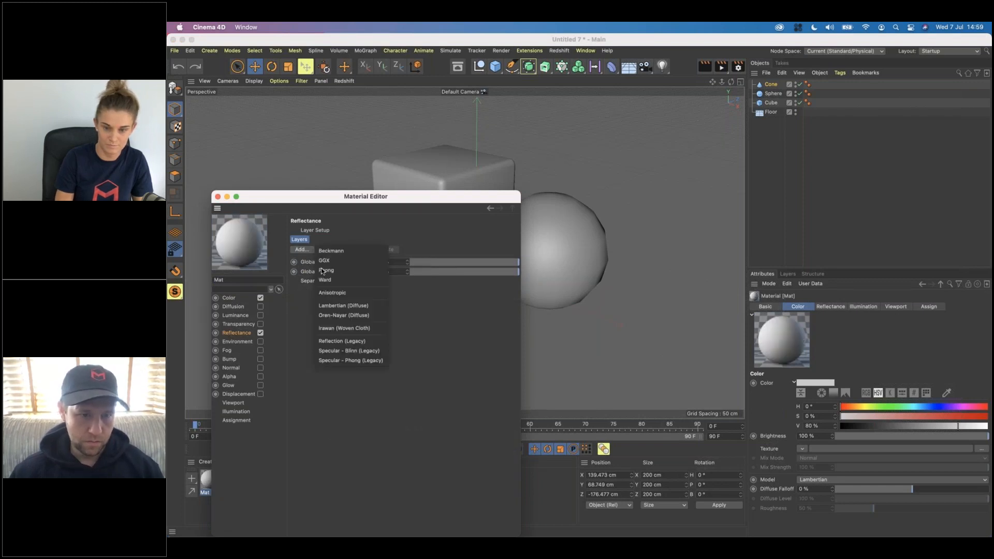
{"action": "left_click", "coordinate": [328, 260]}
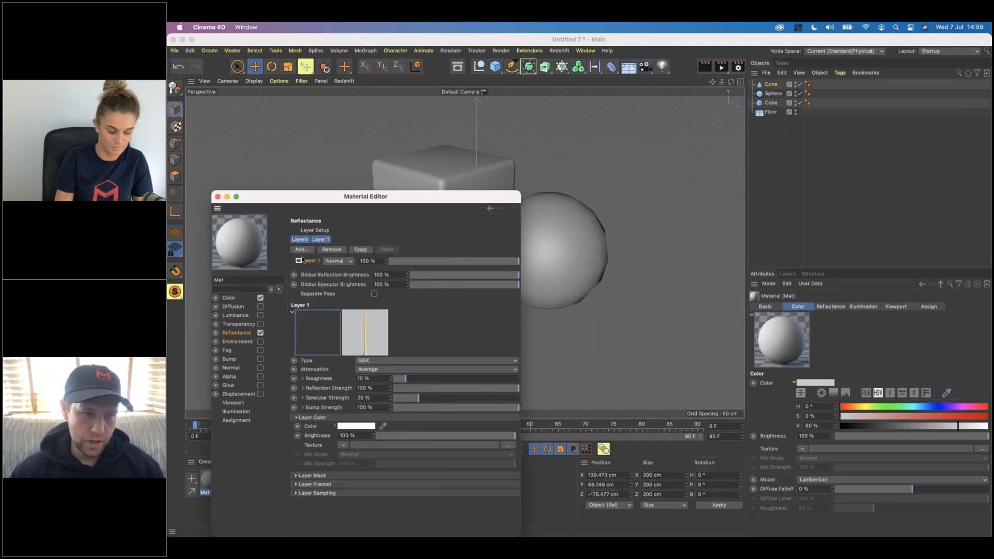
{"action": "left_click", "coordinate": [218, 197]}
{"action": "left_click_drag", "start_coordinate": [207, 484], "coordinate": [586, 235]}
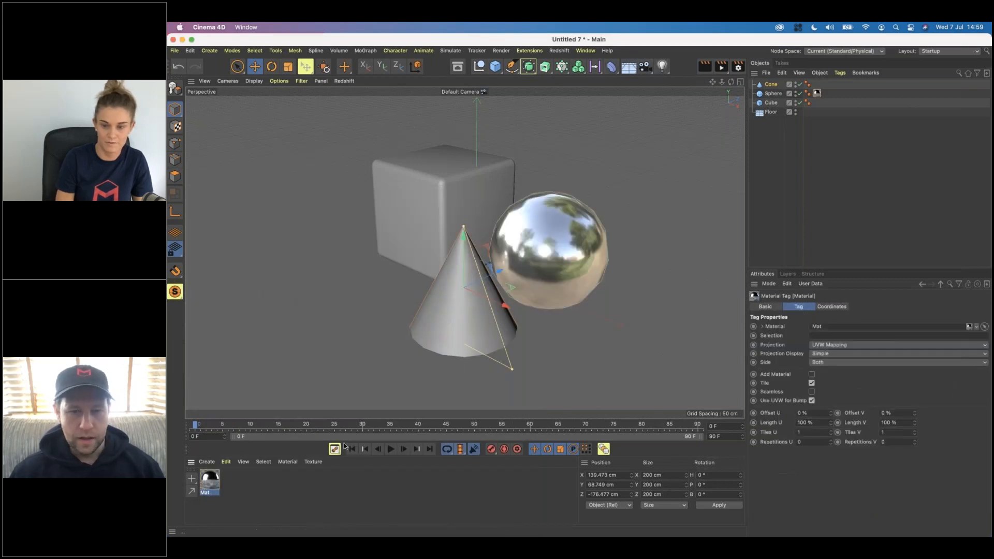
- Create a second material and replace its default specular with a Beckmann reflectance layer using Dielectric Fresnel
{"action": "left_click", "coordinate": [247, 479]}
{"action": "double_click", "coordinate": [229, 477]}
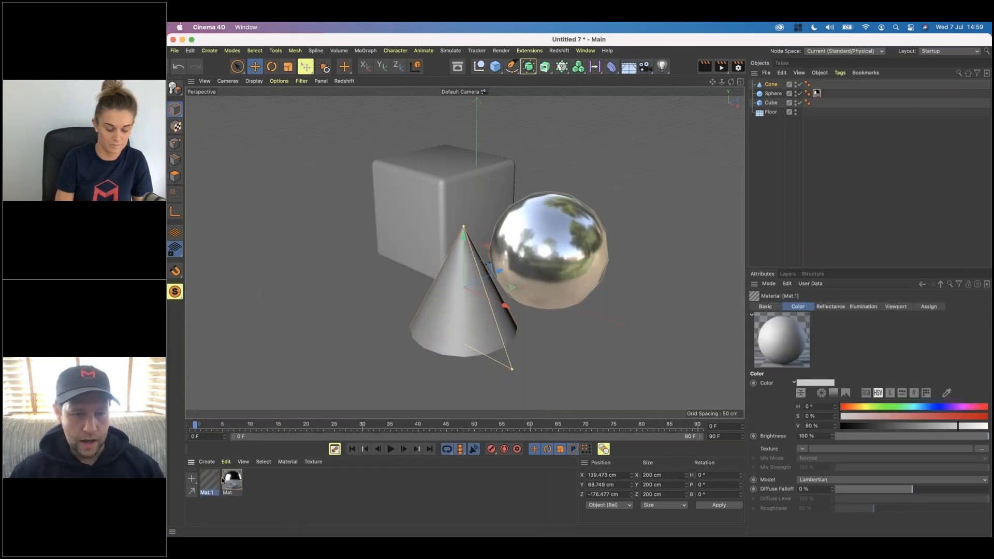
{"action": "double_click", "coordinate": [210, 477]}
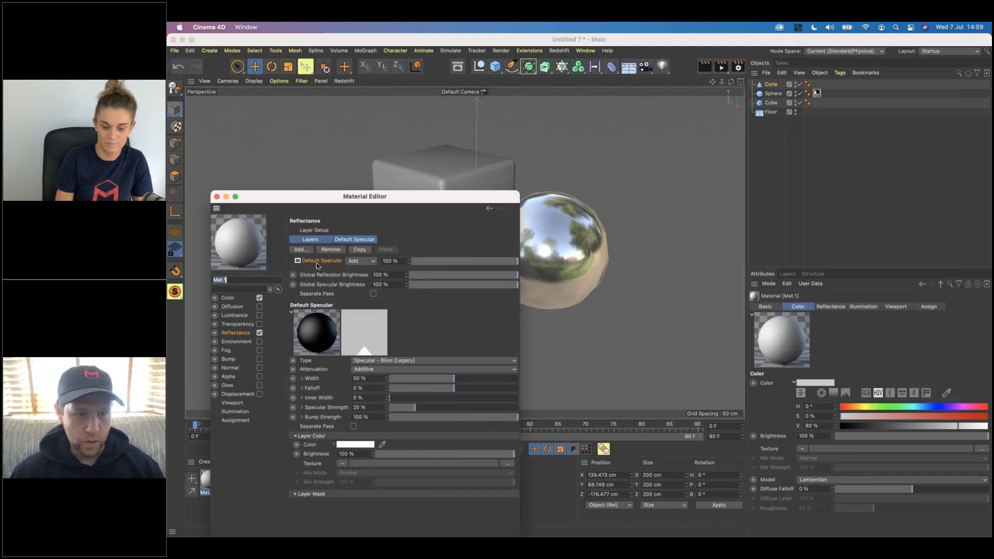
{"action": "left_click", "coordinate": [330, 250]}
{"action": "left_click", "coordinate": [305, 250]}
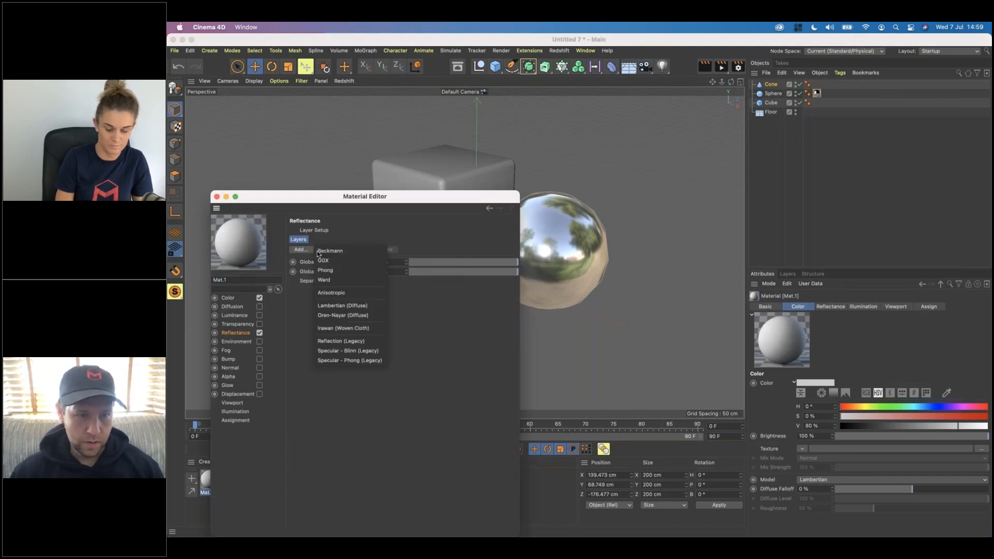
{"action": "left_click", "coordinate": [321, 251]}
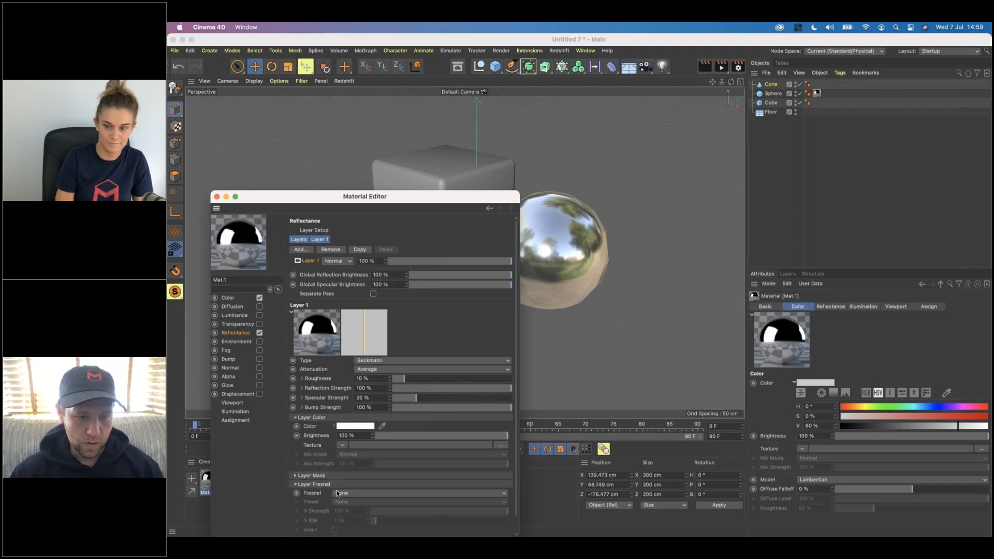
{"action": "left_click", "coordinate": [342, 493]}
{"action": "left_click", "coordinate": [343, 502]}
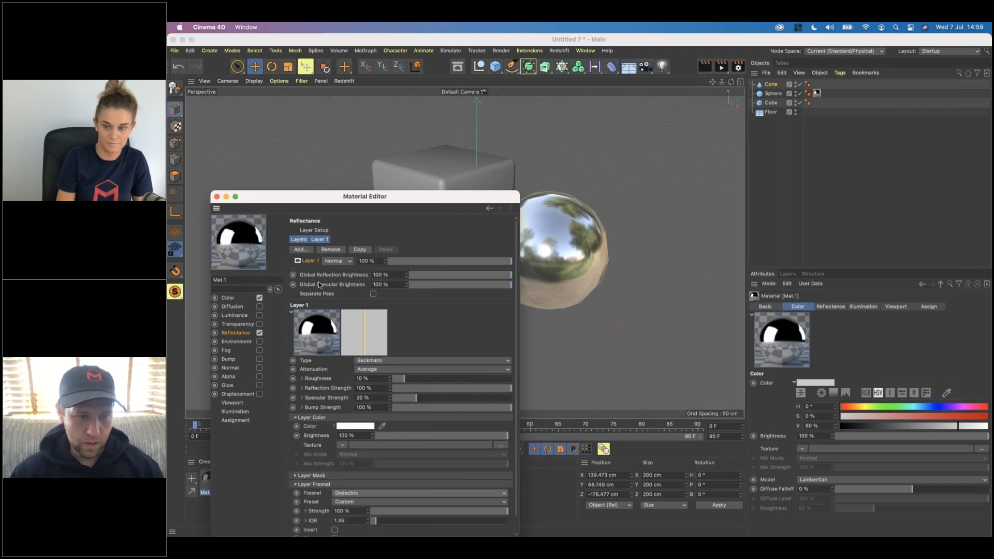
- Add a Lambertian (Diffuse) reflectance layer to the second material and place it beneath the Beckmann layer
{"action": "left_click", "coordinate": [305, 250]}
{"action": "left_click", "coordinate": [332, 306]}
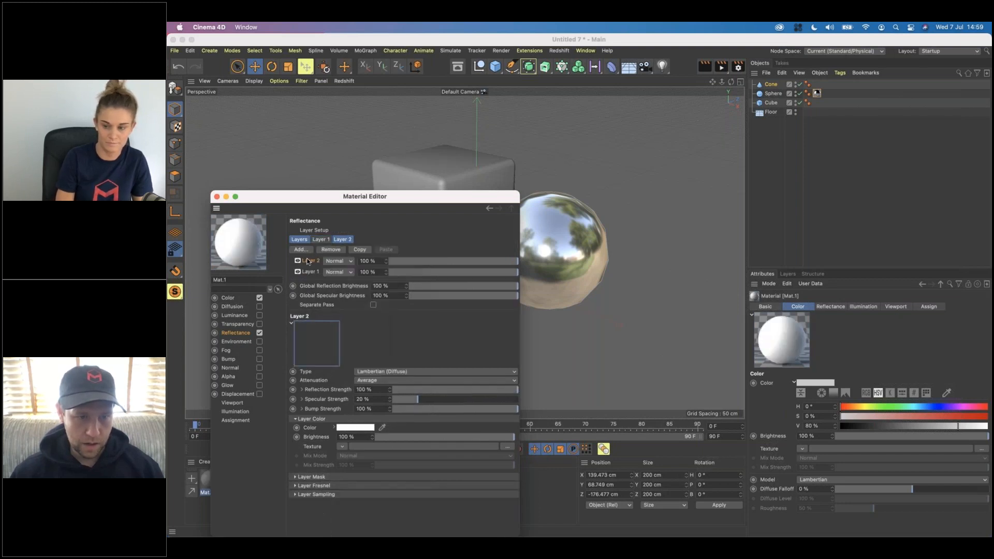
{"action": "left_click_drag", "start_coordinate": [309, 278], "coordinate": [310, 280]}
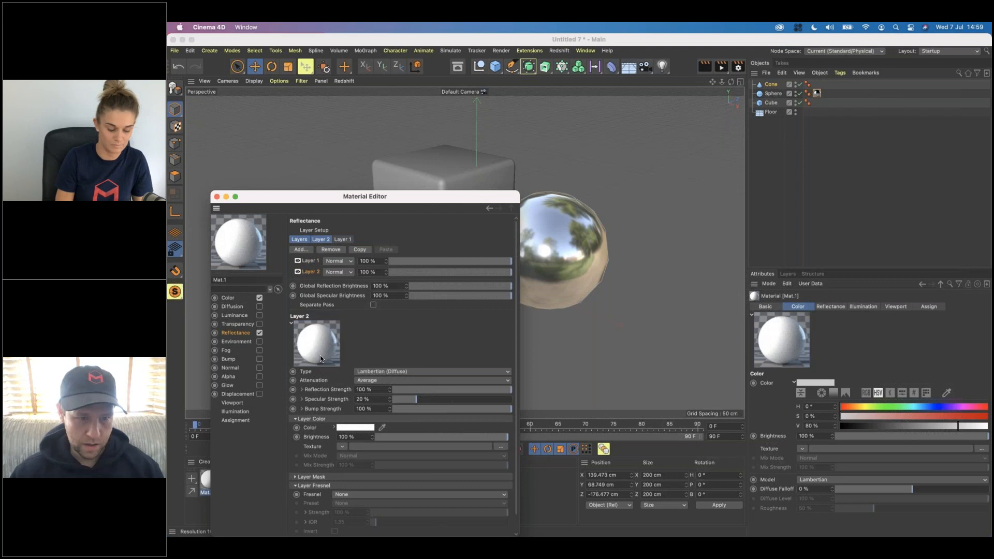
- Set the Lambertian layer's color to a pinkish red with hue 341°, saturation 94% and value 85%
{"action": "left_click", "coordinate": [357, 427]}
{"action": "left_click", "coordinate": [446, 429]}
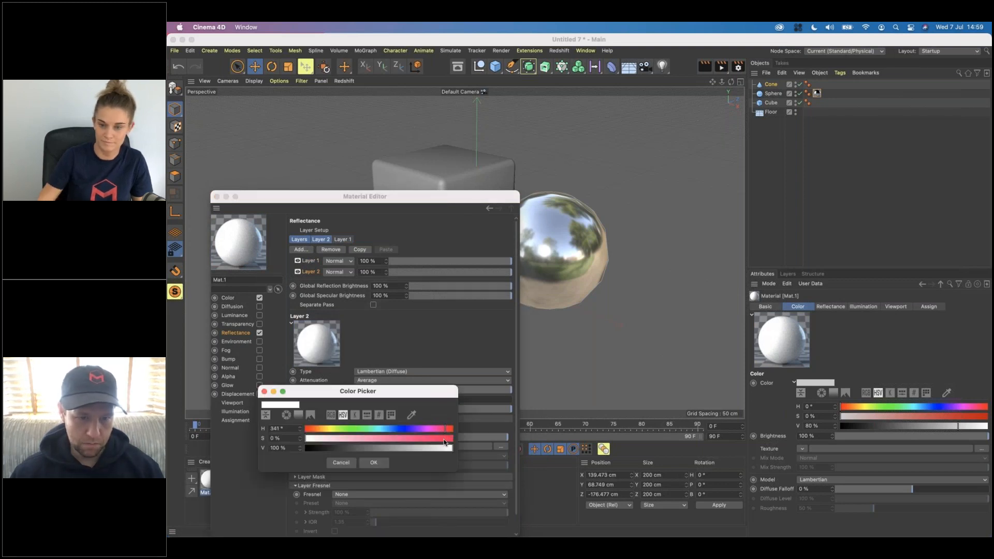
{"action": "left_click", "coordinate": [444, 439]}
{"action": "left_click", "coordinate": [431, 448]}
{"action": "left_click", "coordinate": [373, 462]}
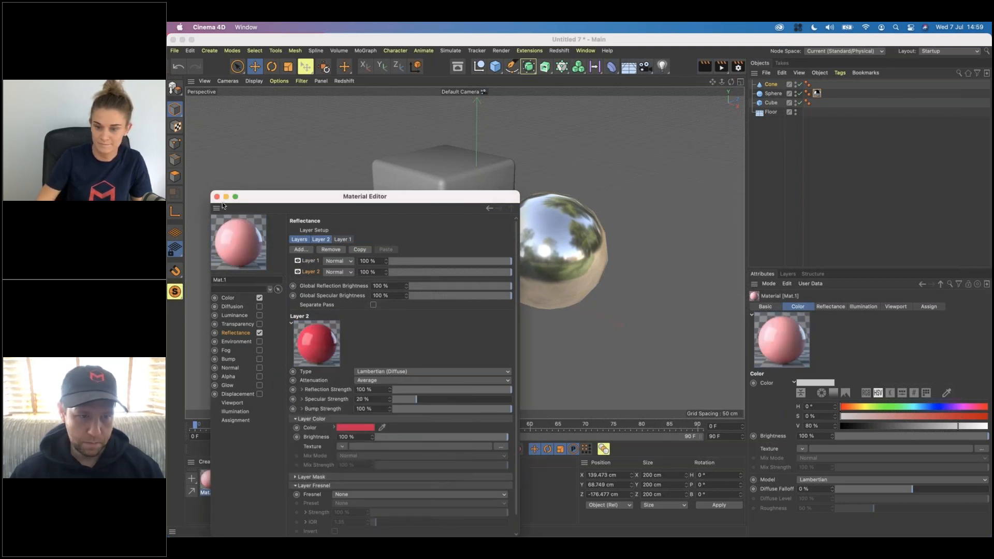
- Set the Lambertian layer's color to pure red with hue 360°, saturation 100% and value 100%
{"action": "left_click", "coordinate": [358, 427]}
{"action": "left_click_drag", "start_coordinate": [449, 429], "coordinate": [466, 432]}
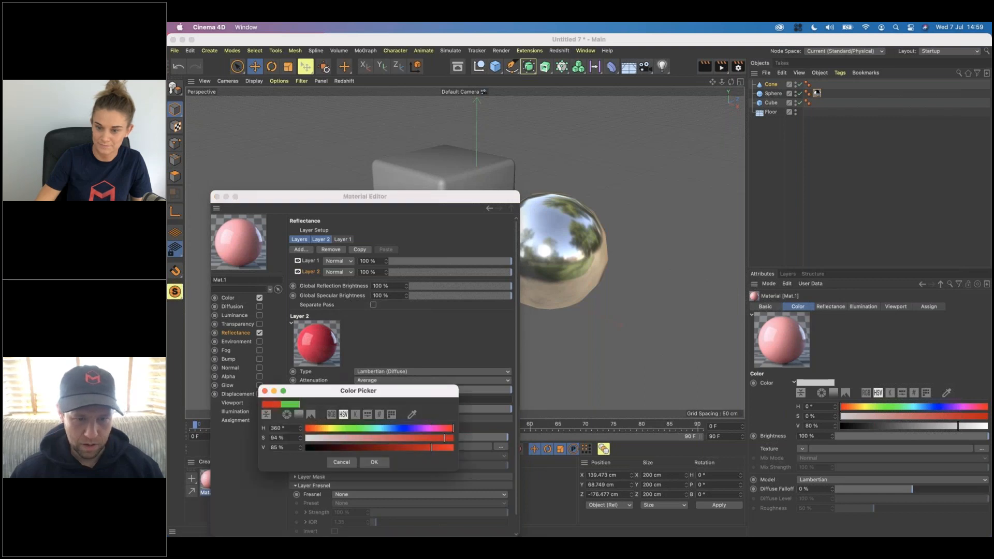
{"action": "left_click", "coordinate": [453, 448]}
{"action": "left_click", "coordinate": [453, 438]}
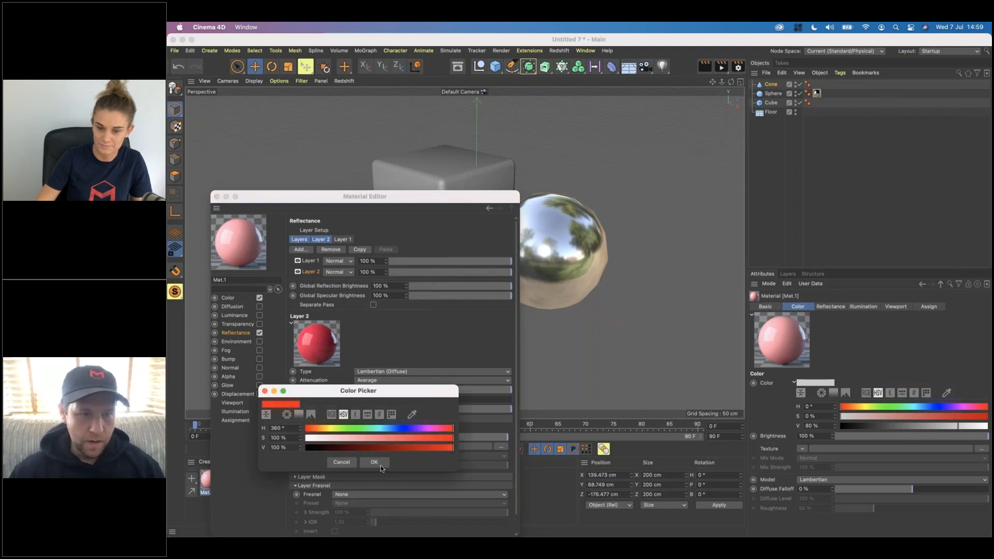
{"action": "left_click", "coordinate": [380, 465]}
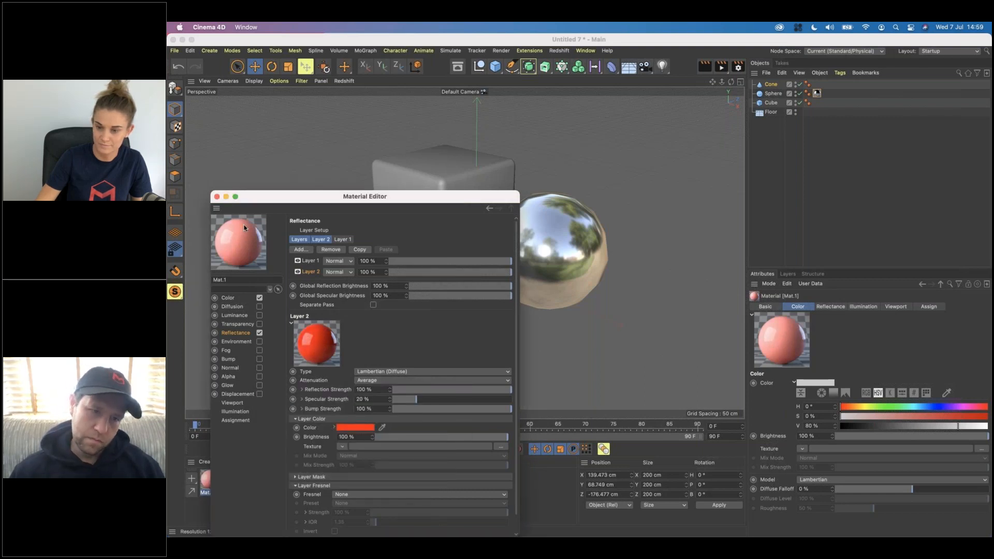
- Check the metallic material's reflectance settings and apply the red material to the cube
{"action": "left_click", "coordinate": [216, 197]}
{"action": "left_click", "coordinate": [232, 482]}
{"action": "double_click", "coordinate": [231, 481]}
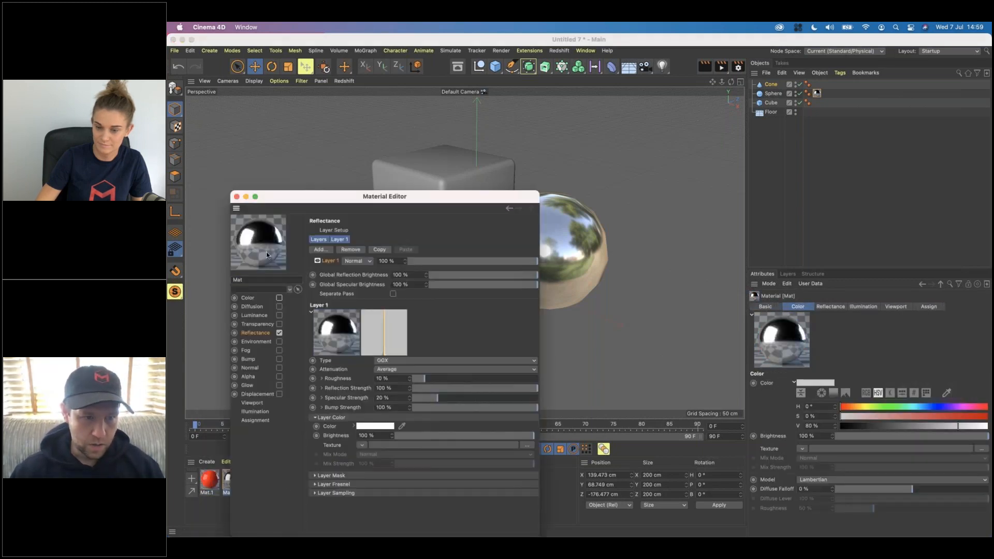
{"action": "left_click", "coordinate": [237, 196]}
{"action": "left_click_drag", "start_coordinate": [209, 481], "coordinate": [388, 238]}
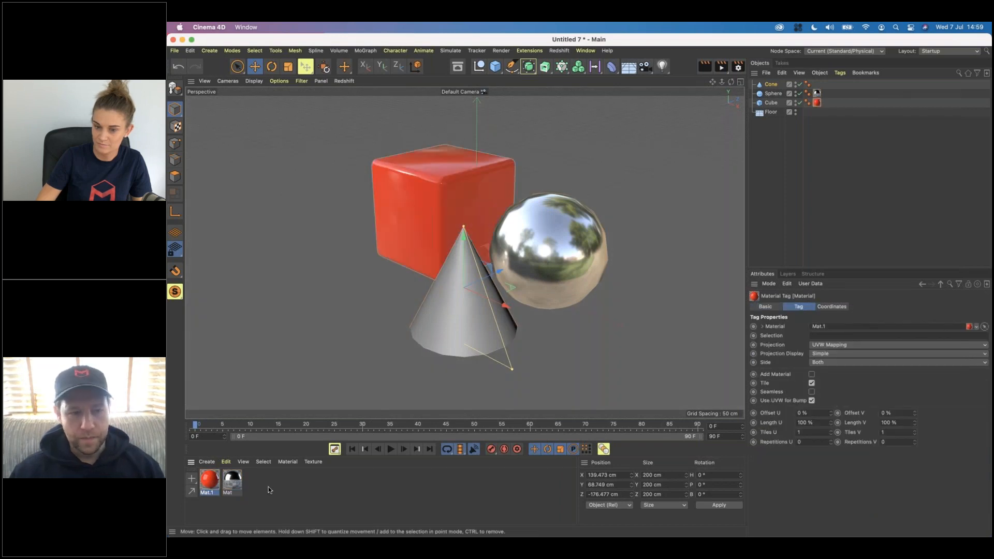
- Create a third material with Color disabled and Transparency enabled using the Glass refraction preset, and apply it to the cone
{"action": "left_click", "coordinate": [207, 461]}
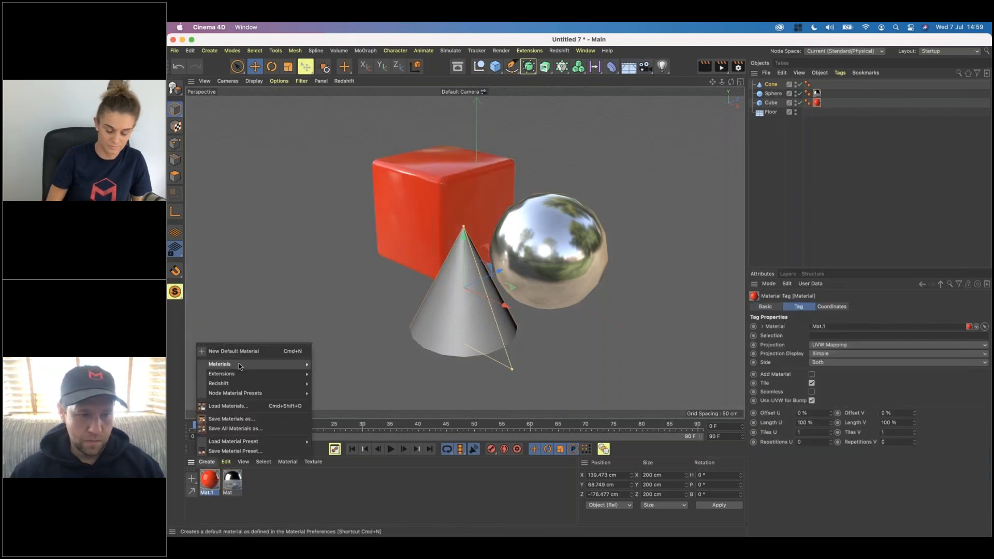
{"action": "mouse_move", "coordinate": [240, 364]}
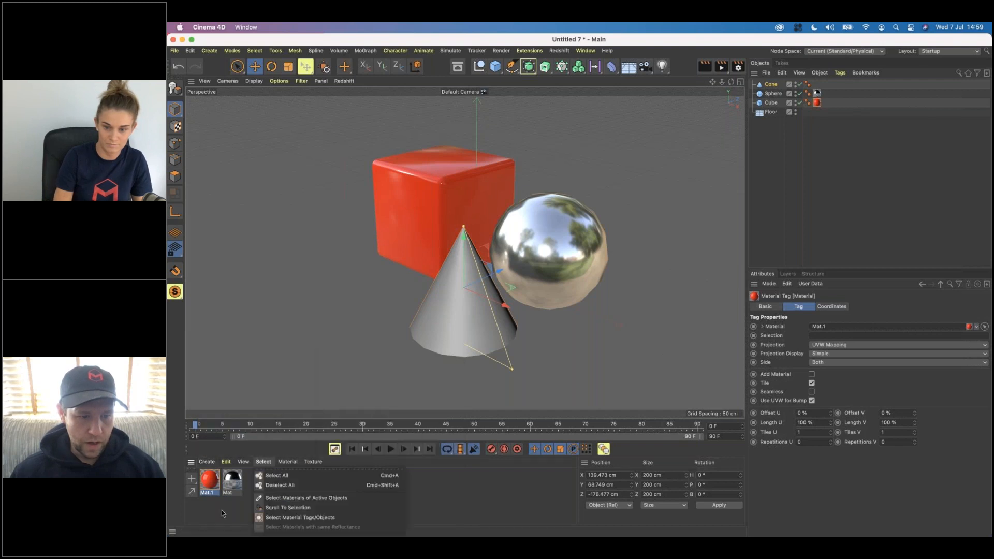
{"action": "left_click", "coordinate": [242, 508]}
{"action": "double_click", "coordinate": [242, 496]}
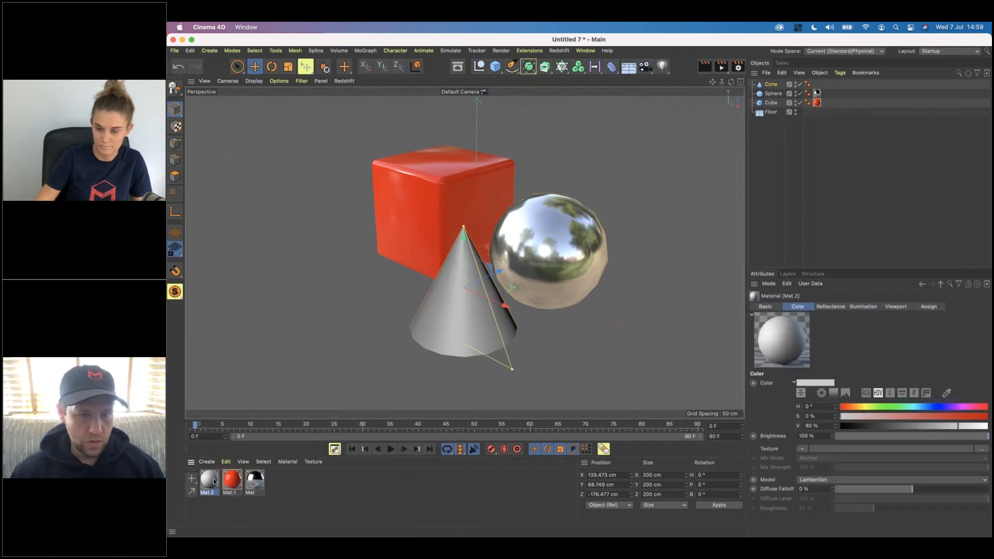
{"action": "double_click", "coordinate": [211, 481]}
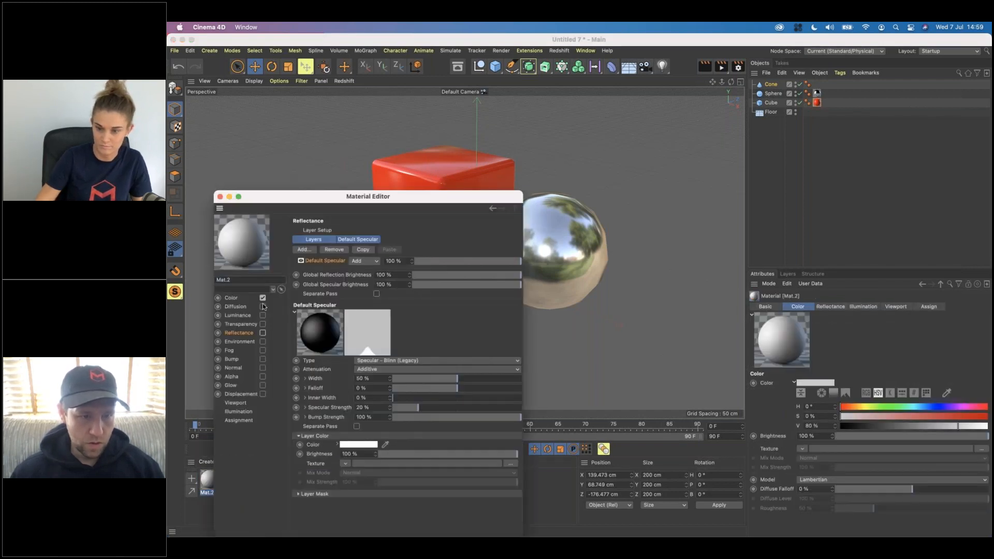
{"action": "left_click", "coordinate": [263, 297]}
{"action": "left_click", "coordinate": [268, 324]}
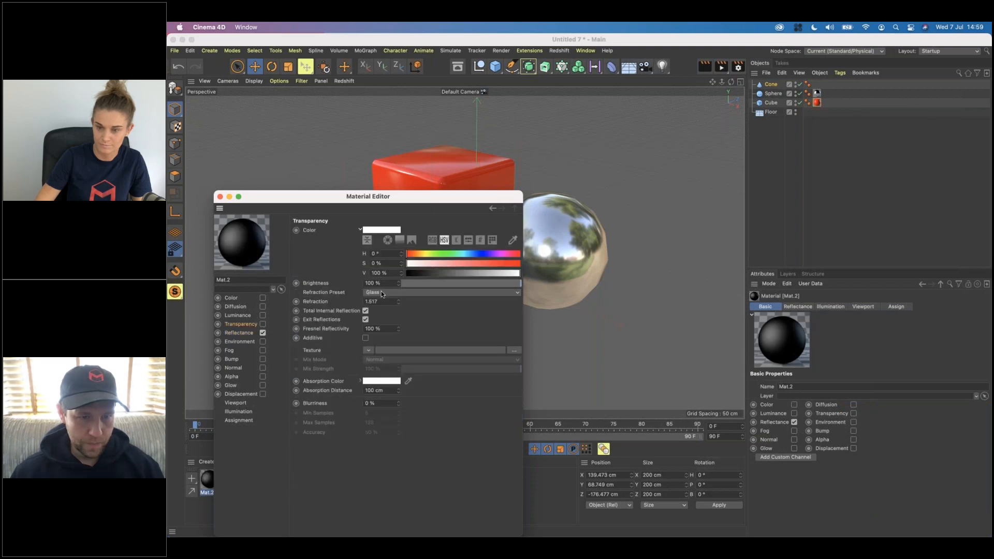
{"action": "left_click", "coordinate": [263, 324]}
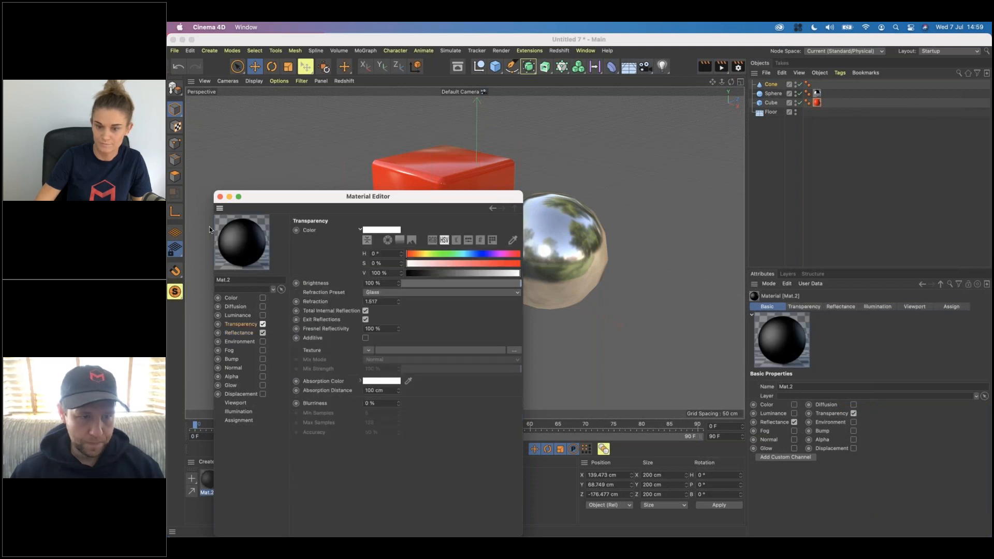
{"action": "left_click", "coordinate": [220, 197]}
{"action": "left_click_drag", "start_coordinate": [220, 488], "coordinate": [453, 307]}
- Add a Light and move it above and to the side of the objects at about X -278 cm, Y 325 cm, Z -270 cm
{"action": "left_click_drag", "start_coordinate": [485, 250], "coordinate": [475, 215], "text": "alt"}
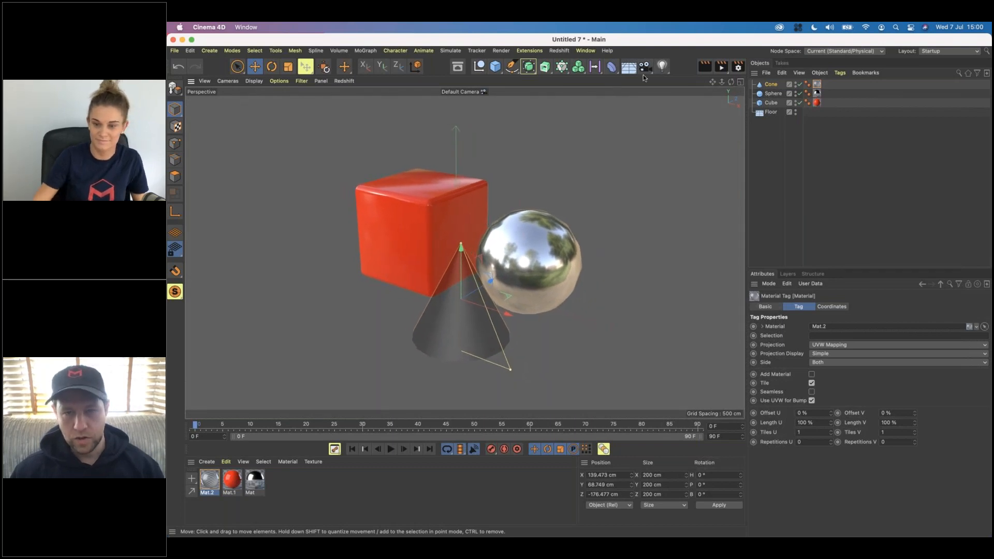
{"action": "left_click", "coordinate": [663, 68]}
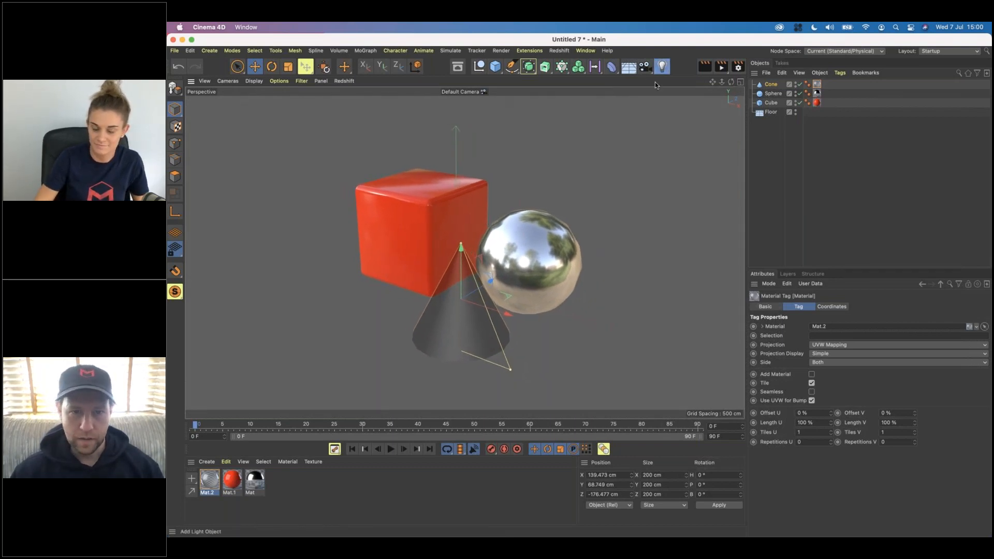
{"action": "left_click_drag", "start_coordinate": [457, 251], "coordinate": [457, 94]}
{"action": "left_click_drag", "start_coordinate": [501, 130], "coordinate": [273, 132]}
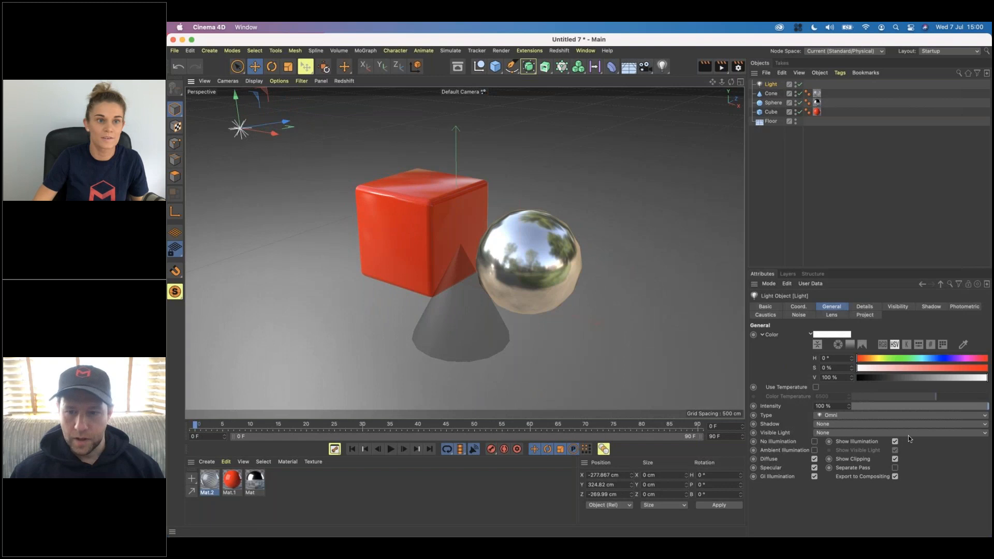
- Set the Omni light's shadow type to Area and render the view
{"action": "left_click", "coordinate": [833, 415]}
{"action": "left_click", "coordinate": [798, 405]}
{"action": "left_click", "coordinate": [836, 424]}
{"action": "left_click", "coordinate": [831, 461]}
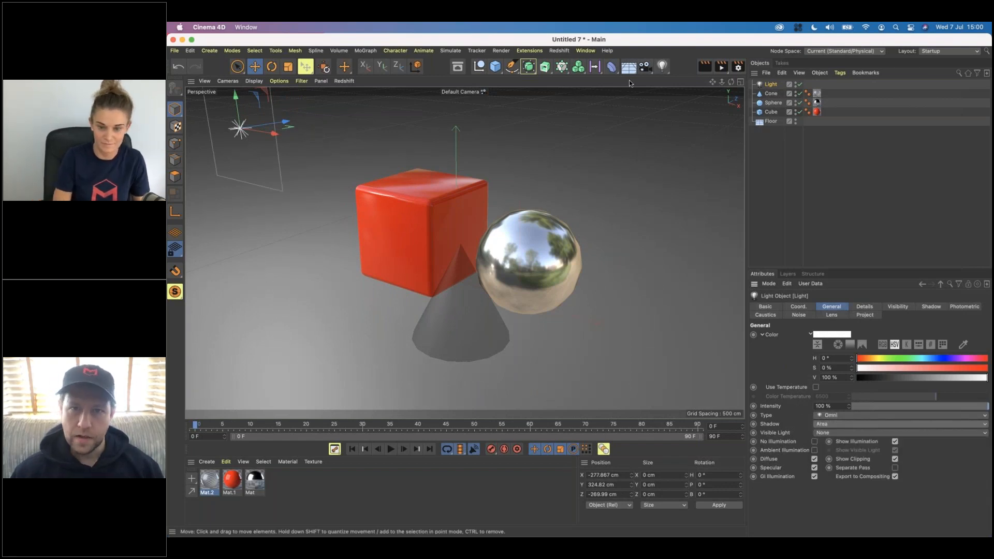
{"action": "key", "text": "super+r"}
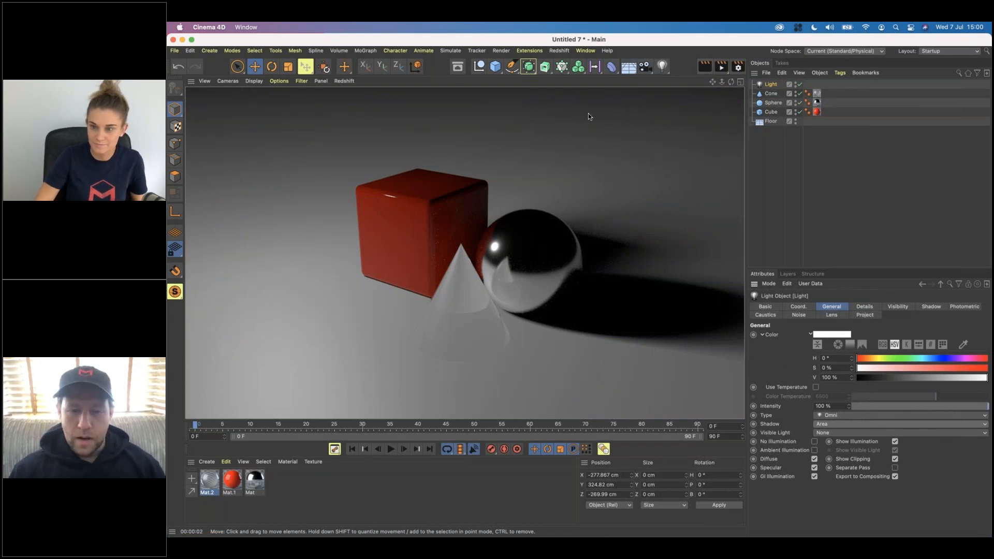
- Review the Output and Save render settings, and enable Multi-Pass rendering
{"action": "left_click", "coordinate": [738, 66]}
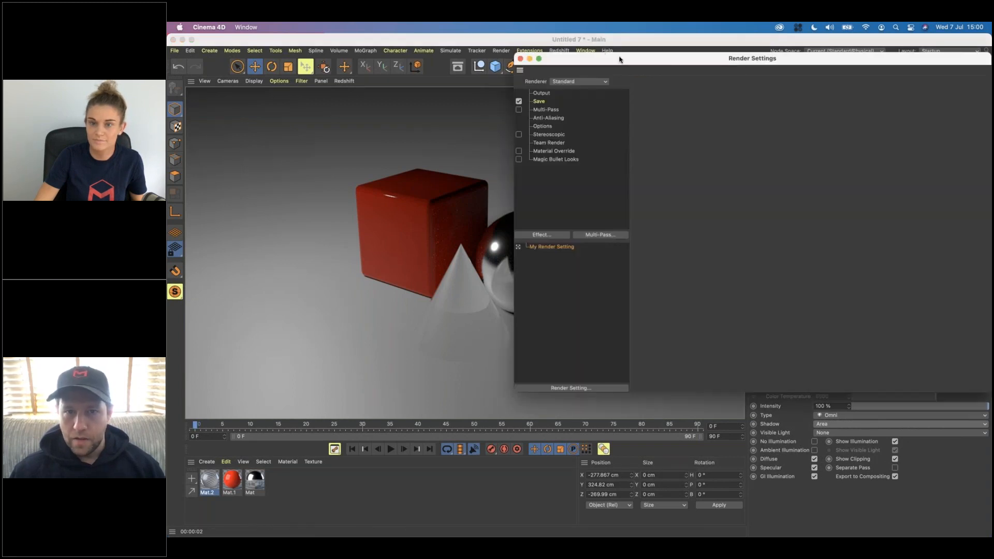
{"action": "left_click_drag", "start_coordinate": [620, 59], "coordinate": [469, 58]}
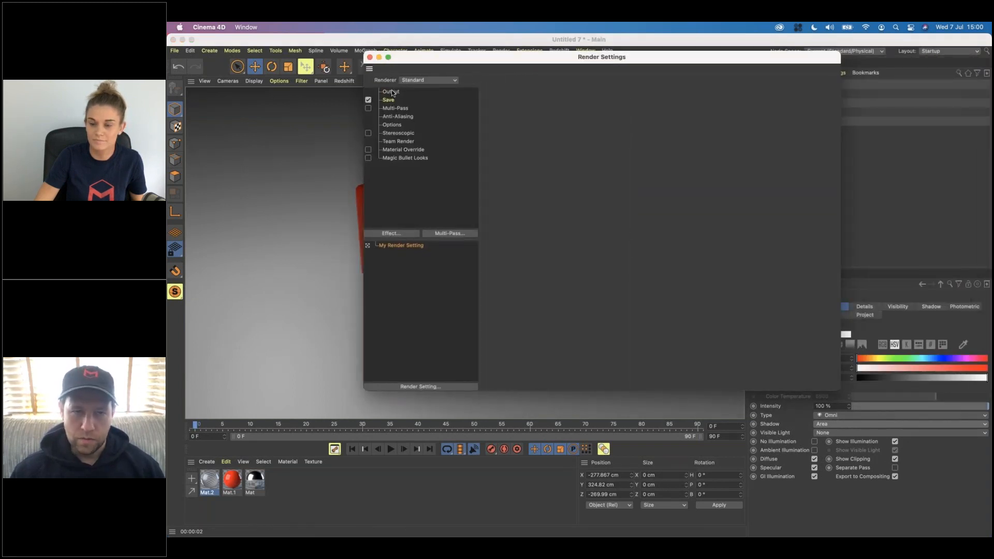
{"action": "left_click", "coordinate": [392, 92]}
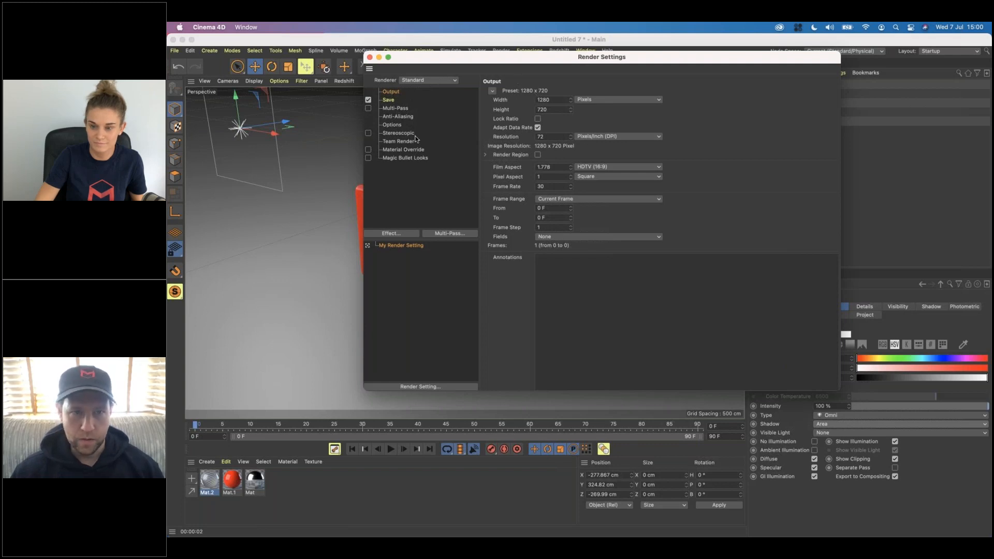
{"action": "left_click", "coordinate": [388, 100]}
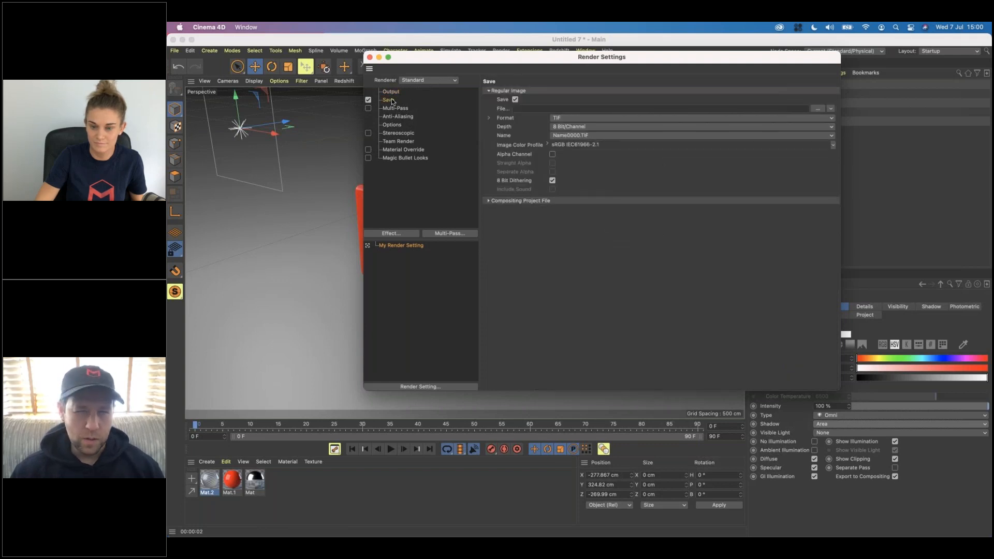
{"action": "left_click", "coordinate": [394, 108]}
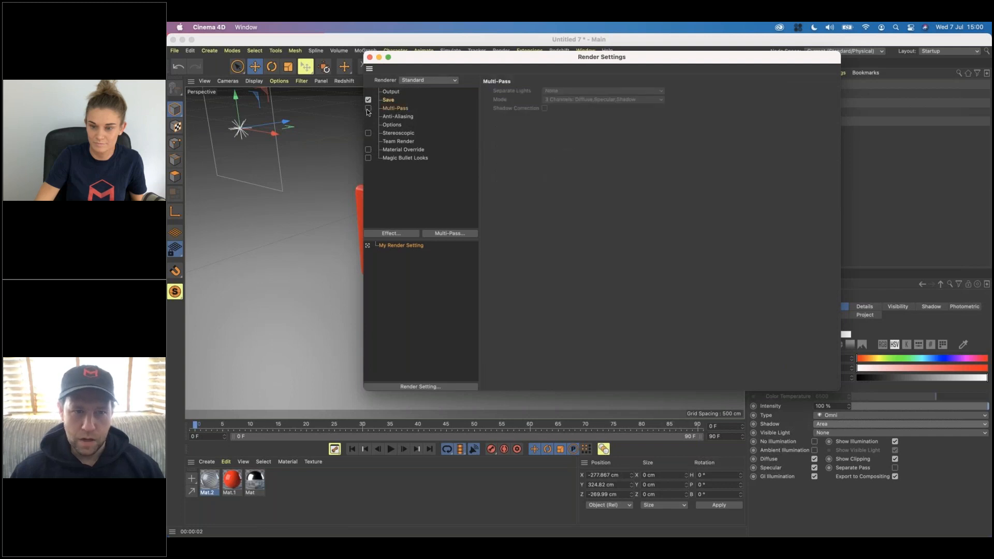
{"action": "left_click", "coordinate": [368, 109]}
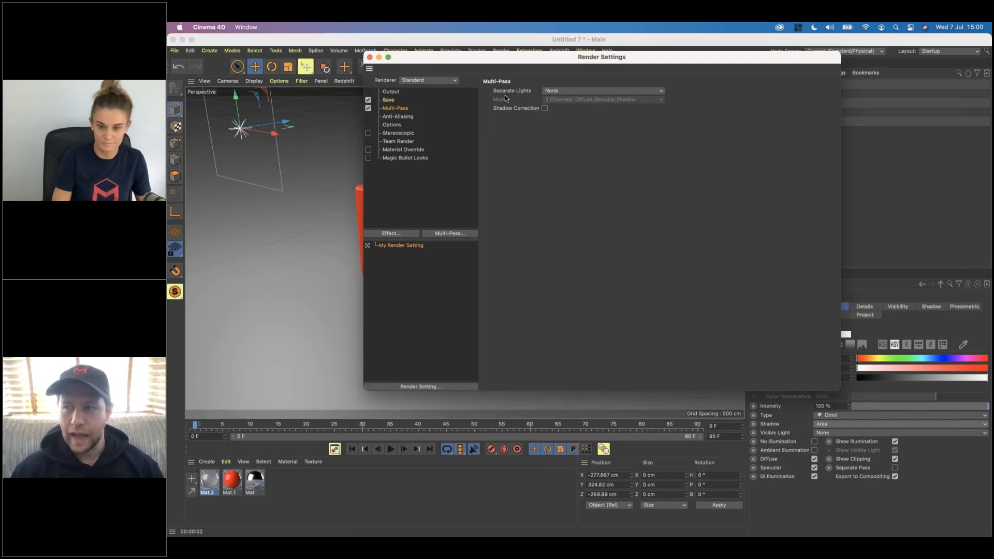
- Duplicate the light to the opposite side at about X 383 cm, Y 325 cm, Z 154 cm, and rename the original Left and the copy Right
{"action": "left_click_drag", "start_coordinate": [540, 58], "coordinate": [419, 268]}
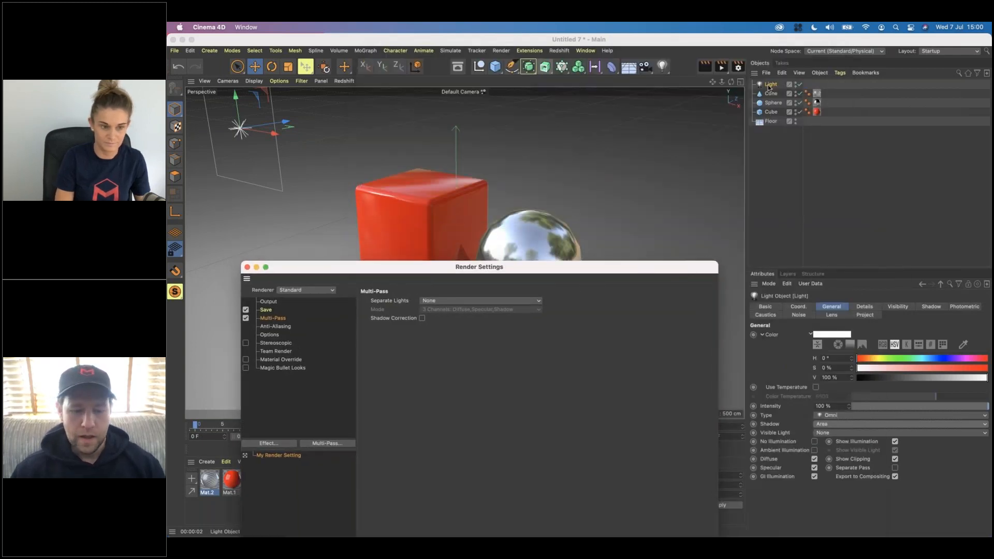
{"action": "left_click_drag", "start_coordinate": [286, 125], "coordinate": [736, 133], "text": "ctrl"}
{"action": "double_click", "coordinate": [772, 94]}
{"action": "type", "text": "Left"}
{"action": "double_click", "coordinate": [773, 84]}
{"action": "type", "text": "Rig"}
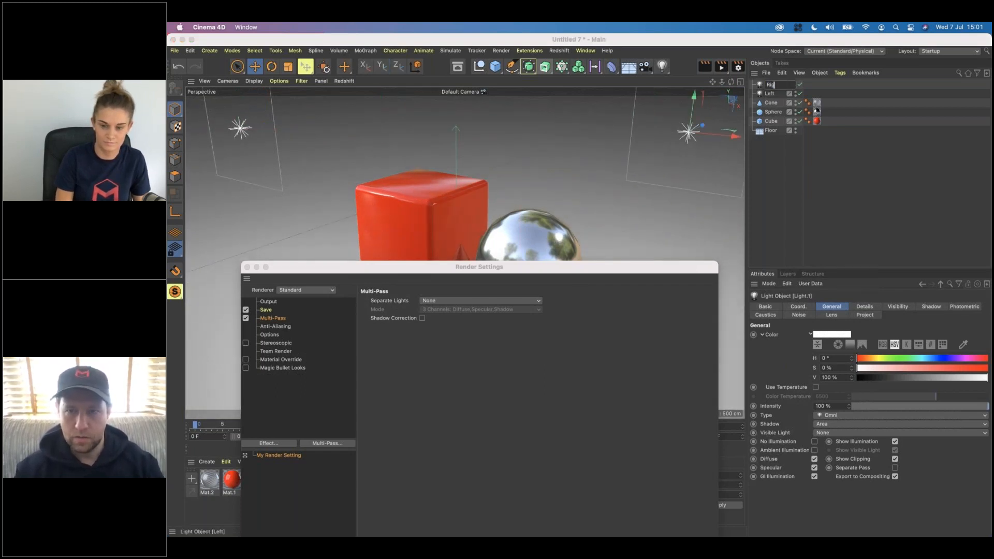
{"action": "type", "text": "t"}
{"action": "key", "text": "Return"}
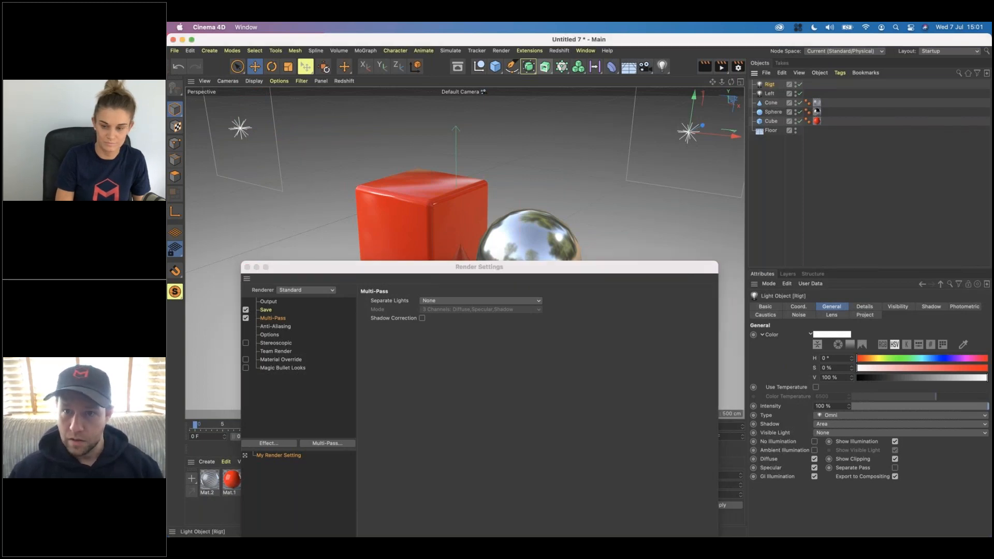
{"action": "key", "text": "Left"}
{"action": "type", "text": "h"}
{"action": "key", "text": "Return"}
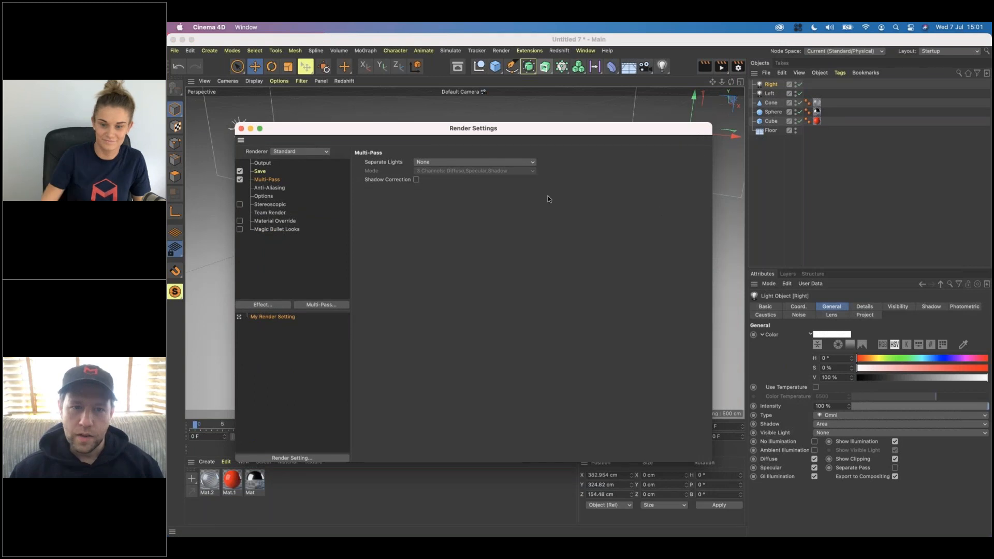
- Set Multi-Pass Separate Lights to All with mode 3 Channels: Diffuse,Specular,Shadow, and enable Shadow Correction
{"action": "left_click", "coordinate": [517, 162]}
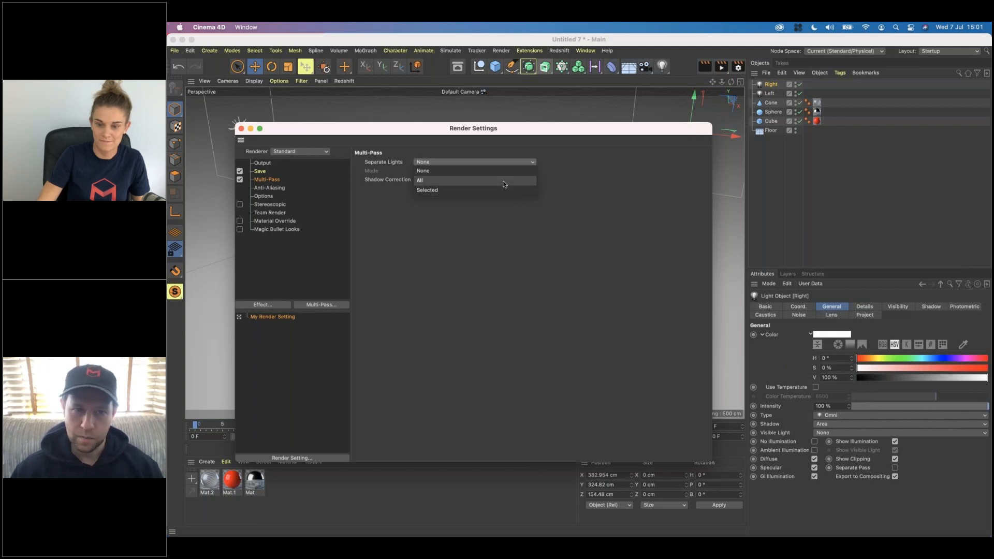
{"action": "left_click", "coordinate": [506, 181]}
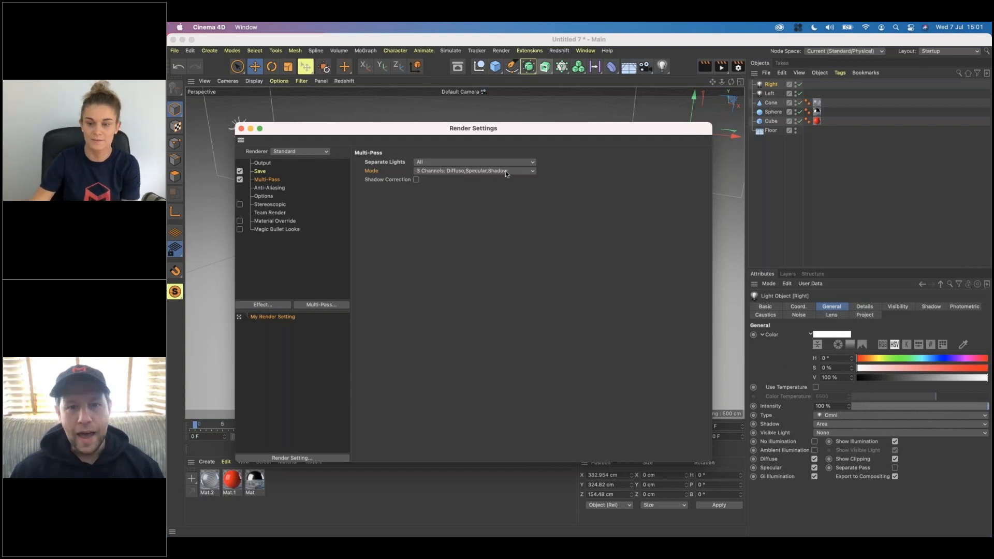
{"action": "left_click", "coordinate": [525, 174]}
{"action": "left_click", "coordinate": [450, 180]}
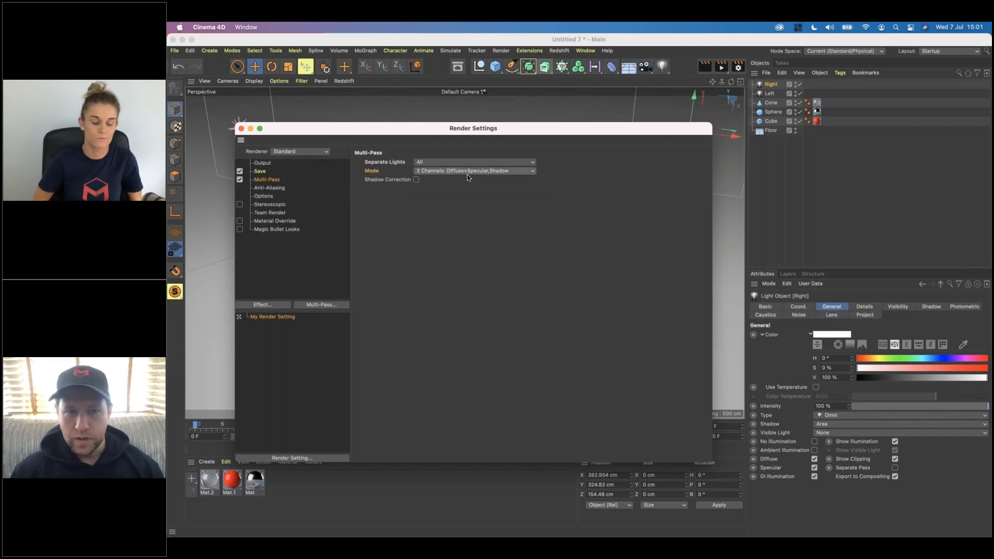
{"action": "left_click", "coordinate": [508, 172]}
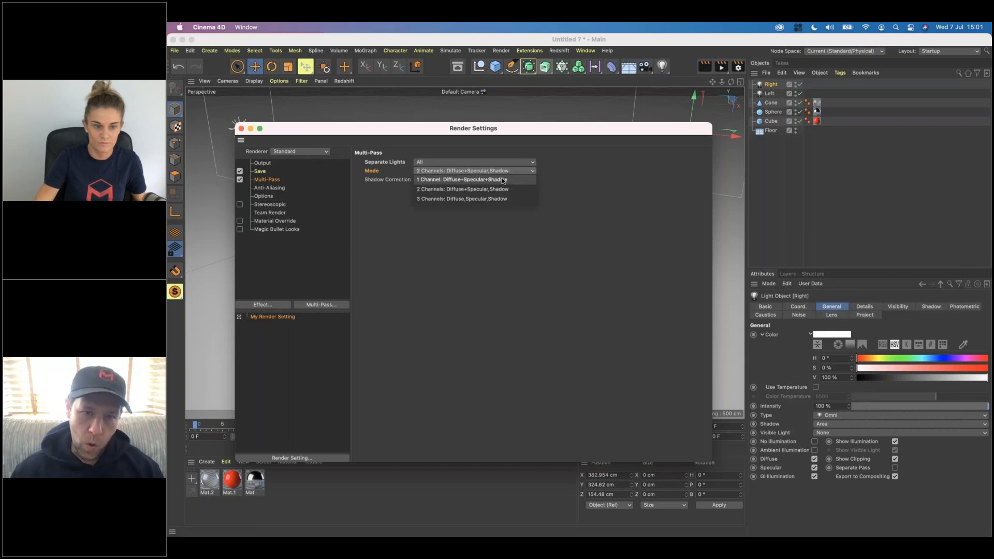
{"action": "left_click", "coordinate": [503, 179]}
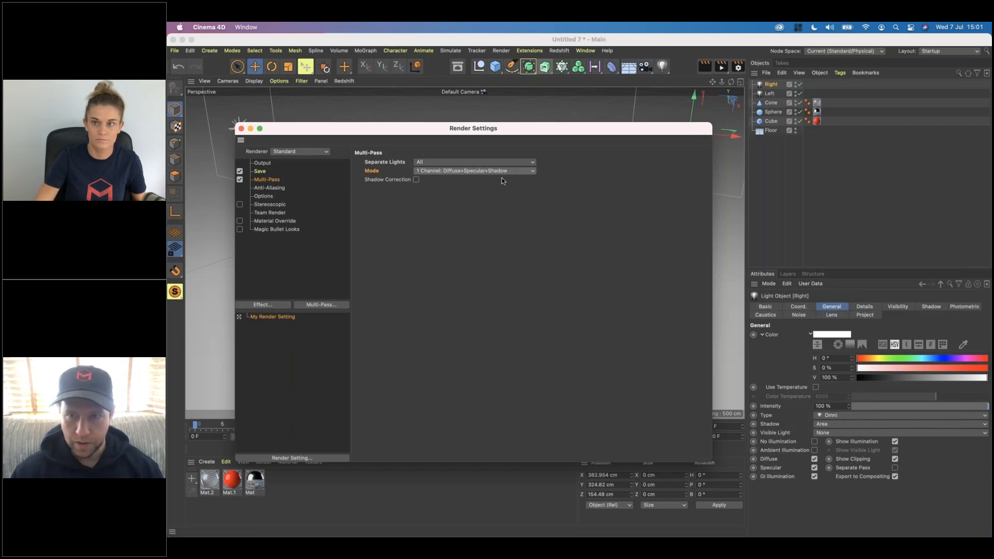
{"action": "left_click", "coordinate": [416, 179]}
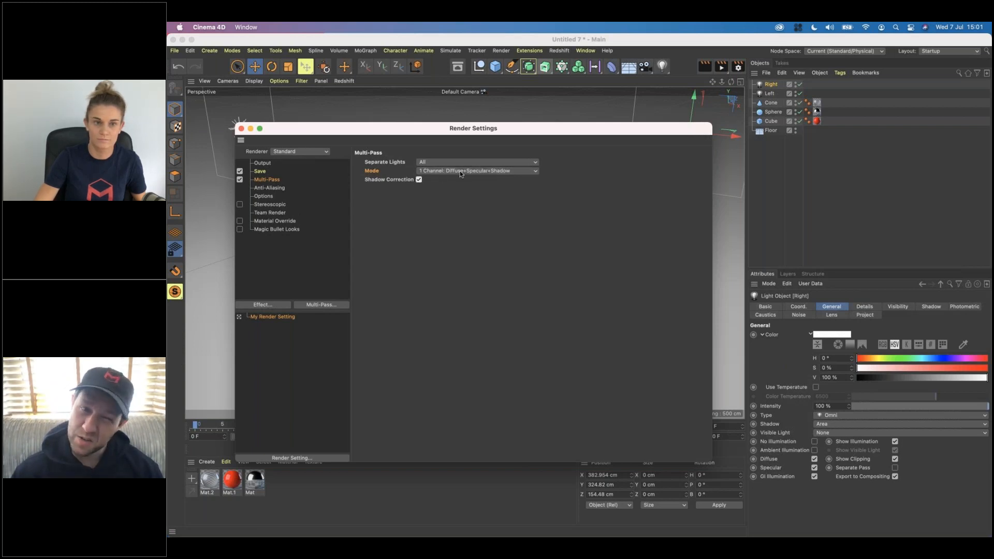
{"action": "left_click", "coordinate": [510, 170]}
{"action": "left_click", "coordinate": [496, 199]}
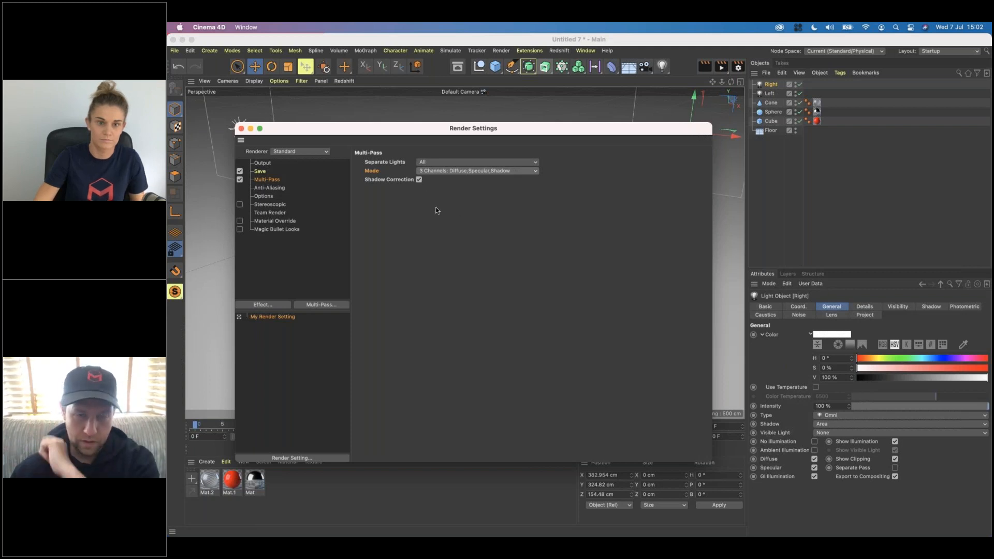
- Set the Multi-Pass Image save file to Multipass on the Desktop and close the render settings
{"action": "left_click", "coordinate": [261, 171]}
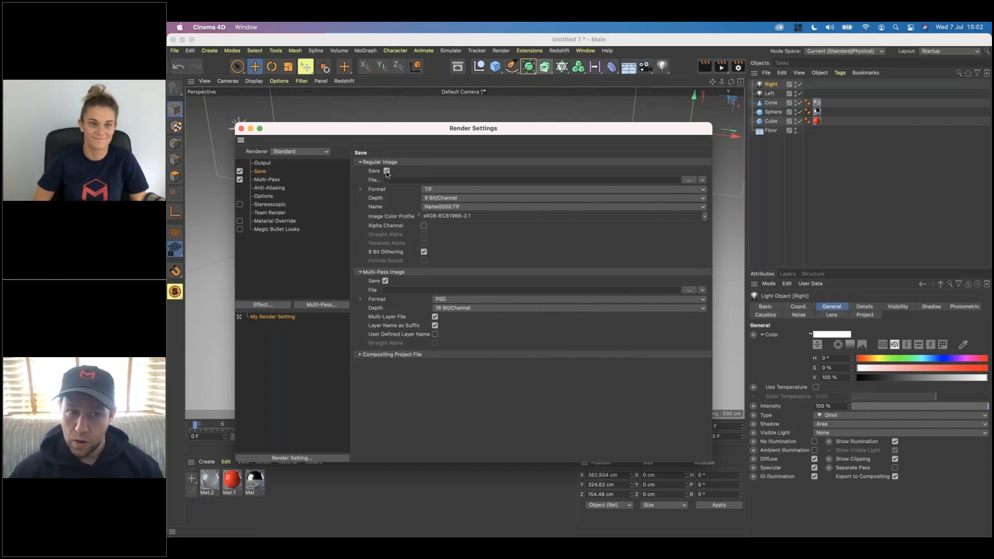
{"action": "left_click", "coordinate": [361, 162]}
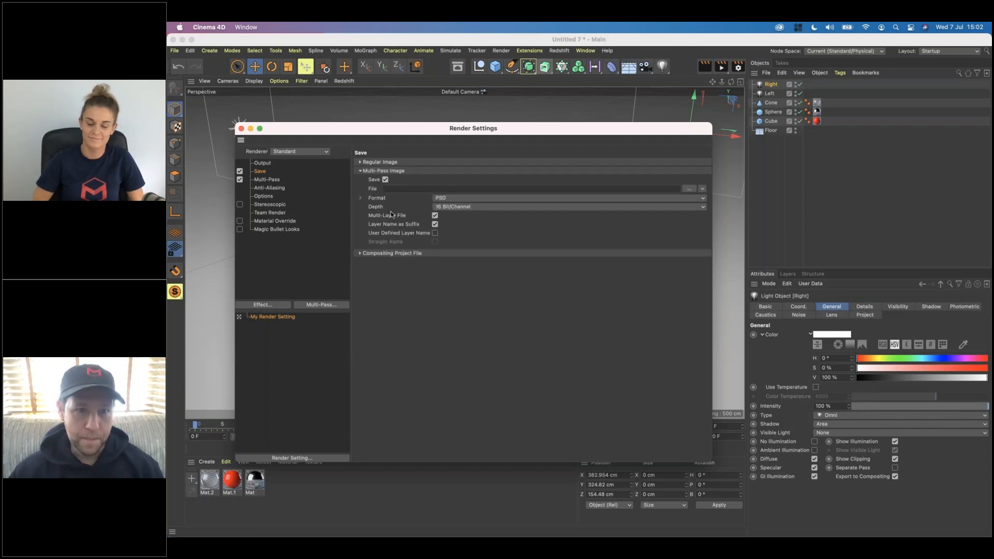
{"action": "left_click", "coordinate": [688, 189]}
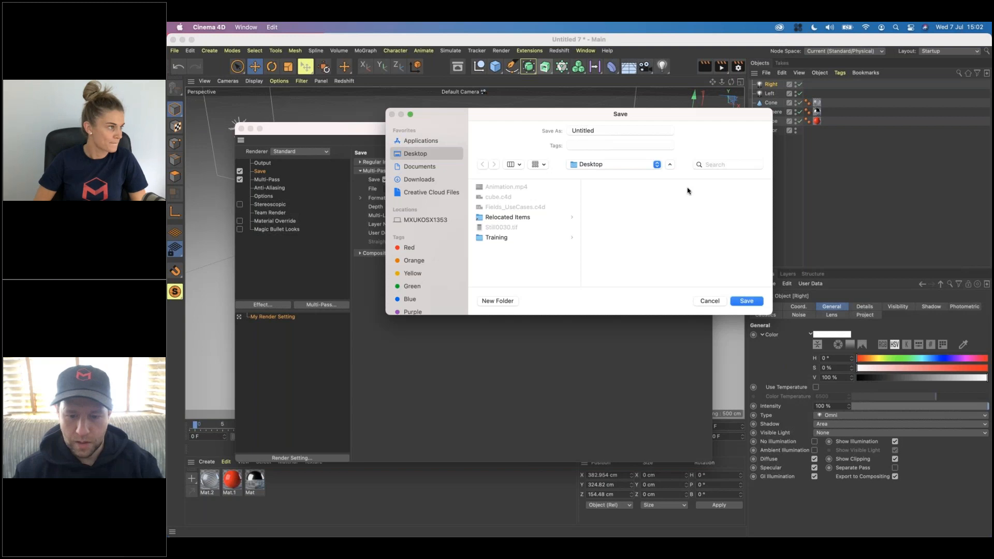
{"action": "left_click", "coordinate": [642, 136]}
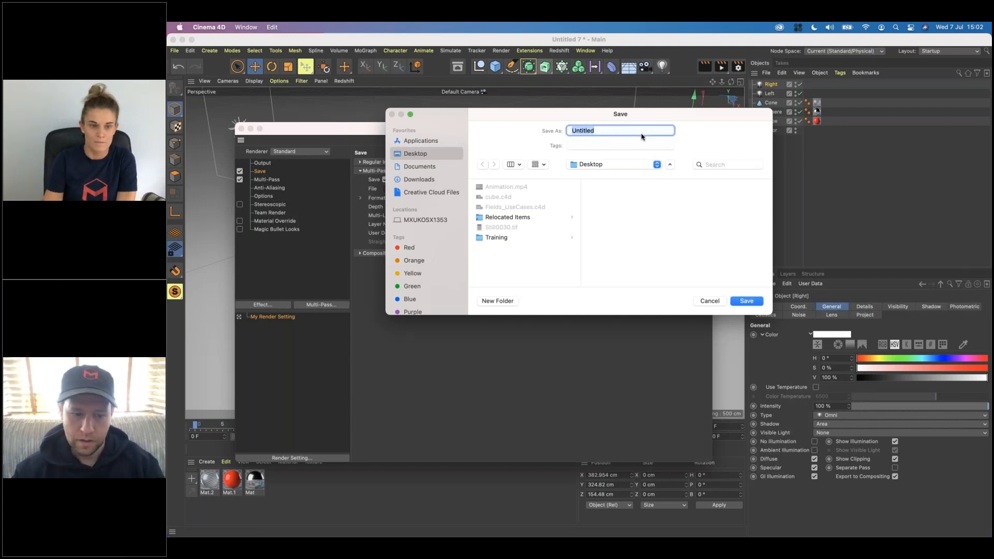
{"action": "type", "text": "Multipas"}
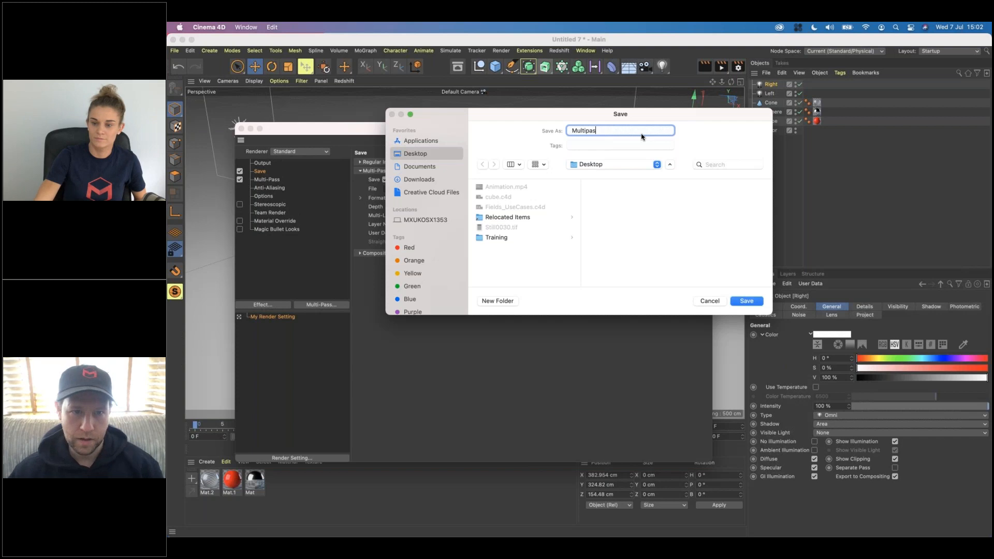
{"action": "key", "text": "Return"}
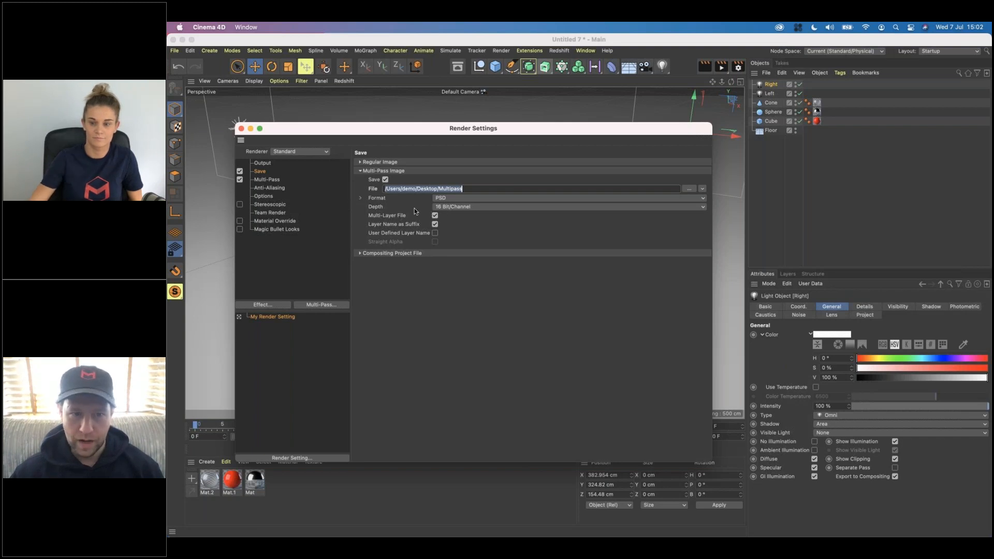
{"action": "left_click", "coordinate": [241, 129]}
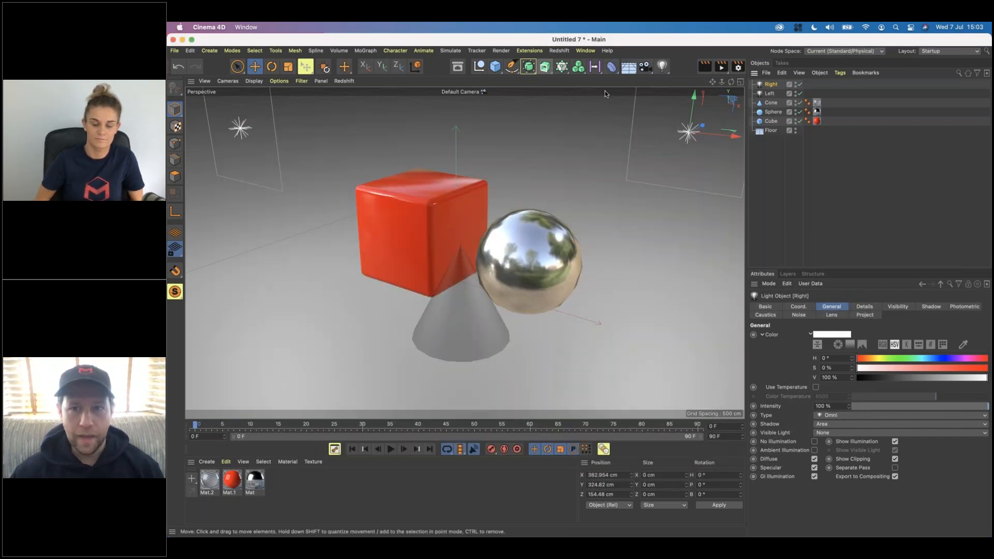
- Render the scene to the Picture Viewer, collapse the Animation entry in the history and select the Multipass.psd render
{"action": "left_click", "coordinate": [722, 67]}
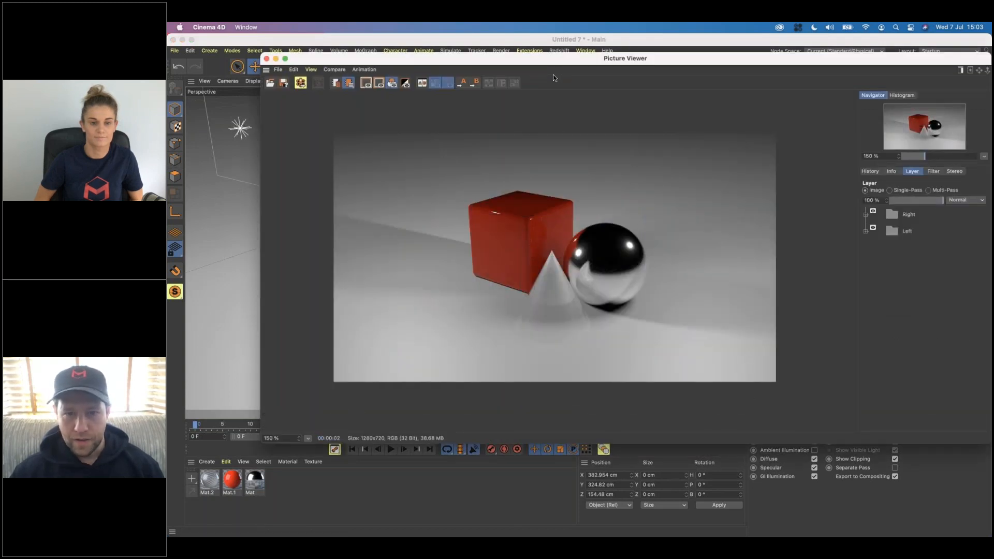
{"action": "left_click_drag", "start_coordinate": [529, 61], "coordinate": [458, 58]}
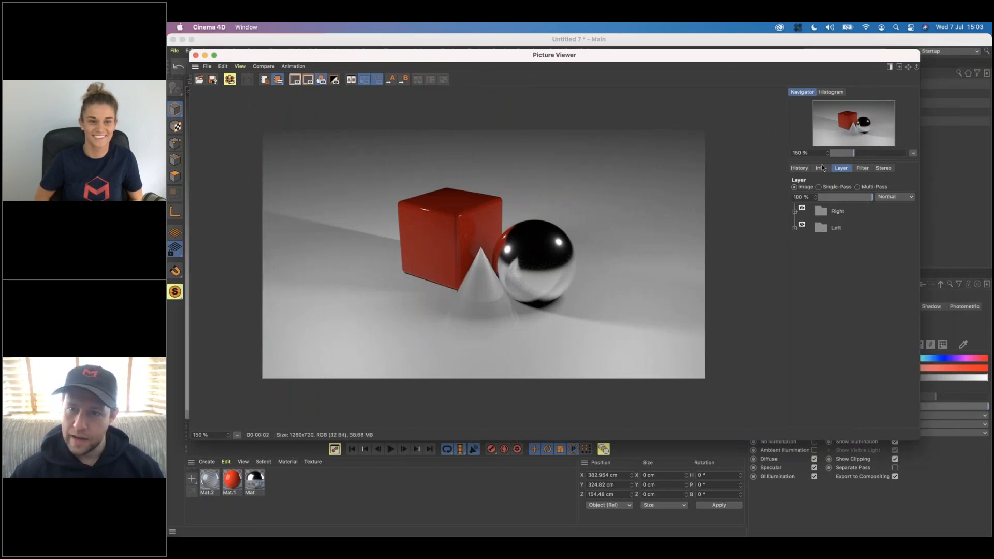
{"action": "left_click", "coordinate": [799, 168]}
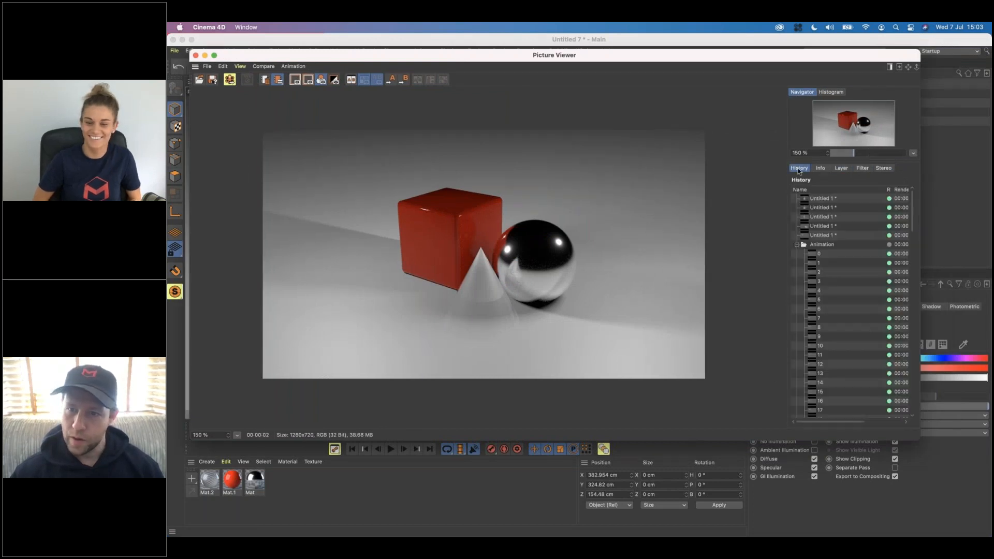
{"action": "left_click", "coordinate": [797, 244]}
{"action": "left_click", "coordinate": [818, 281]}
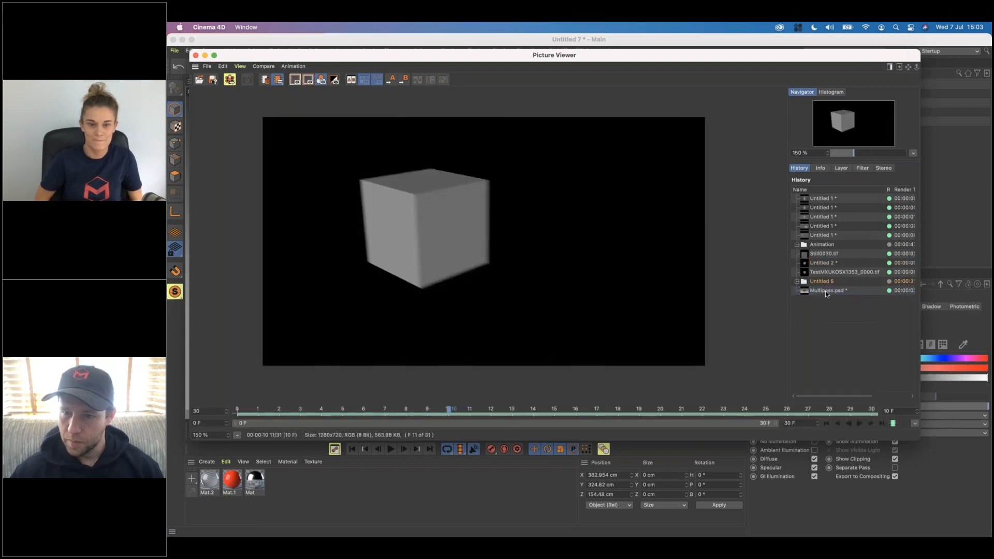
{"action": "left_click", "coordinate": [825, 290]}
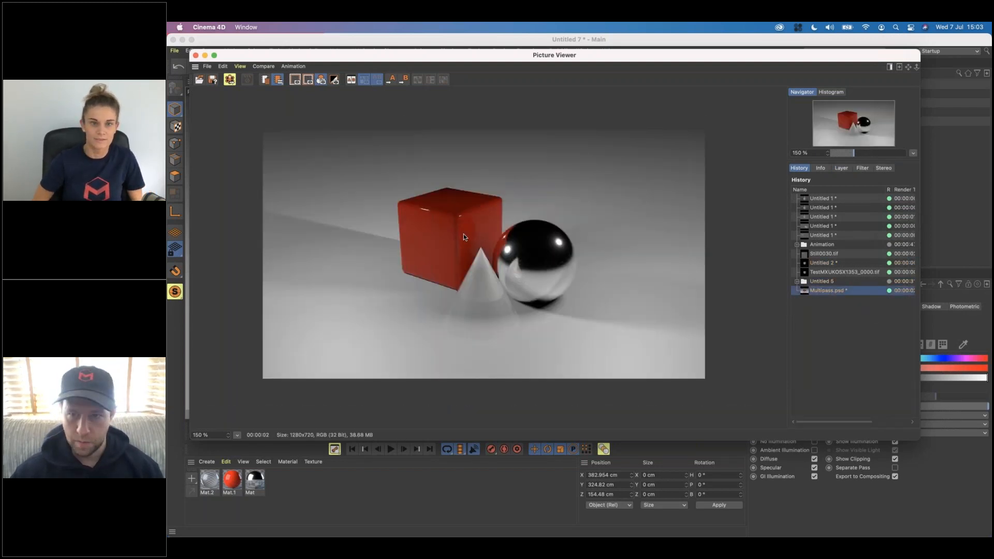
- Check the Multipass.psd render's info and expand the Right and Left light folders in its layers
{"action": "left_click", "coordinate": [820, 169]}
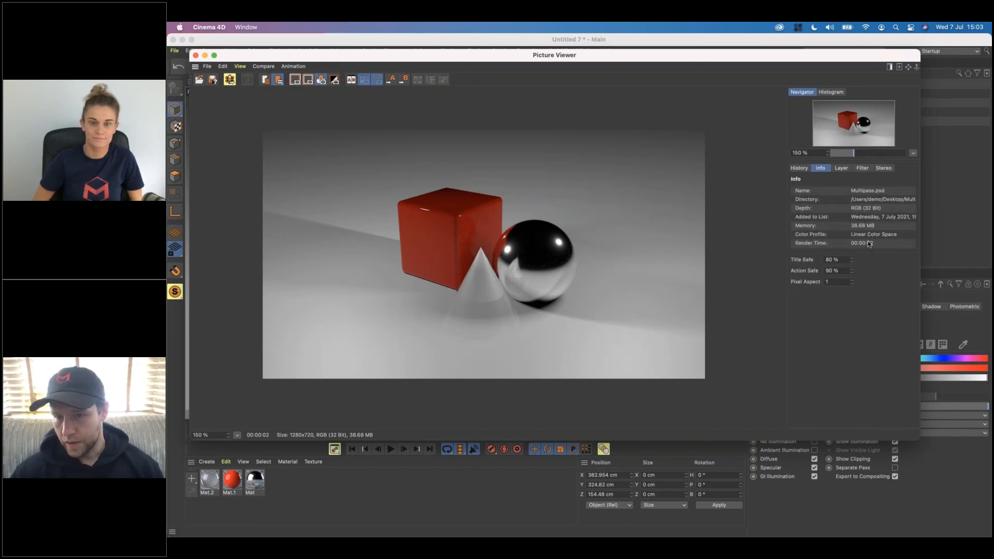
{"action": "left_click", "coordinate": [838, 169]}
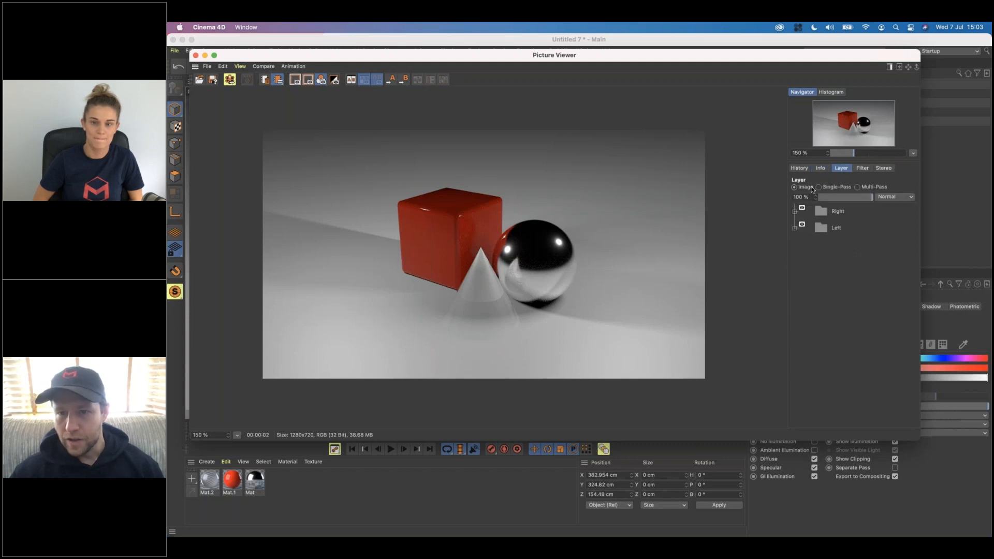
{"action": "left_click", "coordinate": [794, 211]}
{"action": "left_click", "coordinate": [794, 278]}
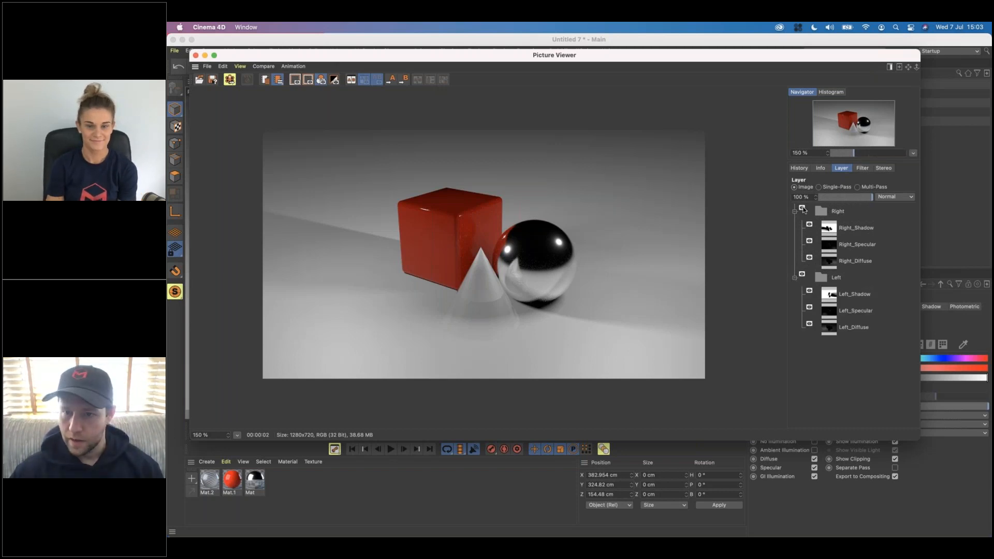
- Compare the Multi-Pass layers by toggling the Right, Left and Right_Diffuse visibility, hide both shadow passes, and switch the display to Single-Pass
{"action": "left_click", "coordinate": [858, 188]}
{"action": "left_click", "coordinate": [801, 208]}
{"action": "left_click", "coordinate": [802, 209]}
{"action": "left_click", "coordinate": [802, 274]}
{"action": "left_click", "coordinate": [802, 274]}
{"action": "left_click", "coordinate": [810, 259]}
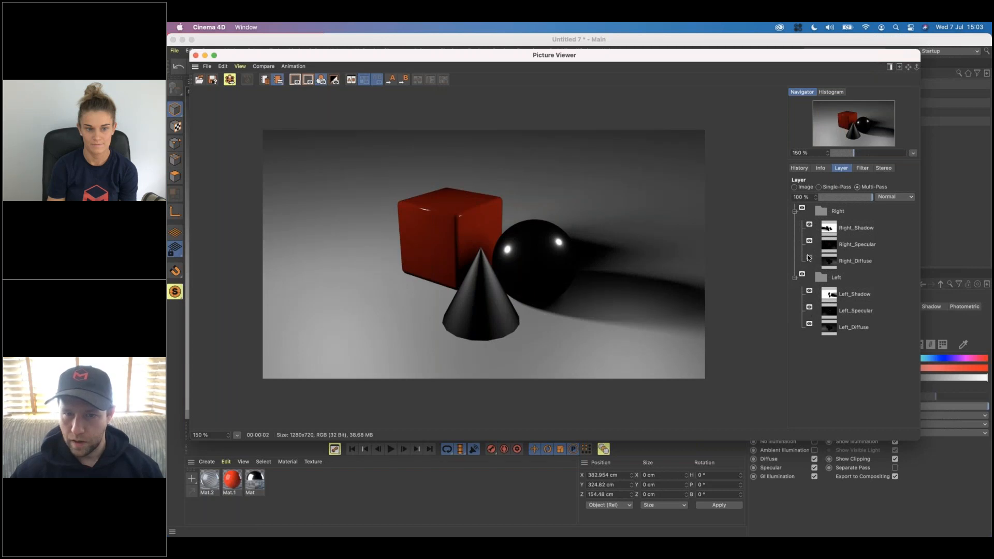
{"action": "left_click", "coordinate": [810, 257]}
{"action": "left_click", "coordinate": [809, 291]}
{"action": "left_click", "coordinate": [809, 224]}
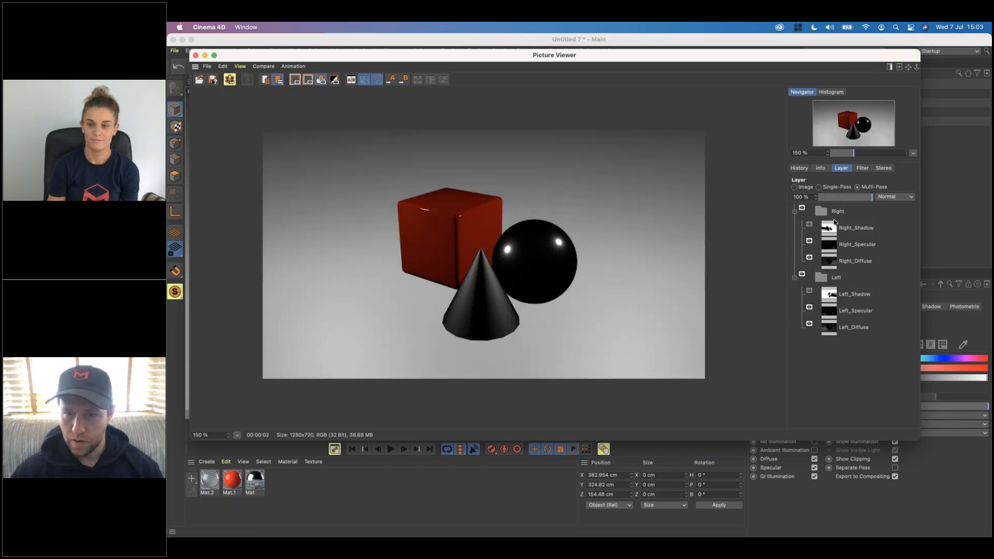
{"action": "left_click", "coordinate": [818, 187]}
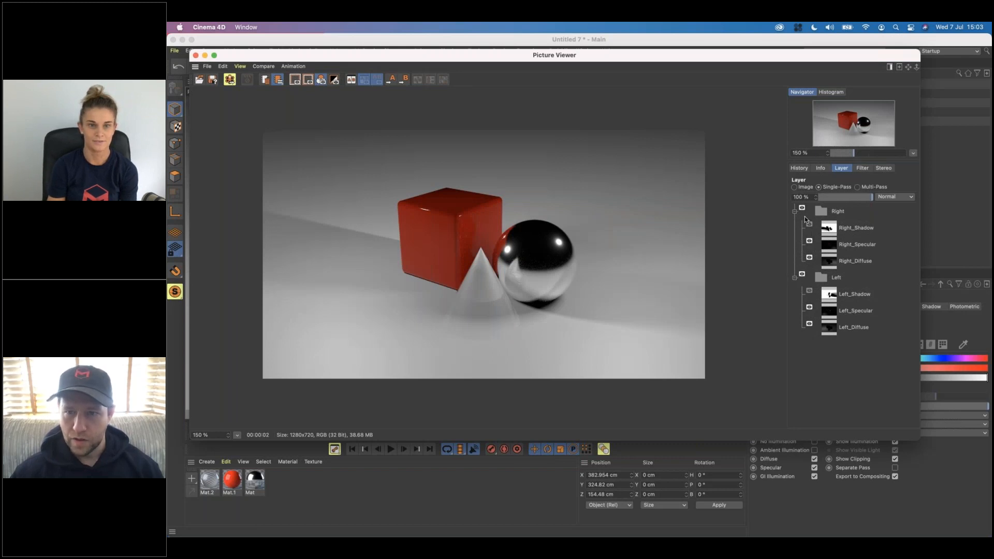
- Toggle the Right light folder's visibility, show the Left_Shadow pass again and switch the display back to Multi-Pass
{"action": "left_click", "coordinate": [842, 198]}
{"action": "left_click_drag", "start_coordinate": [870, 199], "coordinate": [884, 197]}
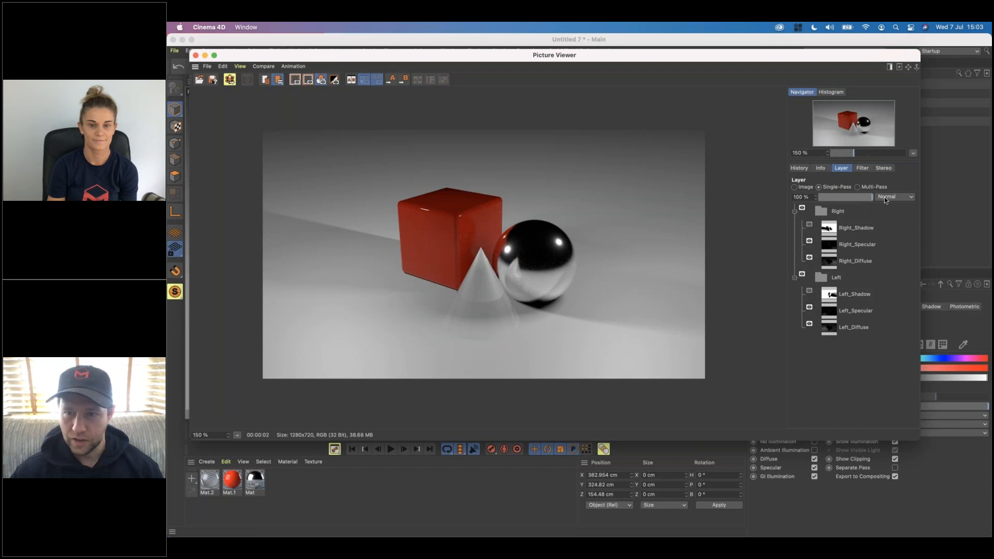
{"action": "left_click", "coordinate": [802, 208]}
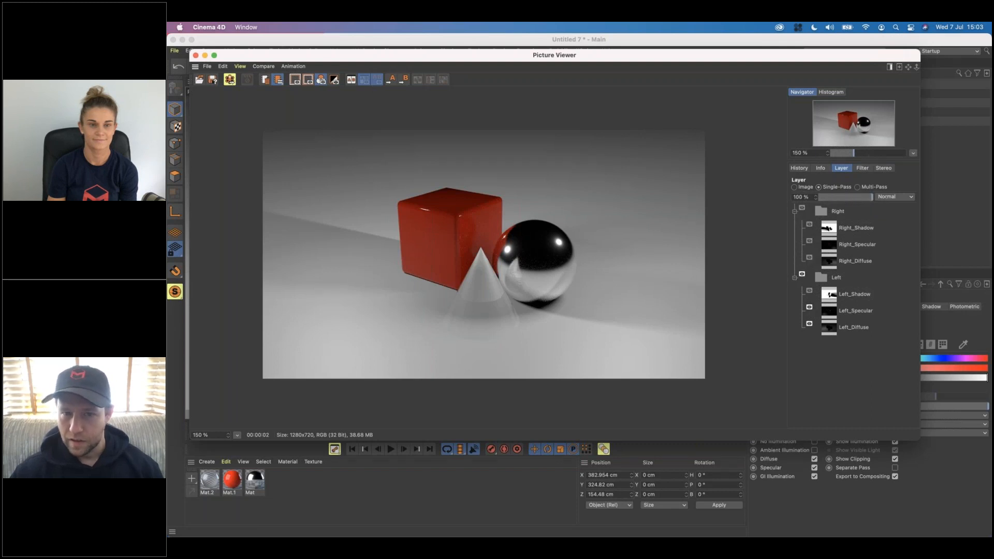
{"action": "left_click", "coordinate": [802, 208]}
{"action": "left_click", "coordinate": [810, 291]}
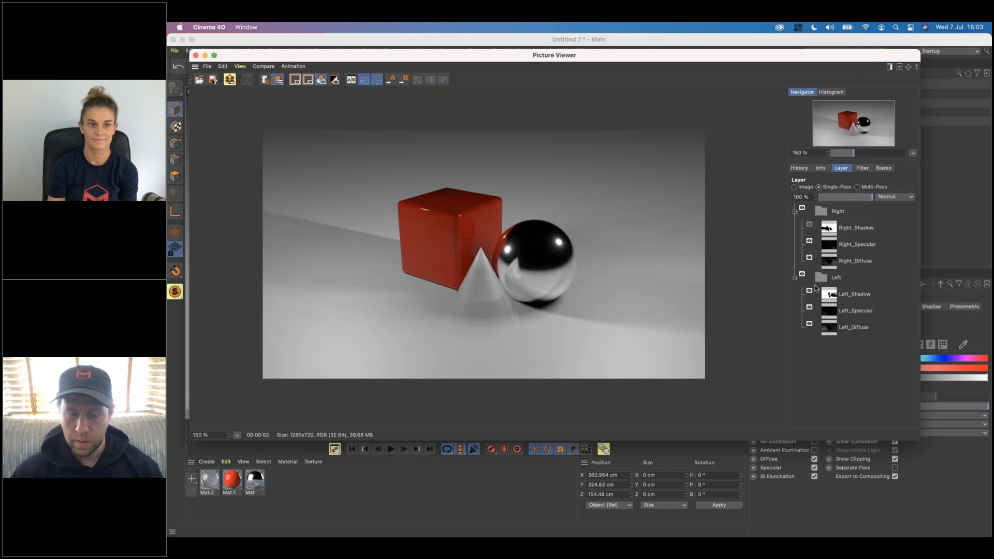
{"action": "left_click", "coordinate": [857, 188]}
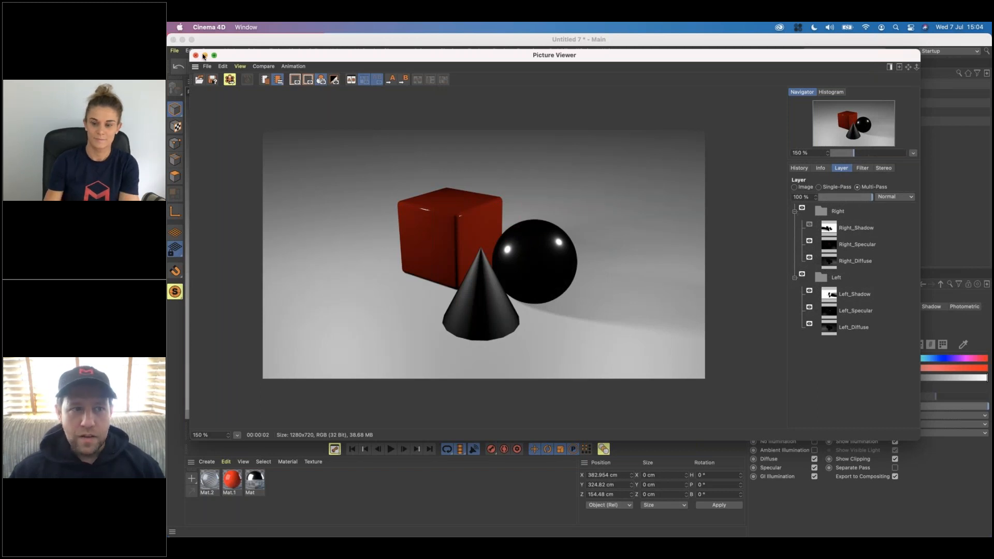
- Minimise the Cinema 4D windows and preview the Multipass.psd file on the desktop
{"action": "left_click", "coordinate": [178, 39]}
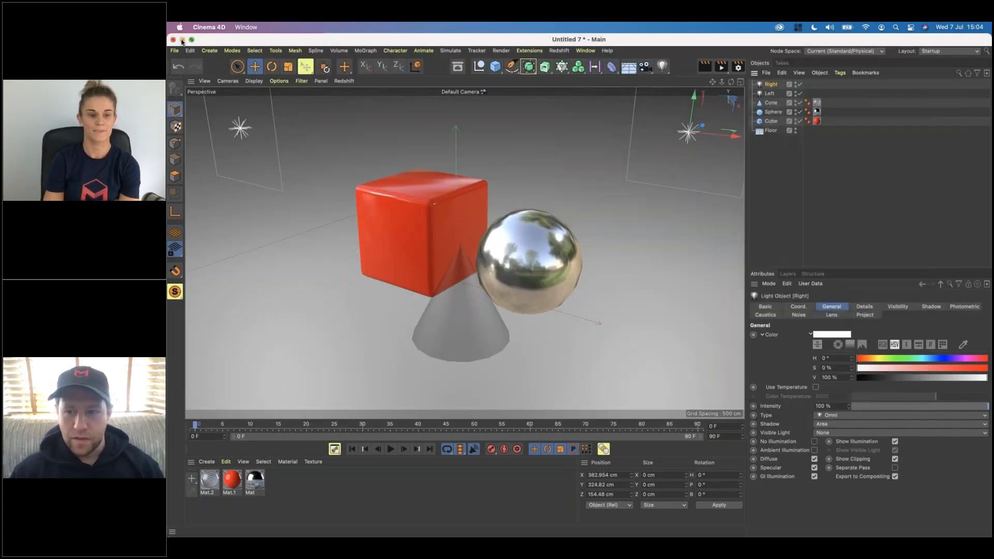
{"action": "left_click", "coordinate": [182, 39]}
{"action": "left_click", "coordinate": [964, 361]}
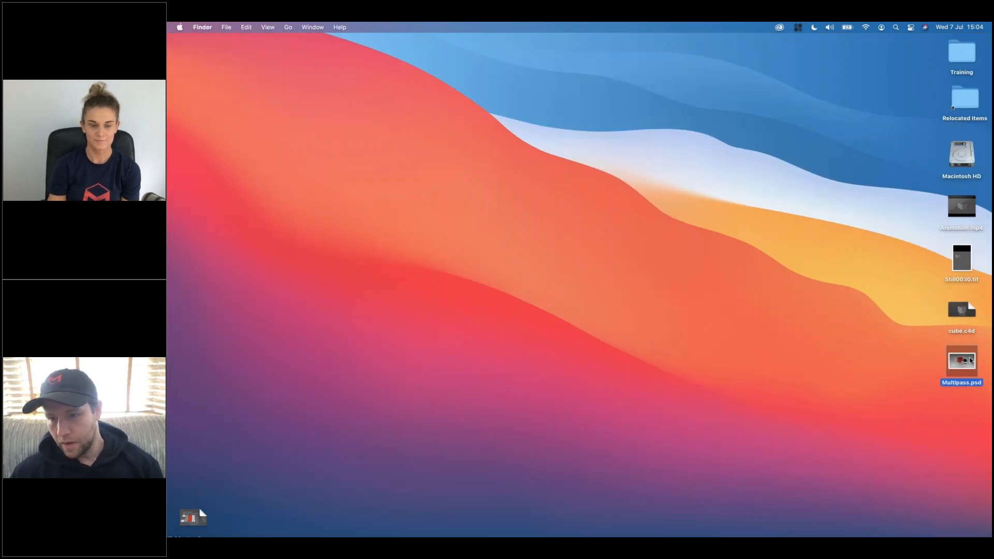
{"action": "key", "text": "space"}
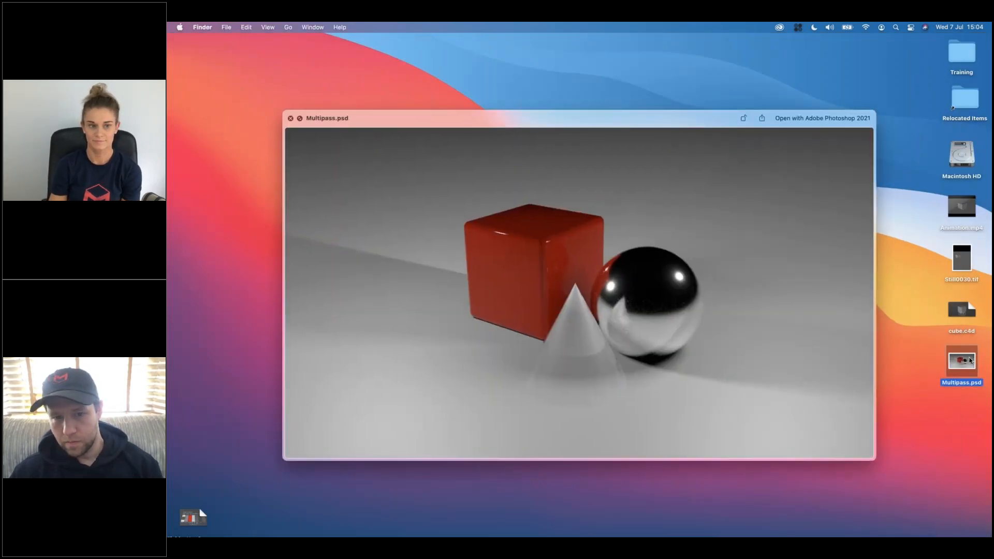
{"action": "key", "text": "space"}
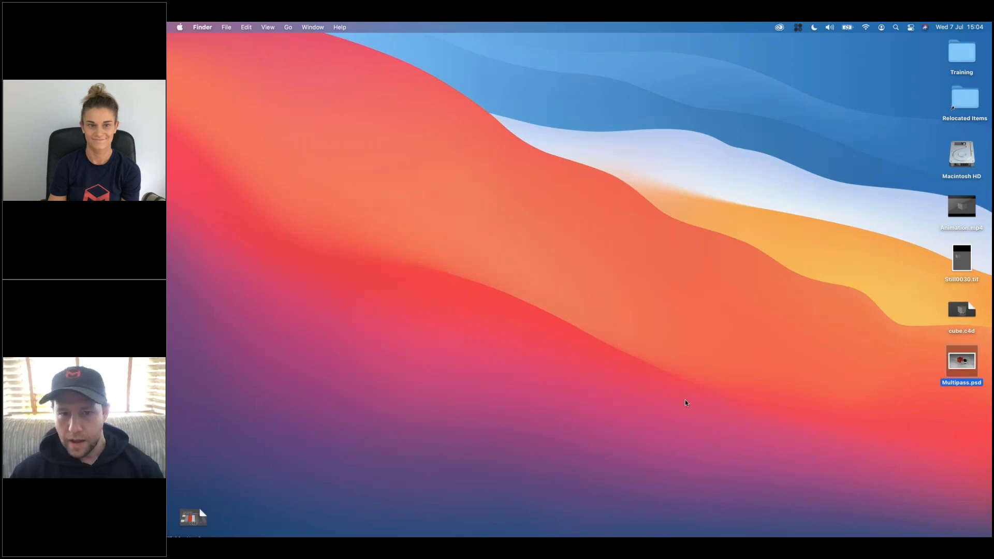
- Open Multipass.psd from the desktop in Photoshop and look through its channels and layers
{"action": "key", "text": "super+o"}
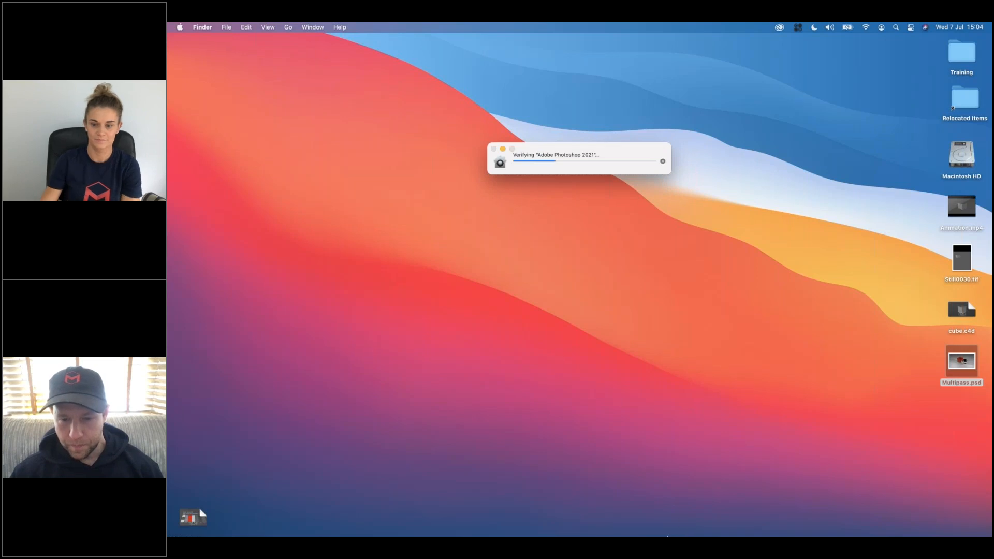
{"action": "mouse_move", "coordinate": [669, 533]}
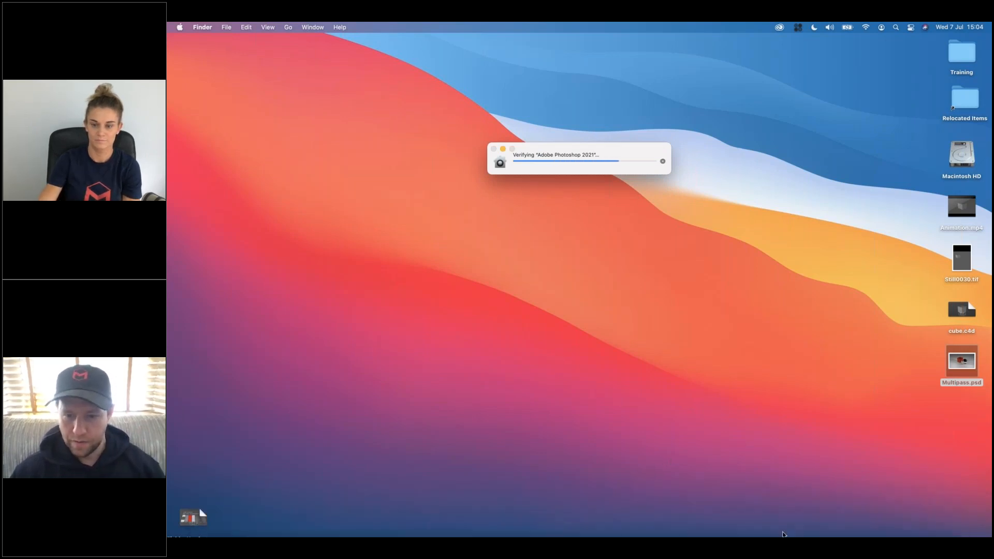
{"action": "mouse_move", "coordinate": [782, 534]}
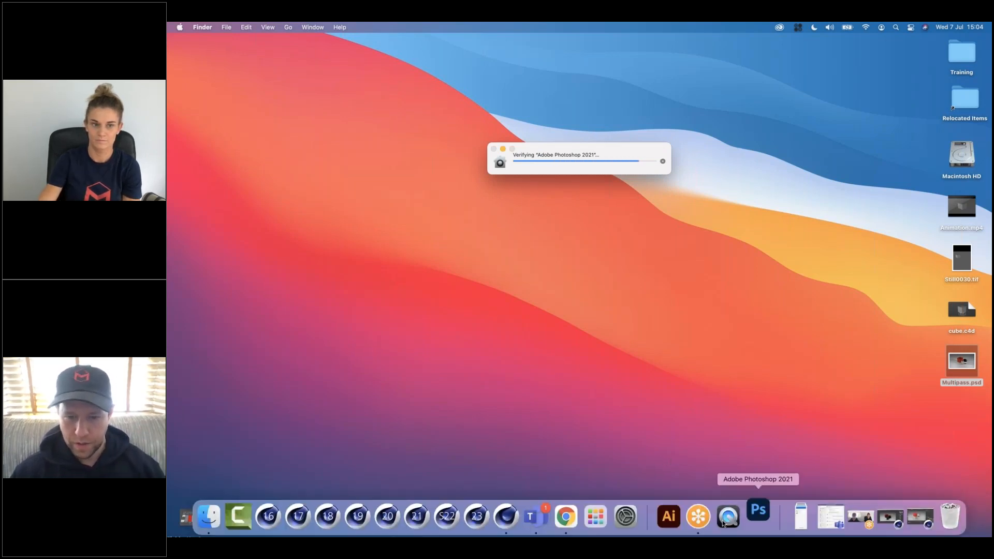
{"action": "left_click", "coordinate": [506, 517]}
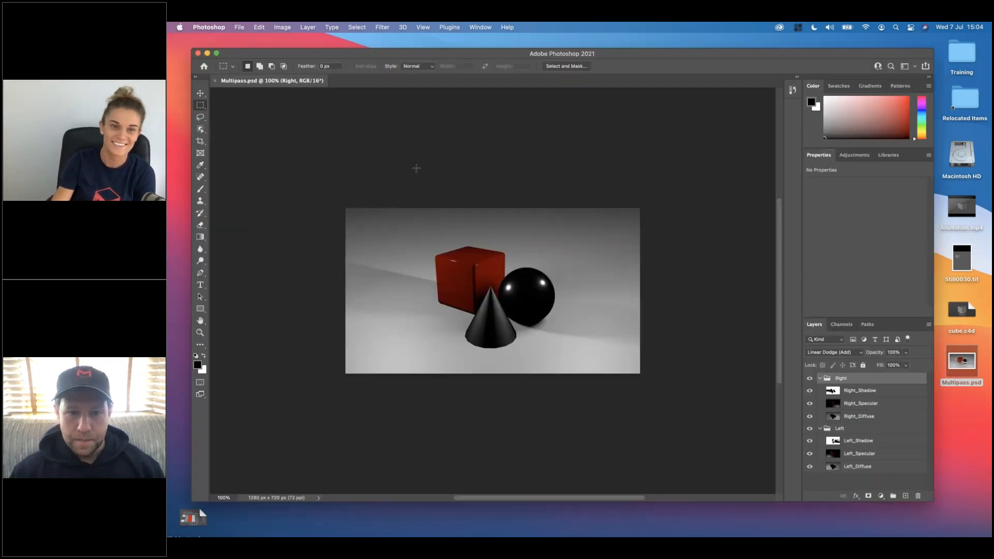
{"action": "scroll", "coordinate": [492, 290], "scroll_direction": "right", "scroll_amount": 1}
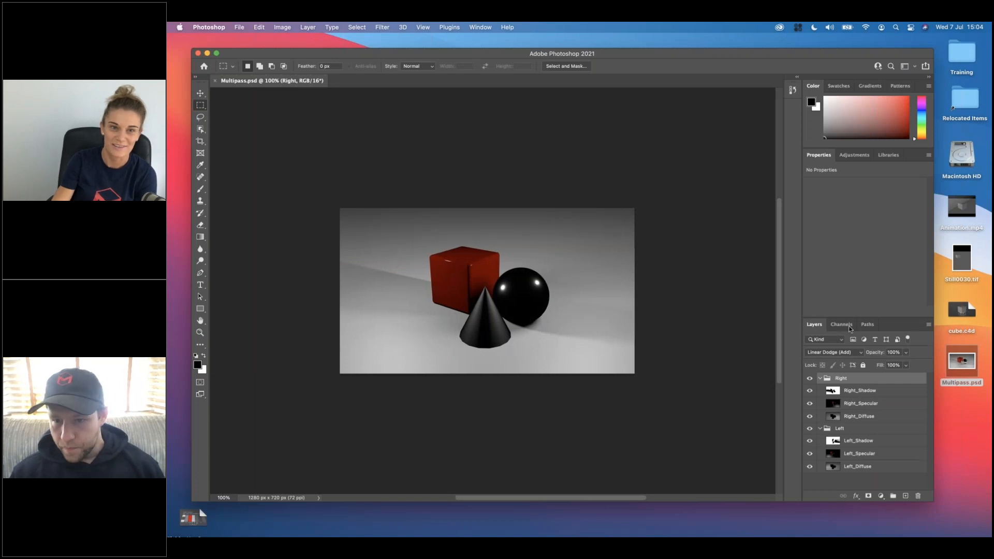
{"action": "left_click", "coordinate": [848, 324]}
{"action": "left_click", "coordinate": [814, 324]}
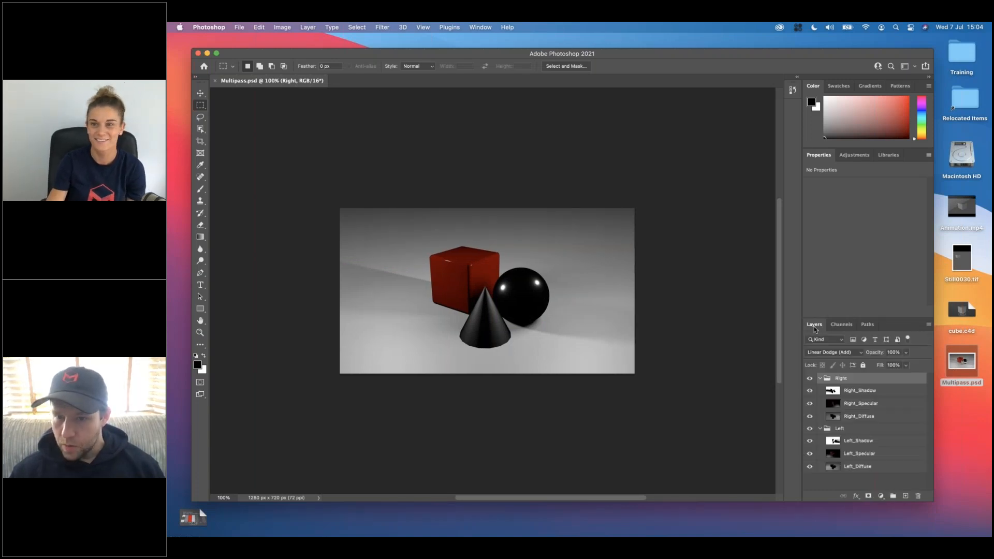
- Compare the passes by toggling the visibility of the Right group, its shadow, specular and diffuse layers, and the Left group
{"action": "left_click", "coordinate": [809, 379]}
{"action": "left_click", "coordinate": [809, 391]}
{"action": "left_click", "coordinate": [809, 391]}
{"action": "left_click", "coordinate": [809, 404]}
{"action": "left_click", "coordinate": [809, 404]}
{"action": "left_click", "coordinate": [810, 416]}
{"action": "left_click", "coordinate": [809, 417]}
{"action": "left_click", "coordinate": [810, 404]}
{"action": "left_click", "coordinate": [809, 391]}
{"action": "left_click", "coordinate": [810, 392]}
{"action": "left_click", "coordinate": [810, 405]}
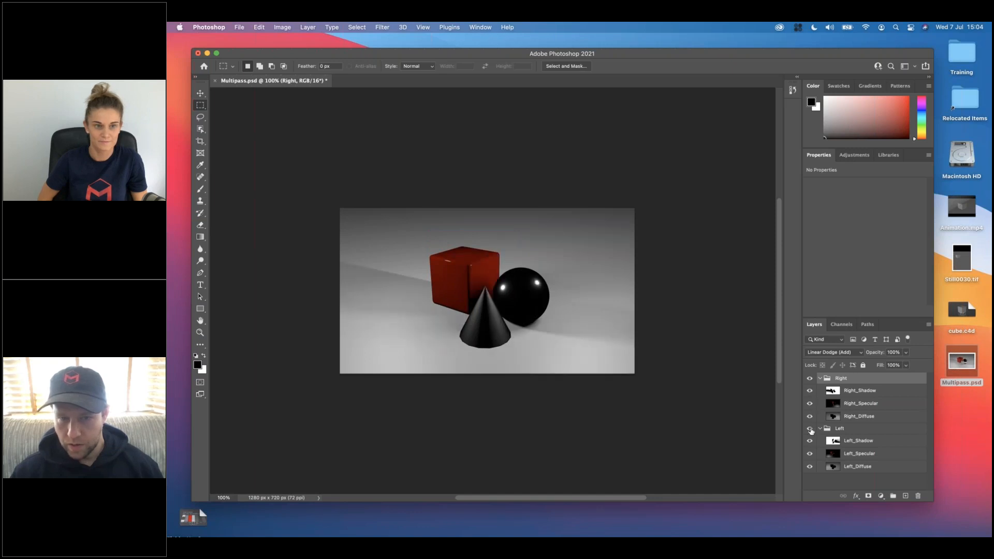
{"action": "left_click", "coordinate": [810, 430]}
{"action": "left_click", "coordinate": [810, 429]}
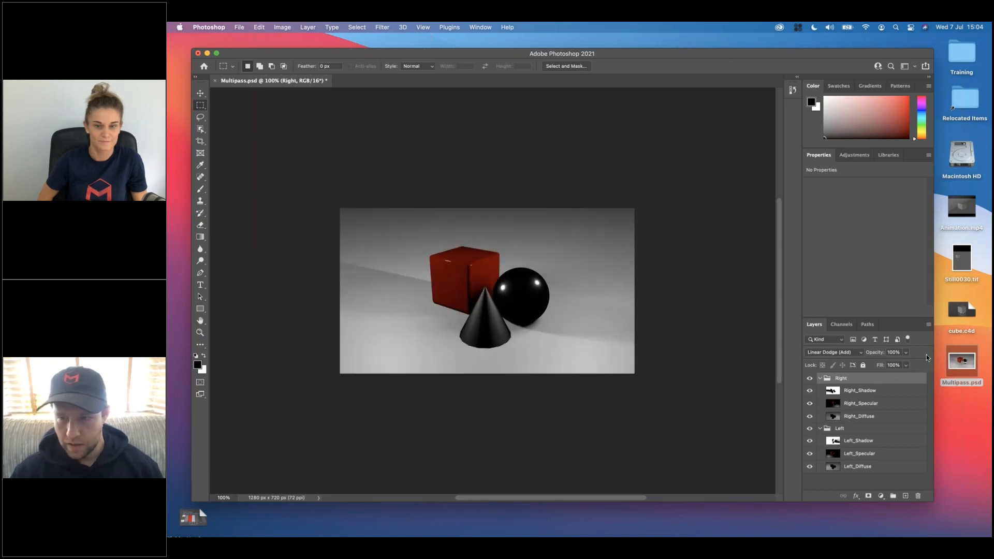
- Preview the Multipass.psd desktop file again to compare it with the layered document
{"action": "left_click", "coordinate": [961, 361]}
{"action": "key", "text": "space"}
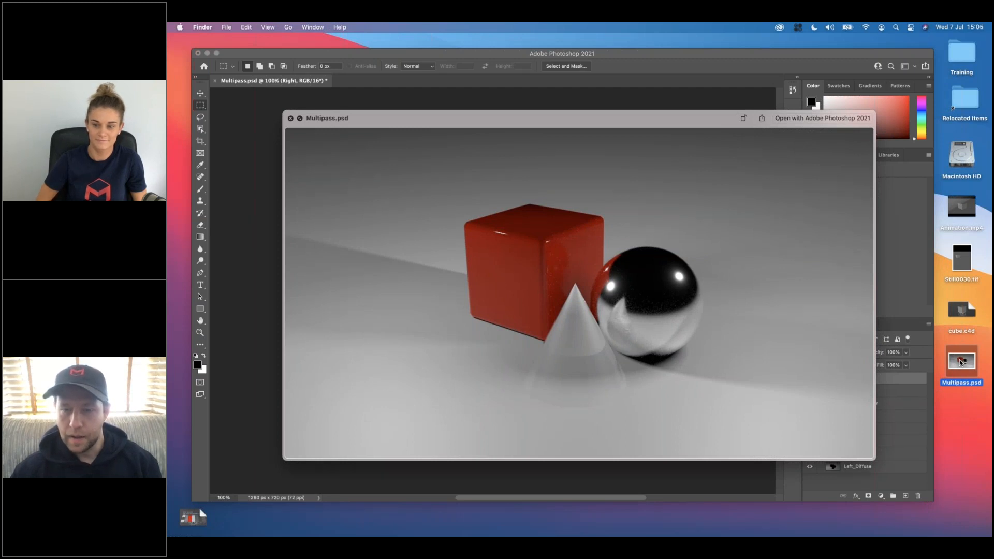
{"action": "key", "text": "space"}
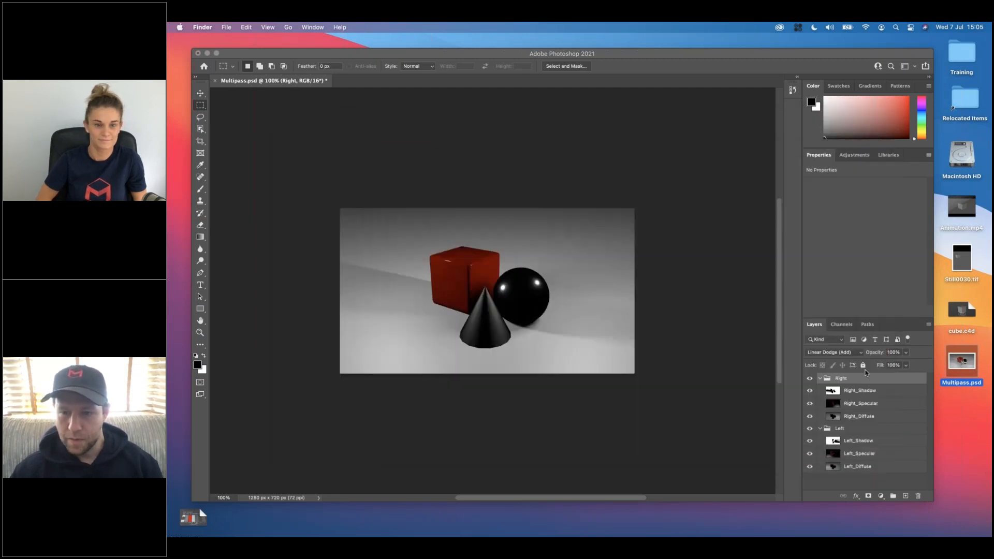
- Check the document's channels, return to its layers and toggle the Right group's visibility off and on
{"action": "left_click", "coordinate": [829, 327]}
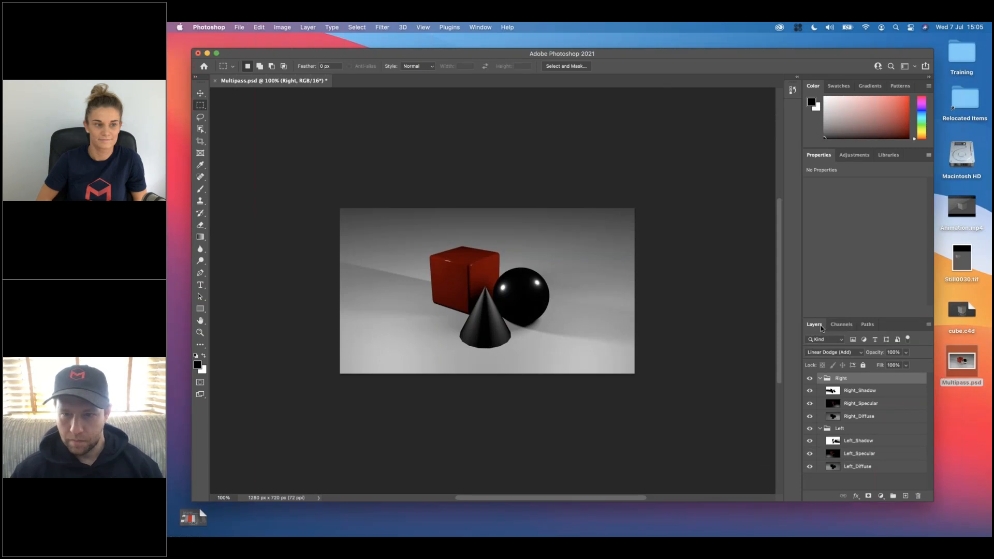
{"action": "left_click", "coordinate": [841, 324]}
{"action": "left_click", "coordinate": [814, 325]}
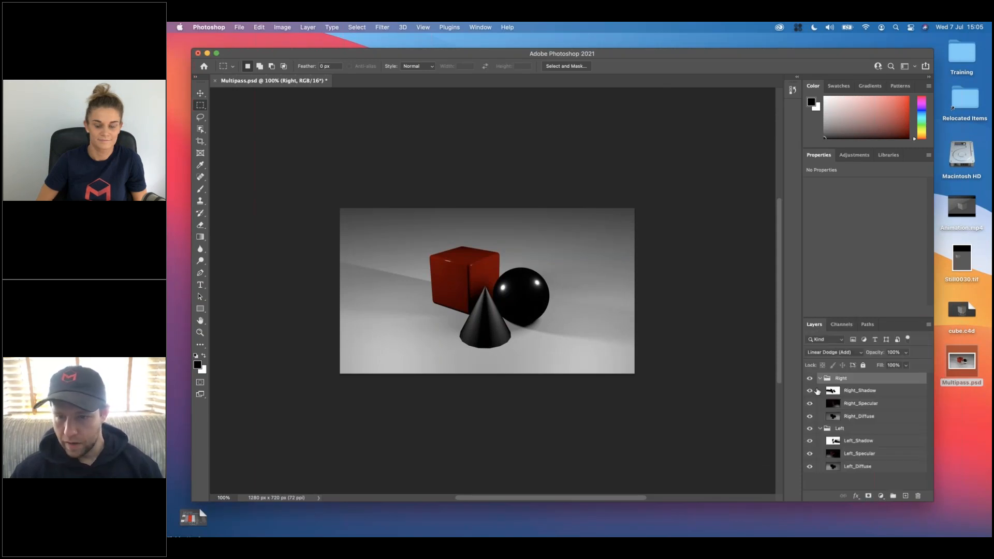
{"action": "left_click", "coordinate": [810, 382]}
{"action": "left_click", "coordinate": [810, 382]}
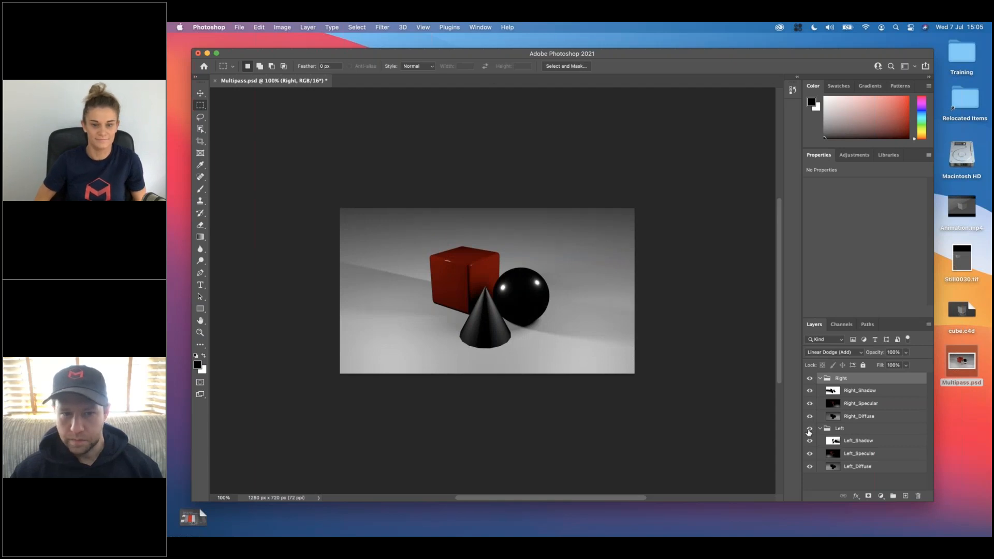
- Switch back to Cinema 4D and add Material Color, Material Transparency and Material Reflection multi-passes in the render settings
{"action": "mouse_move", "coordinate": [625, 523]}
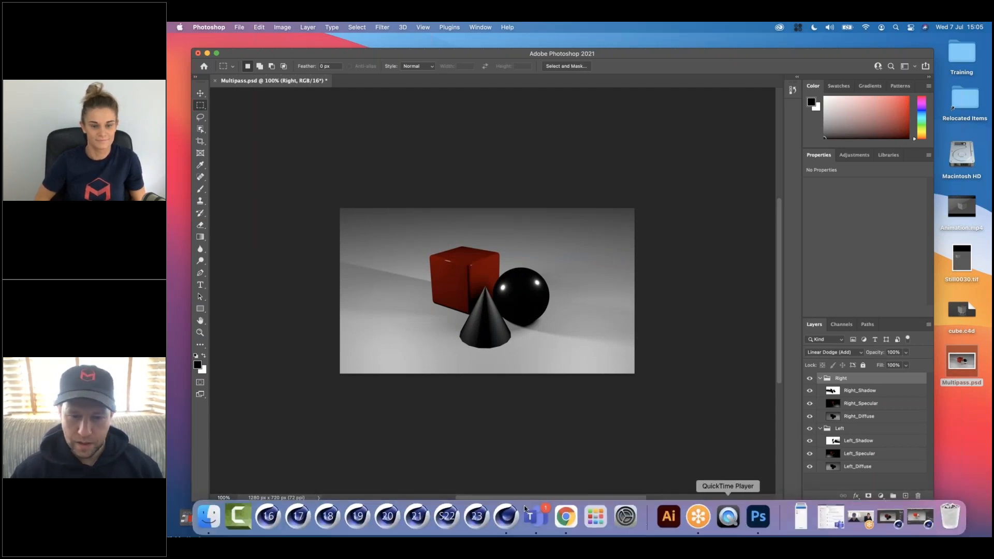
{"action": "left_click", "coordinate": [506, 516]}
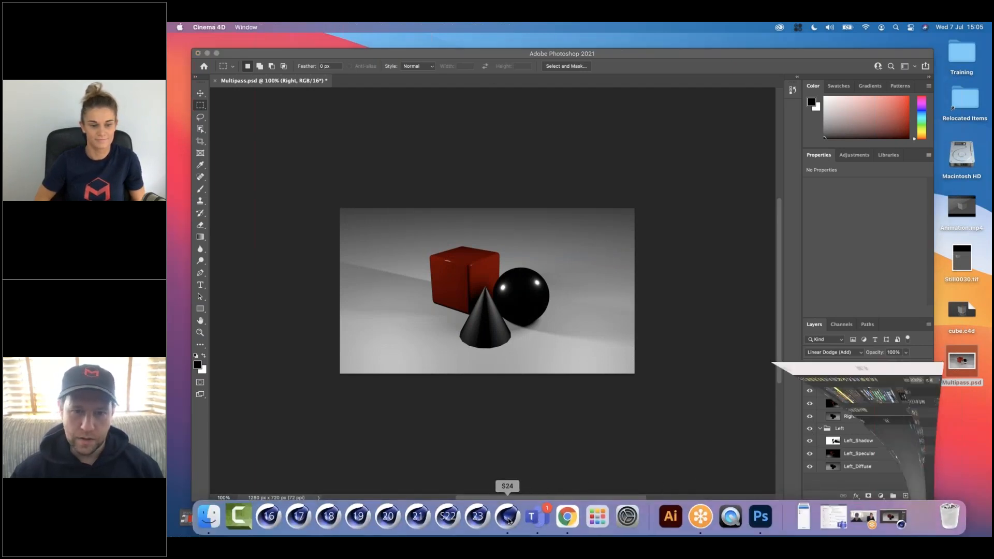
{"action": "left_click", "coordinate": [739, 66]}
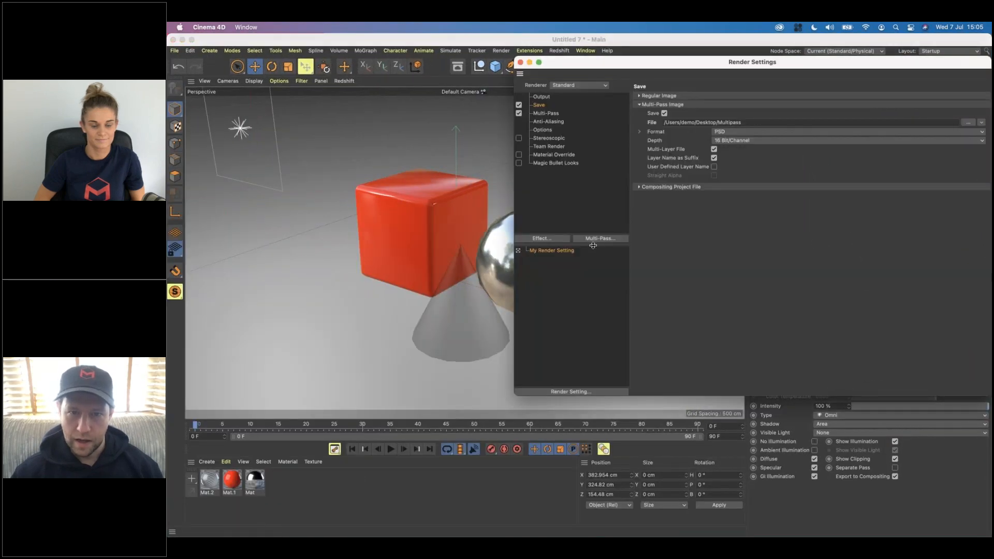
{"action": "left_click", "coordinate": [595, 239]}
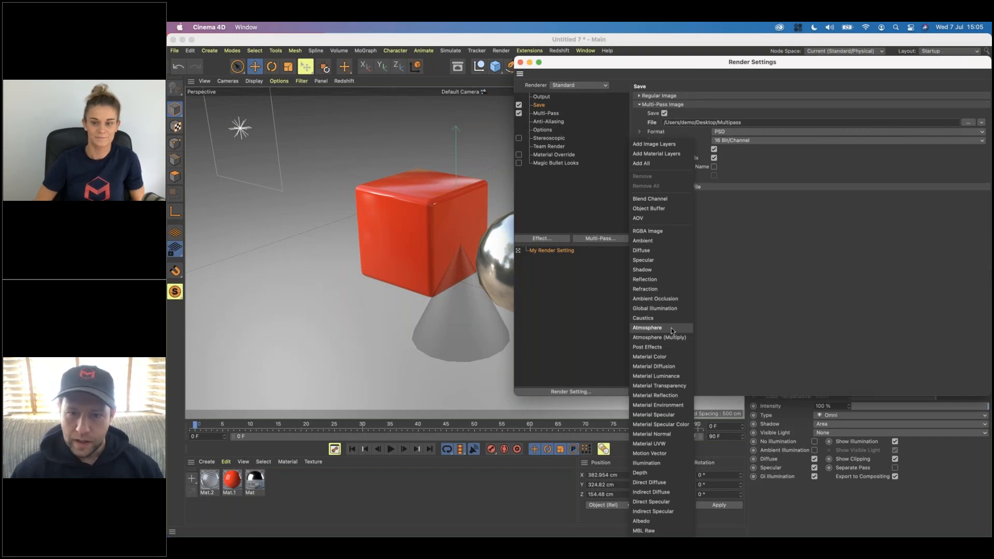
{"action": "left_click", "coordinate": [669, 357]}
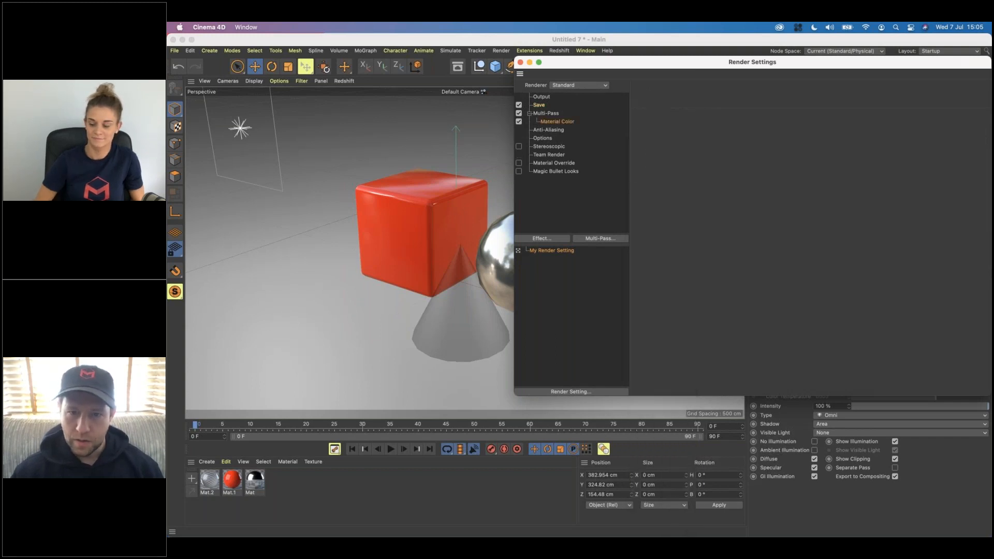
{"action": "left_click", "coordinate": [604, 237]}
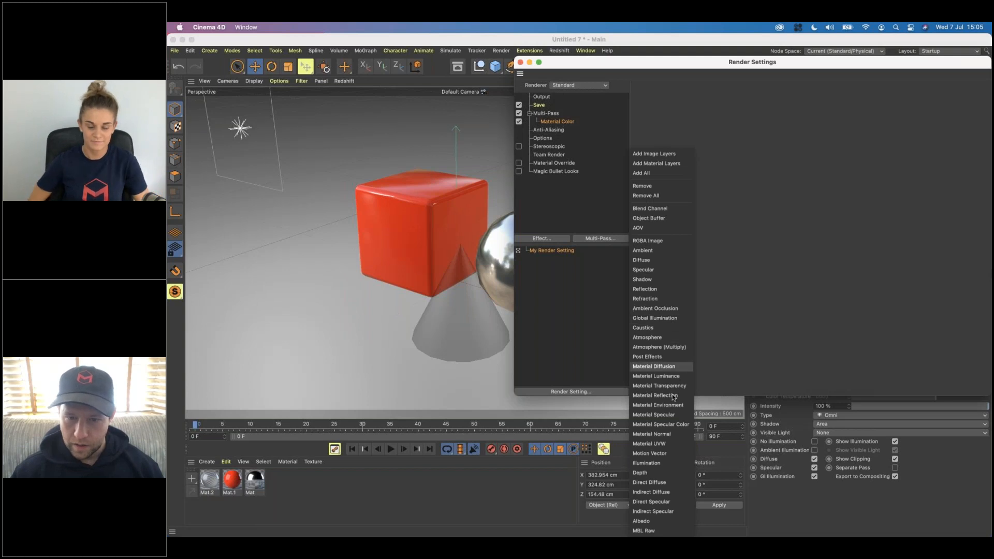
{"action": "left_click", "coordinate": [659, 385]}
{"action": "left_click", "coordinate": [607, 240]}
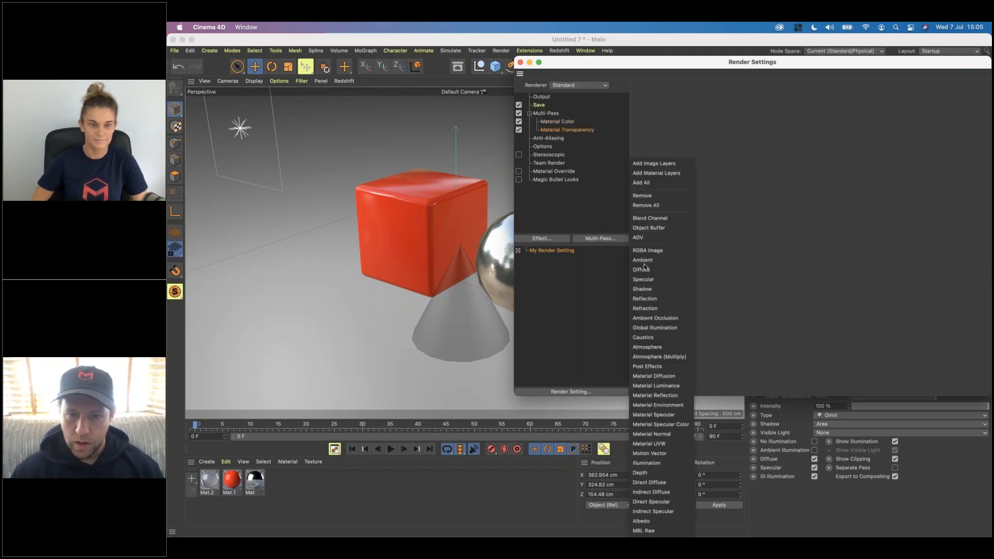
{"action": "left_click", "coordinate": [668, 395]}
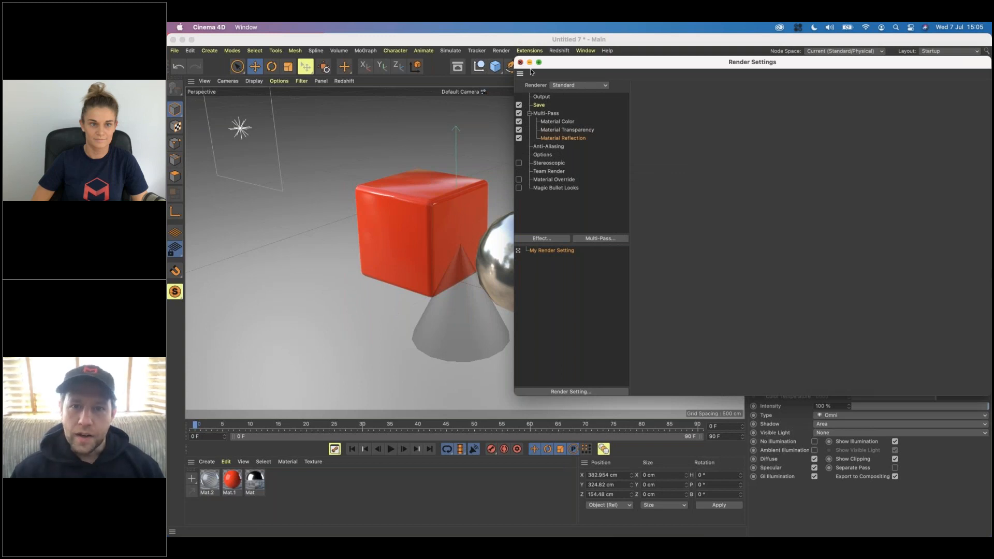
{"action": "left_click", "coordinate": [520, 62]}
- Render the scene to the Picture Viewer and display its Material Transparency pass in Single-Pass
{"action": "left_click", "coordinate": [722, 66]}
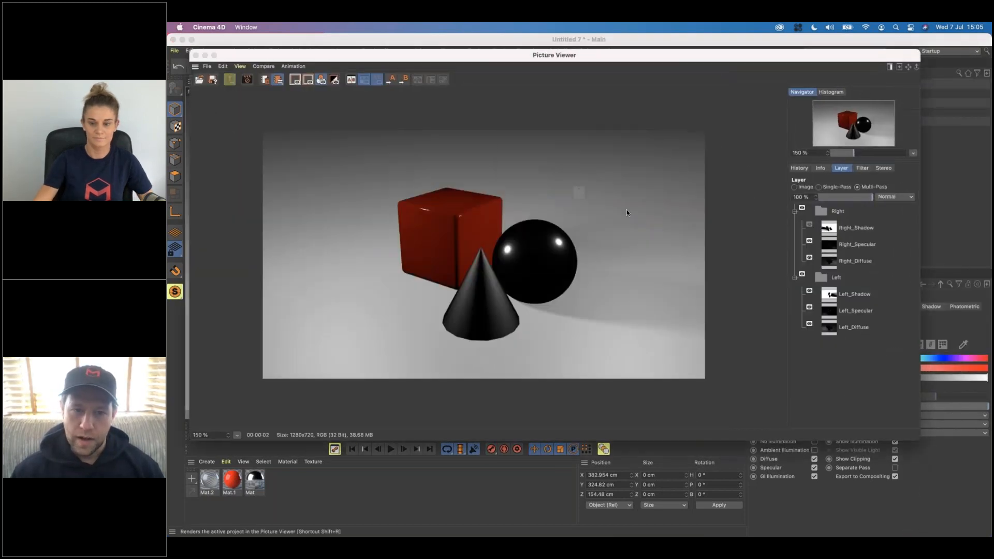
{"action": "left_click", "coordinate": [598, 213]}
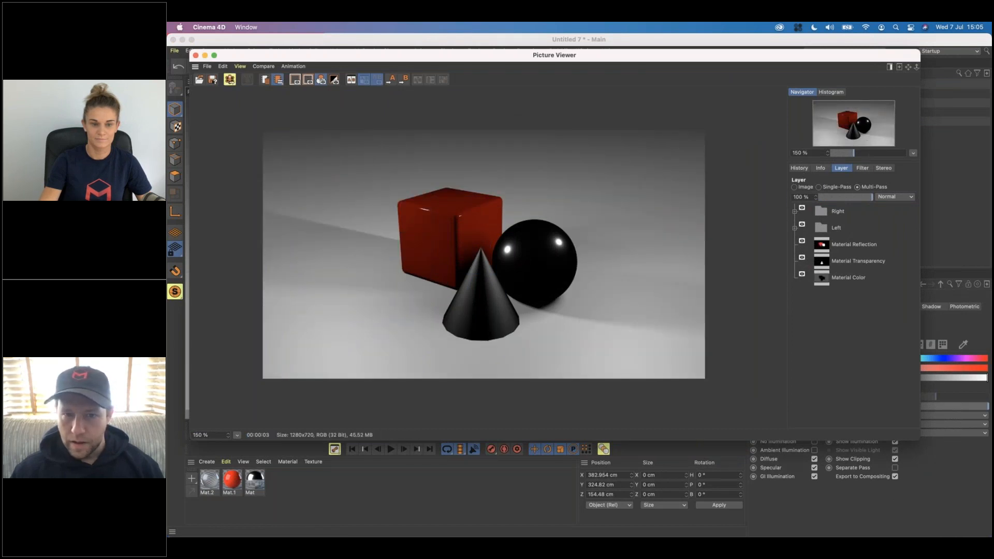
{"action": "left_click", "coordinate": [802, 275]}
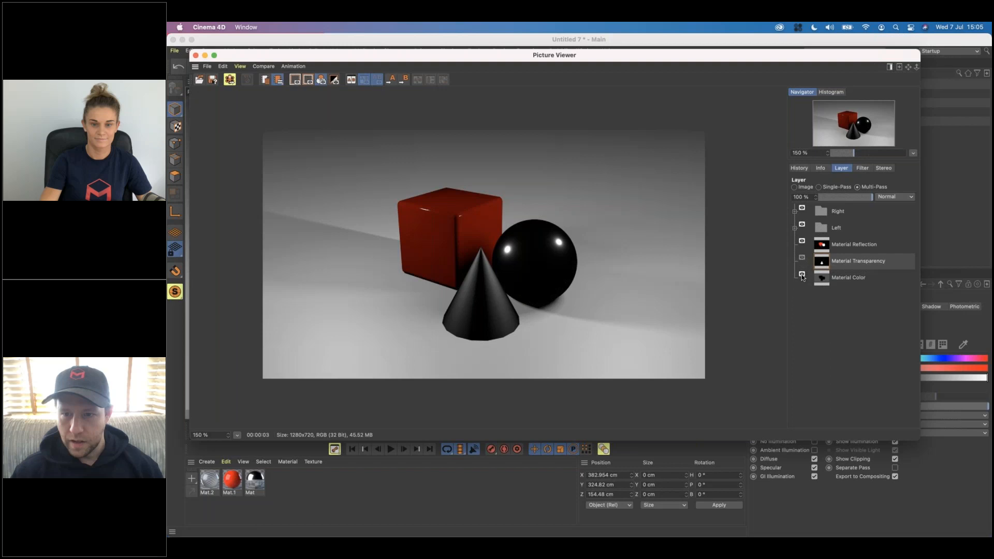
{"action": "left_click", "coordinate": [834, 188]}
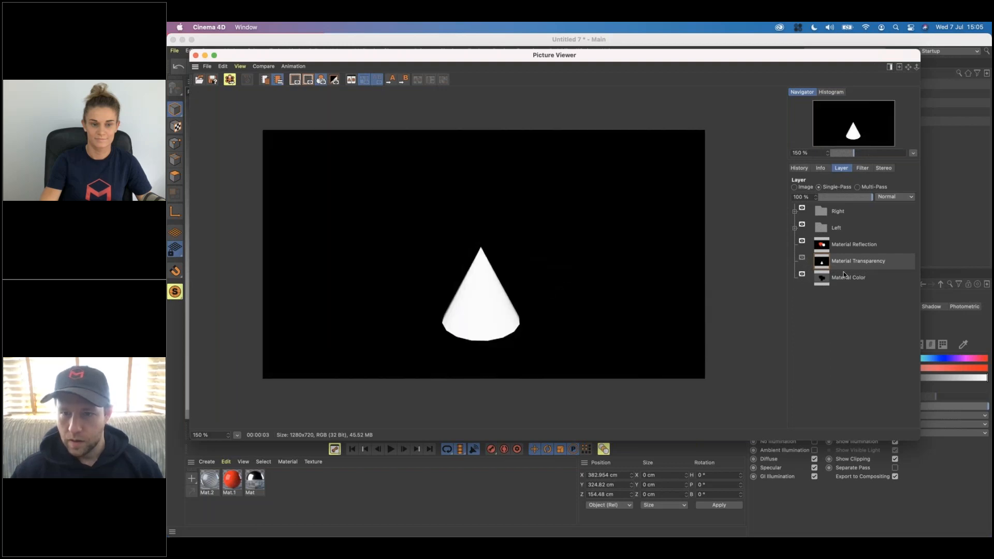
- View the Material Reflection and Left passes, switch the display to Image and toggle the Material Transparency visibility
{"action": "left_click", "coordinate": [845, 247]}
{"action": "left_click", "coordinate": [803, 226]}
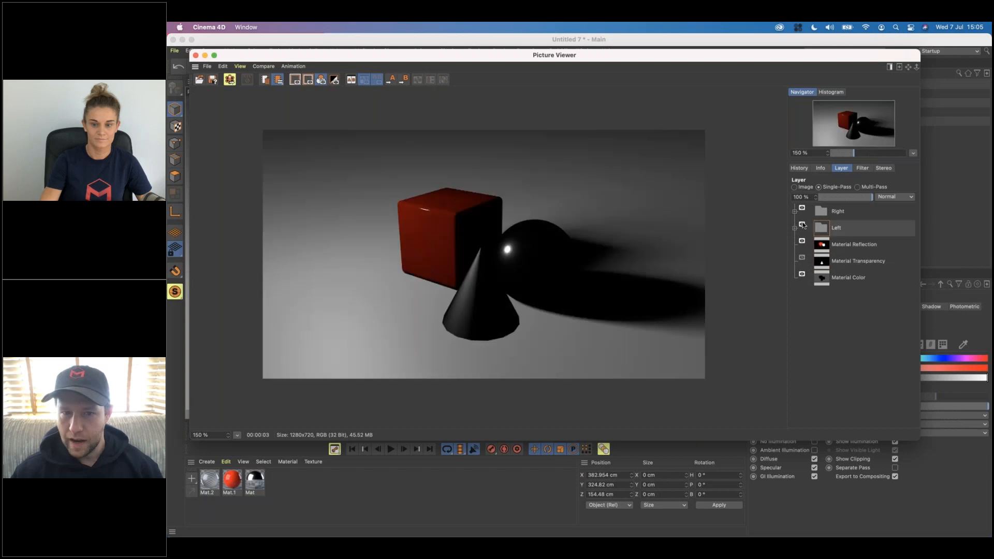
{"action": "left_click", "coordinate": [794, 187]}
{"action": "left_click", "coordinate": [801, 257]}
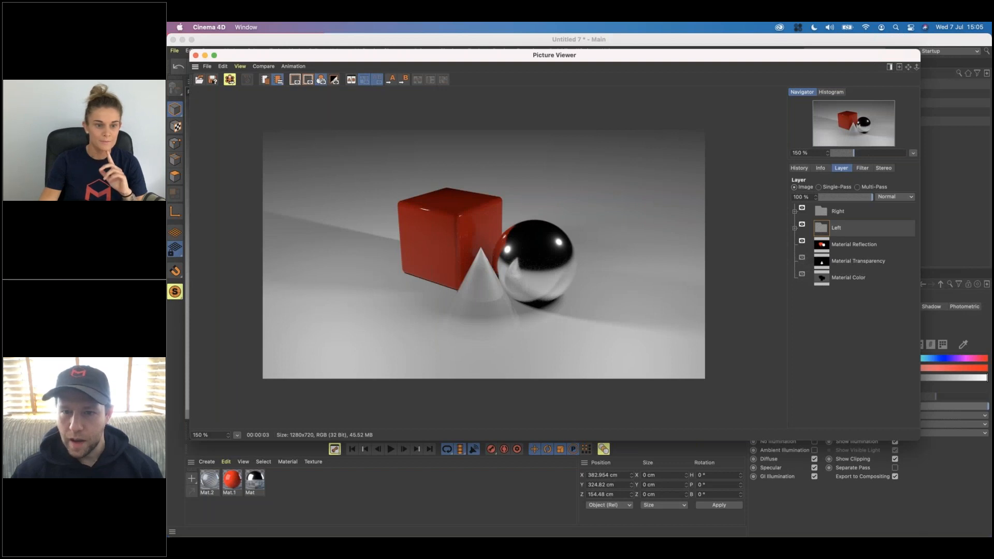
- Turn on the Material Color layer's visibility and display that pass in Single-Pass
{"action": "left_click", "coordinate": [847, 277]}
{"action": "left_click", "coordinate": [818, 187]}
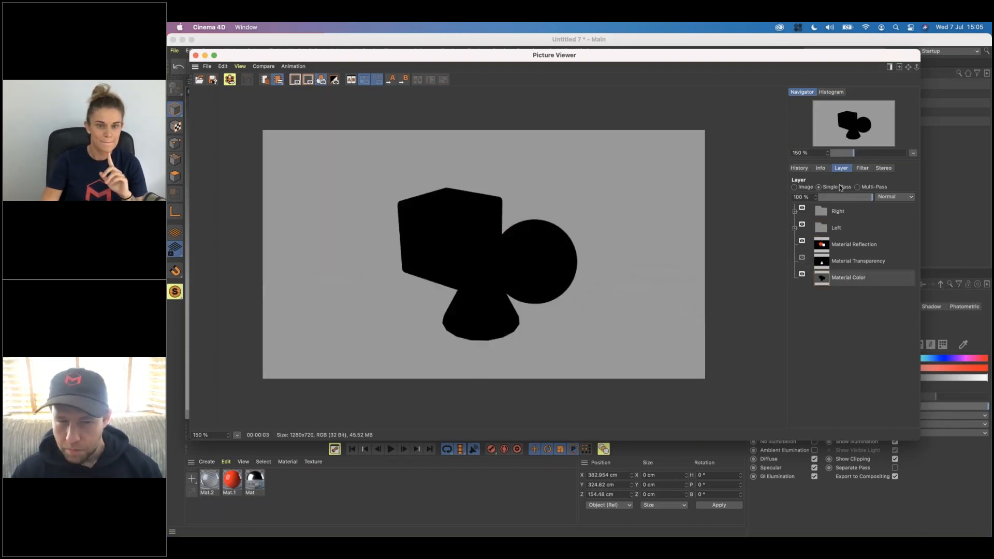
- Add Reflection and Diffuse multi-passes in the render settings
{"action": "left_click_drag", "start_coordinate": [613, 58], "coordinate": [749, 312]}
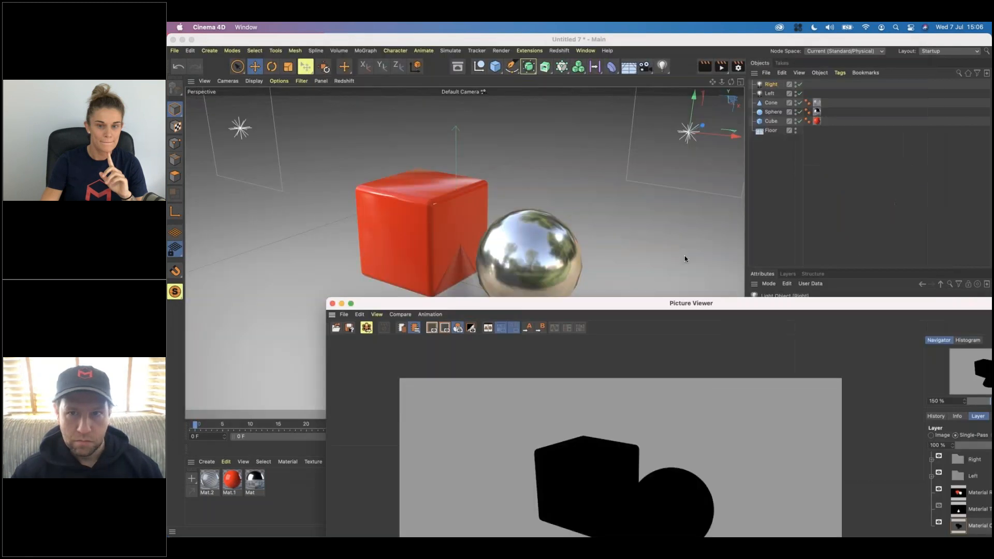
{"action": "left_click", "coordinate": [739, 68]}
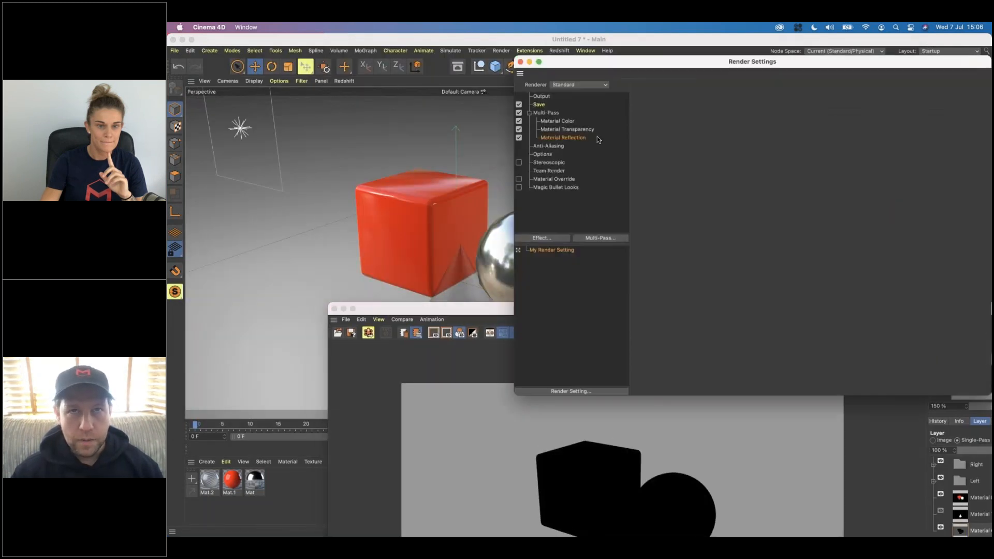
{"action": "left_click", "coordinate": [540, 105]}
{"action": "left_click", "coordinate": [545, 114]}
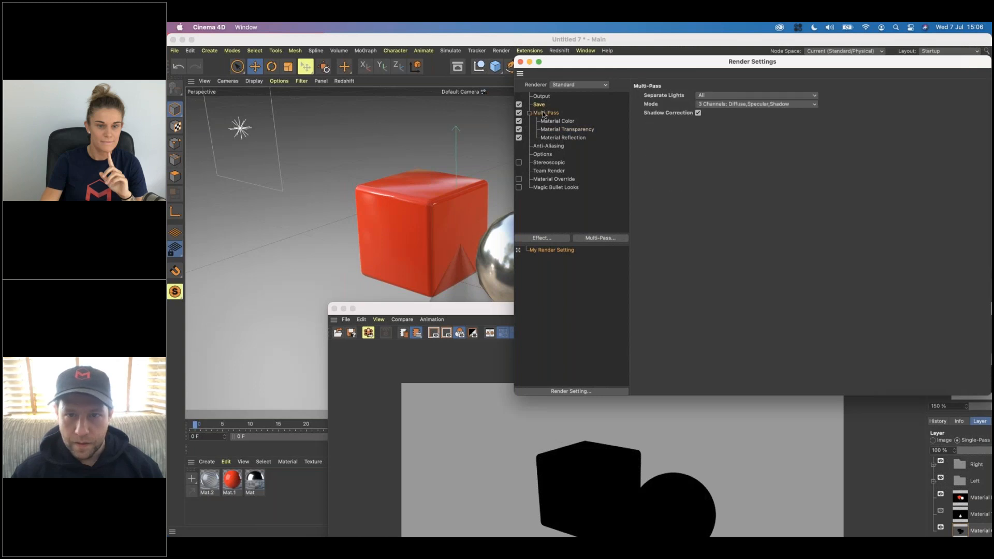
{"action": "left_click", "coordinate": [600, 237]}
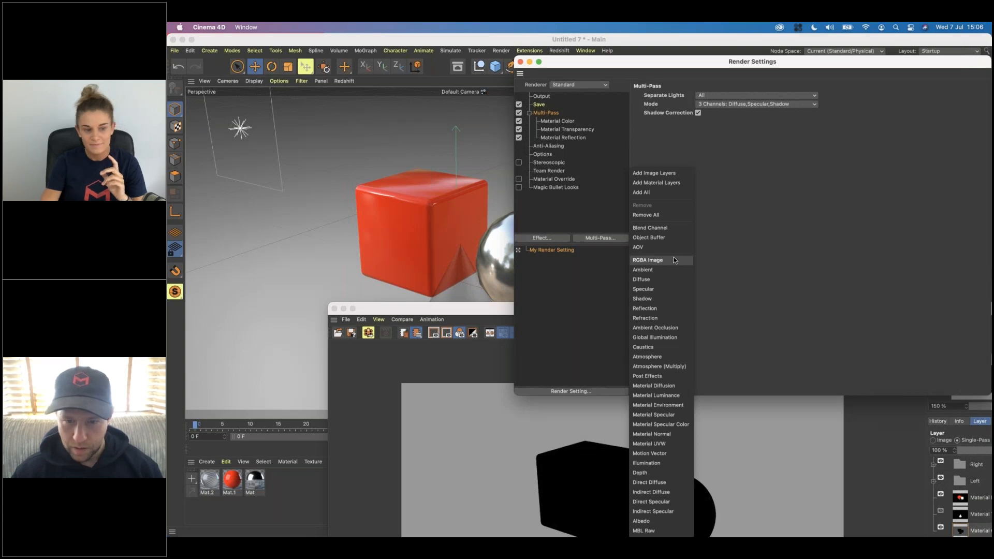
{"action": "left_click", "coordinate": [672, 309]}
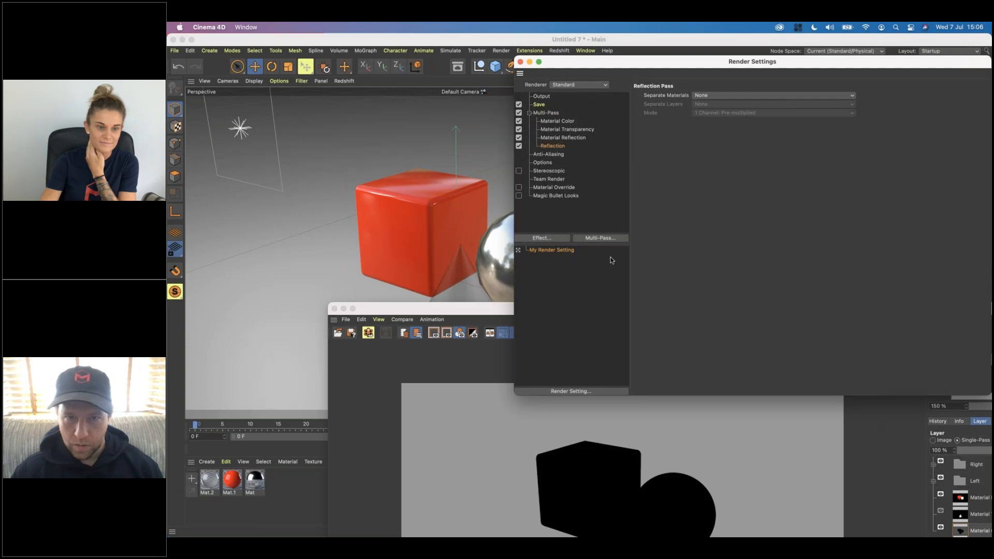
{"action": "left_click", "coordinate": [602, 238]}
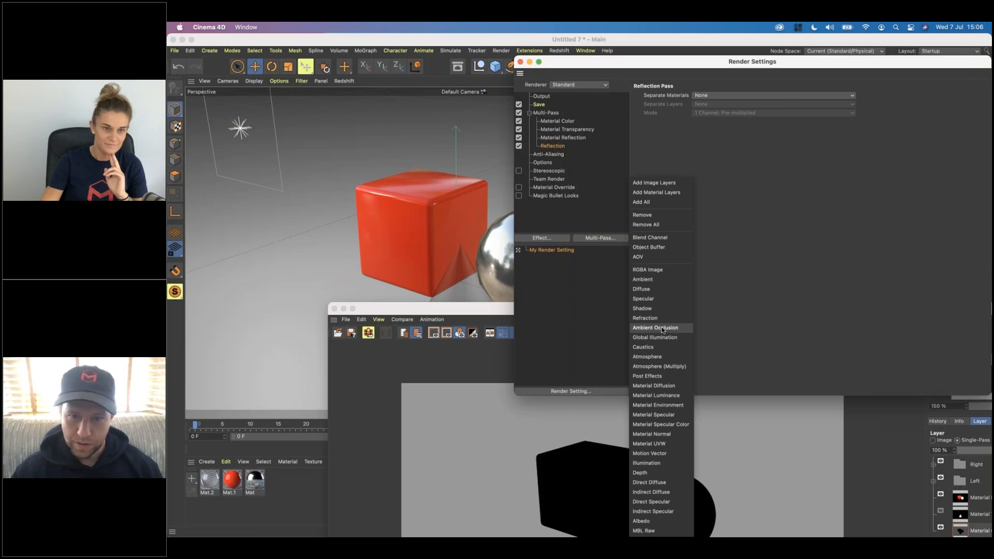
{"action": "left_click", "coordinate": [650, 289]}
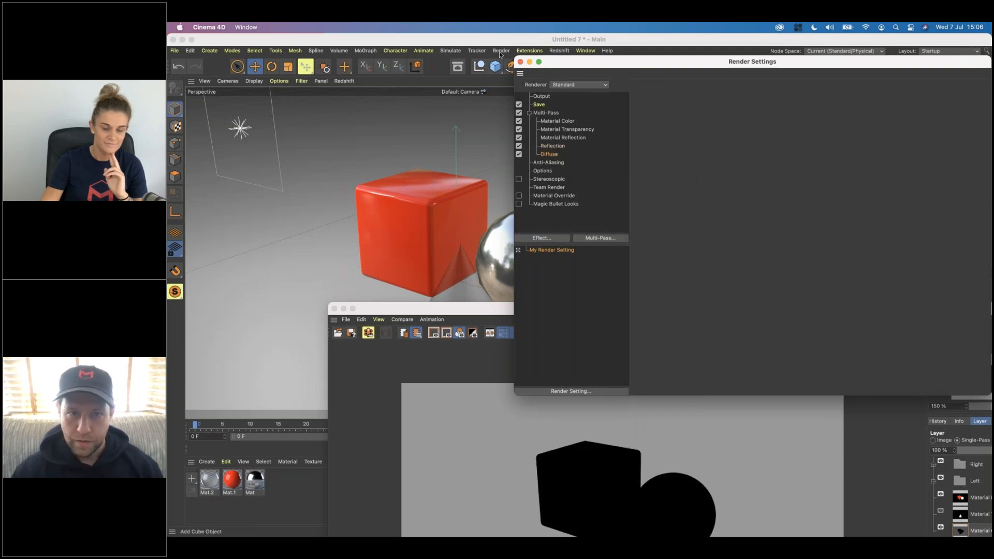
{"action": "left_click", "coordinate": [520, 61]}
- Render the scene over Multipass.psd and view its Diffuse, Material Transparency, Material Reflection and Reflection passes
{"action": "left_click", "coordinate": [721, 66]}
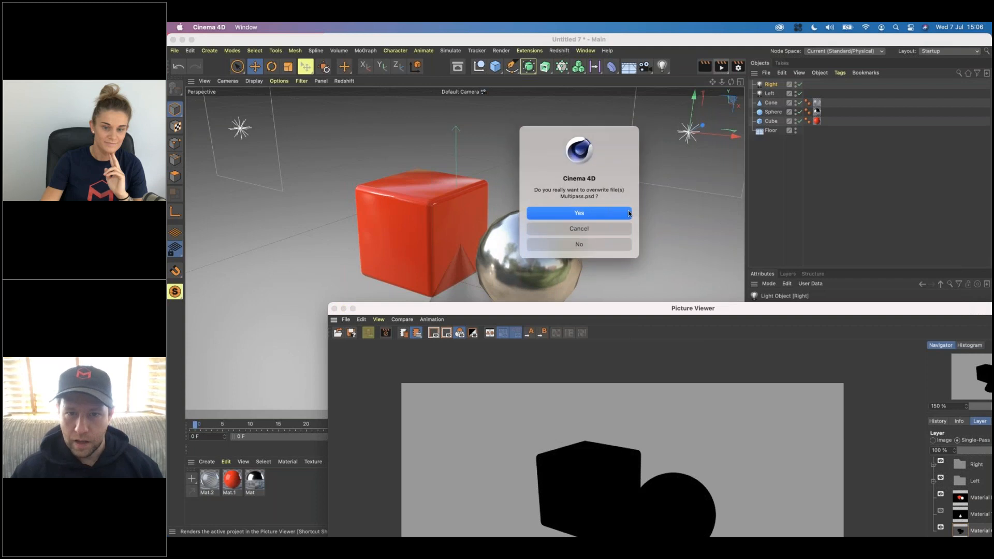
{"action": "left_click", "coordinate": [617, 211]}
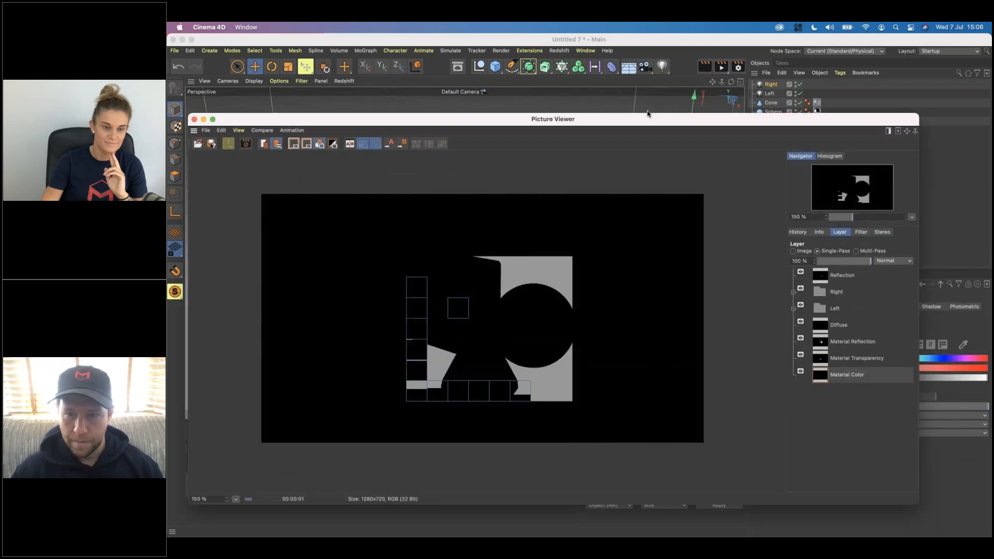
{"action": "left_click", "coordinate": [839, 320]}
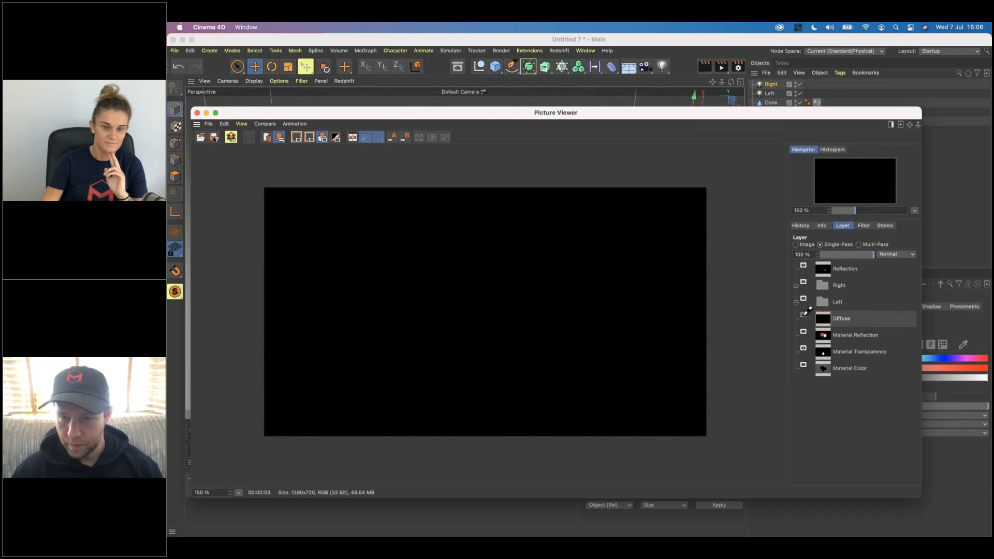
{"action": "left_click", "coordinate": [847, 350]}
{"action": "left_click", "coordinate": [849, 337]}
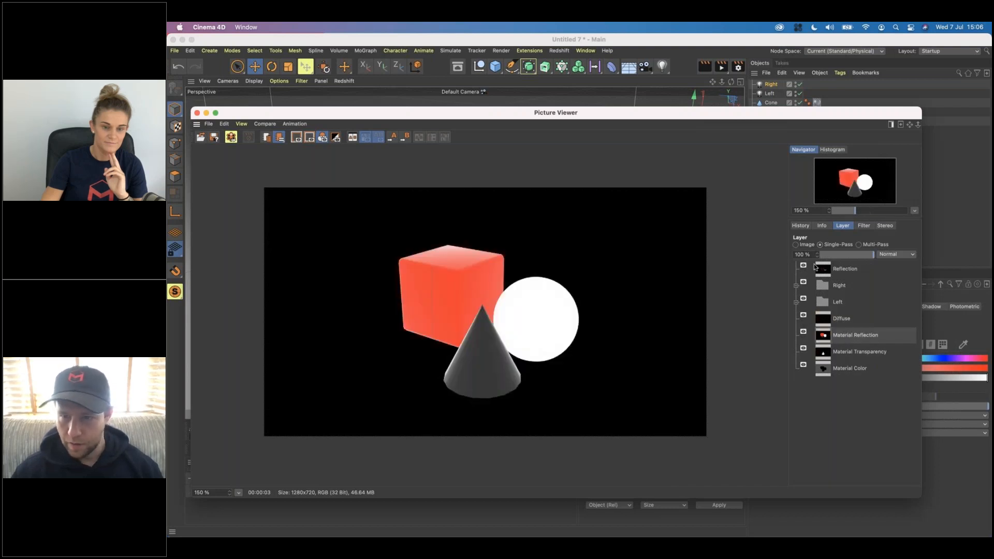
{"action": "left_click", "coordinate": [845, 269]}
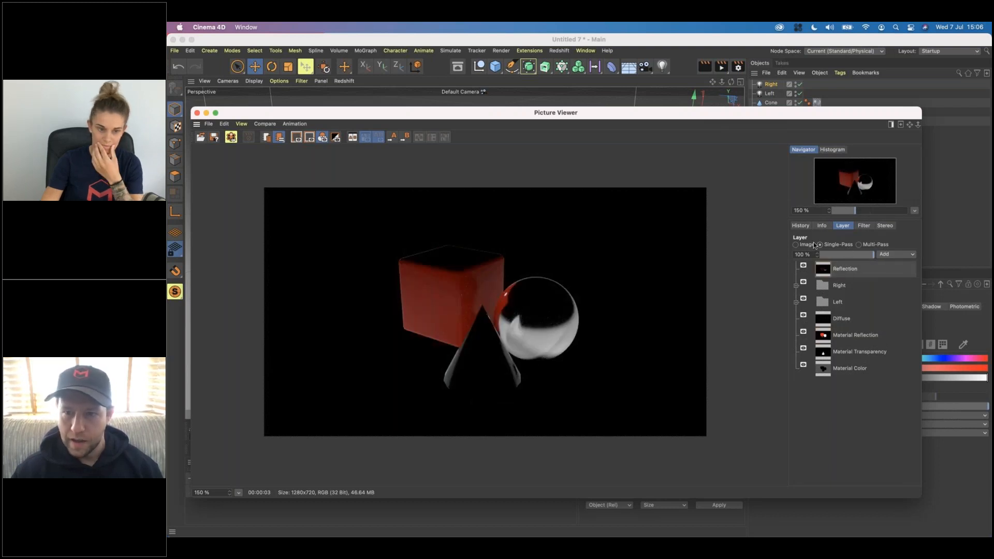
- Compare the render in Image and Multi-Pass display, testing the Reflection layer's opacity in each
{"action": "left_click", "coordinate": [796, 245]}
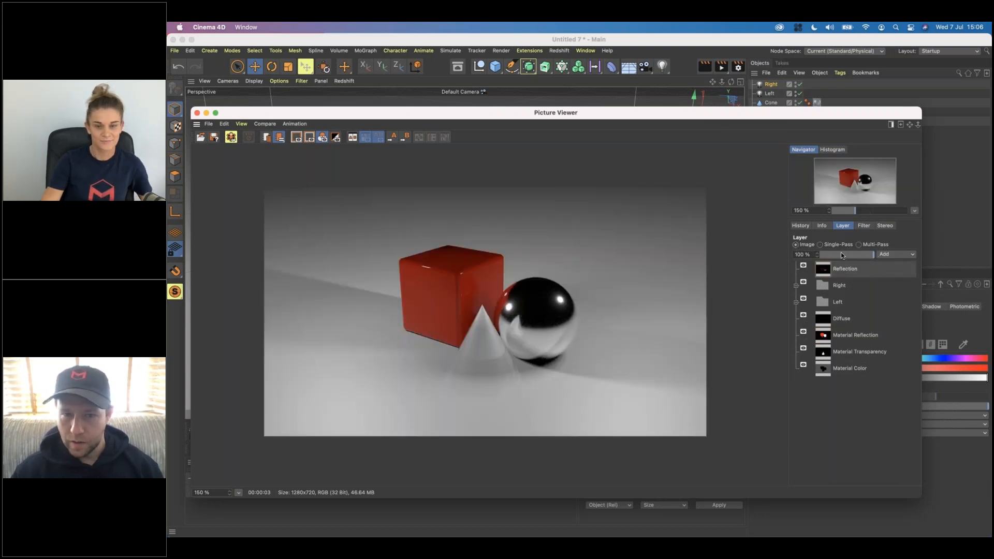
{"action": "left_click_drag", "start_coordinate": [847, 253], "coordinate": [872, 254]}
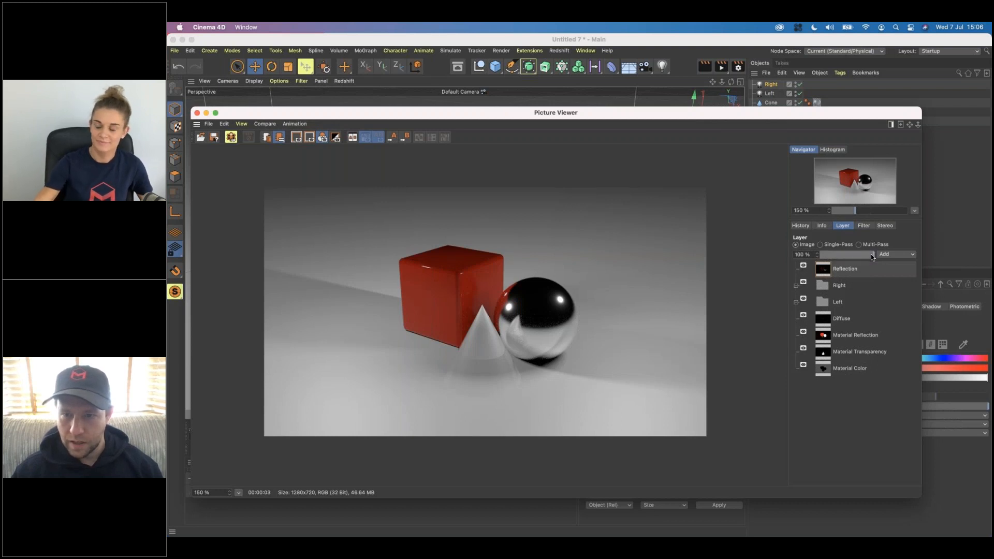
{"action": "left_click", "coordinate": [862, 243]}
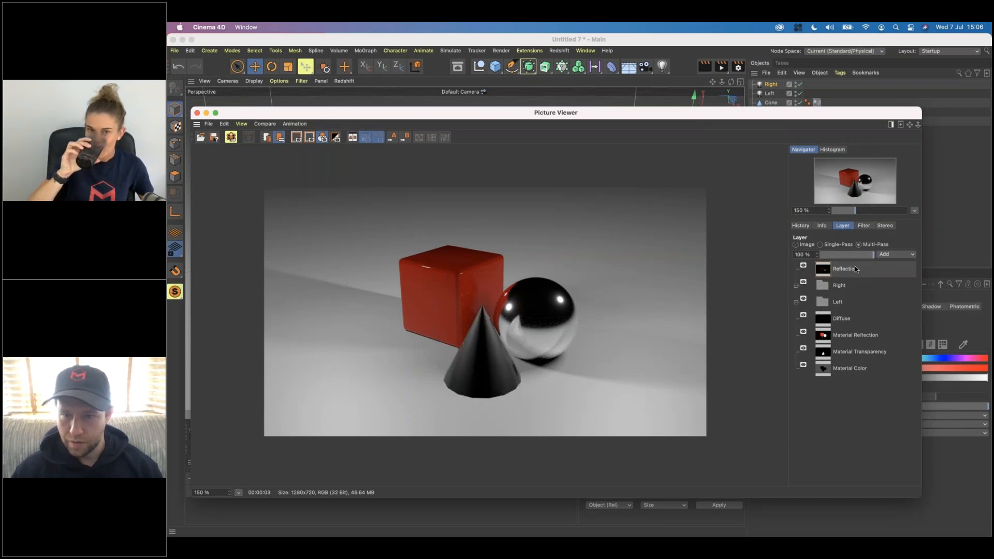
{"action": "left_click_drag", "start_coordinate": [831, 254], "coordinate": [868, 254]}
- Try to move the Material Transparency layer up the stack, set its blend mode to Dissolve and close the Picture Viewer
{"action": "left_click_drag", "start_coordinate": [850, 352], "coordinate": [844, 282]}
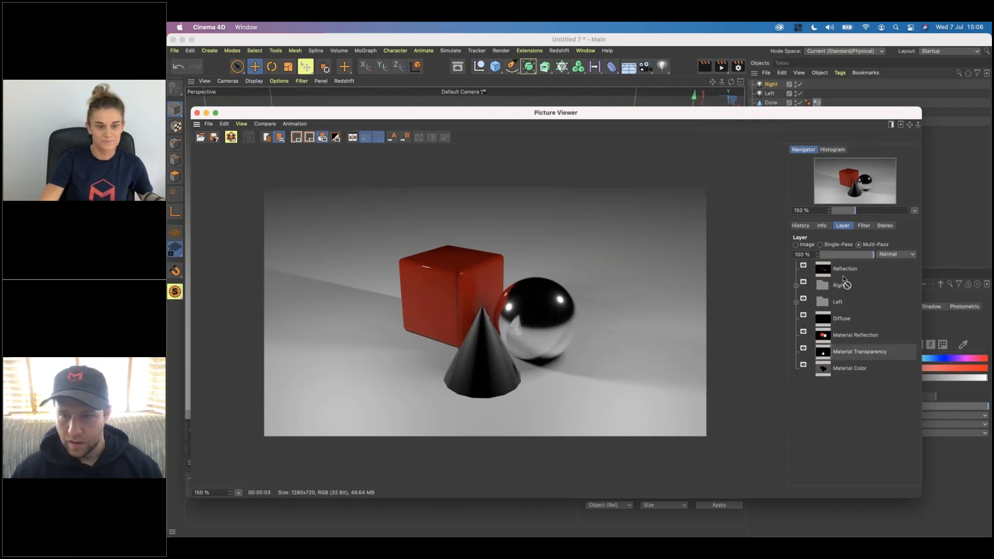
{"action": "left_click", "coordinate": [895, 255]}
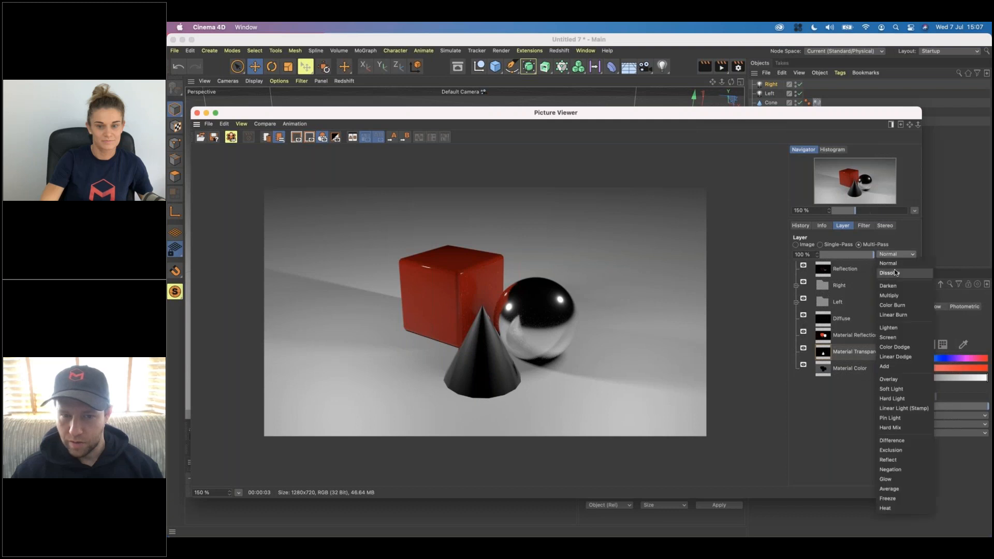
{"action": "left_click", "coordinate": [896, 272]}
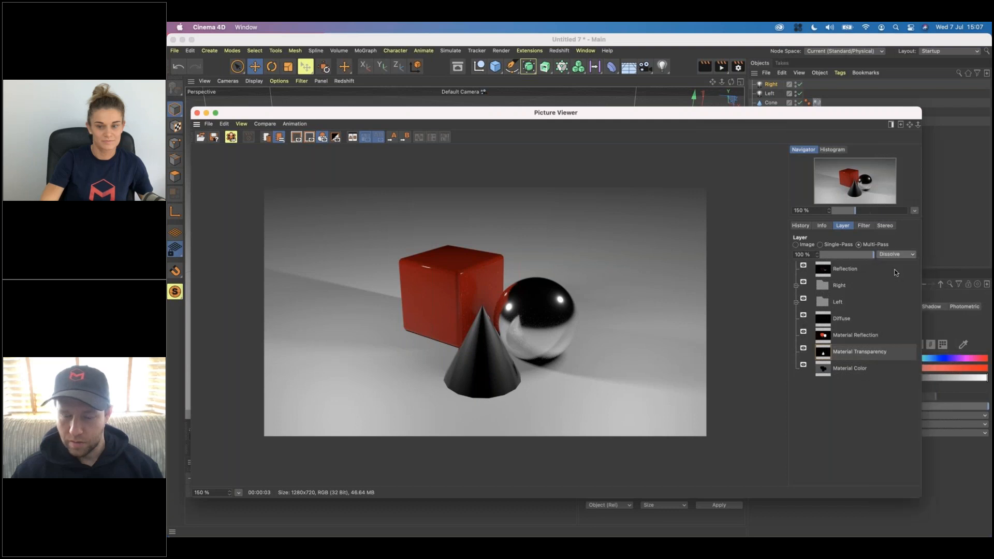
{"action": "left_click", "coordinate": [197, 114]}
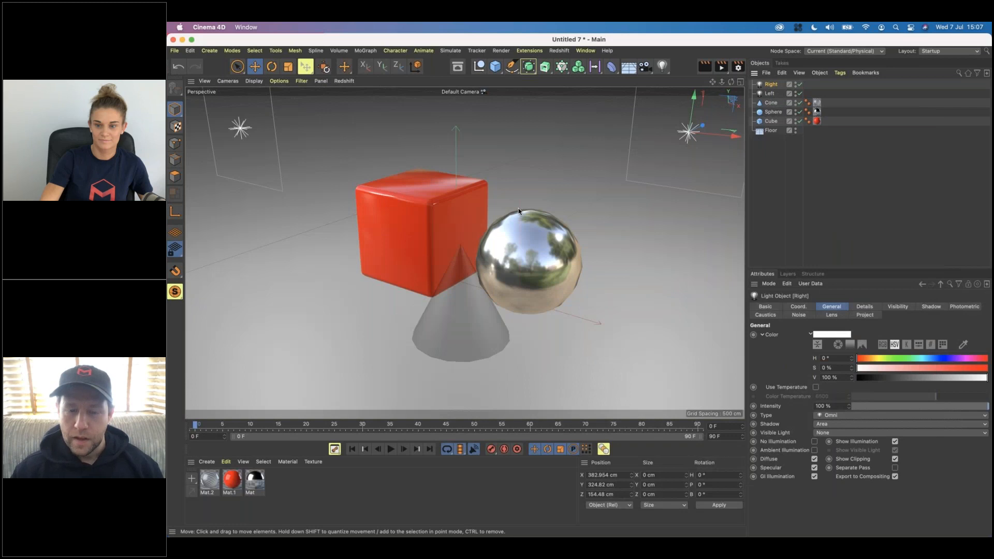
- Add a Compositing tag to the cube and enable object buffer 1 on it
{"action": "left_click", "coordinate": [771, 121]}
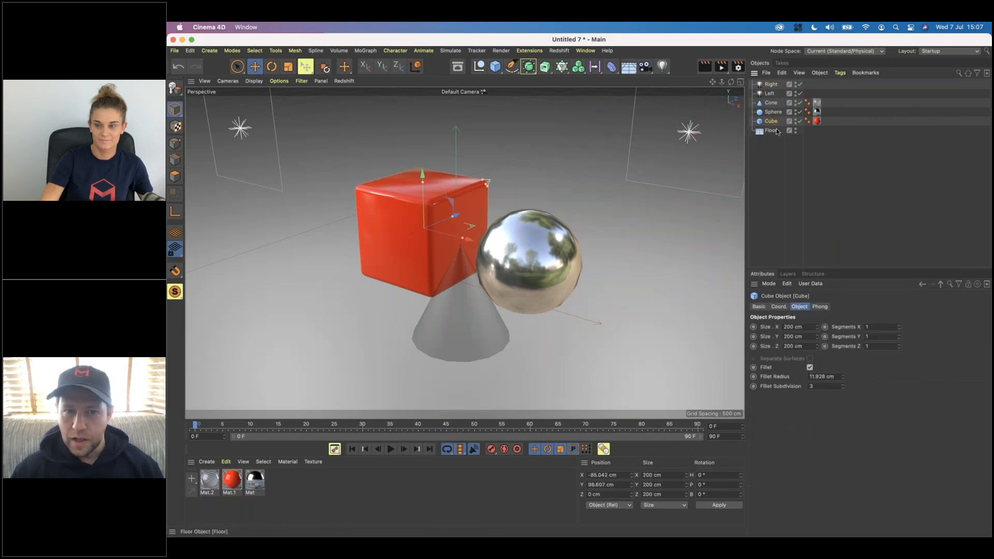
{"action": "left_click", "coordinate": [821, 73]}
{"action": "left_click", "coordinate": [840, 73]}
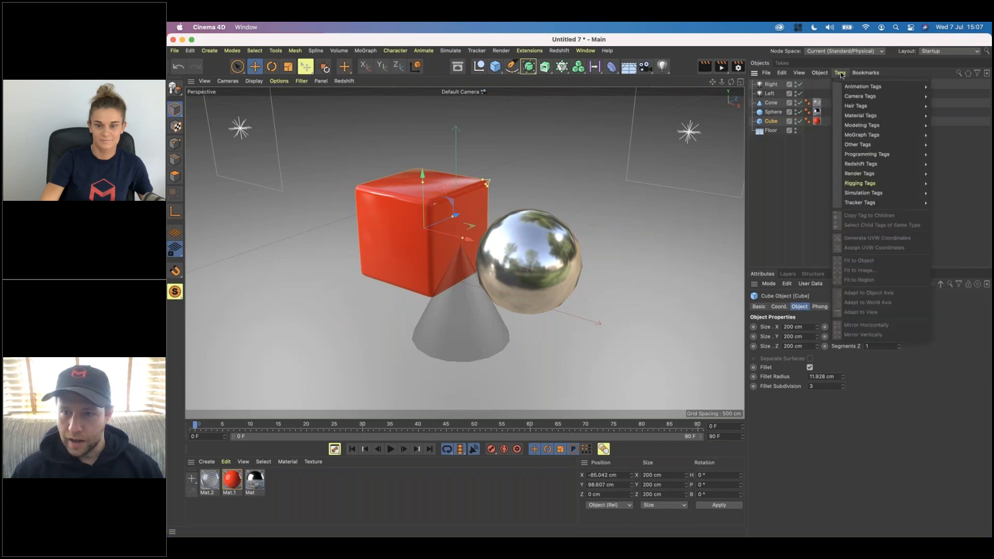
{"action": "mouse_move", "coordinate": [865, 179]}
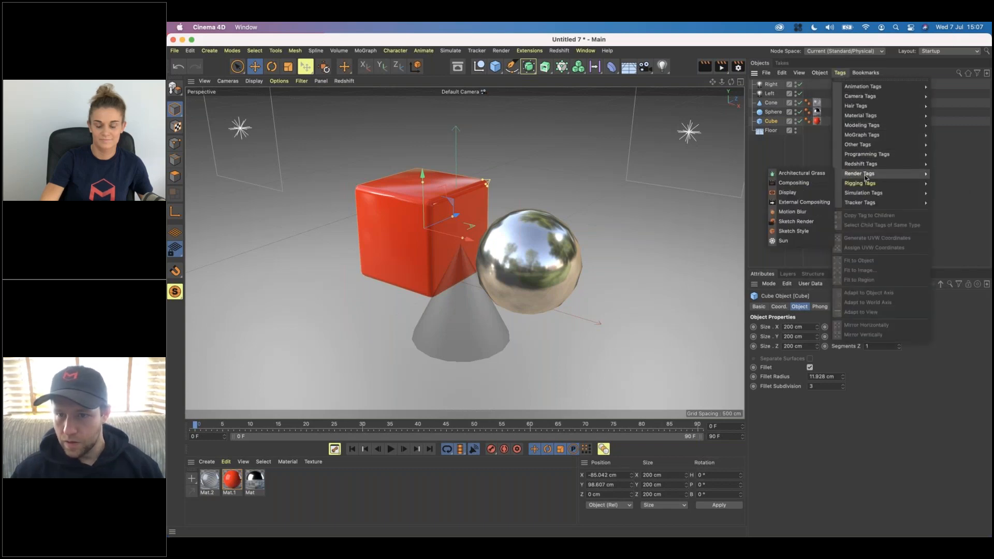
{"action": "left_click", "coordinate": [794, 183]}
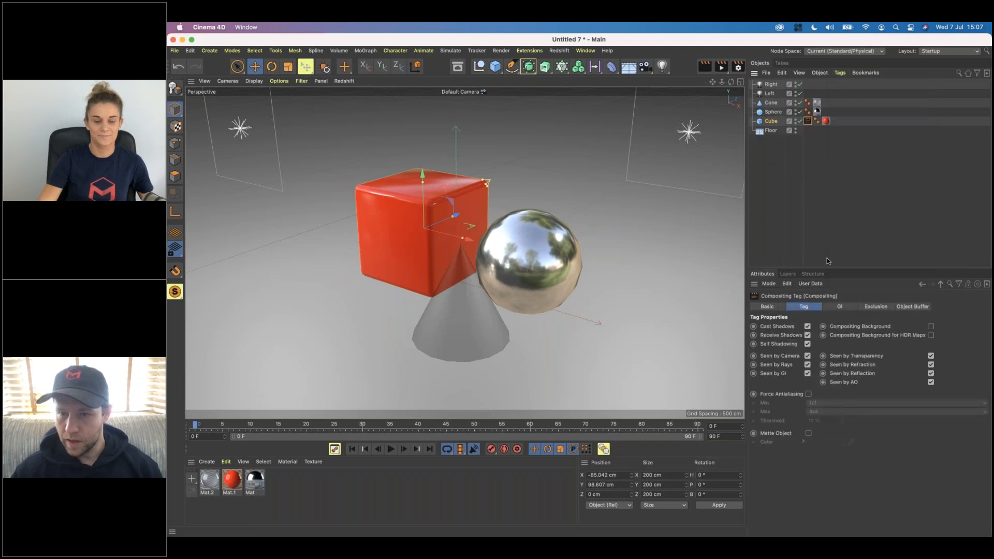
{"action": "left_click", "coordinate": [913, 307]}
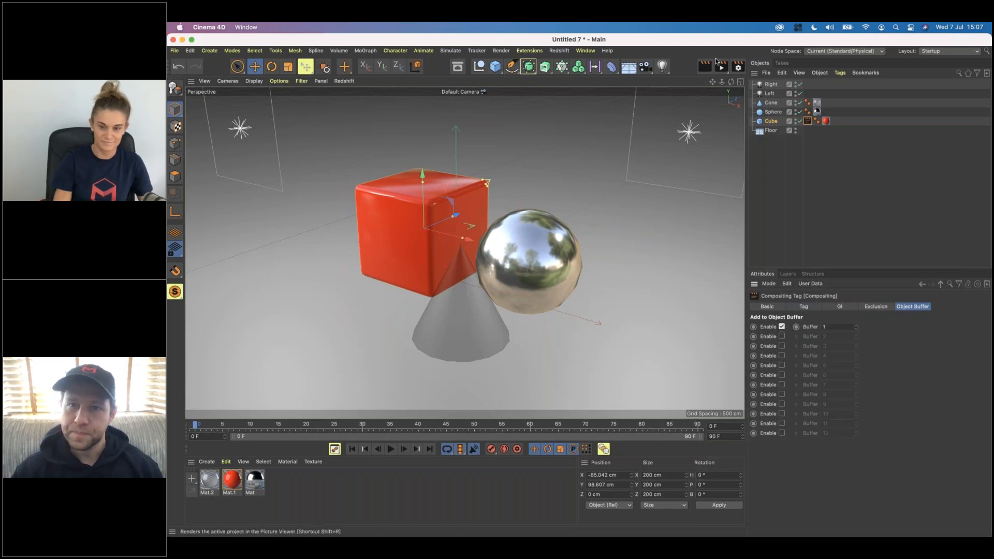
- Add an Object Buffer multi-pass with Group ID 1 in the render settings
{"action": "left_click", "coordinate": [738, 66]}
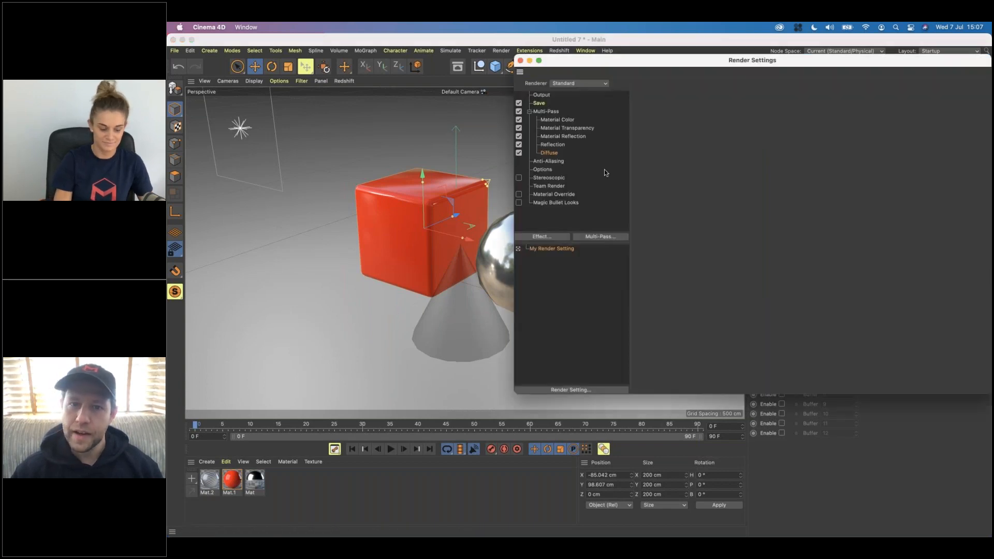
{"action": "left_click", "coordinate": [608, 238]}
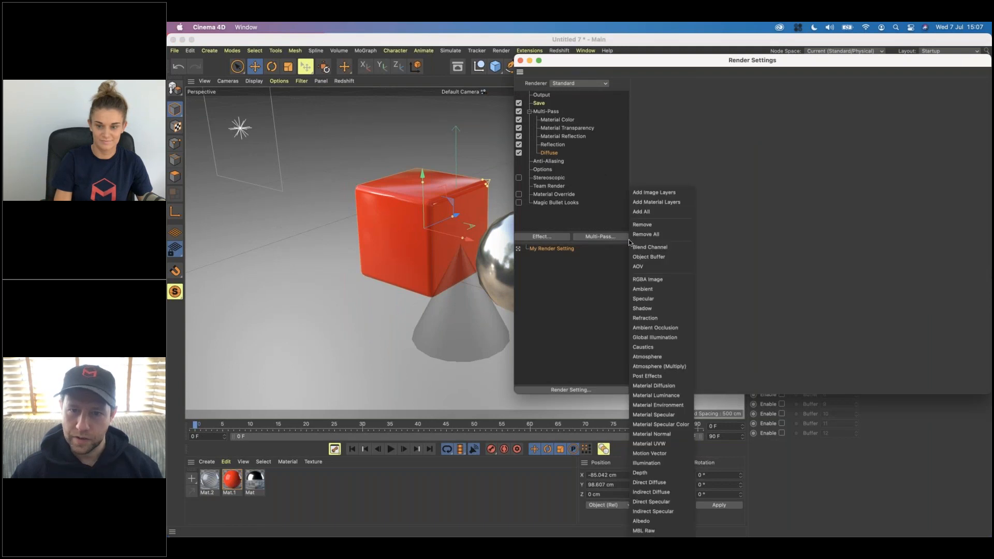
{"action": "left_click", "coordinate": [655, 257]}
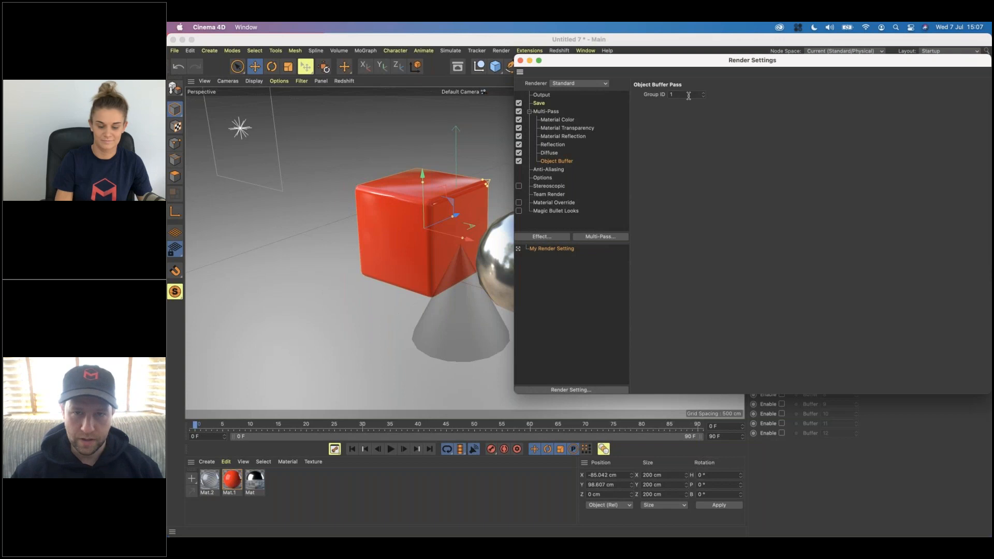
{"action": "left_click", "coordinate": [520, 60]}
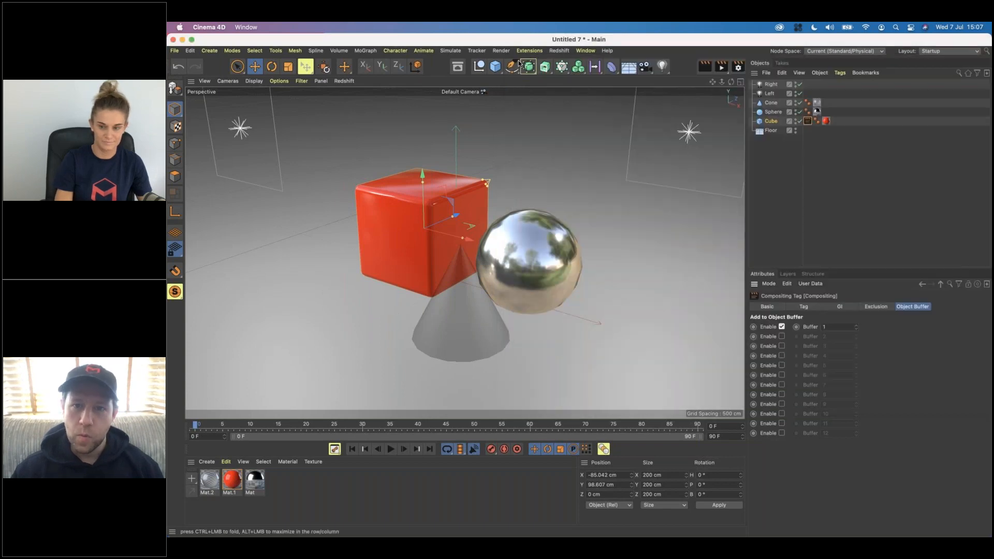
- Render the scene to the Picture Viewer, overwriting Multipass.psd, and display the Object Buffer 1 pass in Single-Pass
{"action": "left_click", "coordinate": [721, 67]}
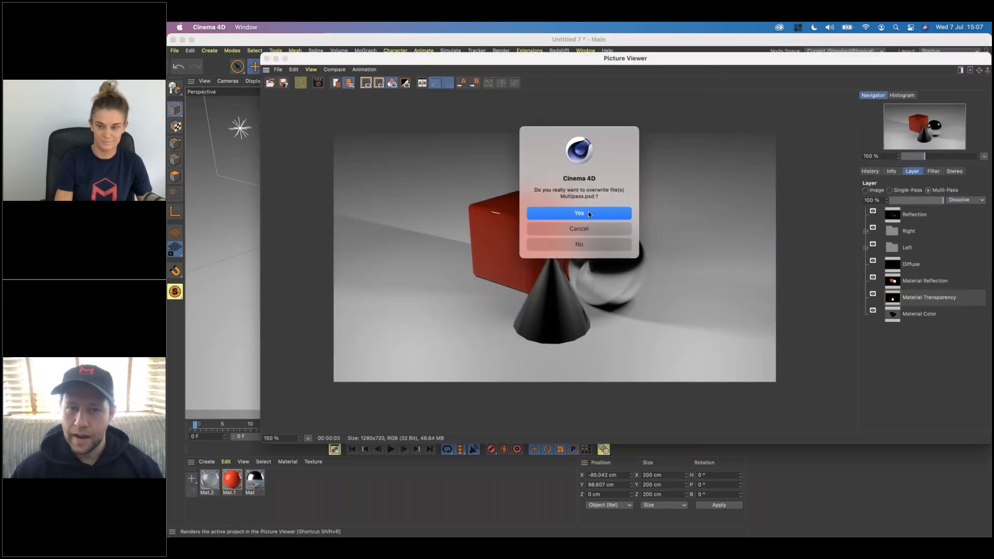
{"action": "left_click", "coordinate": [588, 213]}
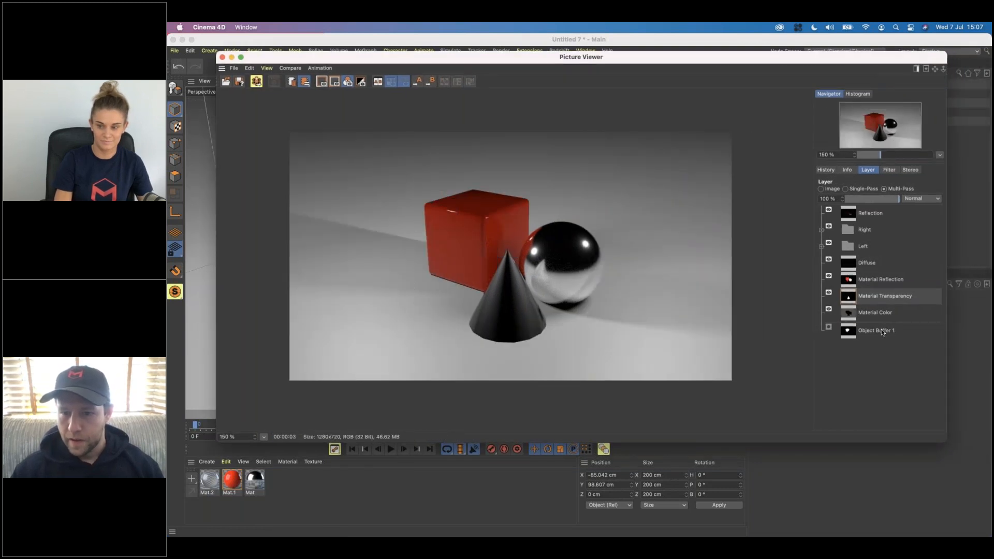
{"action": "left_click", "coordinate": [881, 329]}
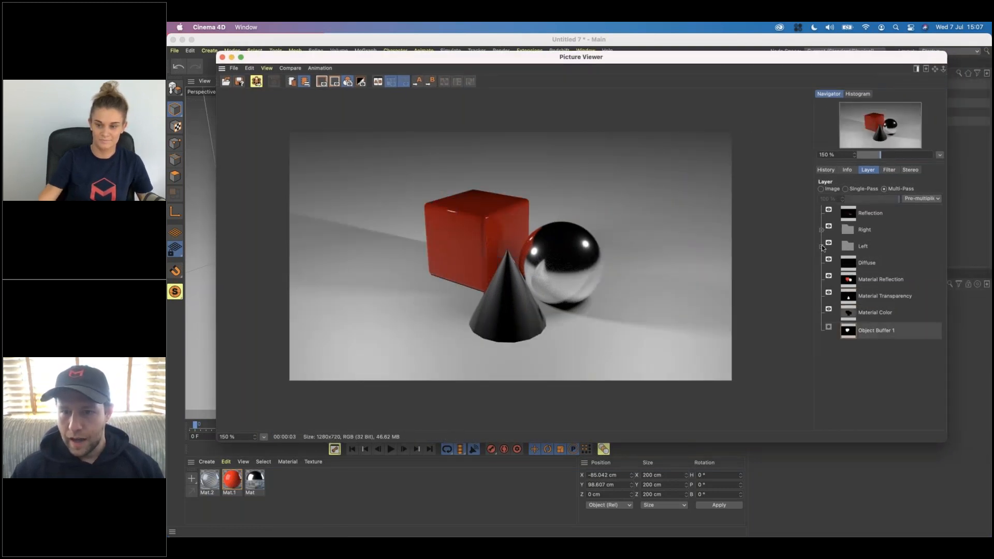
{"action": "left_click", "coordinate": [854, 190]}
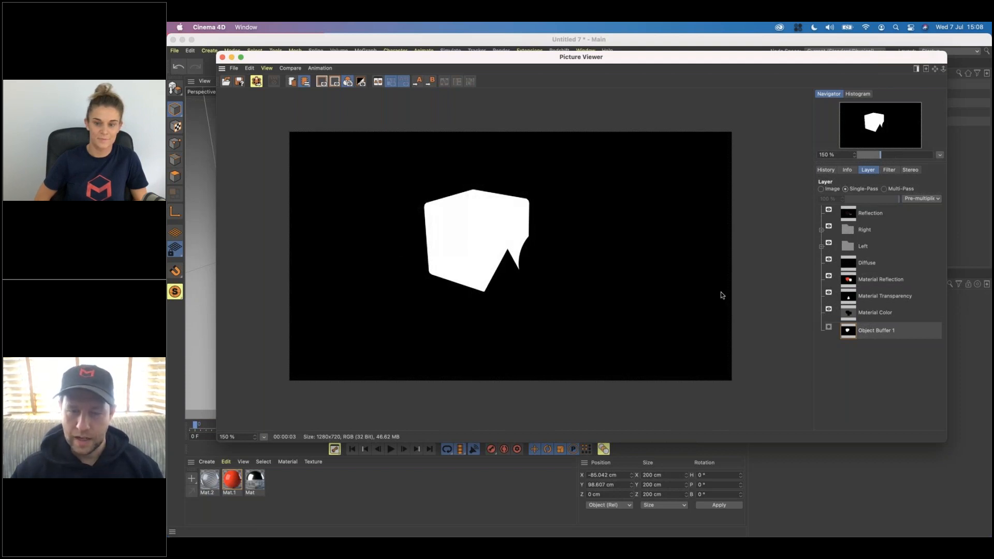
- Close the Picture Viewer and minimize the Cinema 4D window to return to the Photoshop document
{"action": "left_click", "coordinate": [222, 56]}
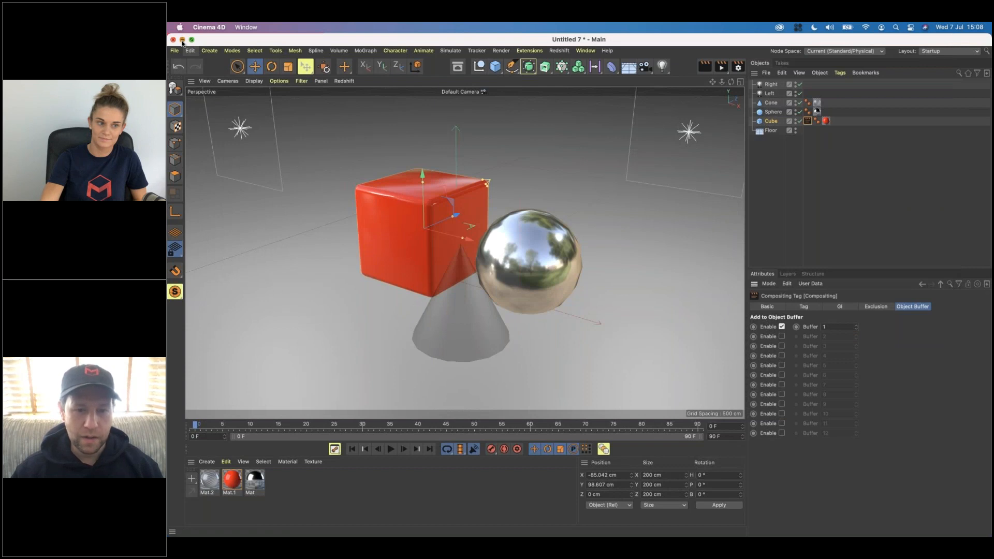
{"action": "left_click", "coordinate": [182, 39]}
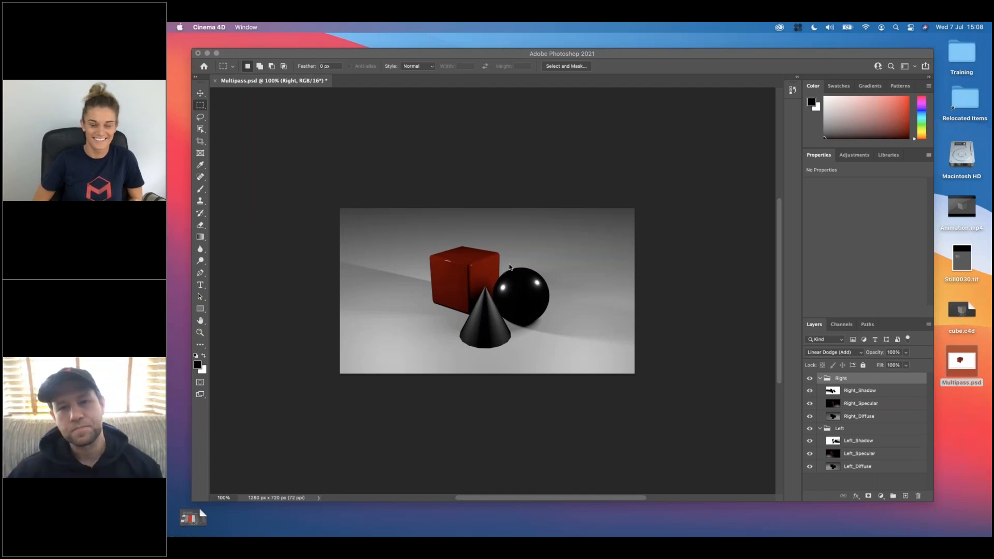
{"action": "left_click", "coordinate": [395, 42]}
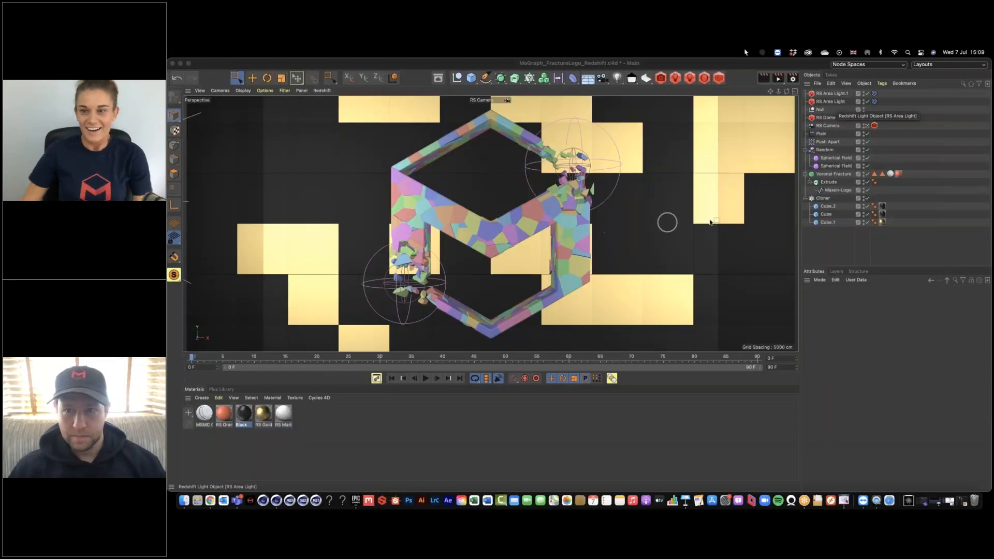
{"action": "left_click", "coordinate": [812, 252]}
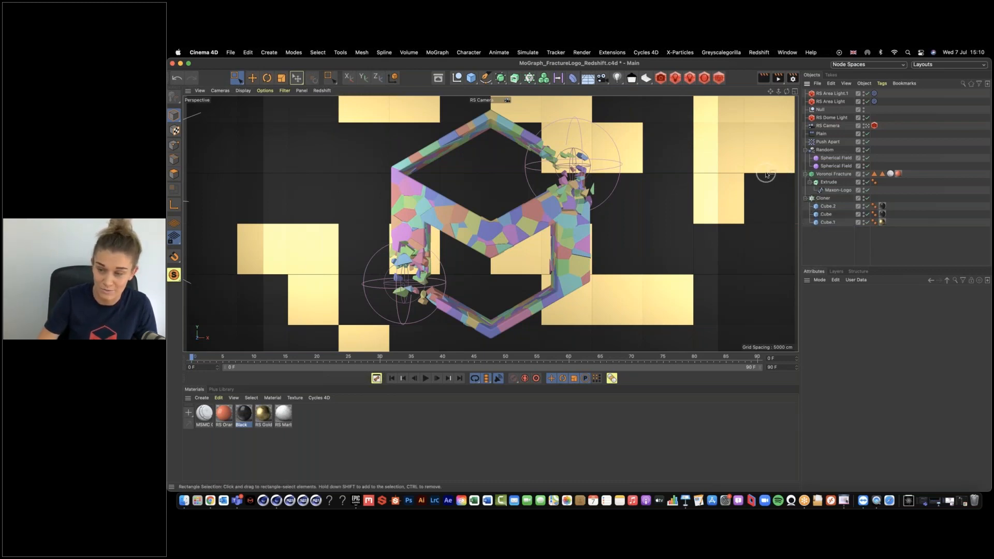
{"action": "left_click", "coordinate": [899, 68]}
{"action": "left_click", "coordinate": [923, 475]}
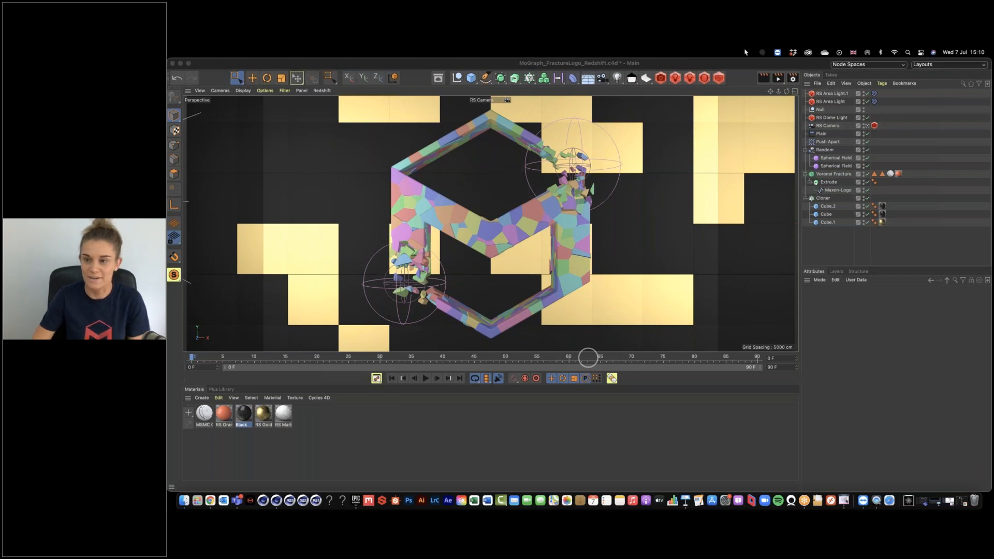
- Copy the Plain, Push Apart, Random, Voronoi Fracture and Cloner objects into a new project, and switch the interface layout
{"action": "left_click_drag", "start_coordinate": [834, 241], "coordinate": [819, 134]}
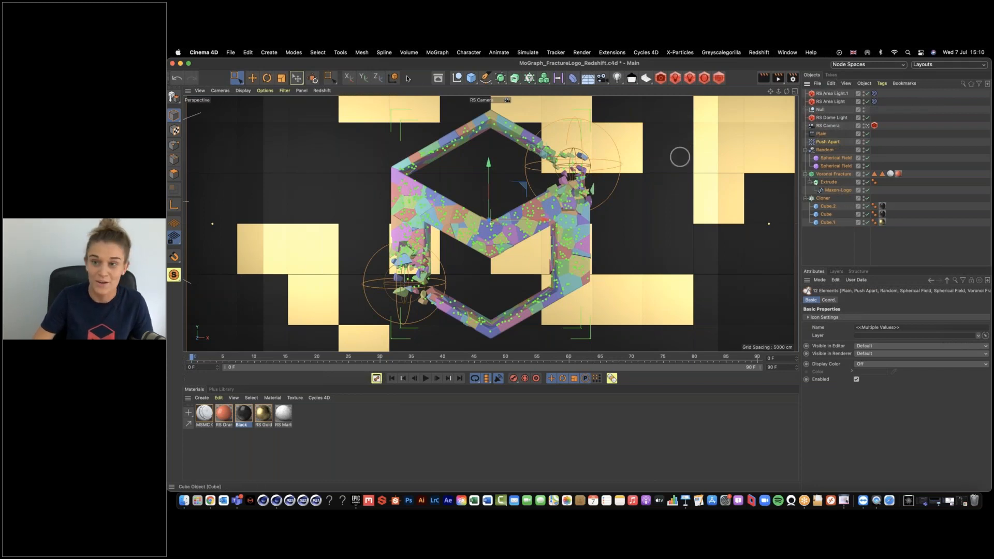
{"action": "left_click", "coordinate": [231, 53]}
{"action": "left_click", "coordinate": [243, 72]}
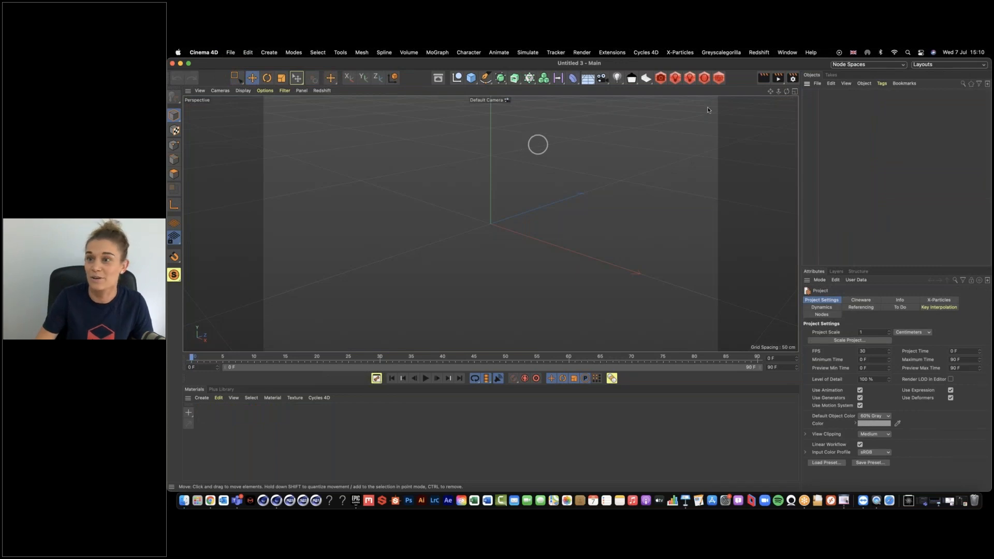
{"action": "left_click", "coordinate": [949, 64]}
{"action": "left_click", "coordinate": [954, 163]}
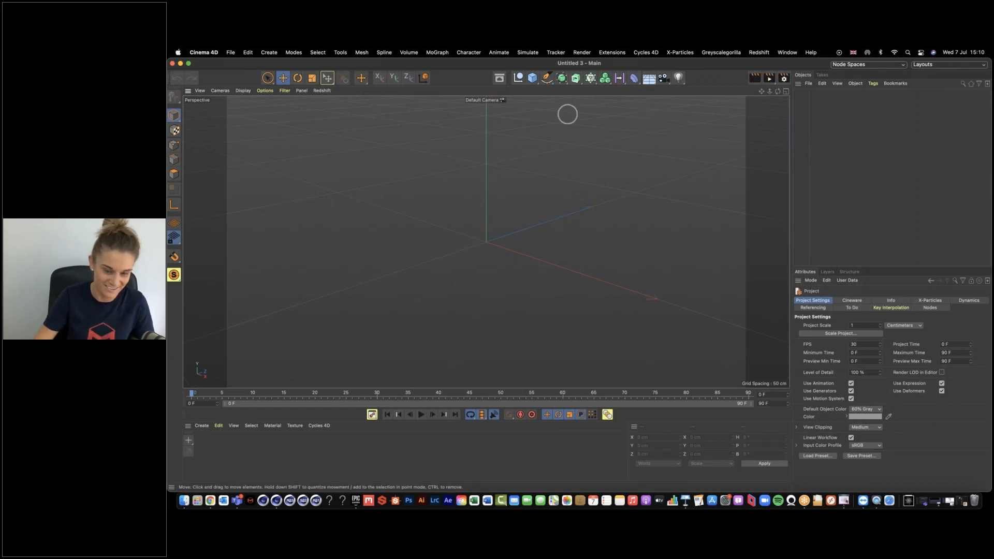
{"action": "key", "text": "super+v"}
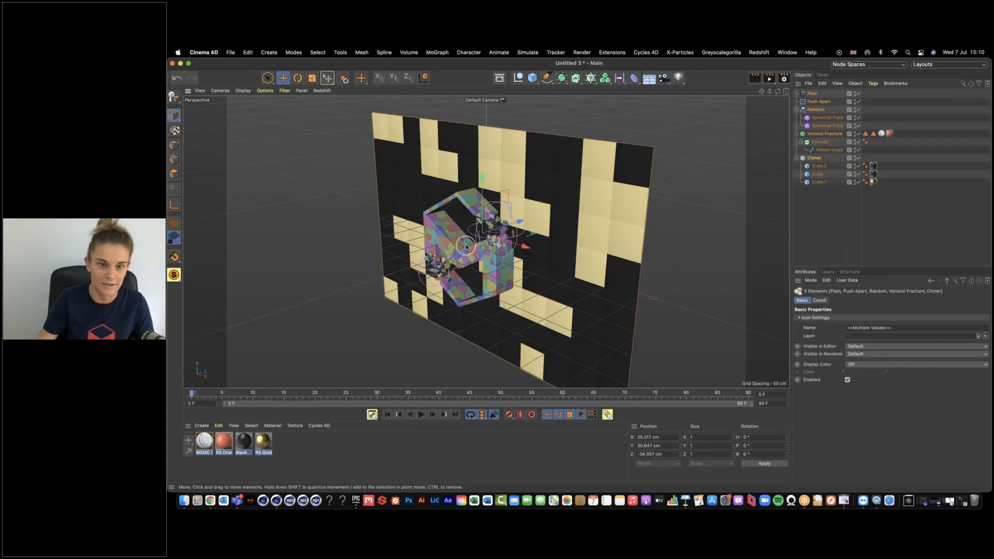
- Delete the material tags from the Voronoi Fracture and the Cloner's three cubes
{"action": "left_click_drag", "start_coordinate": [475, 263], "coordinate": [542, 230], "text": "alt"}
{"action": "right_click_drag", "start_coordinate": [440, 247], "coordinate": [482, 246], "text": "alt"}
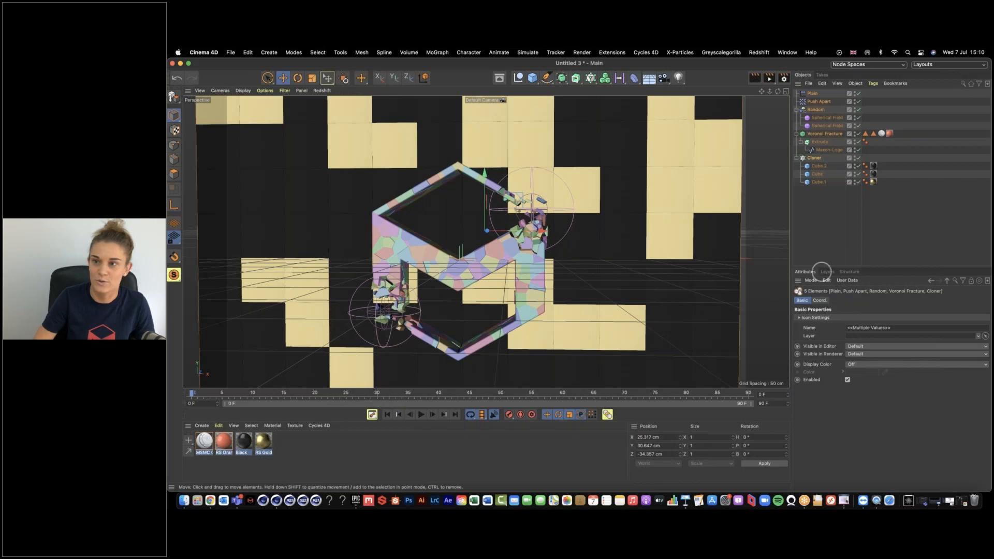
{"action": "left_click_drag", "start_coordinate": [881, 189], "coordinate": [879, 134]}
{"action": "key", "text": "Delete"}
{"action": "key", "text": "Delete"}
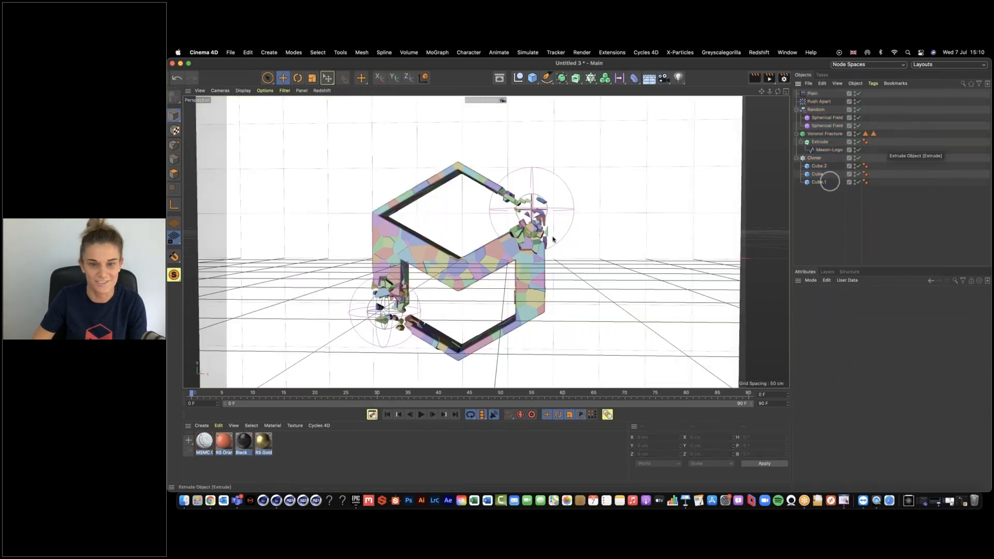
- Set the renderer to Redshift in the render settings and close them
{"action": "middle_click_drag", "start_coordinate": [531, 287], "coordinate": [568, 280], "text": "alt"}
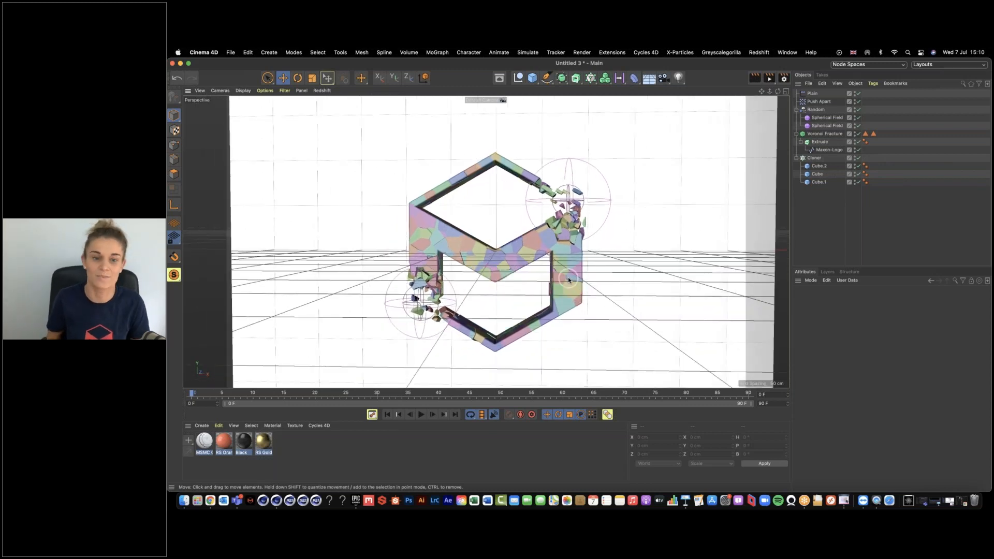
{"action": "left_click_drag", "start_coordinate": [500, 259], "coordinate": [511, 258], "text": "alt"}
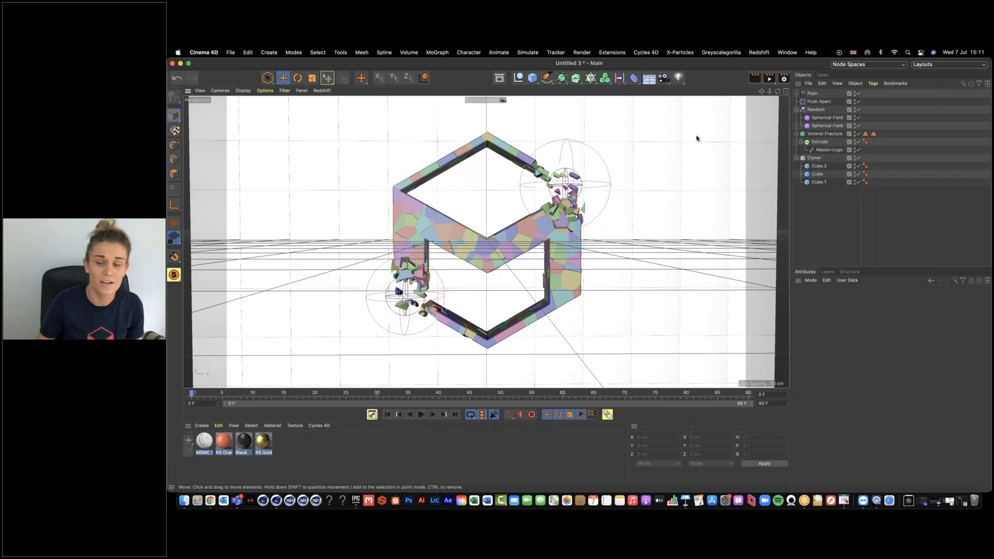
{"action": "left_click", "coordinate": [784, 78]}
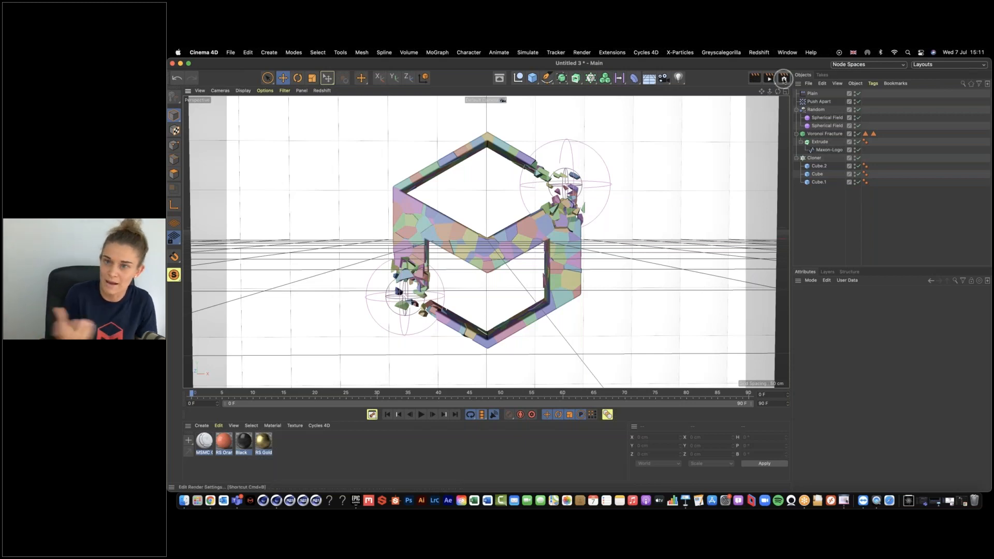
{"action": "left_click", "coordinate": [784, 79]}
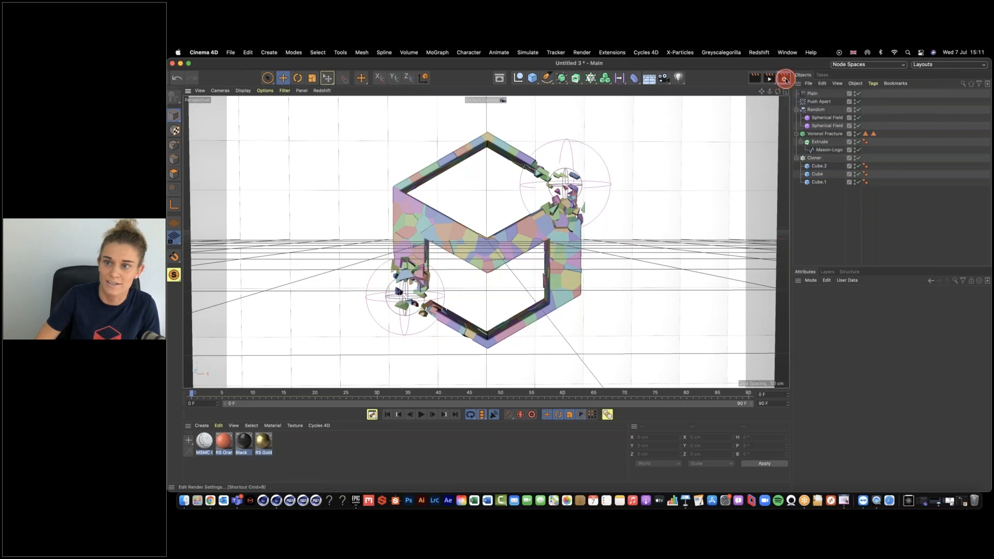
{"action": "left_click_drag", "start_coordinate": [785, 79], "coordinate": [446, 105]}
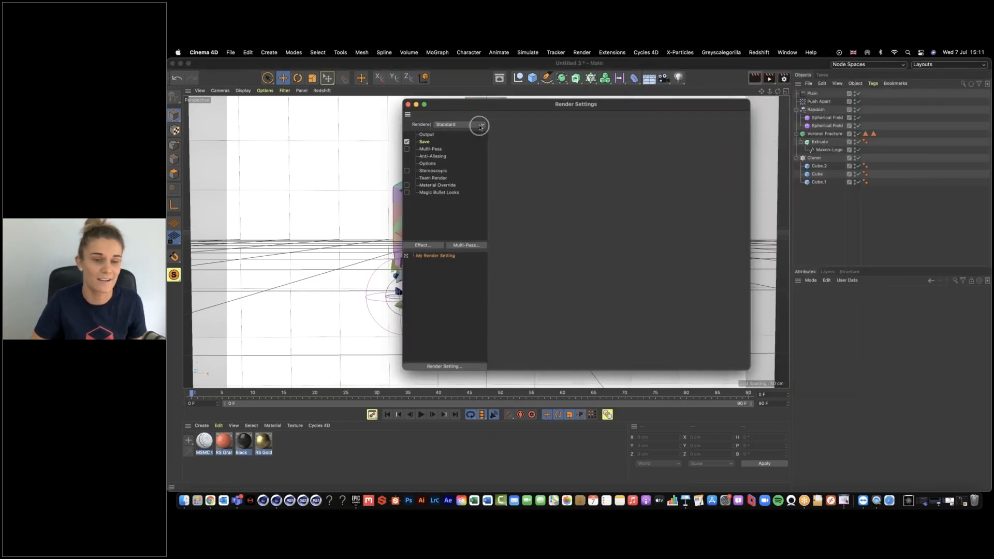
{"action": "left_click", "coordinate": [479, 126]}
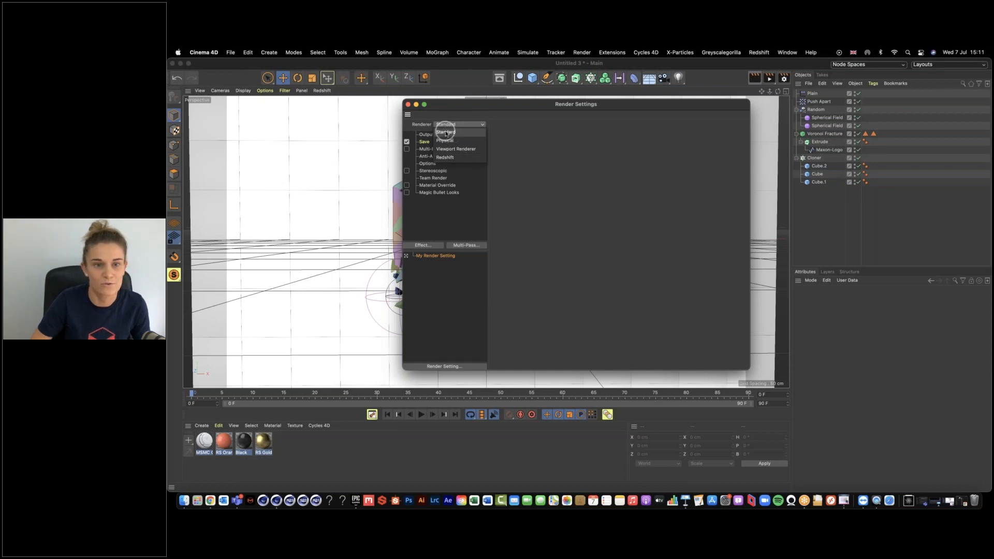
{"action": "left_click", "coordinate": [462, 158]}
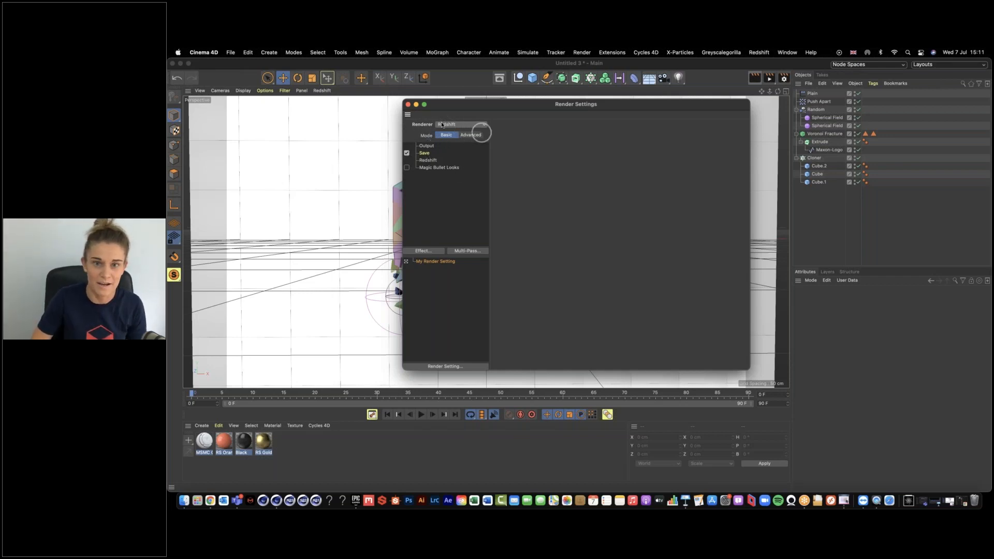
{"action": "left_click", "coordinate": [408, 104]}
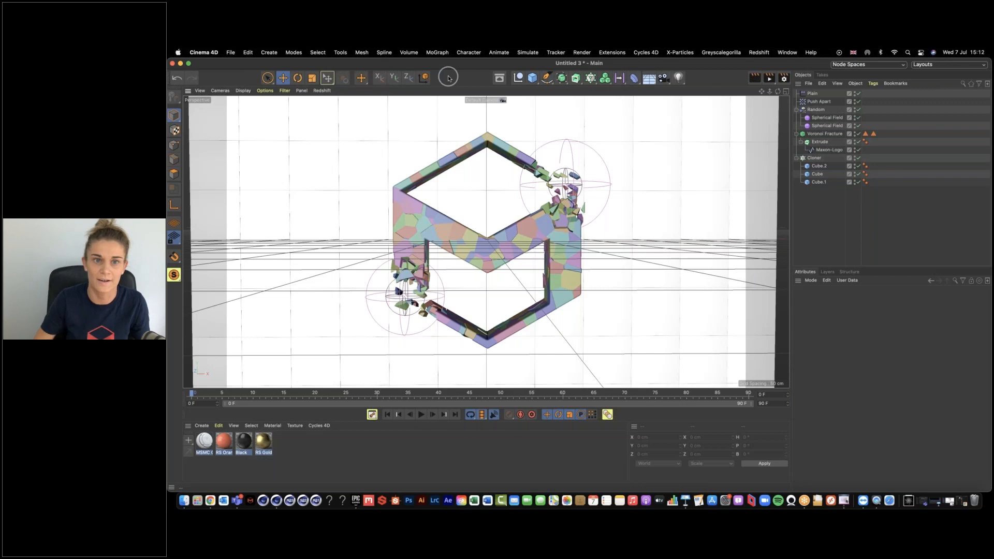
- Preview the fractured logo from several angles with the viewport's Redshift IPR, and stop the IPR
{"action": "left_click", "coordinate": [324, 91]}
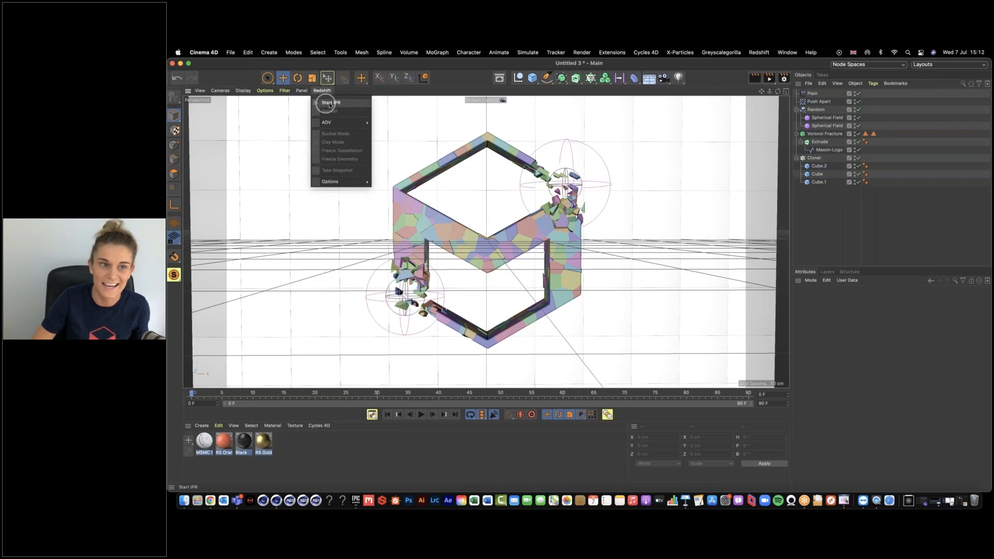
{"action": "left_click", "coordinate": [342, 105]}
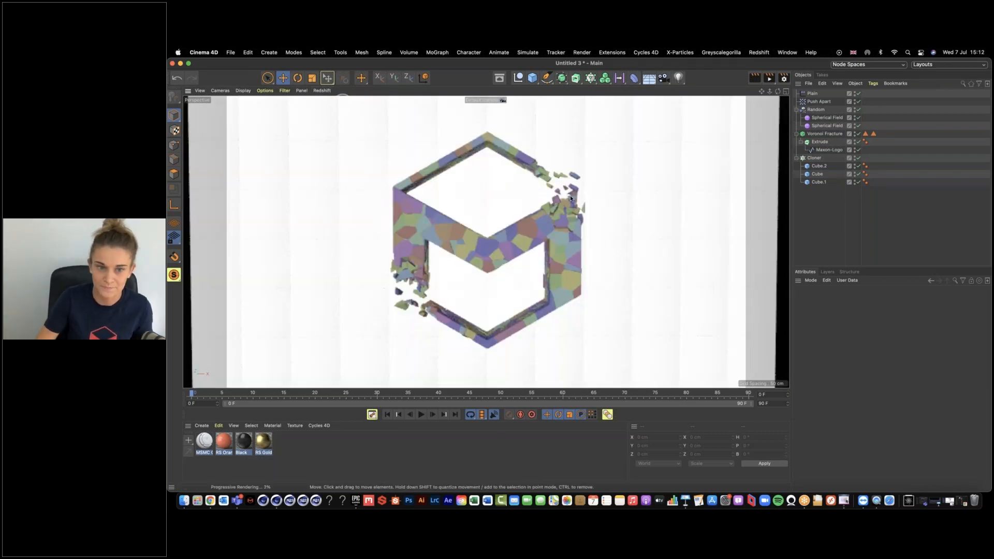
{"action": "left_click", "coordinate": [463, 206]}
{"action": "left_click_drag", "start_coordinate": [462, 207], "coordinate": [419, 216], "text": "alt"}
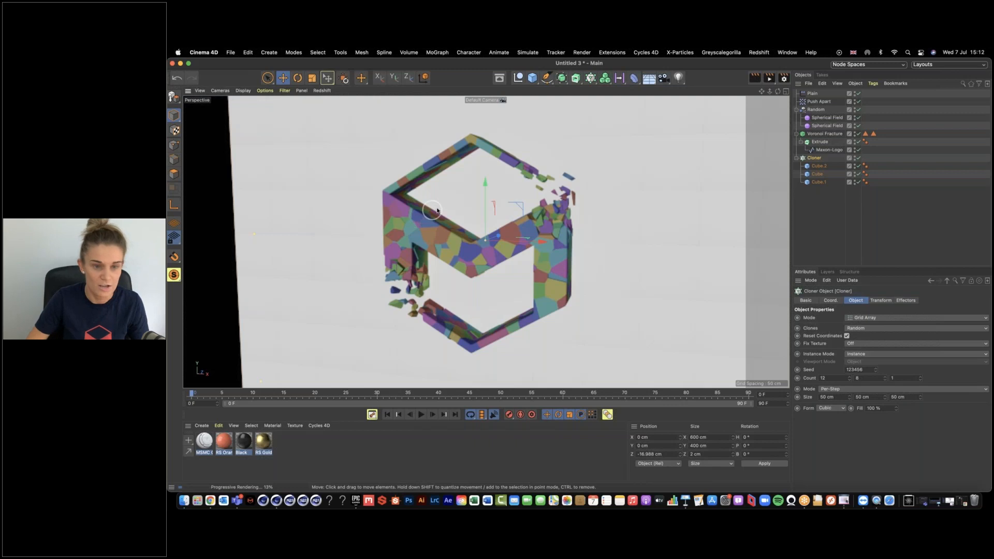
{"action": "left_click_drag", "start_coordinate": [461, 210], "coordinate": [547, 253], "text": "alt"}
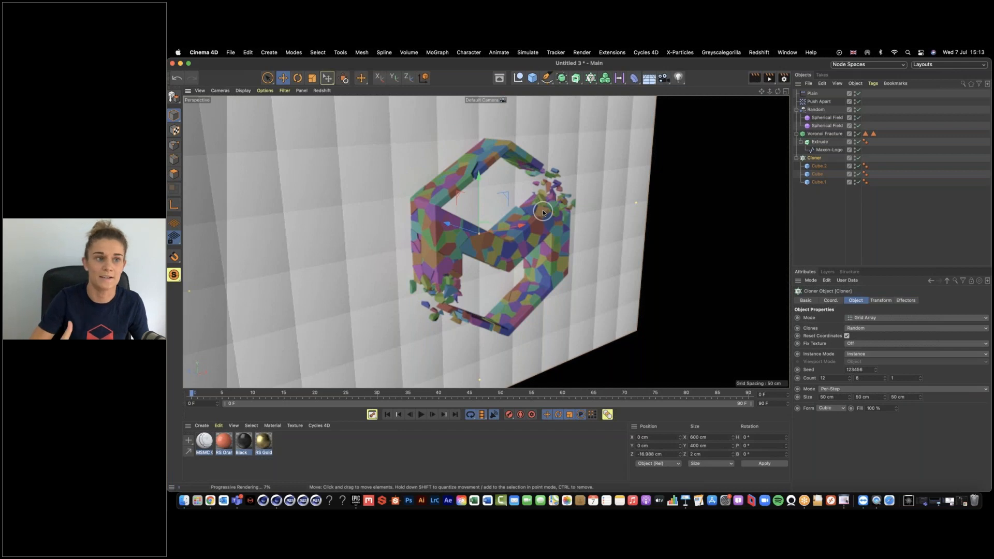
{"action": "left_click", "coordinate": [321, 92]}
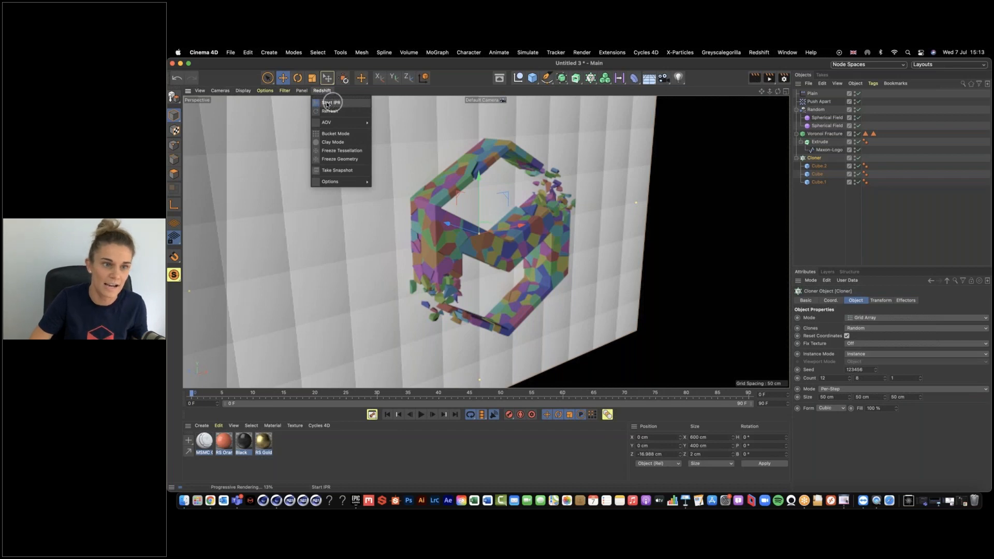
{"action": "left_click", "coordinate": [327, 103]}
{"action": "mouse_move", "coordinate": [507, 200]}
{"action": "left_mouse_down", "text": "alt"}
{"action": "mouse_move", "coordinate": [472, 194]}
{"action": "mouse_move", "coordinate": [549, 171]}
{"action": "left_mouse_up", "text": "alt"}
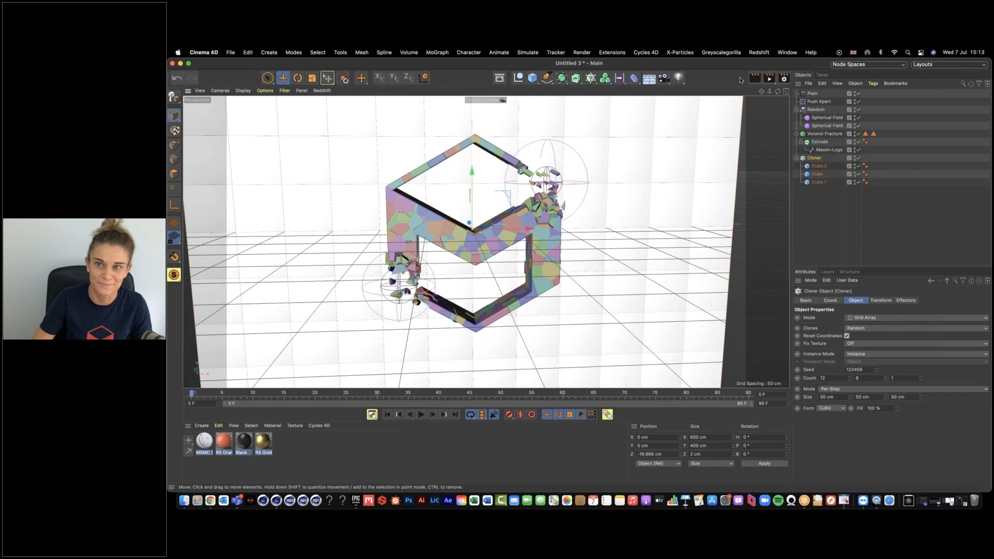
- Open the Redshift RenderView and dock it between the perspective viewport and the Object Manager
{"action": "left_click", "coordinate": [758, 65]}
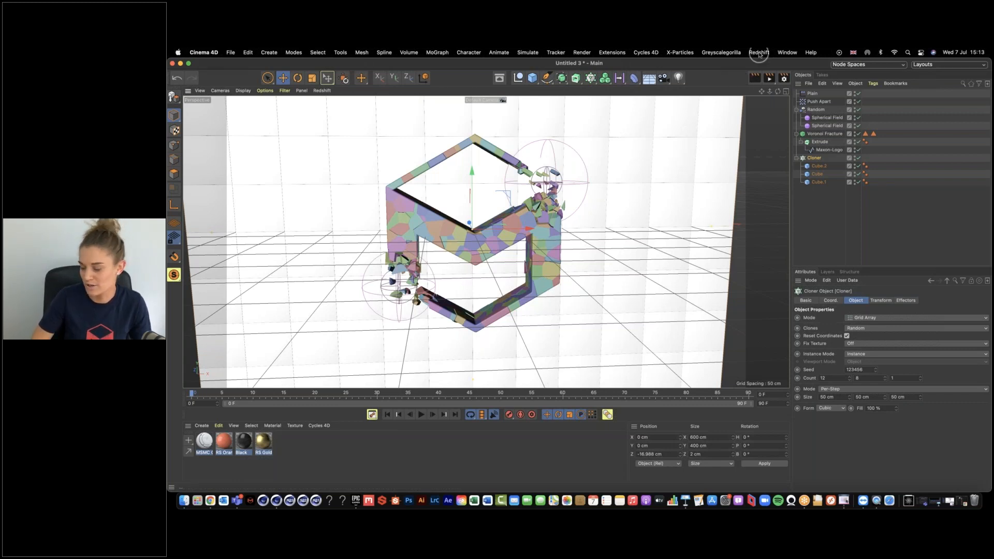
{"action": "left_click", "coordinate": [759, 53]}
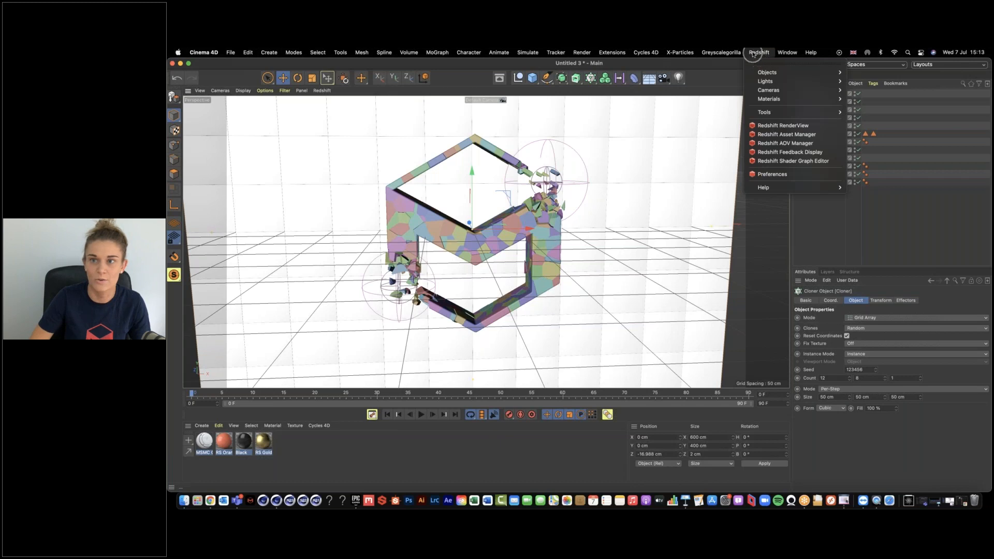
{"action": "left_click", "coordinate": [795, 127]}
{"action": "left_click_drag", "start_coordinate": [701, 62], "coordinate": [644, 131]}
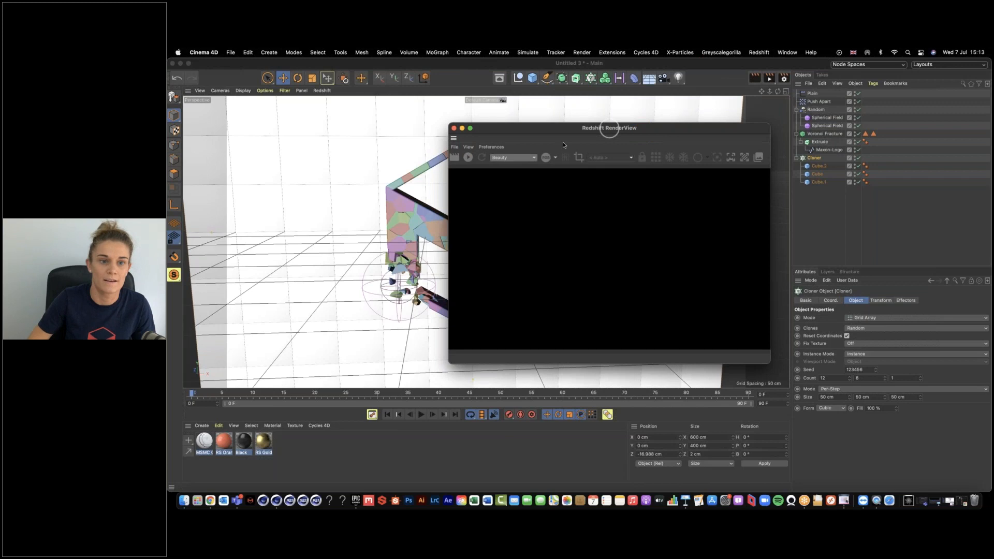
{"action": "left_click_drag", "start_coordinate": [563, 142], "coordinate": [511, 157]}
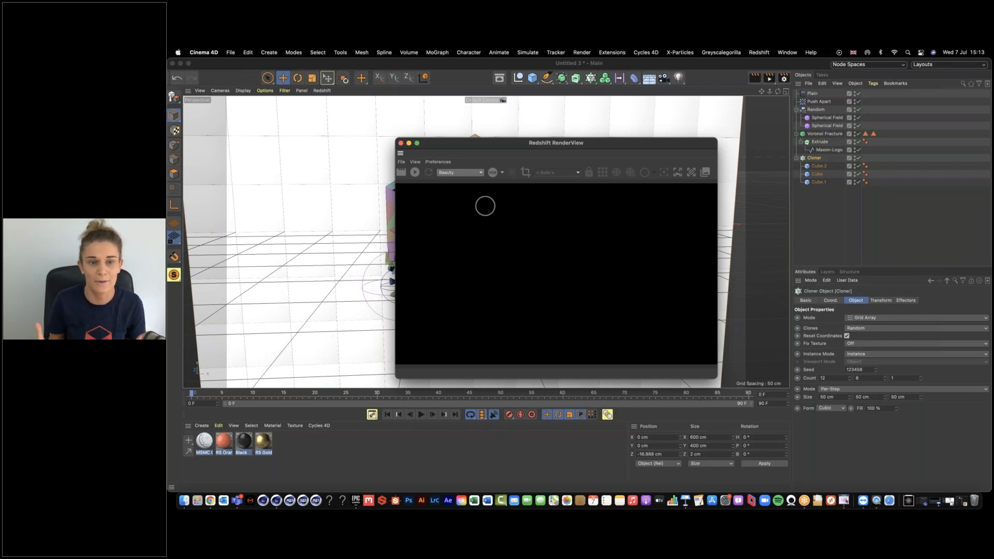
{"action": "mouse_move", "coordinate": [493, 145]}
{"action": "left_mouse_down"}
{"action": "mouse_move", "coordinate": [527, 183]}
{"action": "mouse_move", "coordinate": [510, 128]}
{"action": "mouse_move", "coordinate": [492, 128]}
{"action": "left_mouse_up"}
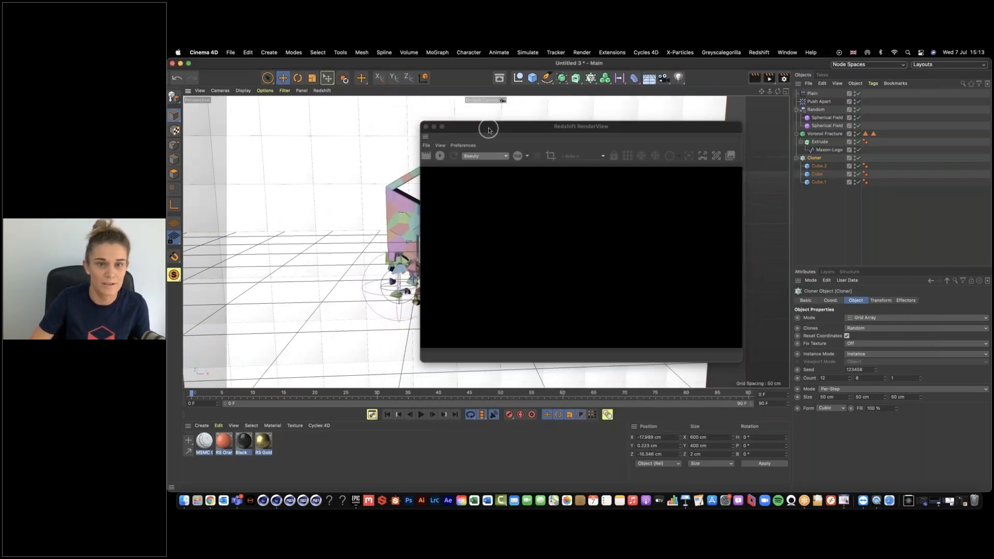
{"action": "key", "text": "super+z"}
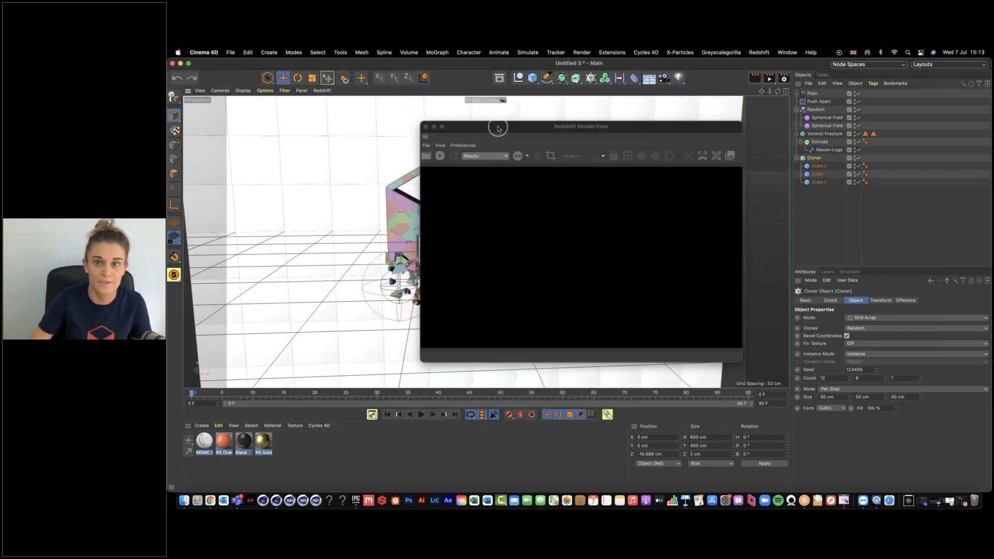
{"action": "left_click", "coordinate": [428, 139]}
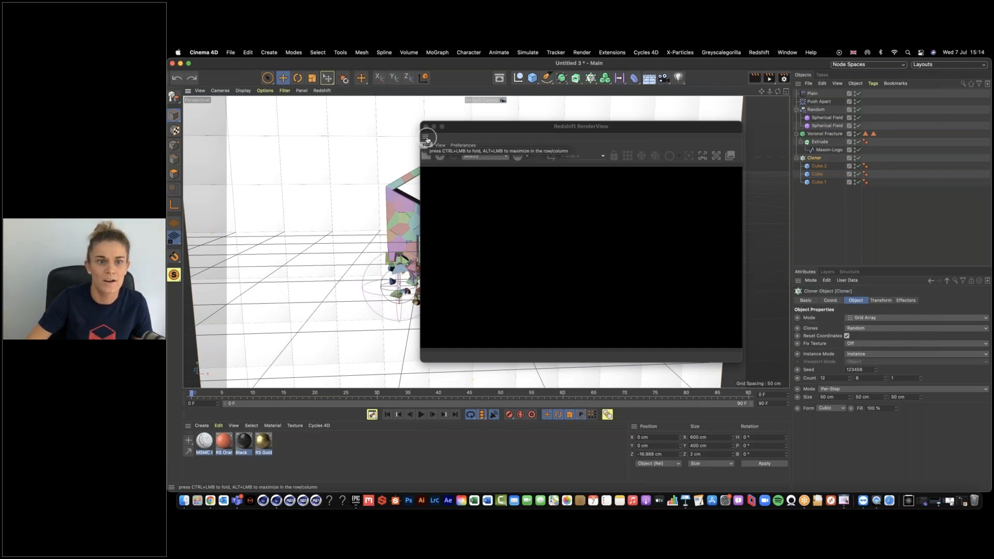
{"action": "left_click_drag", "start_coordinate": [427, 136], "coordinate": [787, 152]}
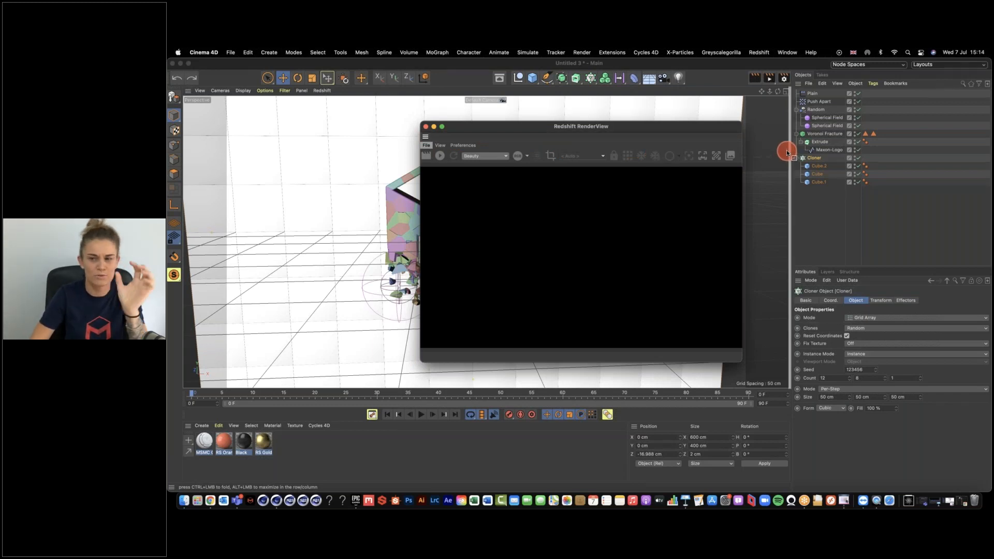
{"action": "left_click_drag", "start_coordinate": [787, 152], "coordinate": [786, 202]}
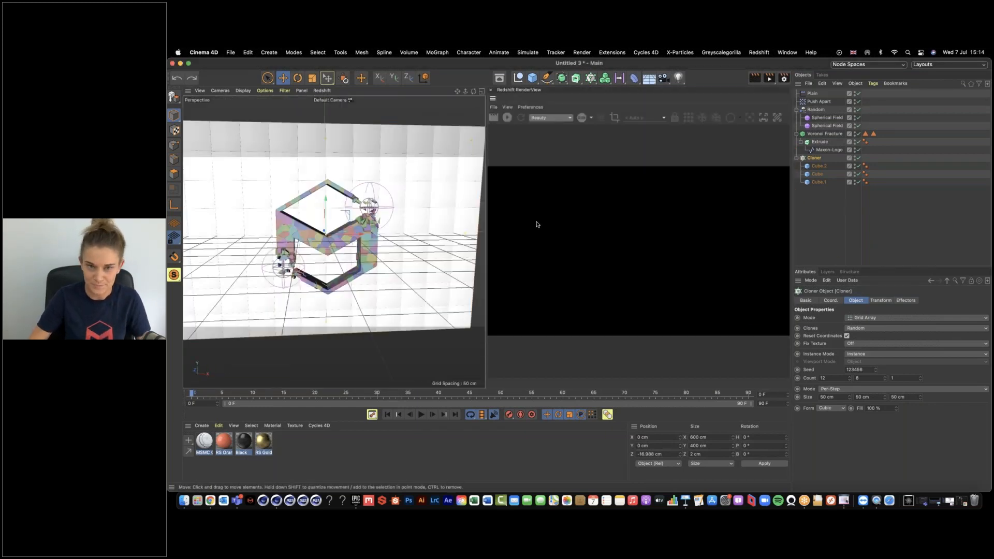
- Start the IPR in the docked Redshift RenderView
{"action": "left_click", "coordinate": [536, 224]}
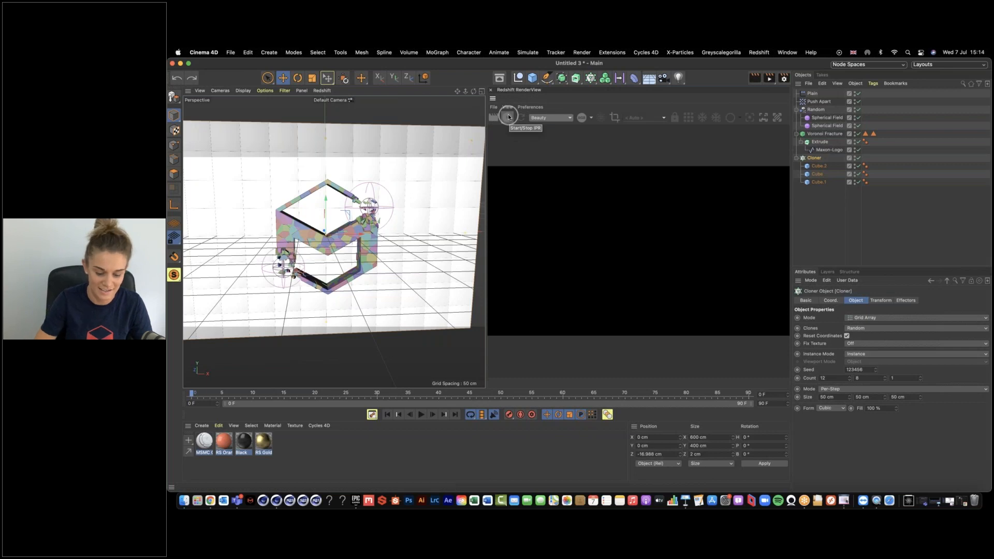
{"action": "key", "text": "XF86AudioLowerVolume"}
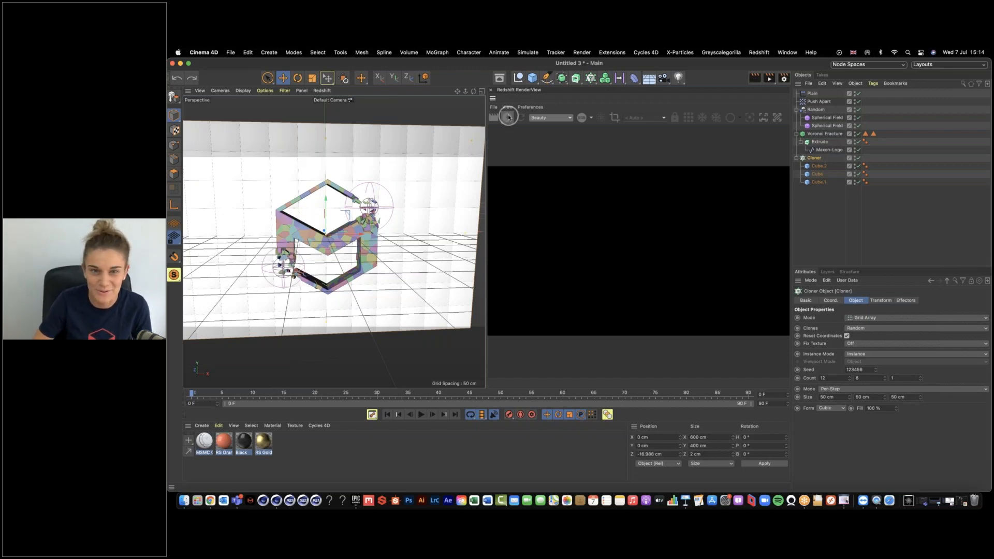
{"action": "left_click", "coordinate": [509, 117]}
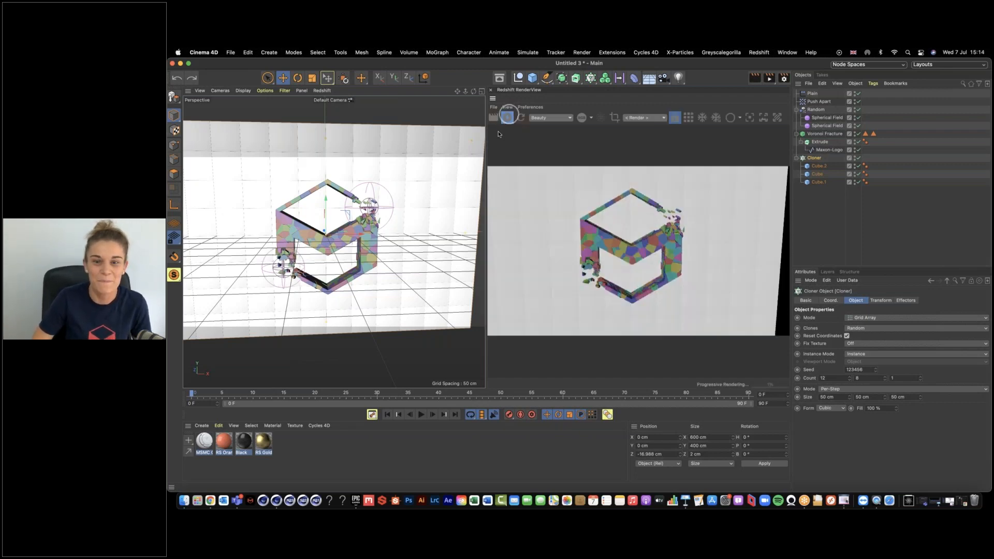
- Preview a close frontal view of the fractured logo with the RenderView's IPR running, and stop the IPR
{"action": "left_click", "coordinate": [491, 118]}
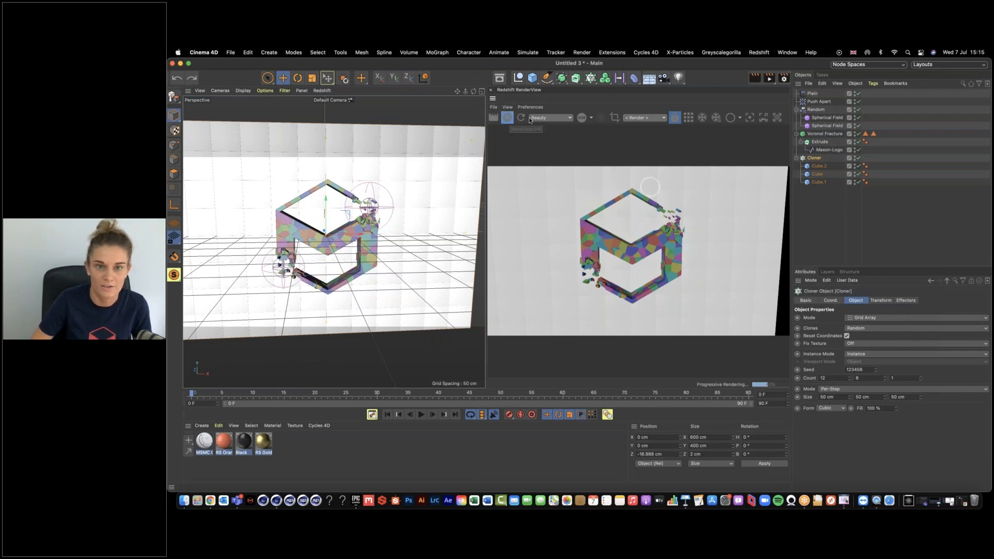
{"action": "left_click", "coordinate": [652, 226]}
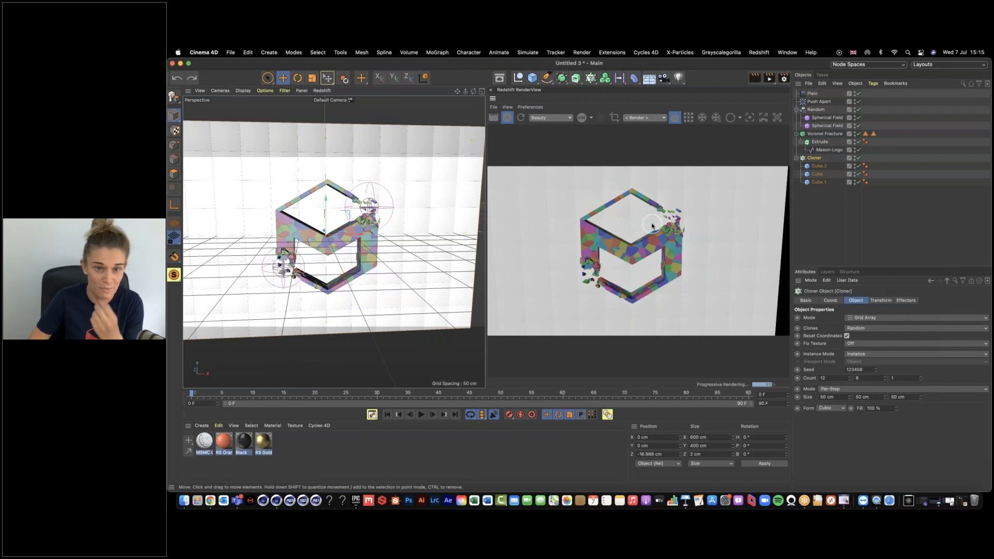
{"action": "left_click_drag", "start_coordinate": [368, 217], "coordinate": [365, 196], "text": "alt"}
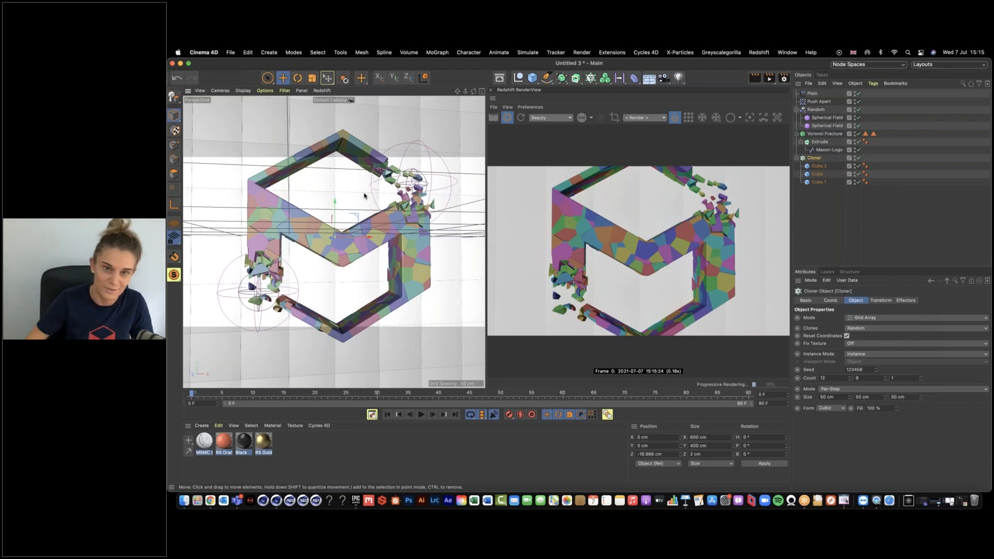
{"action": "left_click", "coordinate": [508, 117]}
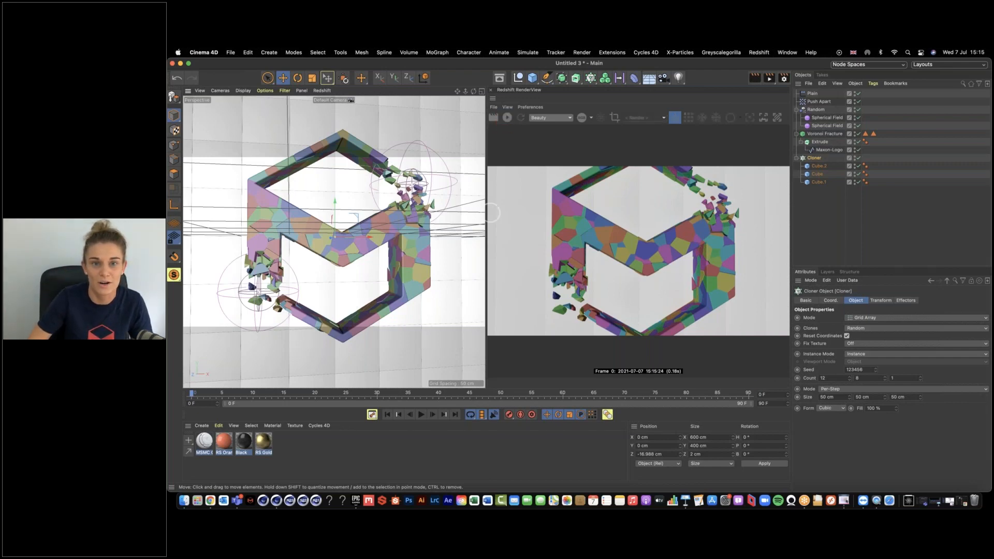
- Reframe the logo from an angle while the IPR is stopped, restart and refresh the IPR, and stop it again
{"action": "left_click", "coordinate": [404, 215]}
{"action": "mouse_move", "coordinate": [405, 214]}
{"action": "left_mouse_down", "text": "alt"}
{"action": "mouse_move", "coordinate": [398, 227]}
{"action": "mouse_move", "coordinate": [332, 223]}
{"action": "mouse_move", "coordinate": [441, 219]}
{"action": "mouse_move", "coordinate": [358, 225]}
{"action": "left_mouse_up", "text": "alt"}
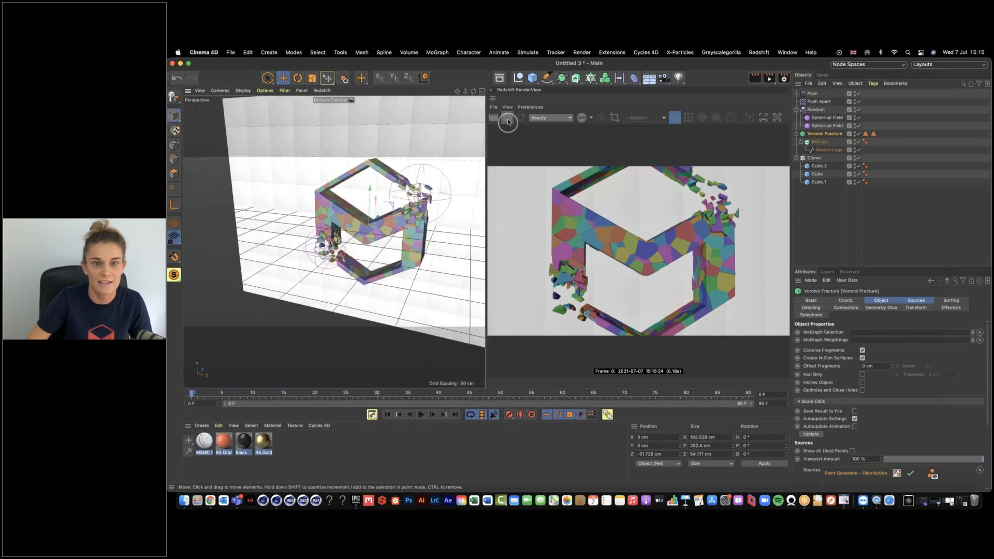
{"action": "left_click", "coordinate": [508, 117]}
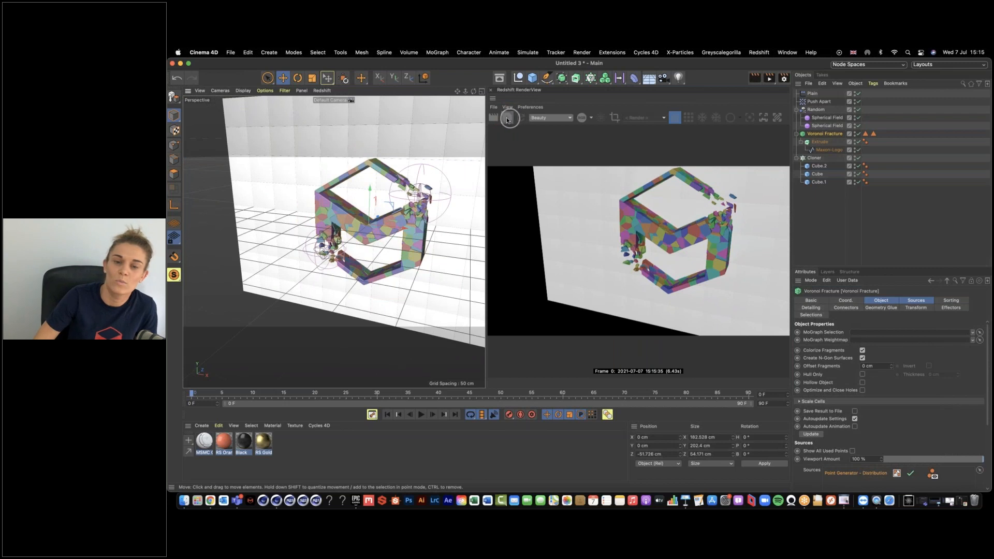
{"action": "left_click", "coordinate": [520, 119]}
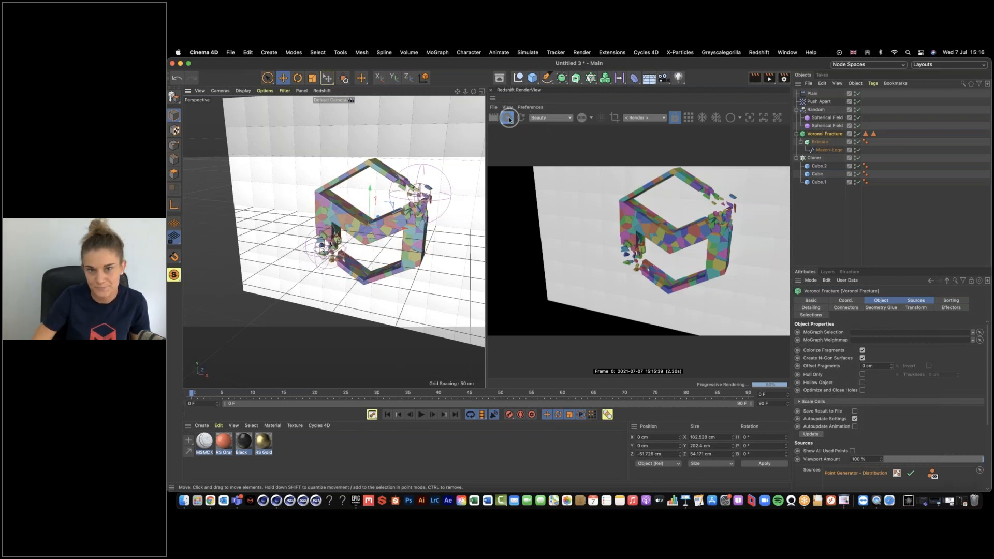
{"action": "left_click", "coordinate": [508, 118]}
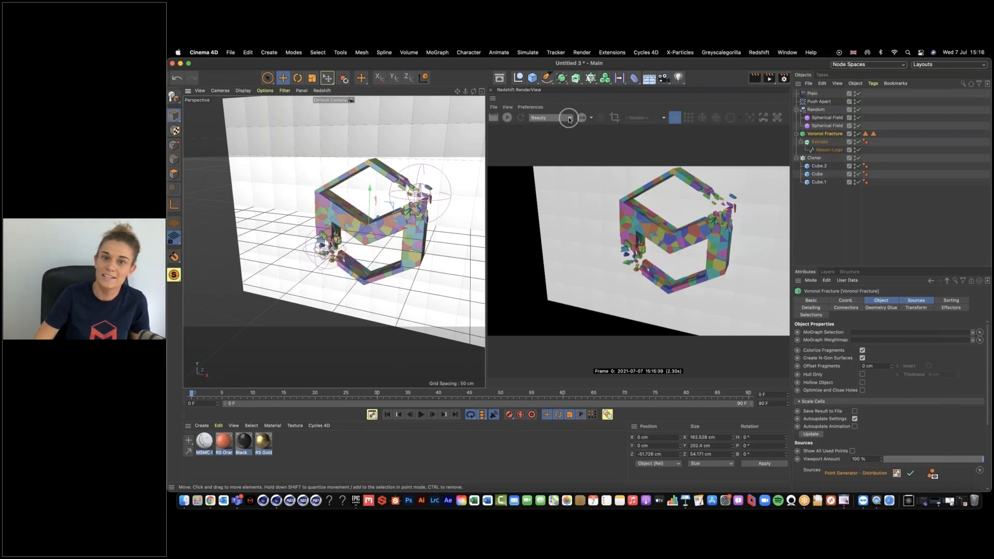
- Check which render passes the Redshift RenderView offers, keeping Beauty selected
{"action": "left_click", "coordinate": [567, 119]}
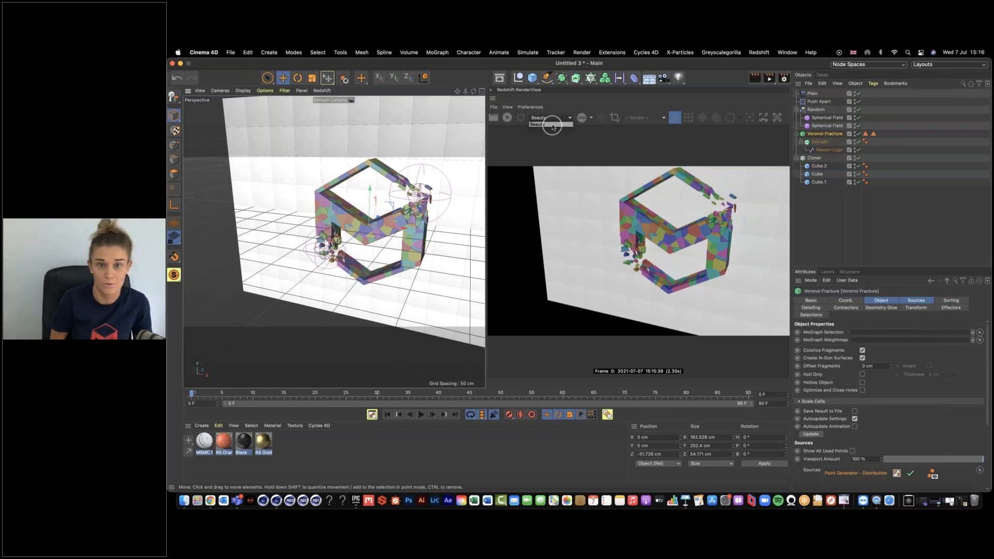
{"action": "left_click", "coordinate": [555, 125]}
{"action": "left_click", "coordinate": [565, 118]}
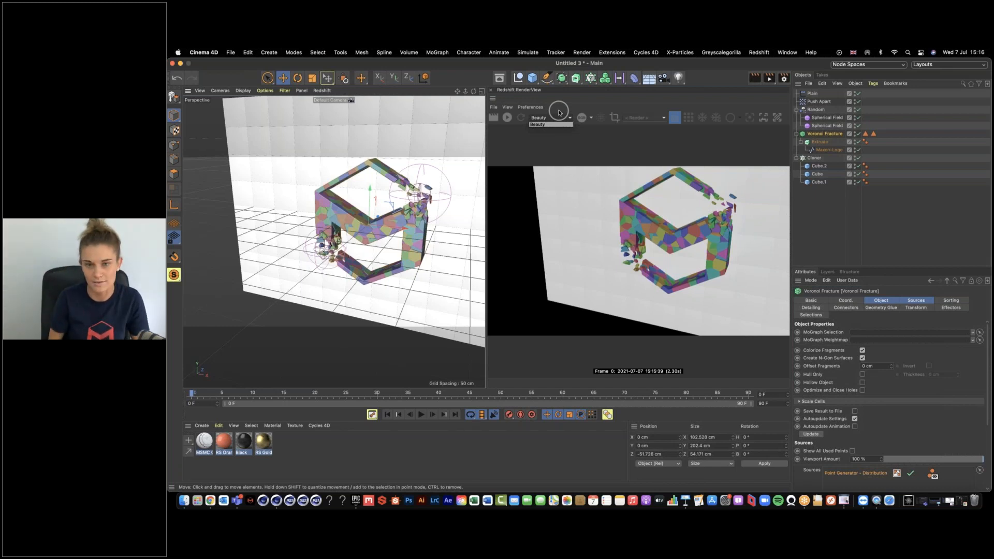
{"action": "left_click", "coordinate": [598, 102]}
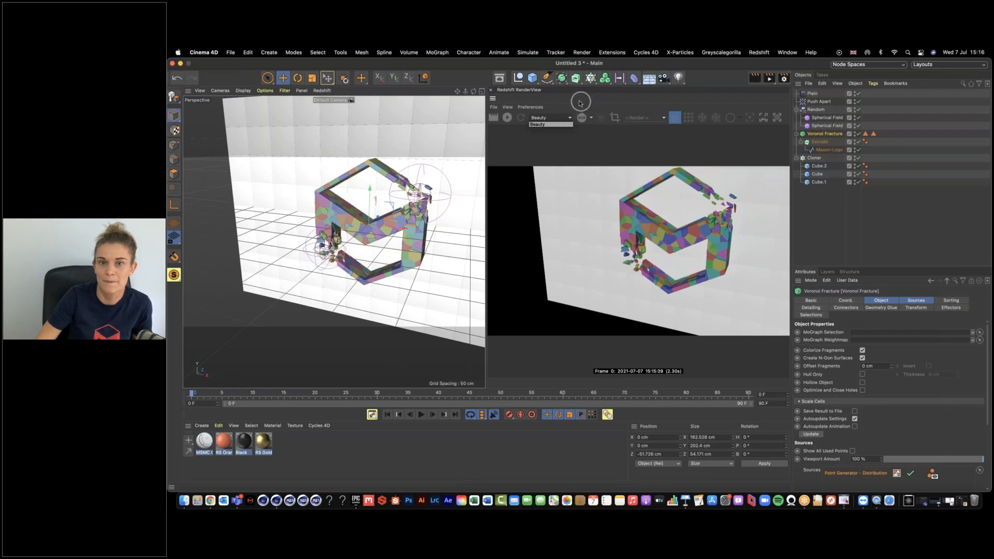
{"action": "left_click", "coordinate": [560, 124]}
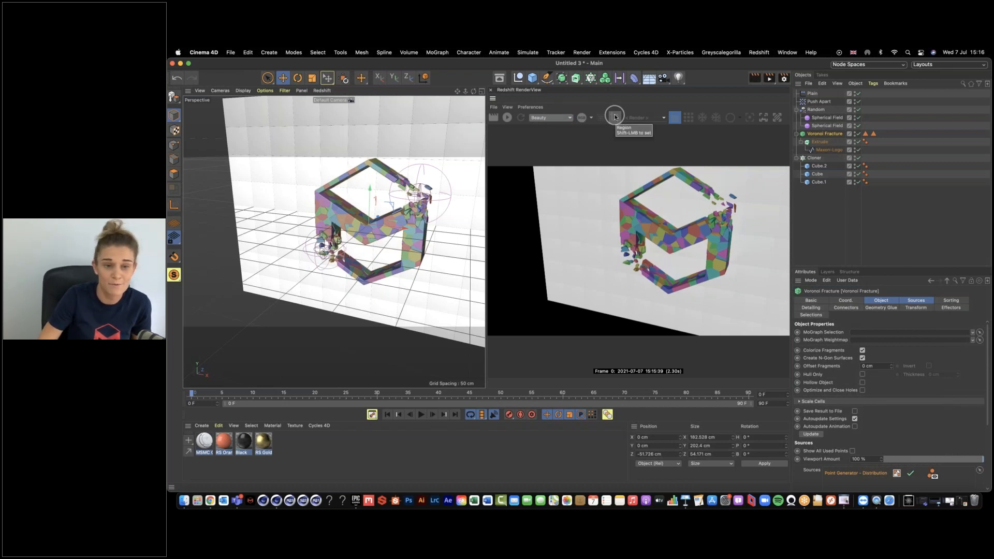
- Preview only a render region around the logo's lower fractured corner with the IPR, and try bucket rendering
{"action": "left_click", "coordinate": [616, 117]}
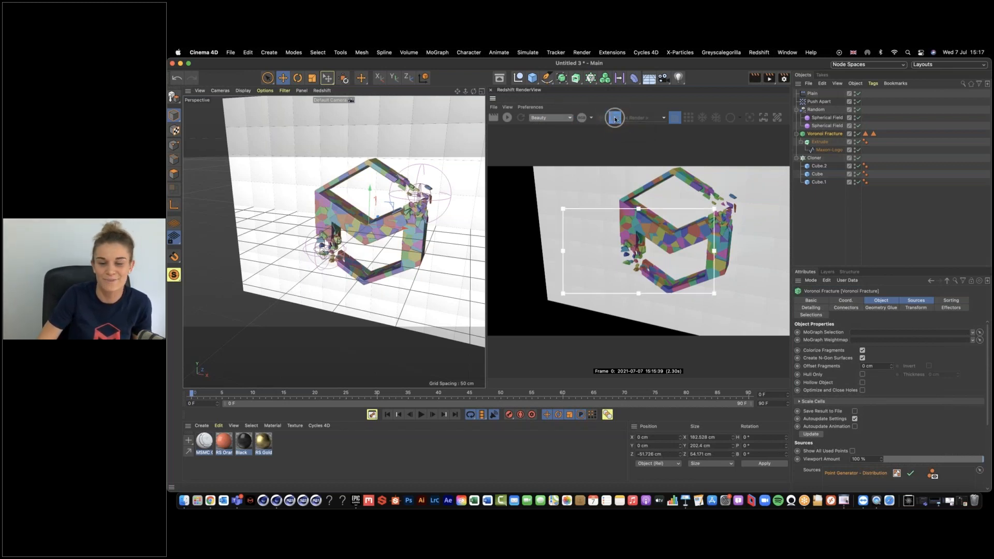
{"action": "left_click_drag", "start_coordinate": [564, 209], "coordinate": [607, 201]}
{"action": "left_click_drag", "start_coordinate": [714, 200], "coordinate": [683, 233]}
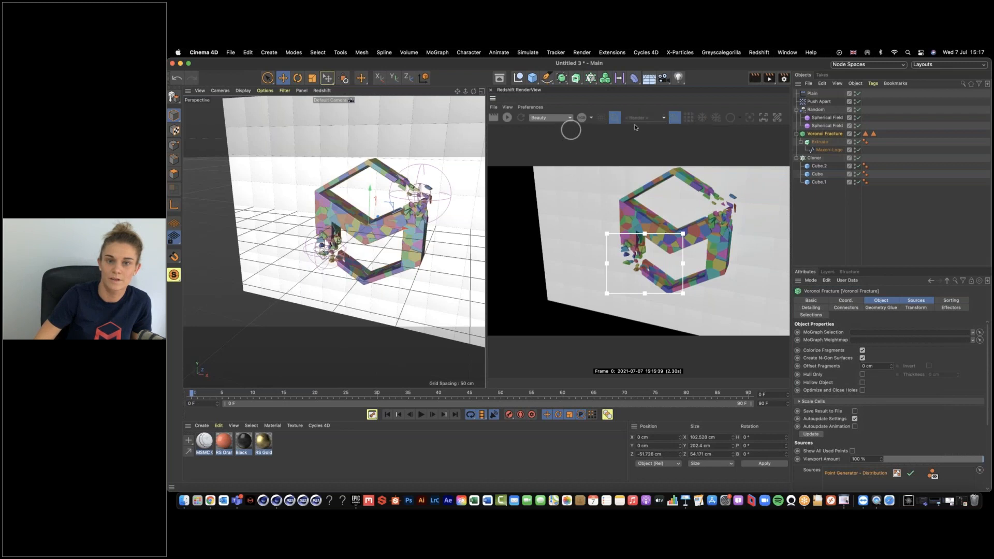
{"action": "left_click", "coordinate": [508, 118]}
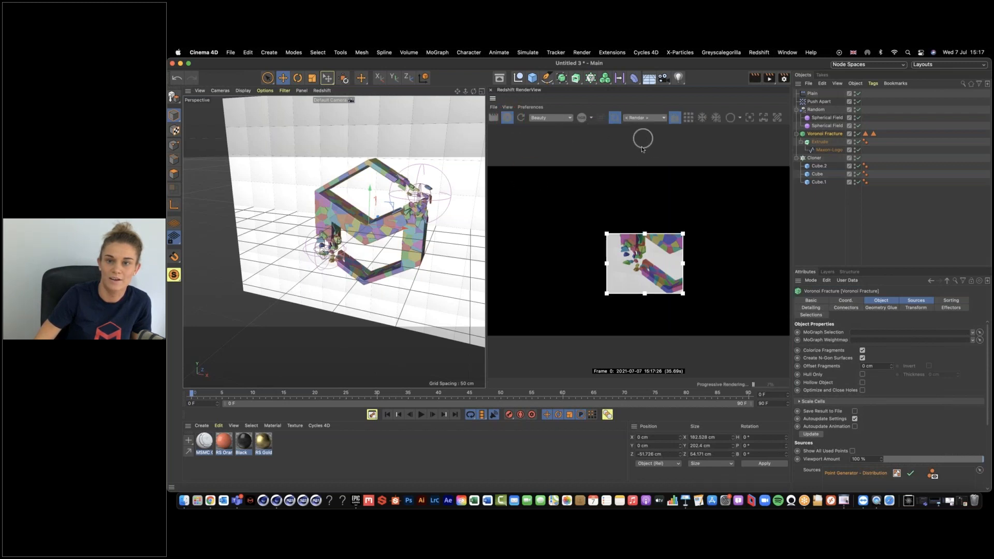
{"action": "left_click", "coordinate": [688, 118]}
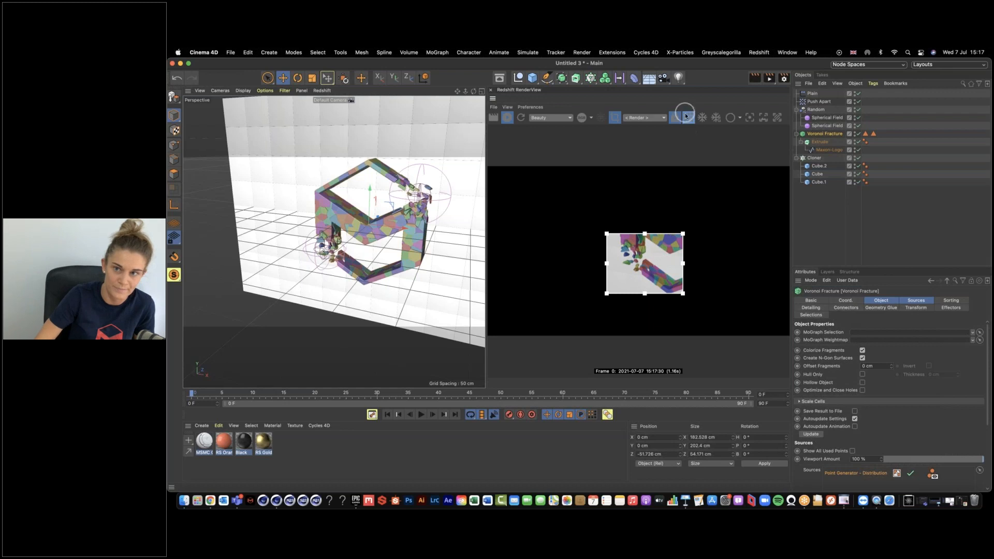
- Turn off the render region and refresh the IPR to preview the whole logo from the front
{"action": "left_click", "coordinate": [614, 118]}
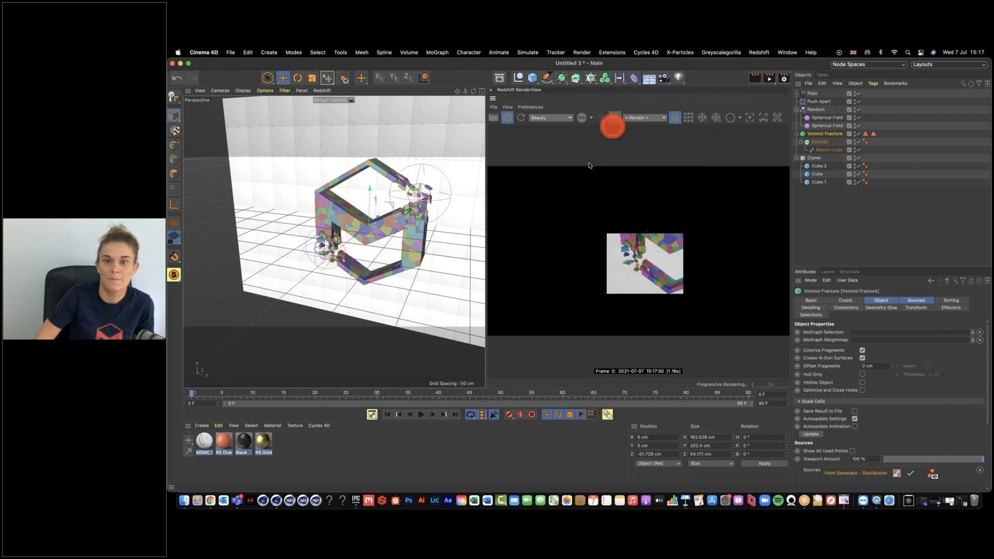
{"action": "left_click", "coordinate": [507, 119]}
{"action": "left_click", "coordinate": [521, 120]}
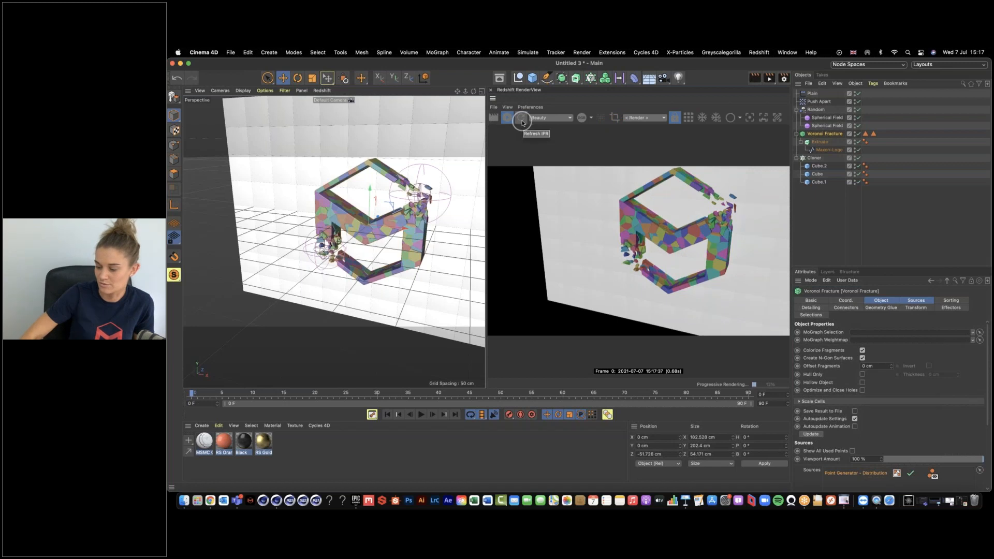
{"action": "left_click", "coordinate": [508, 118]}
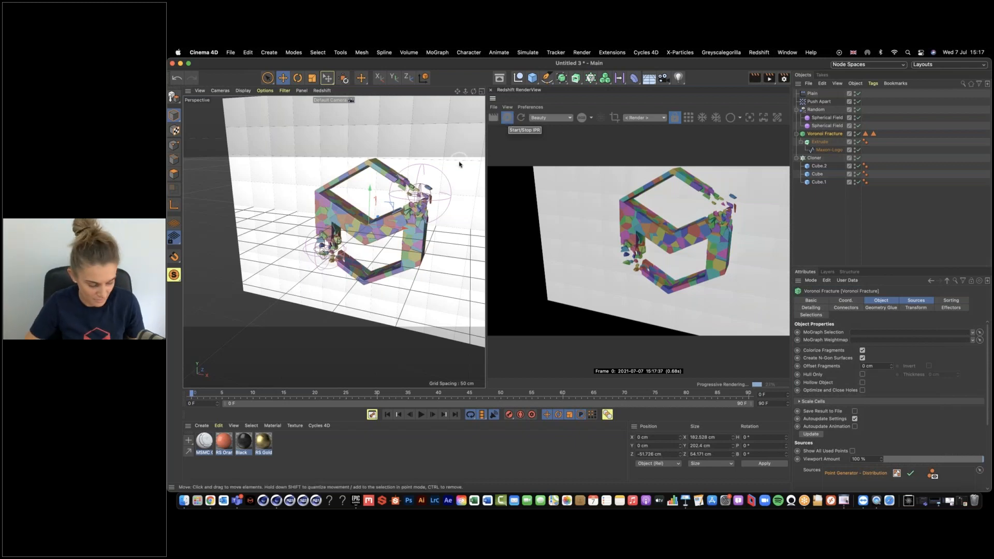
{"action": "left_click_drag", "start_coordinate": [413, 240], "coordinate": [387, 239], "text": "alt"}
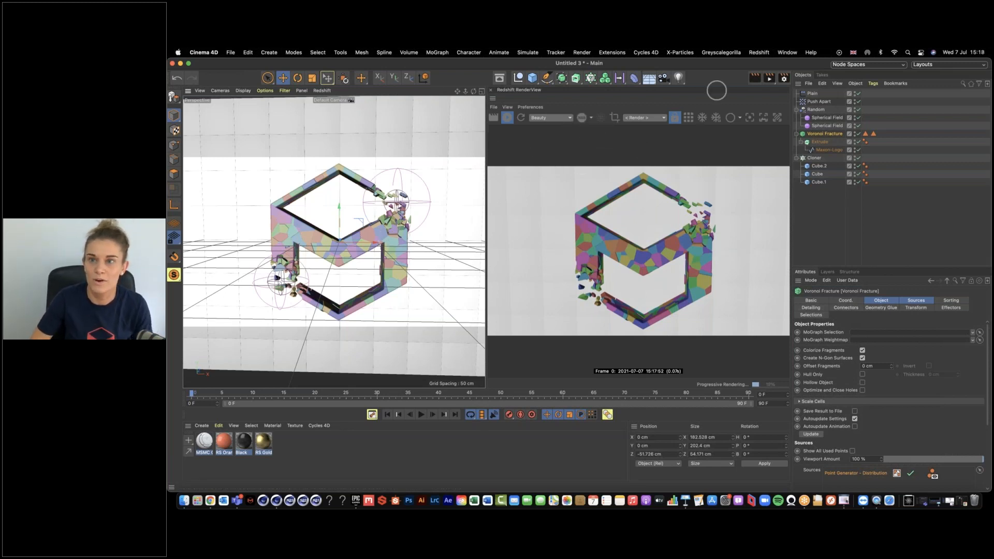
- Review the Redshift scene objects and the light types that can be added
{"action": "left_click", "coordinate": [759, 52]}
{"action": "left_click", "coordinate": [781, 74]}
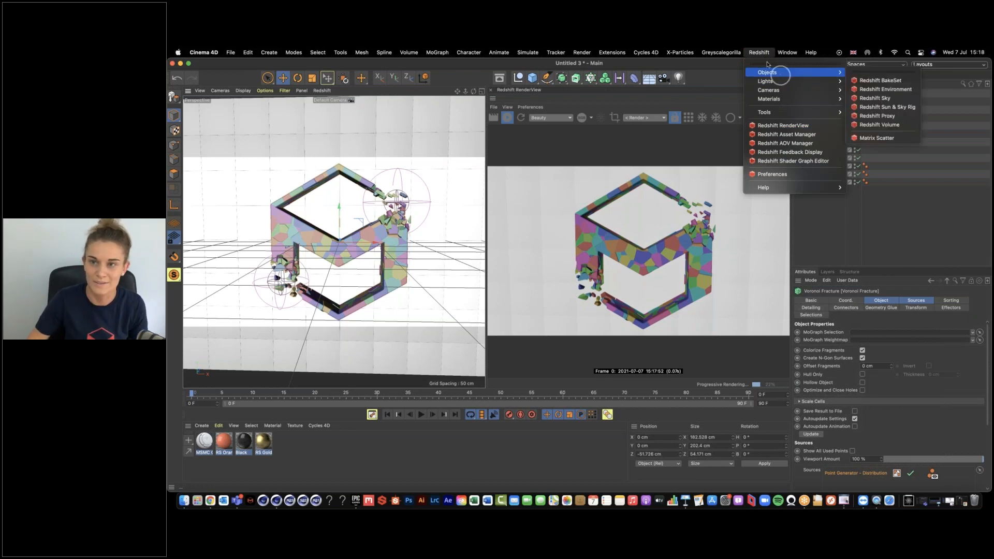
{"action": "left_click", "coordinate": [772, 73]}
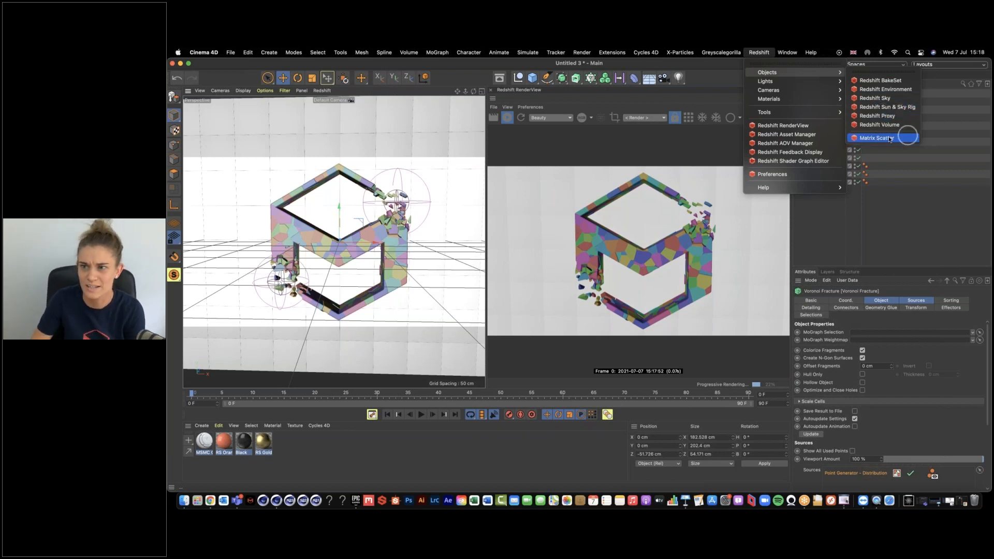
{"action": "mouse_move", "coordinate": [787, 83]}
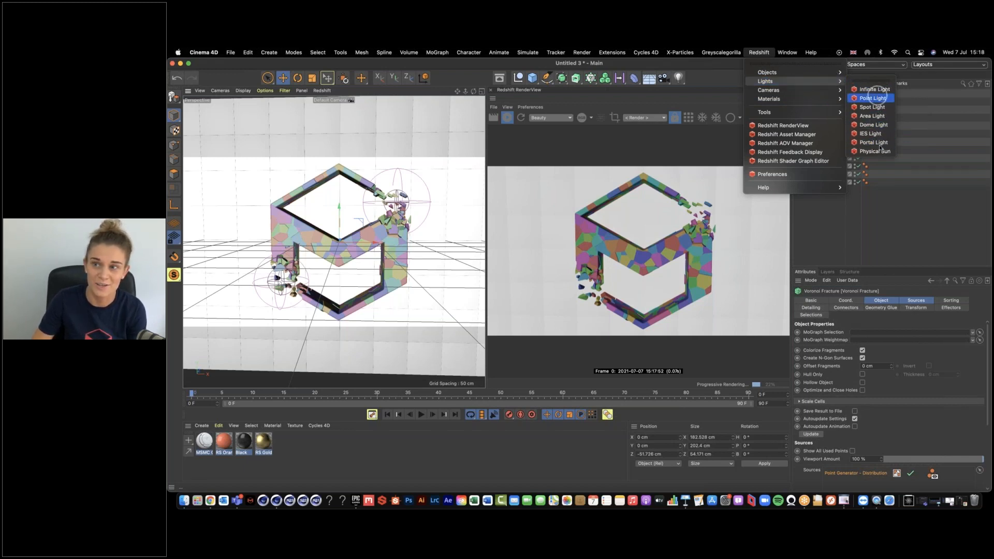
- Compare the floating palettes of Redshift lights and standard Cinema 4D lights, and close both
{"action": "left_click", "coordinate": [873, 86]}
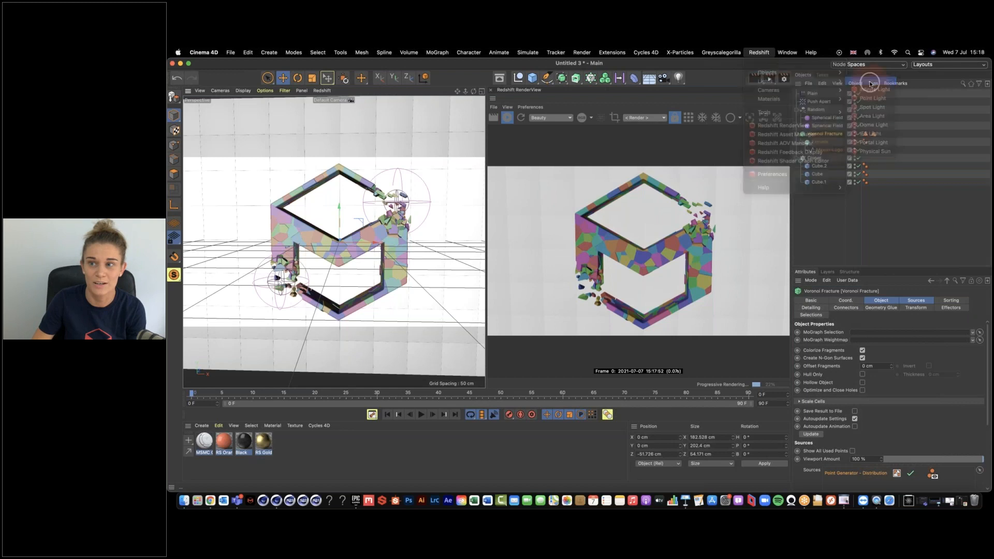
{"action": "left_click", "coordinate": [678, 78]}
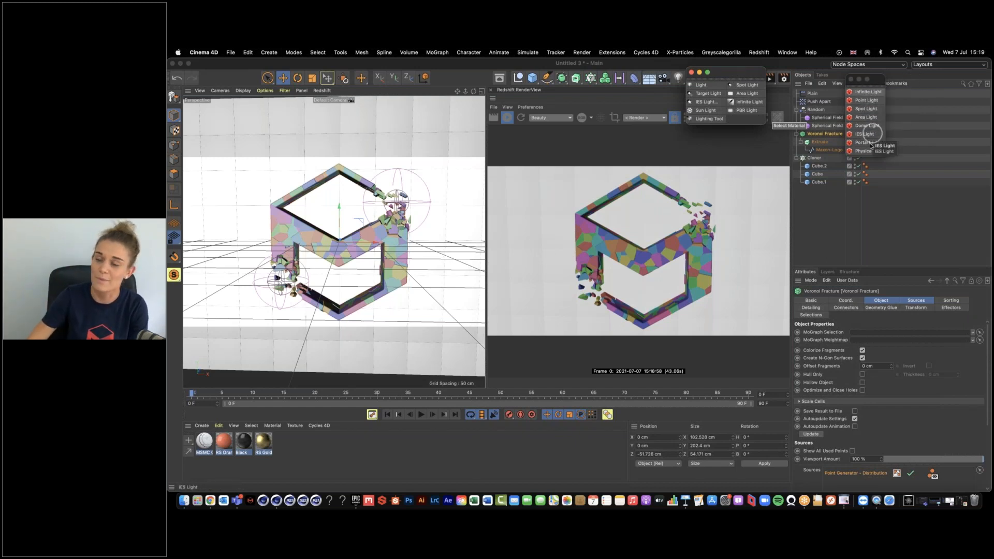
{"action": "left_click", "coordinate": [691, 72]}
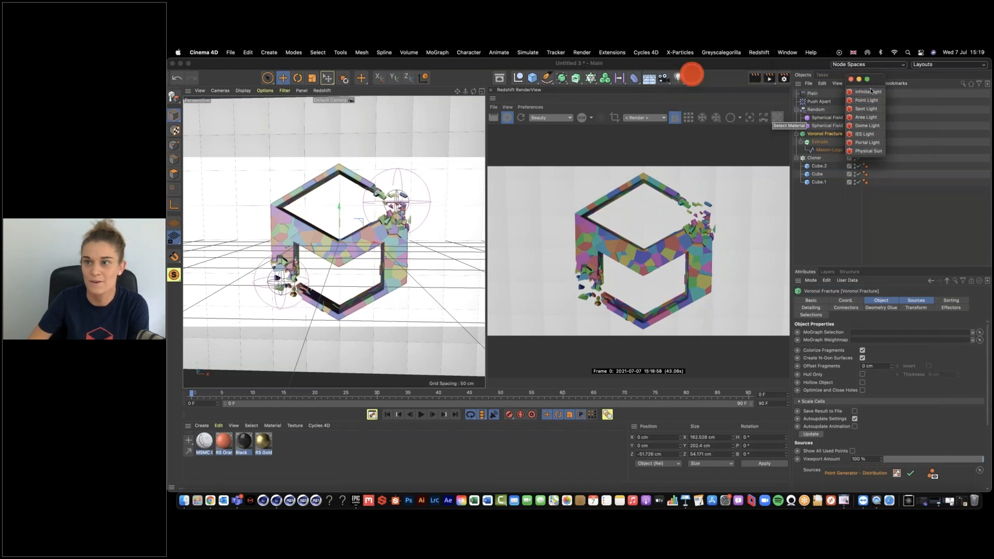
{"action": "left_click_drag", "start_coordinate": [851, 79], "coordinate": [747, 90]}
{"action": "left_click", "coordinate": [745, 91]}
- Add a Redshift Dome Light to the scene and preview the lit logo and wall from farther away
{"action": "left_click", "coordinate": [759, 52]}
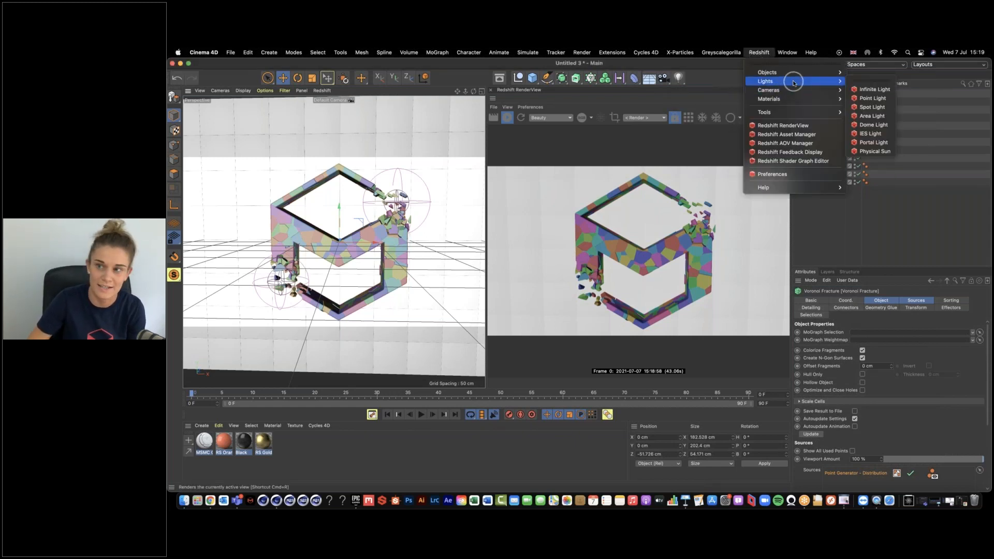
{"action": "left_click", "coordinate": [878, 125]}
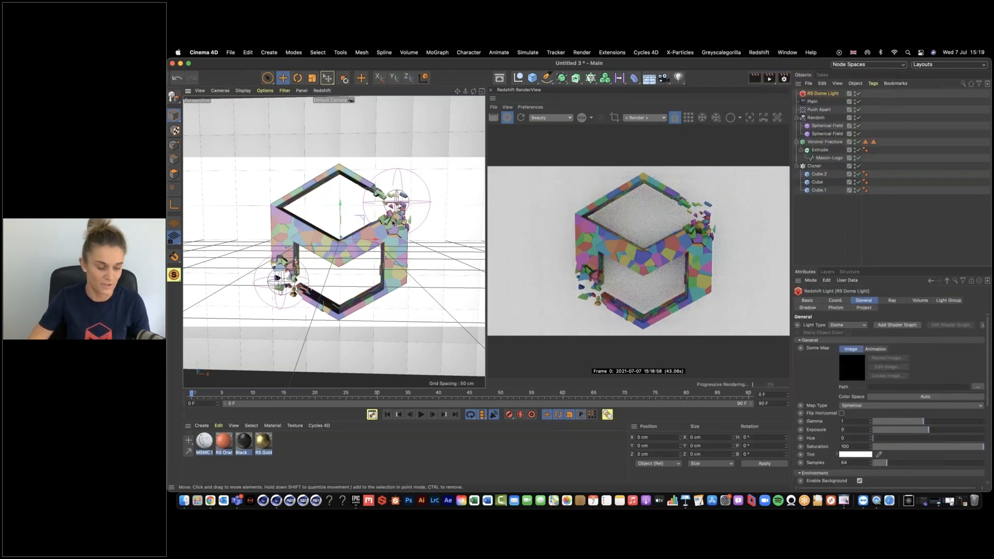
{"action": "left_click", "coordinate": [474, 232]}
{"action": "right_click_drag", "start_coordinate": [474, 232], "coordinate": [425, 224], "text": "alt"}
{"action": "middle_click_drag", "start_coordinate": [426, 224], "coordinate": [411, 246], "text": "alt"}
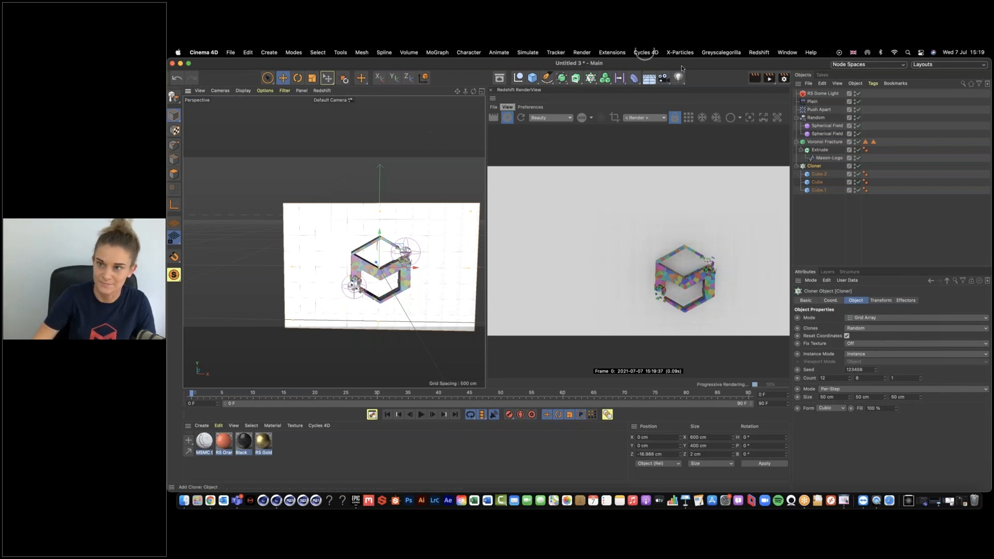
- Show the RS Dome Light's general settings in an enlarged attributes area and review the available light types
{"action": "left_click", "coordinate": [823, 94]}
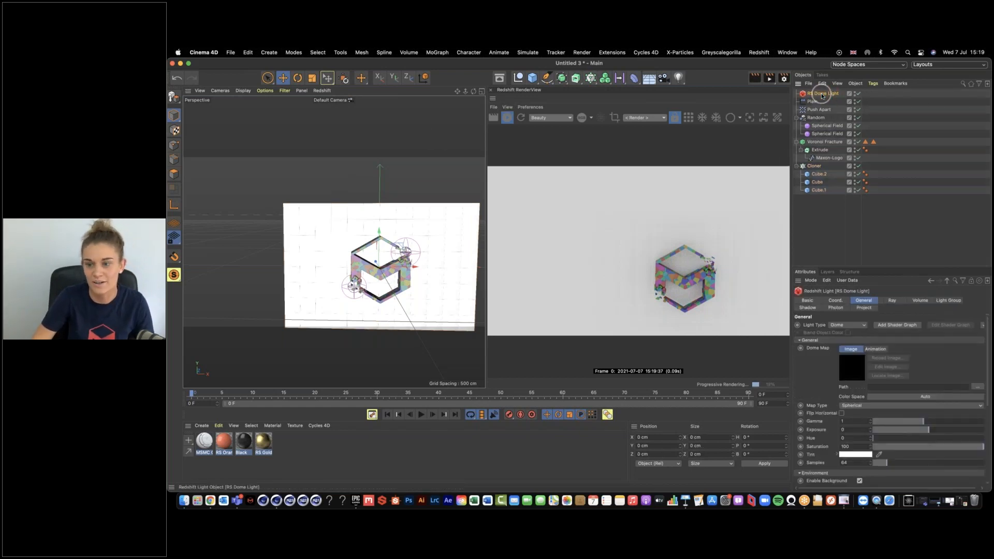
{"action": "left_click_drag", "start_coordinate": [874, 267], "coordinate": [873, 198]}
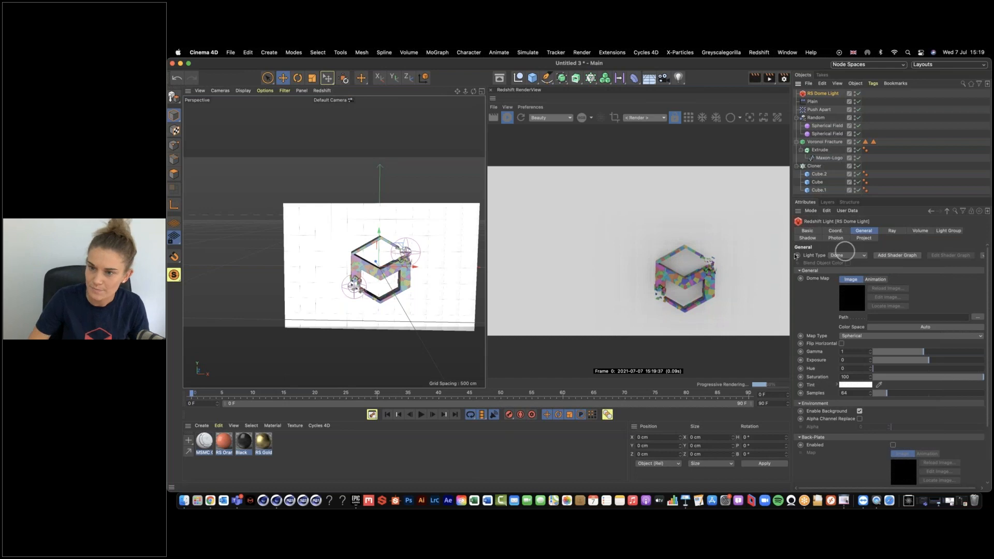
{"action": "left_click", "coordinate": [852, 257]}
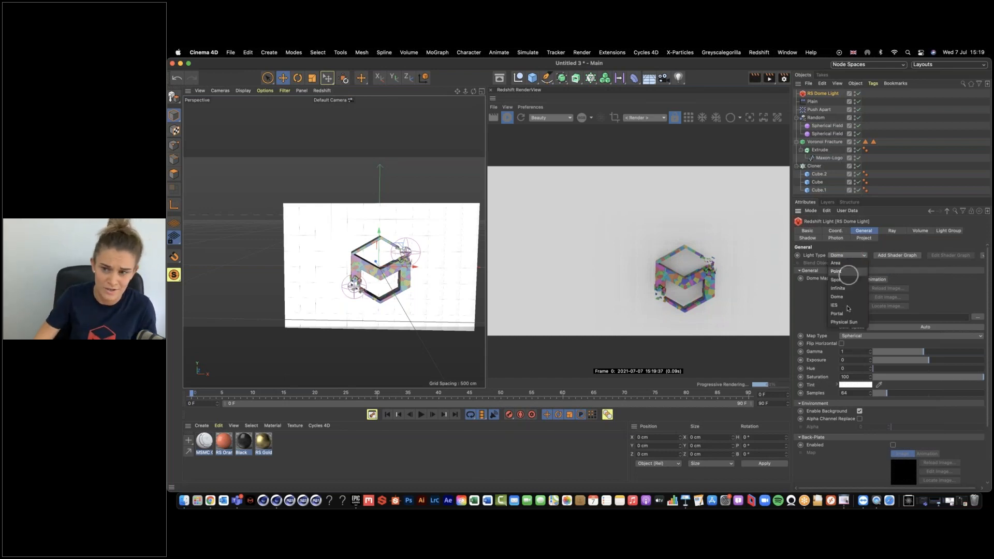
{"action": "left_click", "coordinate": [813, 300]}
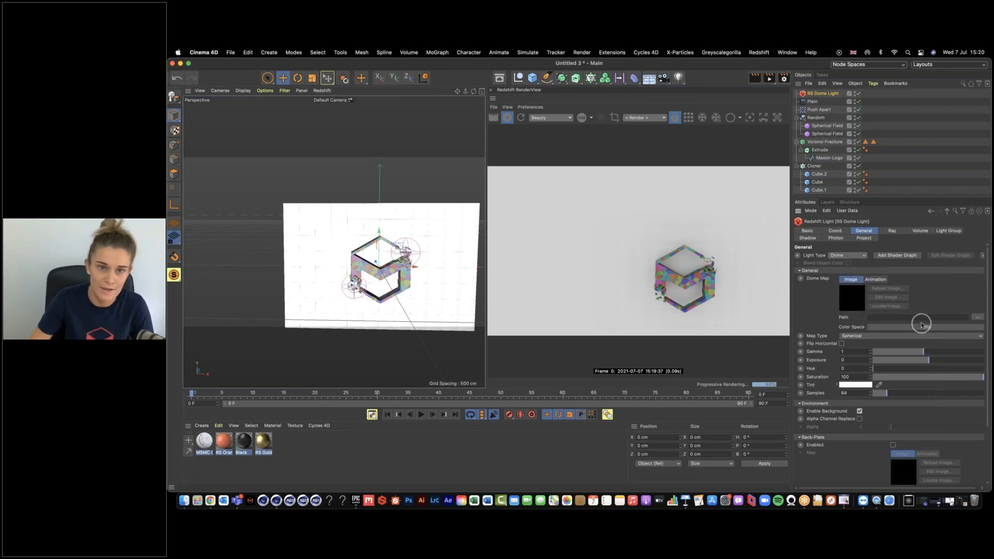
- Search the asset browser for HDR images and assign studio021.hdr as the RS Dome Light's dome map
{"action": "left_click", "coordinate": [498, 77]}
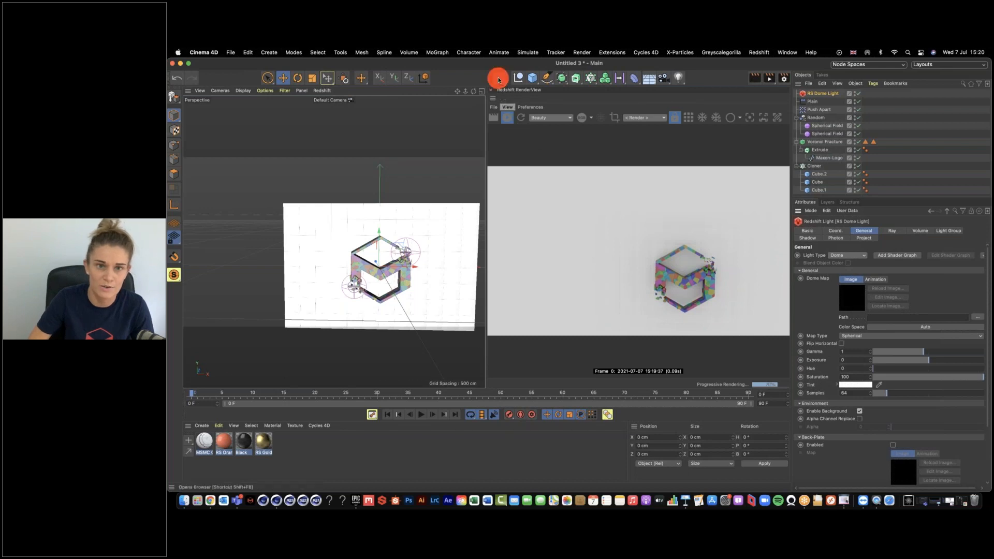
{"action": "left_click_drag", "start_coordinate": [559, 110], "coordinate": [496, 107]}
{"action": "type", "text": "HDR"}
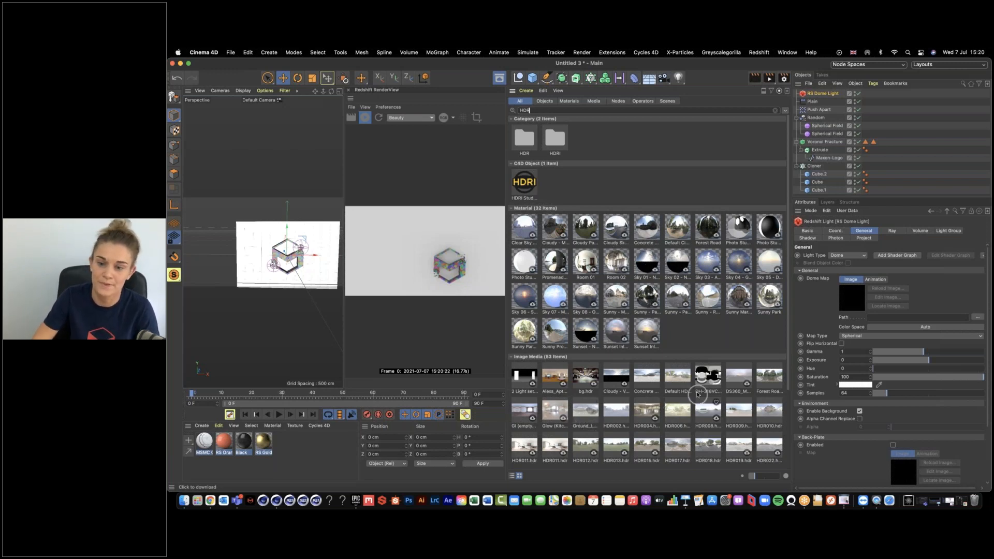
{"action": "scroll", "coordinate": [671, 421], "scroll_direction": "down", "scroll_amount": 5}
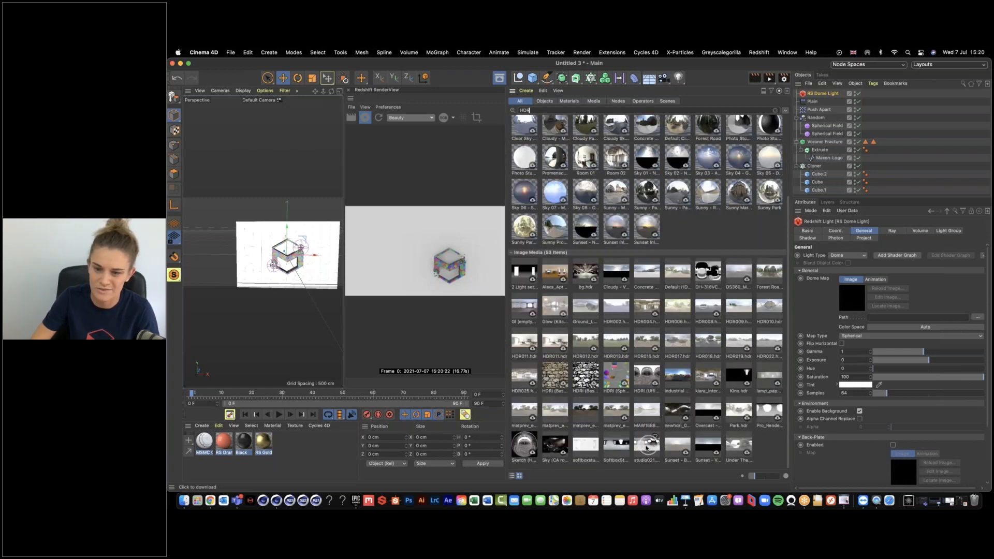
{"action": "left_click_drag", "start_coordinate": [648, 444], "coordinate": [892, 318]}
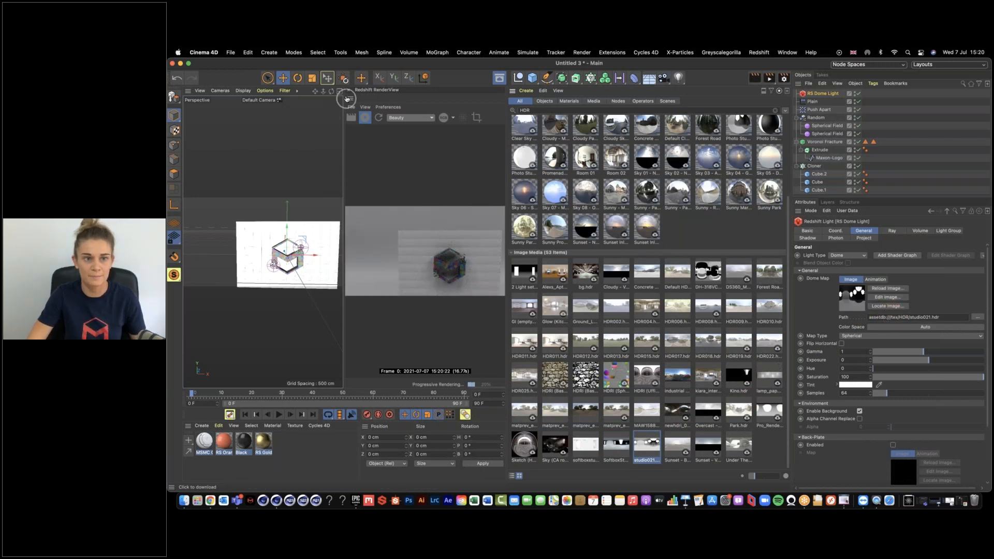
{"action": "left_click", "coordinate": [504, 79]}
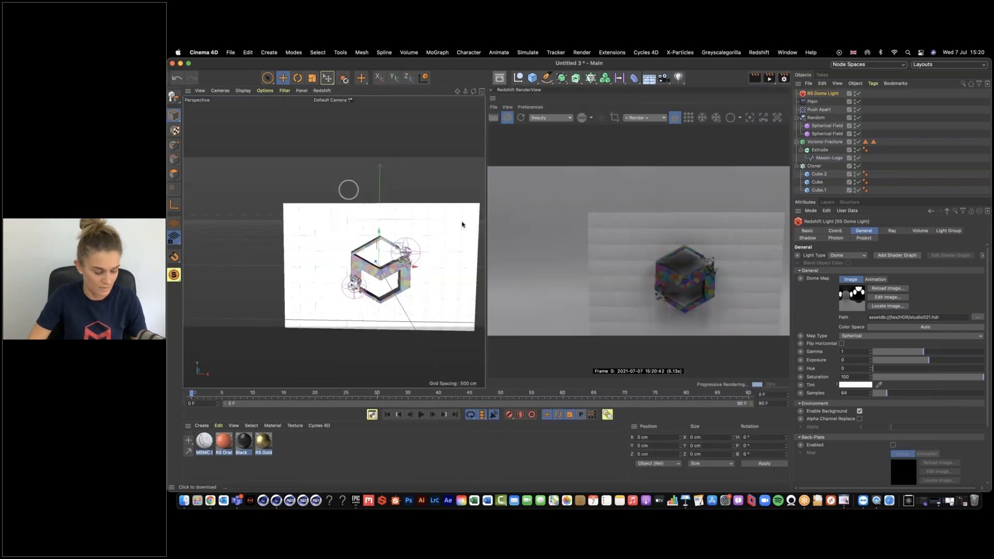
- Rotate the RS Dome Light around its heading axis to about -98.7° to reposition the HDR lighting on the logo
{"action": "left_click_drag", "start_coordinate": [428, 277], "coordinate": [377, 246]}
{"action": "scroll", "coordinate": [378, 247], "scroll_direction": "up", "scroll_amount": 8}
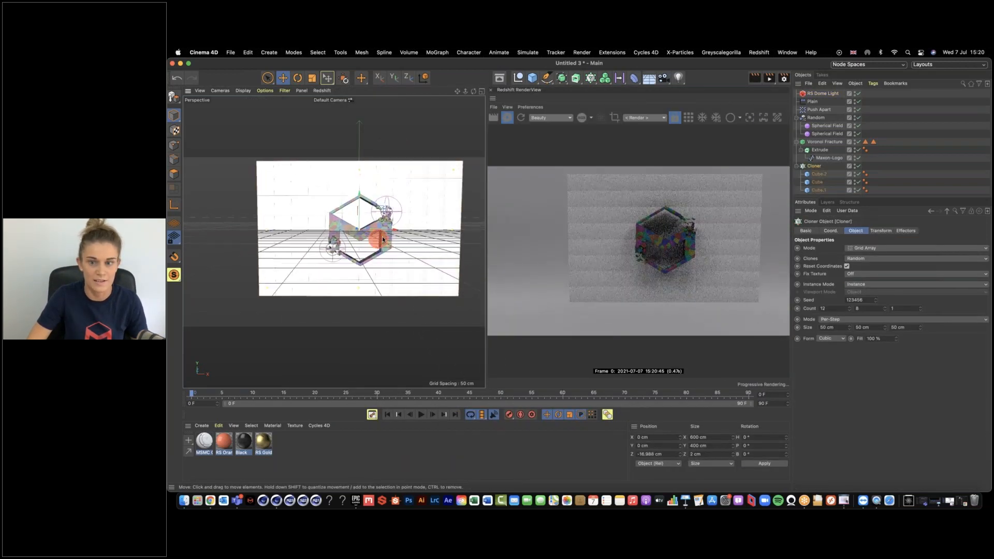
{"action": "scroll", "coordinate": [368, 241], "scroll_direction": "up", "scroll_amount": 4}
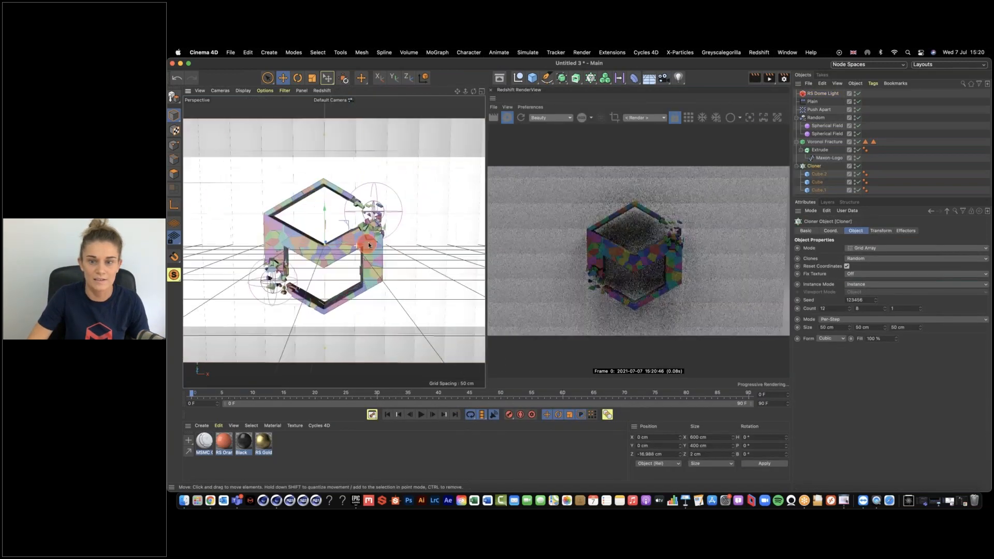
{"action": "middle_click_drag", "start_coordinate": [366, 254], "coordinate": [370, 253], "text": "alt"}
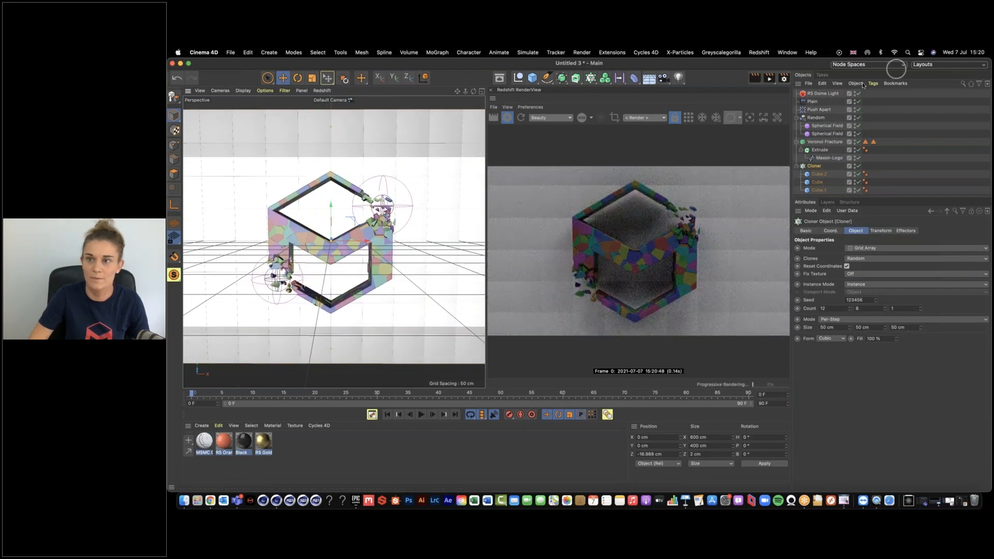
{"action": "left_click", "coordinate": [827, 94]}
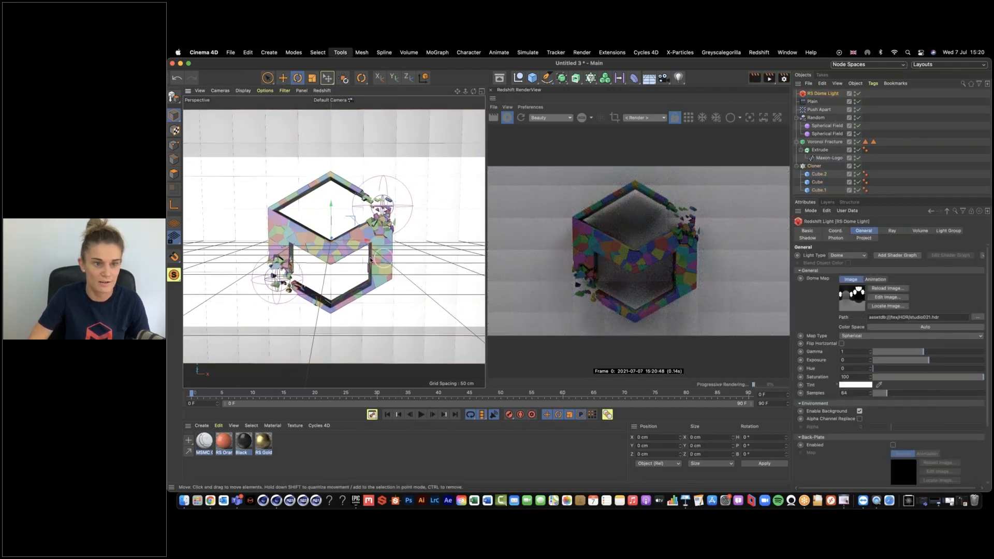
{"action": "key", "text": "r"}
{"action": "left_click_drag", "start_coordinate": [341, 243], "coordinate": [234, 243]}
{"action": "left_click_drag", "start_coordinate": [333, 244], "coordinate": [338, 242]}
- Set the color space of the RS Dome Light's dome map to sRGB
{"action": "left_click", "coordinate": [826, 97]}
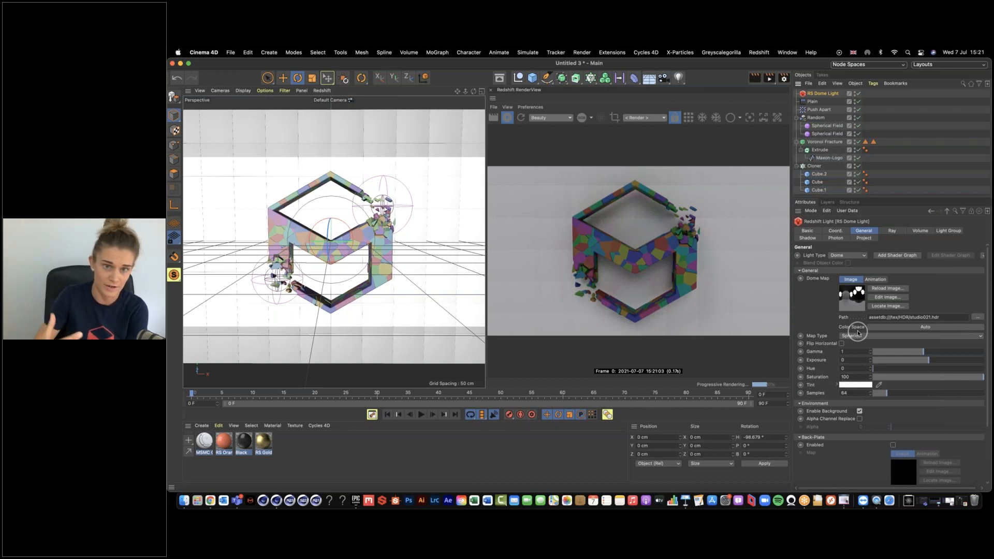
{"action": "left_click", "coordinate": [872, 328]}
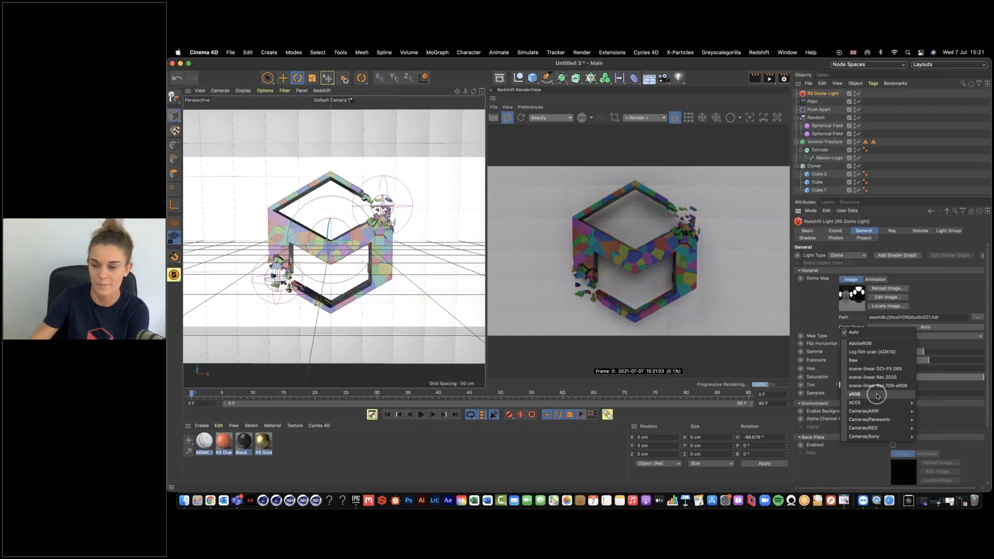
{"action": "left_click", "coordinate": [863, 395]}
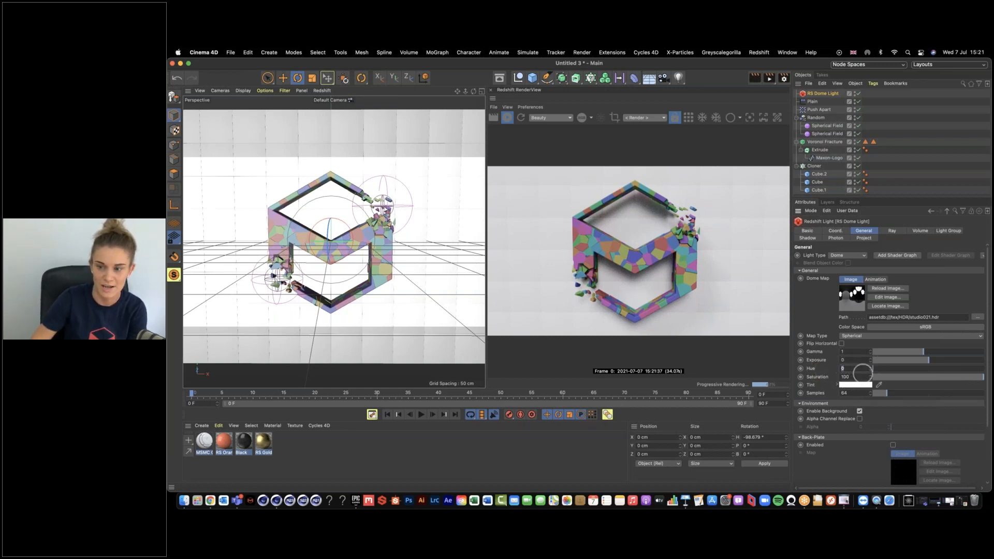
- Examine the dome light's tint, sample and background options, as well as its volume, ray, shadow and project settings
{"action": "left_click", "coordinate": [850, 386]}
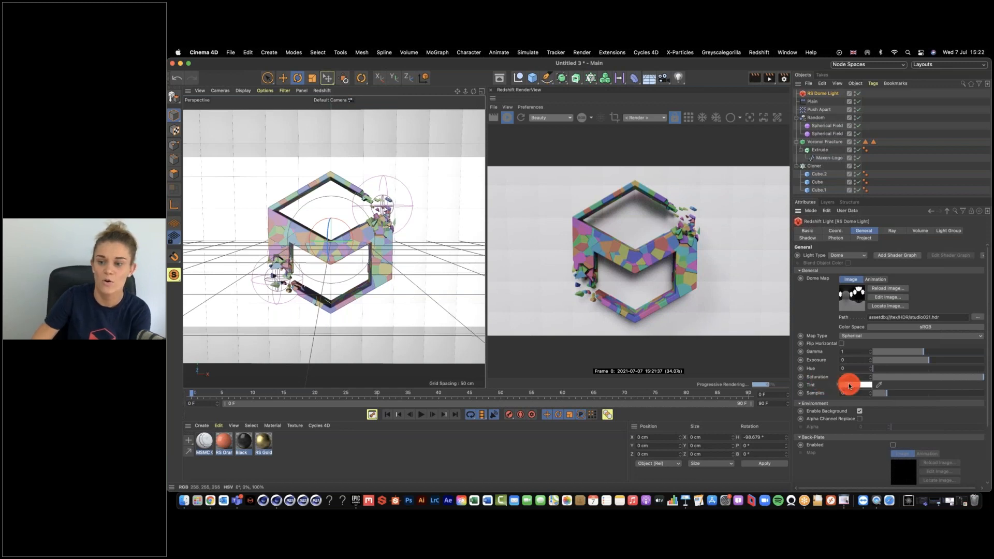
{"action": "left_click", "coordinate": [812, 384]}
{"action": "left_click", "coordinate": [839, 392]}
{"action": "left_click", "coordinate": [866, 414]}
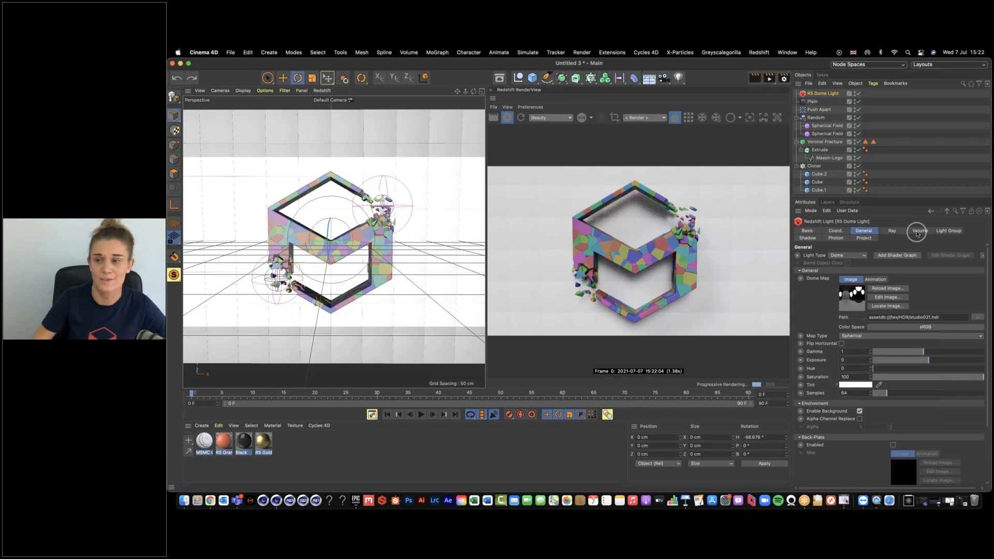
{"action": "left_click", "coordinate": [917, 231]}
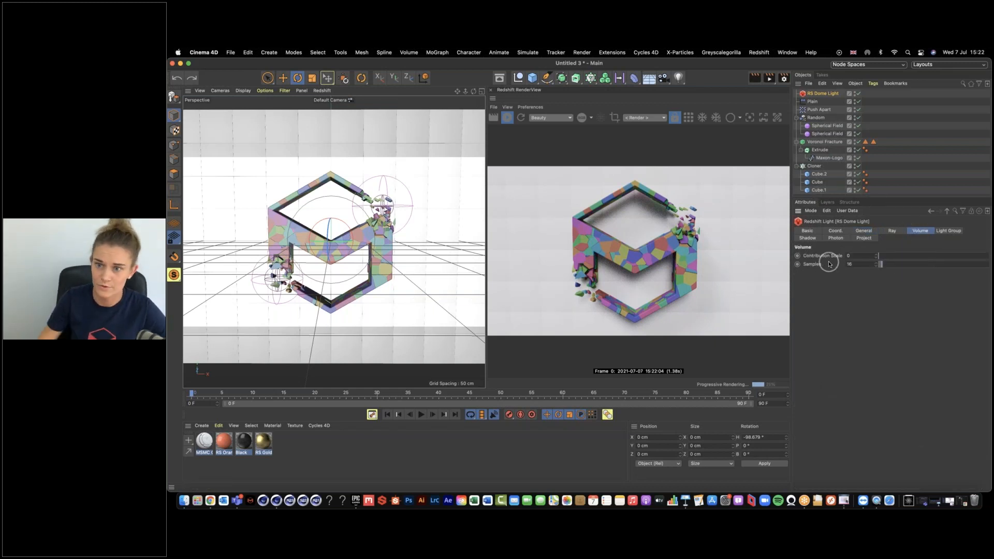
{"action": "left_click", "coordinate": [863, 257]}
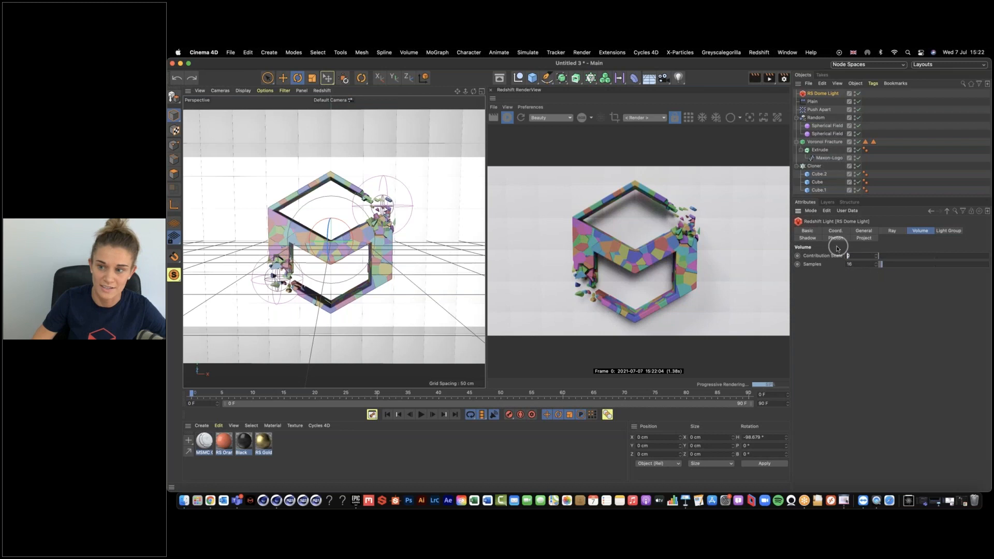
{"action": "left_click", "coordinate": [891, 231]}
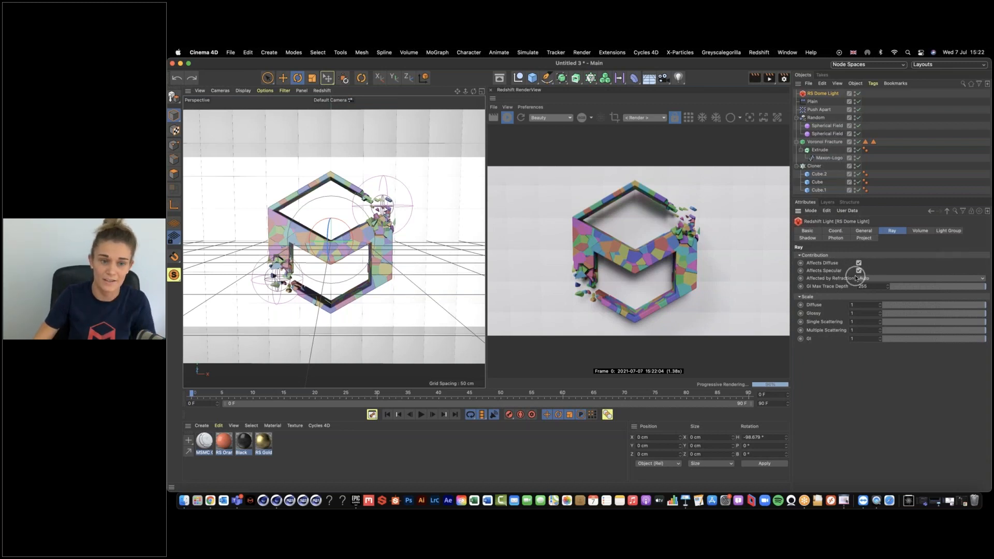
{"action": "left_click", "coordinate": [809, 238]}
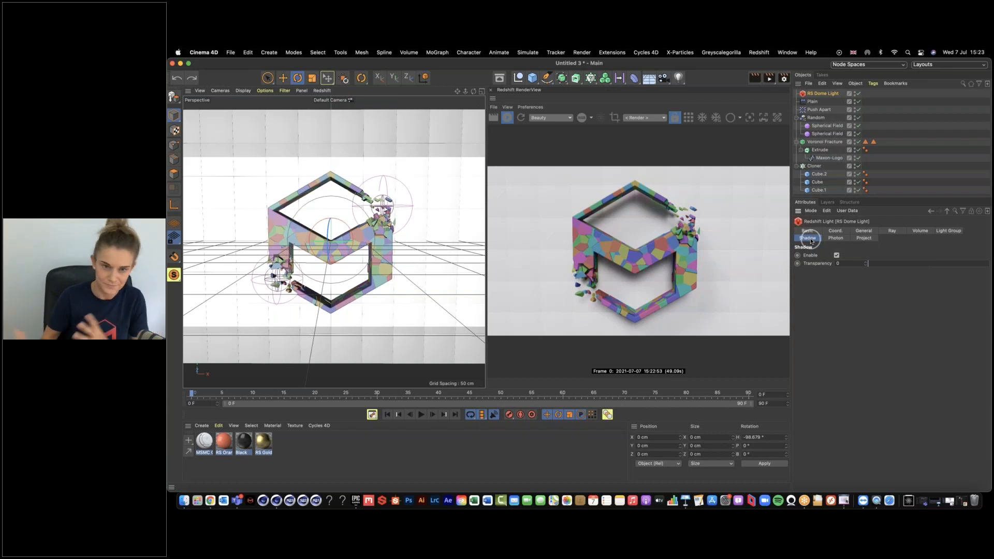
{"action": "left_click", "coordinate": [863, 273]}
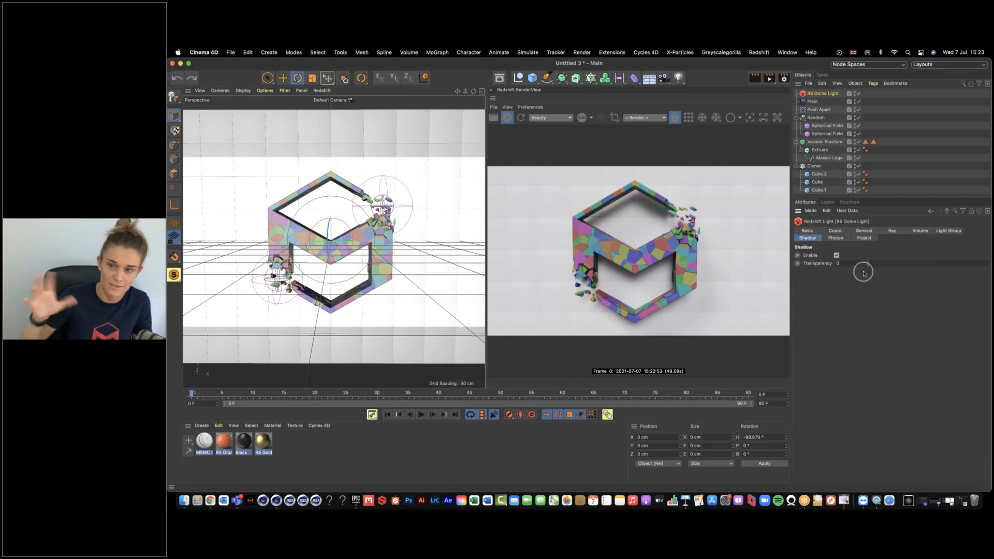
{"action": "left_click", "coordinate": [864, 238]}
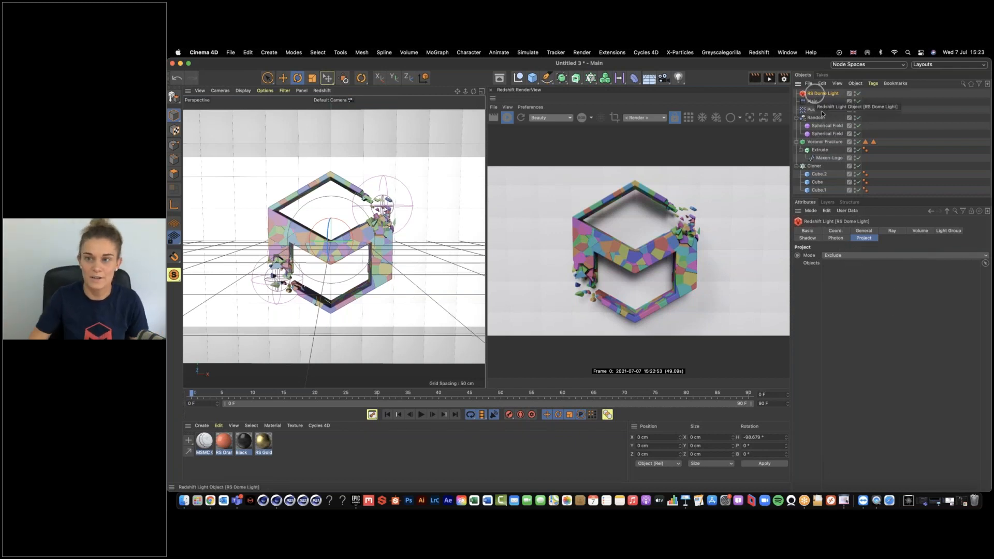
- Disable Colorize Fragments on the Voronoi Fracture object
{"action": "left_click", "coordinate": [825, 142]}
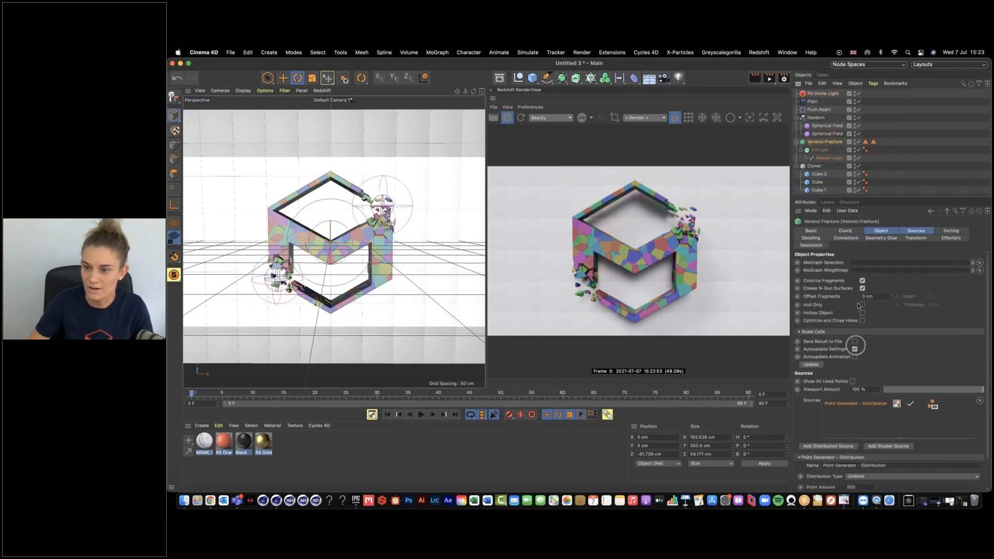
{"action": "left_click", "coordinate": [862, 281]}
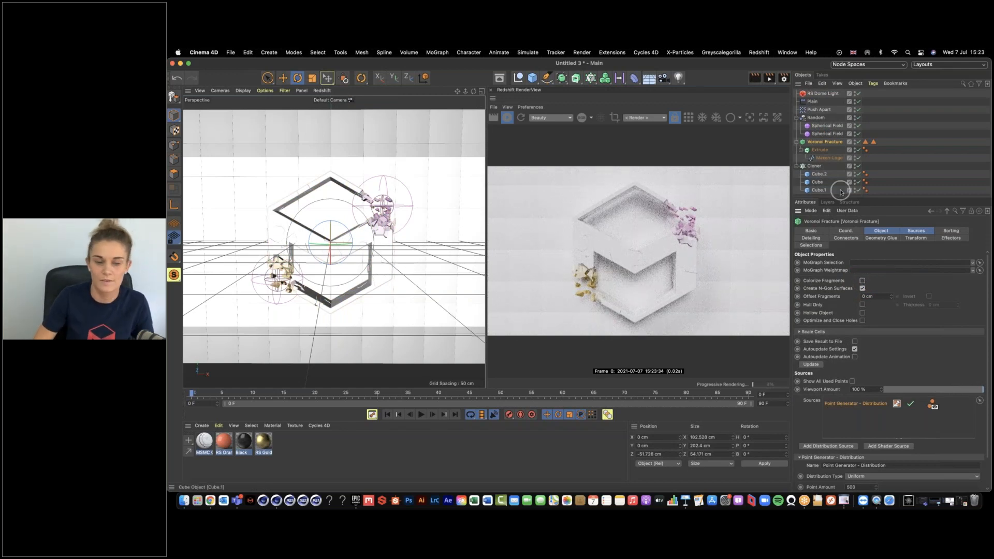
{"action": "key", "text": "XF86AudioRaiseVolume"}
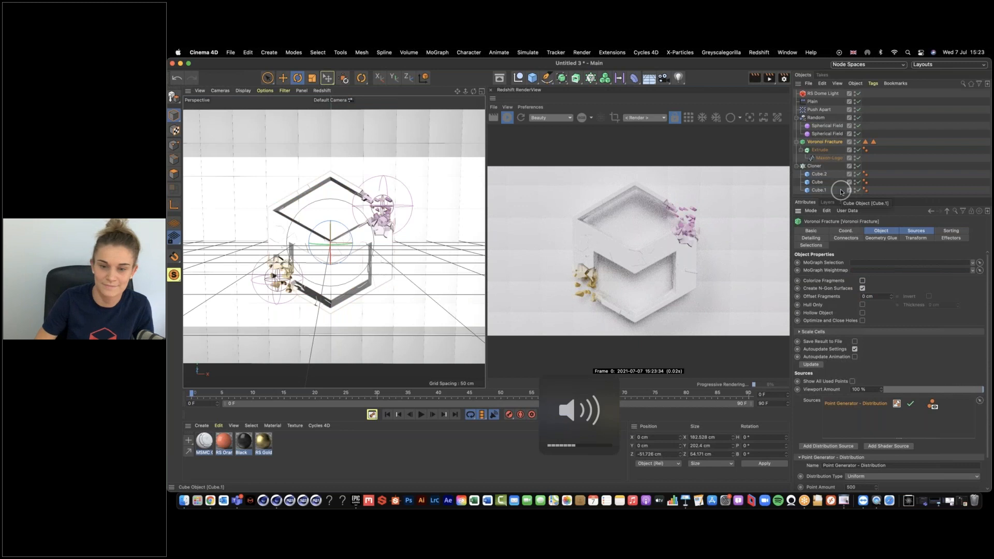
- Restart the live render and show the Redshift RenderView's display settings
{"action": "left_click", "coordinate": [507, 119]}
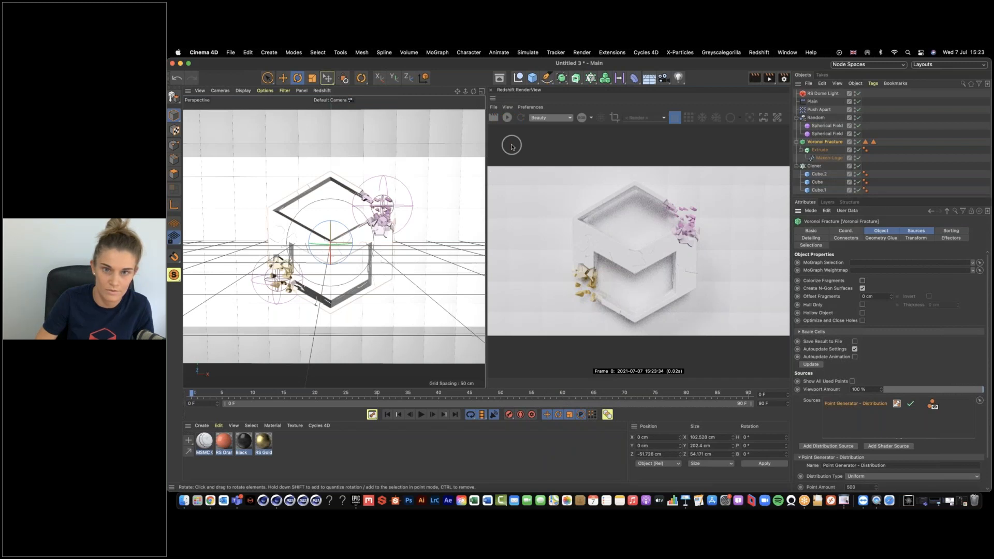
{"action": "left_click", "coordinate": [509, 119]}
{"action": "left_click", "coordinate": [528, 107]}
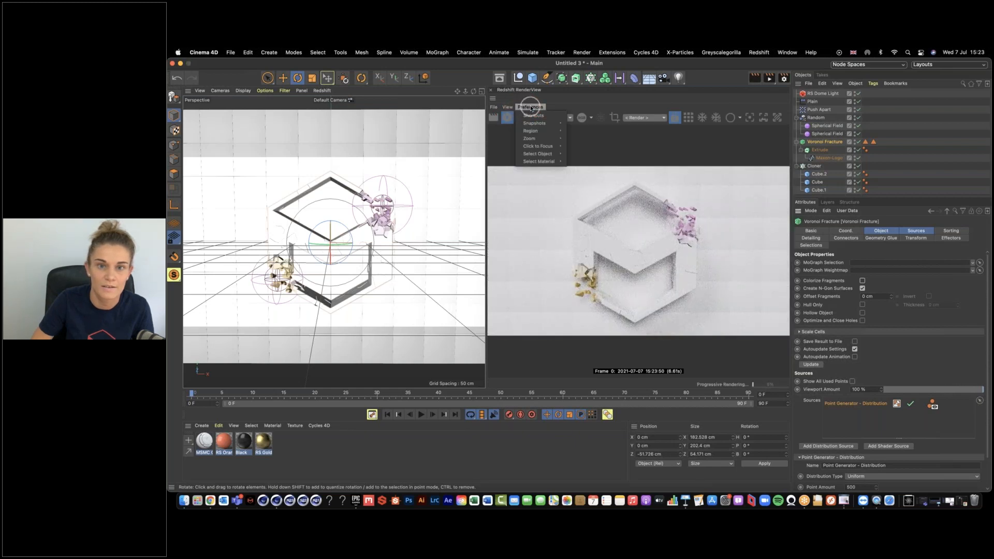
{"action": "left_click", "coordinate": [509, 107]}
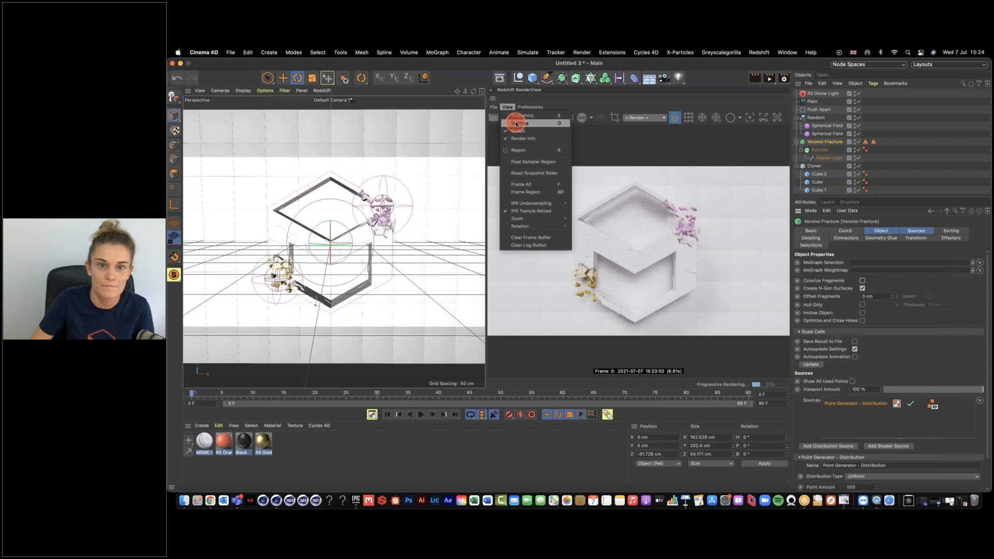
{"action": "left_click", "coordinate": [514, 124]}
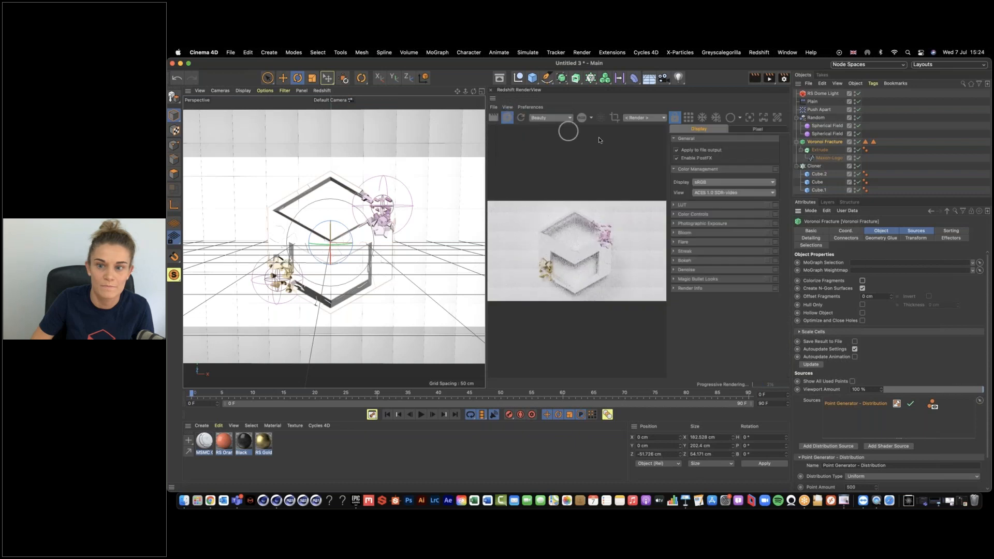
{"action": "left_click", "coordinate": [507, 108]}
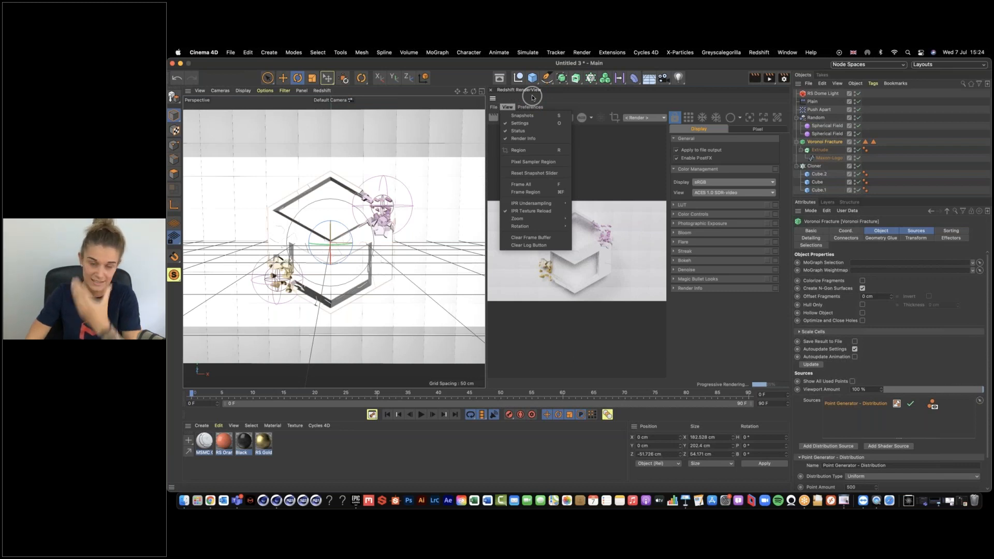
{"action": "left_click", "coordinate": [322, 91]}
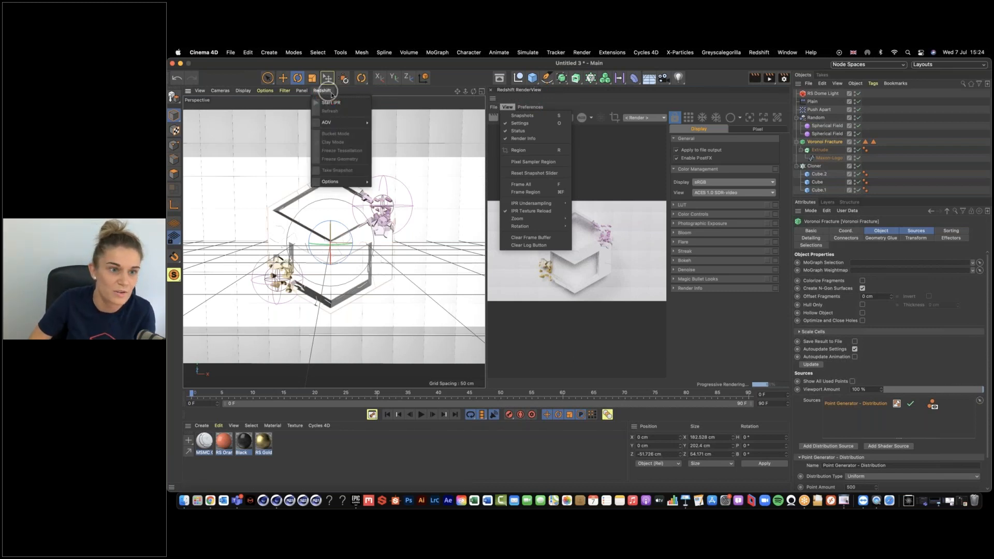
{"action": "mouse_move", "coordinate": [358, 183]}
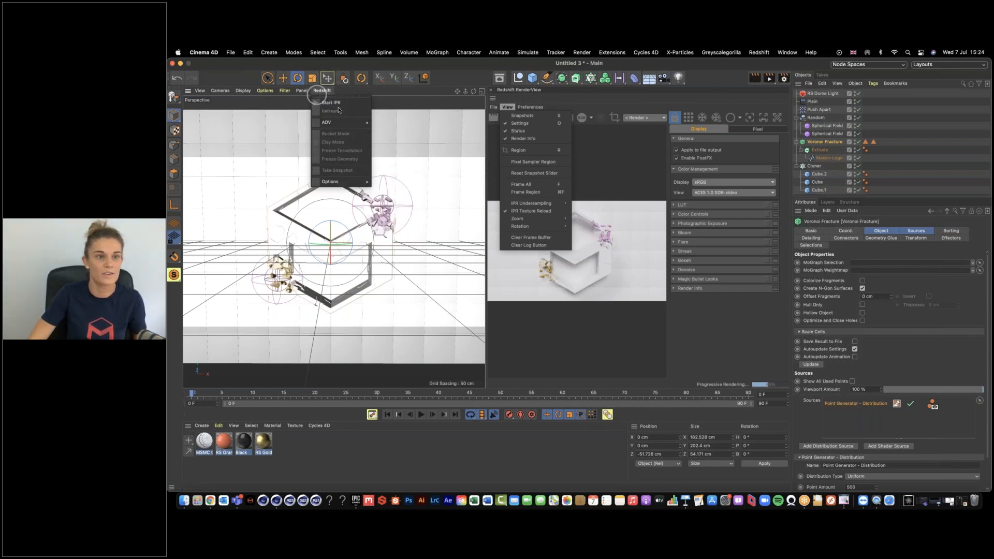
{"action": "left_click", "coordinate": [346, 183]}
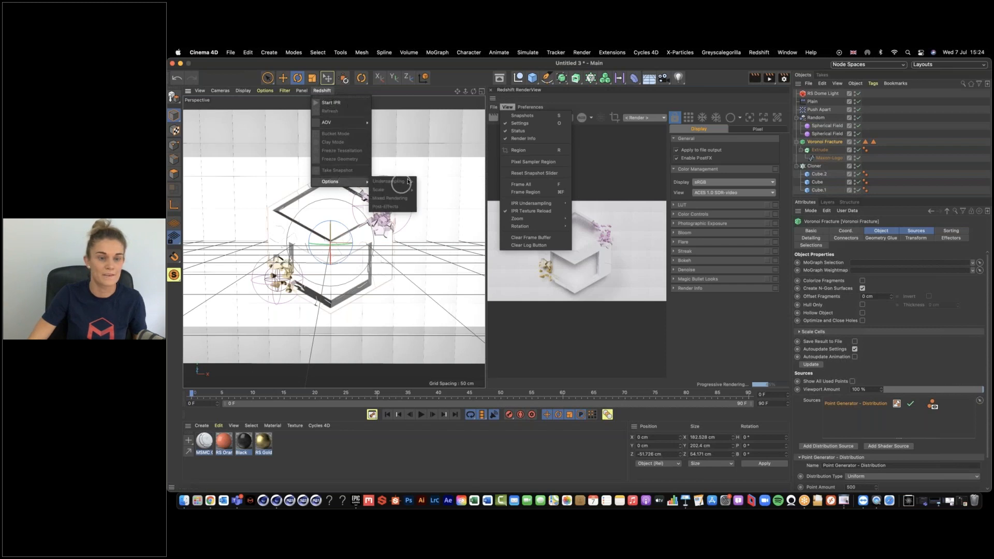
- Stop the RenderView's live render and start the Redshift IPR in the perspective viewport with an undersampling of 3
{"action": "left_click", "coordinate": [505, 116]}
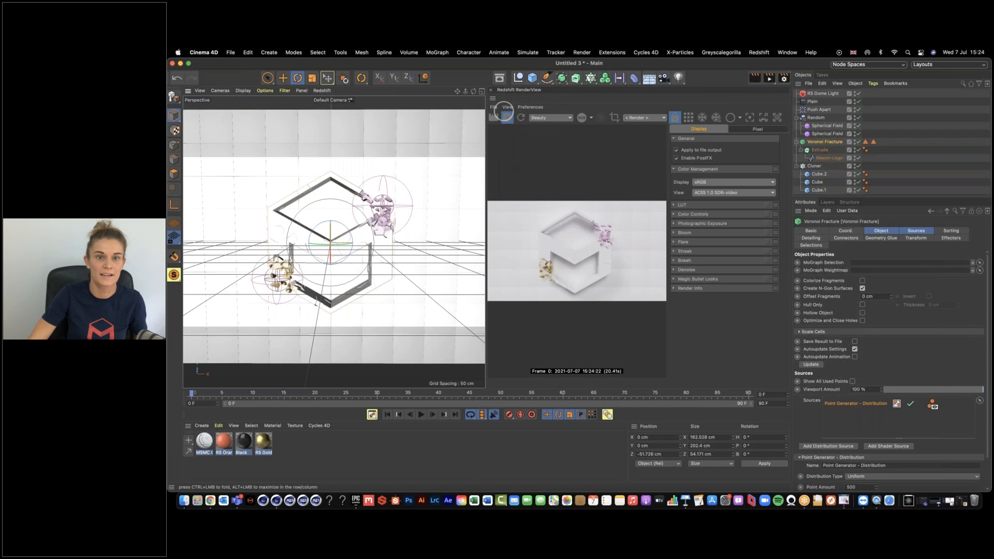
{"action": "left_click", "coordinate": [506, 118]}
{"action": "left_click", "coordinate": [321, 91]}
{"action": "left_click", "coordinate": [328, 99]}
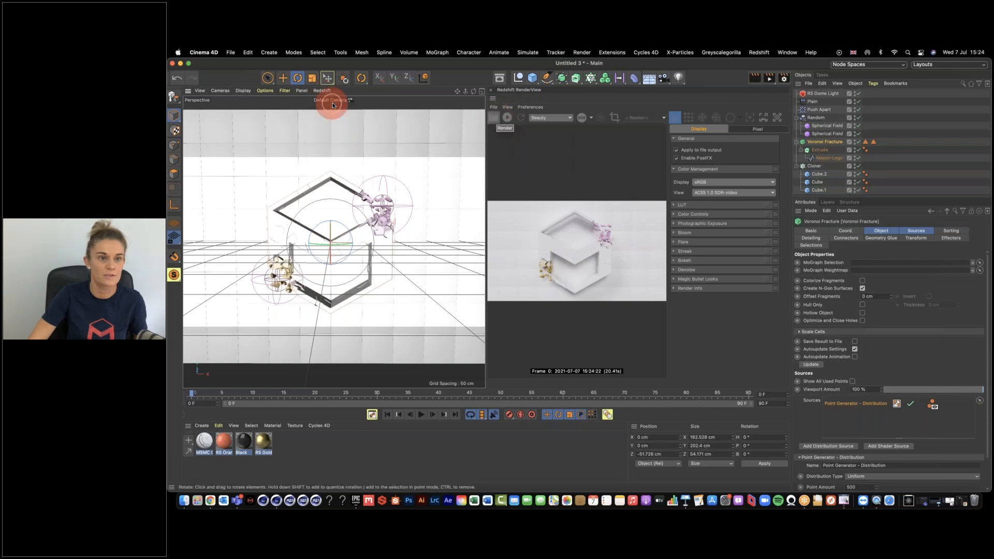
{"action": "left_click", "coordinate": [323, 91]}
{"action": "mouse_move", "coordinate": [405, 181]}
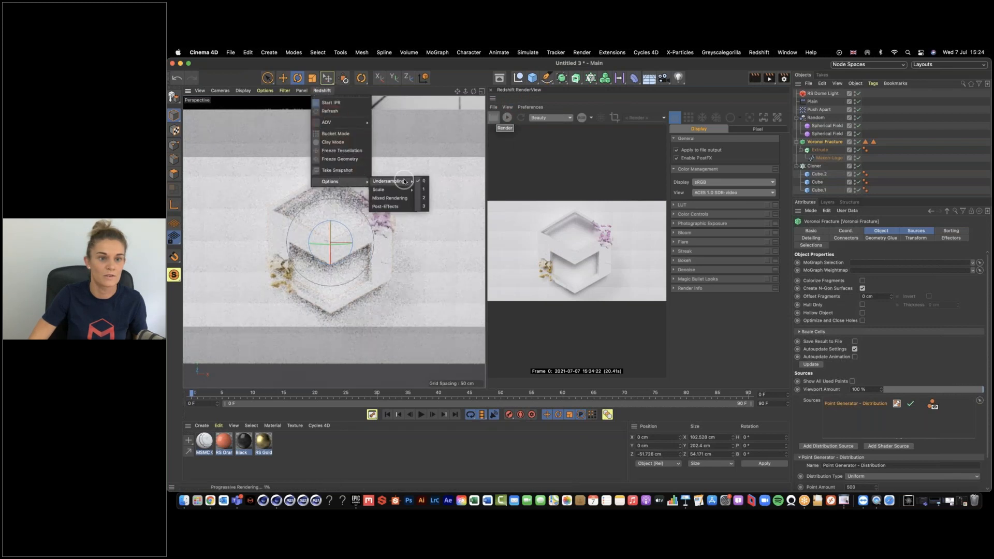
{"action": "left_click", "coordinate": [425, 206]}
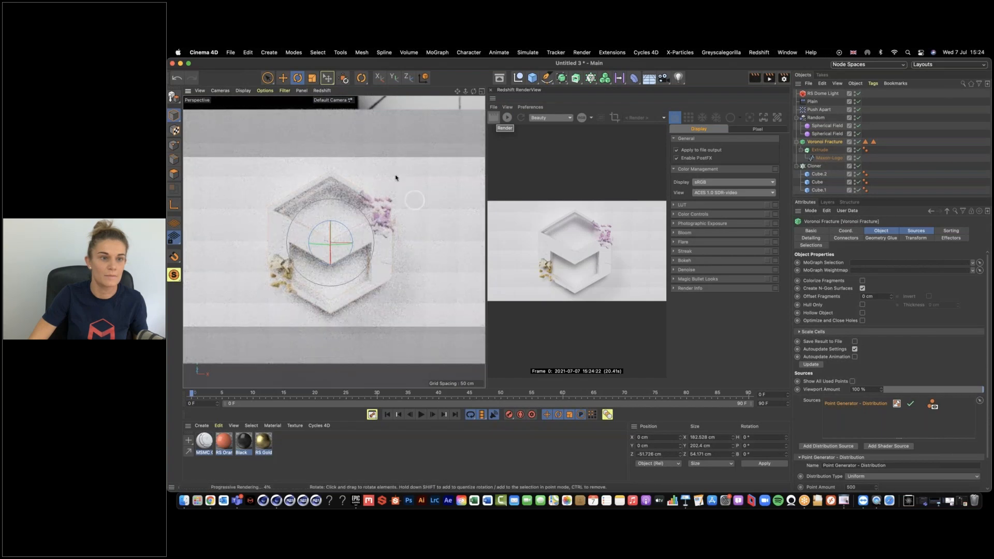
- Set the viewport IPR's undersampling back to 0 and stop the viewport render
{"action": "left_click", "coordinate": [322, 91]}
{"action": "mouse_move", "coordinate": [399, 182]}
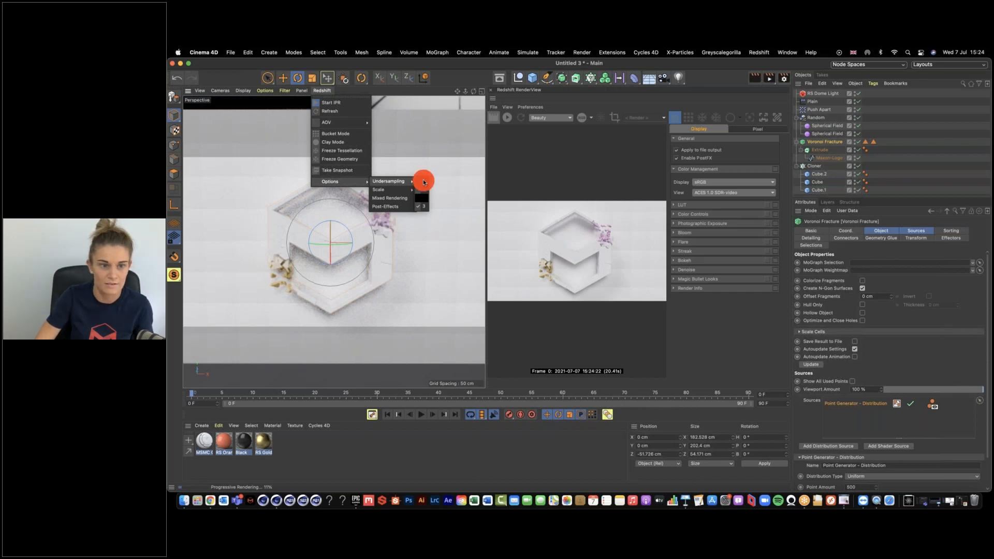
{"action": "left_click", "coordinate": [424, 180]}
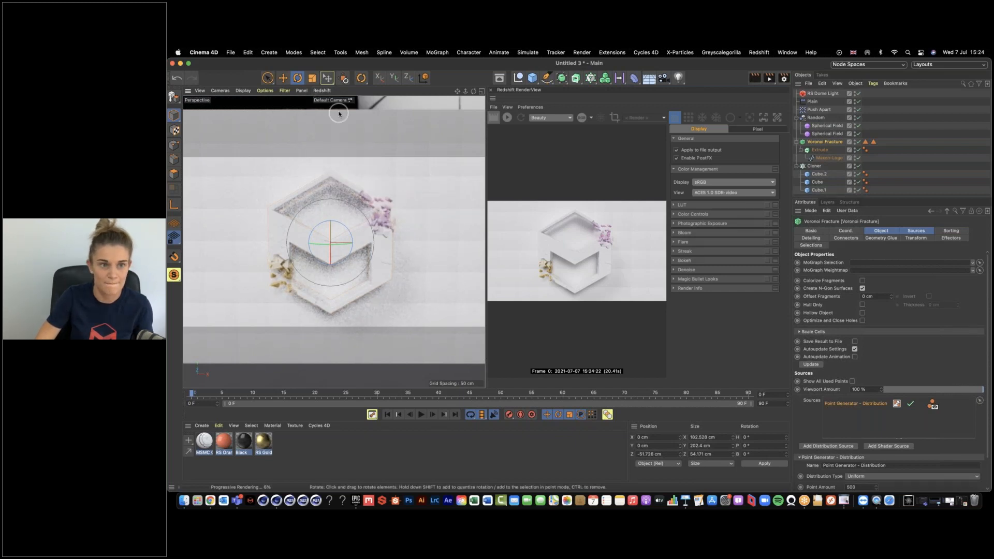
{"action": "left_click", "coordinate": [324, 91]}
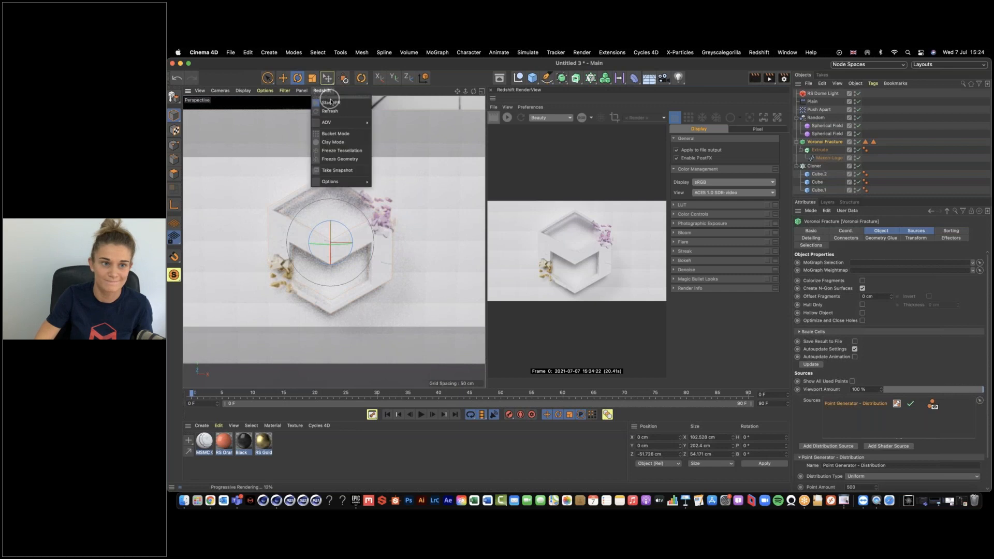
{"action": "left_click", "coordinate": [331, 102]}
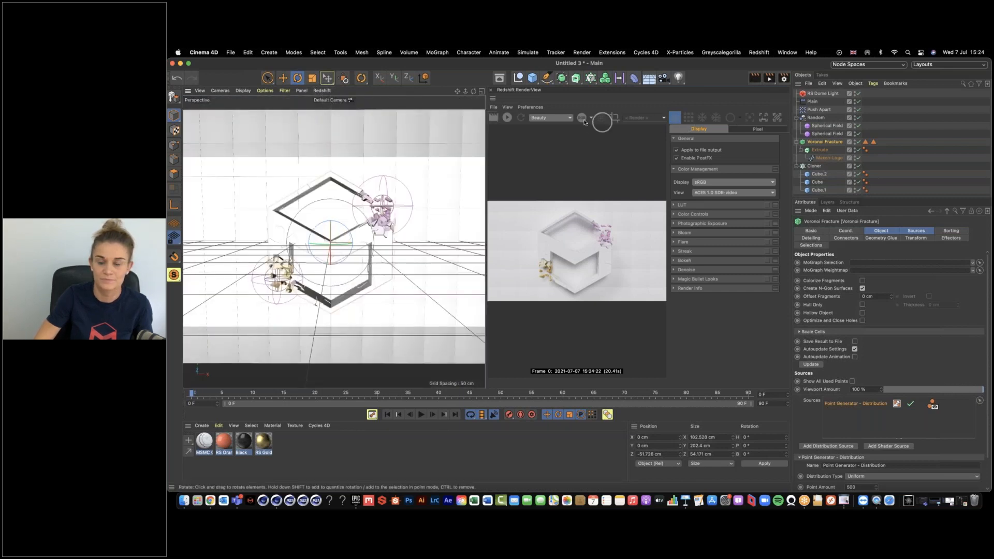
{"action": "left_click", "coordinate": [493, 108]}
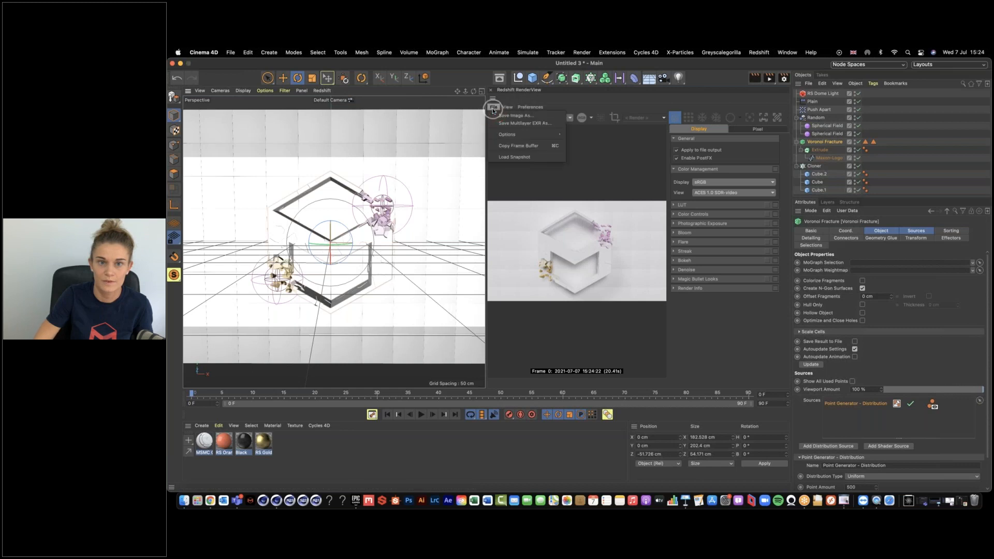
{"action": "mouse_move", "coordinate": [523, 134]}
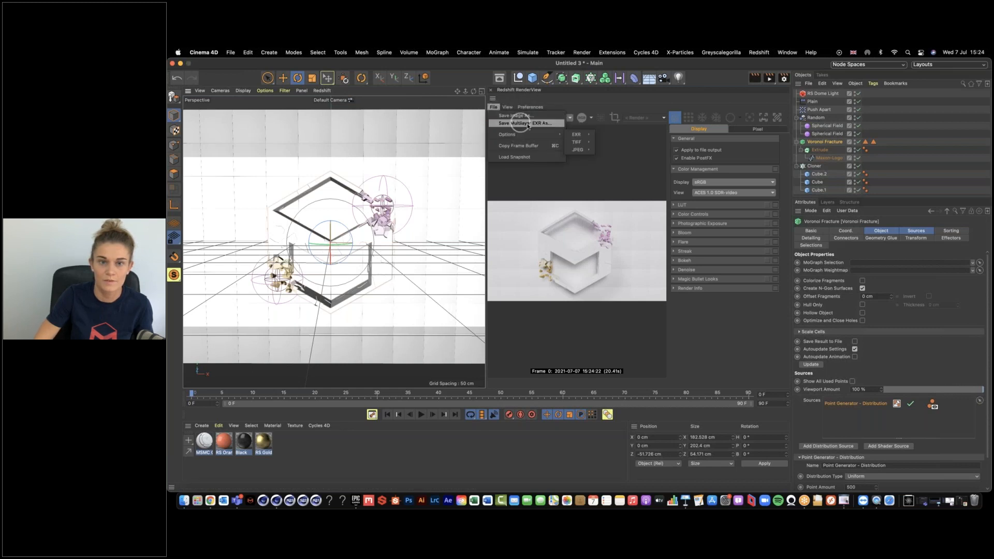
{"action": "left_click", "coordinate": [507, 107]}
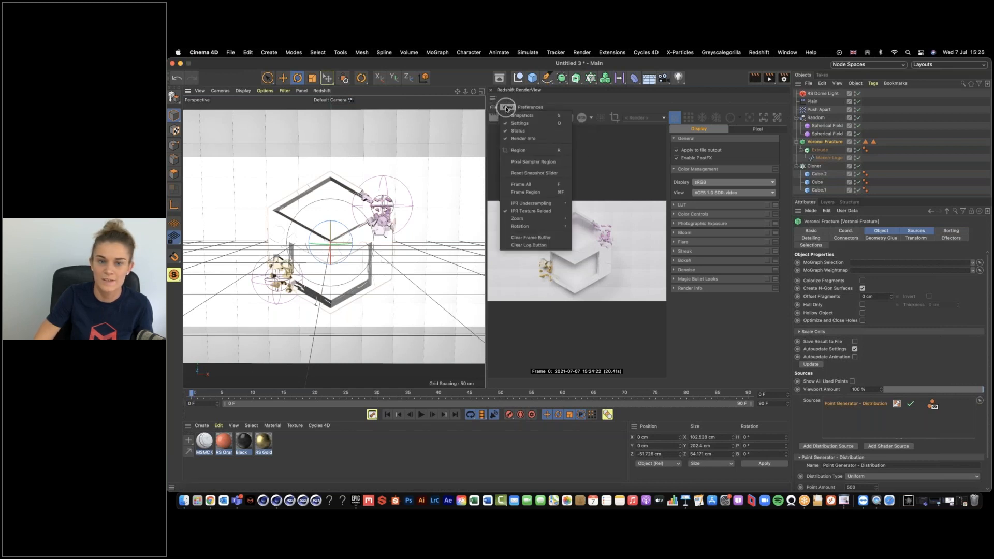
{"action": "left_click", "coordinate": [547, 220]}
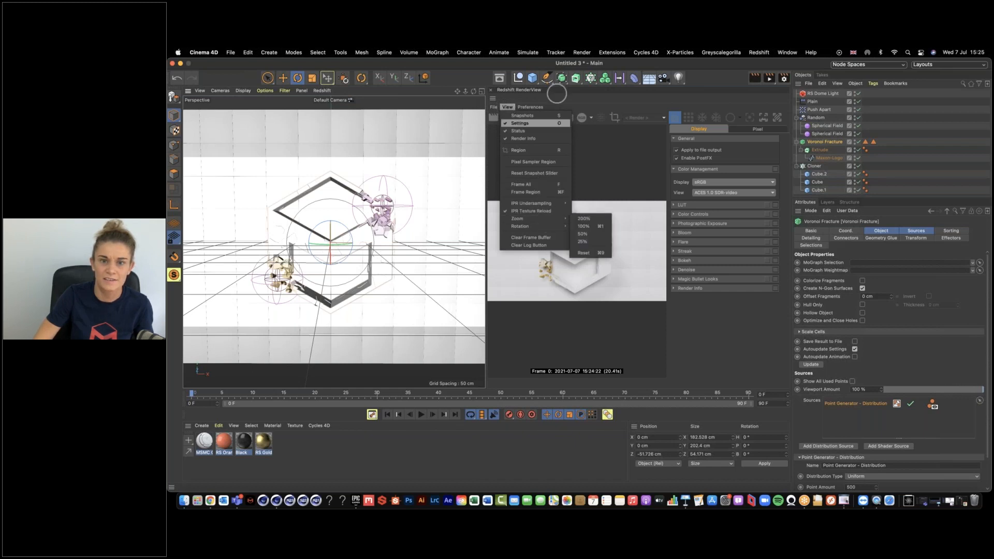
- Examine Redshift's global illumination options in the Advanced render settings, including the Brute Force rays, and close the settings
{"action": "left_click", "coordinate": [784, 78]}
{"action": "left_click", "coordinate": [705, 105]}
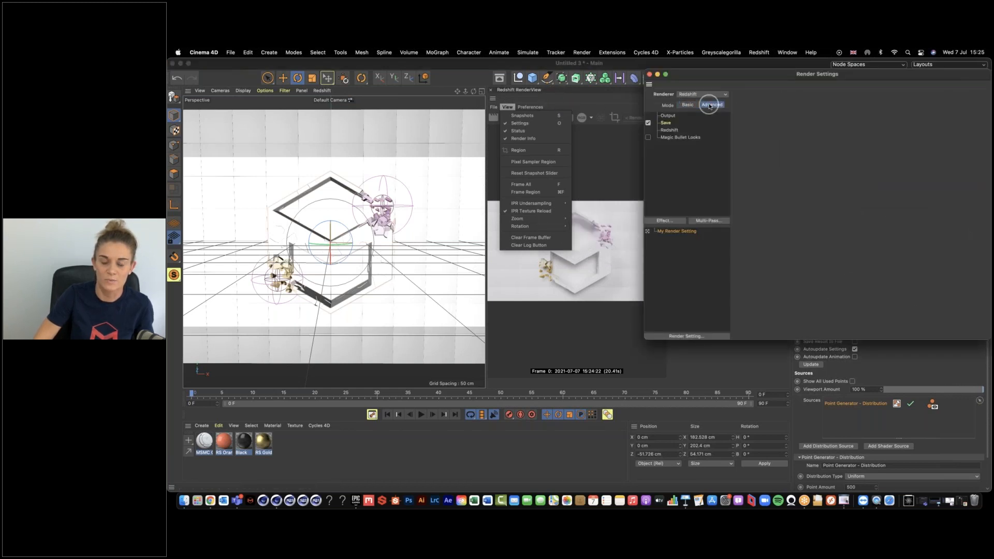
{"action": "left_click", "coordinate": [670, 130]}
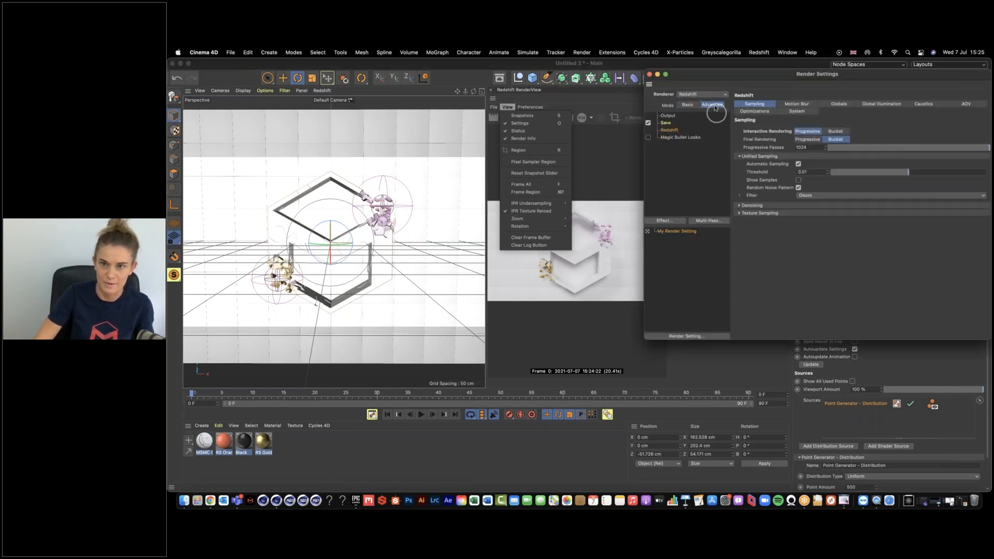
{"action": "left_click", "coordinate": [881, 104]}
{"action": "left_click", "coordinate": [769, 179]}
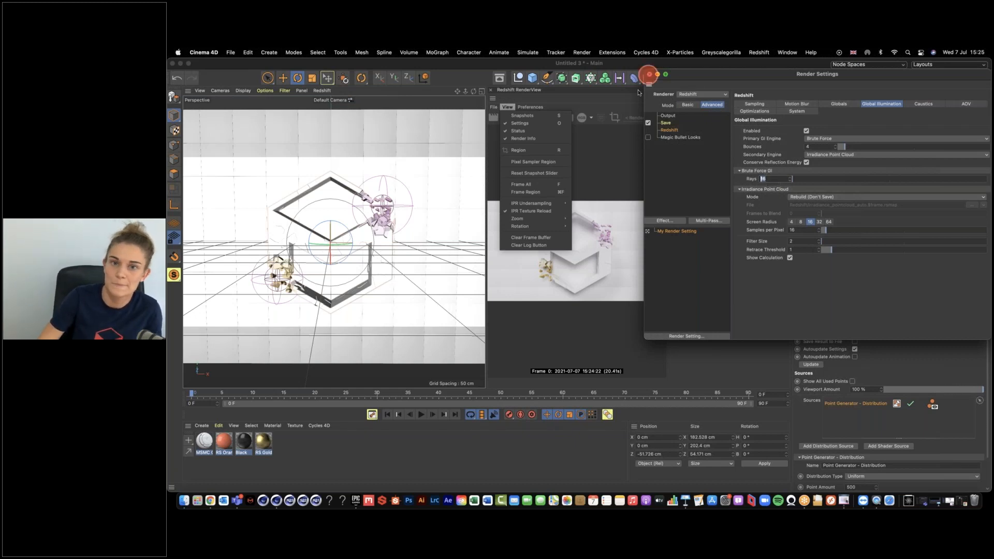
{"action": "left_click", "coordinate": [651, 74]}
- Hide the Redshift RenderView's display settings and restart its live render
{"action": "left_click", "coordinate": [603, 141]}
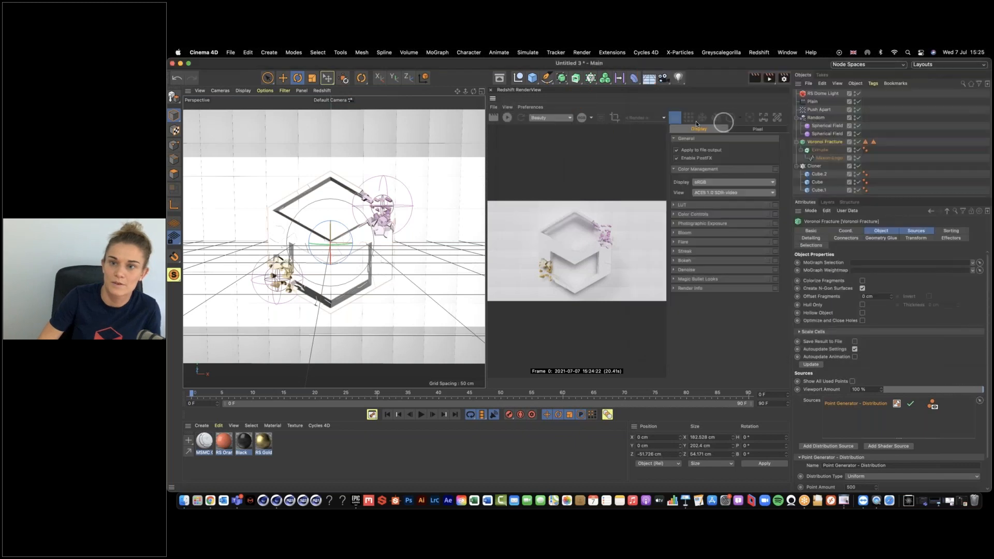
{"action": "left_click", "coordinate": [493, 108]}
{"action": "mouse_move", "coordinate": [527, 107]}
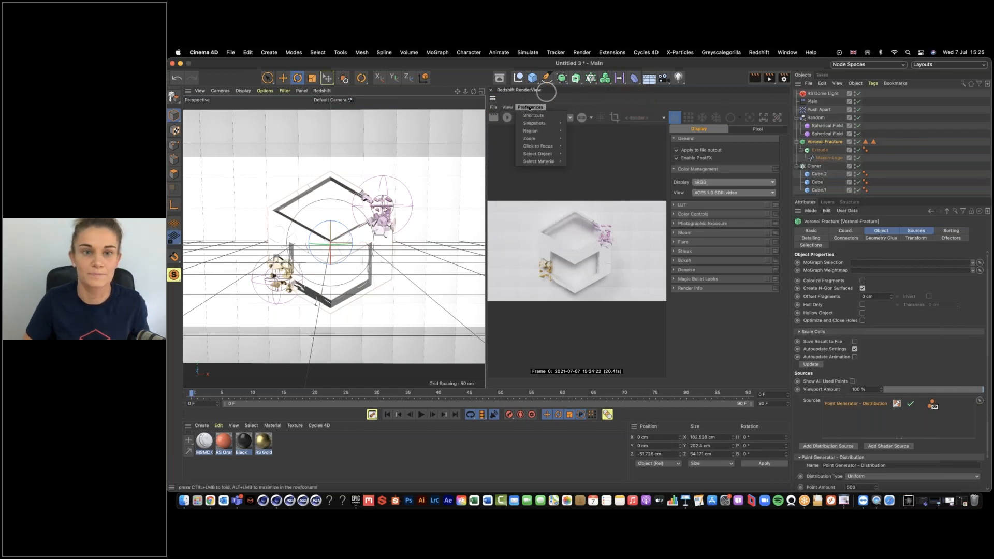
{"action": "left_click", "coordinate": [520, 126]}
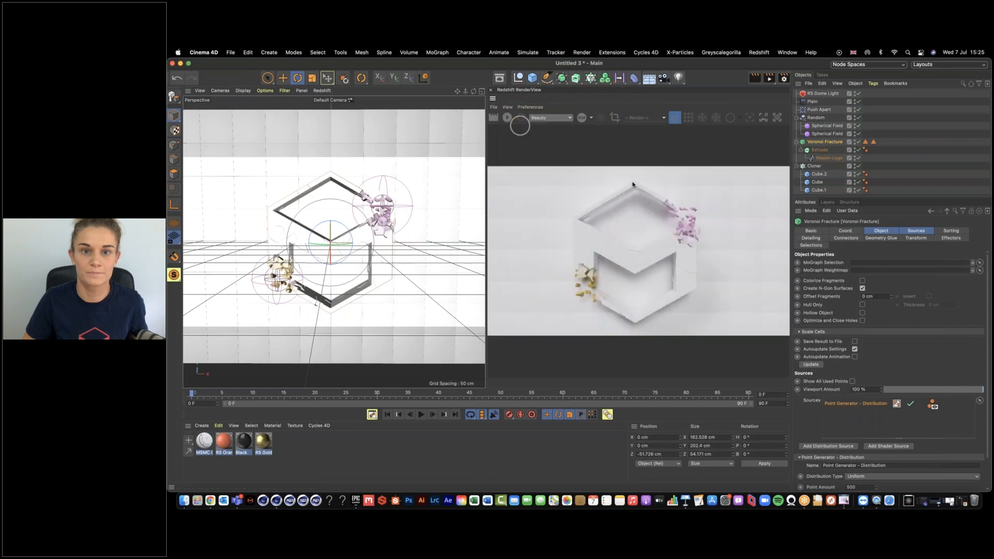
{"action": "left_click", "coordinate": [508, 118]}
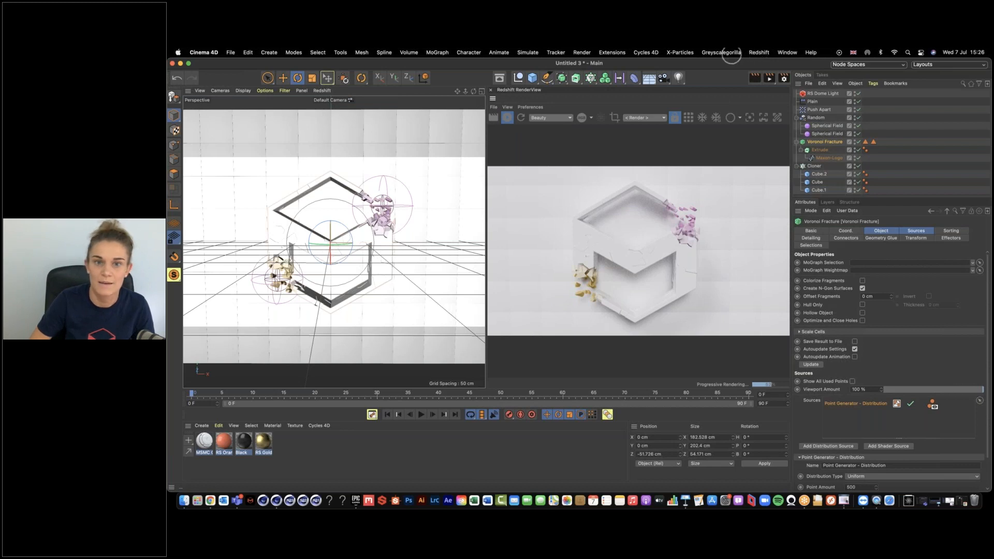
- Add a Redshift Area Light and move it about 320 cm in front of the logo along the Z axis
{"action": "left_click", "coordinate": [760, 53]}
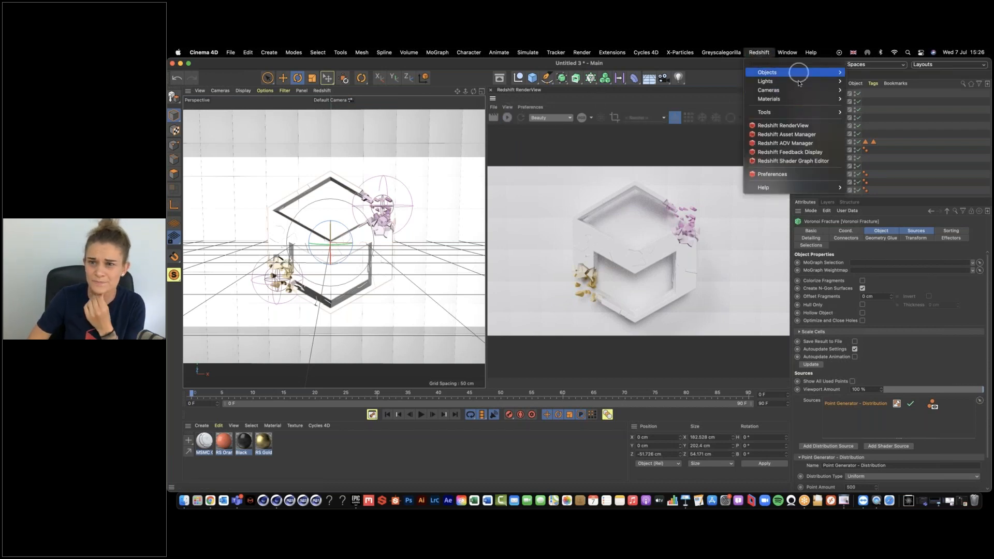
{"action": "mouse_move", "coordinate": [818, 82]}
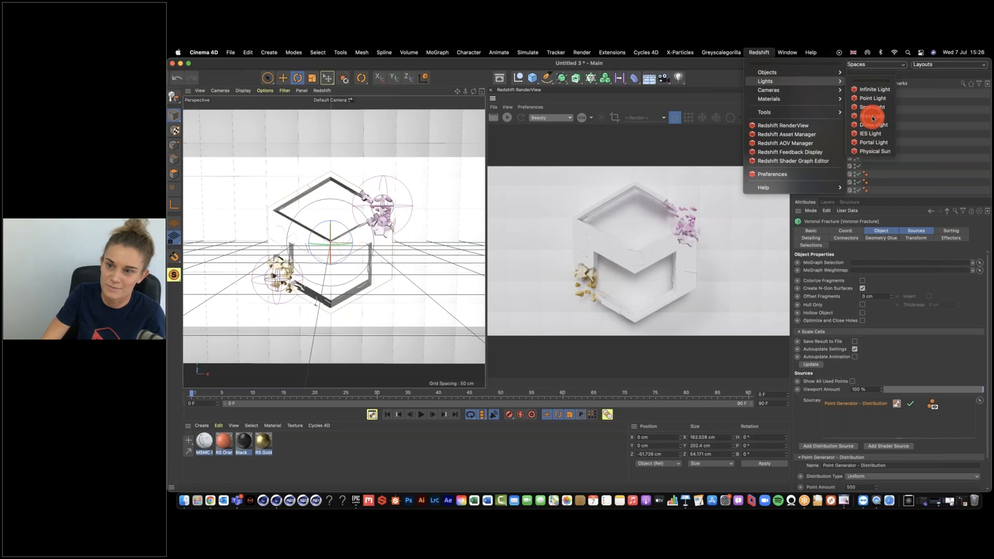
{"action": "left_click", "coordinate": [871, 116]}
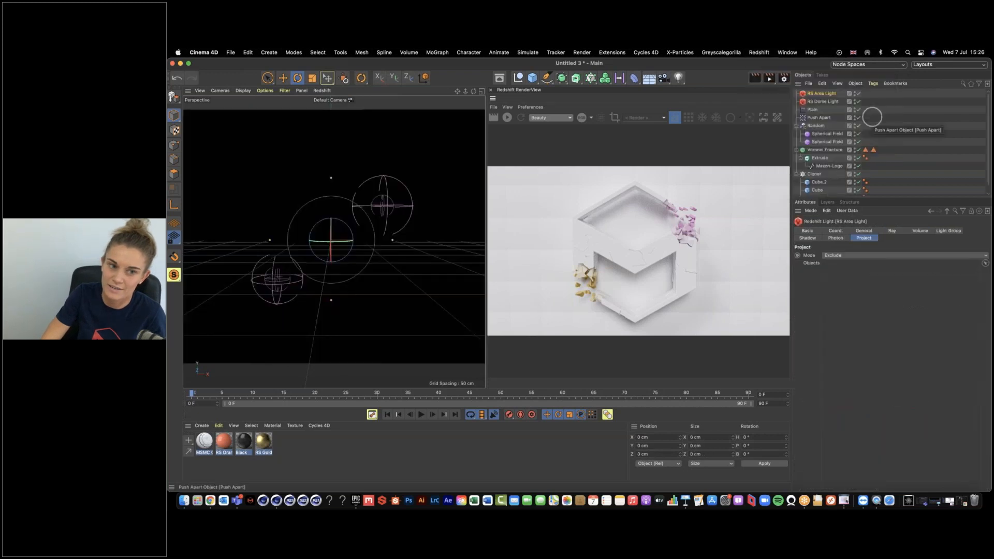
{"action": "left_click", "coordinate": [482, 93]}
{"action": "left_click", "coordinate": [281, 77]}
{"action": "left_click_drag", "start_coordinate": [409, 174], "coordinate": [410, 199]}
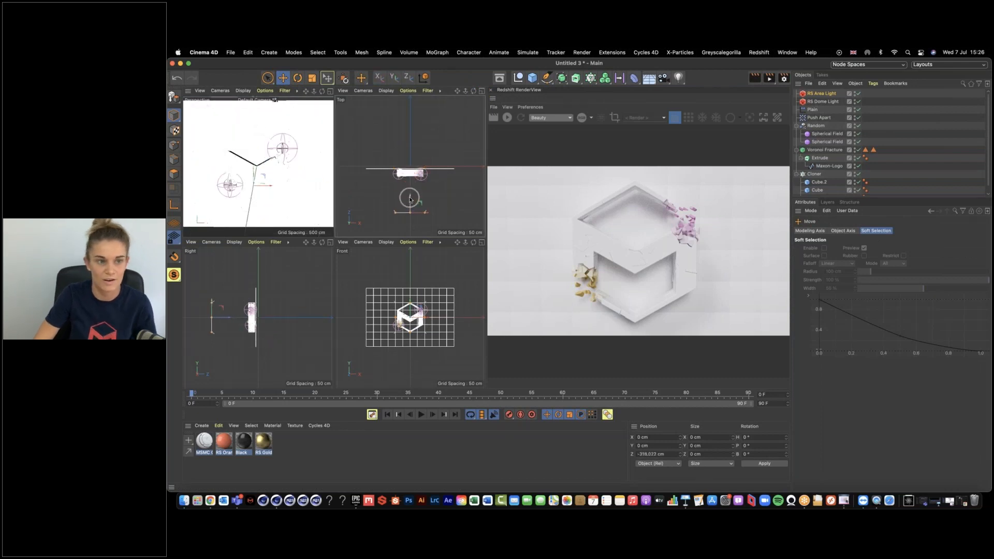
- Restart the live render and show the RS Area Light's general settings with more room for its attributes
{"action": "left_click", "coordinate": [506, 117]}
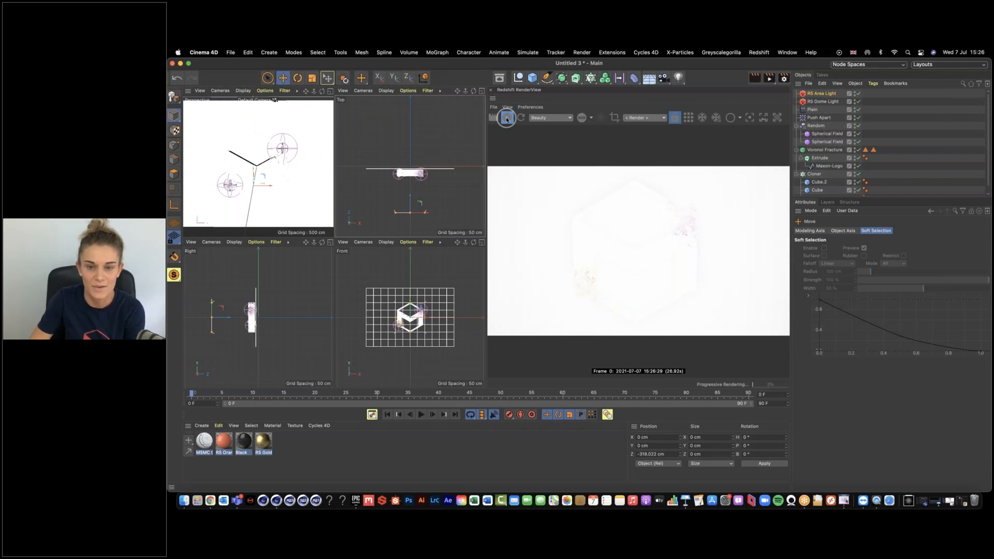
{"action": "left_click", "coordinate": [330, 91]}
{"action": "left_click", "coordinate": [821, 94]}
{"action": "left_click", "coordinate": [863, 231]}
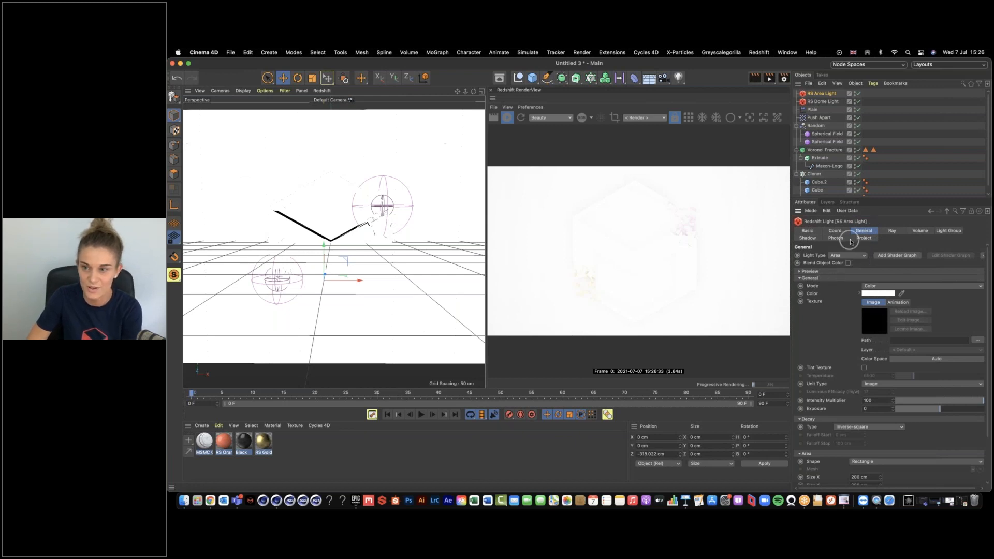
{"action": "left_click_drag", "start_coordinate": [785, 216], "coordinate": [729, 214]}
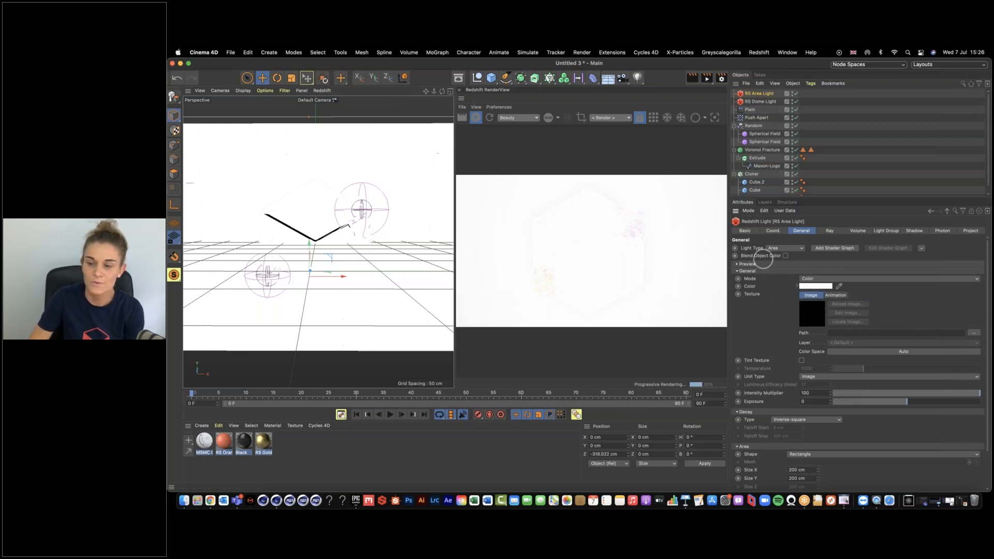
- Keep the RS Area Light in Color mode and set its color to orange with hue 36°, saturation 100% and value 100%
{"action": "left_click", "coordinate": [828, 280]}
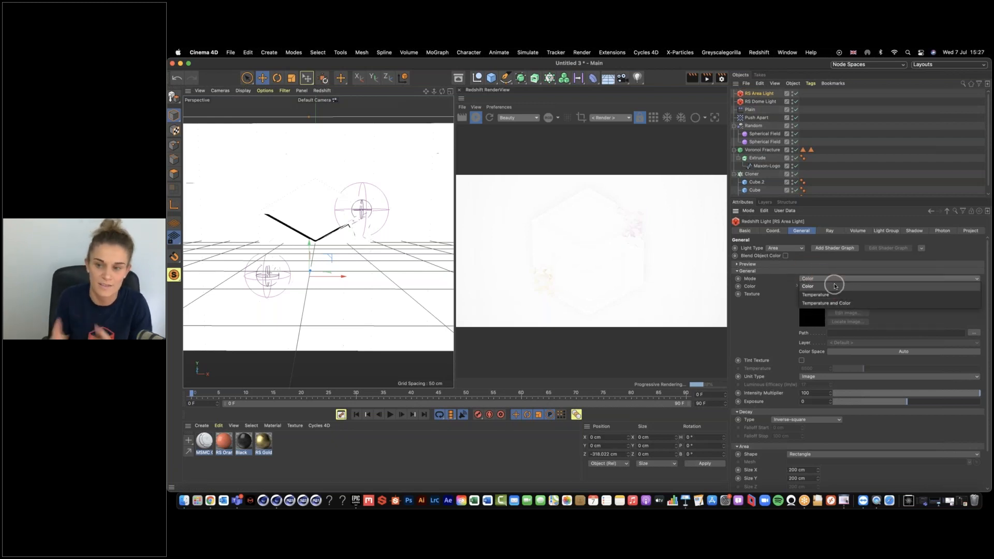
{"action": "left_click", "coordinate": [835, 286]}
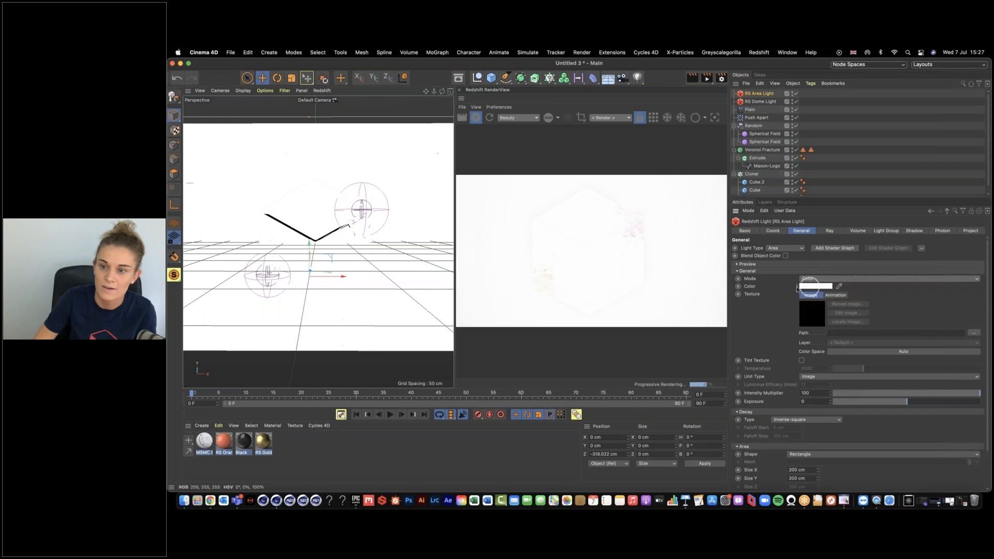
{"action": "left_click", "coordinate": [814, 284]}
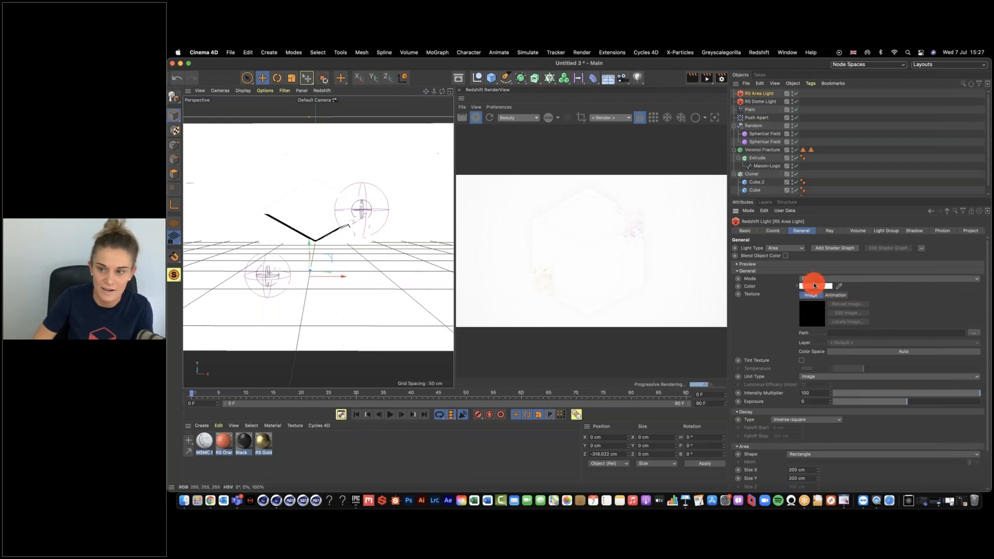
{"action": "left_click", "coordinate": [780, 284]}
{"action": "left_click_drag", "start_coordinate": [800, 292], "coordinate": [907, 292]}
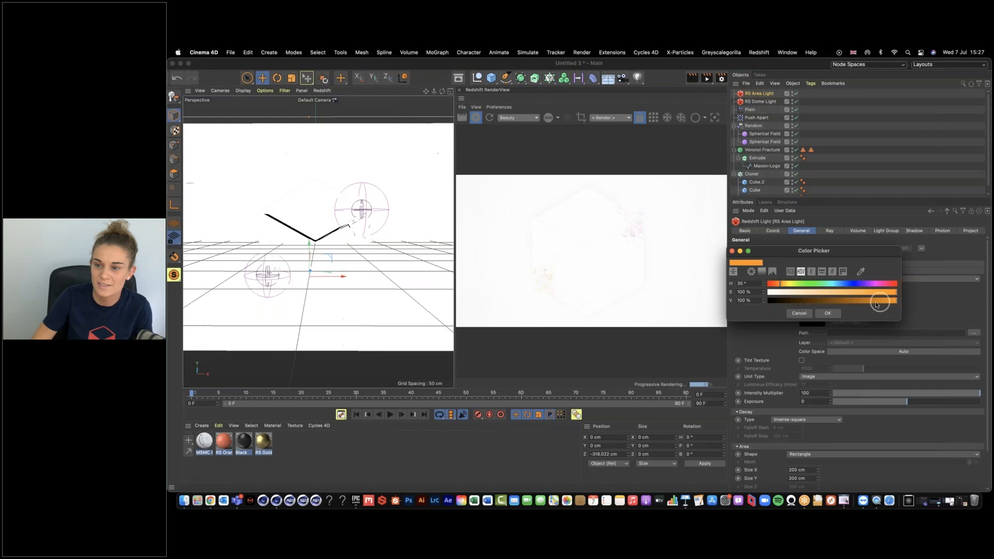
{"action": "left_click", "coordinate": [827, 313]}
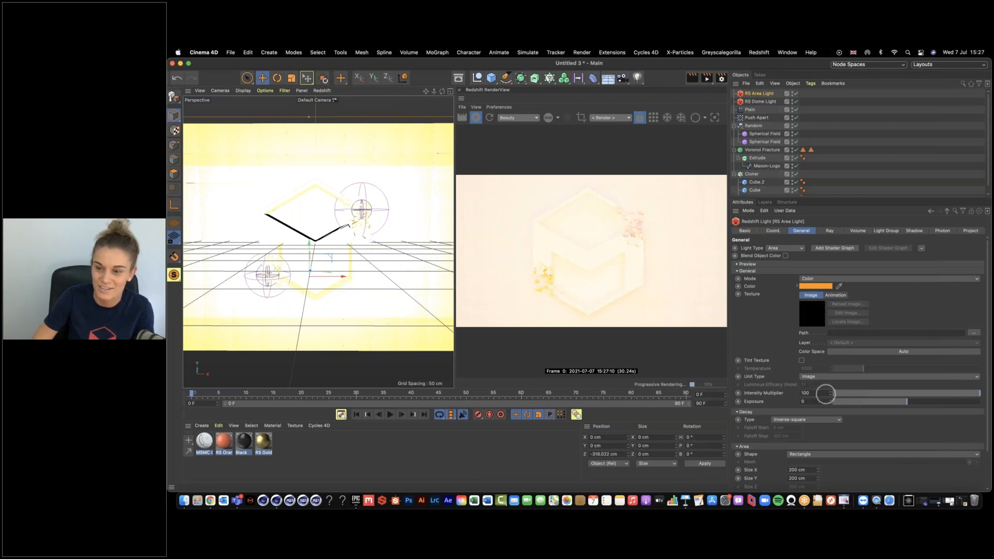
- Lower the RS Area Light's intensity multiplier to 50 and further to 10
{"action": "double_click", "coordinate": [792, 393]}
{"action": "type", "text": "50"}
{"action": "key", "text": "Return"}
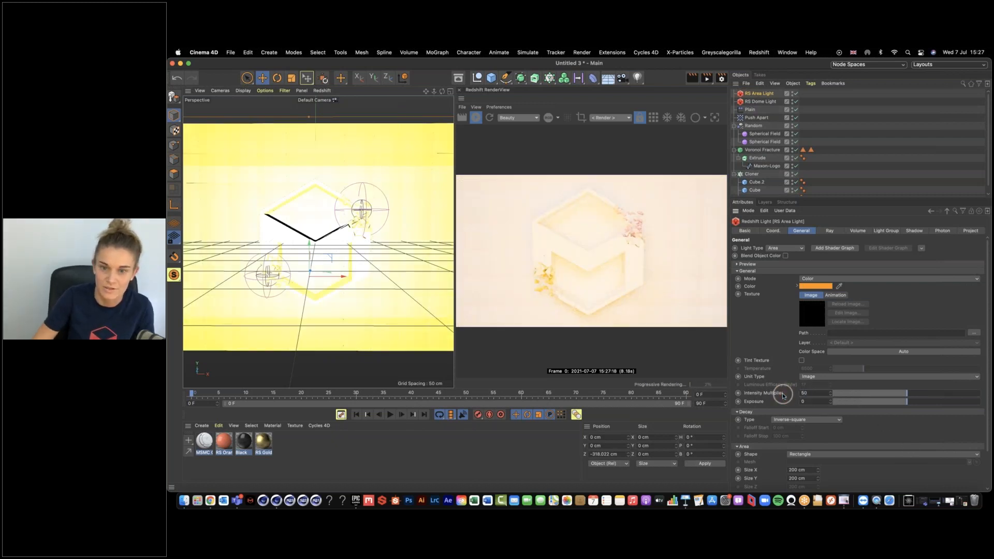
{"action": "left_click", "coordinate": [773, 393]}
{"action": "type", "text": "10"}
{"action": "key", "text": "Return"}
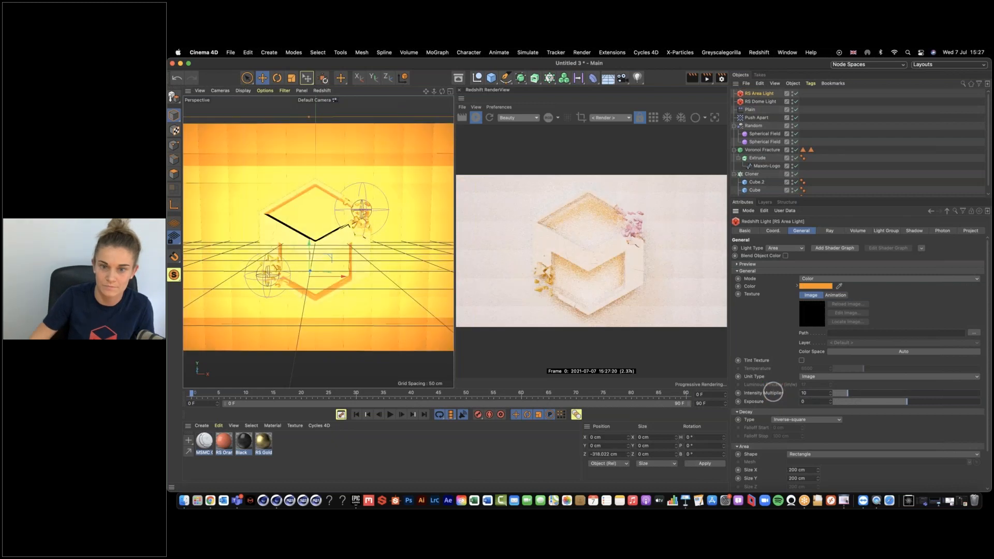
- Switch the RS Area Light's mode to Temperature and raise its temperature to 22997 for a cool blue light
{"action": "left_click", "coordinate": [828, 279]}
{"action": "left_click", "coordinate": [863, 305]}
{"action": "left_click", "coordinate": [864, 368]}
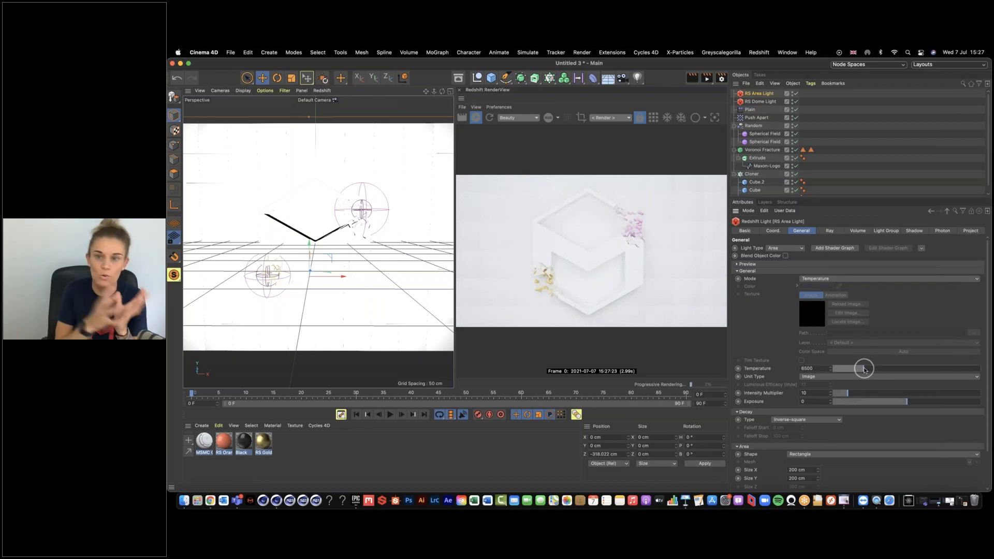
{"action": "left_click_drag", "start_coordinate": [864, 369], "coordinate": [969, 369]}
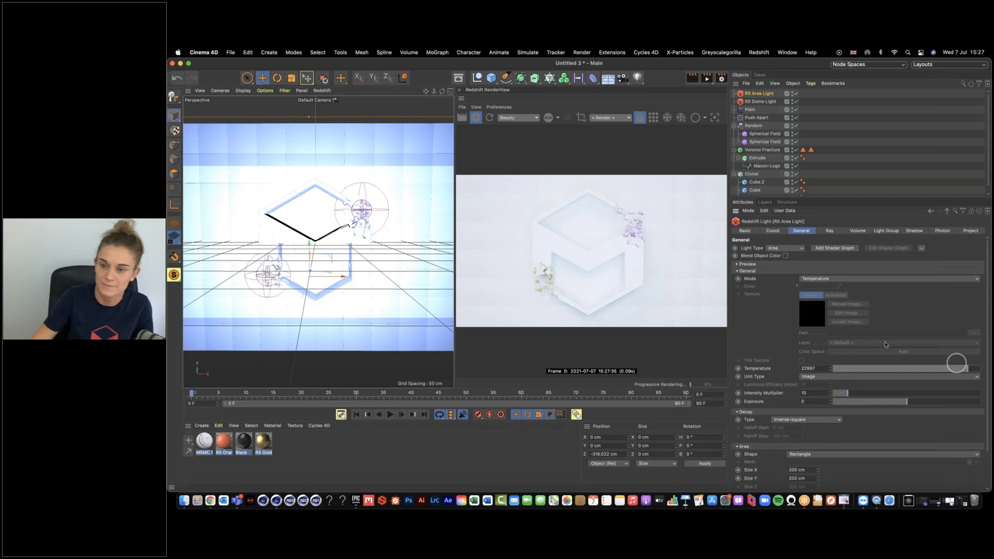
- Try the RS Area Light's Temperature and Color mode, and switch its mode back to Color
{"action": "left_click", "coordinate": [819, 304]}
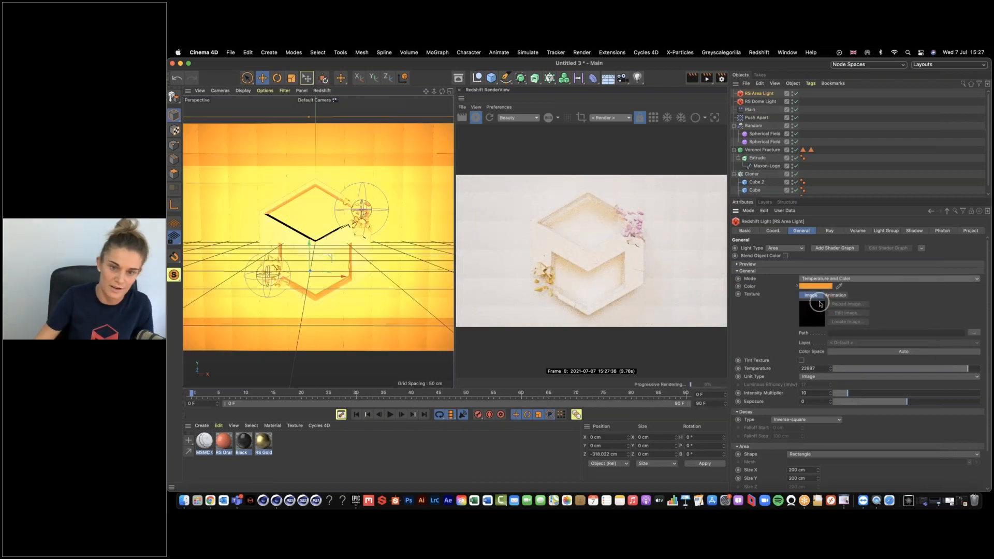
{"action": "left_click", "coordinate": [814, 279]}
{"action": "left_click", "coordinate": [812, 287]}
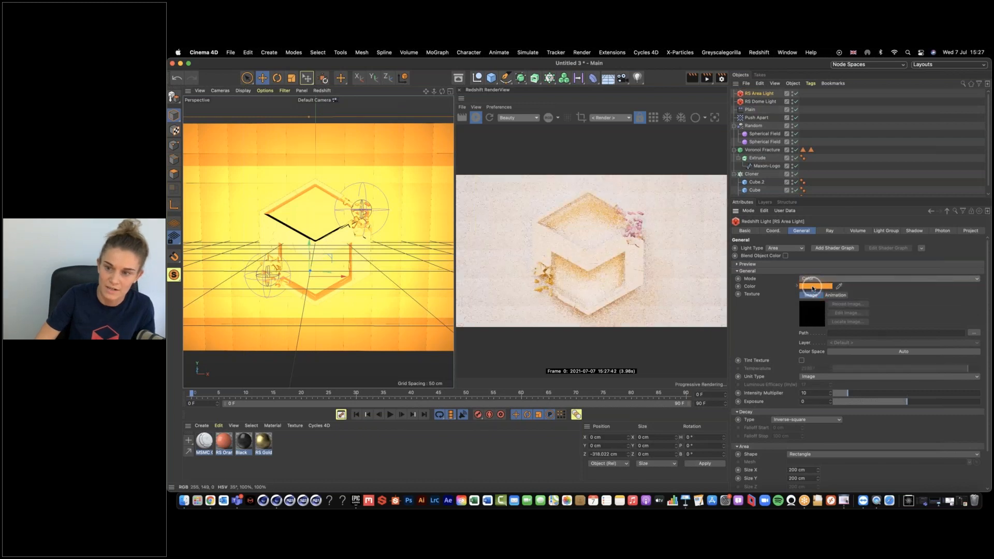
- Change the RS Area Light's color to white
{"action": "left_click", "coordinate": [812, 286]}
{"action": "left_click", "coordinate": [765, 295]}
{"action": "left_click", "coordinate": [828, 317]}
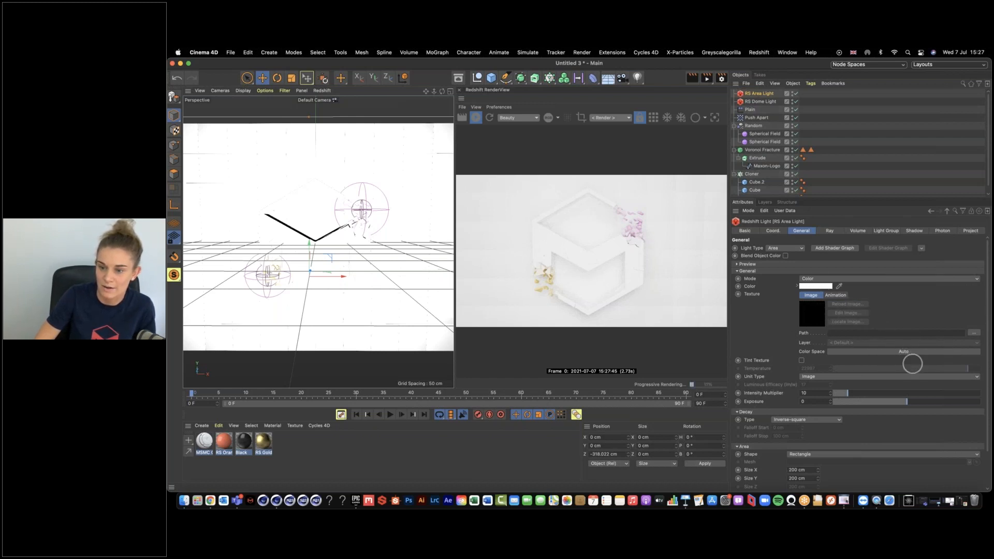
- Review the RS Area Light's intensity multiplier, exposure and decay type options without changing them
{"action": "left_click_drag", "start_coordinate": [986, 303], "coordinate": [980, 326]}
{"action": "left_click", "coordinate": [815, 352]}
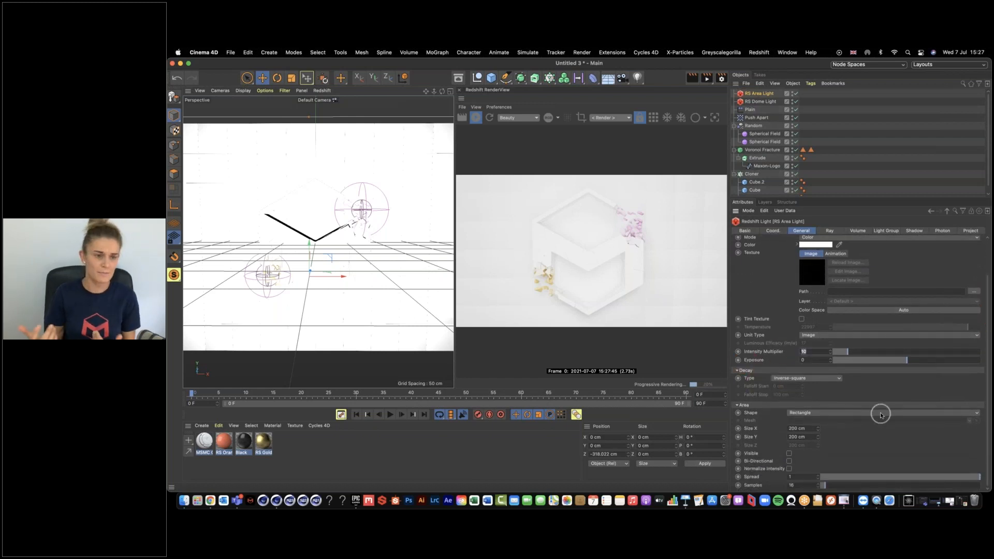
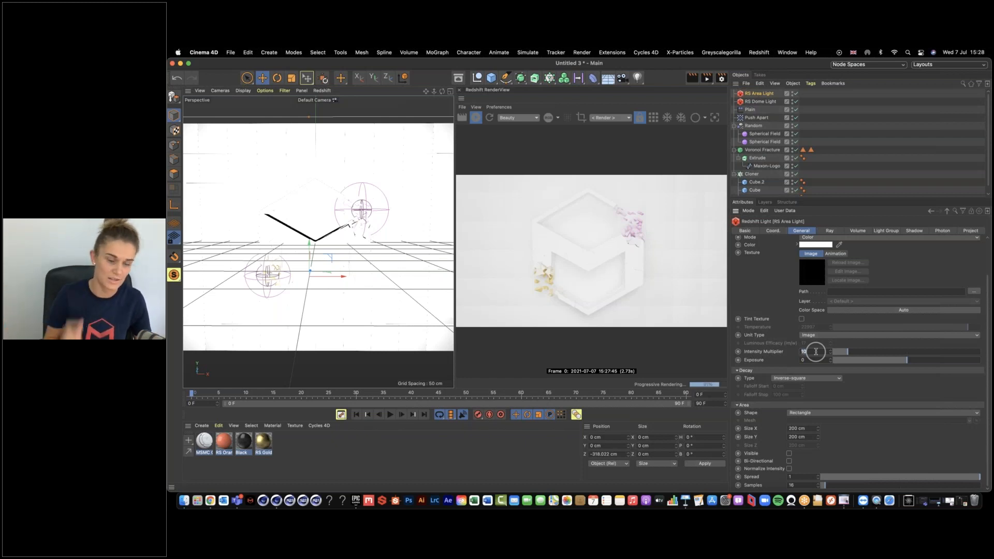
{"action": "left_click", "coordinate": [862, 385]}
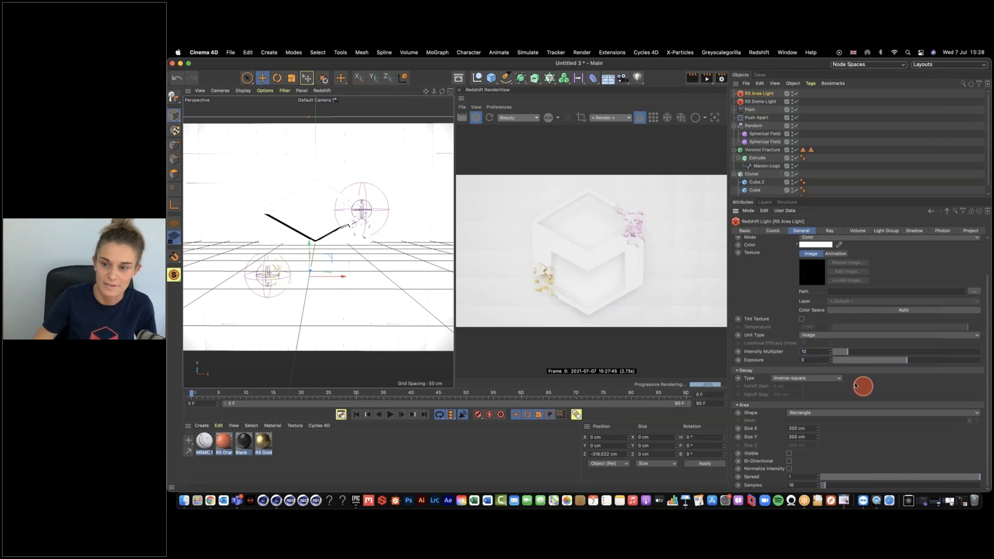
{"action": "left_click_drag", "start_coordinate": [818, 361], "coordinate": [772, 368]}
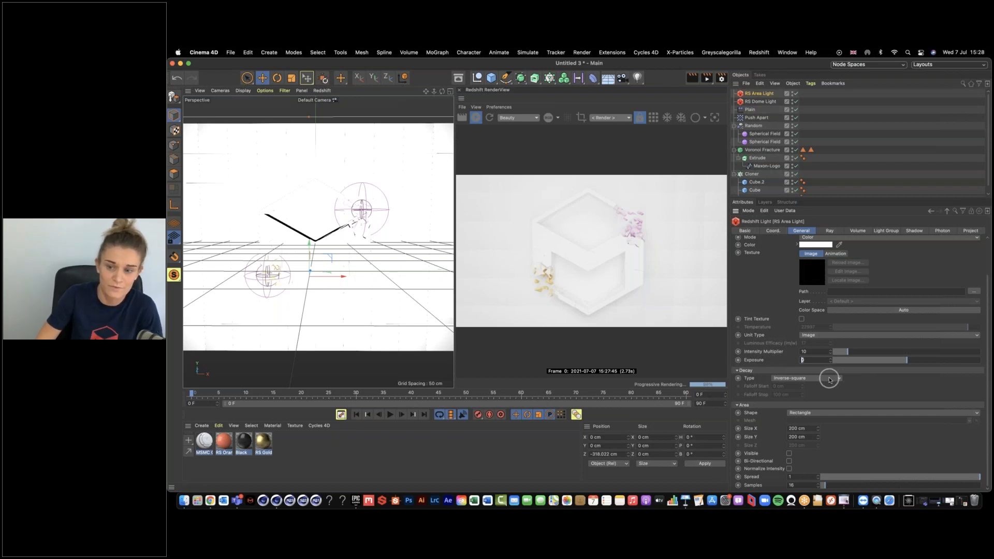
{"action": "left_click", "coordinate": [828, 380]}
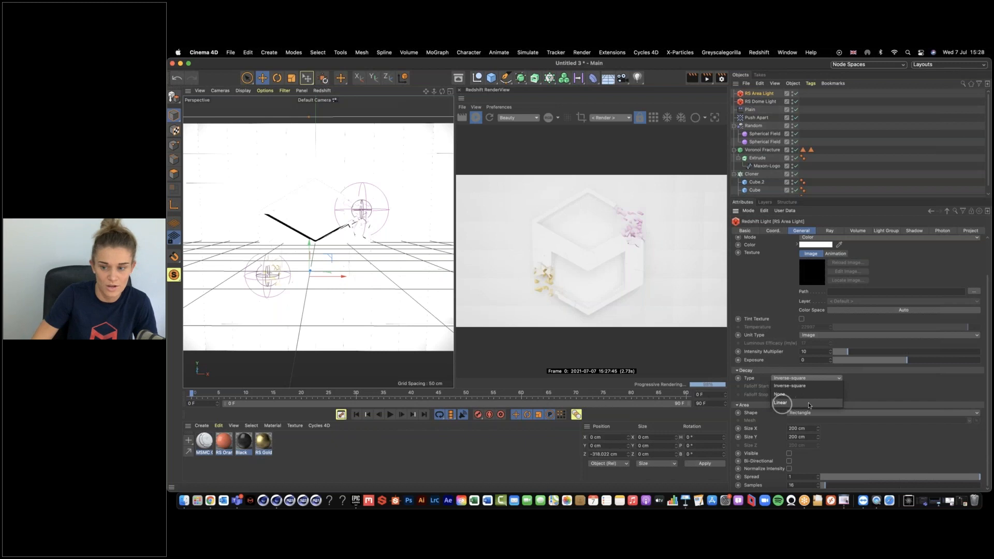
{"action": "left_click", "coordinate": [856, 396]}
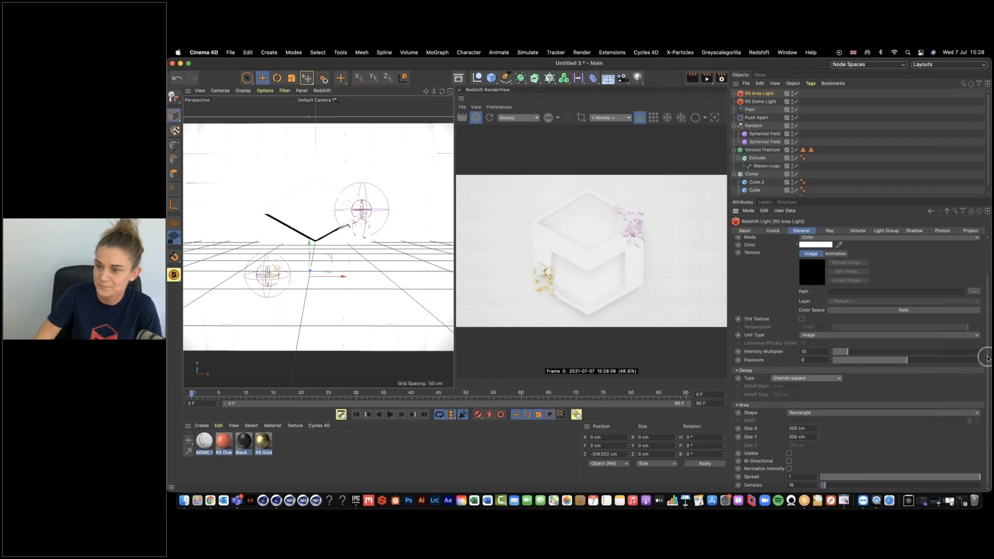
- Try the Sphere and Mesh shapes for the RS Area Light, and return it to Rectangle
{"action": "left_click", "coordinate": [811, 413]}
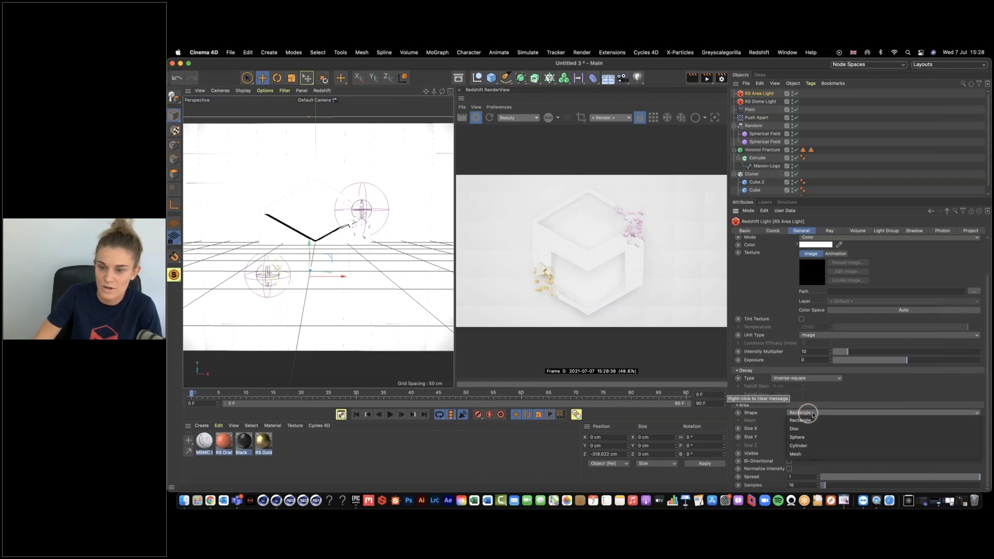
{"action": "left_click", "coordinate": [801, 420]}
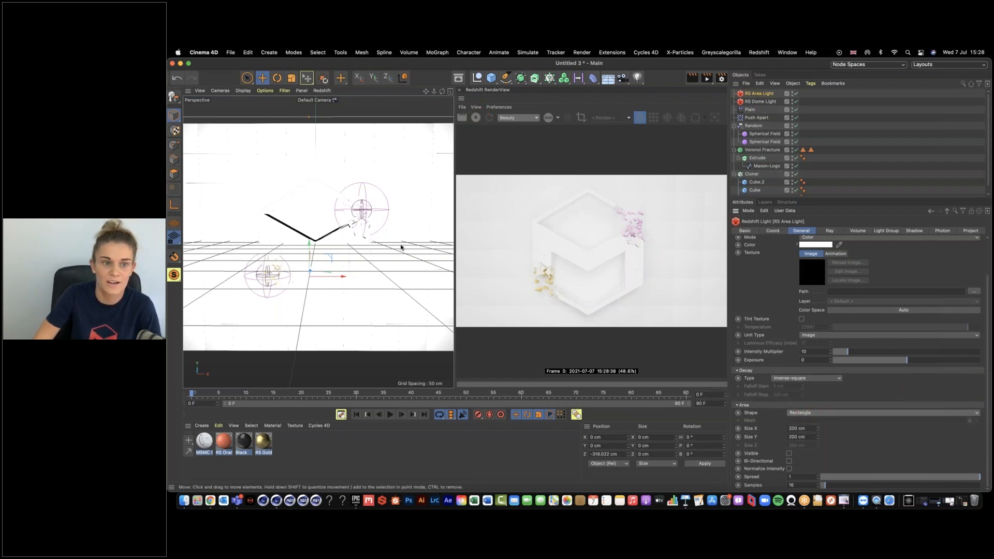
{"action": "left_click", "coordinate": [331, 230]}
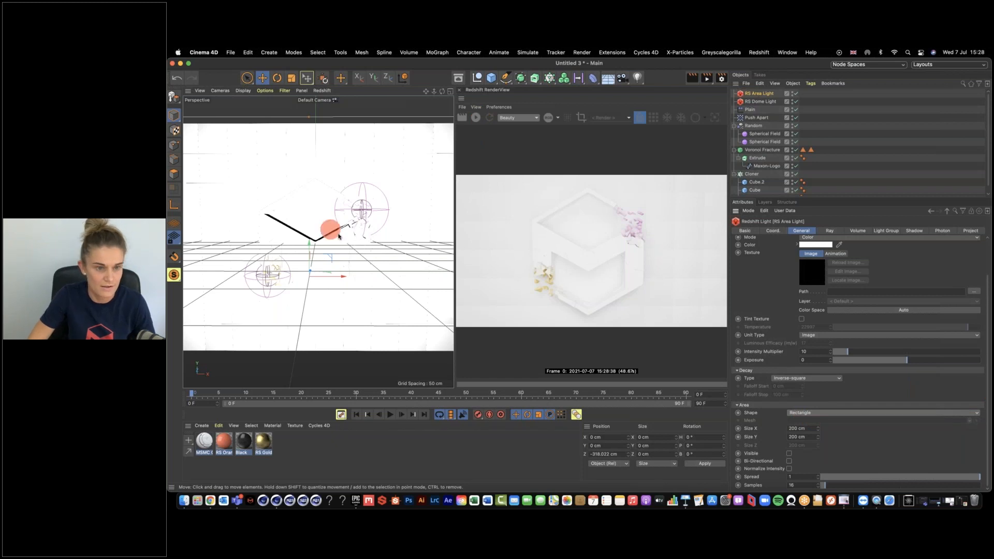
{"action": "mouse_move", "coordinate": [358, 240]}
{"action": "left_mouse_down", "text": "alt"}
{"action": "mouse_move", "coordinate": [378, 245]}
{"action": "mouse_move", "coordinate": [356, 241]}
{"action": "mouse_move", "coordinate": [379, 241]}
{"action": "mouse_move", "coordinate": [360, 232]}
{"action": "left_mouse_up", "text": "alt"}
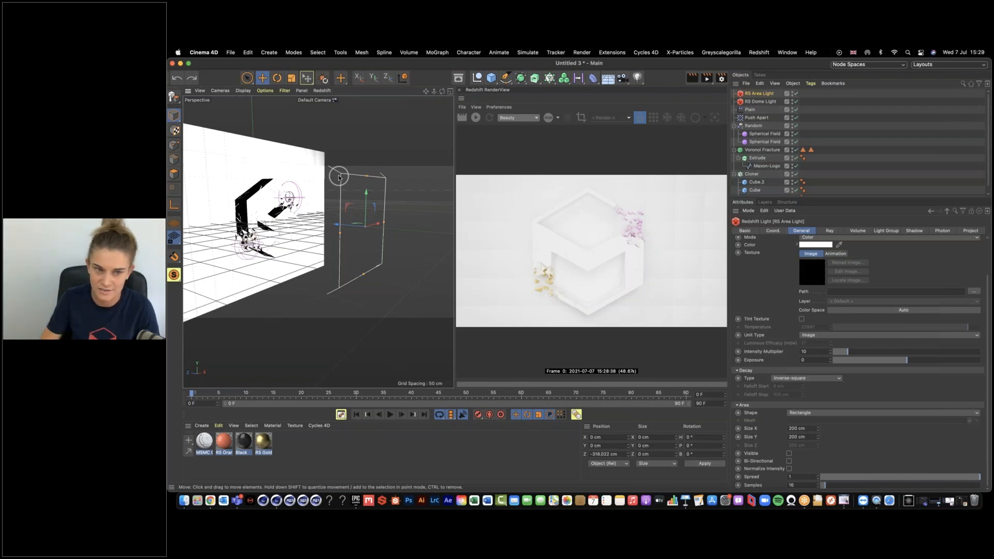
{"action": "left_click", "coordinate": [801, 413]}
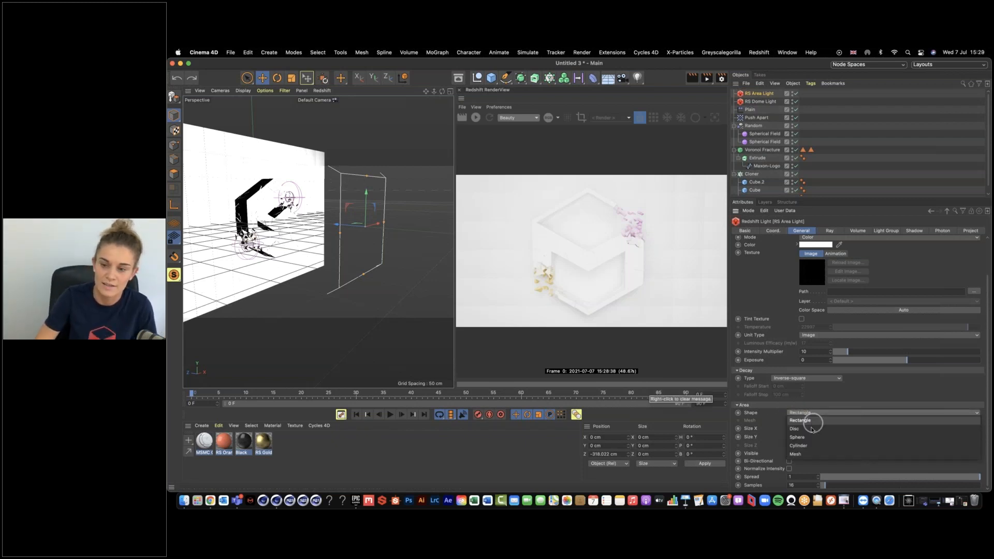
{"action": "left_click", "coordinate": [806, 437]}
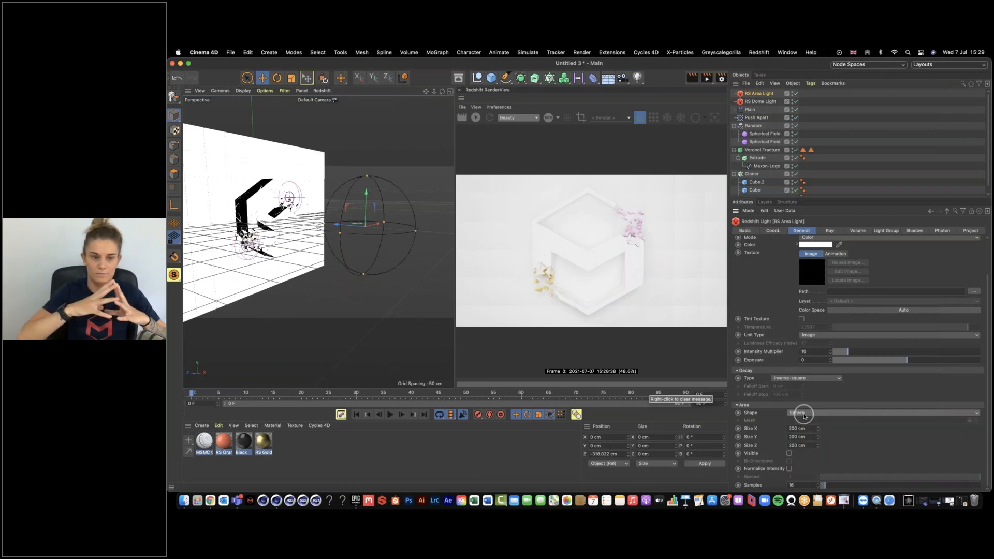
{"action": "left_click", "coordinate": [804, 414]}
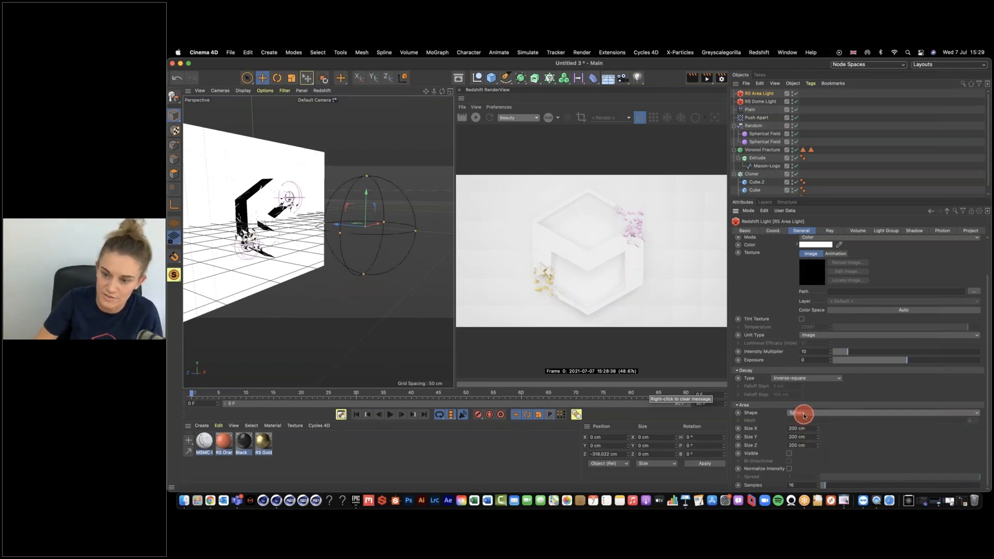
{"action": "left_click", "coordinate": [804, 454]}
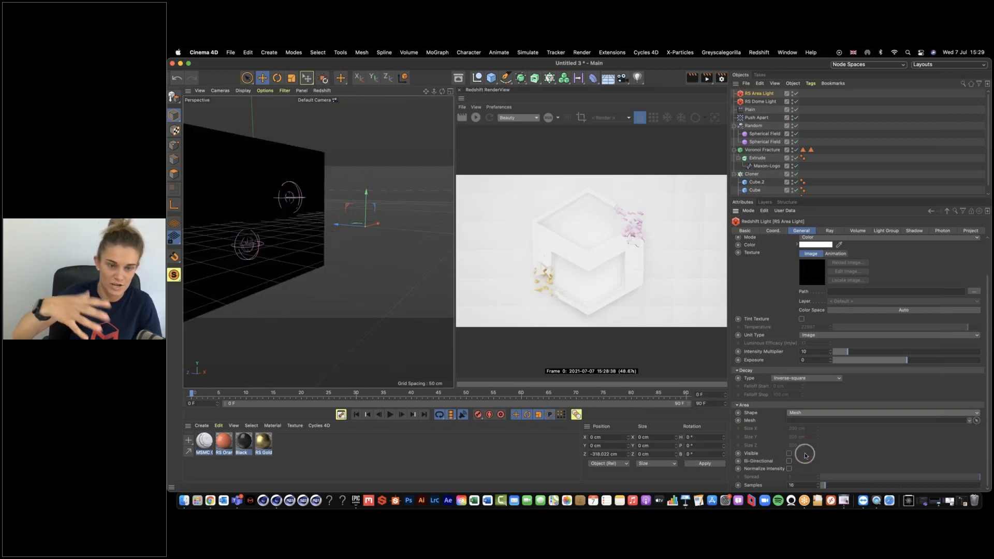
{"action": "left_click", "coordinate": [807, 413]}
{"action": "left_click", "coordinate": [814, 421]}
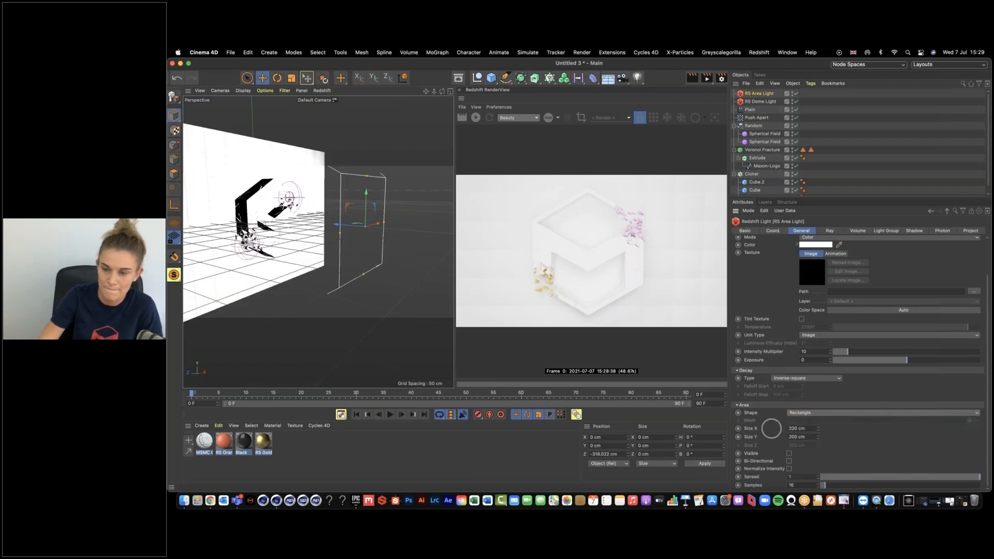
- Reduce the RS Area Light's Size X and Size Y to 80 cm each
{"action": "left_click", "coordinate": [810, 428]}
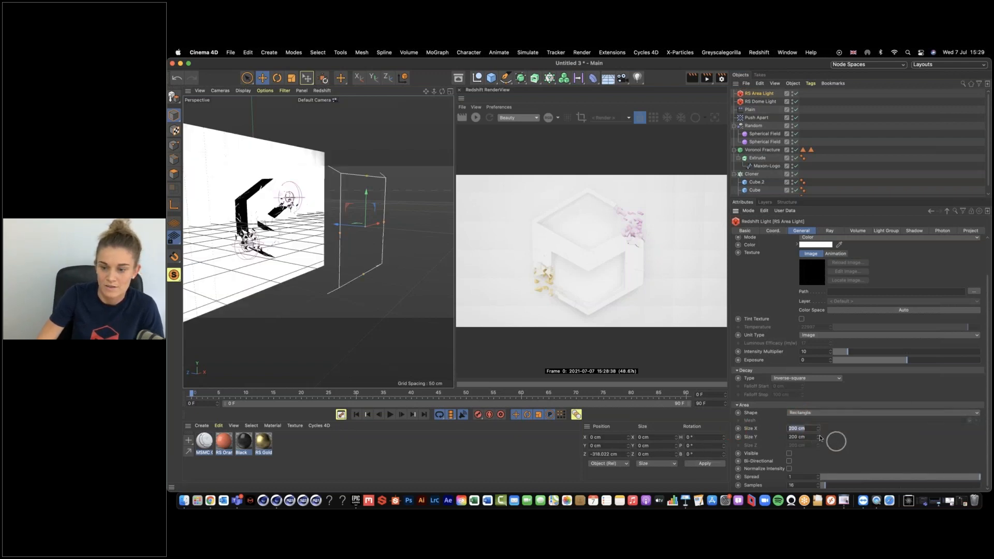
{"action": "key", "text": "super+a"}
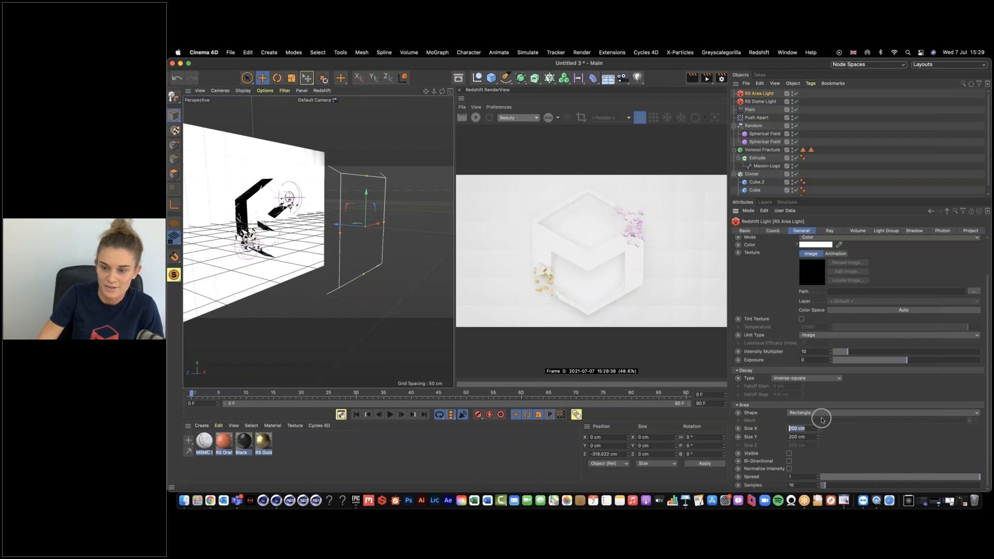
{"action": "type", "text": "80"}
{"action": "key", "text": "Tab"}
{"action": "type", "text": "80"}
{"action": "key", "text": "Return"}
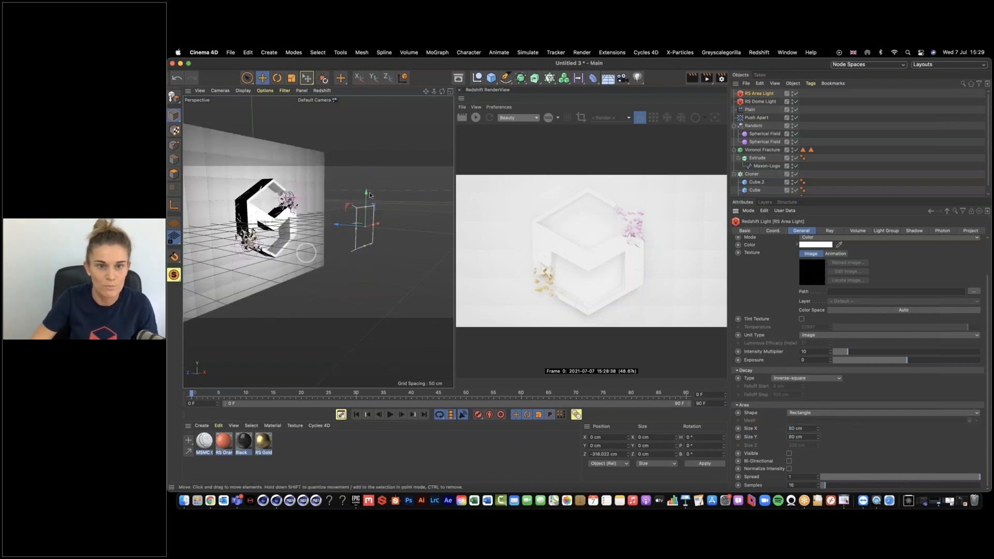
- Restart the live render to show the logo wall from an angle beside the area light
{"action": "left_click", "coordinate": [475, 118]}
{"action": "left_click_drag", "start_coordinate": [315, 240], "coordinate": [352, 243]}
{"action": "key", "text": "super+z"}
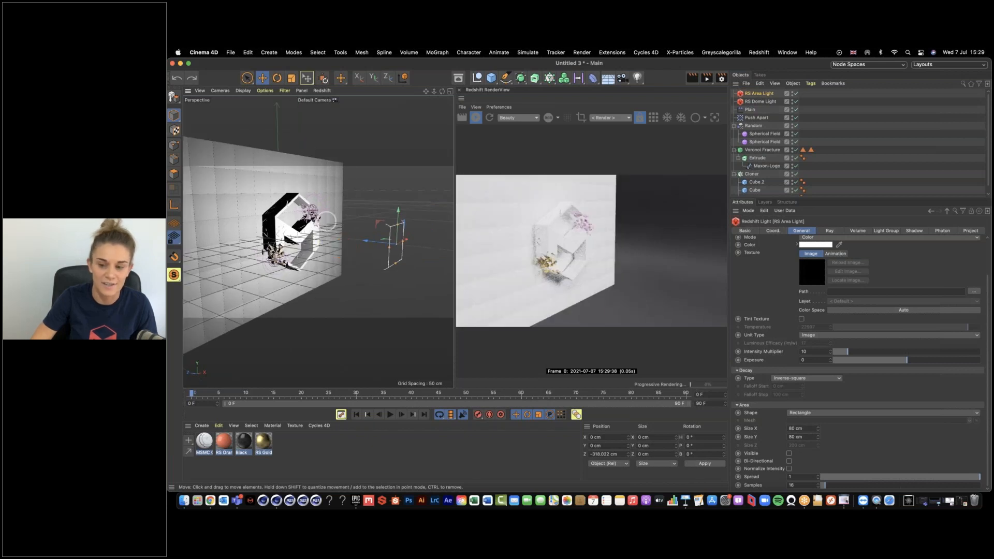
- Enlarge the RS Area Light to 500 cm in both Size X and Size Y
{"action": "left_click_drag", "start_coordinate": [816, 351], "coordinate": [801, 352]}
{"action": "left_click", "coordinate": [798, 429]}
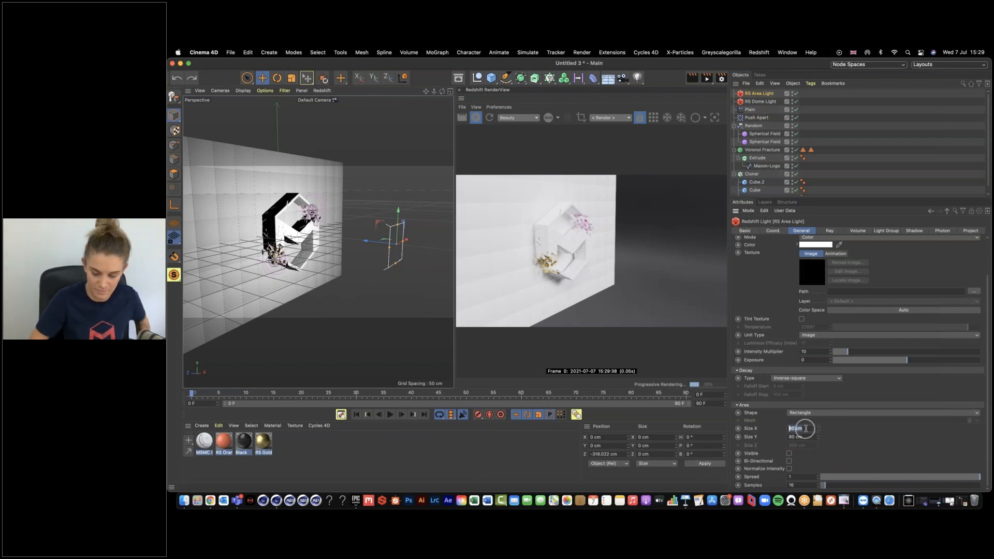
{"action": "type", "text": "510"}
{"action": "key", "text": "BackSpace"}
{"action": "key", "text": "BackSpace"}
{"action": "type", "text": "00"}
{"action": "key", "text": "Tab"}
{"action": "type", "text": "500"}
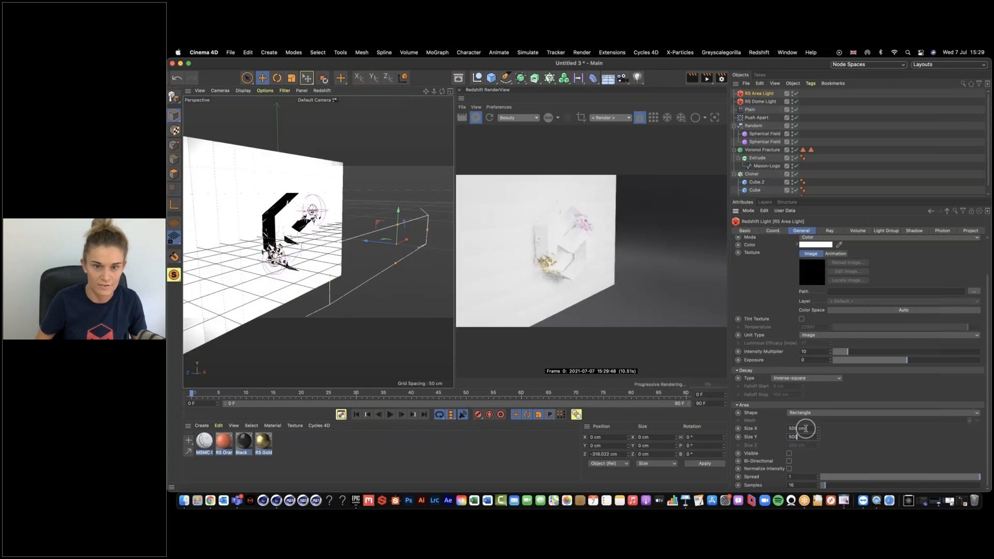
{"action": "key", "text": "Return"}
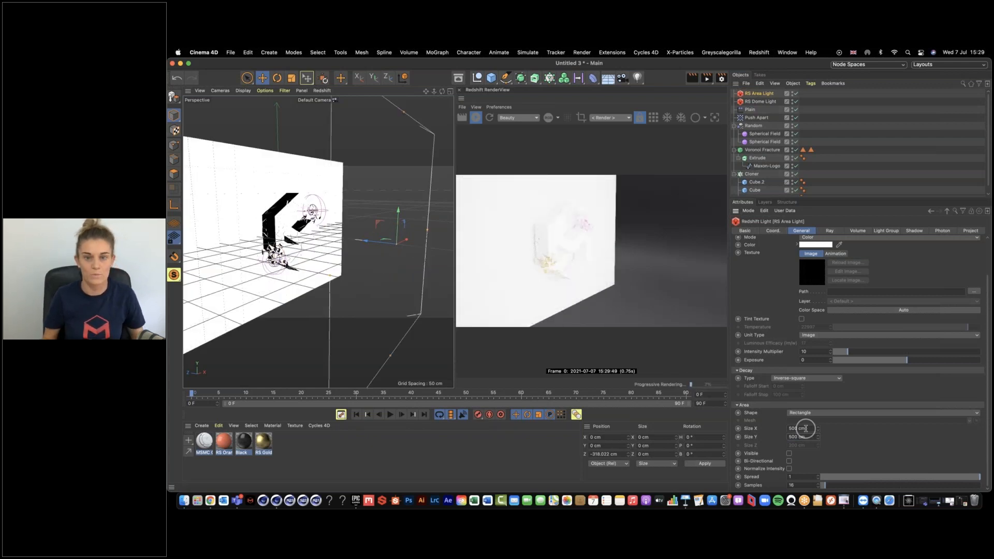
- Shrink the RS Area Light to 10 cm in both Size X and Size Y
{"action": "left_click_drag", "start_coordinate": [806, 428], "coordinate": [751, 429]}
{"action": "type", "text": "10"}
{"action": "key", "text": "Tab"}
{"action": "type", "text": "10"}
{"action": "key", "text": "Return"}
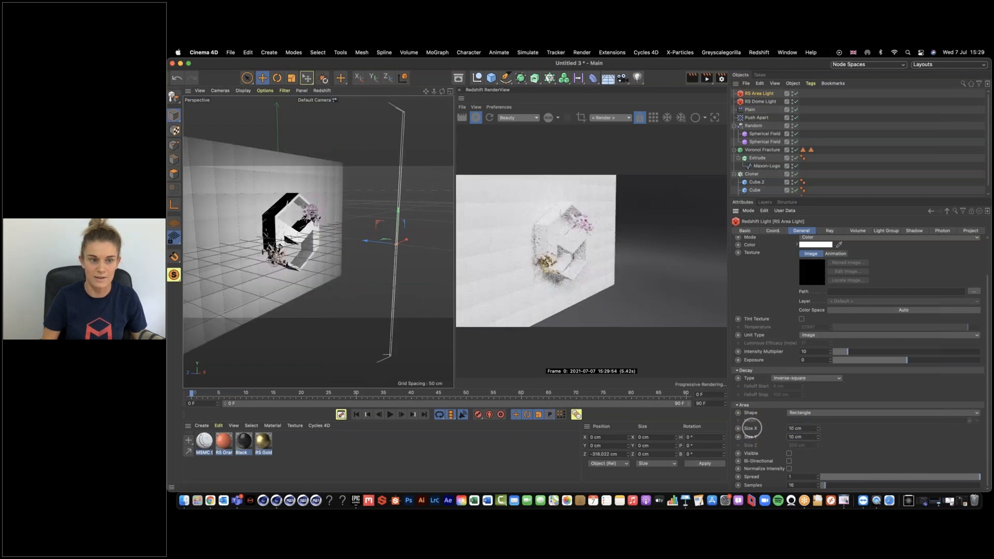
- Set the RS Area Light's Size X and Size Y back to 80 cm
{"action": "left_click", "coordinate": [805, 428]}
{"action": "type", "text": "80"}
{"action": "key", "text": "Tab"}
{"action": "type", "text": "80"}
{"action": "key", "text": "Return"}
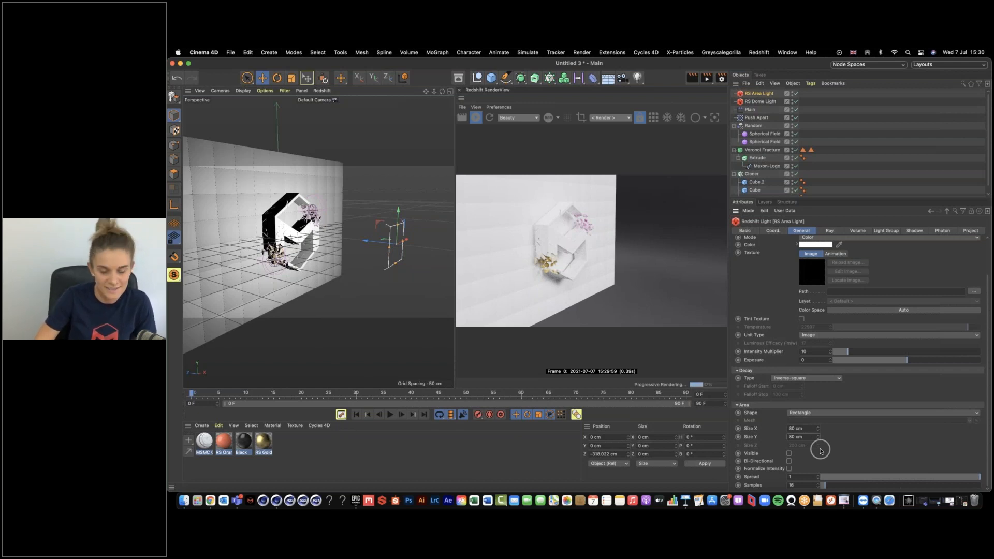
- Try Normalize Intensity on the RS Area Light, and turn it off again
{"action": "left_click", "coordinate": [789, 469]}
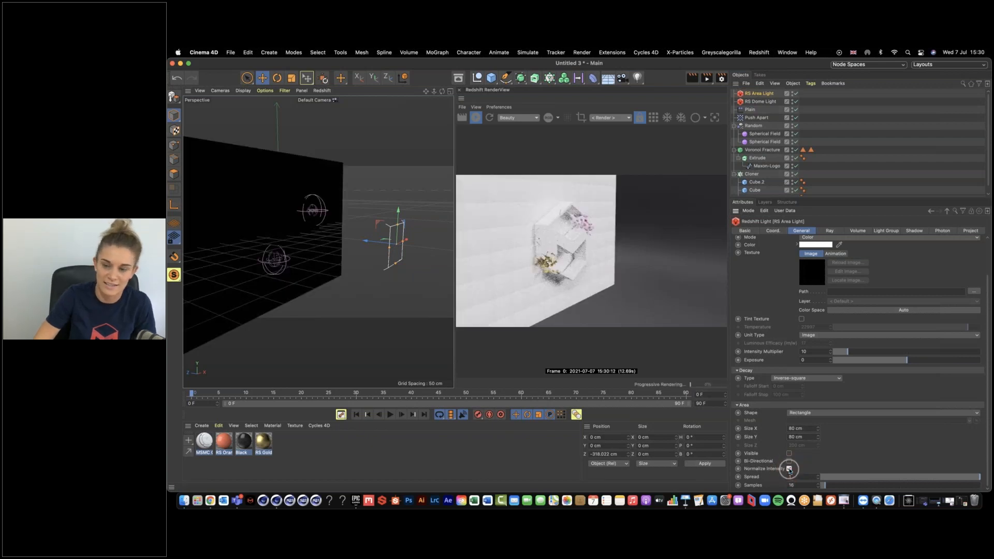
{"action": "left_click", "coordinate": [816, 352]}
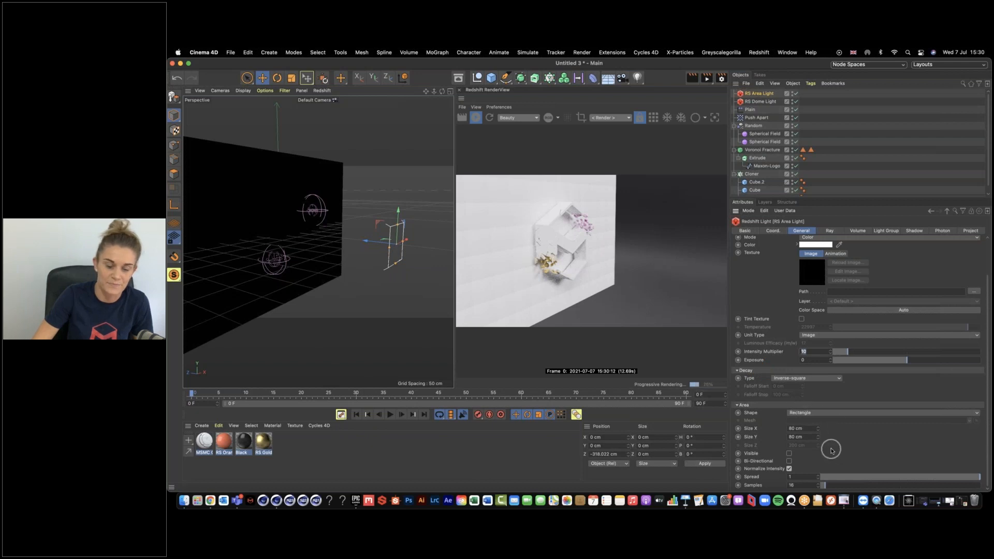
{"action": "left_click", "coordinate": [789, 469]}
- Bring the RS Area Light into the rendered view and turn on its Visible option
{"action": "left_click", "coordinate": [387, 273]}
{"action": "left_click_drag", "start_coordinate": [388, 264], "coordinate": [398, 234], "text": "alt"}
{"action": "scroll", "coordinate": [399, 241], "scroll_direction": "up", "scroll_amount": 5}
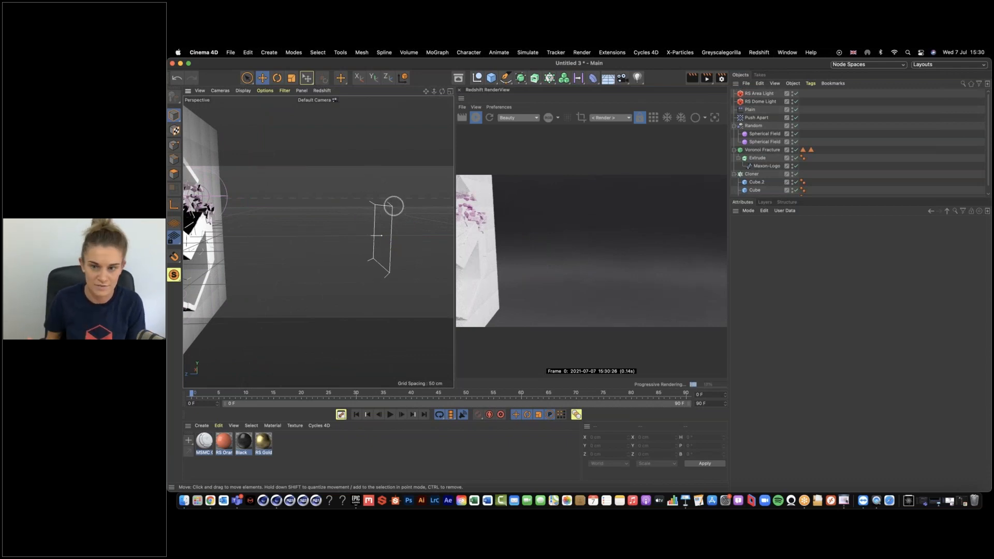
{"action": "left_click", "coordinate": [765, 95]}
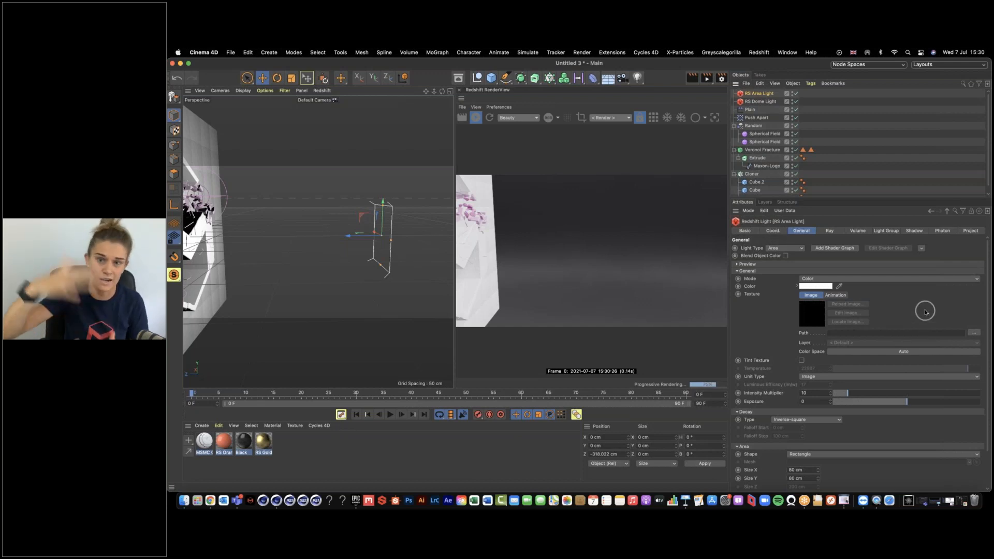
{"action": "left_click_drag", "start_coordinate": [988, 306], "coordinate": [983, 351]}
{"action": "left_click", "coordinate": [788, 454]}
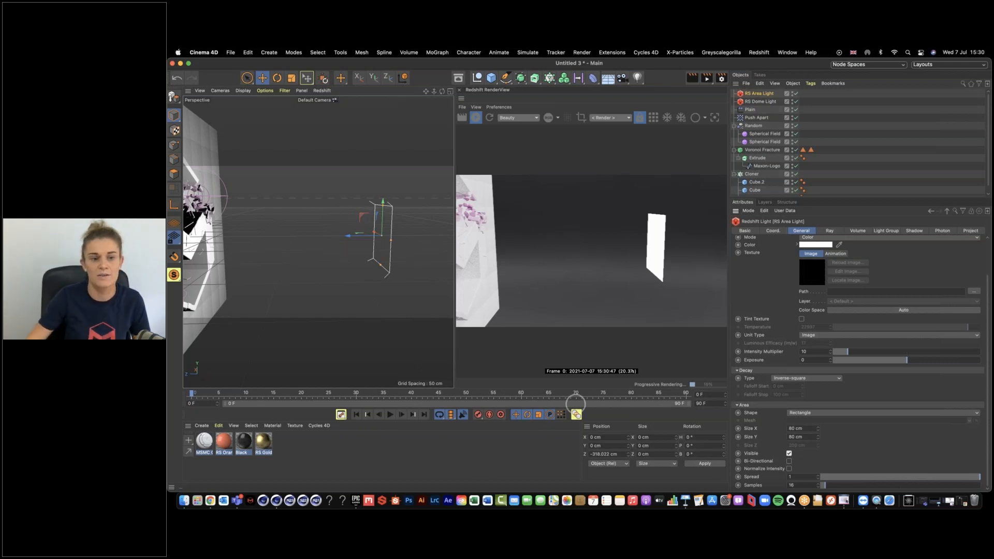
- Reselect the RS Area Light and examine its rear side alongside the logo in the live render
{"action": "left_click", "coordinate": [421, 266]}
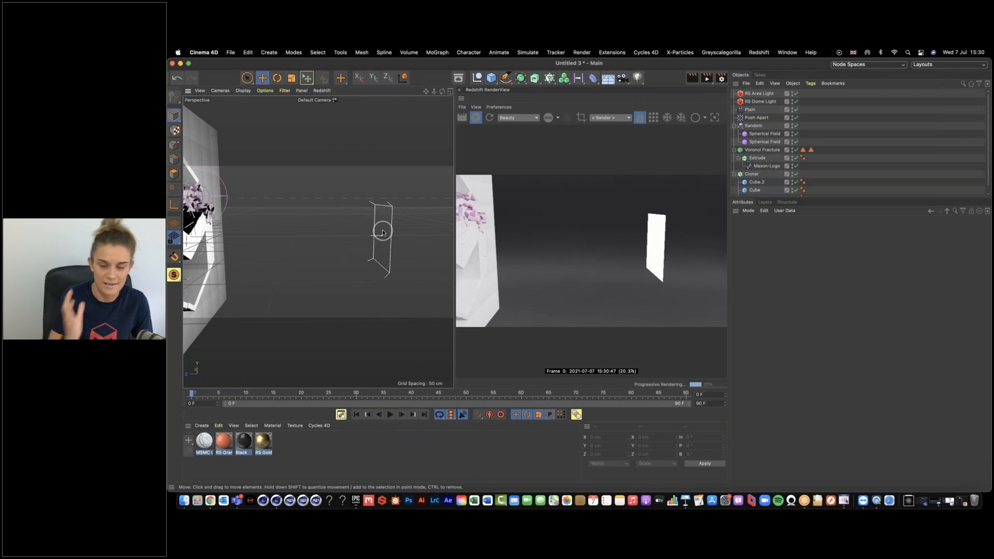
{"action": "left_click", "coordinate": [392, 240]}
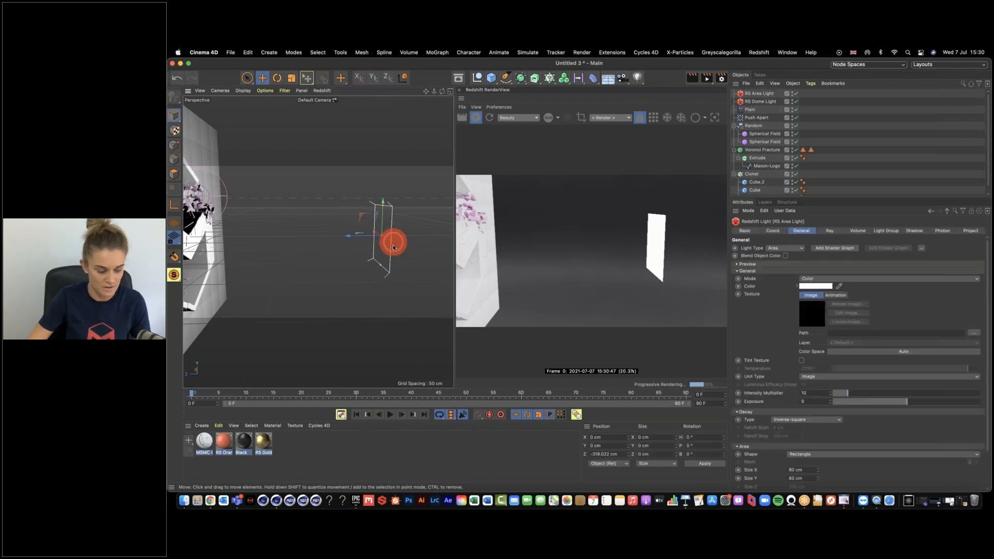
{"action": "left_click_drag", "start_coordinate": [387, 240], "coordinate": [349, 244], "text": "alt"}
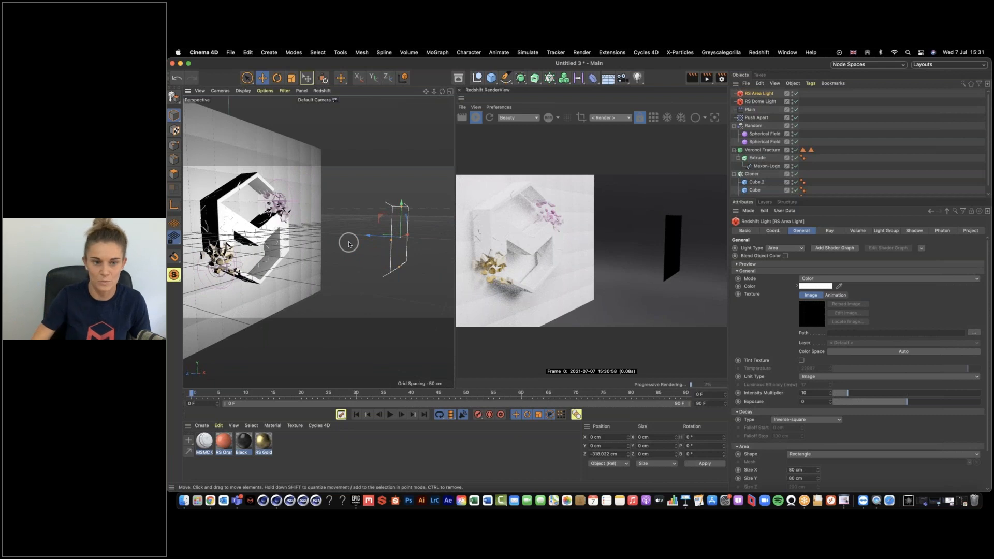
- Try Bi-Directional on the RS Area Light, turn off its Visible option, and turn Bi-Directional off again
{"action": "left_click_drag", "start_coordinate": [986, 393], "coordinate": [988, 435]}
{"action": "left_click", "coordinate": [789, 461]}
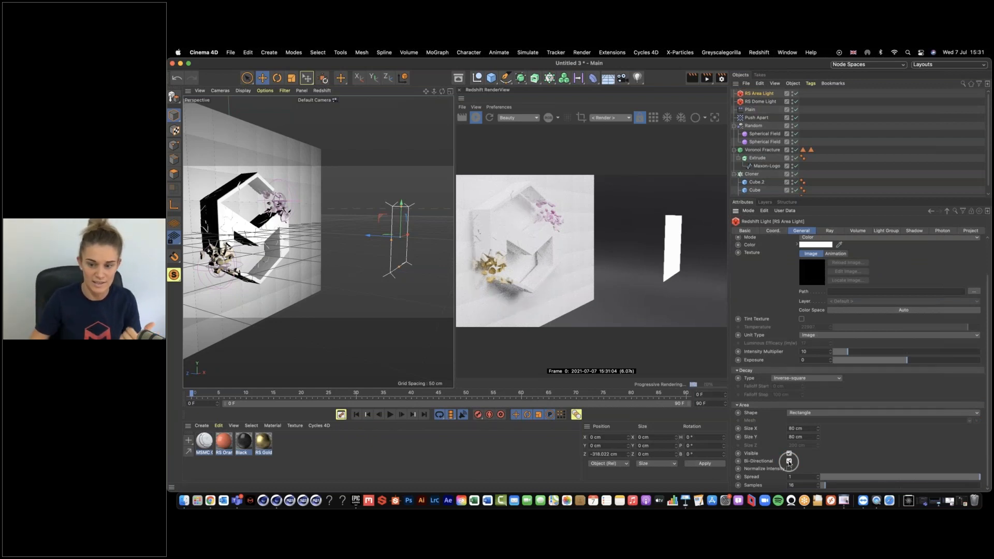
{"action": "left_click", "coordinate": [789, 453]}
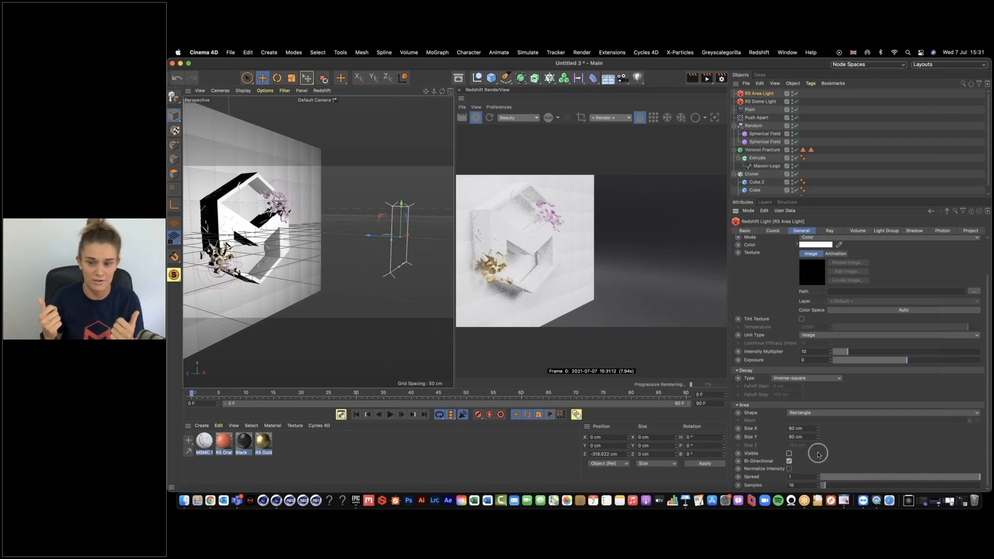
{"action": "left_click", "coordinate": [789, 461]}
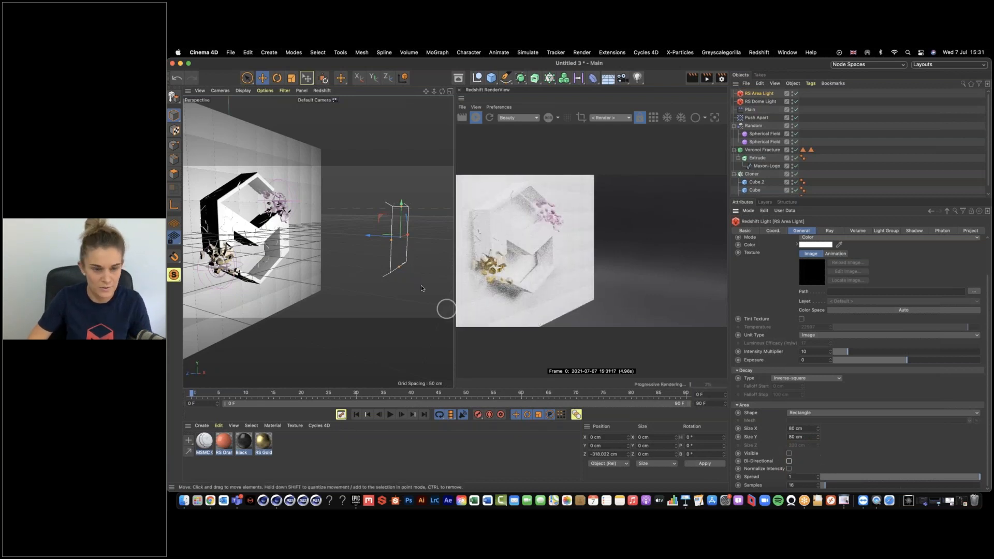
- Enable the Back-Plate of the RS Dome Light to hide the HDR environment behind the logo wall
{"action": "left_click", "coordinate": [433, 266]}
{"action": "left_click_drag", "start_coordinate": [418, 236], "coordinate": [350, 261], "text": "alt"}
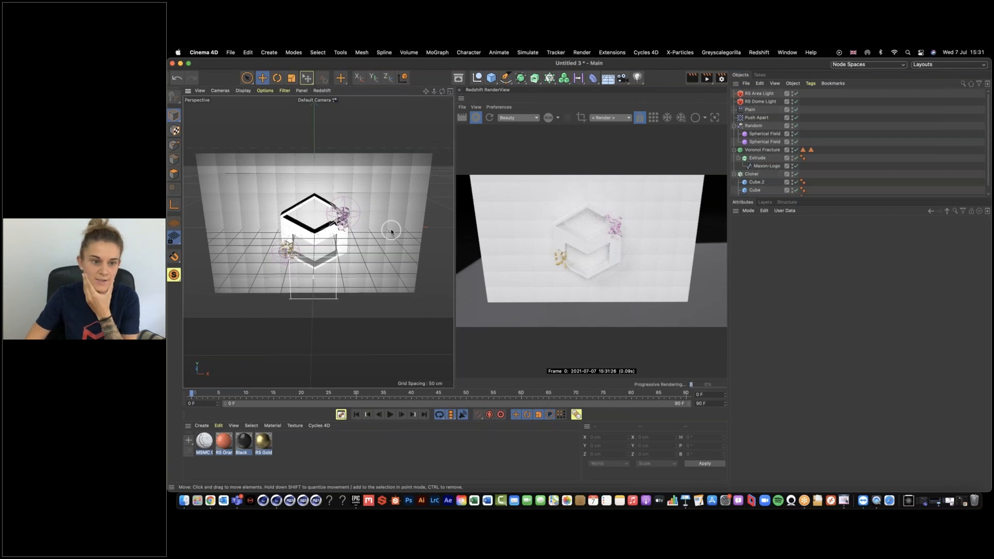
{"action": "mouse_move", "coordinate": [333, 250]}
{"action": "left_mouse_down", "text": "alt"}
{"action": "mouse_move", "coordinate": [334, 230]}
{"action": "mouse_move", "coordinate": [342, 244]}
{"action": "left_mouse_up", "text": "alt"}
{"action": "middle_click_drag", "start_coordinate": [342, 246], "coordinate": [350, 264], "text": "alt"}
{"action": "left_click", "coordinate": [752, 103]}
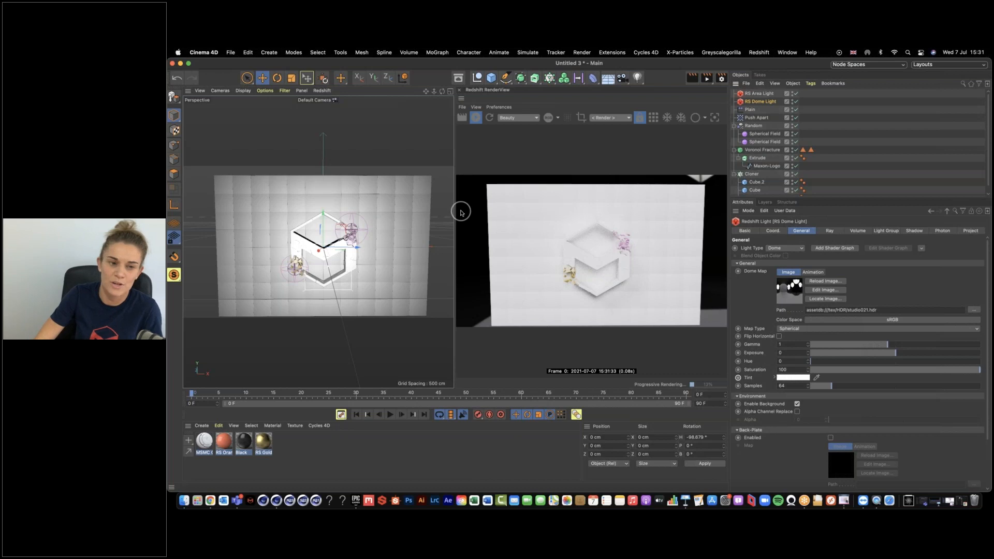
{"action": "left_click_drag", "start_coordinate": [399, 211], "coordinate": [368, 177], "text": "alt"}
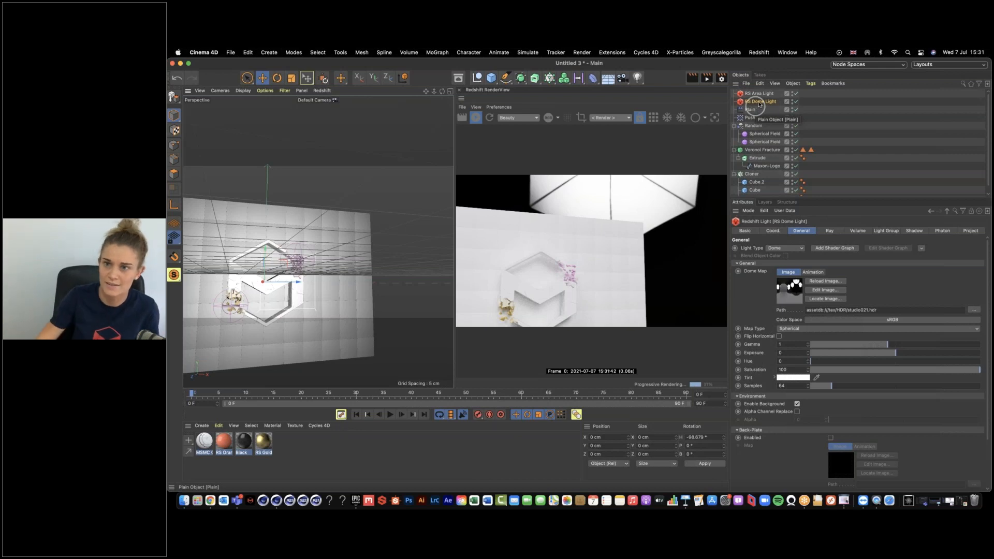
{"action": "left_click", "coordinate": [759, 103]}
{"action": "left_click", "coordinate": [831, 437]}
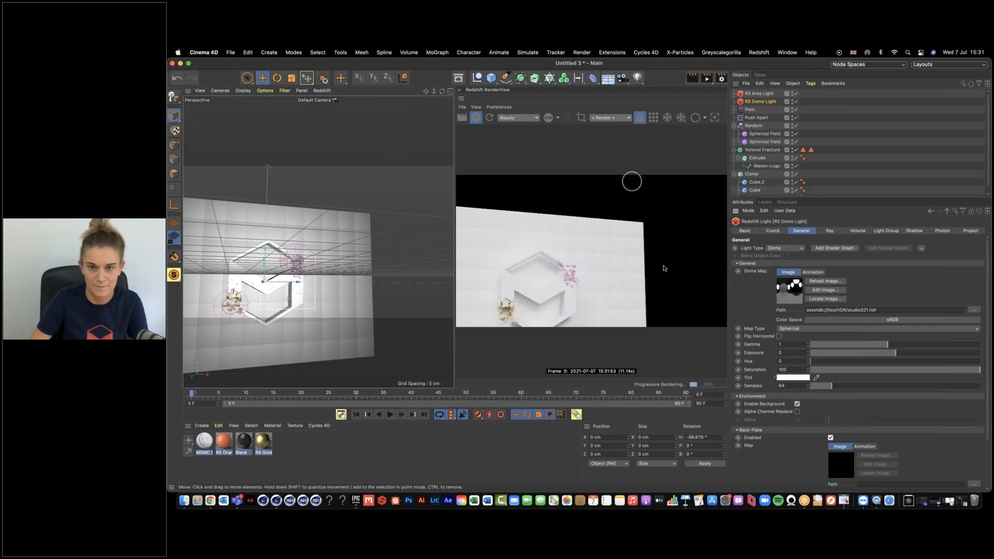
{"action": "left_click", "coordinate": [386, 246]}
{"action": "left_click_drag", "start_coordinate": [386, 247], "coordinate": [302, 275], "text": "alt"}
{"action": "middle_click_drag", "start_coordinate": [302, 275], "coordinate": [346, 257], "text": "alt"}
{"action": "left_click_drag", "start_coordinate": [347, 257], "coordinate": [326, 262], "text": "alt"}
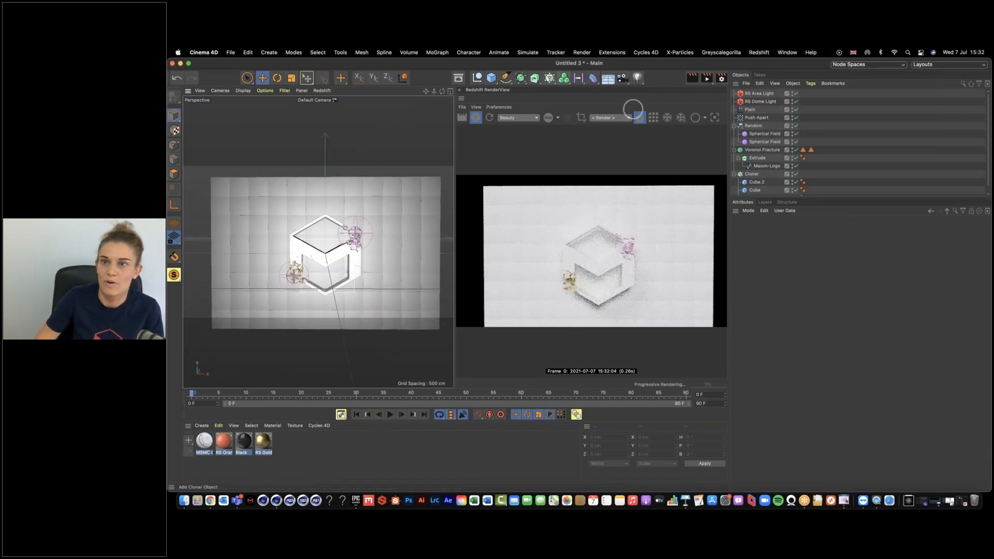
- Add a regular camera, look at the Redshift tags available for it, and delete the camera
{"action": "left_click", "coordinate": [759, 53]}
{"action": "mouse_move", "coordinate": [786, 90]}
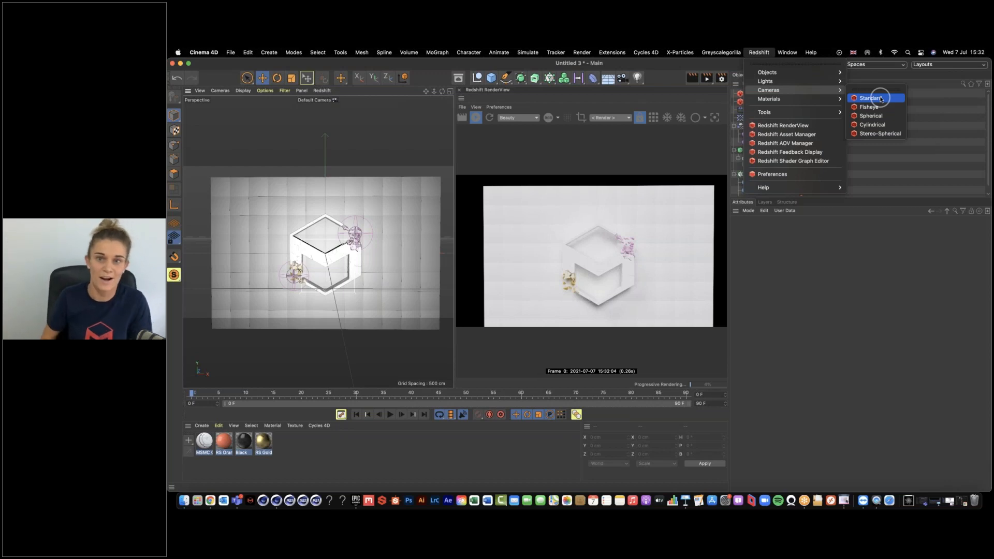
{"action": "left_click", "coordinate": [628, 66]}
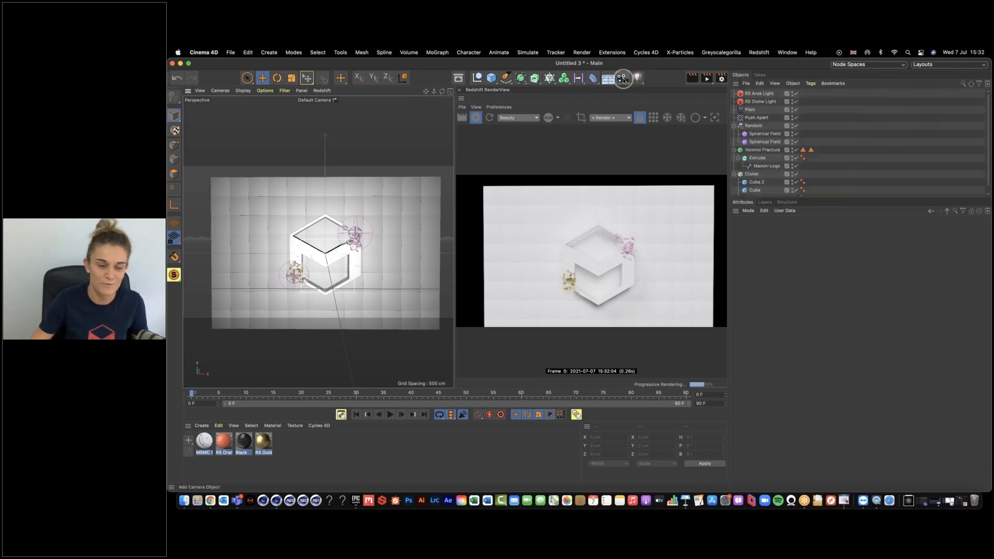
{"action": "left_click", "coordinate": [623, 79]}
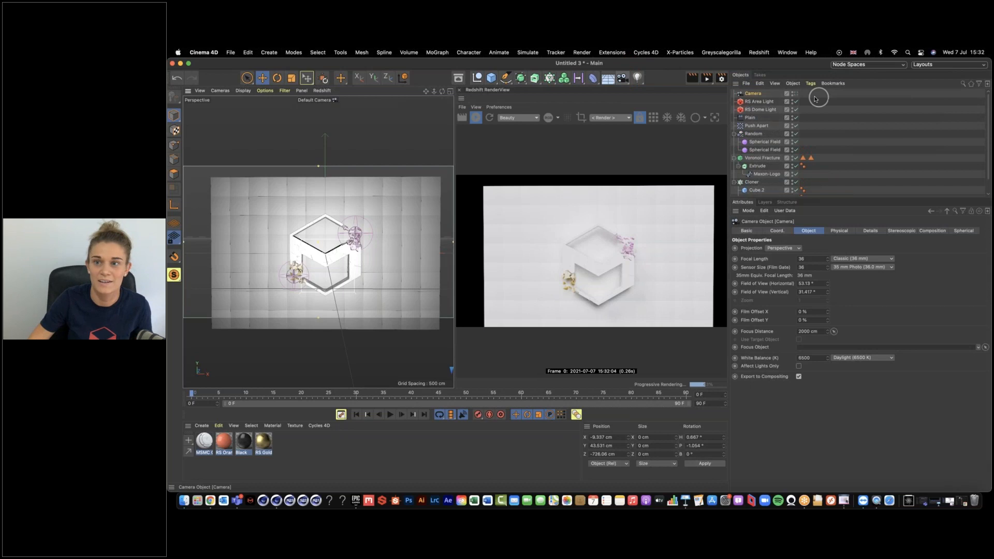
{"action": "right_click", "coordinate": [754, 93]}
{"action": "mouse_move", "coordinate": [811, 170]}
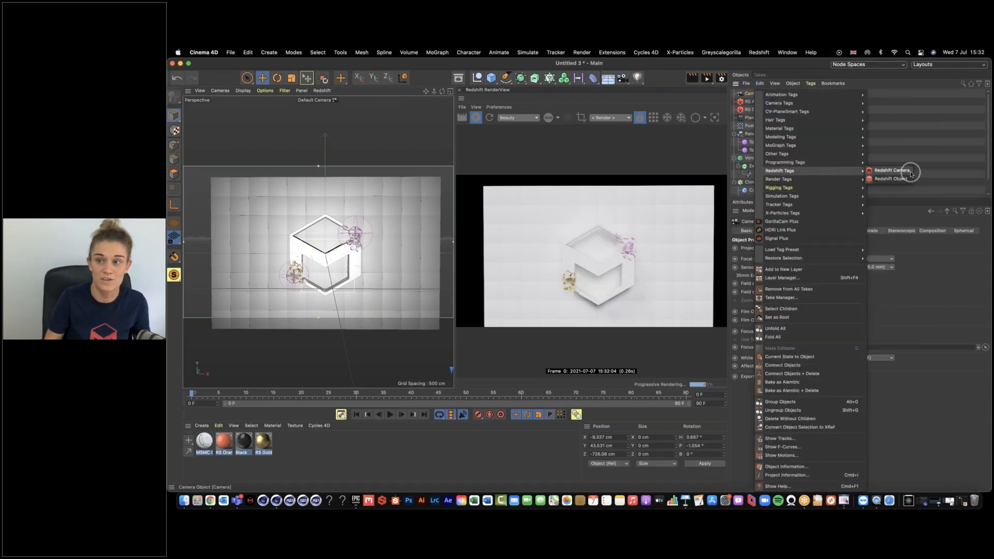
{"action": "left_click", "coordinate": [744, 94]}
{"action": "key", "text": "Delete"}
- Add a Standard Redshift camera to the scene and select it
{"action": "left_click", "coordinate": [759, 52]}
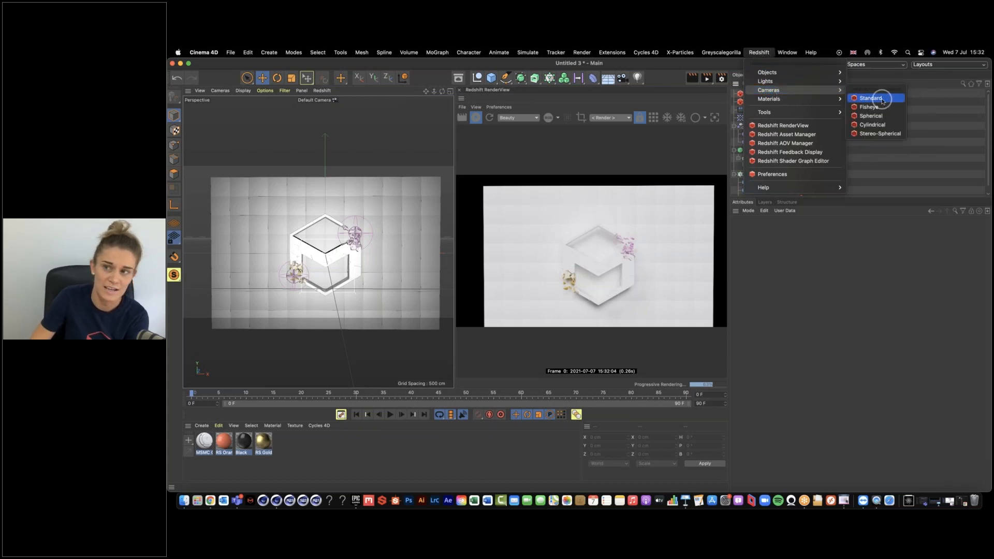
{"action": "left_click", "coordinate": [879, 100]}
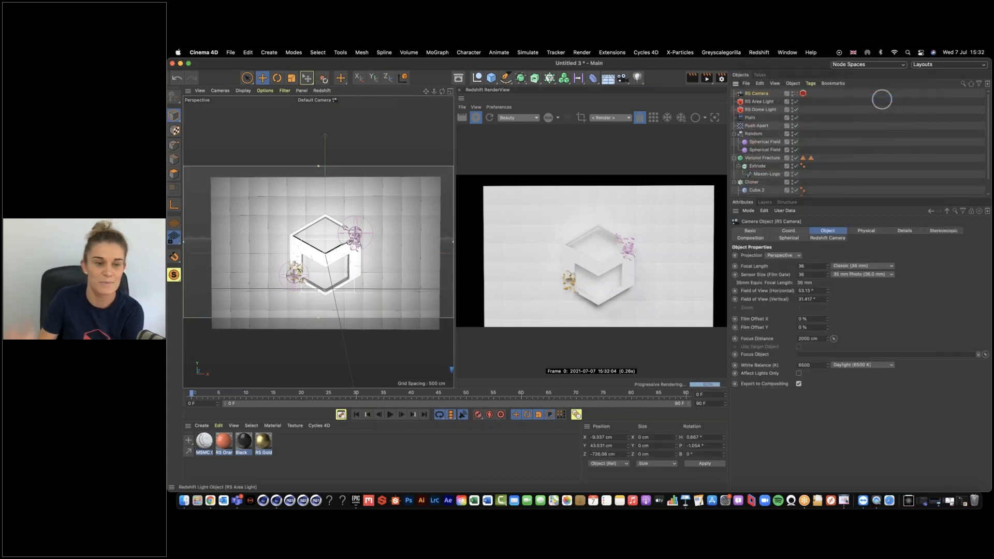
{"action": "left_click", "coordinate": [803, 94]}
{"action": "left_click", "coordinate": [763, 95]}
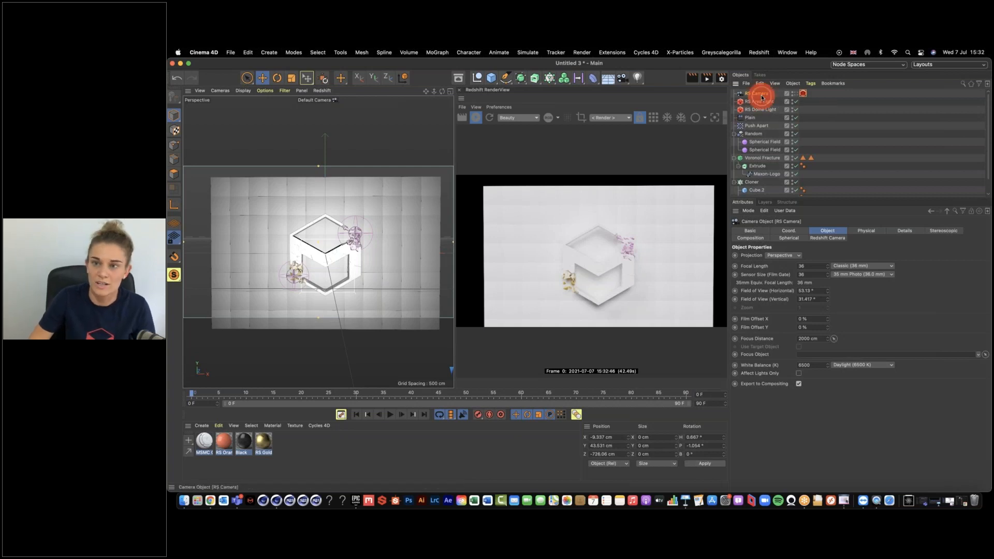
- Reset the RS Camera's X, Y and Z position and its rotation to 0
{"action": "left_click_drag", "start_coordinate": [309, 267], "coordinate": [365, 278], "text": "alt"}
{"action": "scroll", "coordinate": [364, 278], "scroll_direction": "down", "scroll_amount": 4}
{"action": "middle_click_drag", "start_coordinate": [365, 278], "coordinate": [337, 267], "text": "alt"}
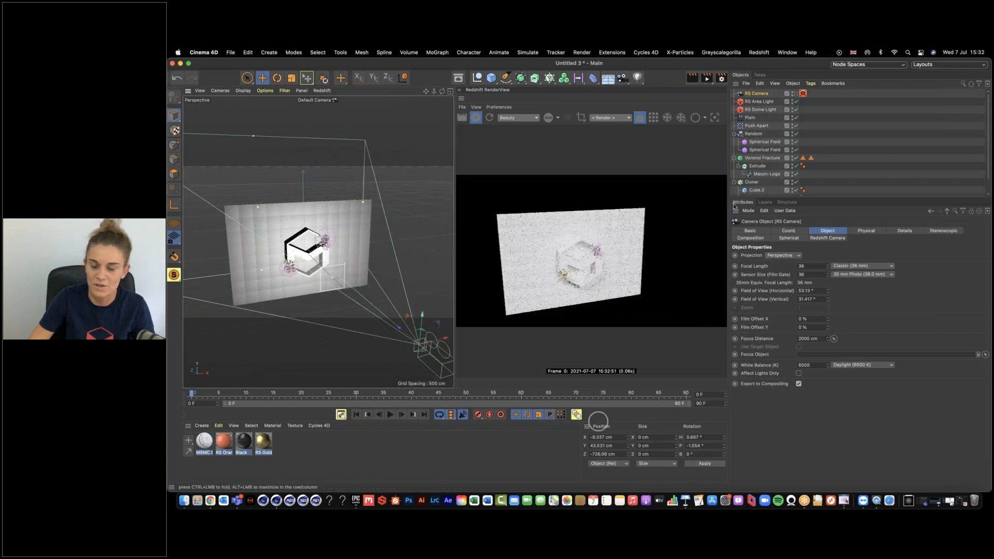
{"action": "left_click", "coordinate": [601, 437]}
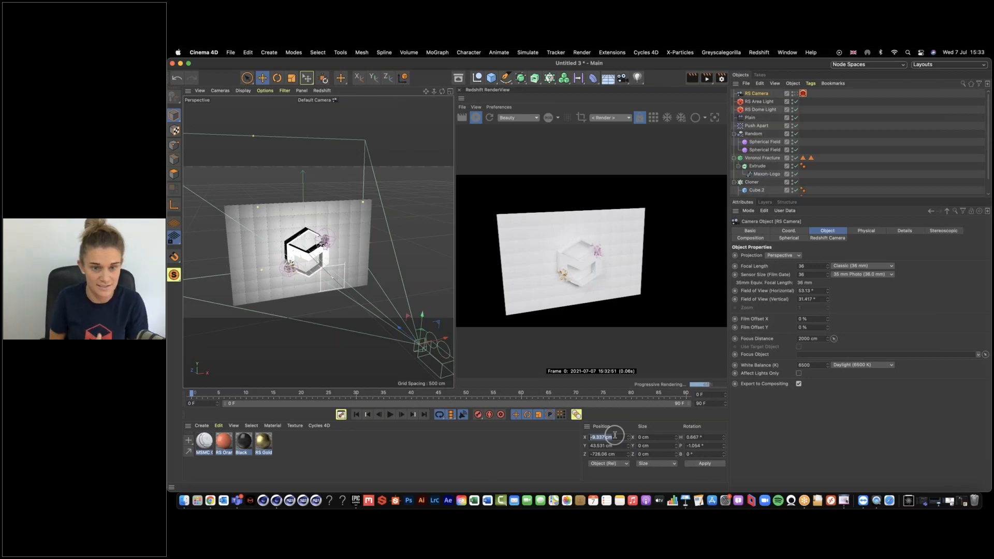
{"action": "key", "text": "Tab"}
{"action": "type", "text": "0"}
{"action": "key", "text": "Tab"}
{"action": "type", "text": "0"}
{"action": "key", "text": "Tab"}
{"action": "type", "text": "0"}
{"action": "key", "text": "Tab"}
{"action": "type", "text": "0"}
{"action": "key", "text": "Tab"}
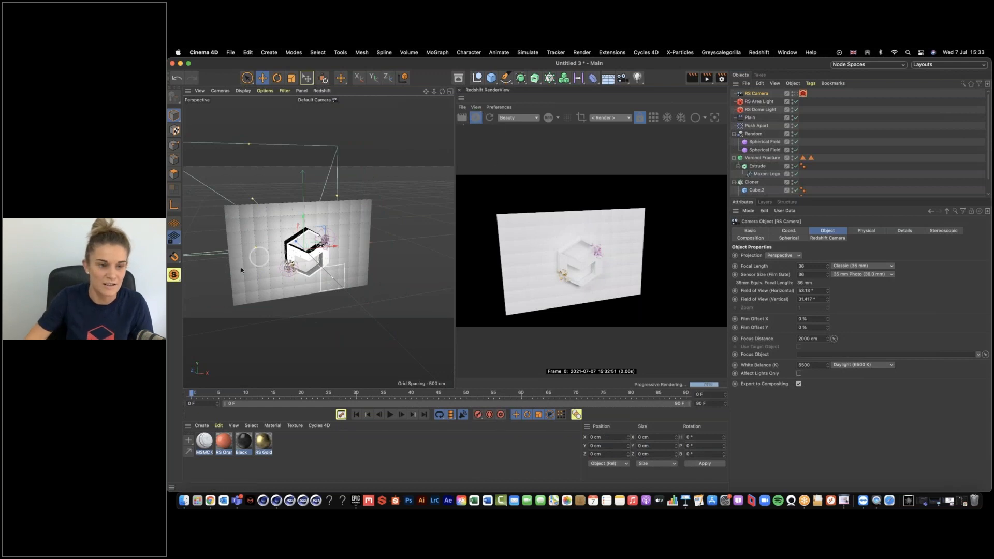
- Stop the live render, move the RS Camera back to about -432 cm in Z, and look through it
{"action": "left_click", "coordinate": [476, 117]}
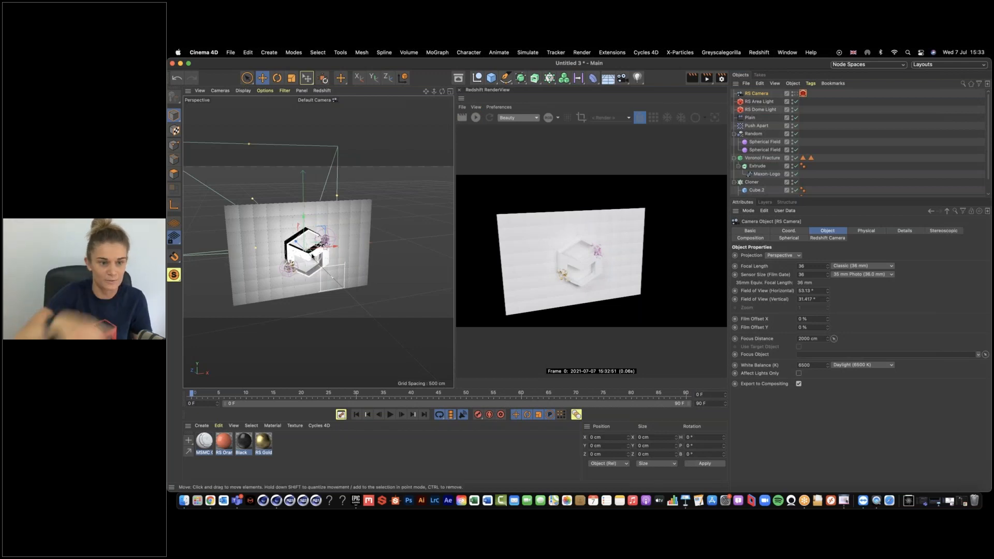
{"action": "left_click", "coordinate": [450, 91]}
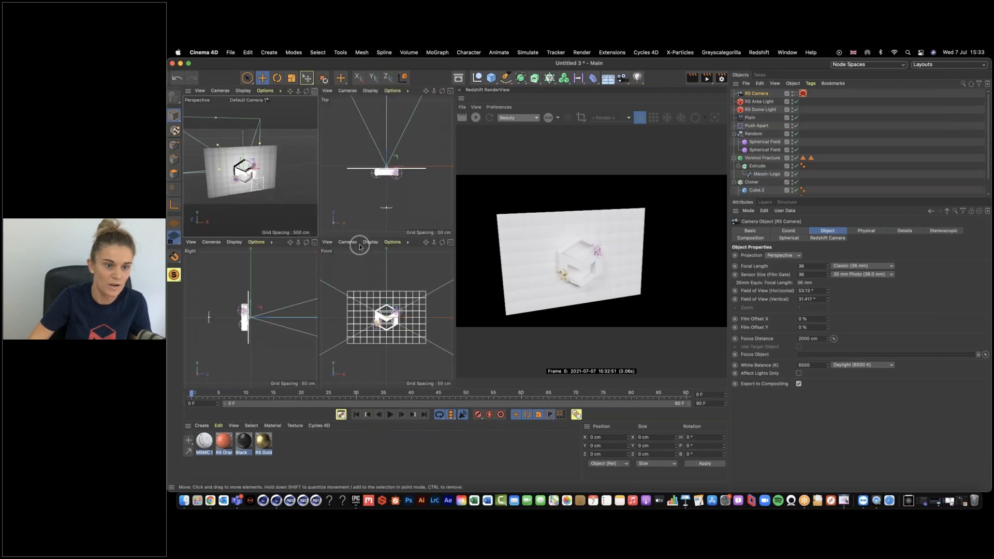
{"action": "left_click_drag", "start_coordinate": [386, 151], "coordinate": [386, 213]}
{"action": "left_click", "coordinate": [314, 91]}
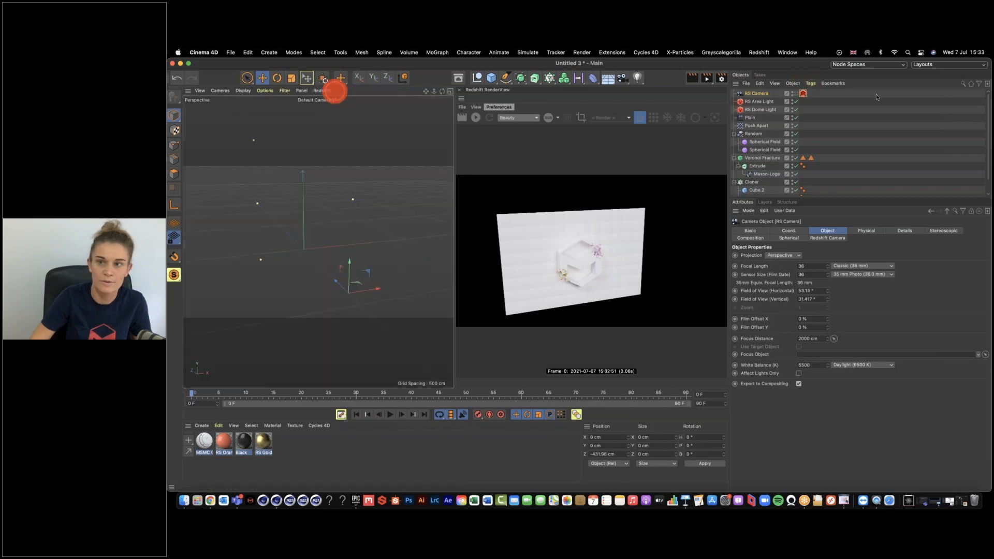
{"action": "left_click", "coordinate": [795, 94]}
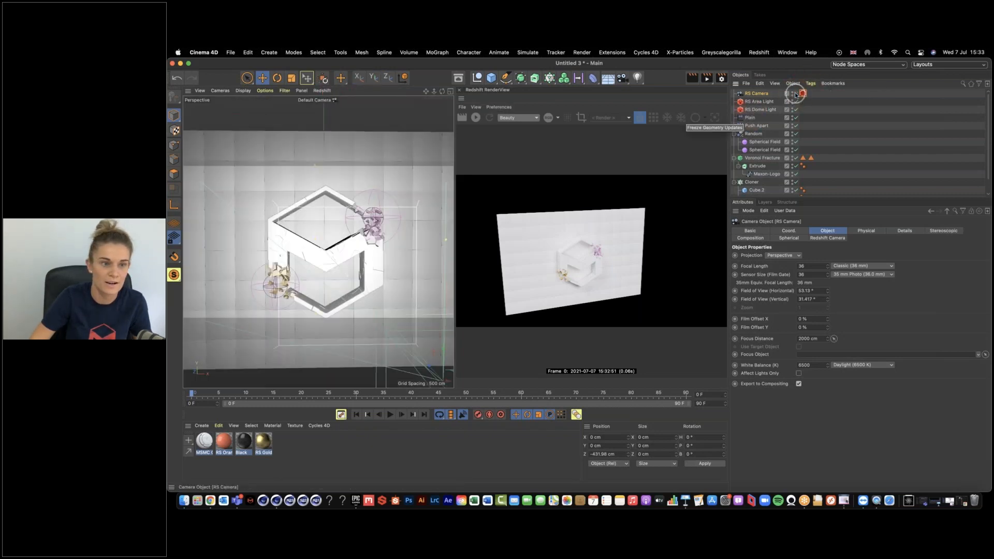
- Pull the RS Camera back to about -478 cm in Z, lower it slightly, and restart the live render
{"action": "left_click", "coordinate": [451, 94]}
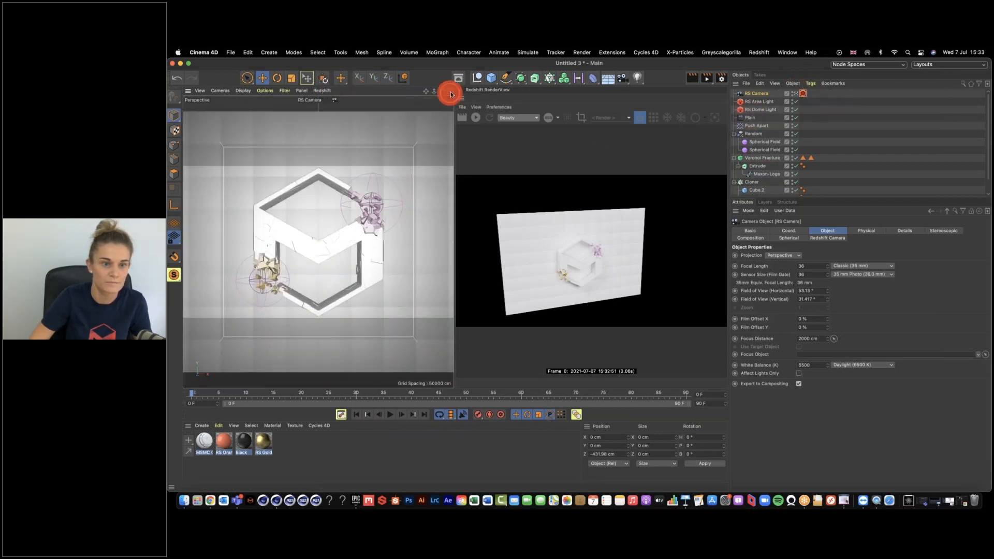
{"action": "left_click_drag", "start_coordinate": [386, 208], "coordinate": [388, 213]}
{"action": "left_click_drag", "start_coordinate": [387, 305], "coordinate": [388, 304]}
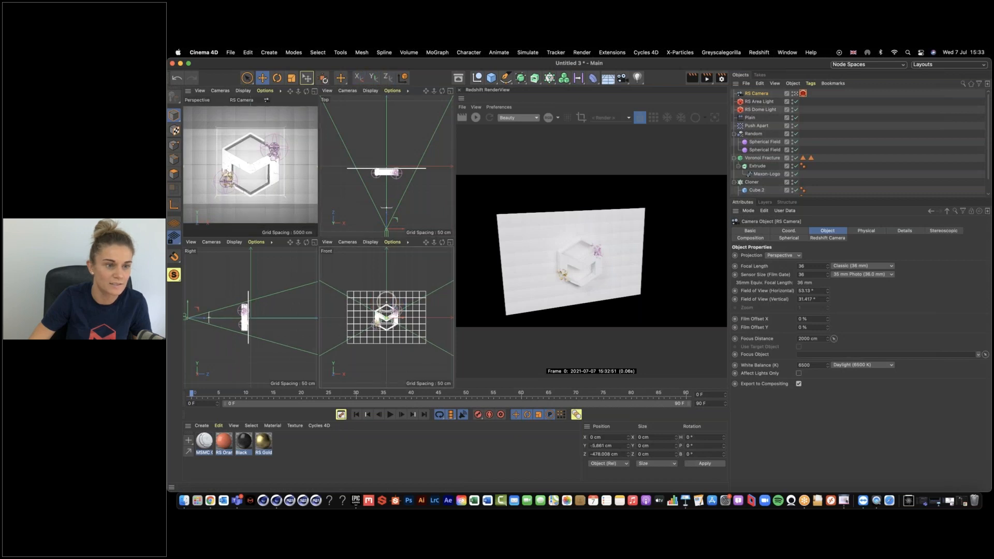
{"action": "left_click", "coordinate": [315, 92]}
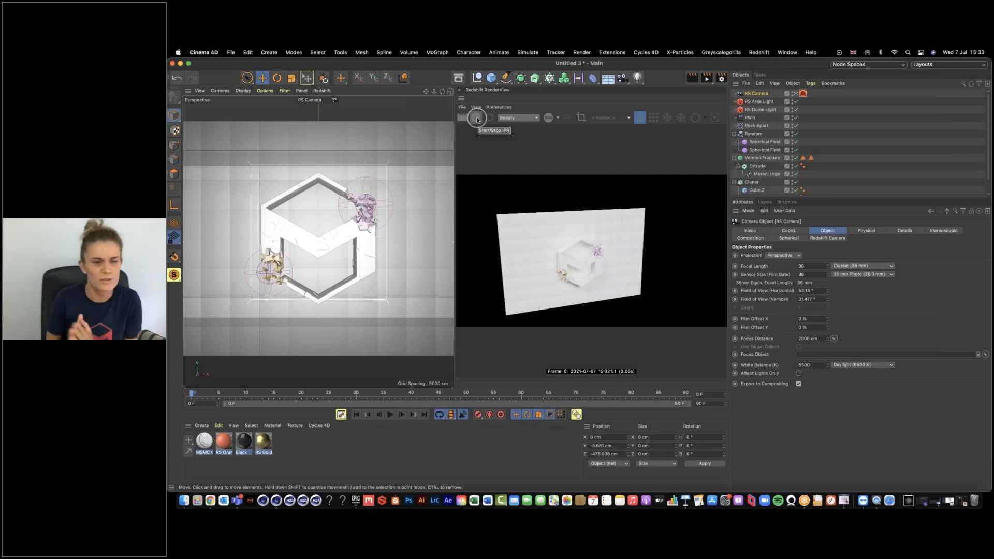
{"action": "left_click", "coordinate": [478, 119]}
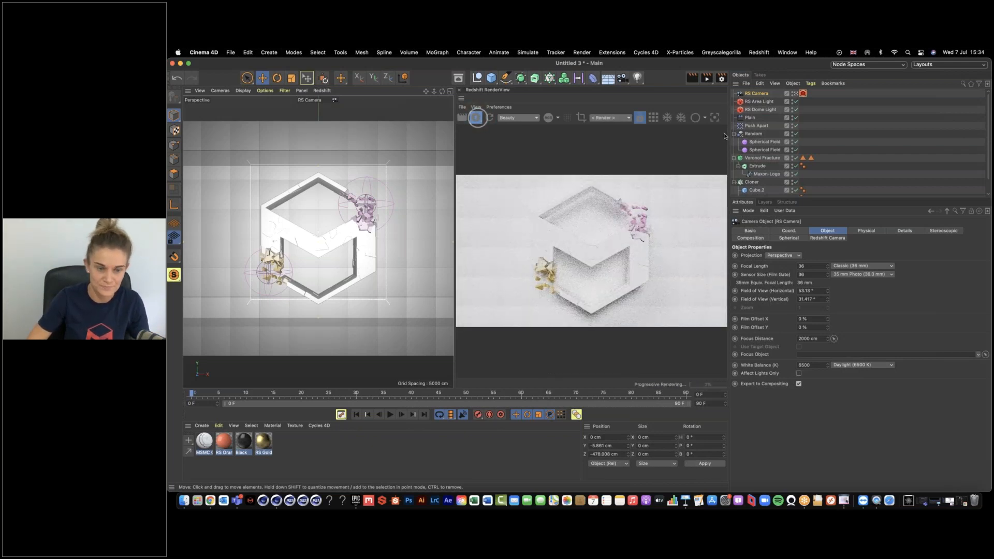
- Leave the RS Camera's view in the viewport and set the render view to always use RS Camera
{"action": "left_click", "coordinate": [798, 94]}
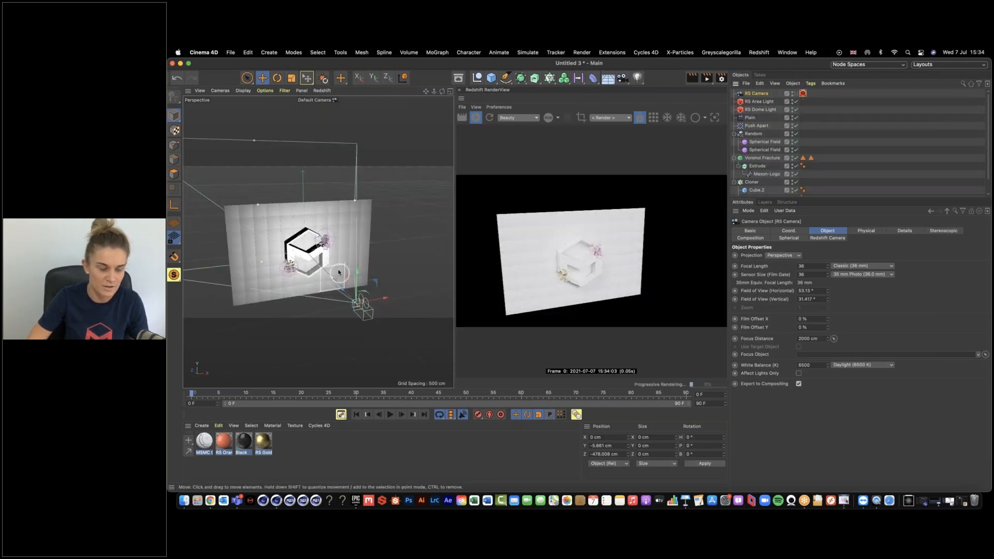
{"action": "left_click", "coordinate": [379, 262]}
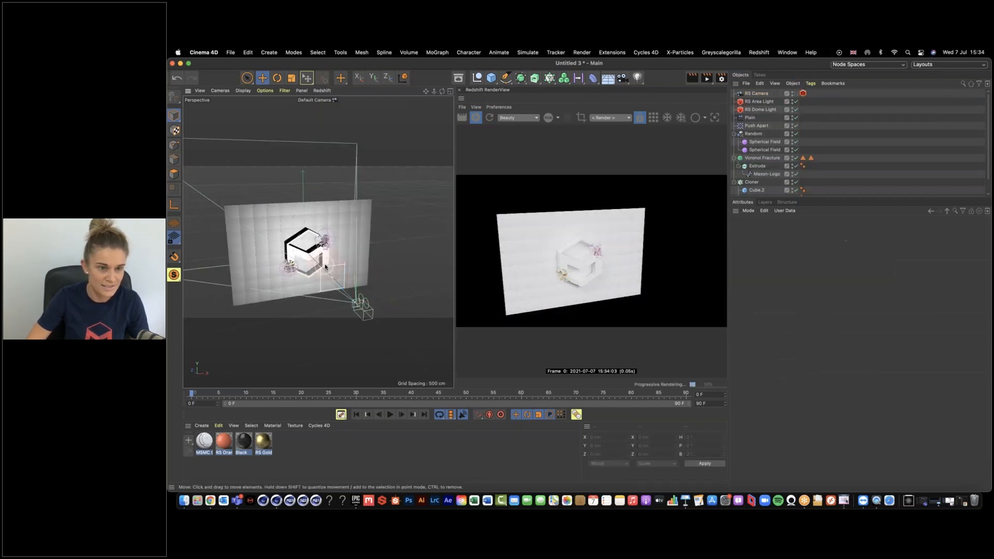
{"action": "left_click_drag", "start_coordinate": [293, 291], "coordinate": [306, 291], "text": "alt"}
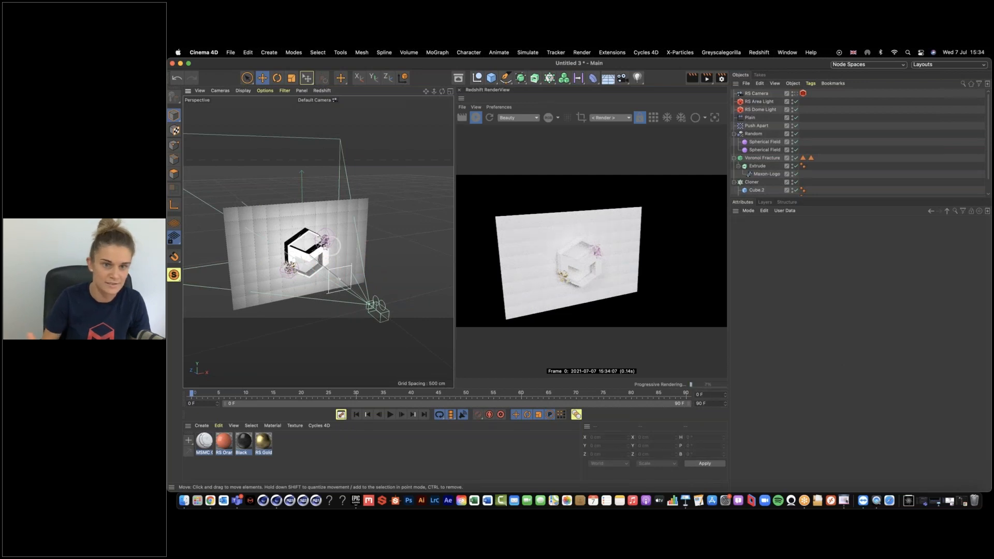
{"action": "left_click", "coordinate": [627, 118]}
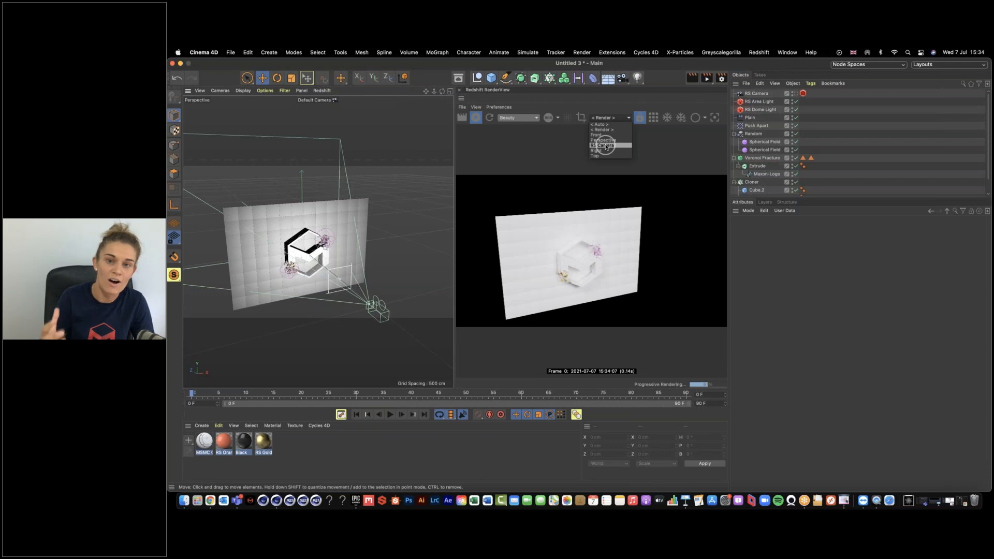
{"action": "left_click", "coordinate": [606, 145]}
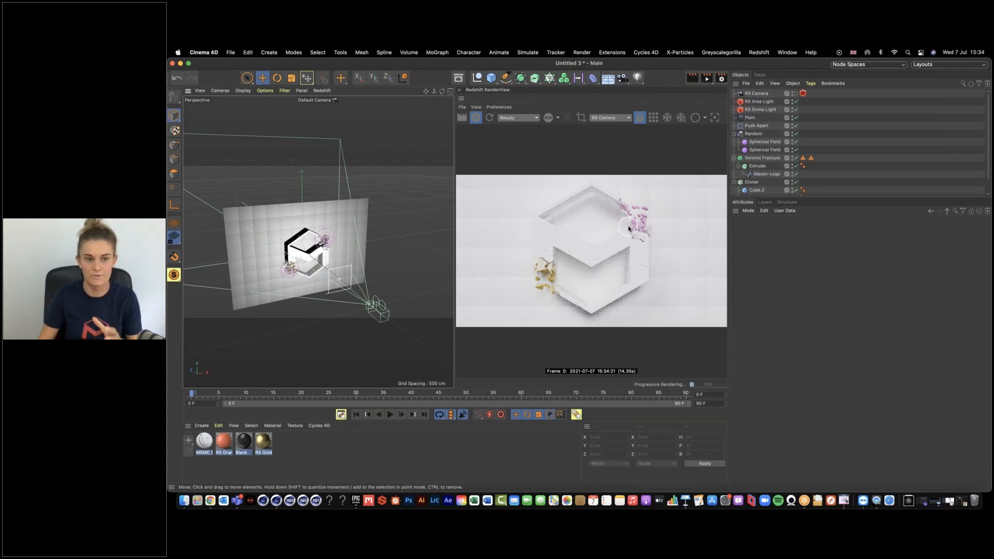
{"action": "left_click_drag", "start_coordinate": [329, 230], "coordinate": [375, 240], "text": "alt"}
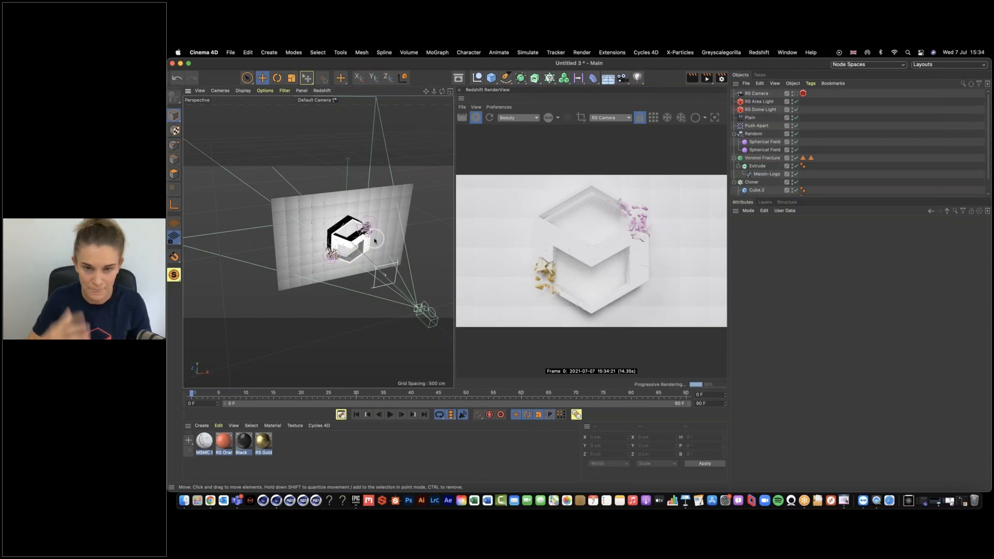
{"action": "left_click_drag", "start_coordinate": [393, 249], "coordinate": [345, 266], "text": "alt"}
{"action": "left_click", "coordinate": [345, 266]}
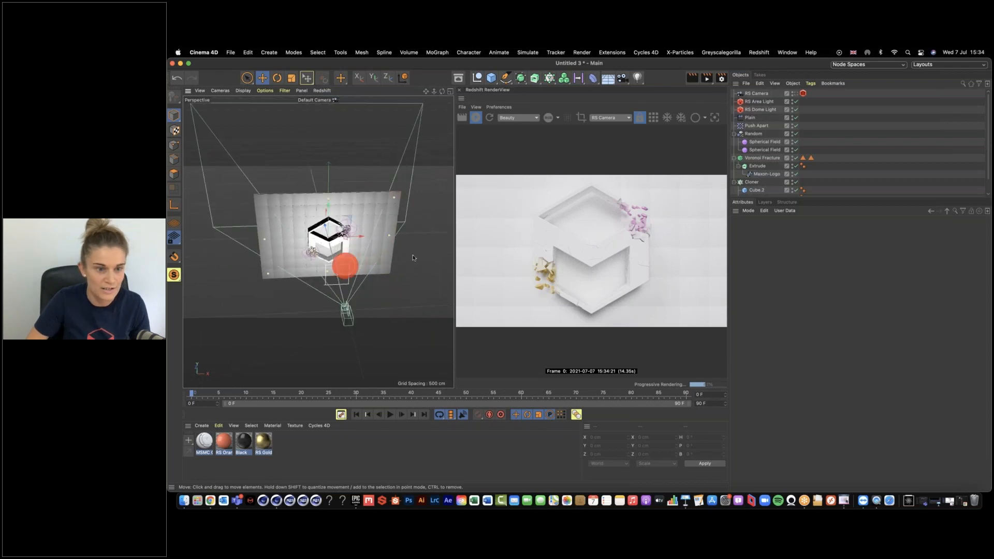
- Add a null object to the scene
{"action": "left_click", "coordinate": [757, 93]}
{"action": "left_click", "coordinate": [761, 102]}
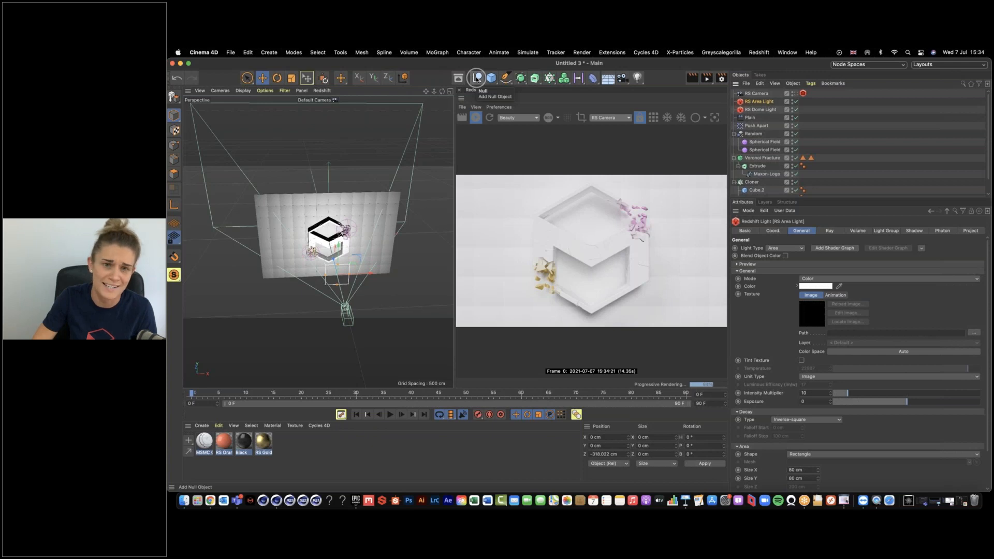
{"action": "left_click", "coordinate": [477, 78]}
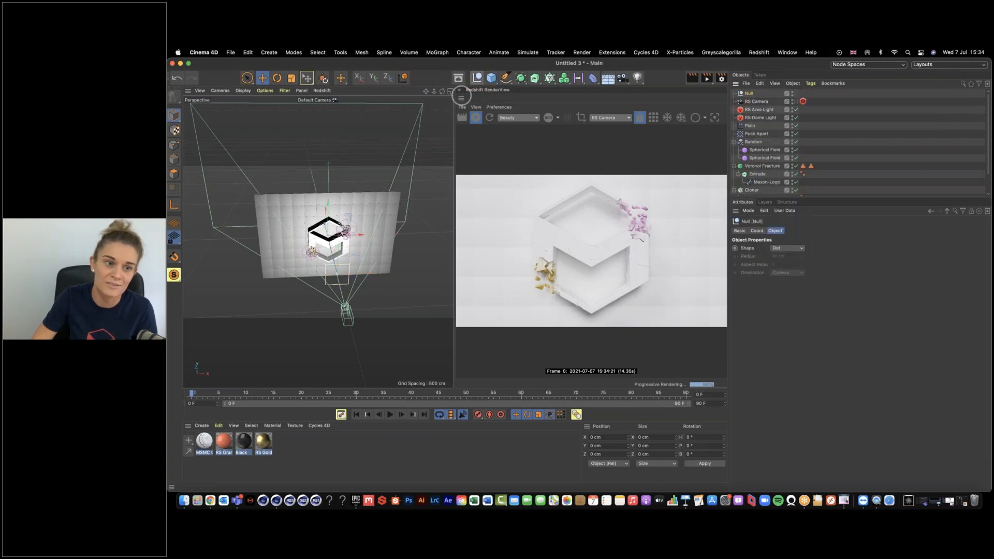
- Move the null to about -11.8 cm in Y and -50.6 cm in Z, using the orthographic views
{"action": "left_click", "coordinate": [450, 91]}
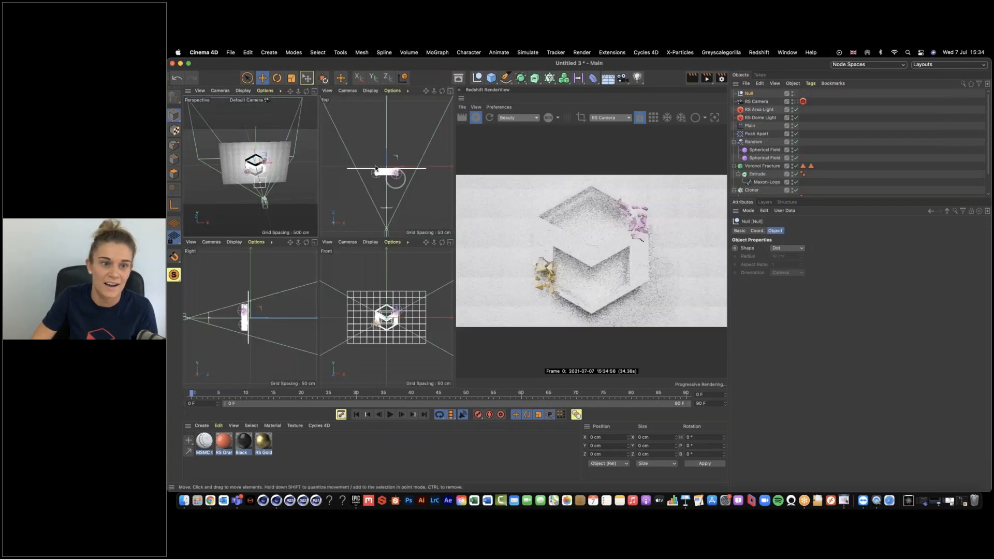
{"action": "left_click_drag", "start_coordinate": [387, 152], "coordinate": [386, 159]}
{"action": "left_click_drag", "start_coordinate": [387, 307], "coordinate": [386, 312]}
{"action": "left_click", "coordinate": [750, 95]}
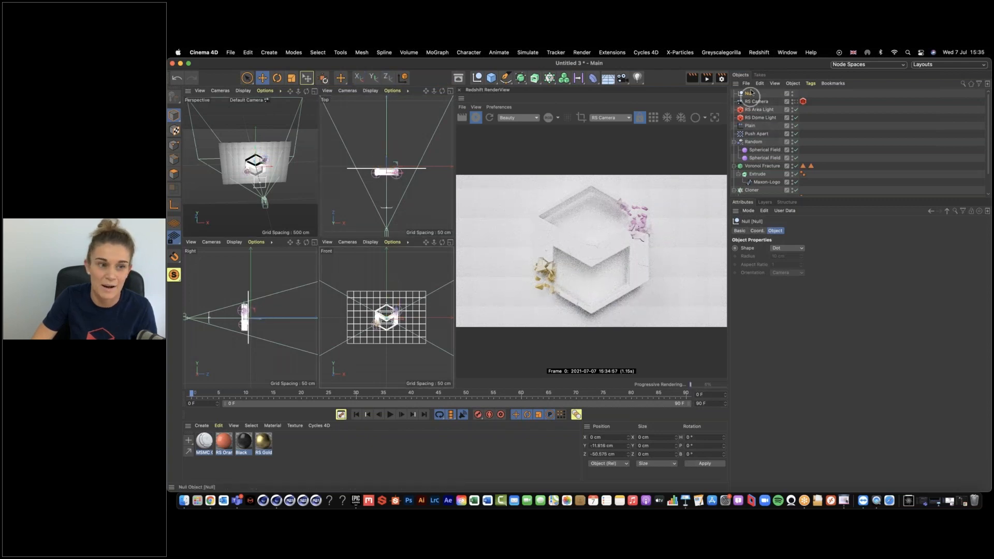
{"action": "left_click", "coordinate": [314, 90]}
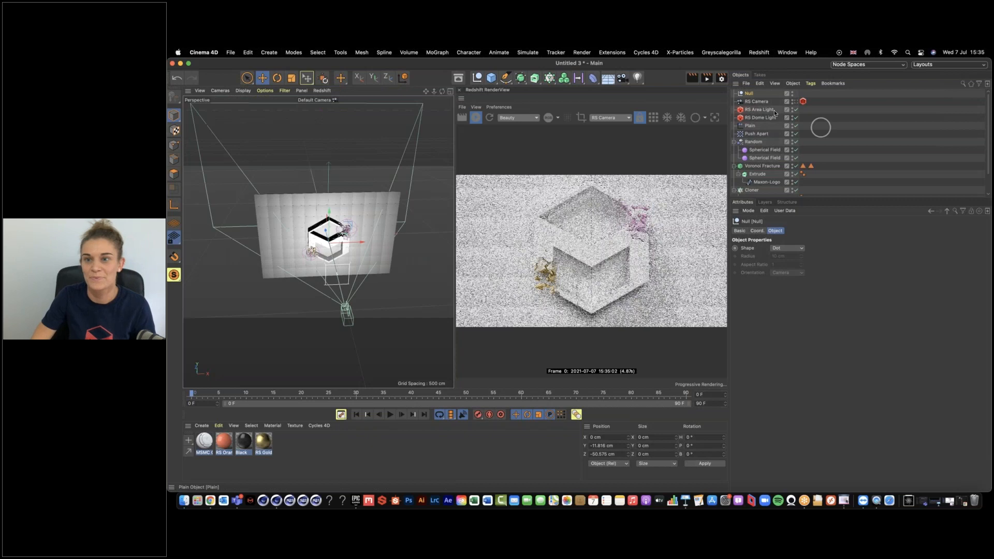
- Add a Target tag to the RS Area Light and set the null as its target object
{"action": "right_click", "coordinate": [755, 111]}
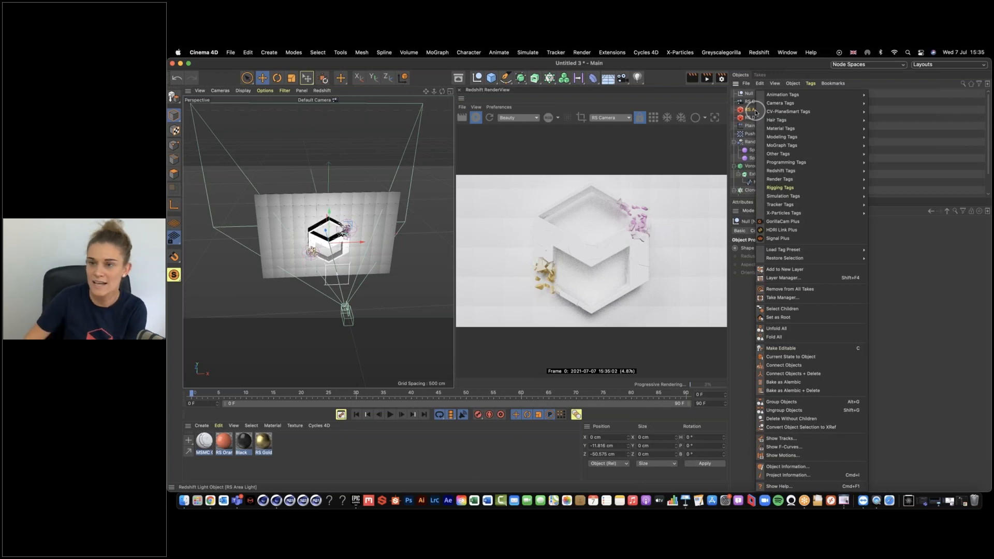
{"action": "mouse_move", "coordinate": [785, 95]}
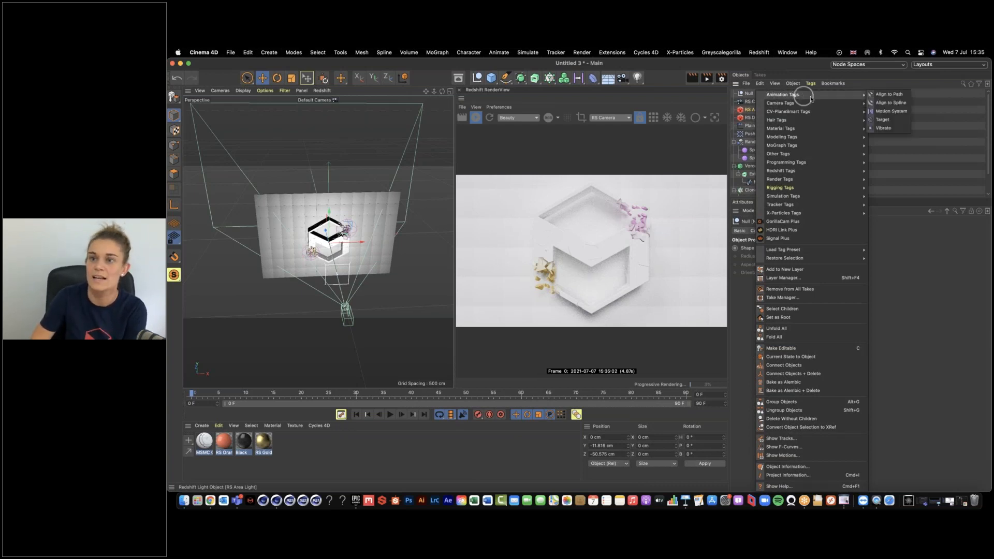
{"action": "left_click", "coordinate": [886, 120]}
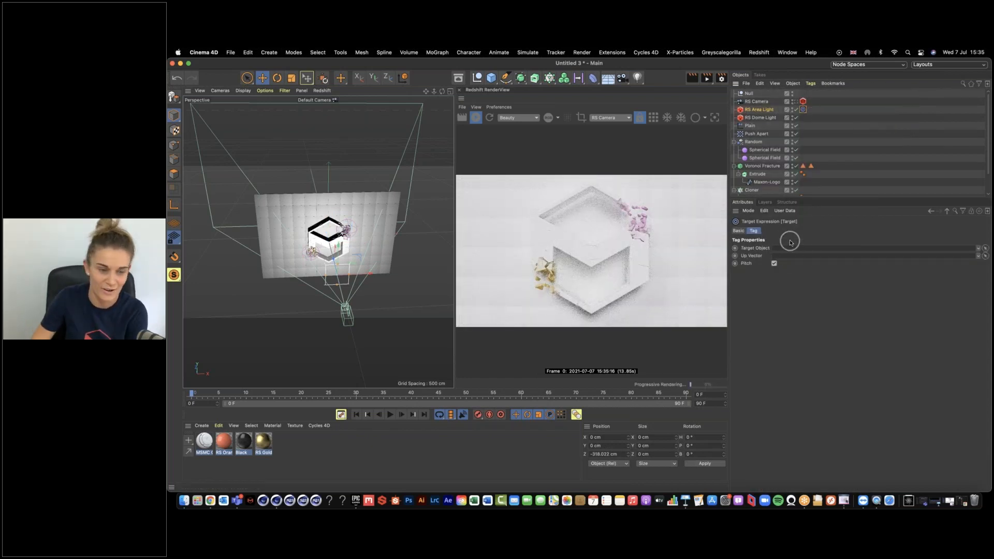
{"action": "left_click_drag", "start_coordinate": [748, 94], "coordinate": [782, 248]}
- Move the RS Area Light to about -155 cm in X and place a duplicate at about 115 cm in X and -339 cm in Z
{"action": "left_click_drag", "start_coordinate": [362, 275], "coordinate": [317, 268]}
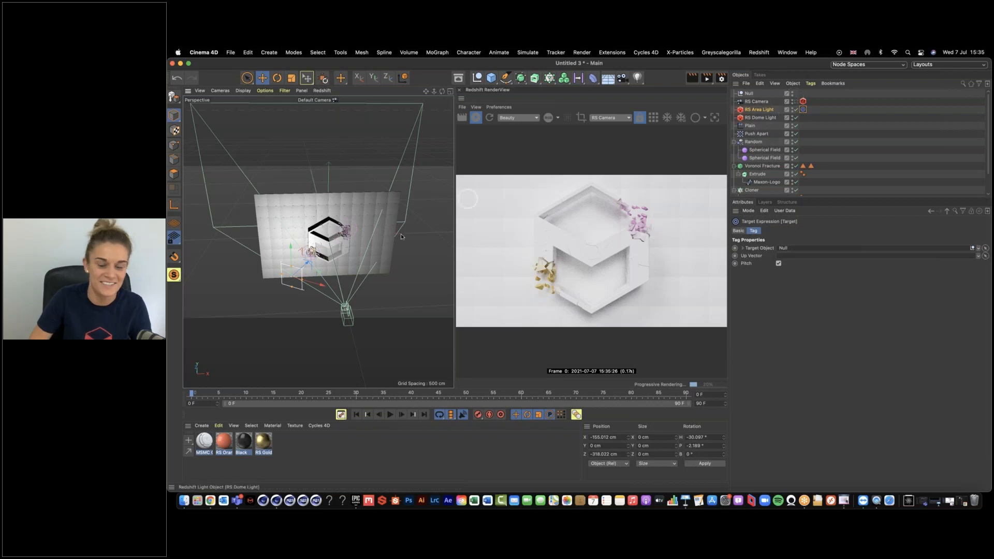
{"action": "left_click_drag", "start_coordinate": [757, 109], "coordinate": [757, 106]}
{"action": "left_click_drag", "start_coordinate": [325, 286], "coordinate": [402, 262]}
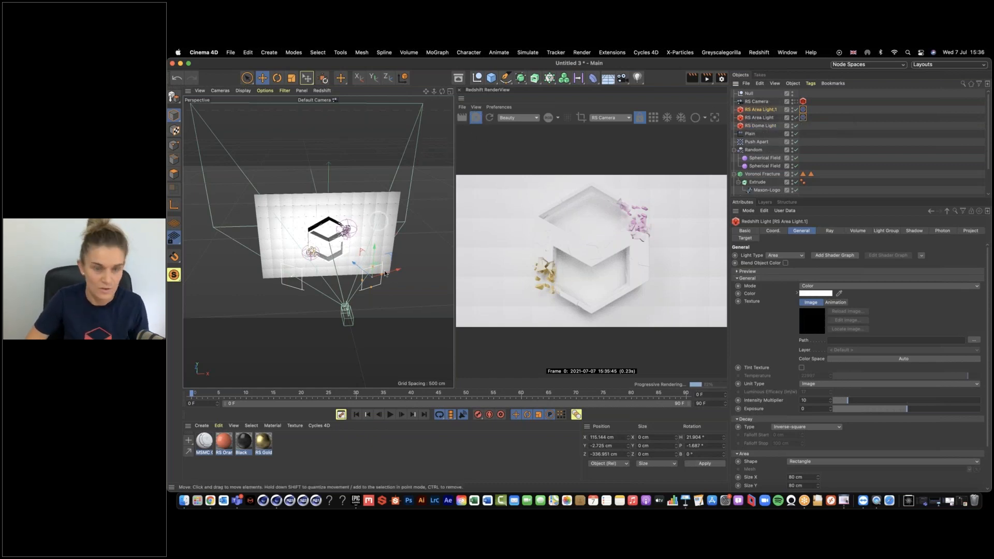
- Stop the live render and create a new Redshift material
{"action": "left_click", "coordinate": [477, 117]}
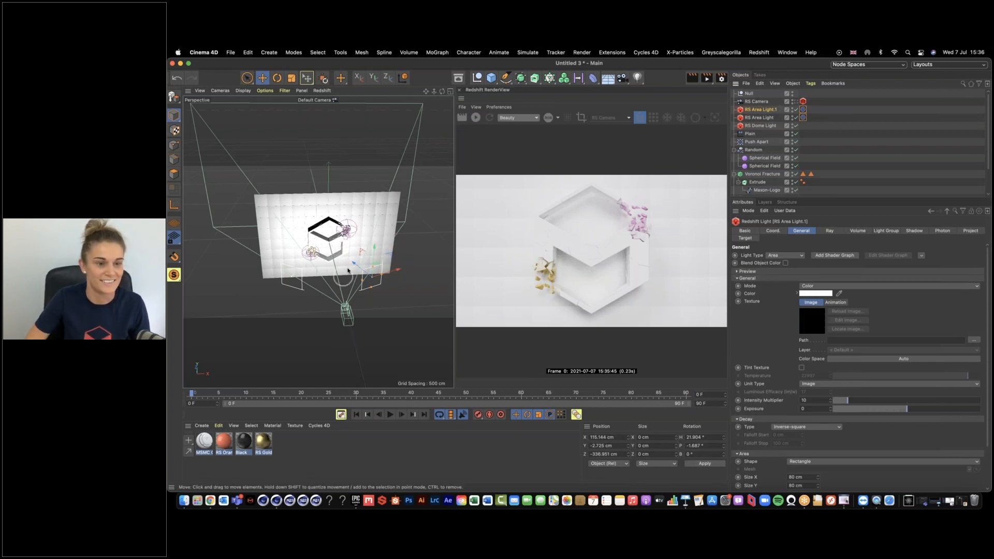
{"action": "left_click", "coordinate": [328, 259]}
{"action": "scroll", "coordinate": [342, 248], "scroll_direction": "up", "scroll_amount": 10}
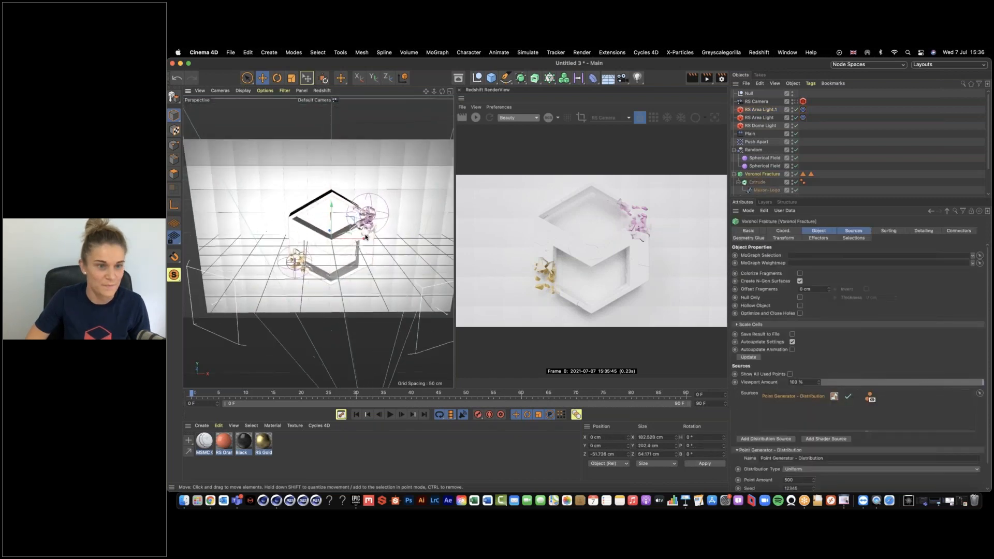
{"action": "left_click_drag", "start_coordinate": [347, 245], "coordinate": [295, 372], "text": "alt"}
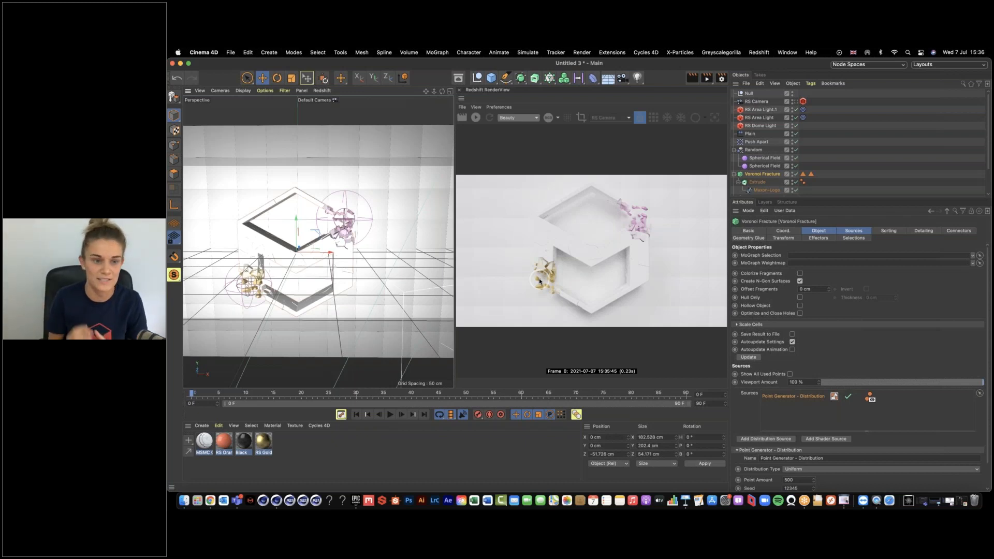
{"action": "left_click", "coordinate": [202, 426]}
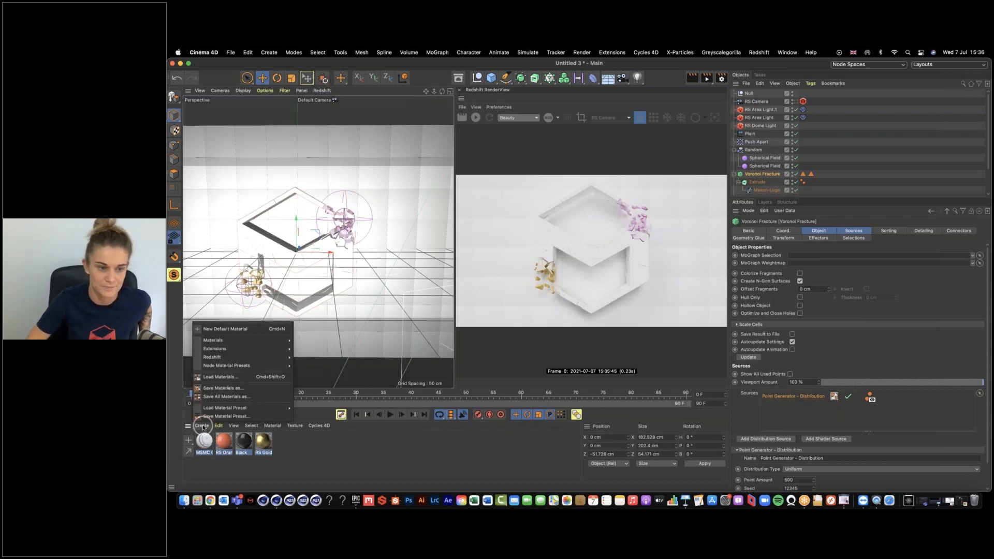
{"action": "left_click", "coordinate": [216, 358]}
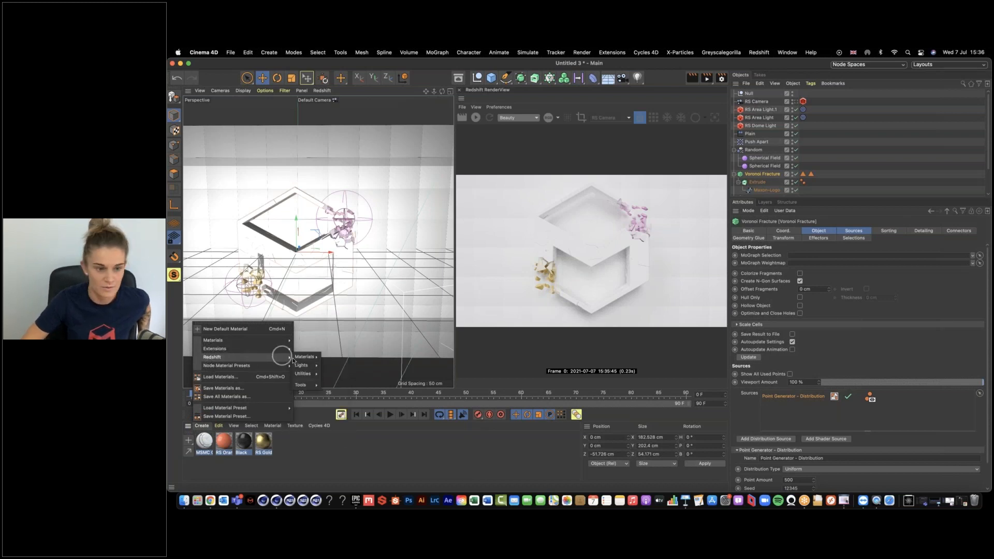
{"action": "mouse_move", "coordinate": [305, 357]}
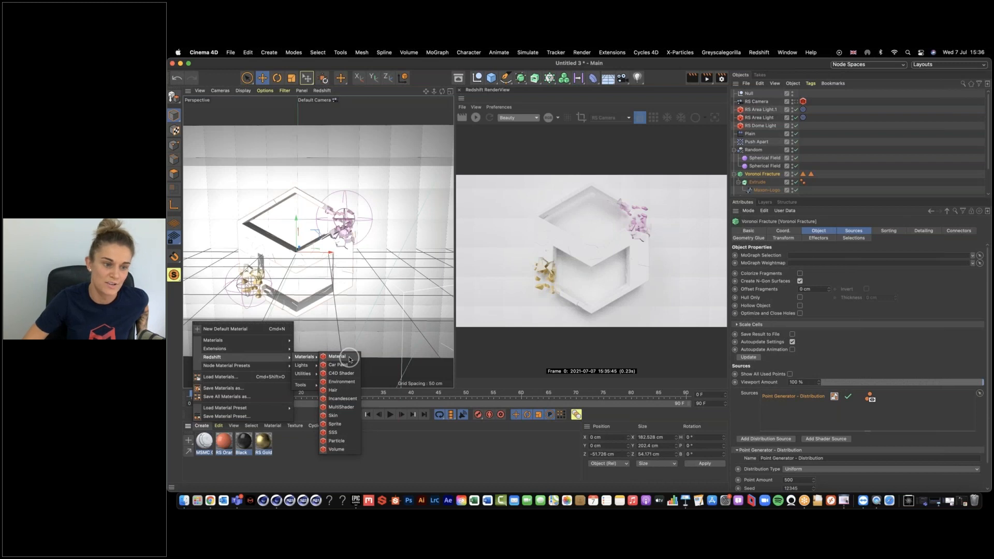
{"action": "left_click", "coordinate": [218, 425]}
{"action": "left_click", "coordinate": [201, 426]}
{"action": "mouse_move", "coordinate": [238, 357]}
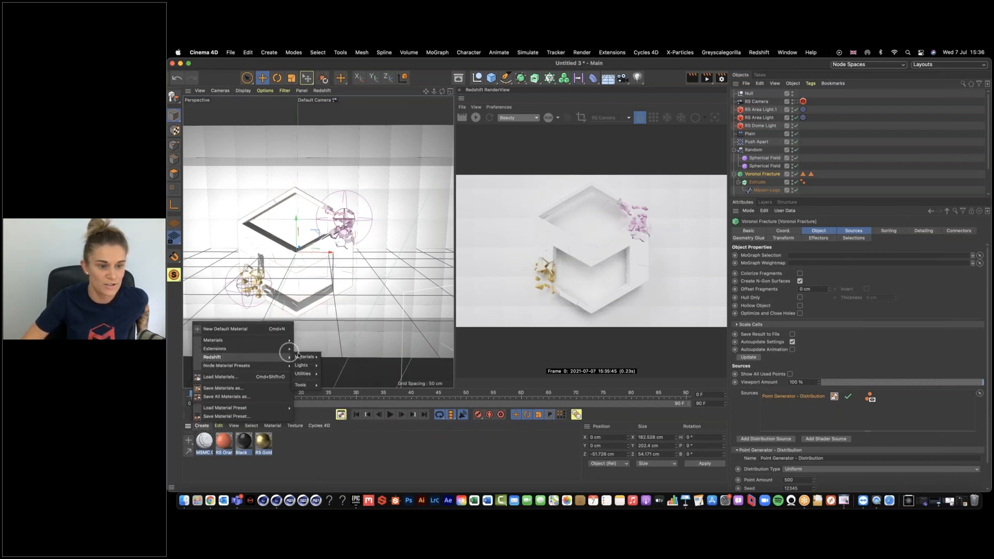
{"action": "mouse_move", "coordinate": [306, 357]}
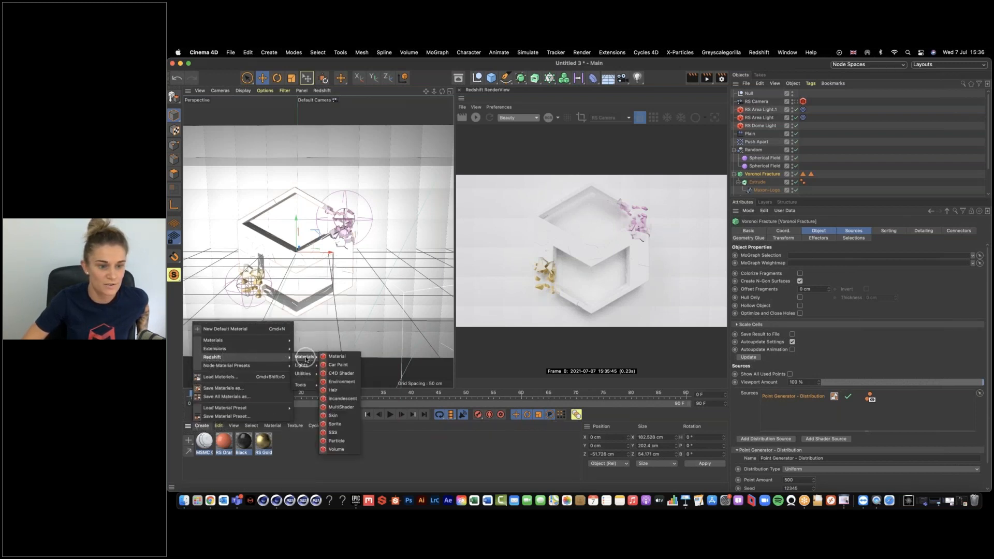
{"action": "left_click", "coordinate": [337, 356]}
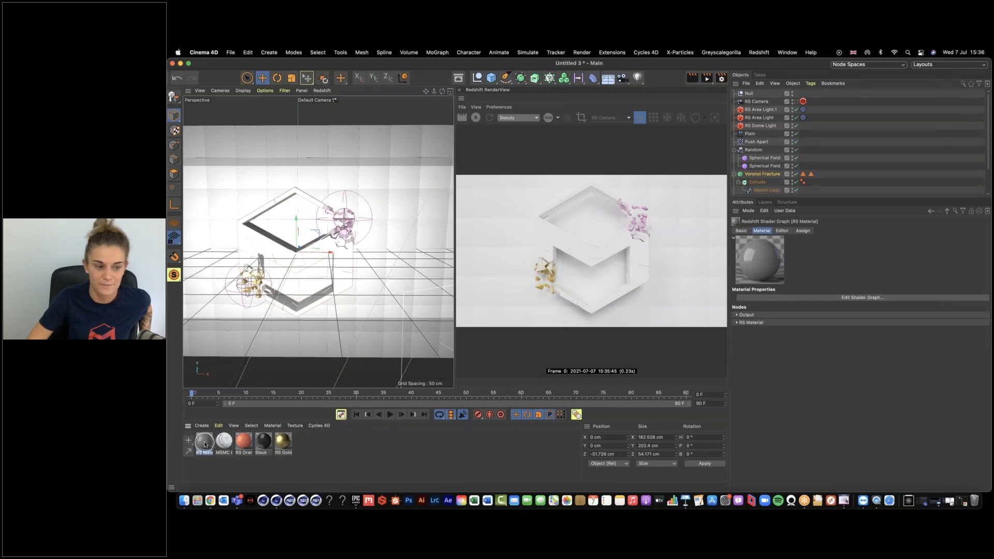
- Open the RS Material's shader graph in an enlarged window with both the RS Material and Output nodes in view
{"action": "double_click", "coordinate": [205, 441]}
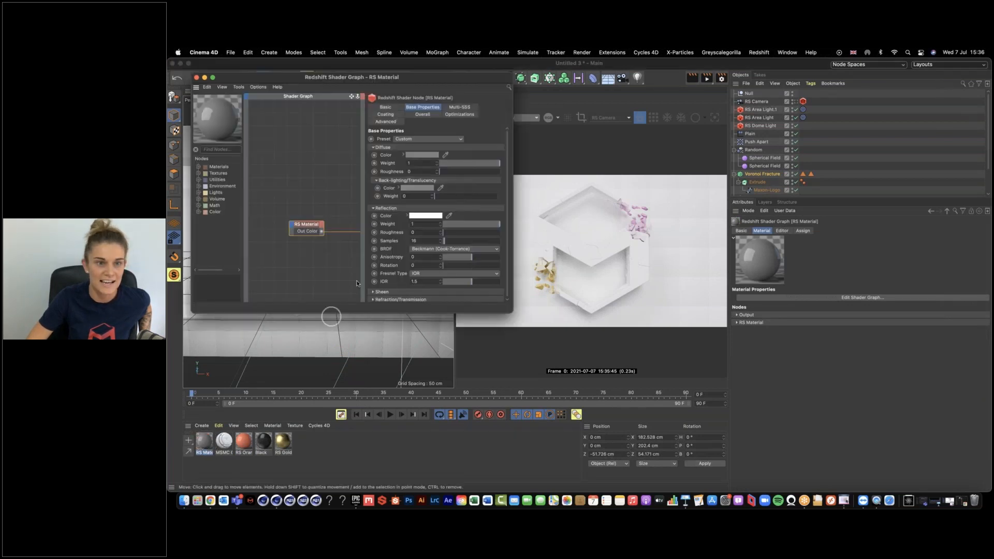
{"action": "left_click_drag", "start_coordinate": [509, 312], "coordinate": [683, 432]}
{"action": "left_click_drag", "start_coordinate": [340, 246], "coordinate": [413, 269]}
{"action": "left_click", "coordinate": [390, 230]}
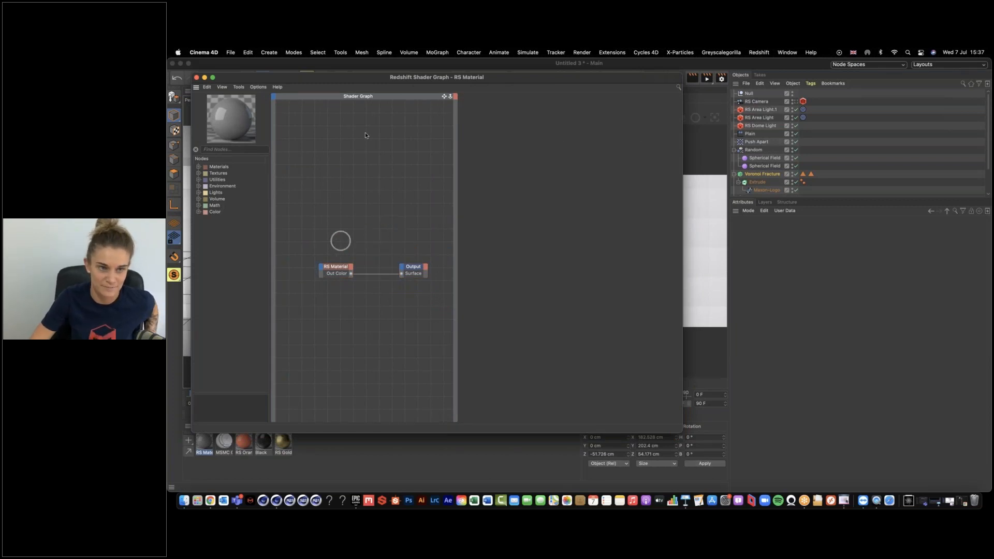
{"action": "left_click_drag", "start_coordinate": [373, 77], "coordinate": [333, 63]}
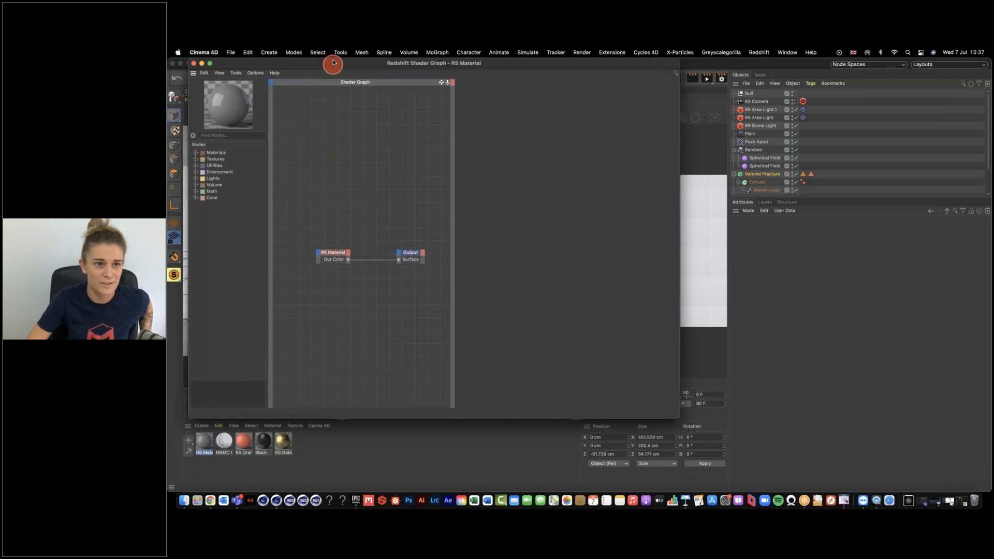
- Create a standard material and open its Material Editor beside the Redshift shader graph for comparison
{"action": "left_click", "coordinate": [201, 426]}
{"action": "mouse_move", "coordinate": [228, 358]}
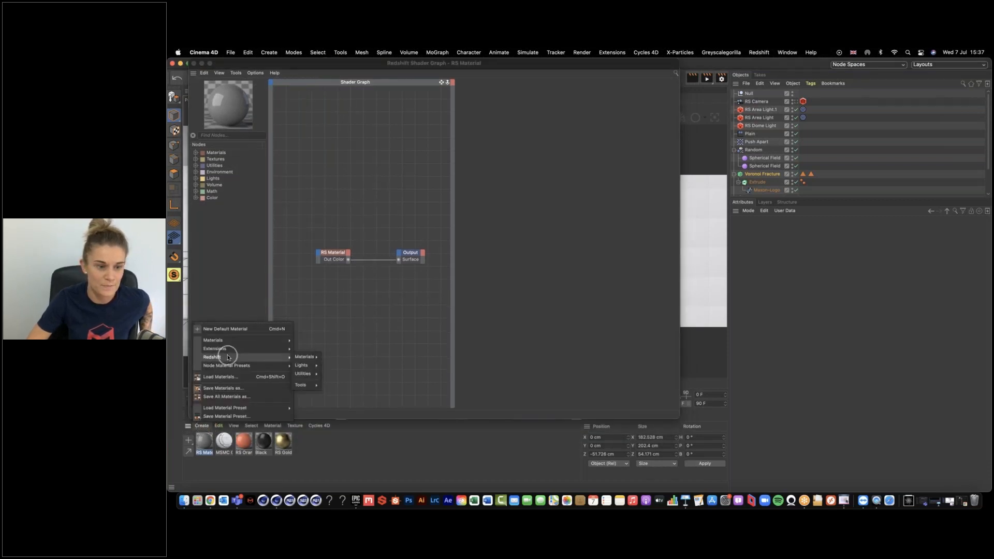
{"action": "mouse_move", "coordinate": [223, 340]}
{"action": "left_click", "coordinate": [351, 352]}
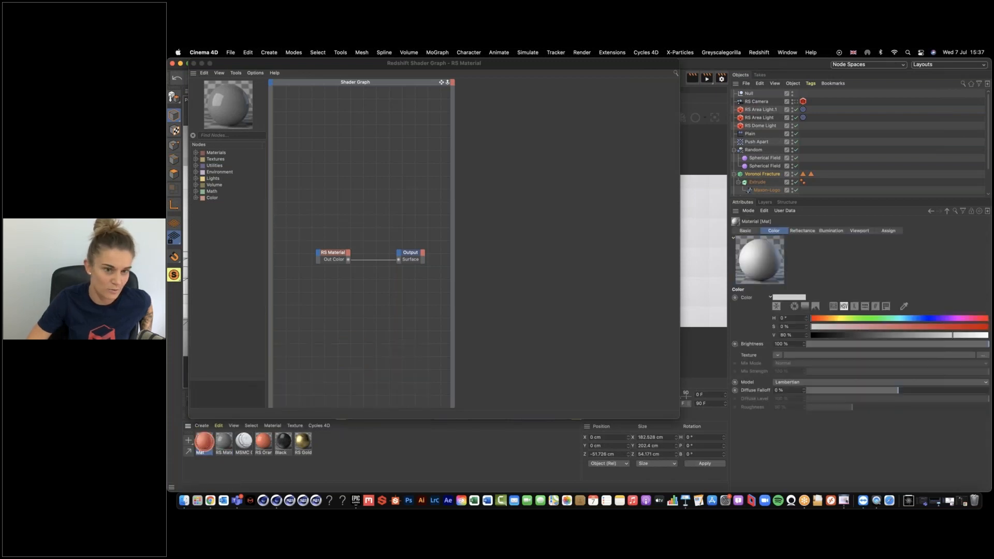
{"action": "double_click", "coordinate": [205, 444]}
{"action": "left_click_drag", "start_coordinate": [348, 195], "coordinate": [826, 64]}
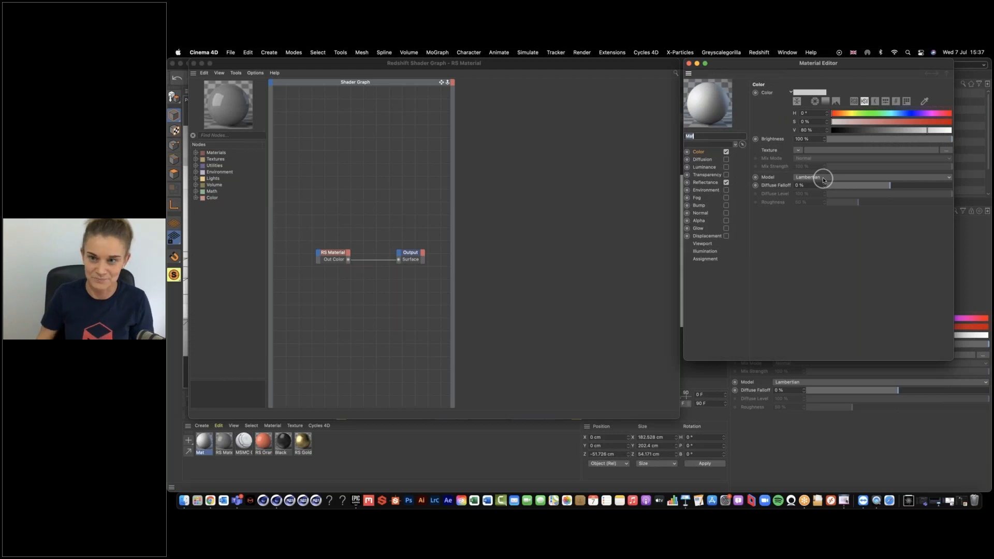
- Examine the properties of the RS Material and Output nodes in the shader graph
{"action": "left_click", "coordinate": [365, 211]}
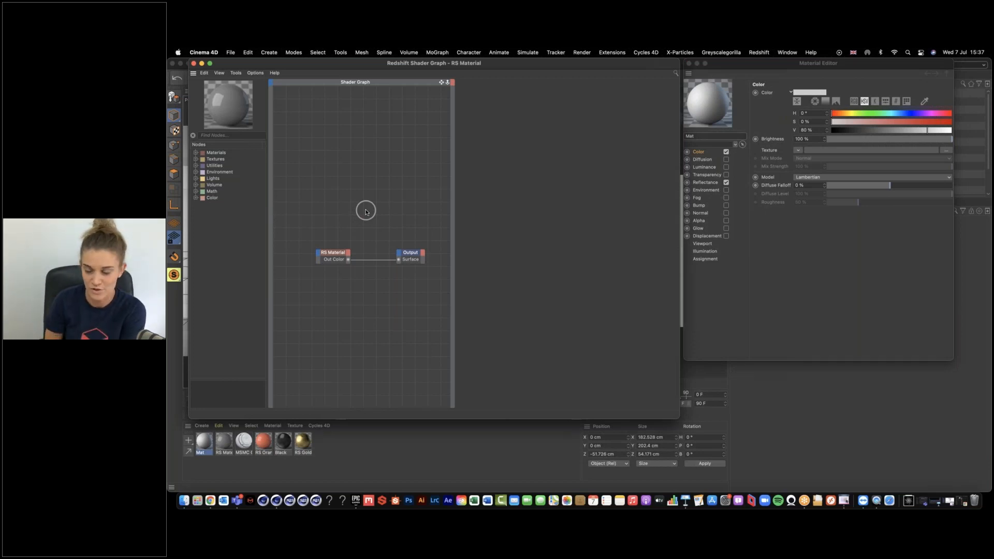
{"action": "left_click_drag", "start_coordinate": [305, 227], "coordinate": [363, 301]}
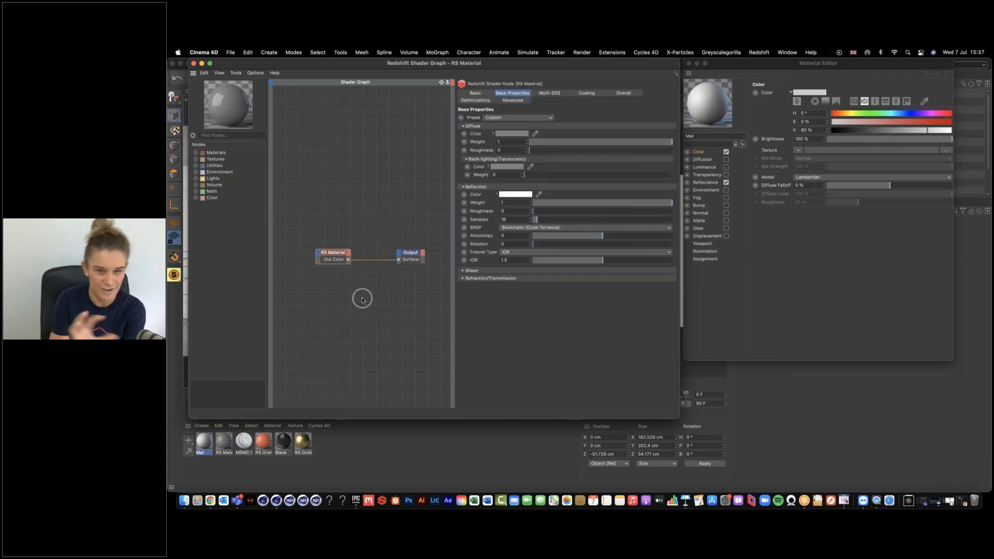
{"action": "left_click_drag", "start_coordinate": [401, 241], "coordinate": [422, 304]}
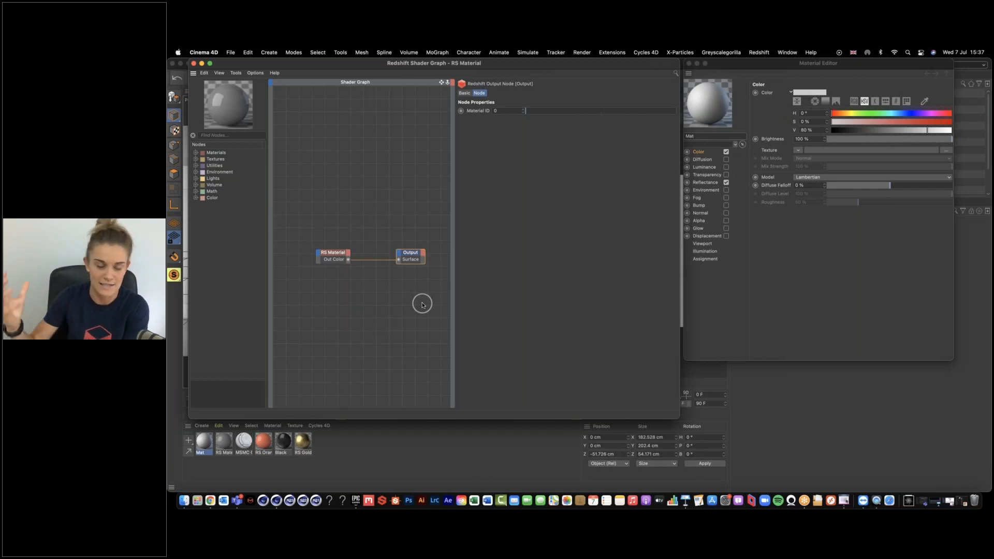
{"action": "left_click_drag", "start_coordinate": [320, 228], "coordinate": [348, 293]}
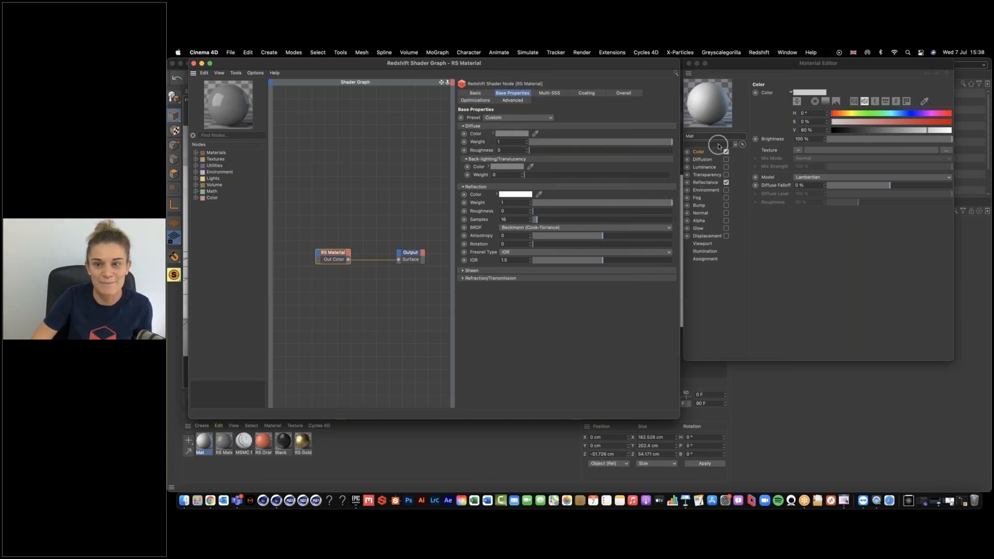
- Set the RS Material's diffuse color to blue with hue 214°, saturation 75% and value 76%
{"action": "left_click", "coordinate": [509, 134]}
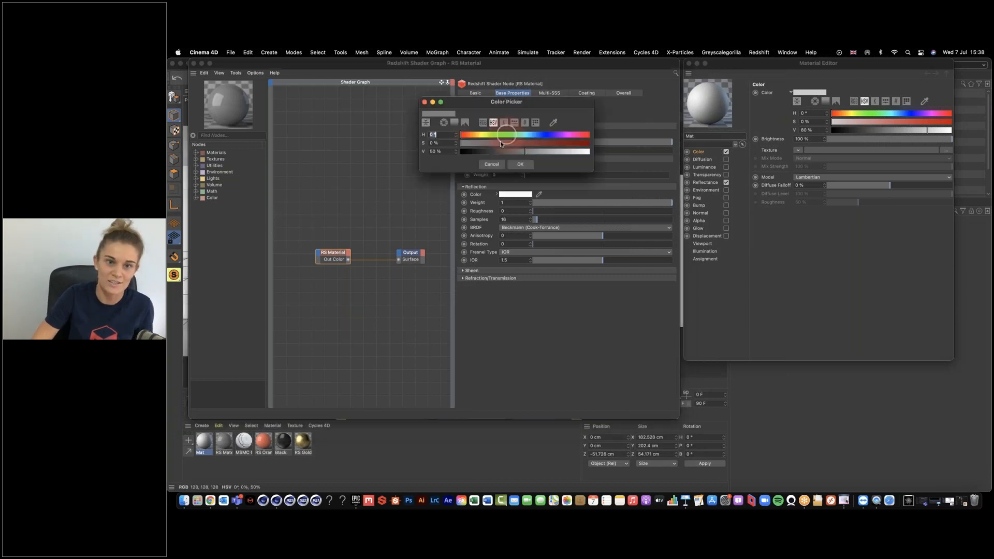
{"action": "left_click_drag", "start_coordinate": [484, 134], "coordinate": [537, 134]}
{"action": "left_click", "coordinate": [557, 143]}
{"action": "left_click", "coordinate": [557, 152]}
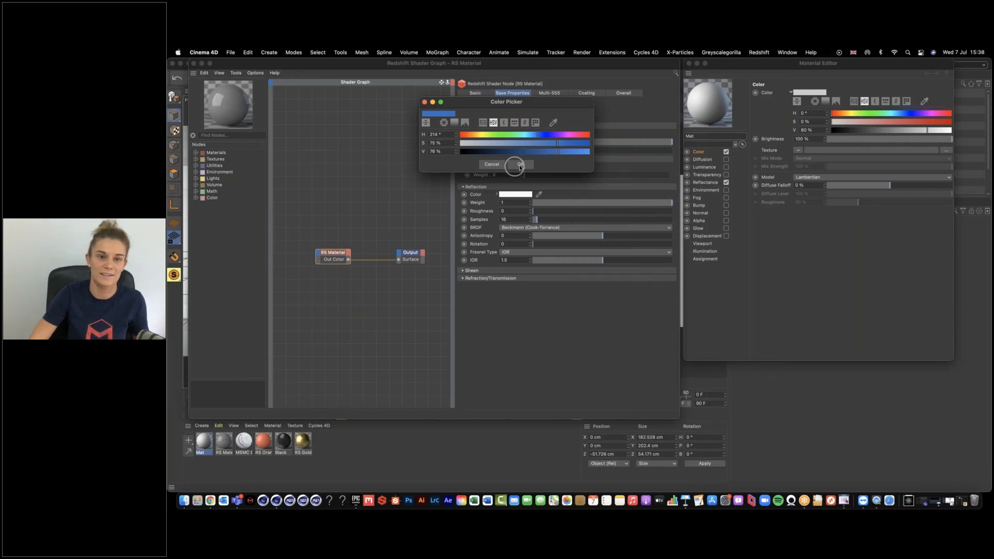
{"action": "left_click", "coordinate": [520, 165]}
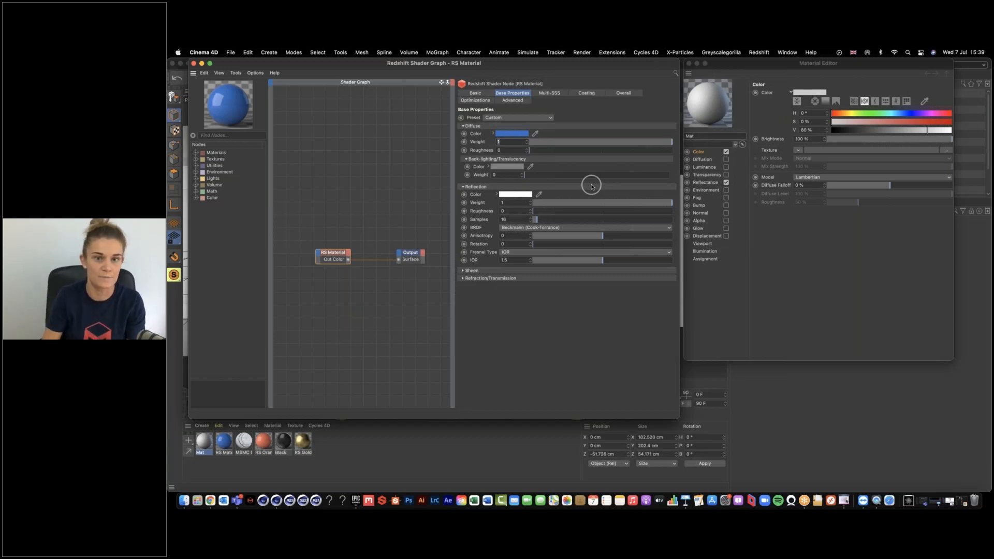
- Try the RS Material's diffuse weight at 0 and 0.5, and return it to 1
{"action": "left_click_drag", "start_coordinate": [557, 142], "coordinate": [496, 142]}
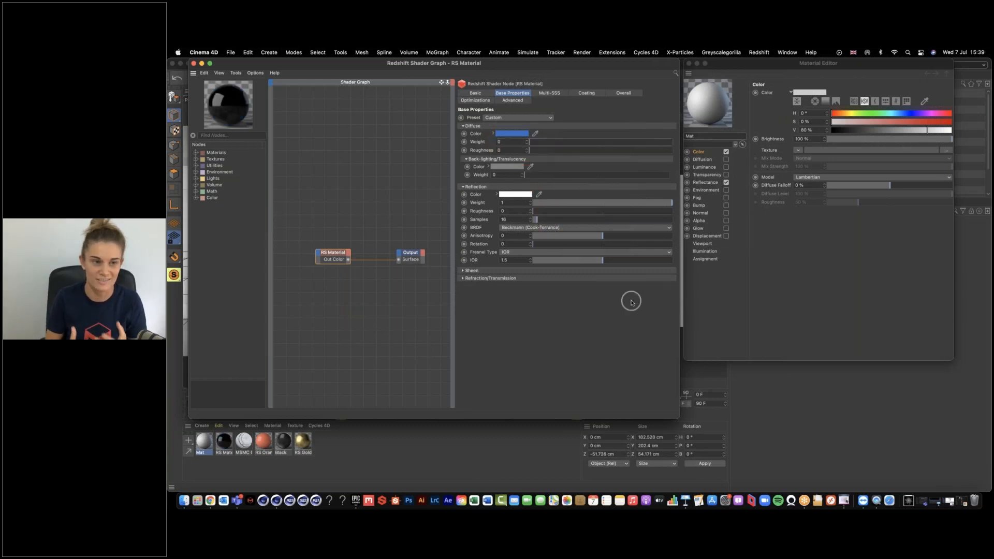
{"action": "left_click", "coordinate": [601, 142]}
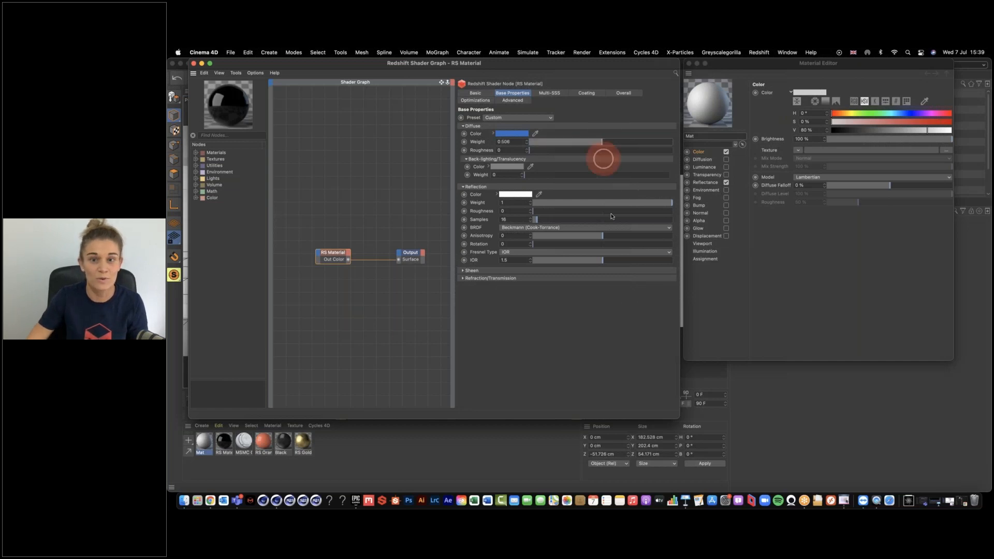
{"action": "double_click", "coordinate": [502, 141]}
{"action": "type", "text": "0.5"}
{"action": "key", "text": "Return"}
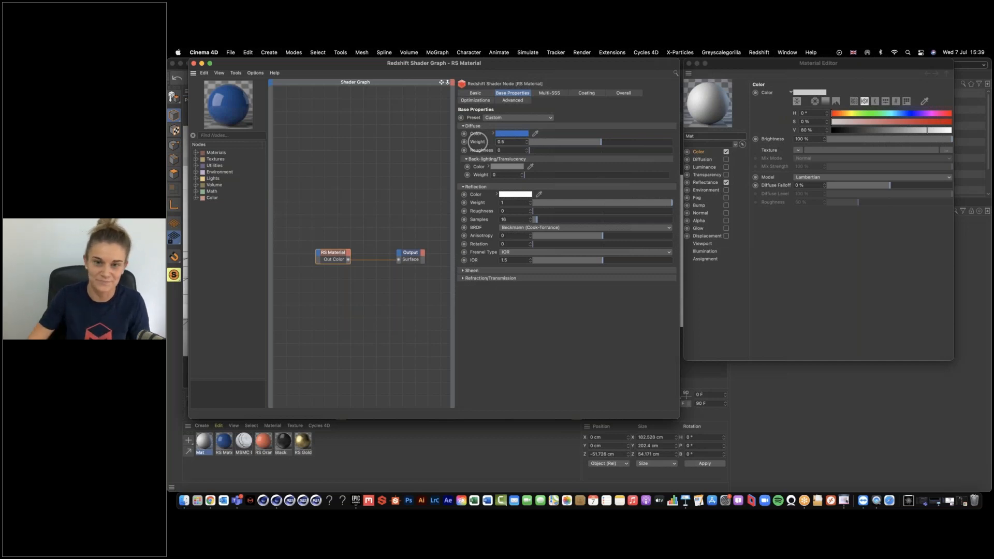
{"action": "left_click_drag", "start_coordinate": [611, 142], "coordinate": [669, 141]}
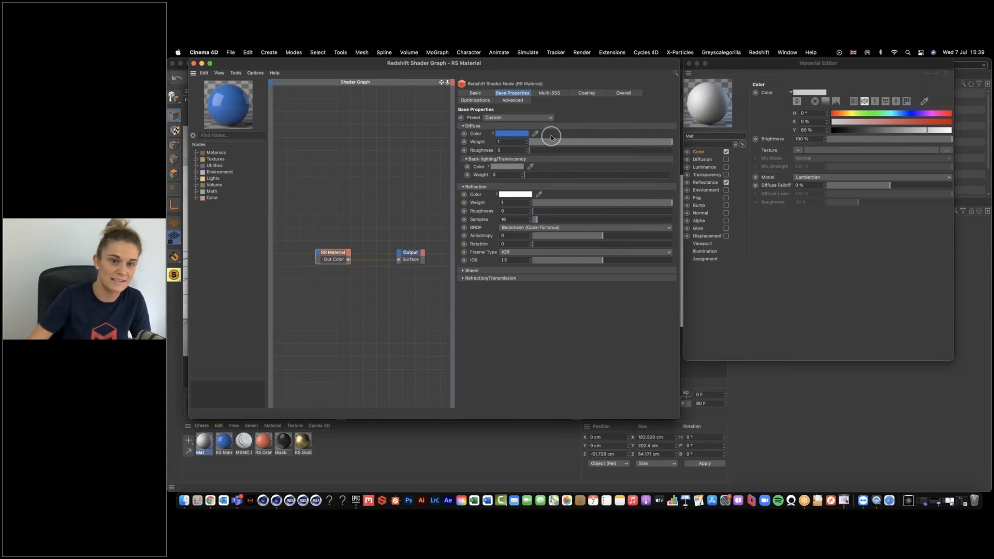
{"action": "left_click_drag", "start_coordinate": [508, 150], "coordinate": [488, 160]}
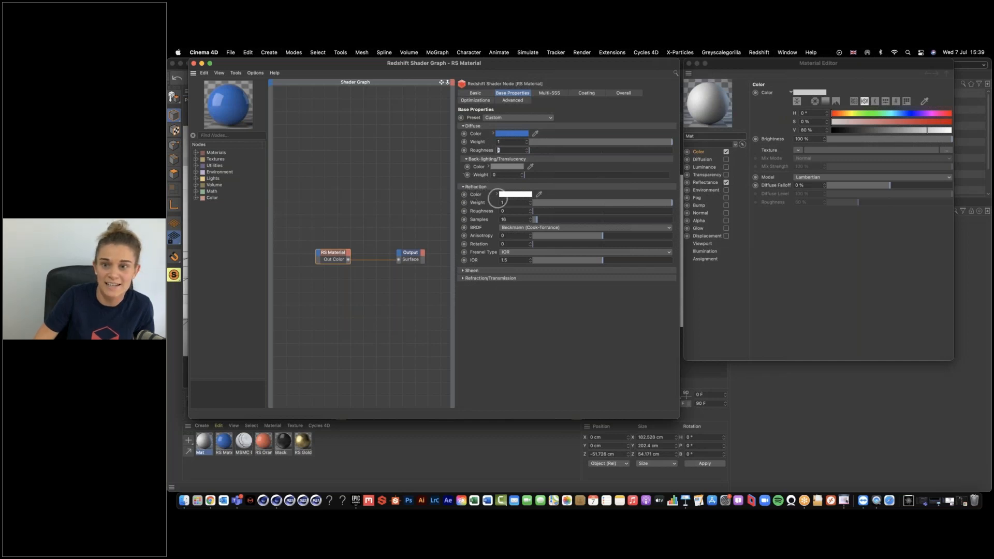
- Open the standard material's Reflectance channel for comparison, and try the RS Material's reflection color in pure red before returning it to white
{"action": "left_click", "coordinate": [705, 183]}
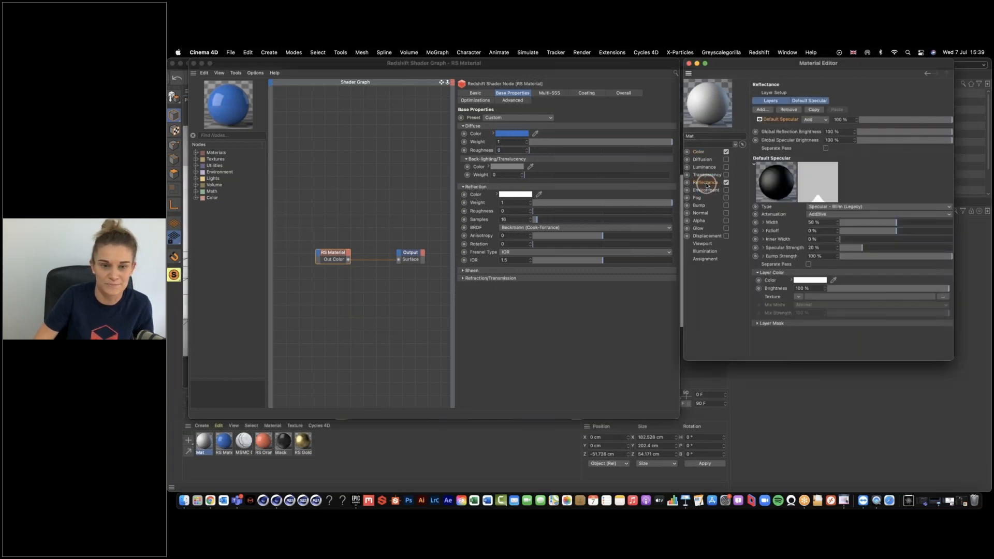
{"action": "left_click", "coordinate": [486, 190]}
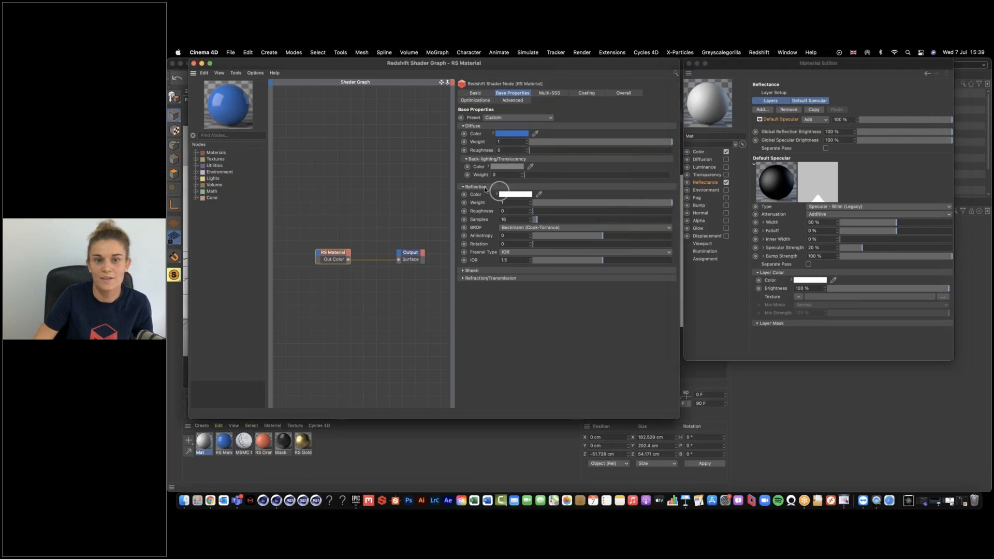
{"action": "left_click", "coordinate": [510, 197]}
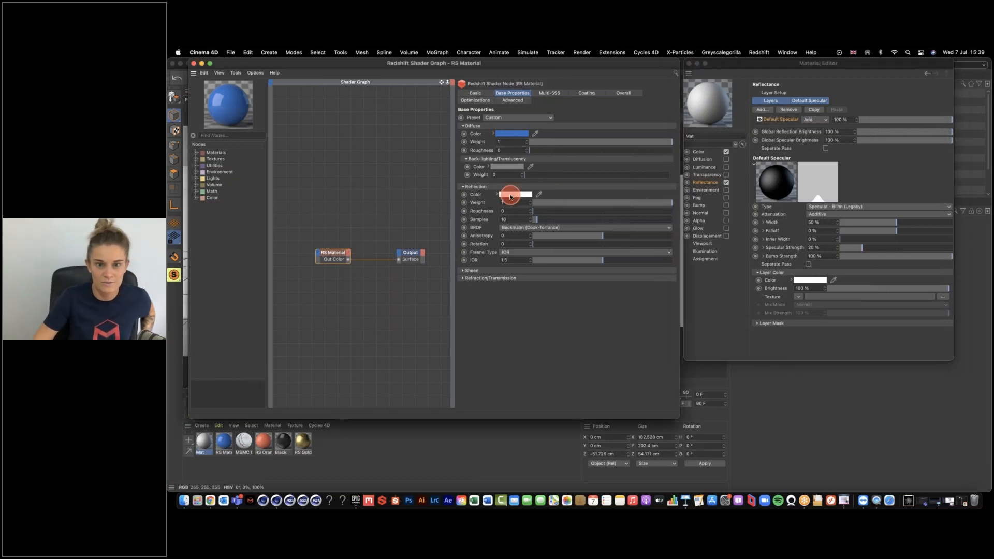
{"action": "left_click", "coordinate": [592, 203]}
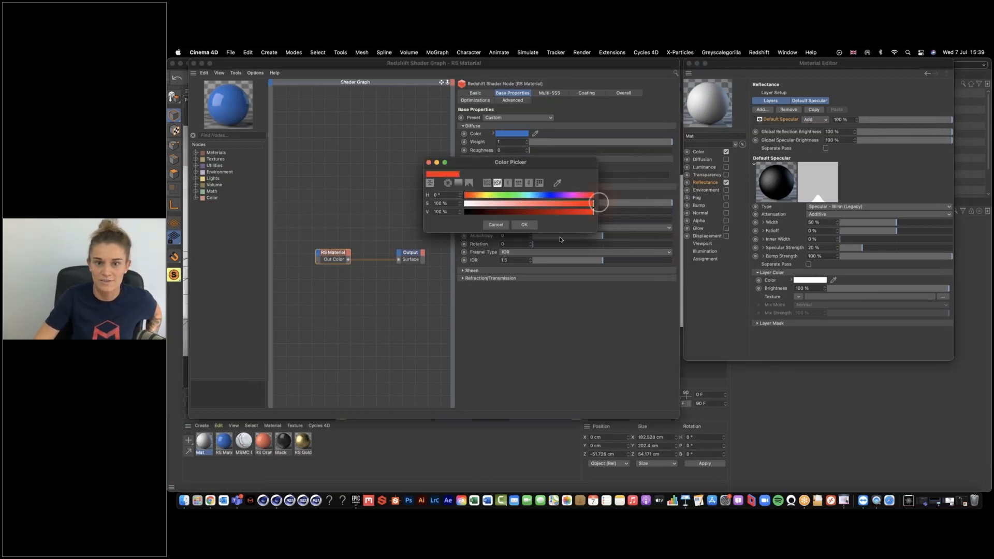
{"action": "left_click", "coordinate": [524, 226]}
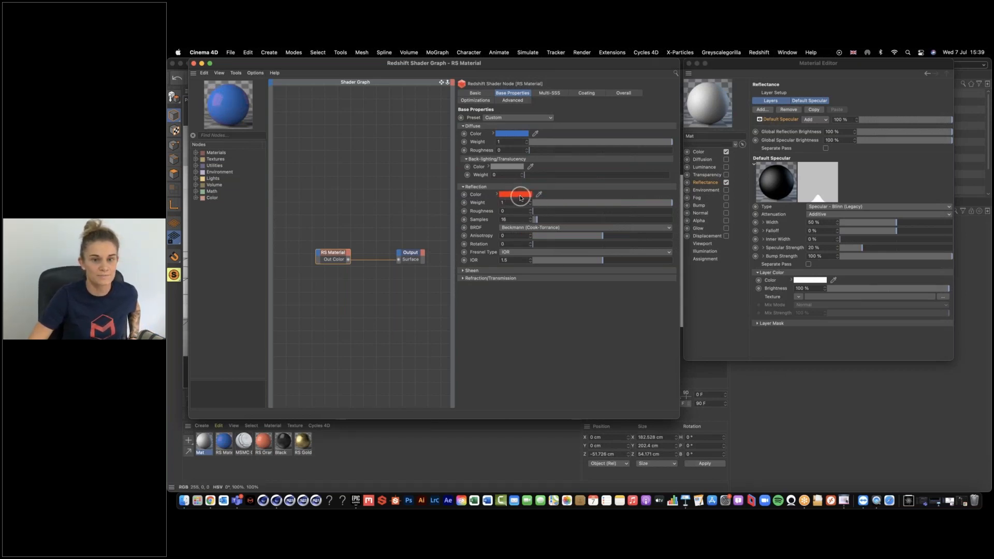
{"action": "left_click", "coordinate": [512, 195]}
{"action": "left_click_drag", "start_coordinate": [515, 205], "coordinate": [466, 205]}
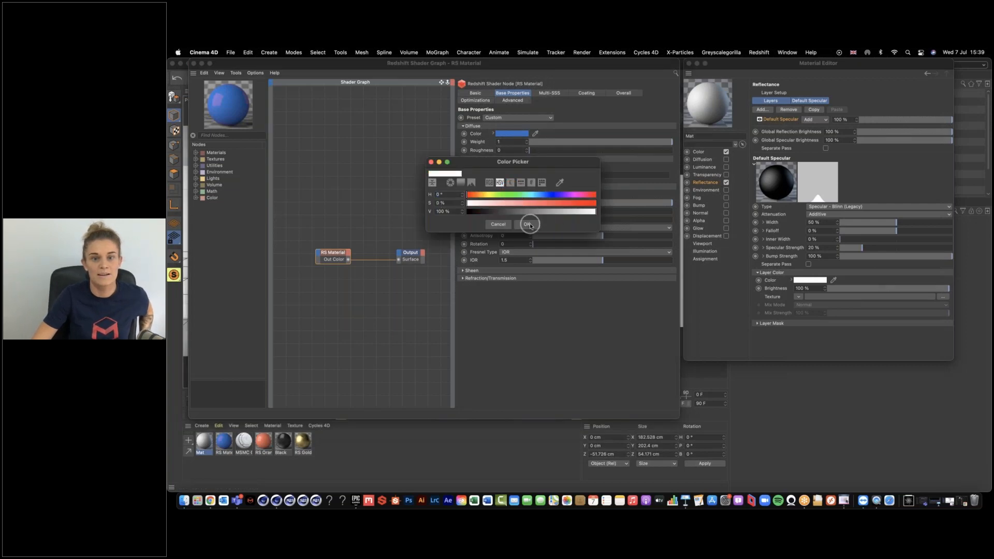
{"action": "left_click", "coordinate": [527, 224]}
- Try the RS Material's reflection weight at 0 and roughness at about 0.25, 0.4 and 1, restoring weight 1 and roughness 0
{"action": "left_click_drag", "start_coordinate": [598, 202], "coordinate": [456, 200]}
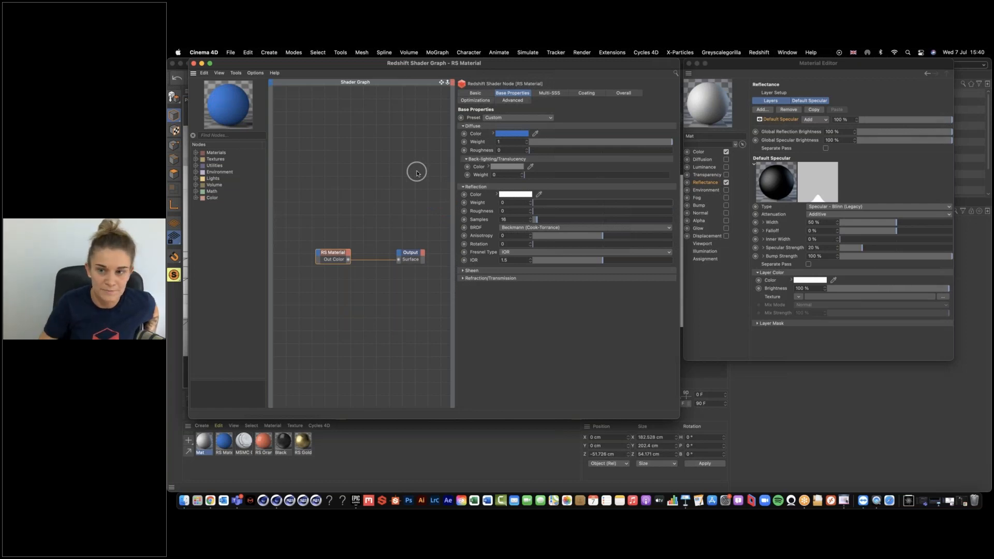
{"action": "left_click_drag", "start_coordinate": [541, 203], "coordinate": [714, 205]}
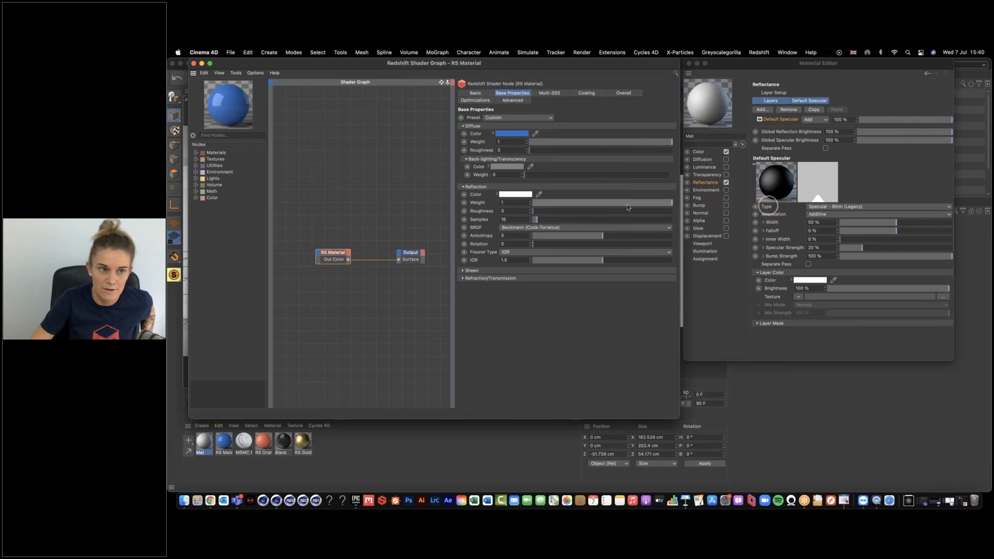
{"action": "left_click", "coordinate": [512, 211]}
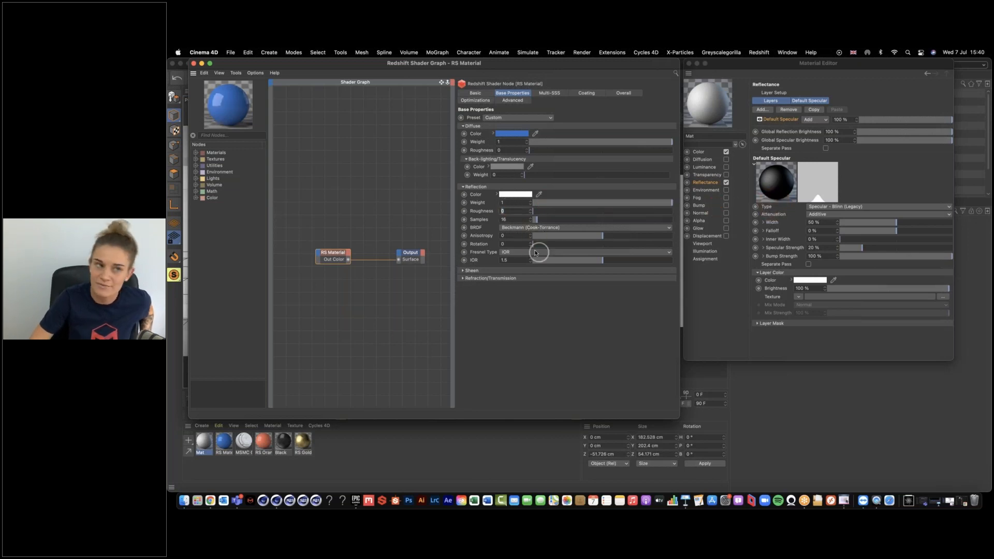
{"action": "left_click_drag", "start_coordinate": [537, 211], "coordinate": [569, 212]}
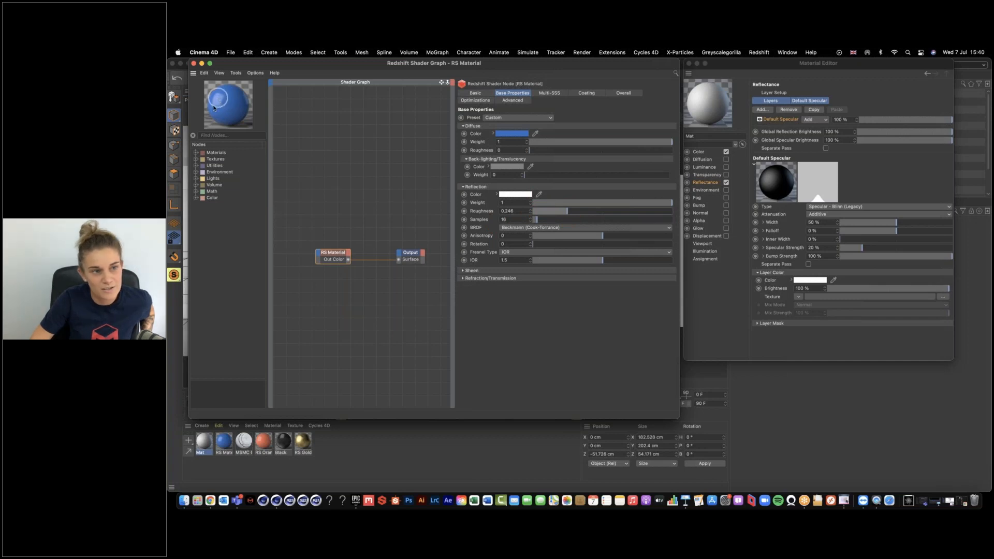
{"action": "left_click_drag", "start_coordinate": [570, 211], "coordinate": [588, 211]}
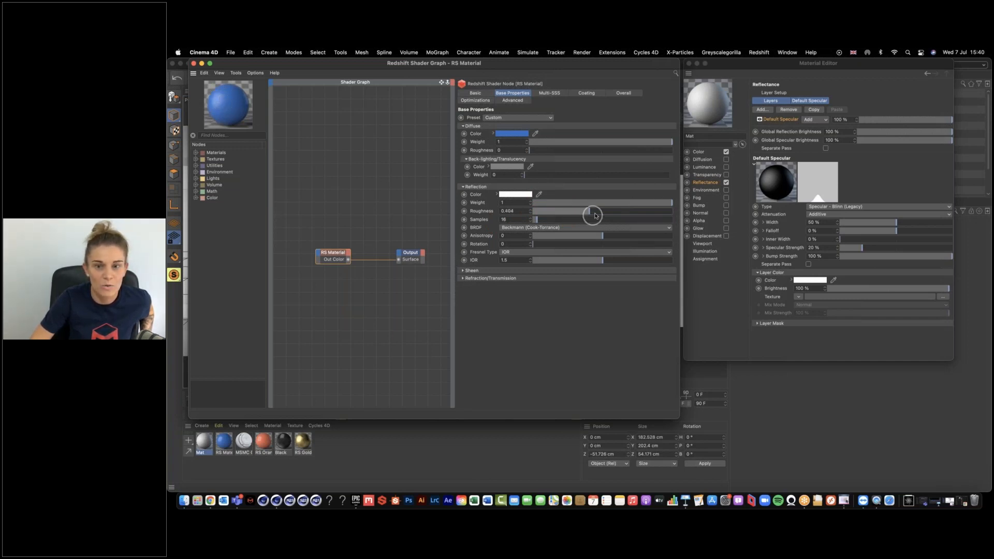
{"action": "left_click_drag", "start_coordinate": [594, 211], "coordinate": [707, 213]}
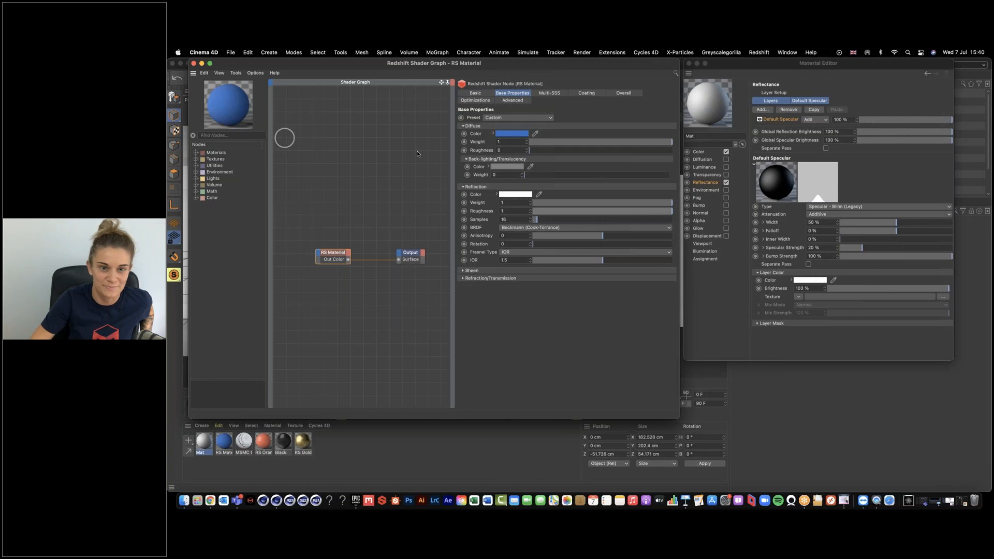
{"action": "left_click_drag", "start_coordinate": [550, 213], "coordinate": [491, 211]}
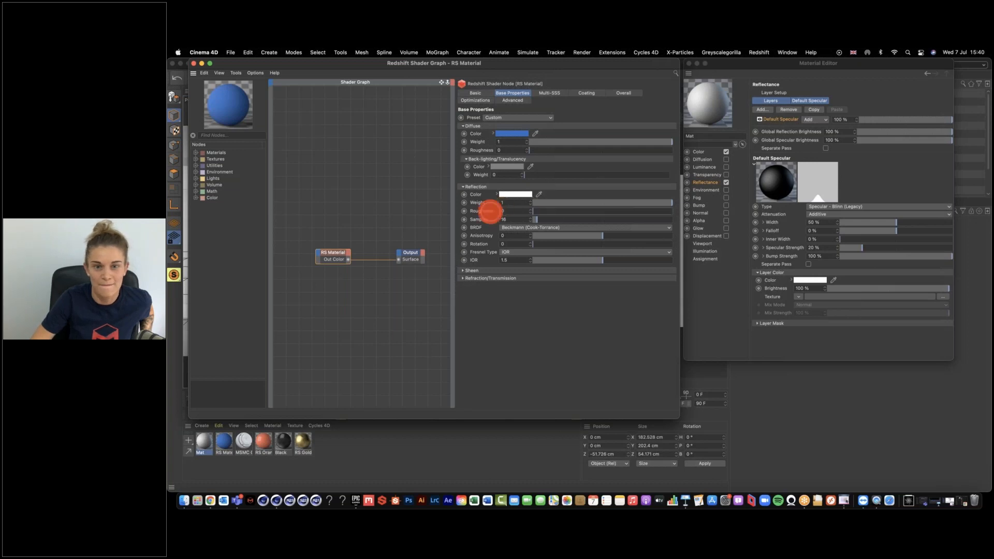
- Compare the RS Material's BRDF options with the reflectance layer types offered by the standard material
{"action": "left_click", "coordinate": [519, 228]}
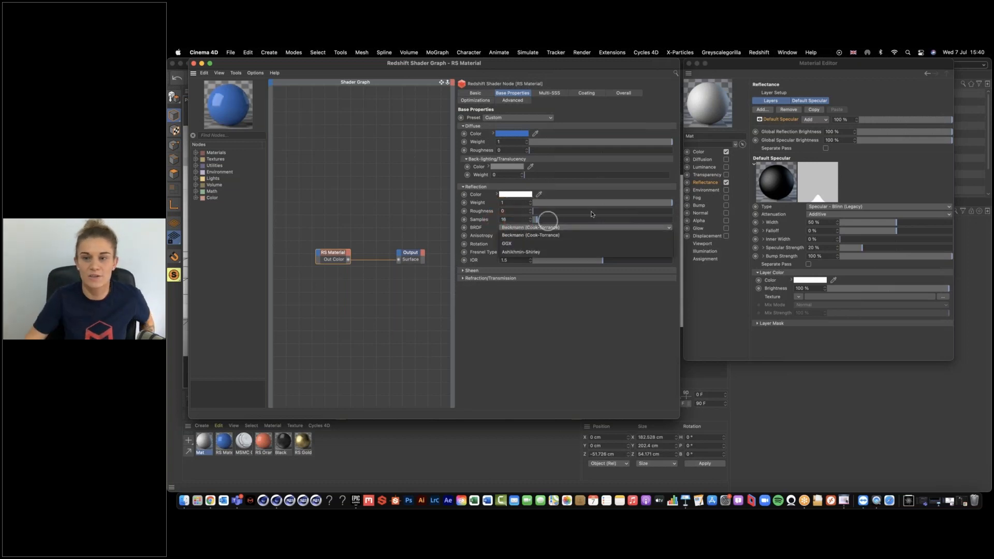
{"action": "left_click", "coordinate": [770, 111]}
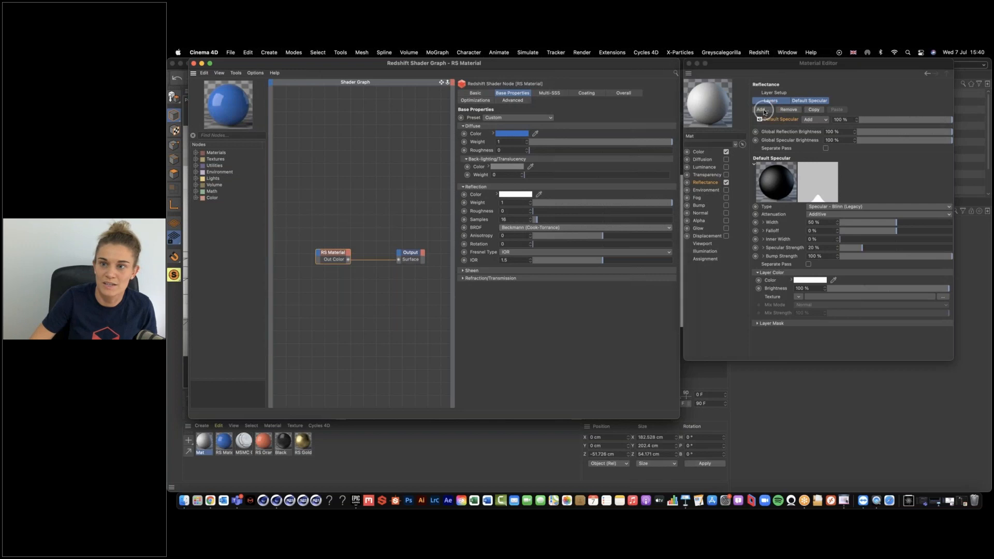
{"action": "left_click", "coordinate": [769, 110]}
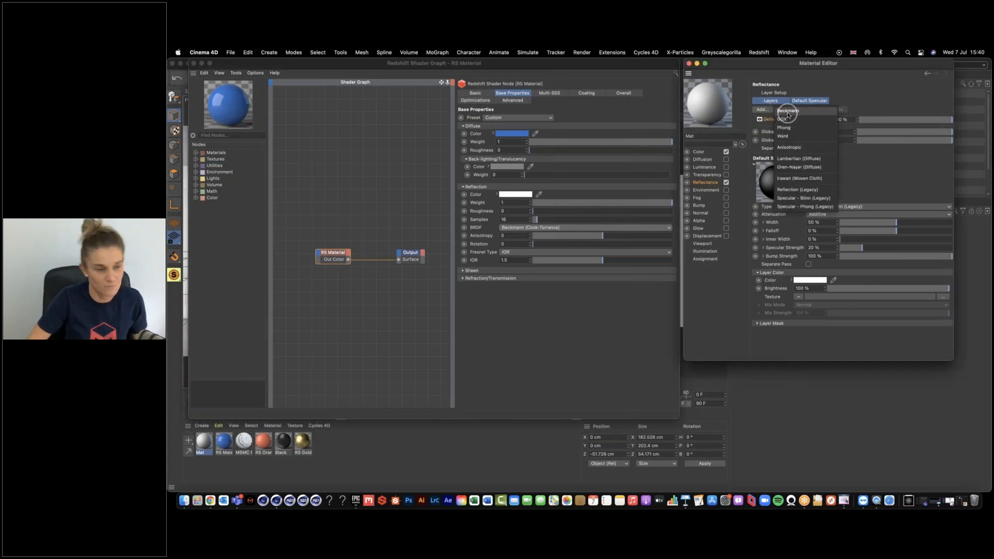
{"action": "left_click", "coordinate": [578, 309]}
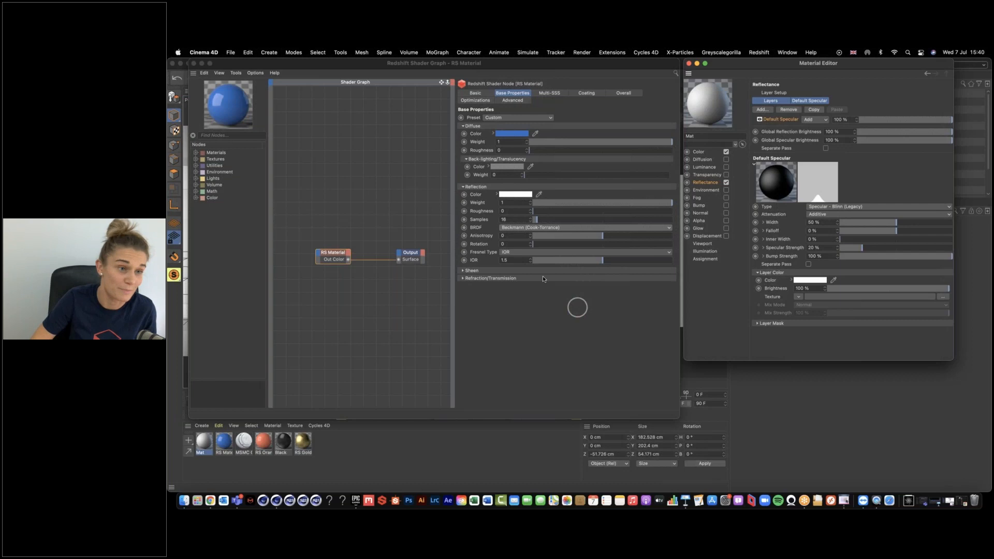
{"action": "left_click", "coordinate": [522, 227]}
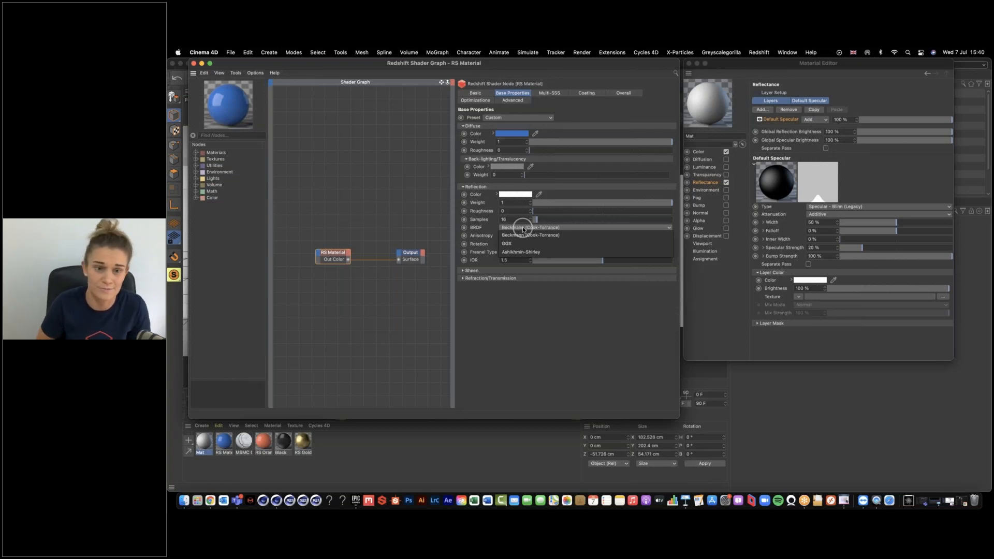
{"action": "left_click", "coordinate": [558, 302]}
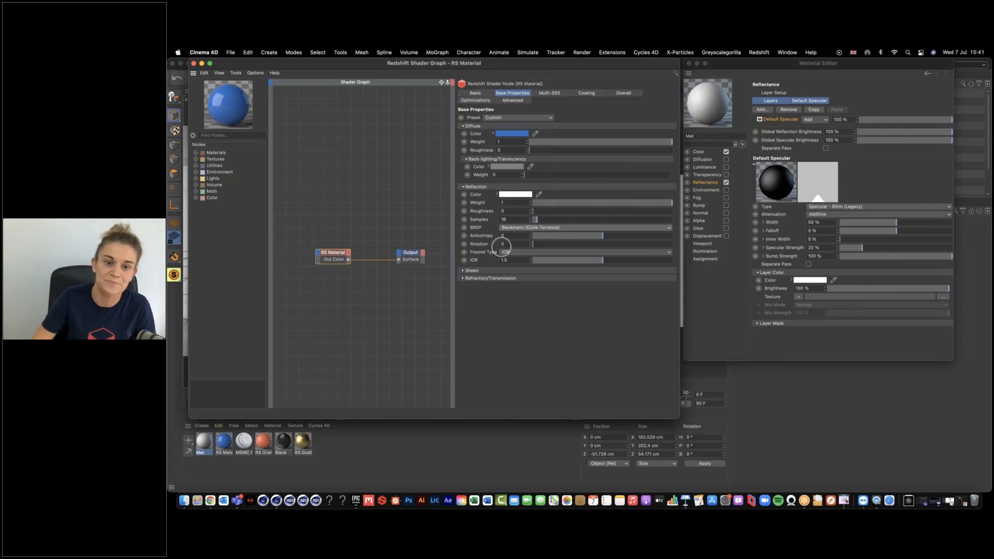
- Try the GGX BRDF and the Metalness Fresnel type for the RS Material's reflection
{"action": "left_click", "coordinate": [515, 253]}
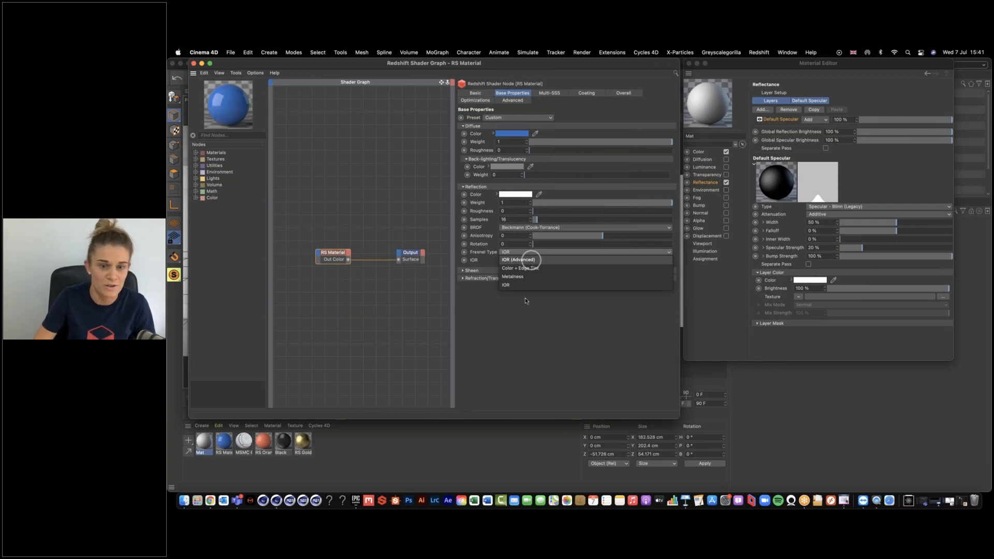
{"action": "left_click", "coordinate": [510, 285]}
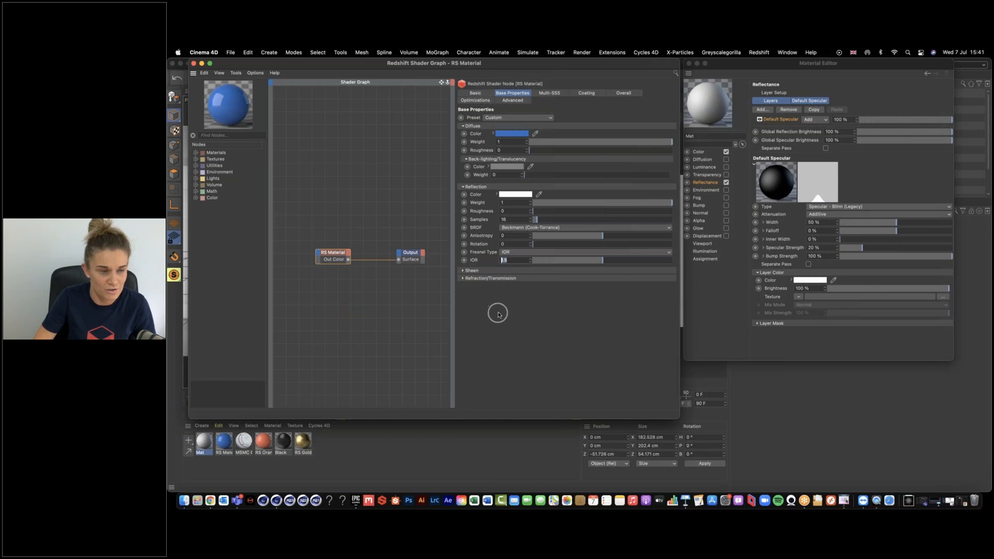
{"action": "left_click", "coordinate": [517, 229]}
{"action": "left_click", "coordinate": [518, 244]}
{"action": "left_click", "coordinate": [516, 252]}
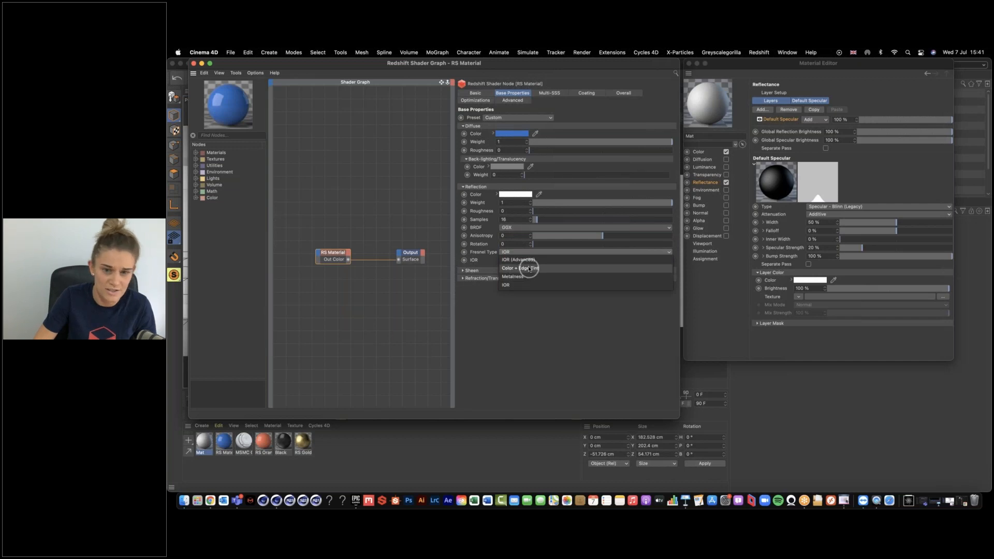
{"action": "left_click", "coordinate": [513, 277]}
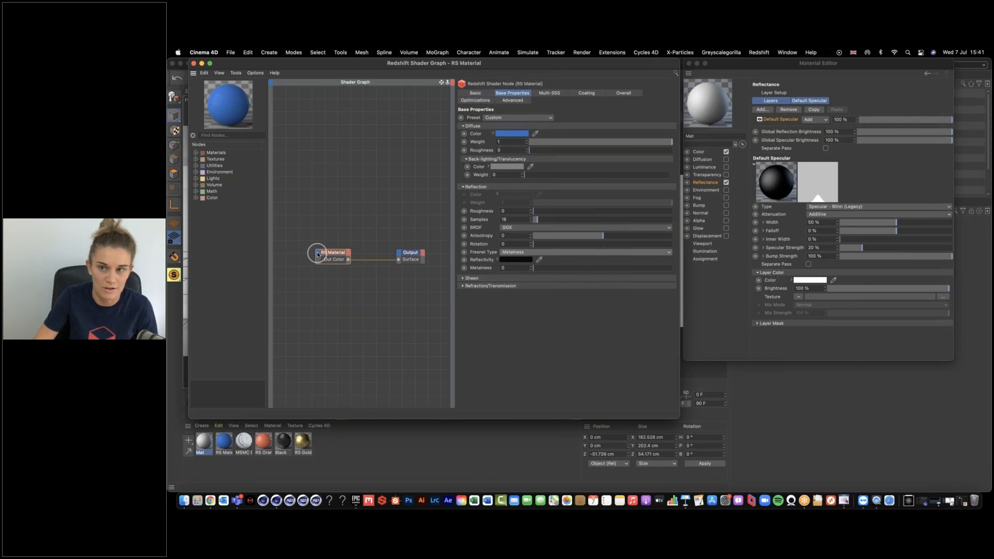
- Review the RS Material's Sheen and Sub-Surface settings, and set the refraction weight to 0.822
{"action": "left_click", "coordinate": [463, 287]}
{"action": "left_click_drag", "start_coordinate": [674, 303], "coordinate": [677, 328]}
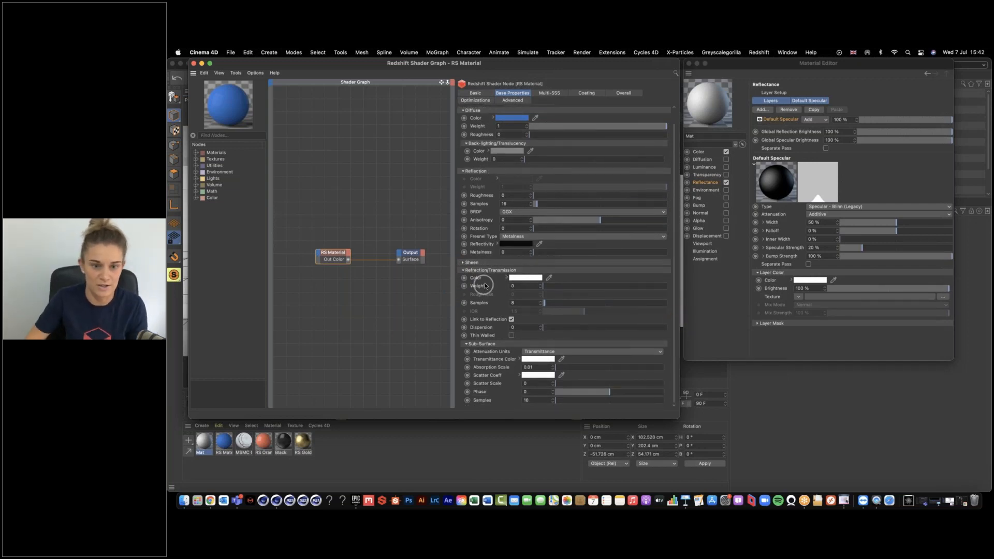
{"action": "left_click", "coordinate": [464, 262]}
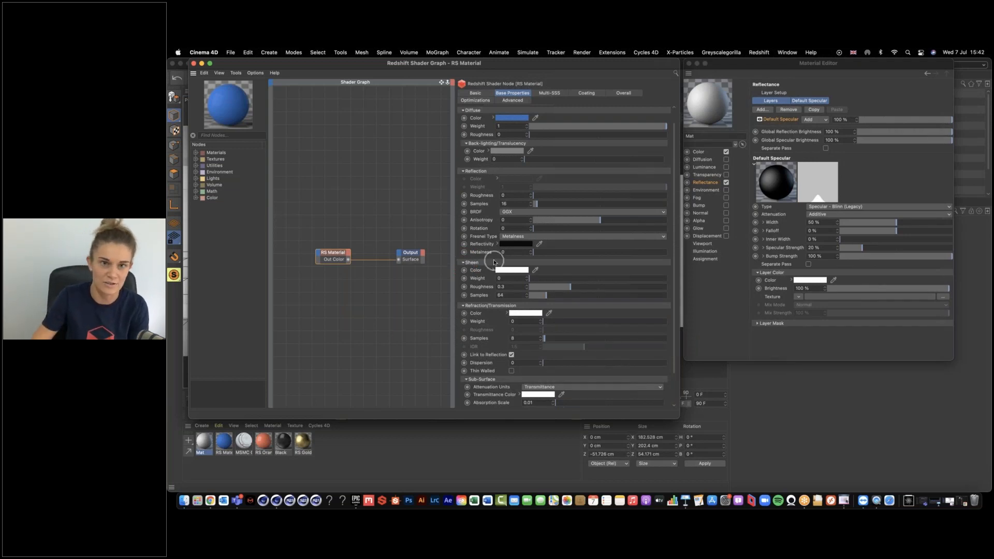
{"action": "left_click", "coordinate": [463, 262]}
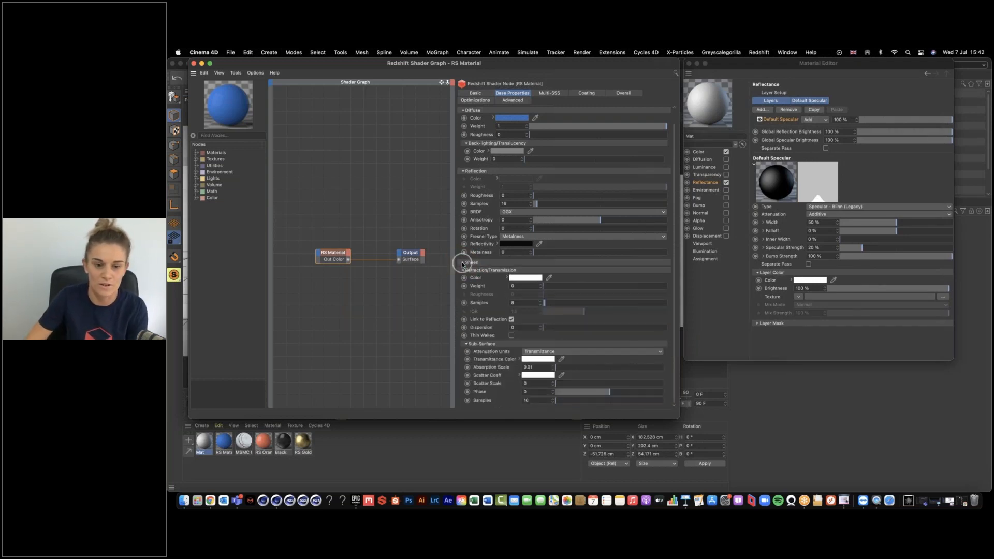
{"action": "left_click", "coordinate": [465, 344]}
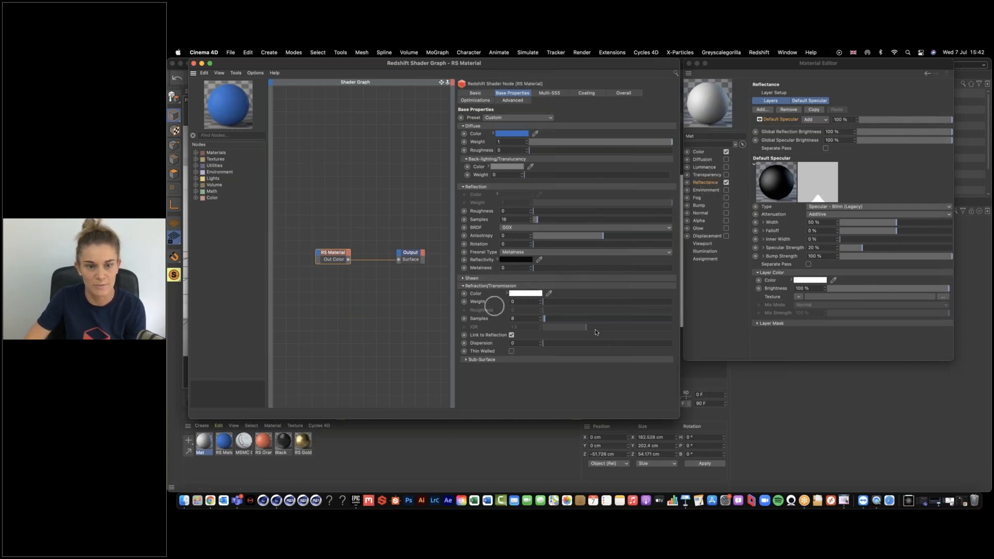
{"action": "left_click", "coordinate": [510, 302]}
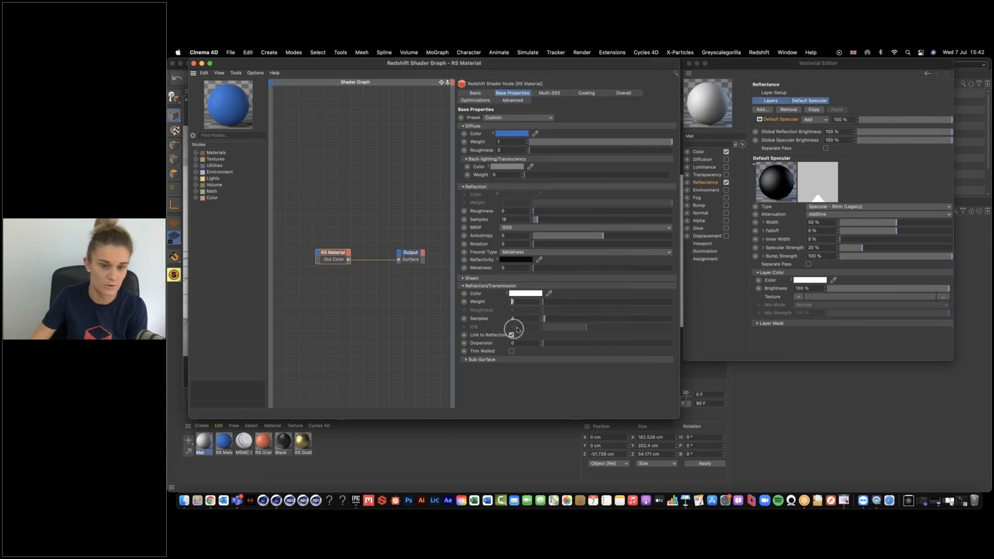
{"action": "left_click_drag", "start_coordinate": [576, 303], "coordinate": [649, 302]}
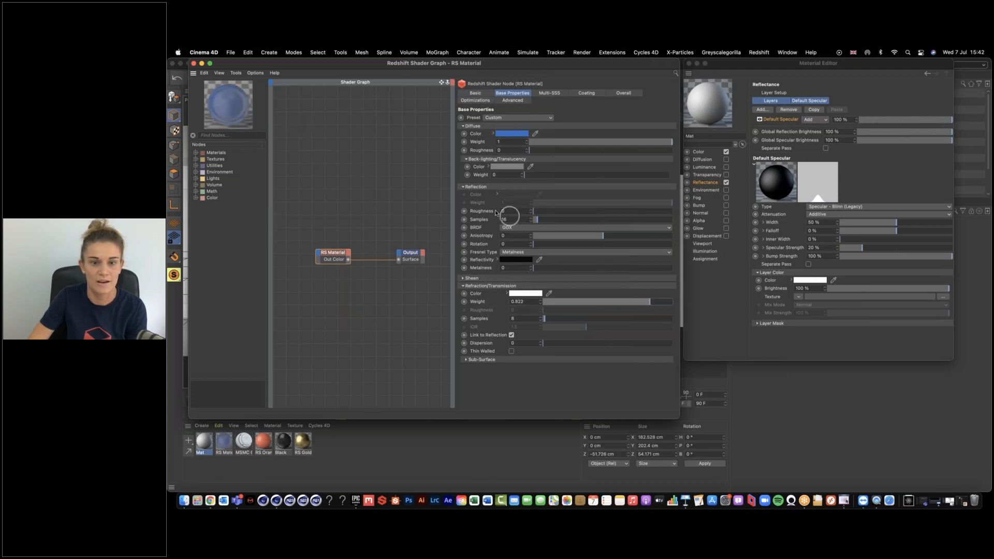
- Set the reflection BRDF to Beckmann (Cook-Torrance) and the Fresnel type to IOR (Advanced)
{"action": "left_click", "coordinate": [516, 229]}
{"action": "left_click", "coordinate": [518, 235]}
{"action": "left_click", "coordinate": [516, 252]}
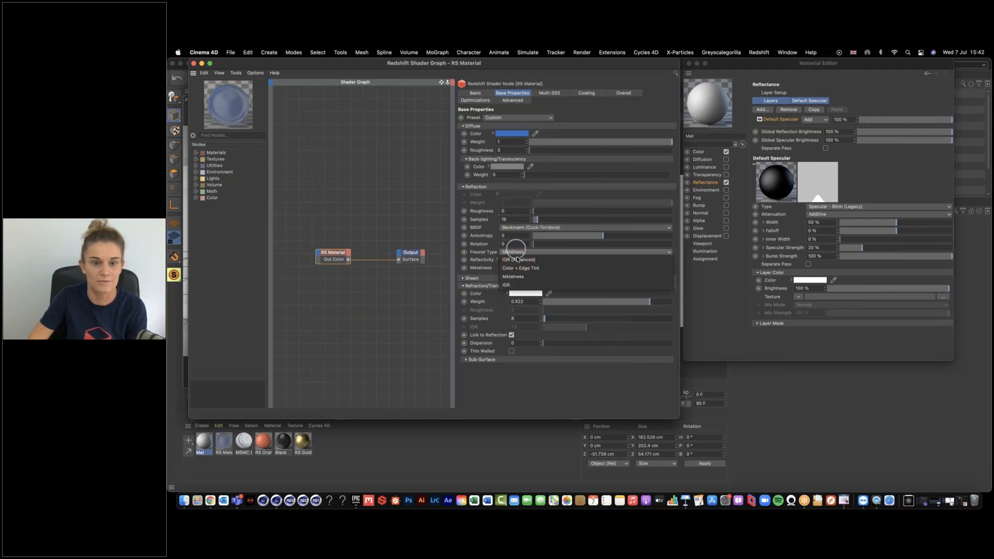
{"action": "left_click", "coordinate": [517, 259]}
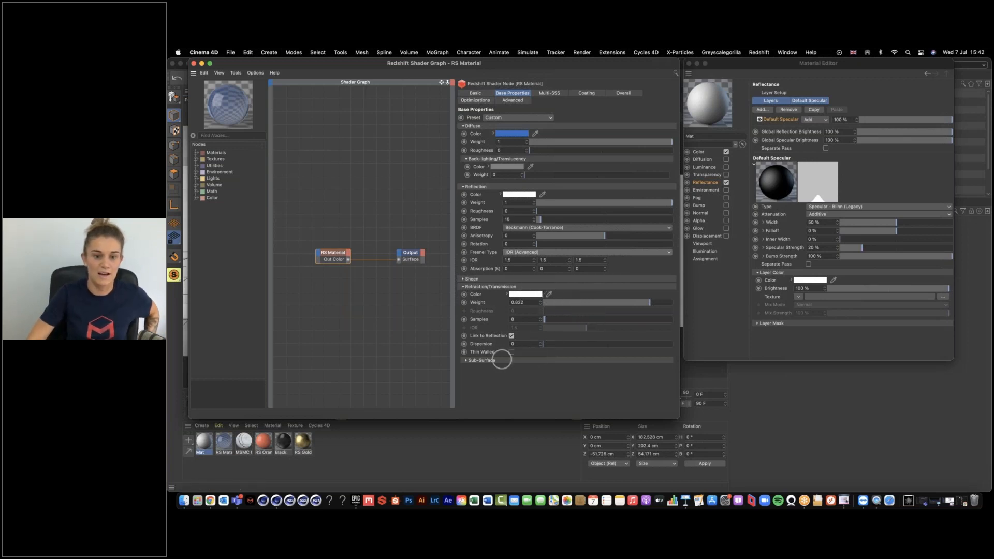
- Try the Thin Walled option on the RS Material's refraction and turn it back off
{"action": "left_click", "coordinate": [511, 353]}
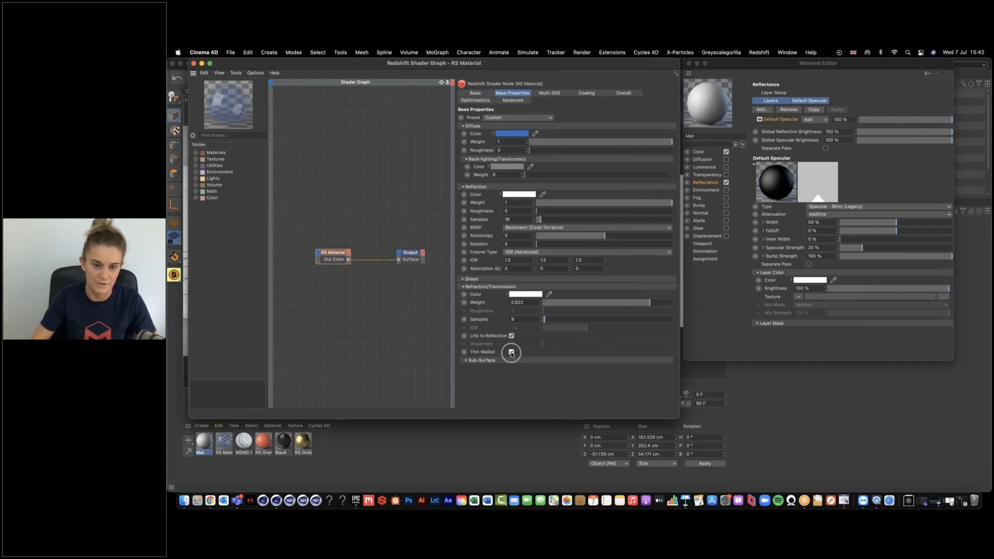
{"action": "left_click", "coordinate": [512, 353]}
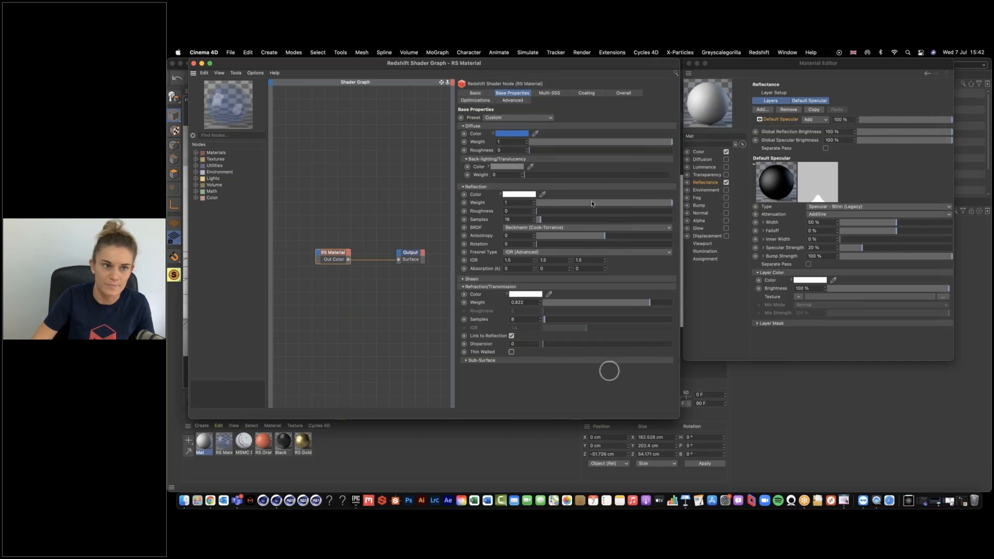
- Reset all of the RS Material's base properties to their defaults
{"action": "right_click", "coordinate": [476, 121]}
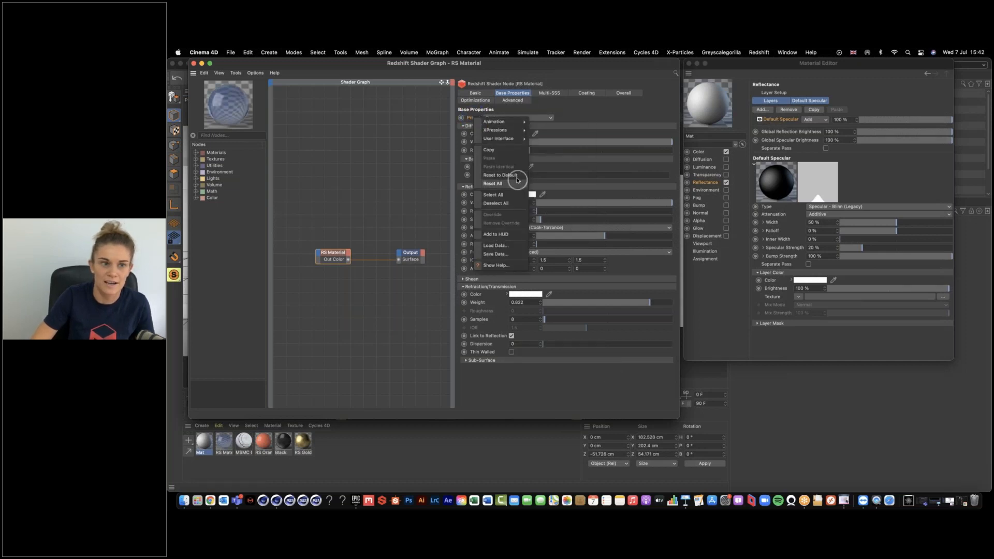
{"action": "left_click", "coordinate": [517, 176]}
{"action": "right_click", "coordinate": [475, 133]}
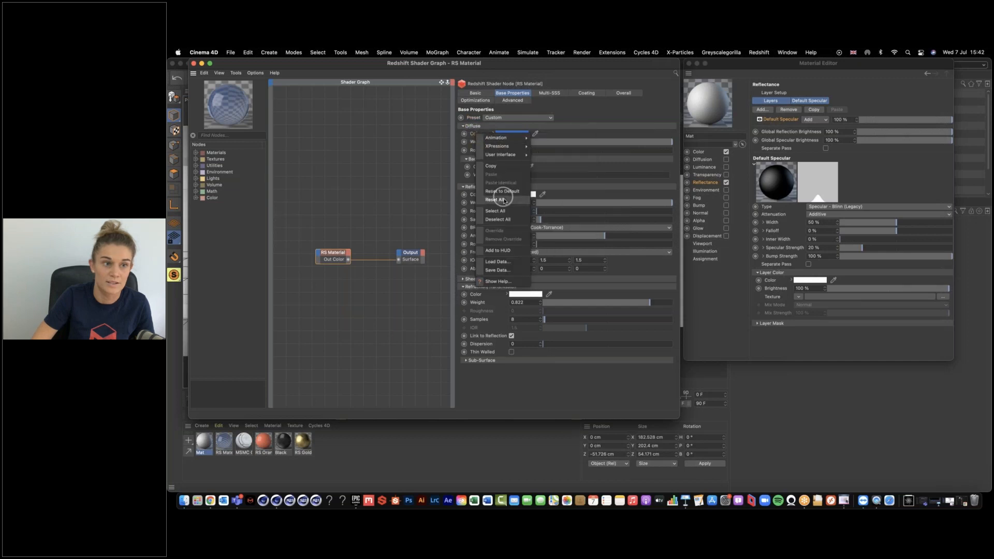
{"action": "left_click", "coordinate": [505, 200]}
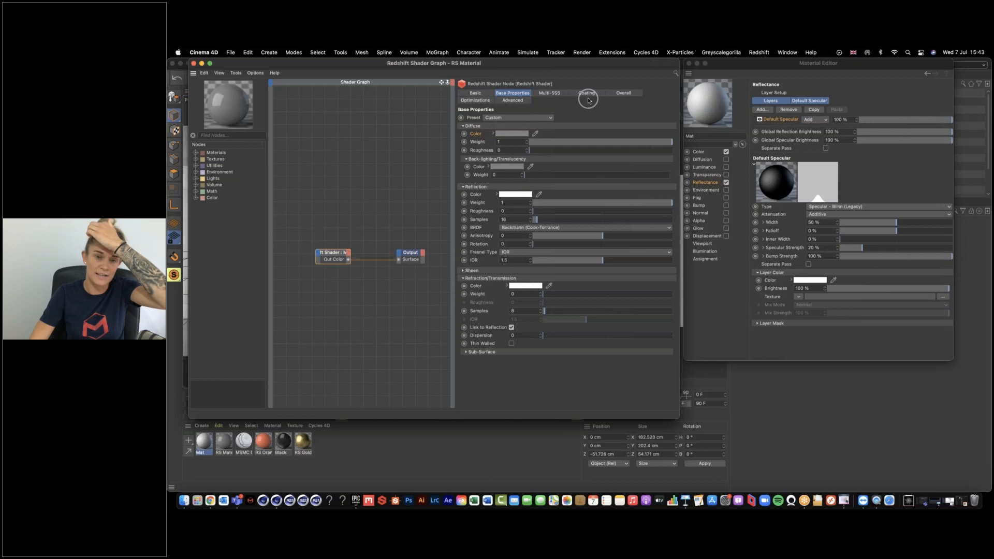
- Try a bright magenta emission colour with an emission weight of 3 on the RS Material and reset the emission to default
{"action": "left_click", "coordinate": [622, 93]}
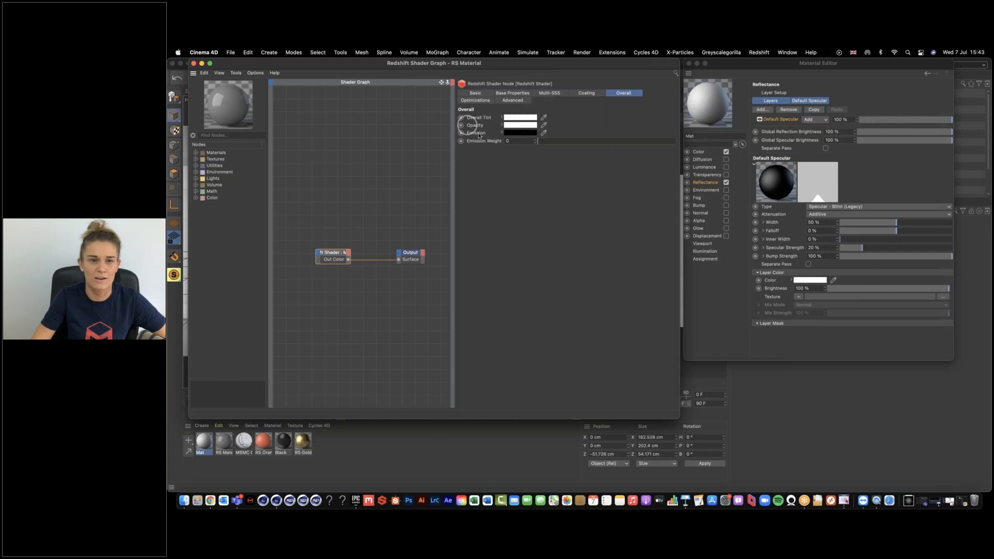
{"action": "left_click", "coordinate": [518, 133]}
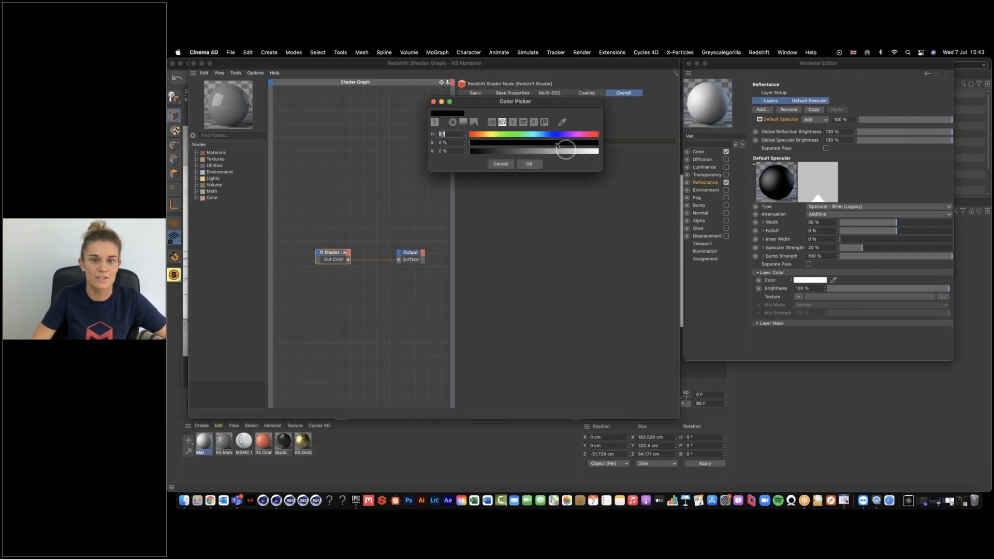
{"action": "left_click", "coordinate": [570, 134]}
{"action": "left_click_drag", "start_coordinate": [575, 142], "coordinate": [611, 142]}
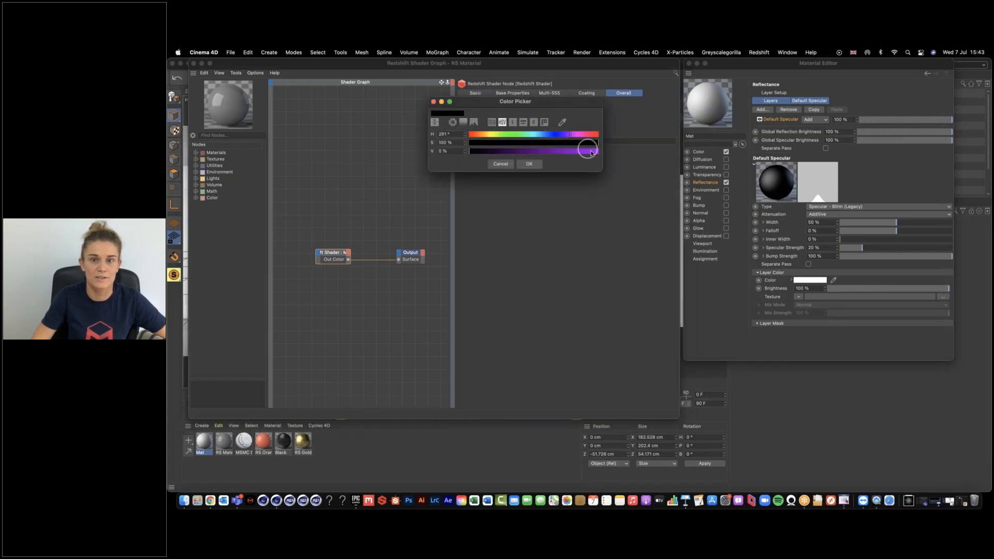
{"action": "left_click", "coordinate": [592, 152]}
{"action": "left_click", "coordinate": [529, 163]}
{"action": "double_click", "coordinate": [515, 141]}
{"action": "type", "text": "3"}
{"action": "key", "text": "Return"}
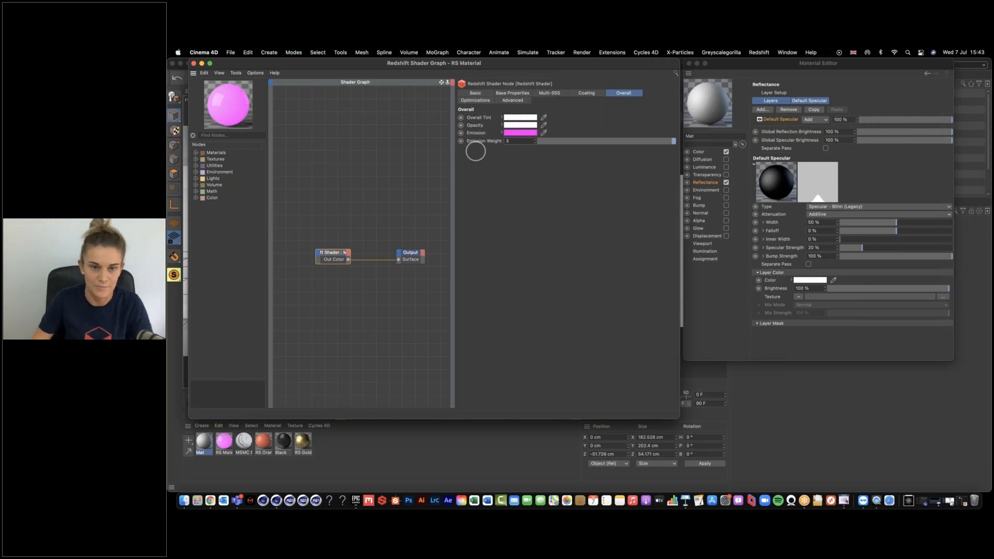
{"action": "right_click", "coordinate": [482, 139]}
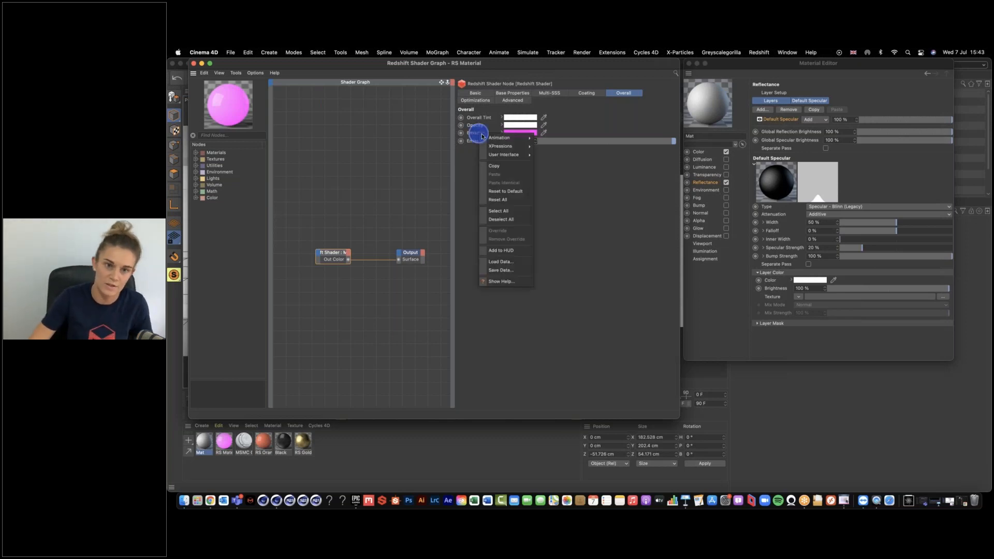
{"action": "left_click", "coordinate": [513, 191]}
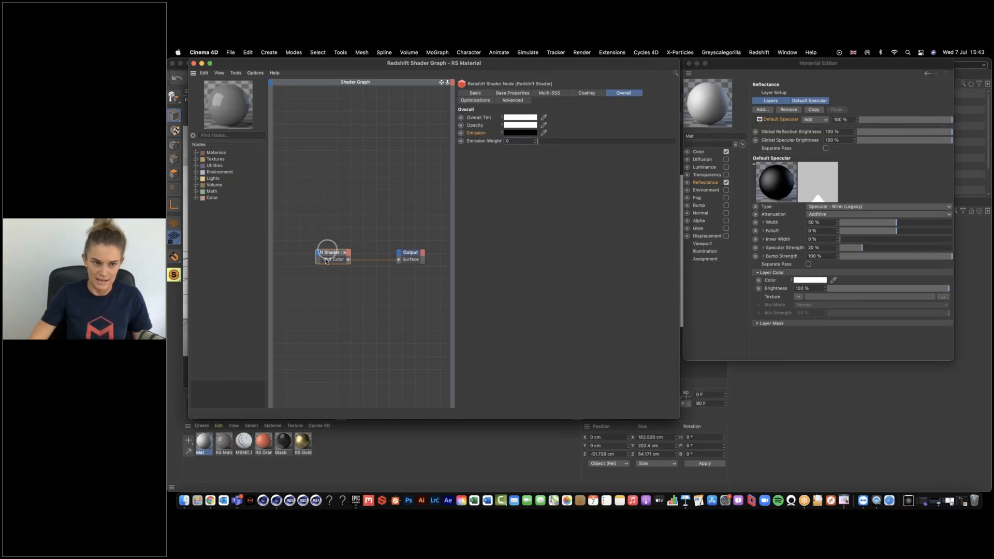
- Sample the orange material's swatch as the RS Material's diffuse colour and close both material editing windows
{"action": "left_click", "coordinate": [512, 93]}
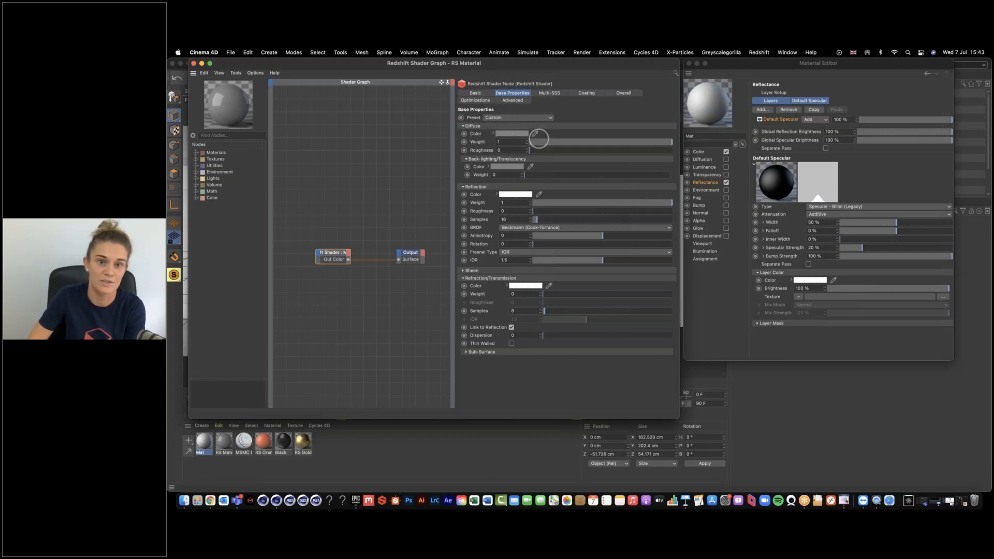
{"action": "left_click", "coordinate": [536, 134]}
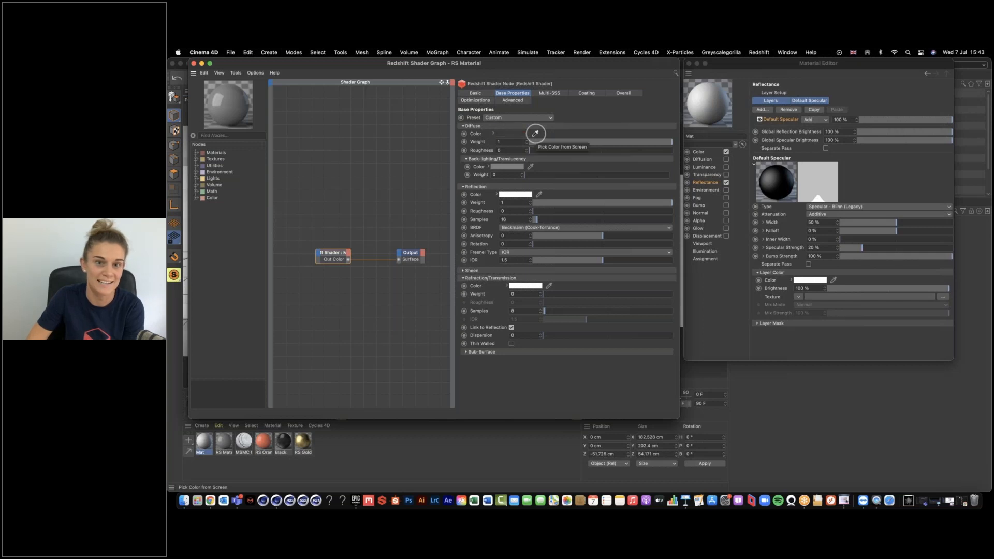
{"action": "left_click", "coordinate": [263, 441]}
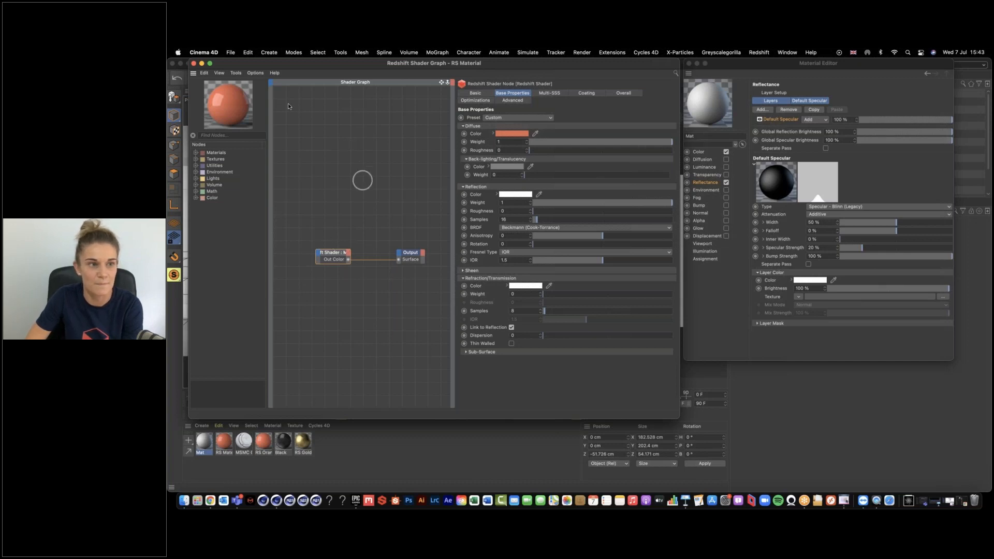
{"action": "left_click", "coordinate": [195, 63]}
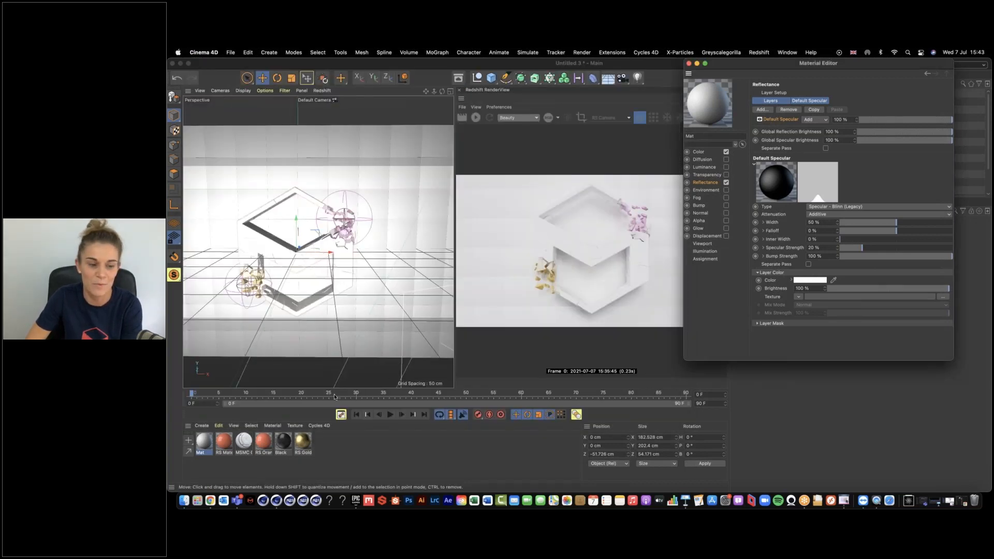
{"action": "left_click", "coordinate": [689, 64]}
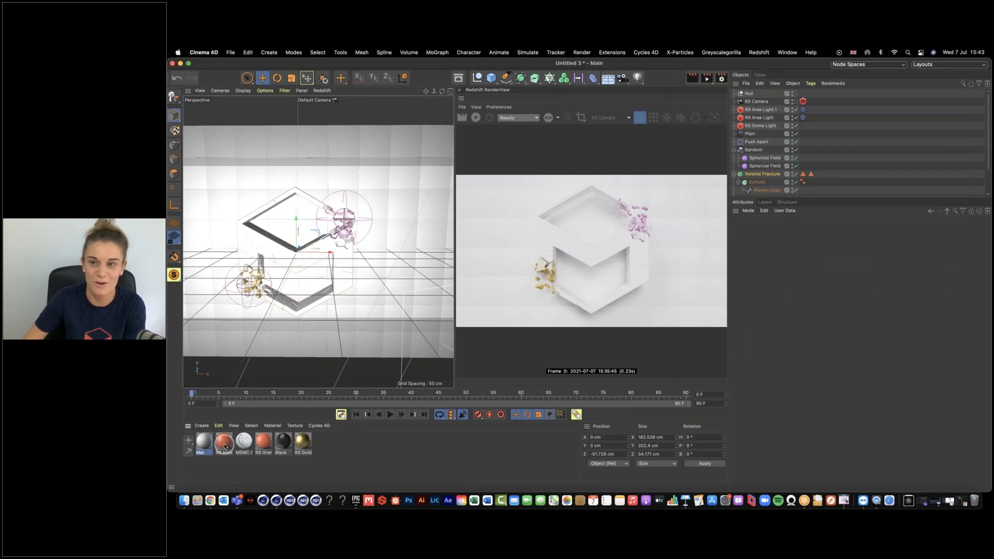
- Apply the orange RS Material to the Voronoi Fracture, restrict it to the Inside Faces selection, and stop the live render
{"action": "left_click_drag", "start_coordinate": [224, 446], "coordinate": [765, 175]}
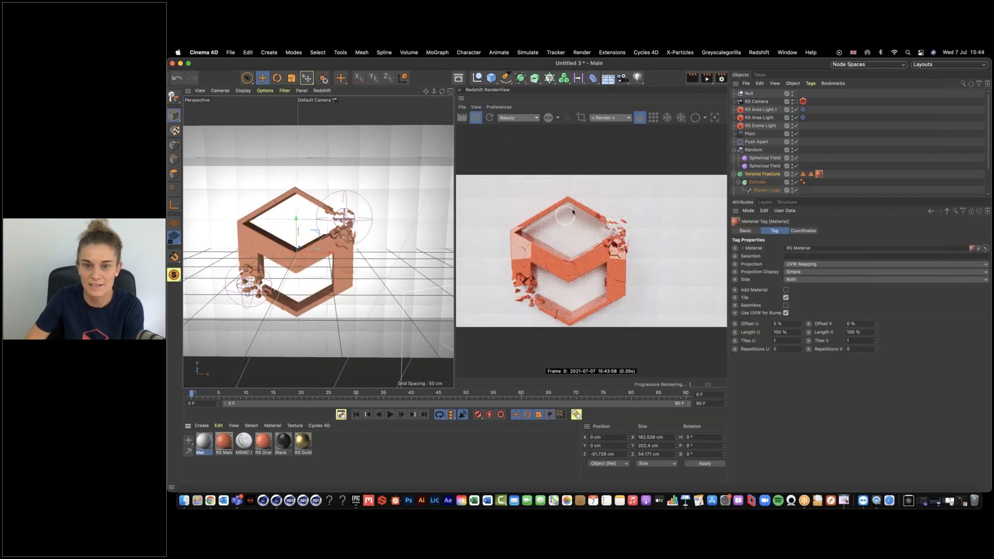
{"action": "left_click", "coordinate": [812, 174]}
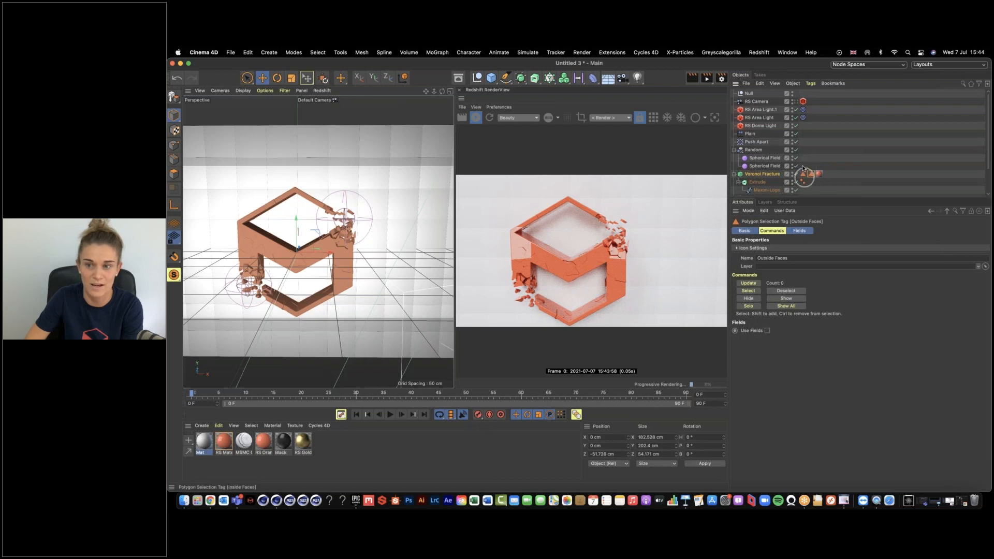
{"action": "left_click", "coordinate": [818, 174]}
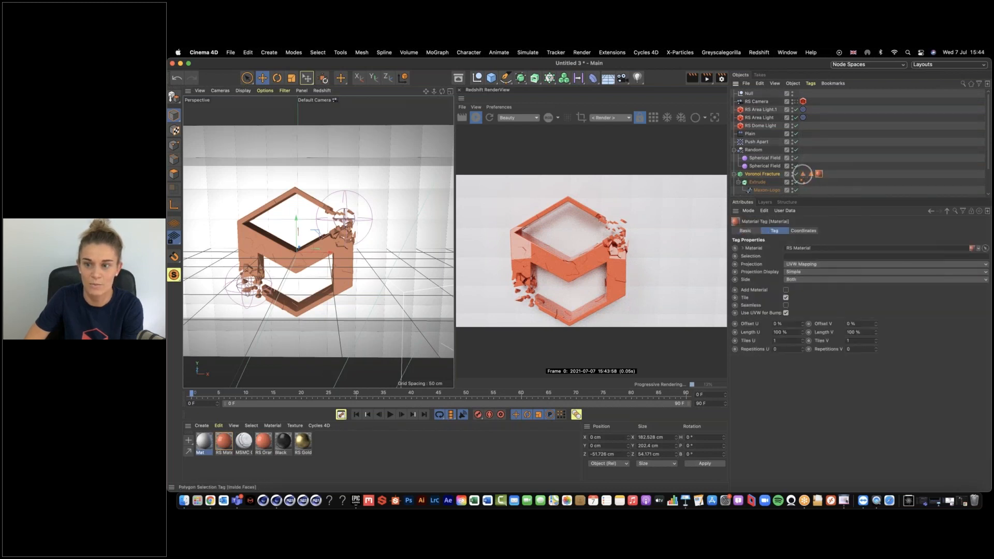
{"action": "left_click_drag", "start_coordinate": [801, 265], "coordinate": [800, 258]}
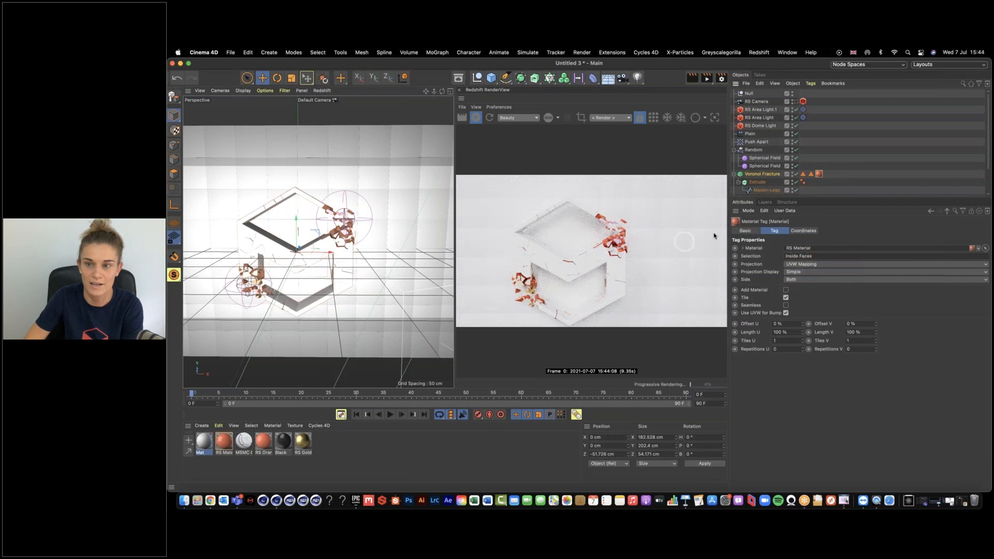
{"action": "left_click", "coordinate": [792, 165]}
{"action": "left_click", "coordinate": [475, 117]}
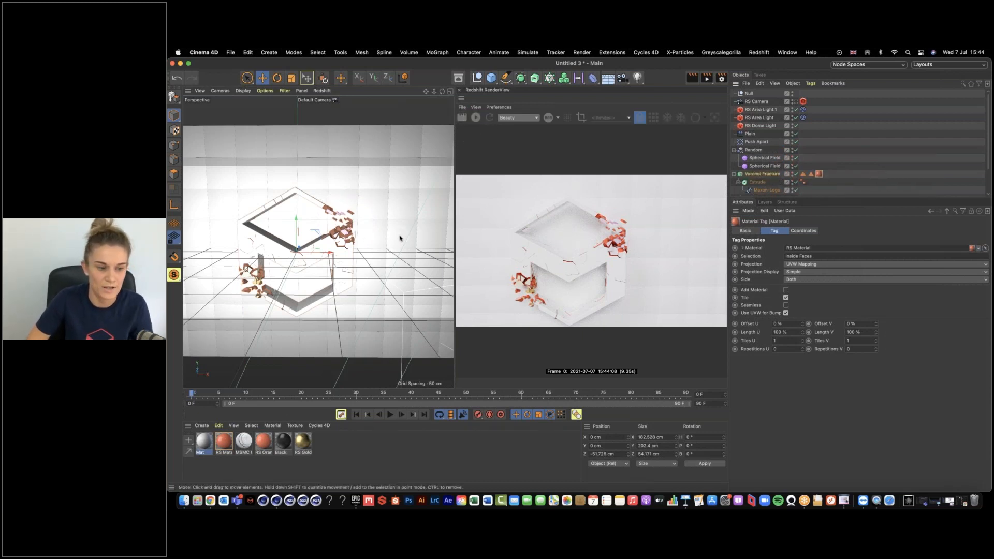
- Create a new Redshift Material and open its shader graph
{"action": "left_click", "coordinate": [238, 469]}
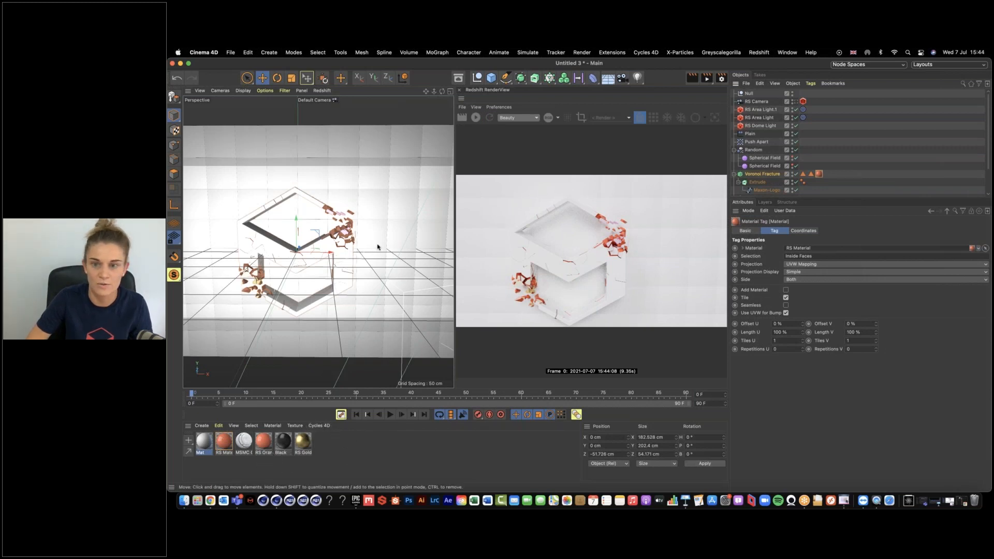
{"action": "left_click", "coordinate": [204, 426]}
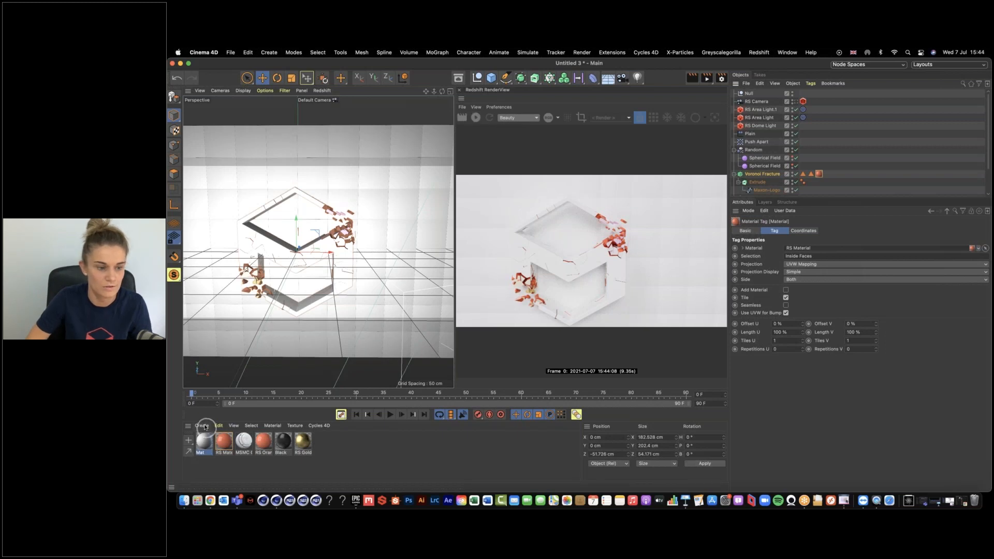
{"action": "mouse_move", "coordinate": [219, 356]}
{"action": "mouse_move", "coordinate": [297, 354]}
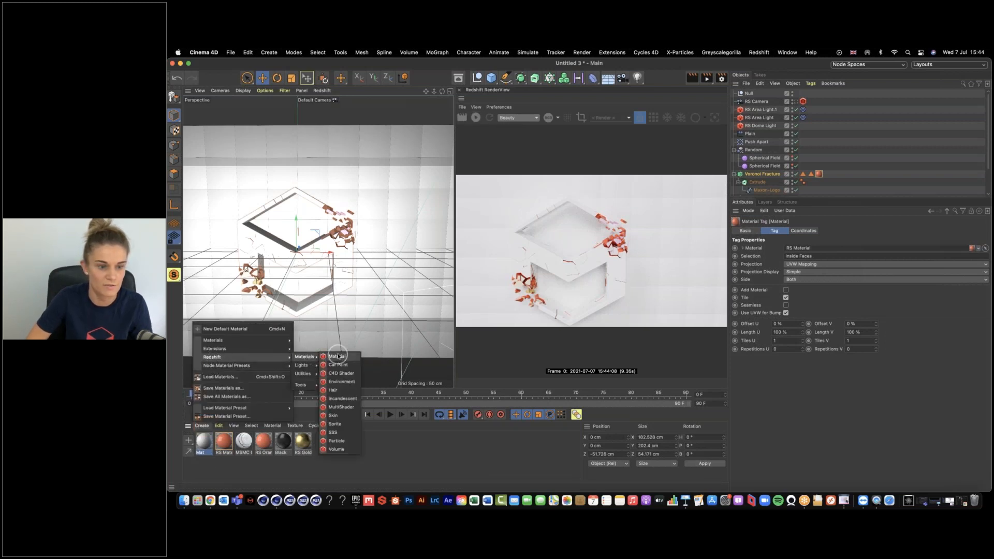
{"action": "left_click", "coordinate": [337, 354]}
{"action": "left_click", "coordinate": [207, 441]}
{"action": "double_click", "coordinate": [207, 441]}
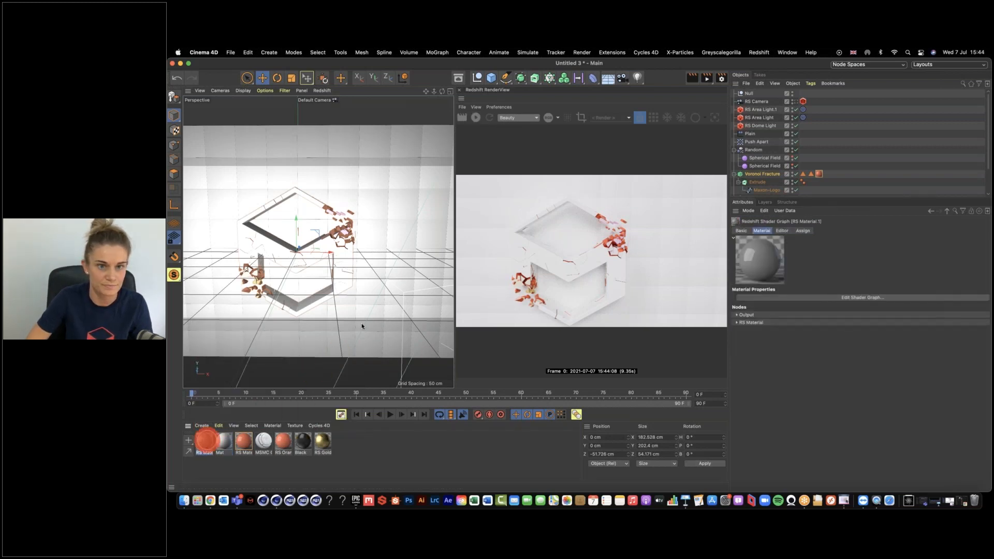
{"action": "left_click_drag", "start_coordinate": [381, 69], "coordinate": [467, 62]}
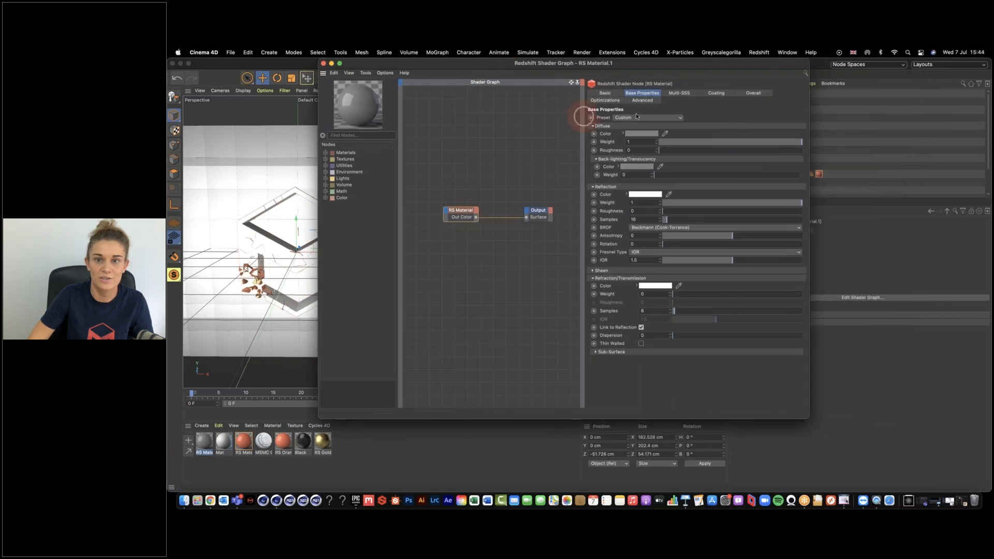
- Set the new RS Material's base properties preset to Gold
{"action": "left_click", "coordinate": [678, 118]}
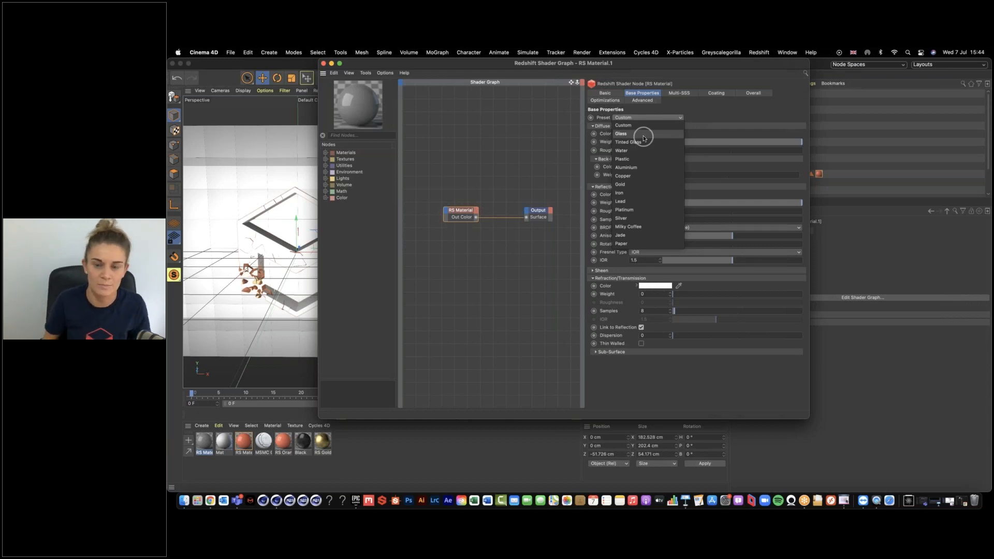
{"action": "left_click", "coordinate": [639, 184]}
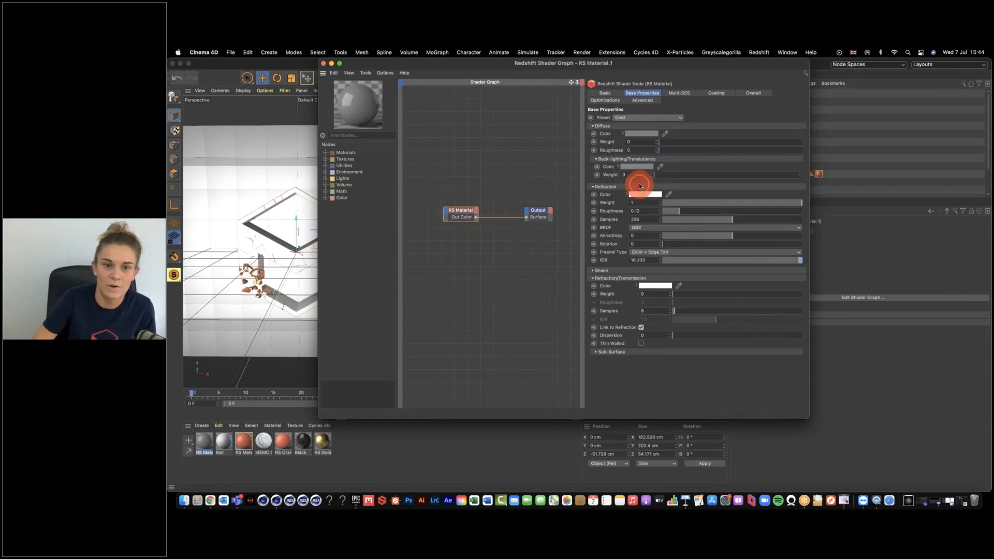
{"action": "left_click_drag", "start_coordinate": [521, 69], "coordinate": [546, 124]}
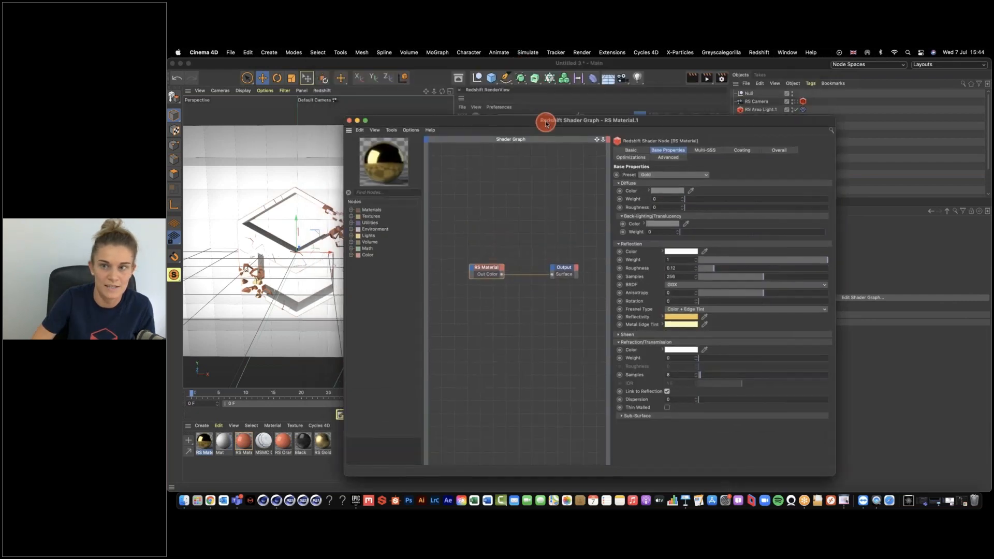
- Undock the Redshift RenderView into its own window and apply the gold material to Cube.1 in the Cloner
{"action": "left_click", "coordinate": [461, 100]}
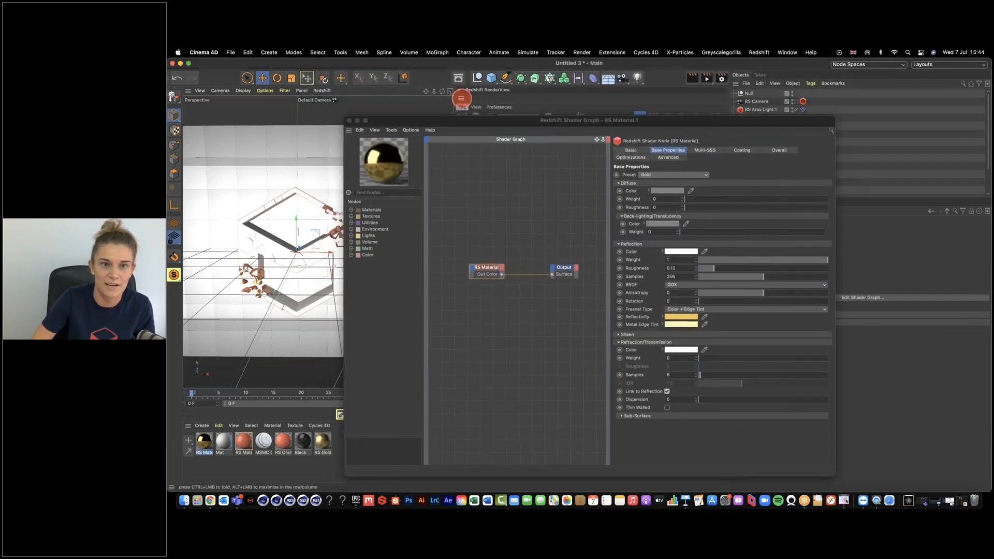
{"action": "left_click_drag", "start_coordinate": [434, 122], "coordinate": [280, 67]}
{"action": "left_click_drag", "start_coordinate": [698, 80], "coordinate": [674, 106]}
{"action": "left_click", "coordinate": [206, 440]}
{"action": "left_click_drag", "start_coordinate": [206, 440], "coordinate": [760, 191]}
- Start the live render beside the shader graph and set its camera to RS Camera
{"action": "left_click", "coordinate": [450, 138]}
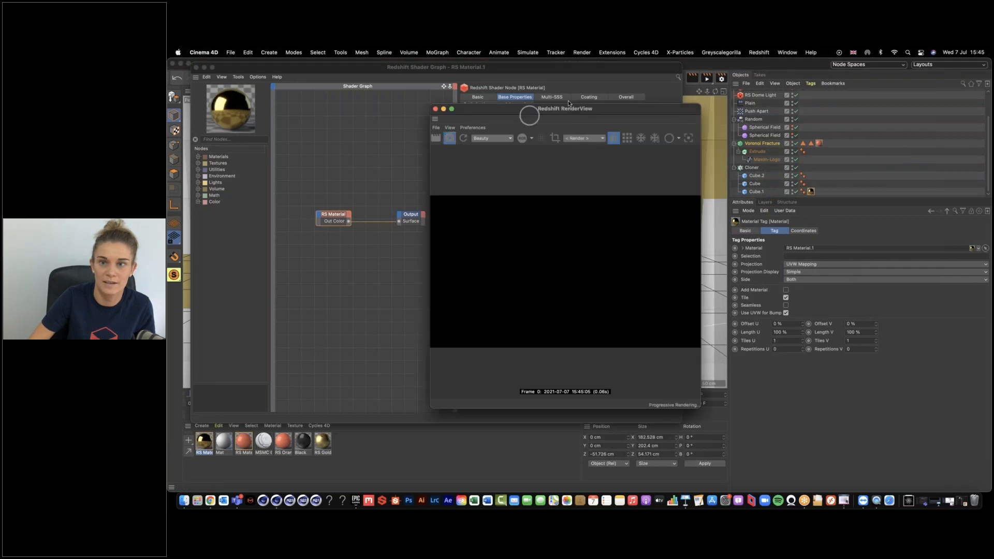
{"action": "left_click_drag", "start_coordinate": [623, 110], "coordinate": [889, 71]}
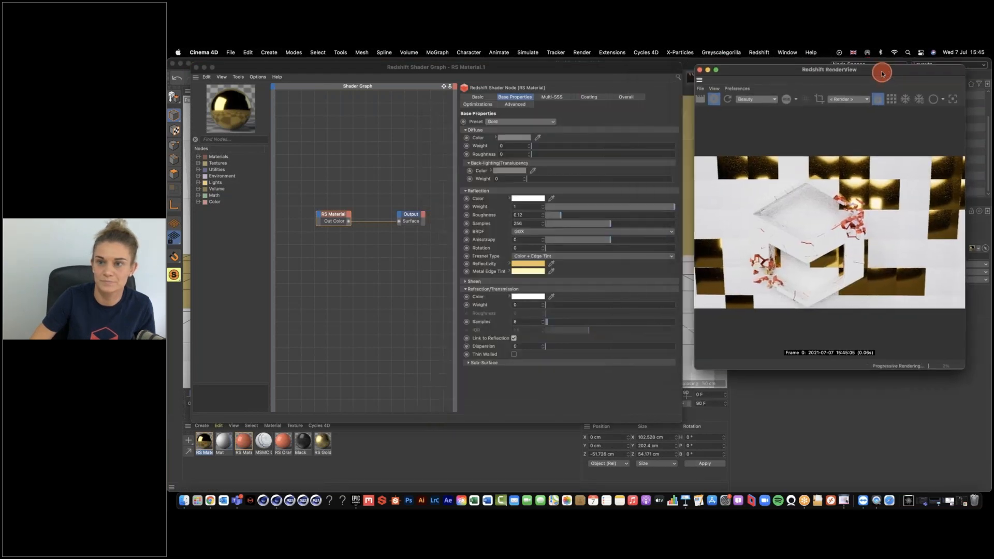
{"action": "left_click", "coordinate": [849, 99]}
{"action": "left_click", "coordinate": [845, 128]}
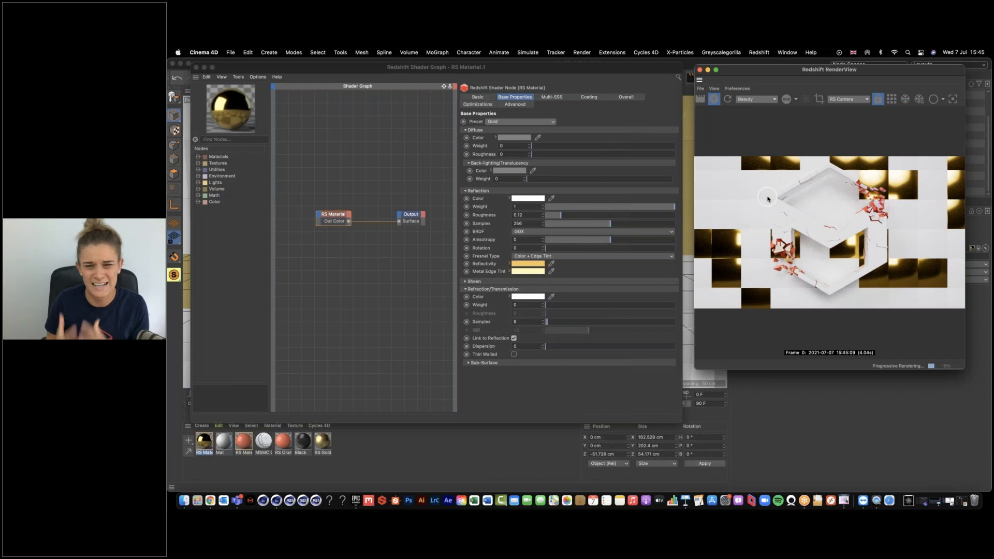
- Open the Asset Browser alongside the shader graph and search it for "smu"
{"action": "left_click", "coordinate": [504, 218]}
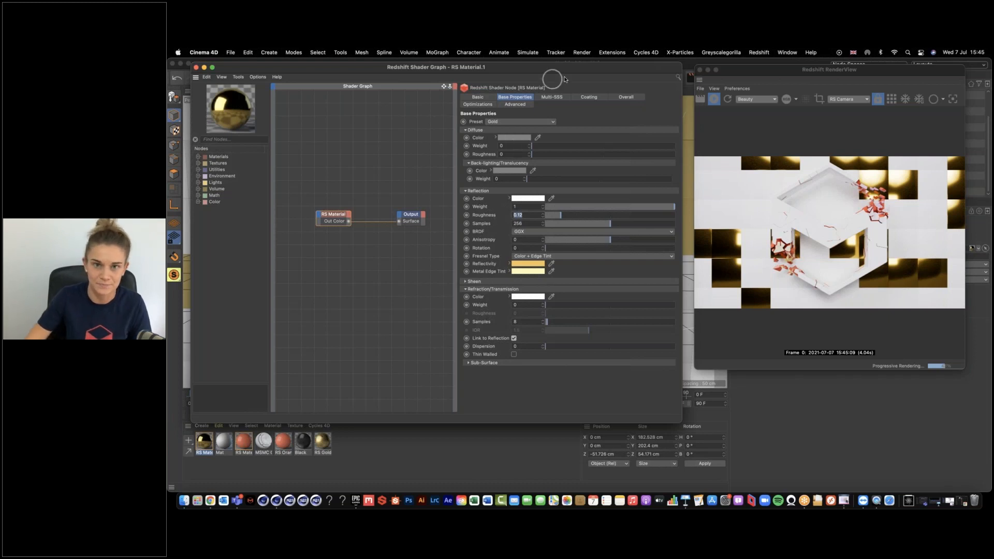
{"action": "left_click_drag", "start_coordinate": [563, 68], "coordinate": [567, 113]}
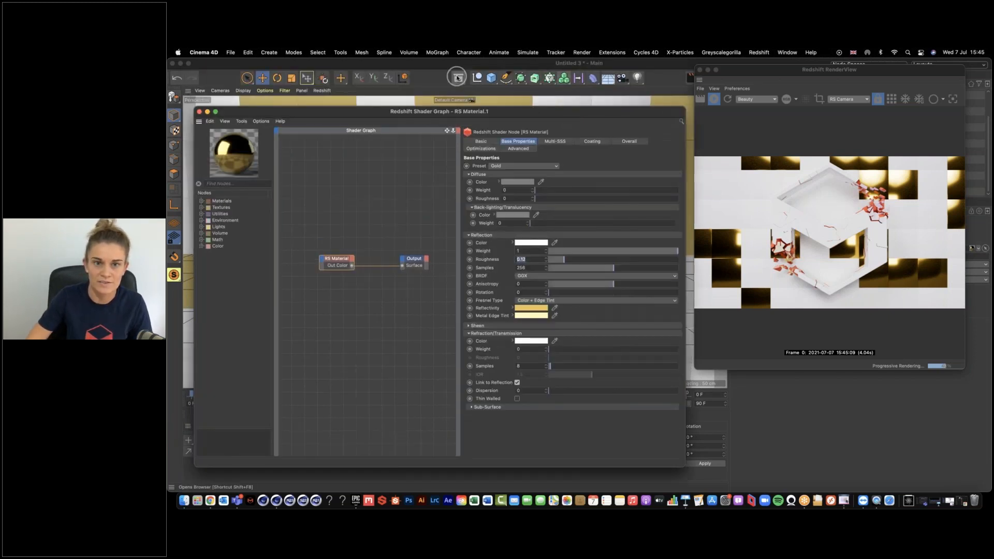
{"action": "left_click", "coordinate": [459, 78]}
{"action": "left_click", "coordinate": [486, 113]}
{"action": "left_click_drag", "start_coordinate": [486, 112], "coordinate": [509, 222]}
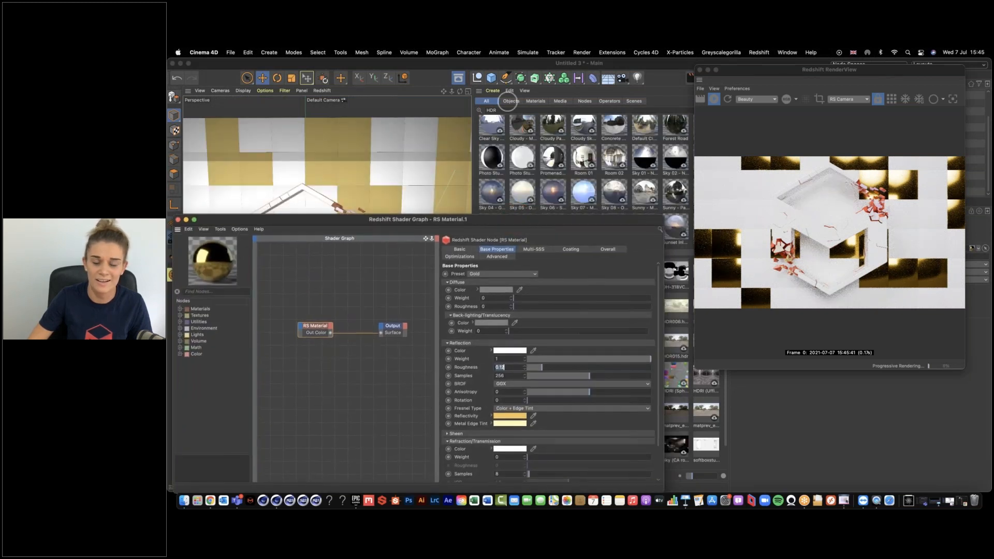
{"action": "left_click", "coordinate": [471, 111]}
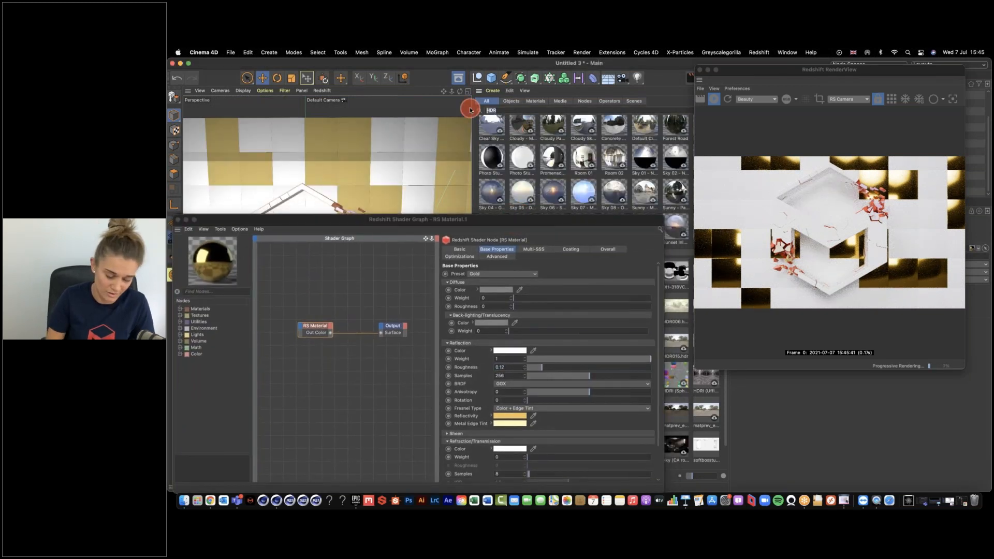
{"action": "type", "text": "smu"}
{"action": "left_click", "coordinate": [561, 196]}
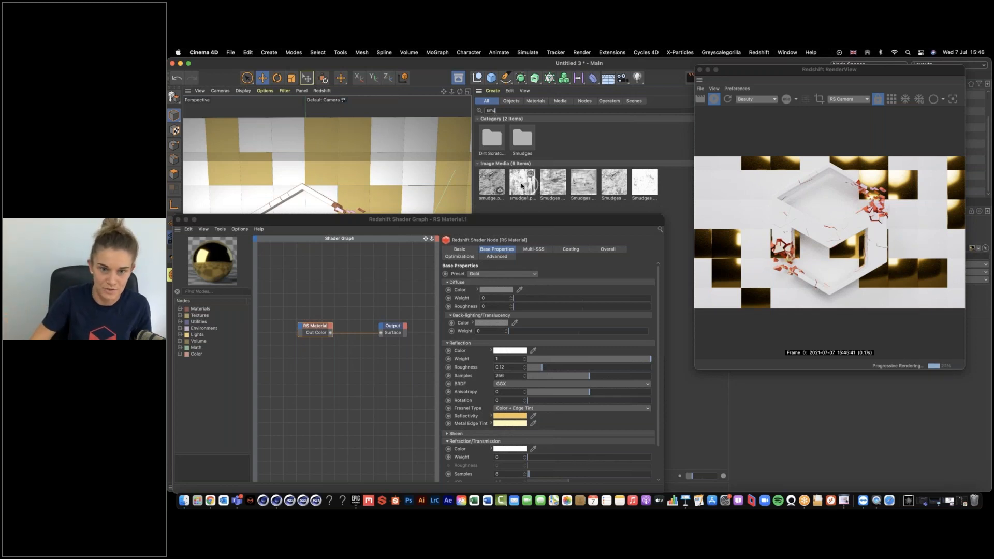
- Add the smudge1 image to the gold material's shader graph as a texture node and arrange it ahead of the RS Material node
{"action": "left_click_drag", "start_coordinate": [521, 182], "coordinate": [365, 274]}
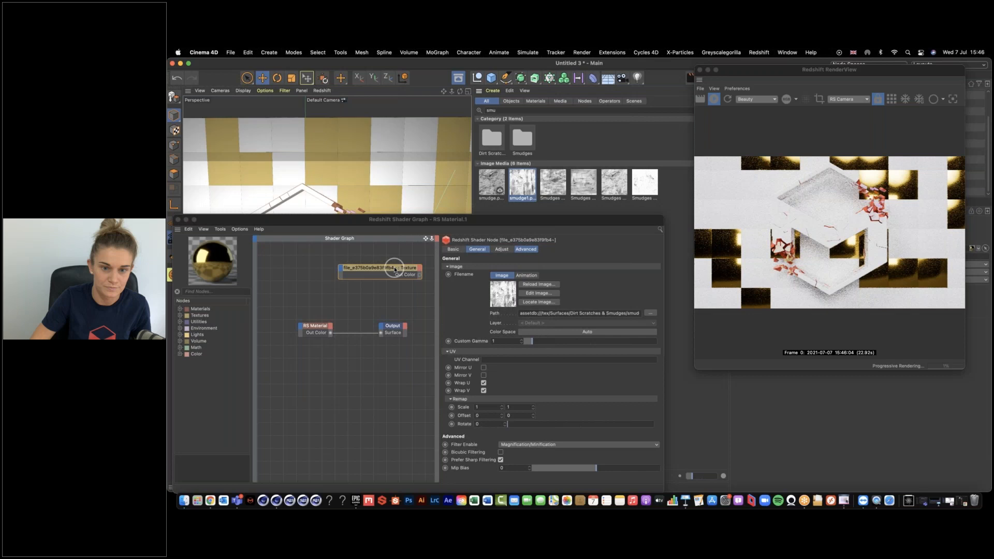
{"action": "mouse_move", "coordinate": [383, 275]}
{"action": "left_mouse_down"}
{"action": "mouse_move", "coordinate": [290, 329]}
{"action": "mouse_move", "coordinate": [268, 326]}
{"action": "mouse_move", "coordinate": [395, 348]}
{"action": "left_mouse_up"}
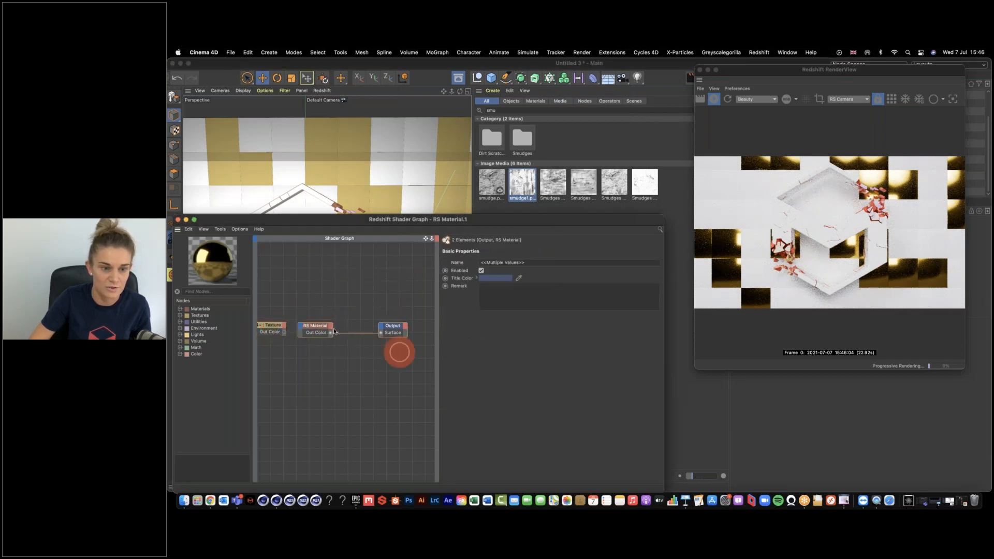
{"action": "left_click_drag", "start_coordinate": [316, 325], "coordinate": [346, 323]}
{"action": "left_click", "coordinate": [272, 326]}
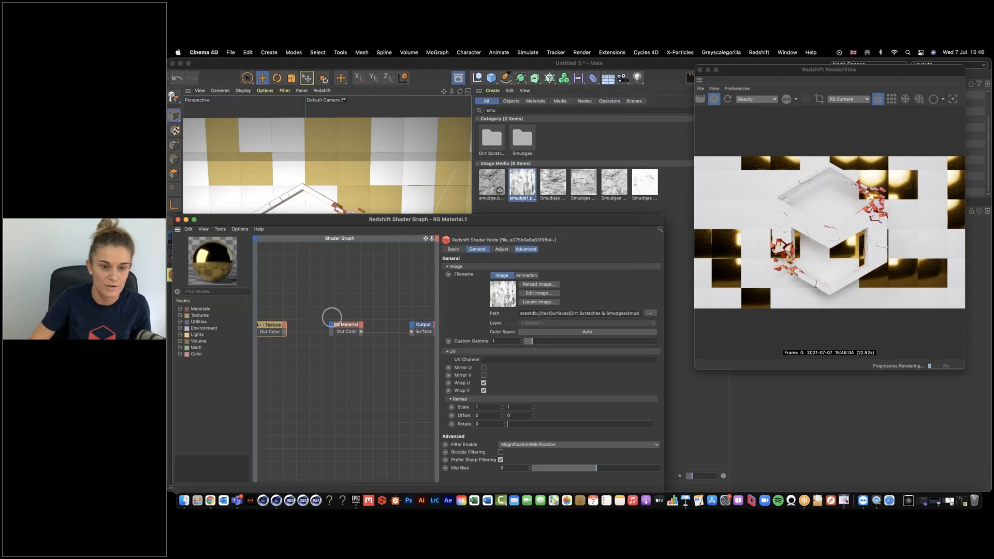
{"action": "left_click", "coordinate": [336, 325]}
{"action": "double_click", "coordinate": [510, 367]}
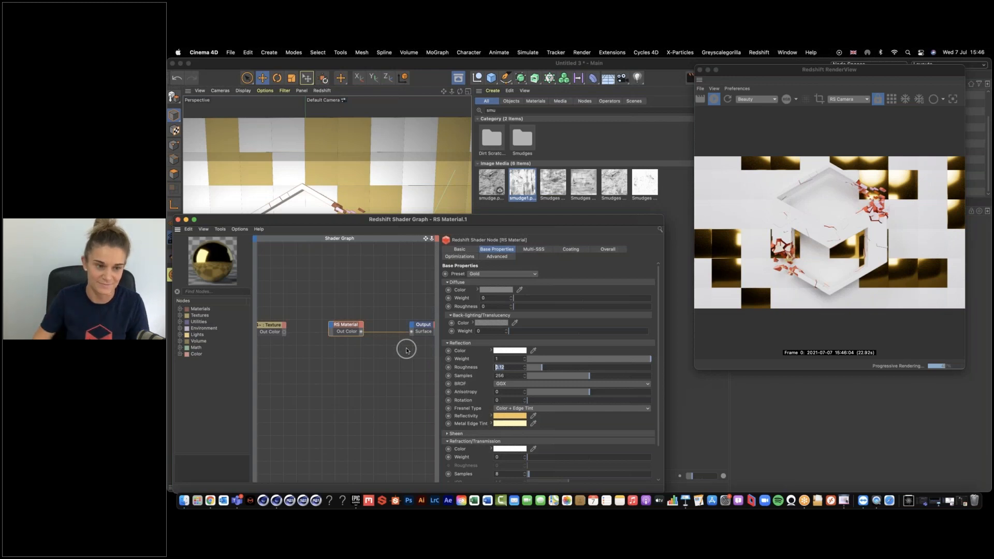
{"action": "left_click", "coordinate": [274, 327]}
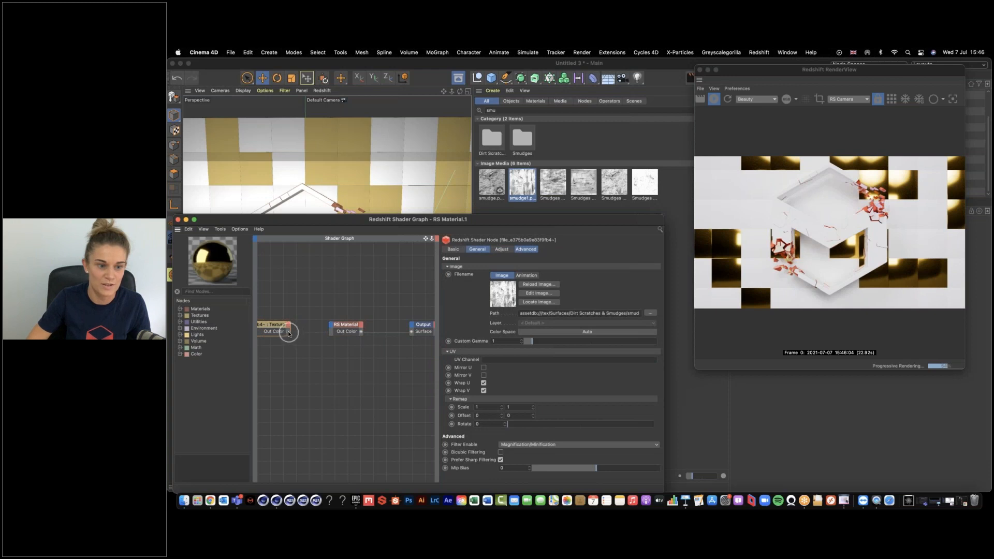
{"action": "left_click_drag", "start_coordinate": [289, 332], "coordinate": [332, 325]}
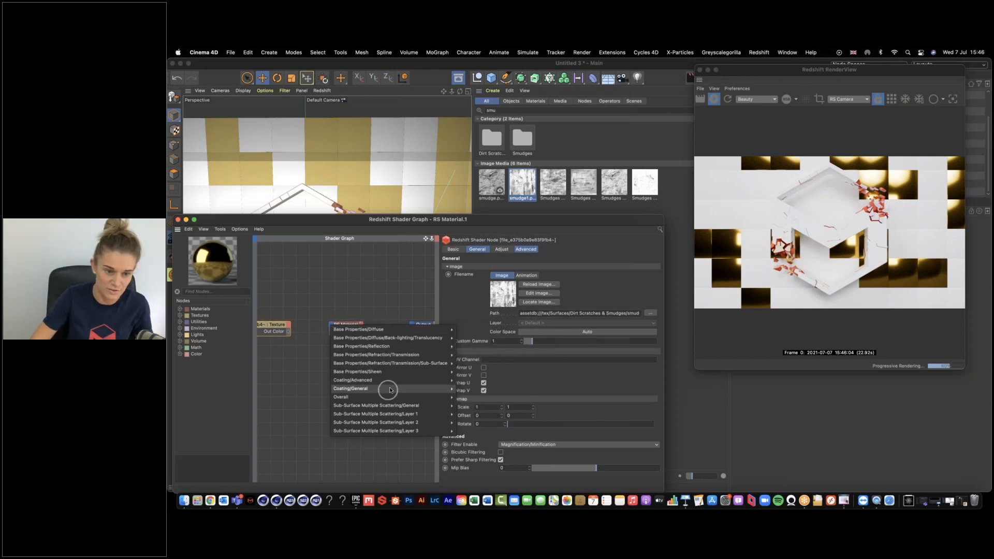
{"action": "mouse_move", "coordinate": [392, 342]}
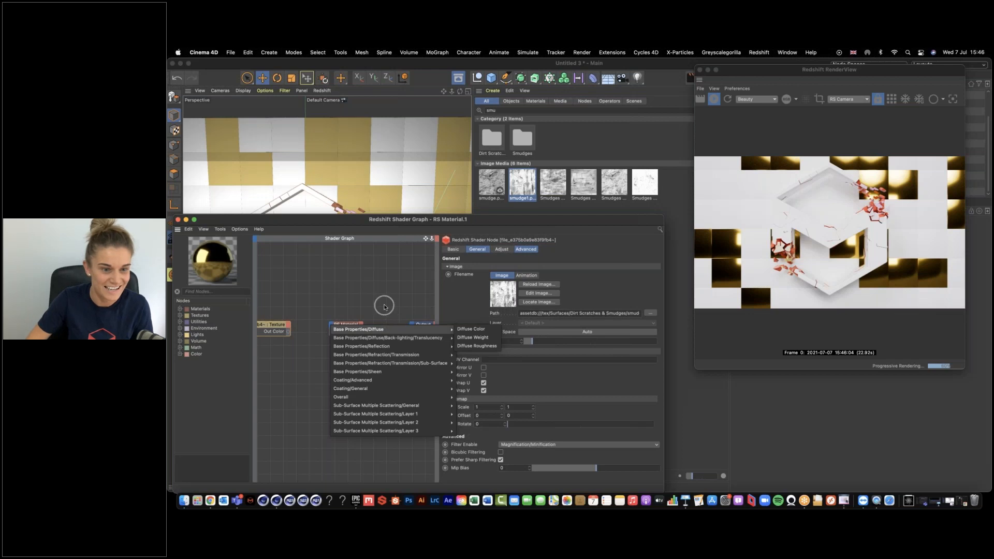
{"action": "left_click", "coordinate": [342, 326]}
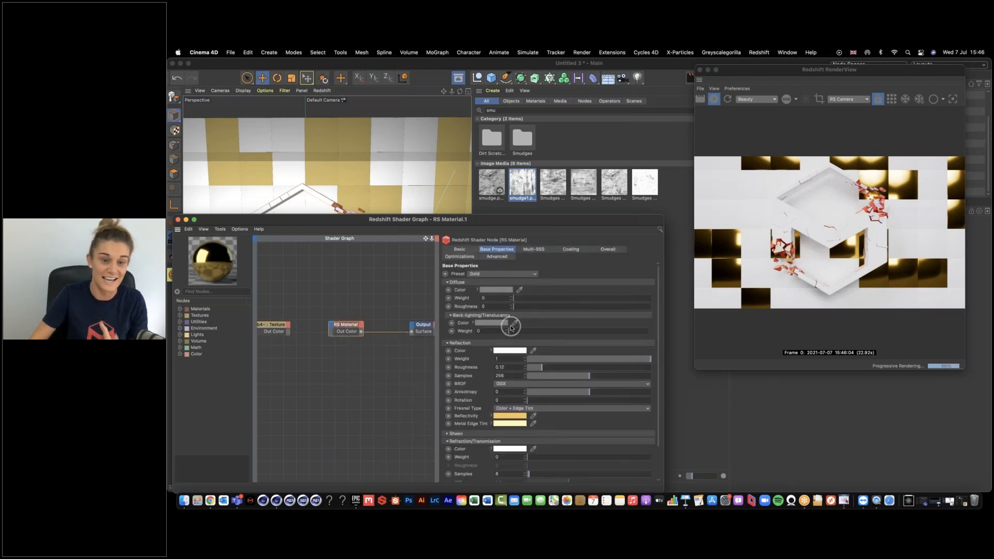
{"action": "left_click", "coordinate": [335, 327]}
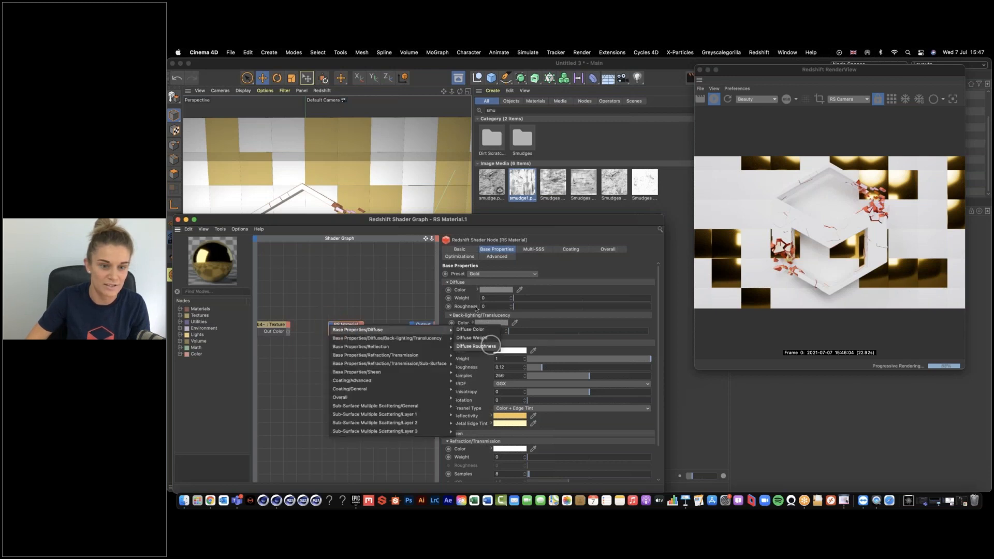
{"action": "left_click", "coordinate": [393, 285]}
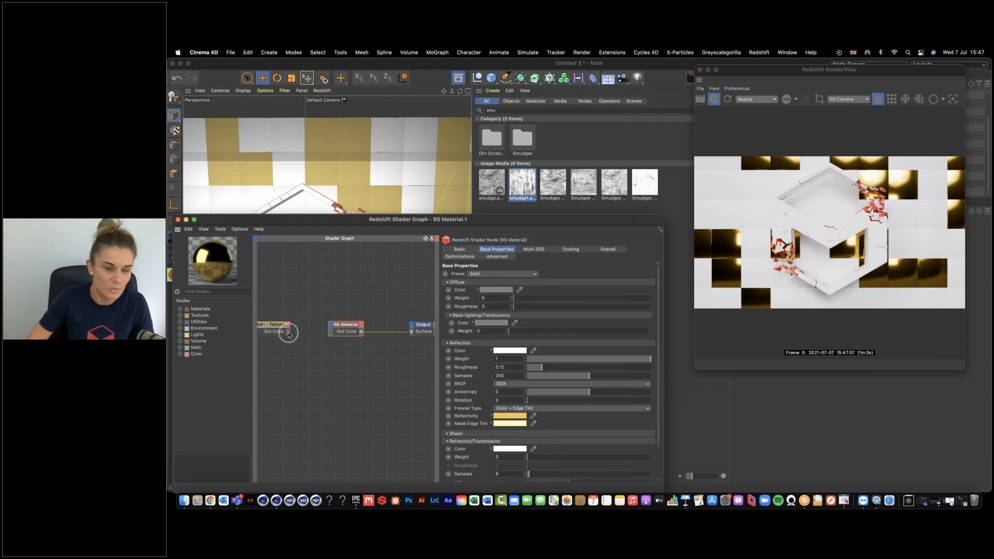
- Connect the smudge texture's Out Color to the RS Material's Refl Roughness and stop the live render
{"action": "left_click_drag", "start_coordinate": [288, 331], "coordinate": [335, 328]}
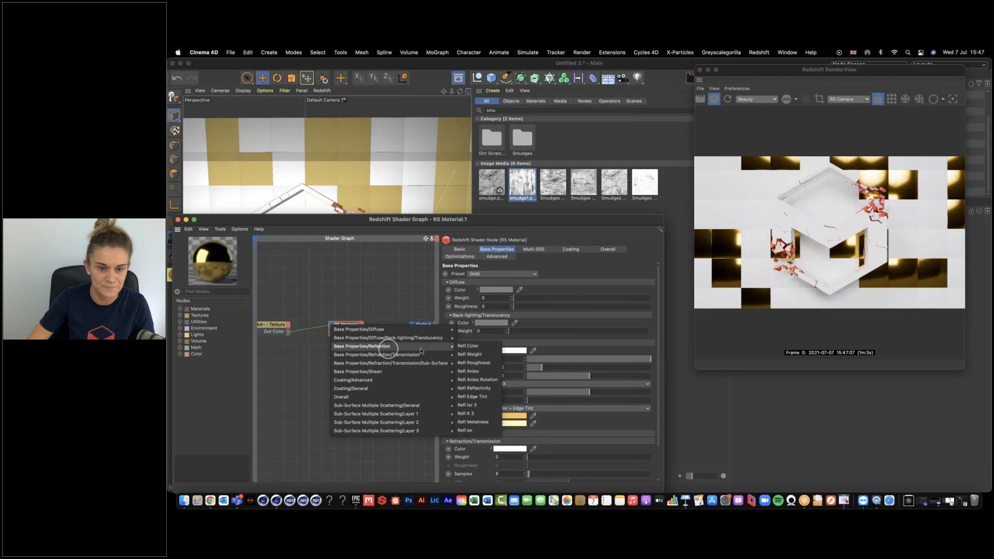
{"action": "left_click", "coordinate": [485, 363]}
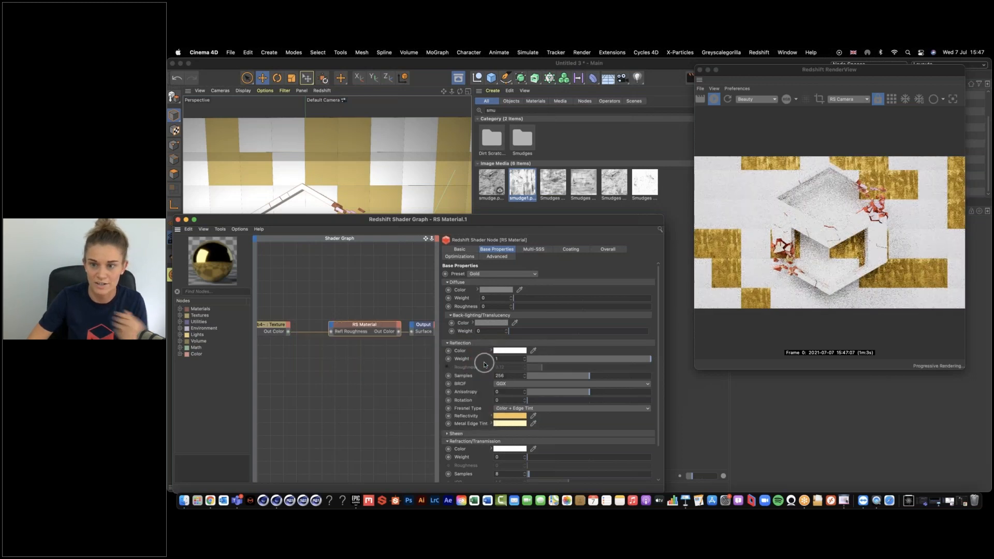
{"action": "left_click", "coordinate": [724, 266]}
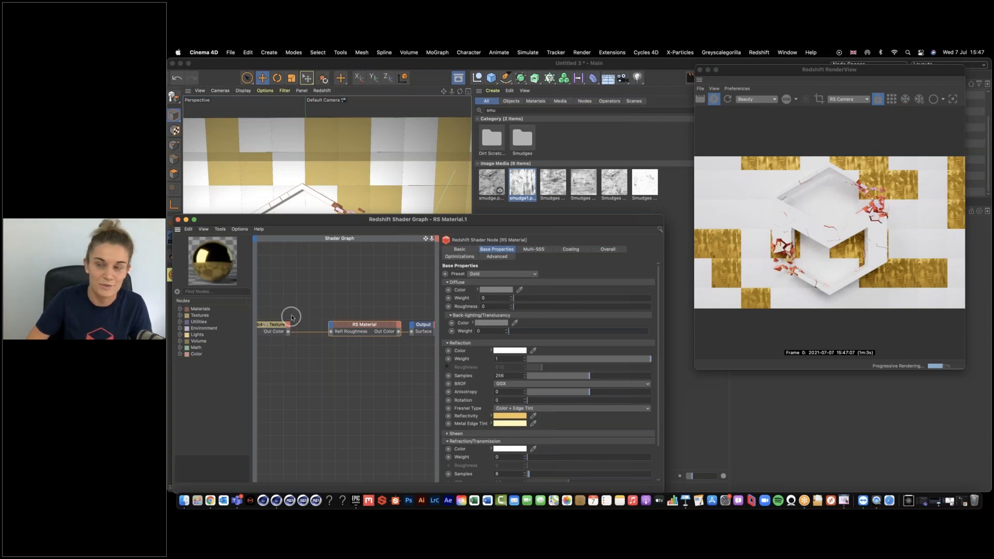
{"action": "left_click", "coordinate": [209, 293]}
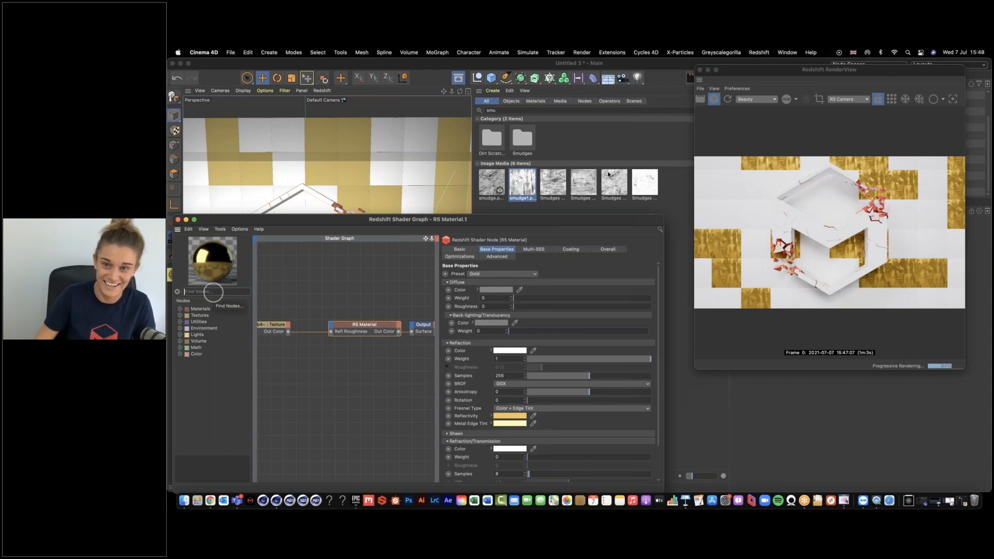
{"action": "left_click", "coordinate": [711, 102]}
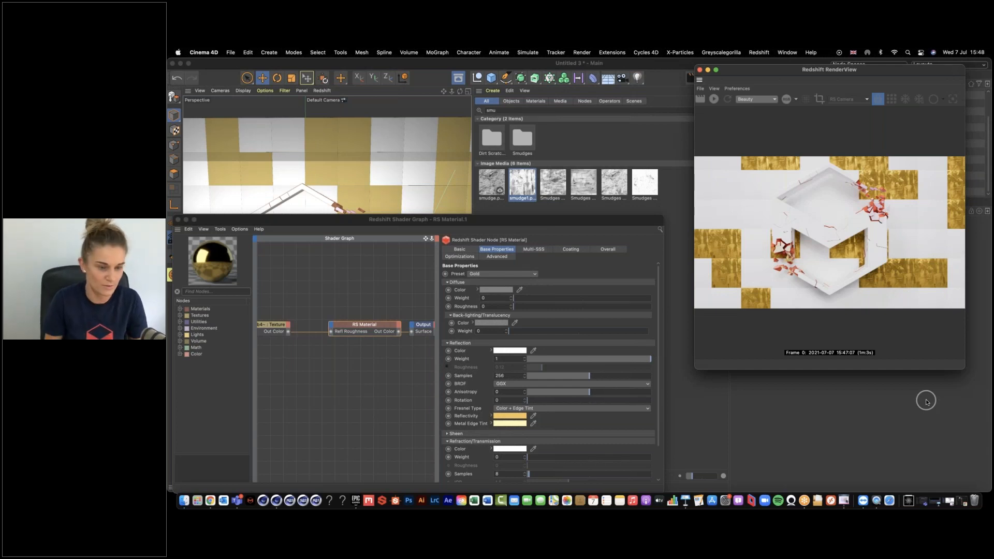
- Examine the material management commands and Redshift's tools for converting existing materials, including conversion to nodes
{"action": "left_click_drag", "start_coordinate": [480, 219], "coordinate": [539, 84]}
{"action": "left_click", "coordinate": [202, 426]}
{"action": "left_click", "coordinate": [251, 426]}
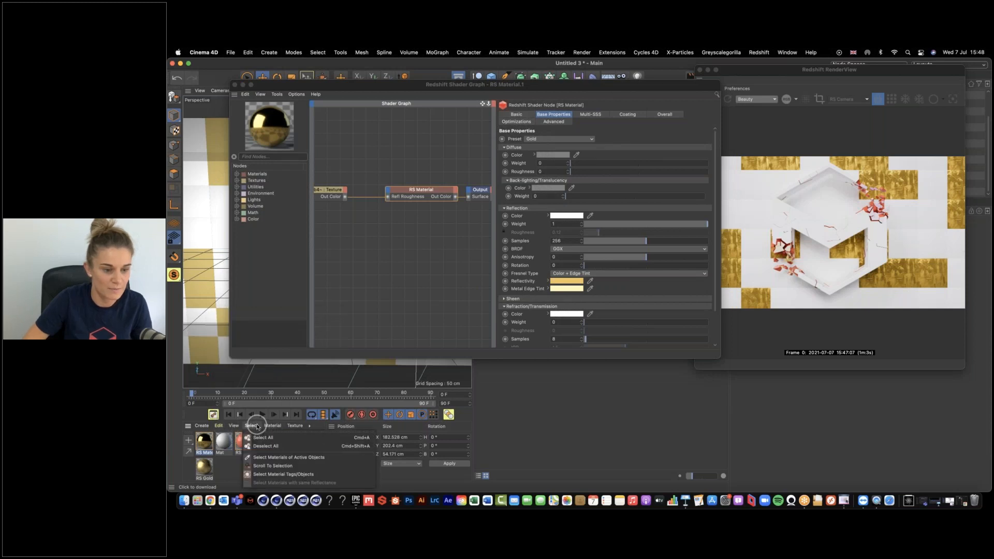
{"action": "left_click", "coordinate": [222, 425]}
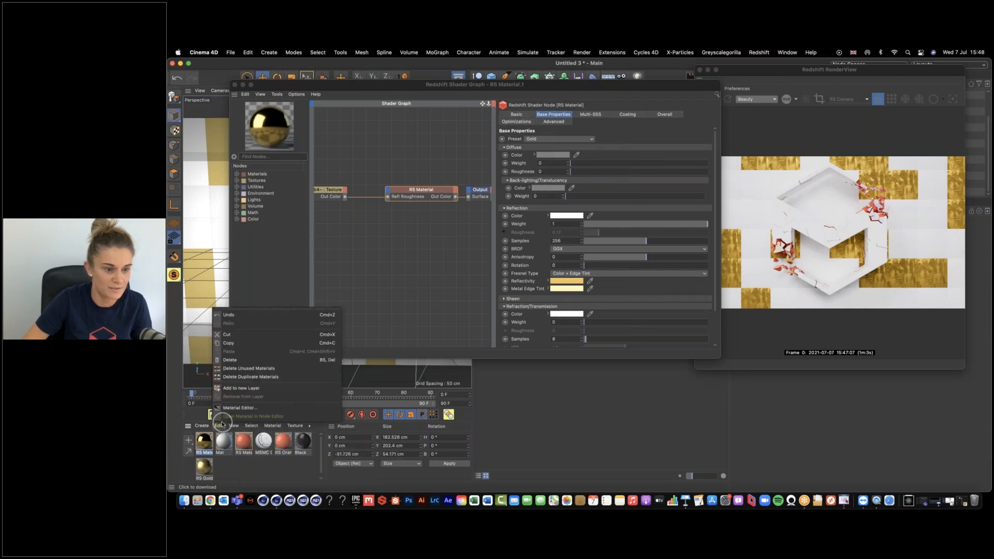
{"action": "mouse_move", "coordinate": [290, 424]}
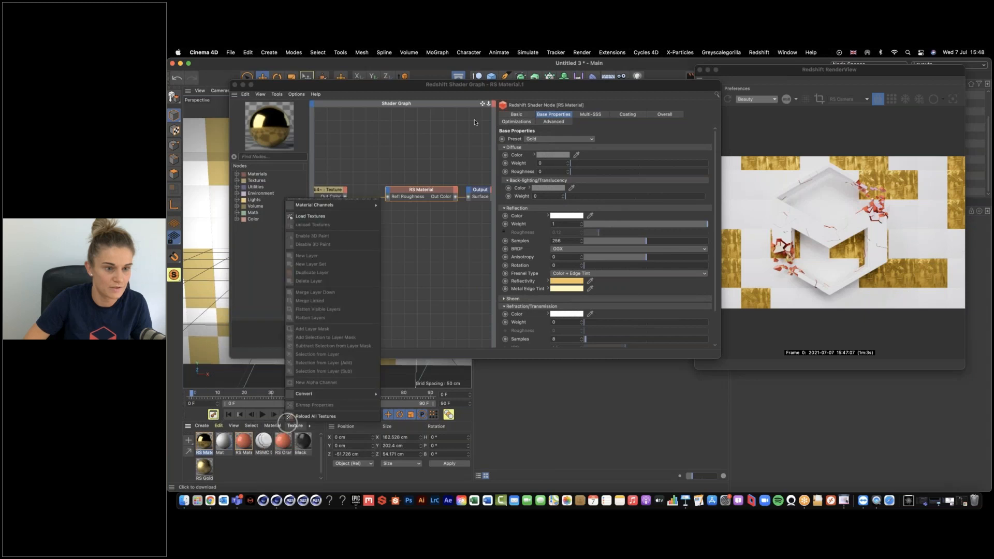
{"action": "left_click", "coordinate": [758, 53]}
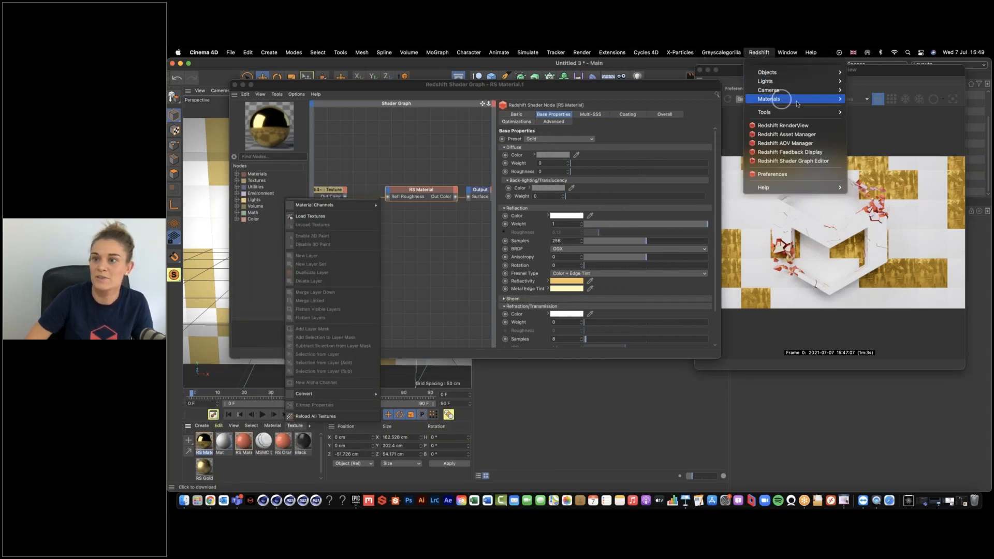
{"action": "mouse_move", "coordinate": [823, 99]}
{"action": "mouse_move", "coordinate": [878, 100]}
{"action": "mouse_move", "coordinate": [876, 130]}
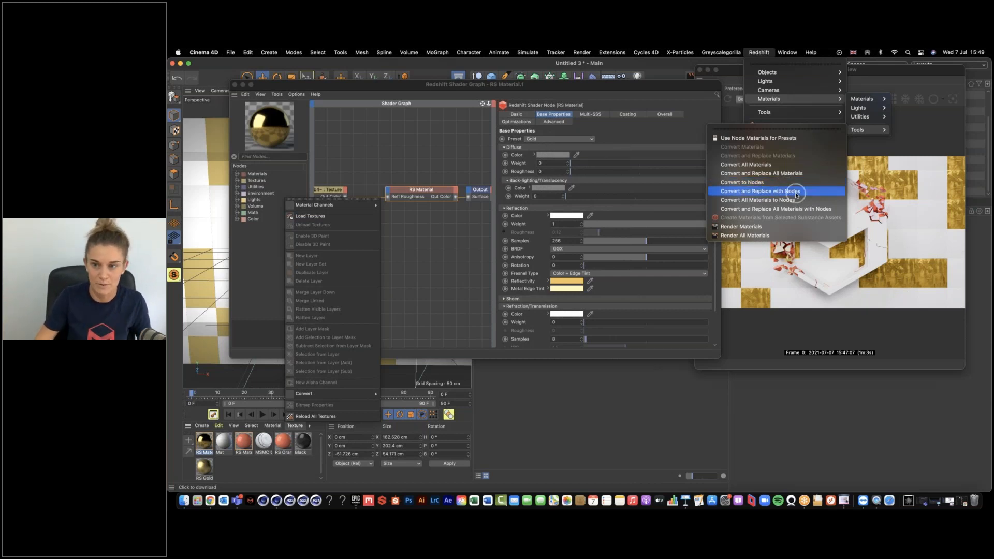
{"action": "left_click", "coordinate": [741, 73]}
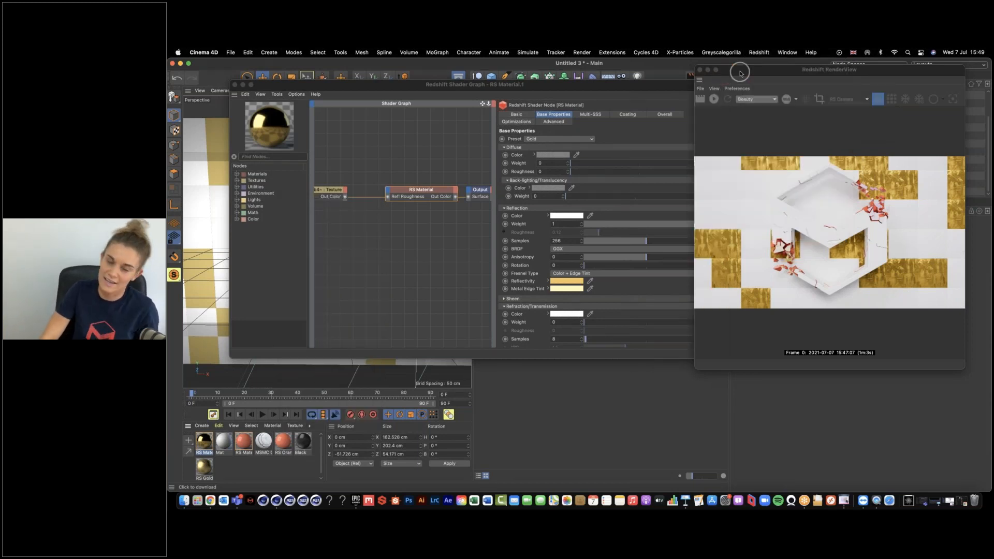
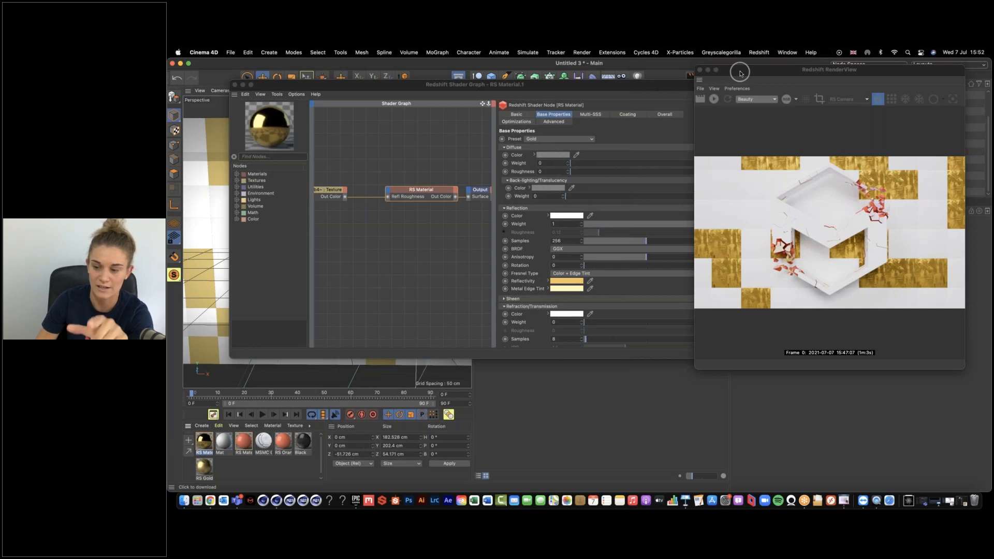
- Close the shader graph, the Redshift RenderView and the Asset Browser
{"action": "left_click", "coordinate": [234, 85]}
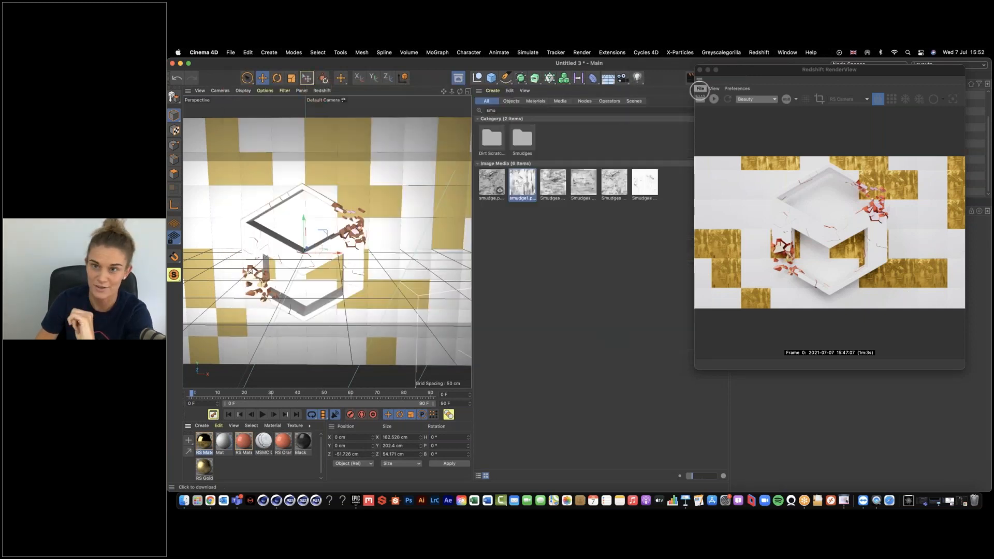
{"action": "left_click", "coordinate": [700, 69]}
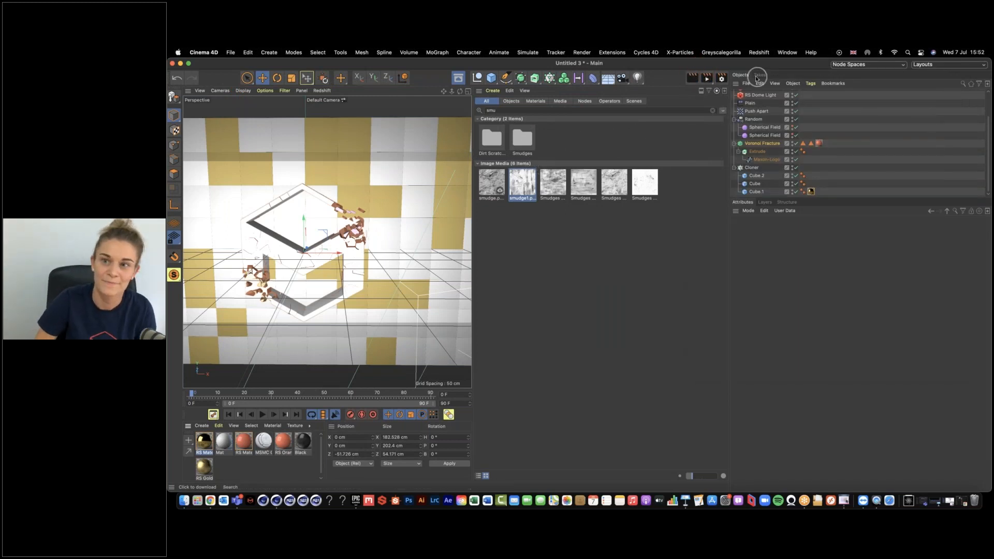
{"action": "left_click", "coordinate": [458, 78]}
- Open the render settings and compare Redshift's Basic options with its Advanced global illumination options
{"action": "left_click", "coordinate": [721, 78]}
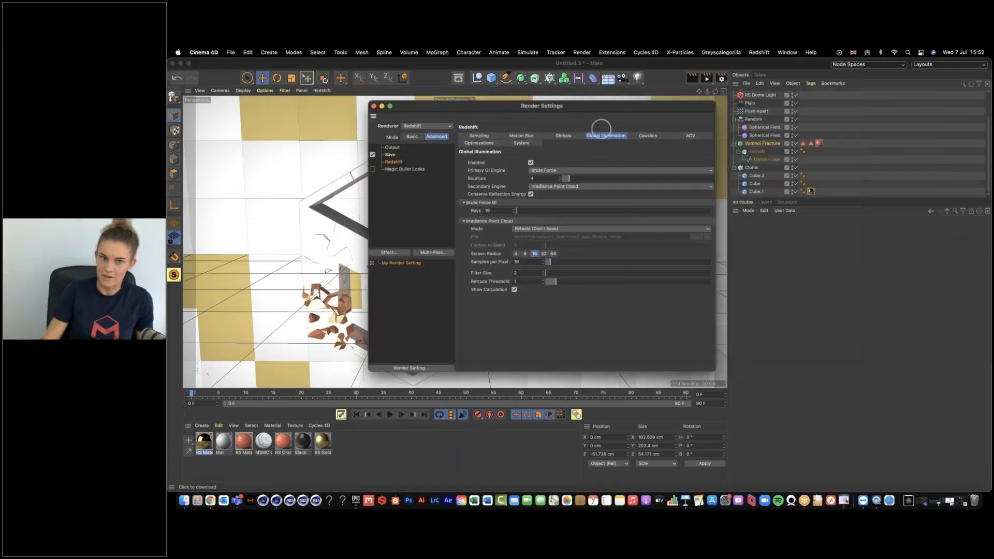
{"action": "left_click", "coordinate": [410, 138]}
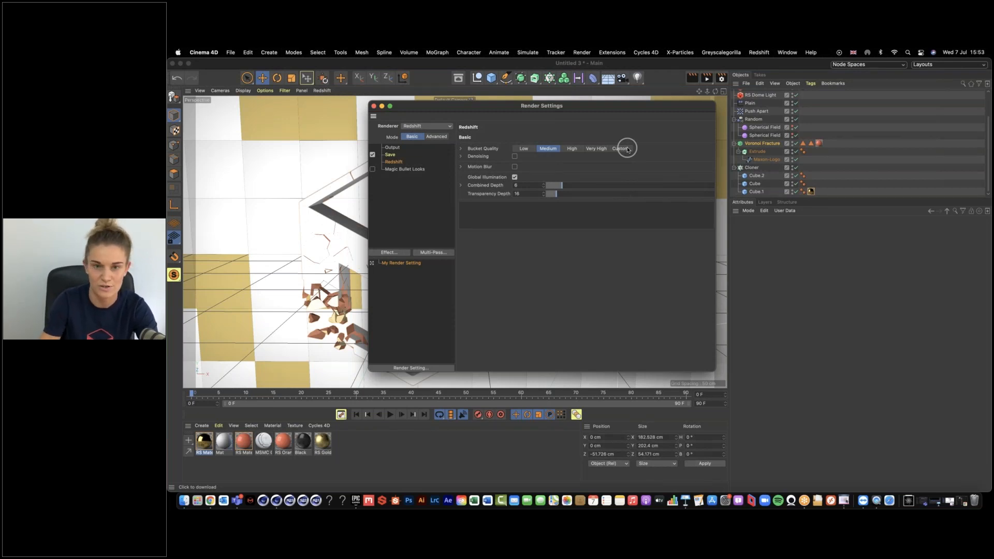
{"action": "left_click", "coordinate": [436, 137]}
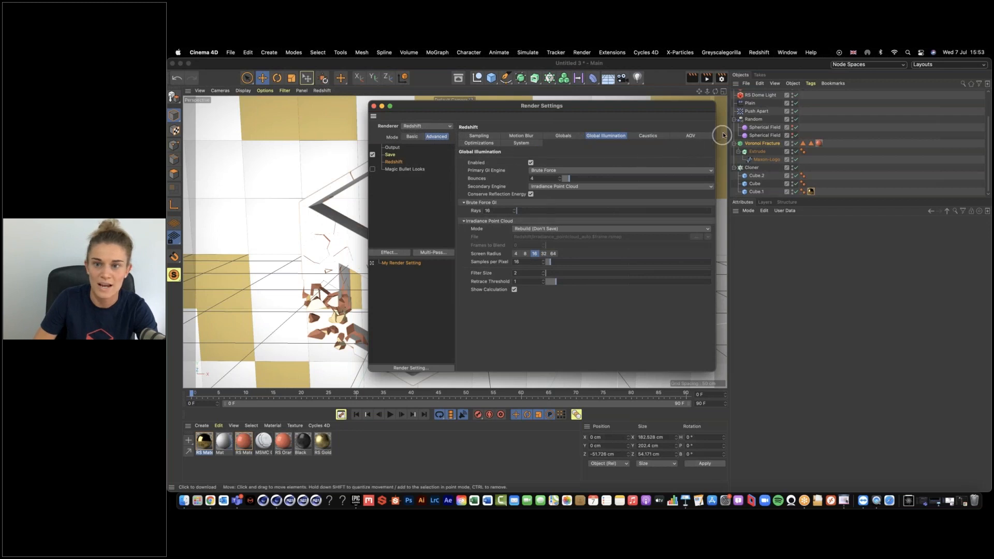
- Open the Redshift AOV Manager from the advanced render settings and look over Cinema 4D's standard multi-pass options
{"action": "left_click", "coordinate": [693, 136]}
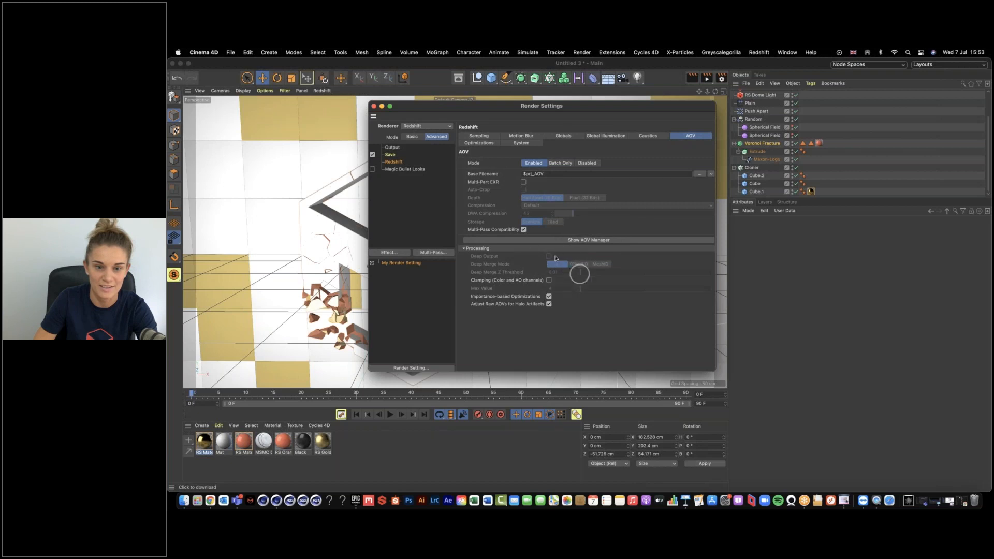
{"action": "left_click", "coordinate": [589, 239]}
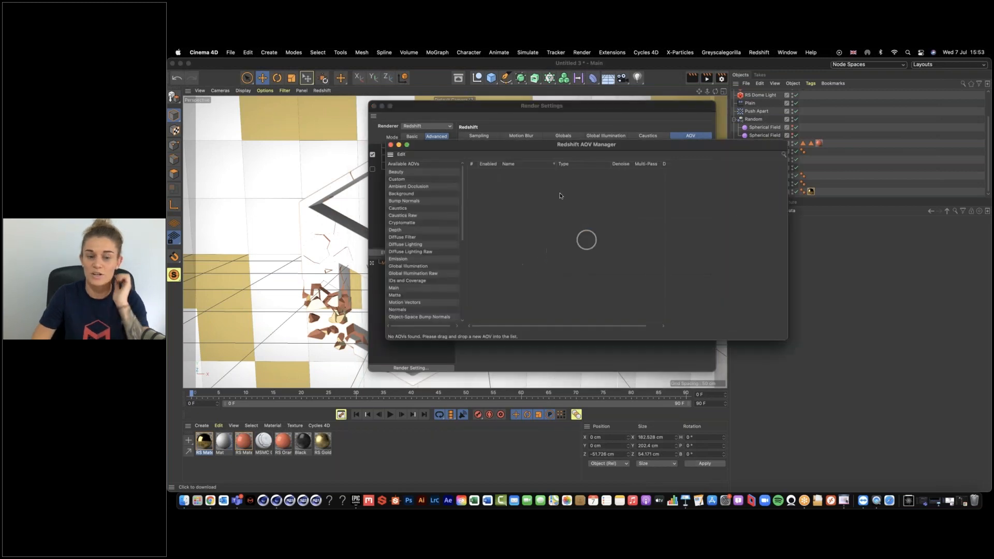
{"action": "left_click_drag", "start_coordinate": [442, 149], "coordinate": [590, 137]}
{"action": "left_click", "coordinate": [433, 252]}
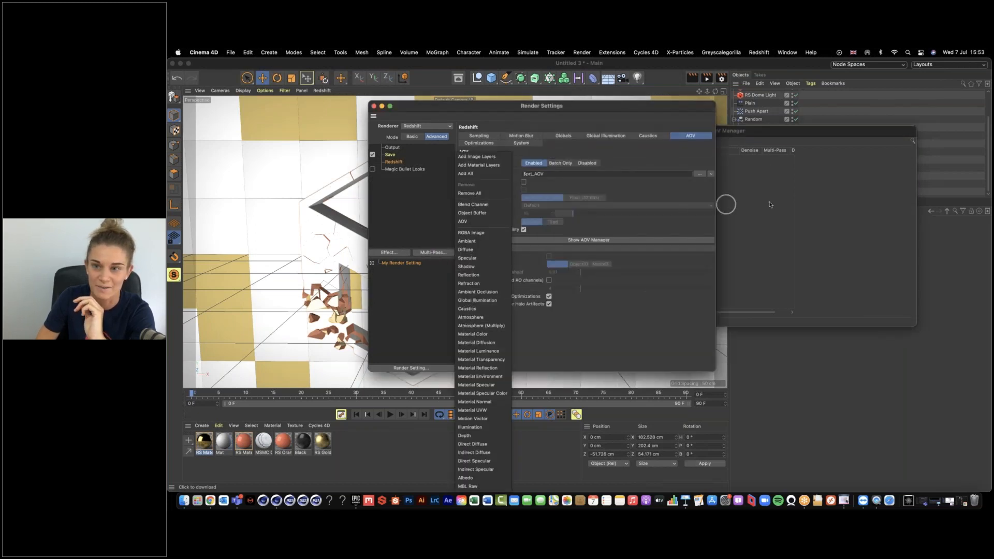
{"action": "left_click", "coordinate": [727, 203]}
{"action": "left_click_drag", "start_coordinate": [728, 147], "coordinate": [658, 164]}
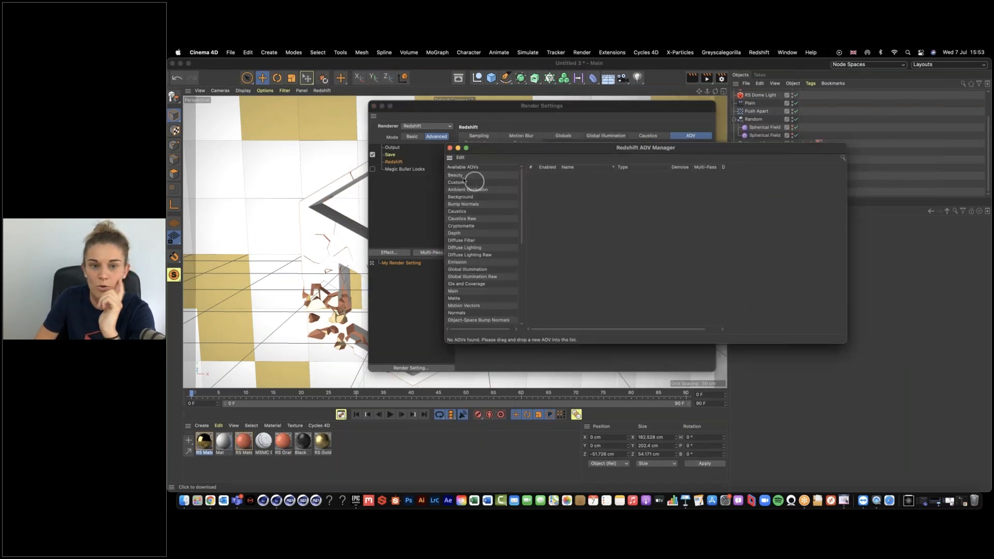
- Add an Ambient Occlusion AOV to the active AOV list and enable its Direct output
{"action": "left_click_drag", "start_coordinate": [478, 189], "coordinate": [589, 199]}
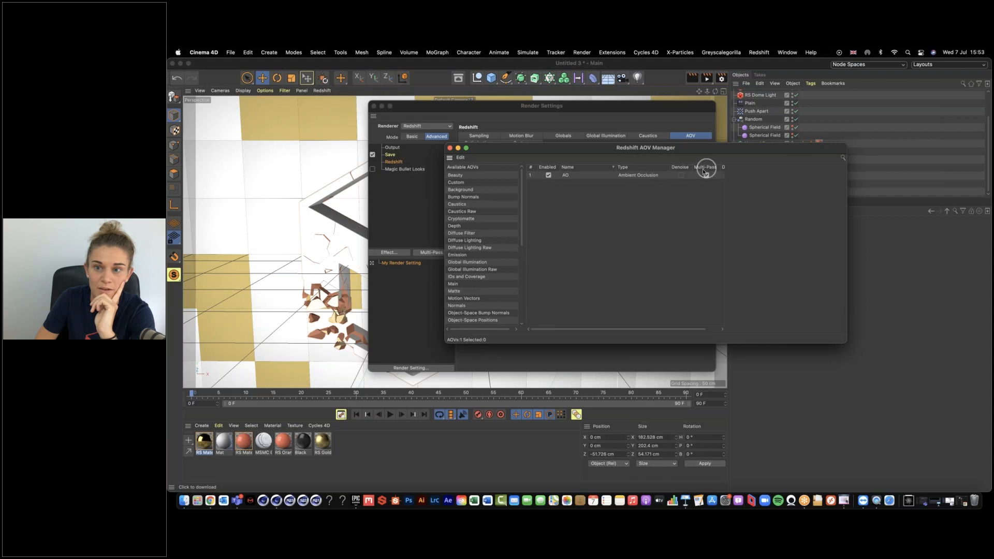
{"action": "scroll", "coordinate": [713, 179], "scroll_direction": "right", "scroll_amount": 2}
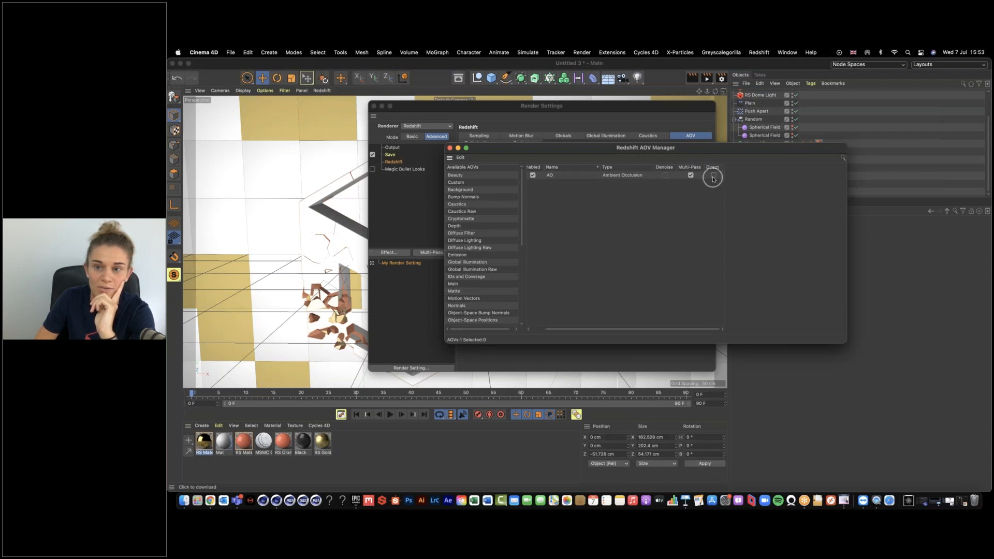
{"action": "left_click", "coordinate": [713, 175]}
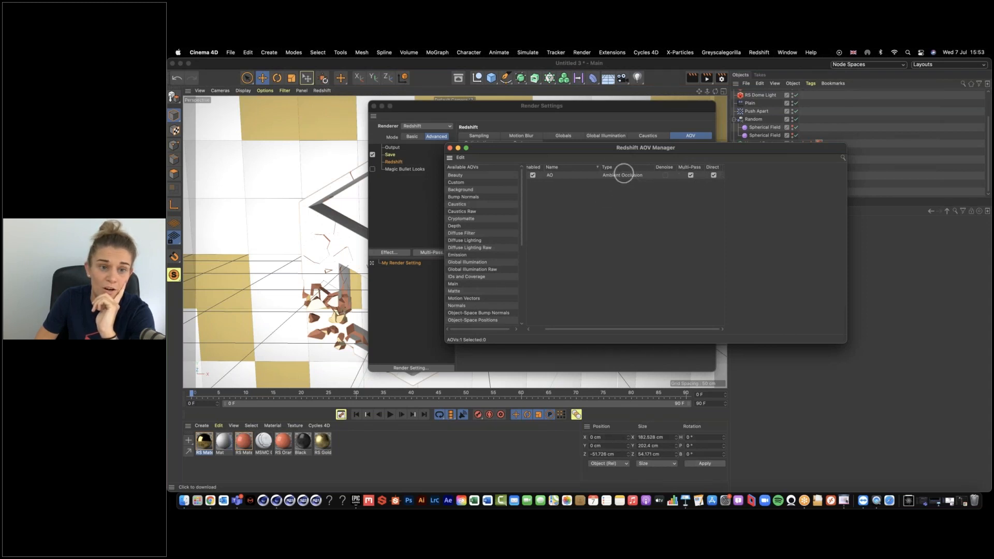
- Examine the Ambient Occlusion AOV's output path, data type and available direct output file formats
{"action": "left_click", "coordinate": [617, 176]}
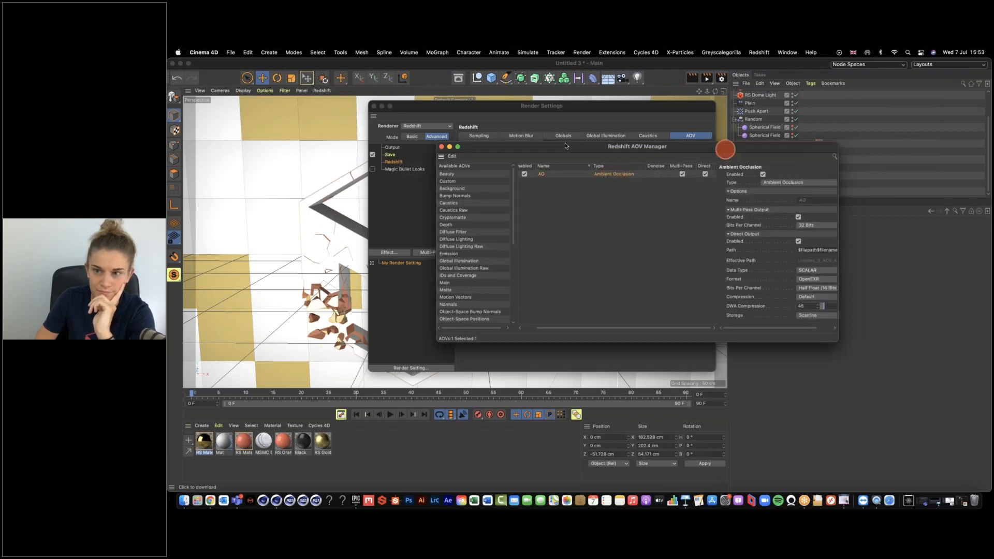
{"action": "left_click_drag", "start_coordinate": [692, 150], "coordinate": [545, 139]}
{"action": "left_click_drag", "start_coordinate": [700, 332], "coordinate": [740, 352]}
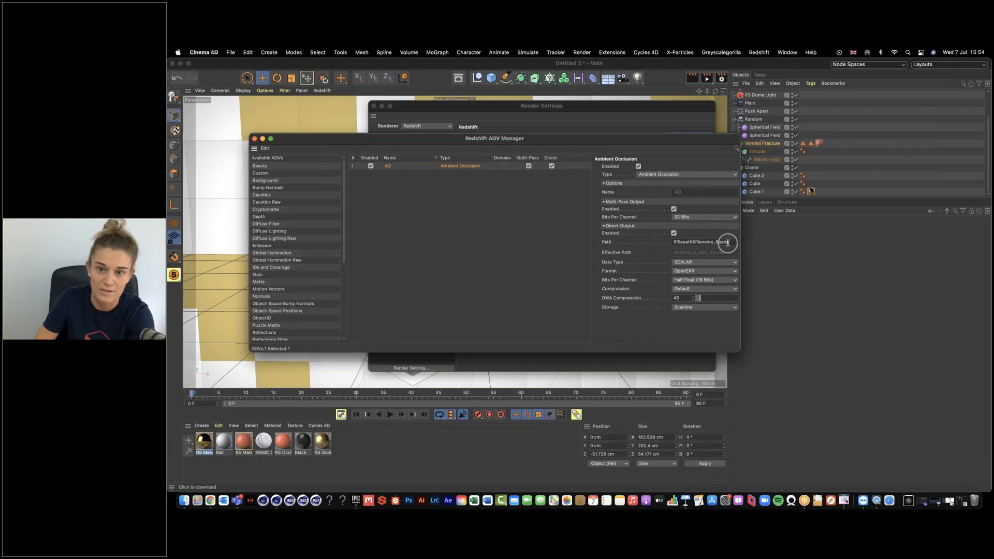
{"action": "left_click", "coordinate": [698, 271]}
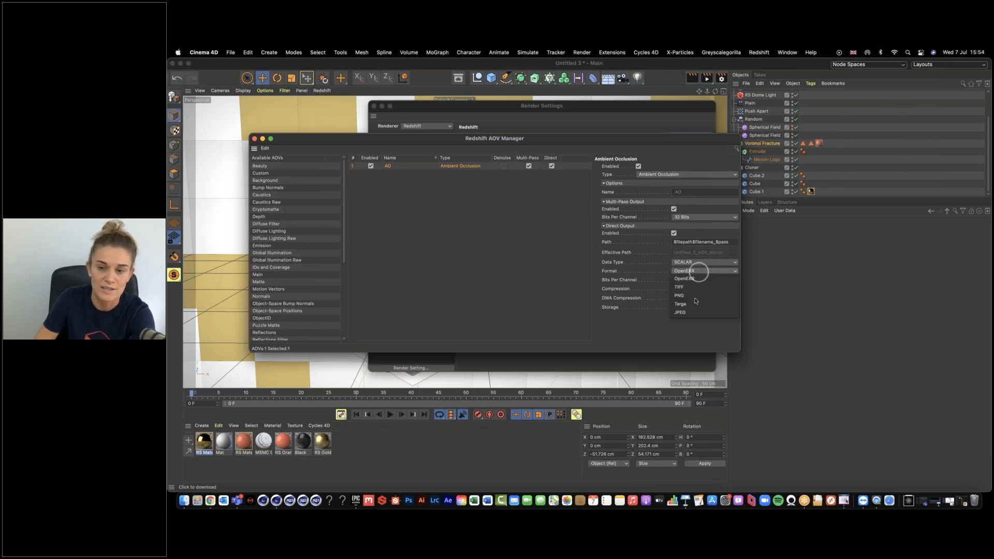
{"action": "left_click", "coordinate": [450, 235]}
- Close the render settings, then open the Redshift RenderView and switch its displayed pass to AO and back to Beauty
{"action": "left_click", "coordinate": [374, 105]}
{"action": "left_click_drag", "start_coordinate": [487, 138], "coordinate": [453, 173]}
{"action": "left_click", "coordinate": [759, 53]}
{"action": "left_click", "coordinate": [784, 126]}
{"action": "left_click_drag", "start_coordinate": [766, 120], "coordinate": [684, 132]}
{"action": "left_click", "coordinate": [700, 160]}
{"action": "left_click", "coordinate": [699, 172]}
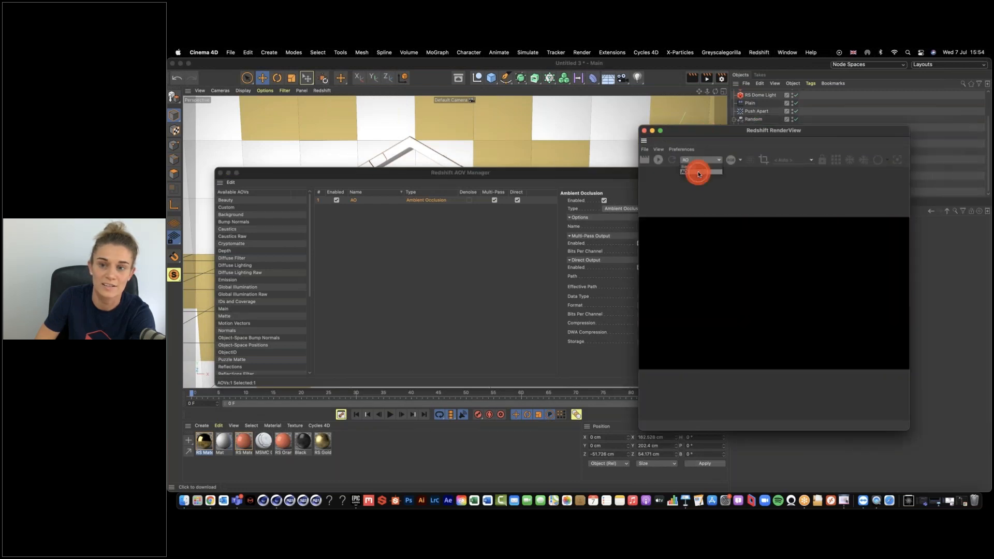
{"action": "left_click", "coordinate": [705, 160]}
{"action": "left_click", "coordinate": [700, 170]}
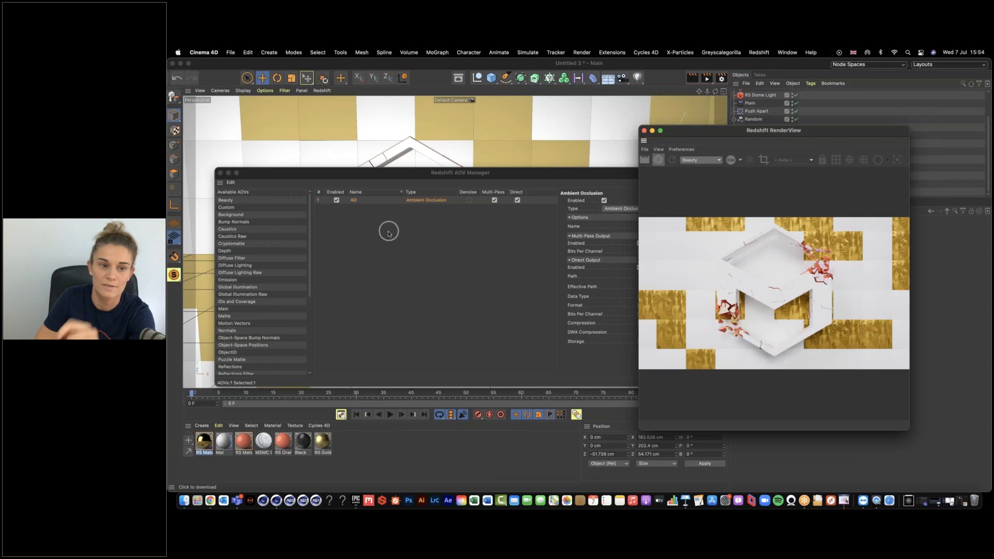
- Look through the full list of AOVs available in the Redshift AOV Manager
{"action": "left_click_drag", "start_coordinate": [326, 173], "coordinate": [313, 160]}
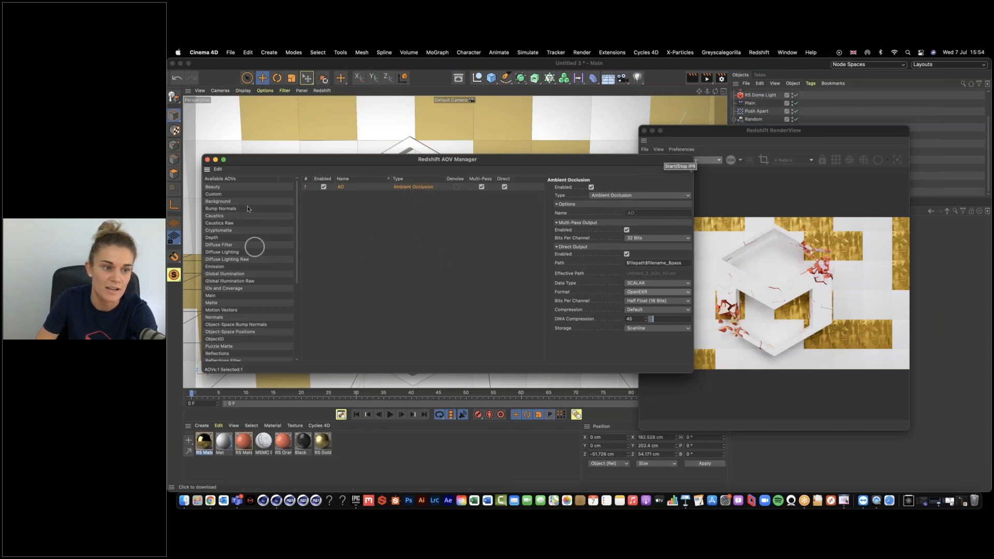
{"action": "scroll", "coordinate": [249, 230], "scroll_direction": "down", "scroll_amount": 5}
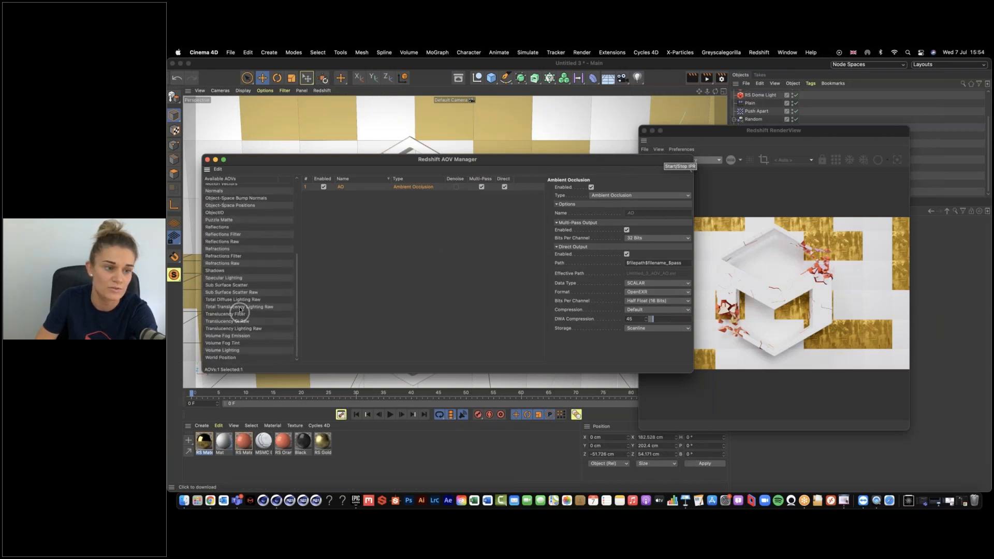
{"action": "scroll", "coordinate": [248, 295], "scroll_direction": "up", "scroll_amount": 5}
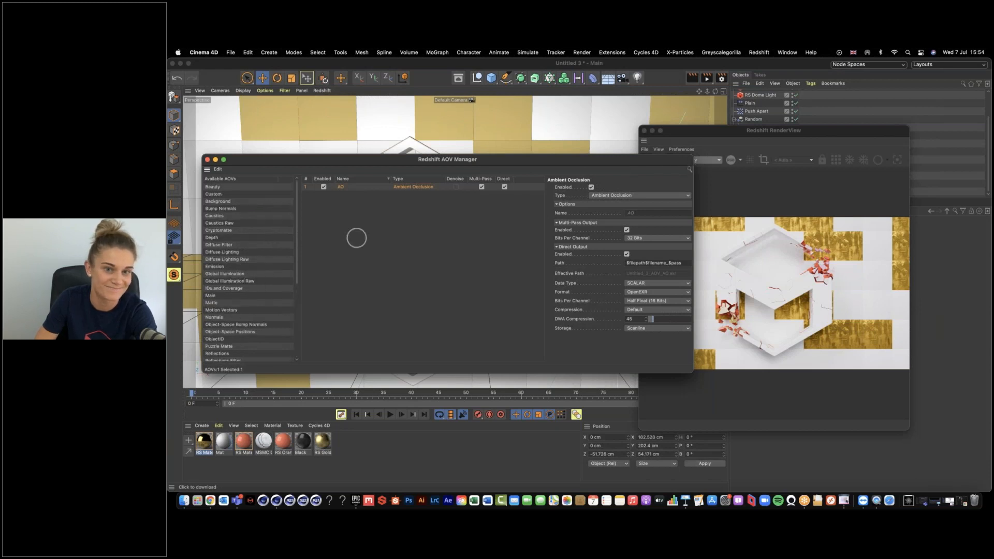
{"action": "left_click", "coordinate": [405, 189]}
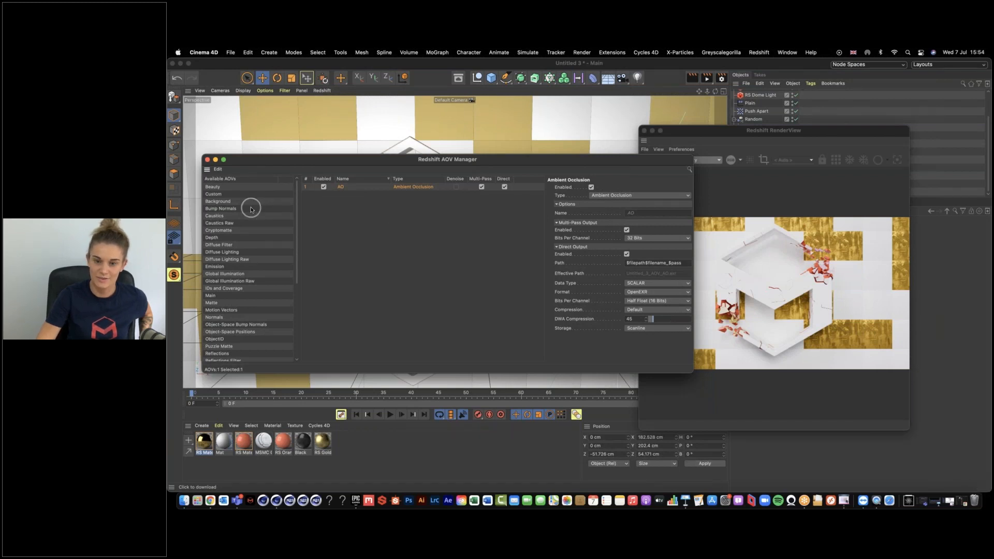
- Switch to Chrome to view the YouTube tutorial on creating a Redshift Z Depth pass, then minimize the browser
{"action": "left_click", "coordinate": [210, 500]}
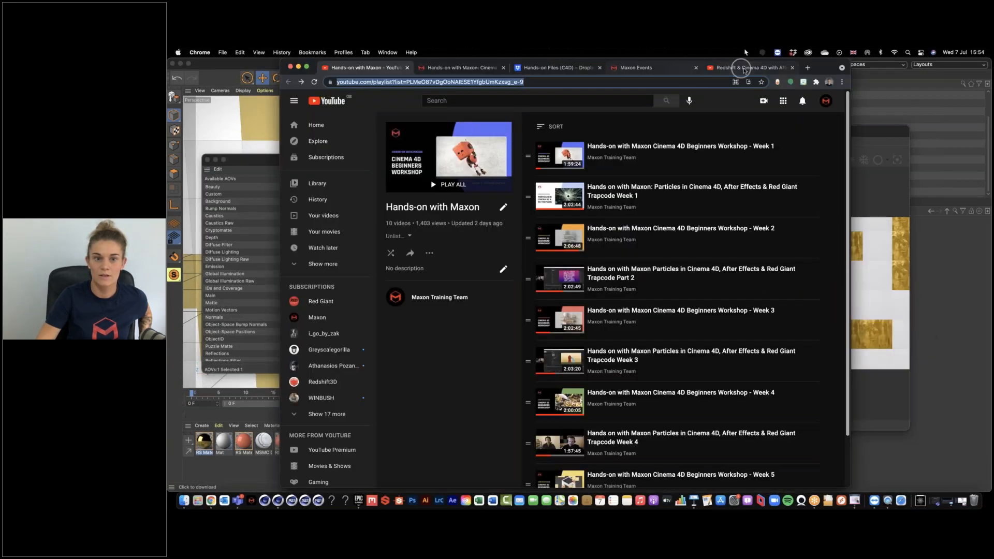
{"action": "left_click", "coordinate": [739, 68]}
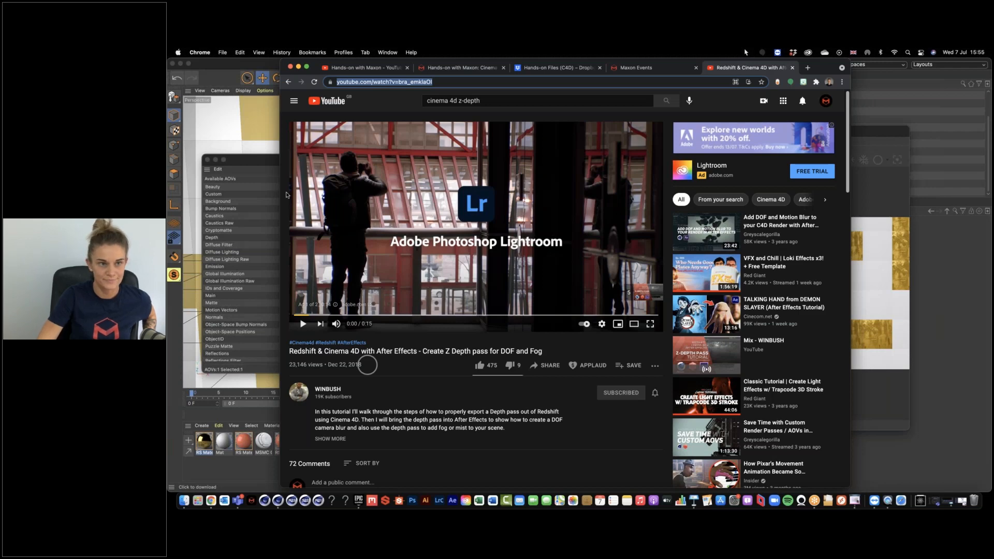
{"action": "left_click", "coordinate": [299, 68]}
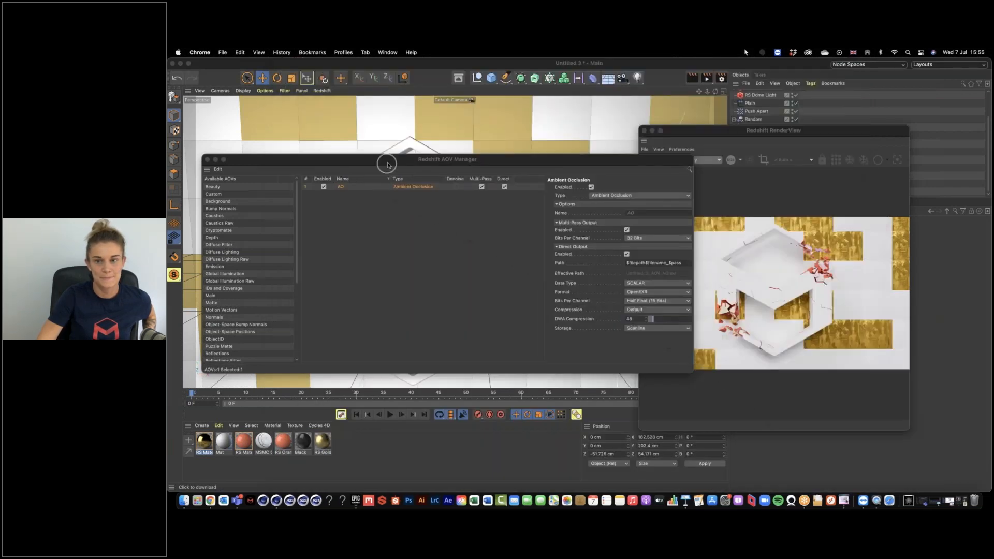
- Close the AOV Manager and frame a close-up of the logo's fractured pieces while running the live render
{"action": "left_click_drag", "start_coordinate": [375, 141], "coordinate": [390, 134]}
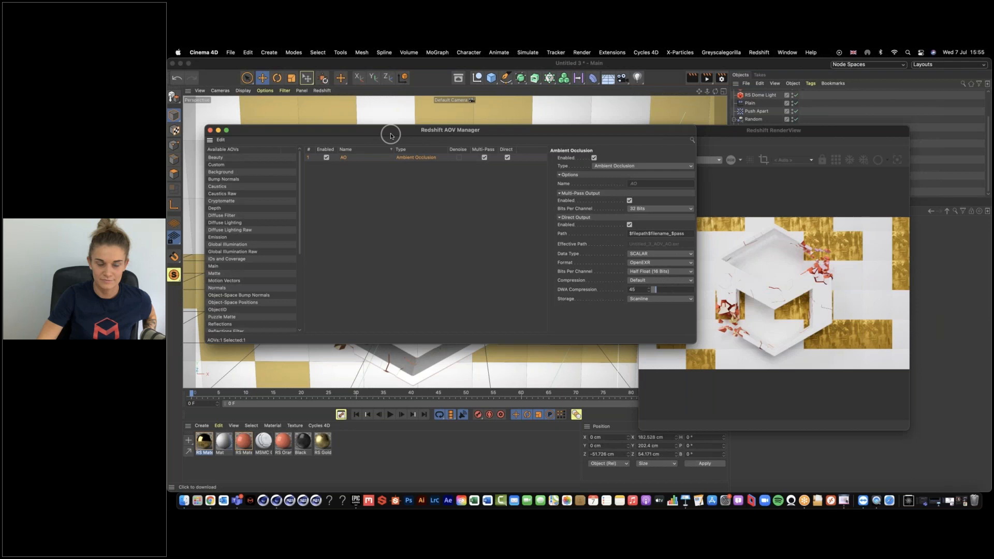
{"action": "left_click", "coordinate": [210, 130]}
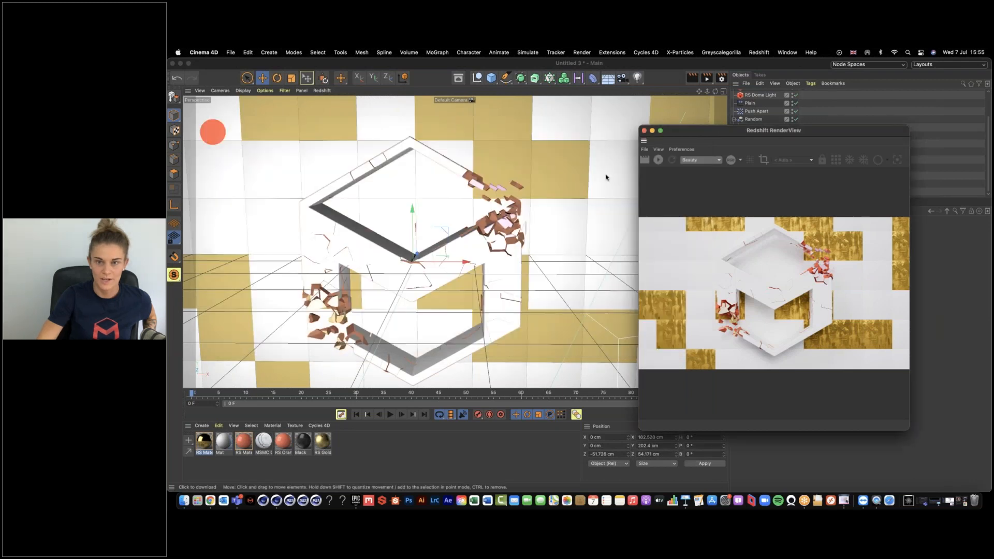
{"action": "left_click", "coordinate": [658, 161]}
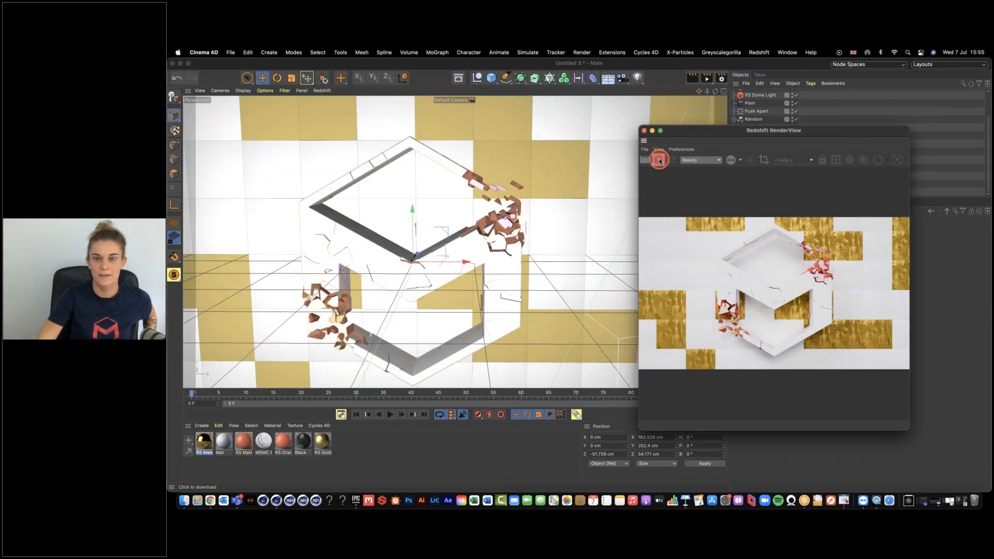
{"action": "left_click", "coordinate": [545, 254]}
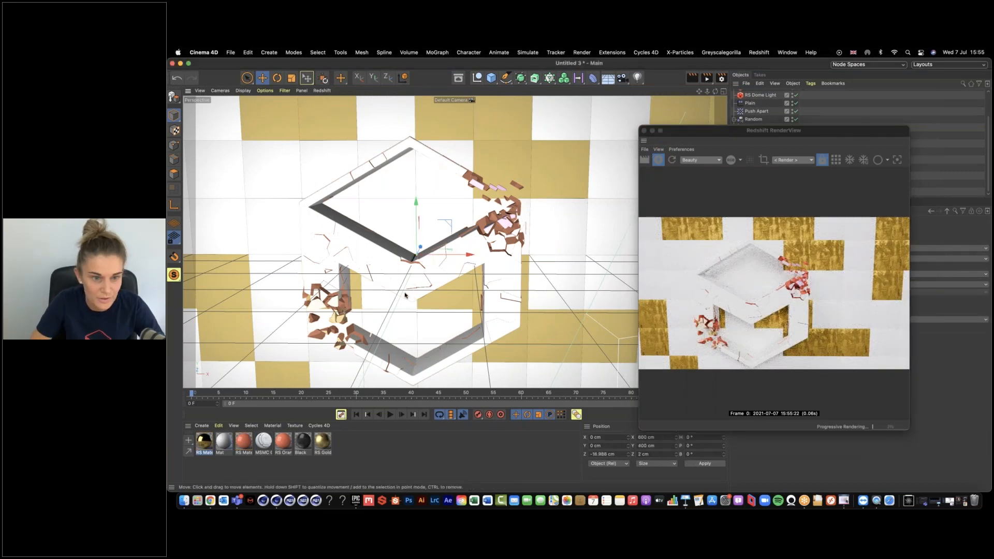
{"action": "left_click", "coordinate": [412, 286]}
{"action": "left_click_drag", "start_coordinate": [420, 283], "coordinate": [426, 251], "text": "alt"}
{"action": "left_click", "coordinate": [658, 161]}
- Dock the Redshift RenderView beside the viewport and restart the live render
{"action": "left_click_drag", "start_coordinate": [668, 132], "coordinate": [774, 202]}
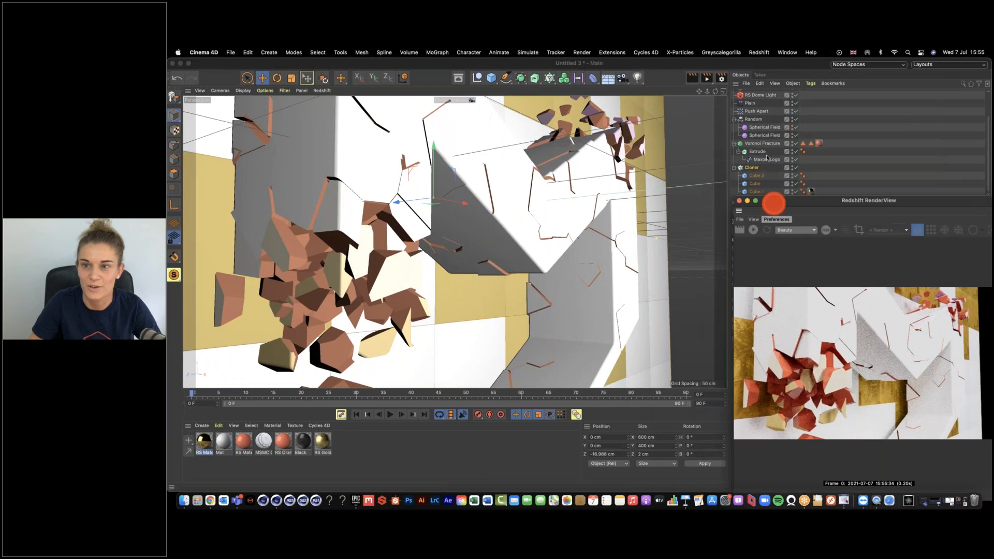
{"action": "scroll", "coordinate": [766, 157], "scroll_direction": "up", "scroll_amount": 2}
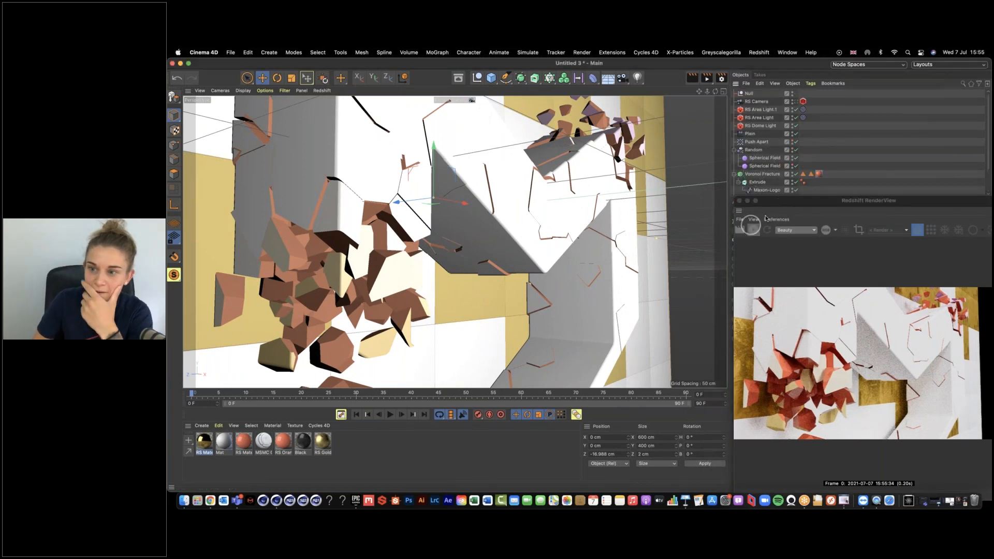
{"action": "left_click_drag", "start_coordinate": [743, 211], "coordinate": [727, 151]}
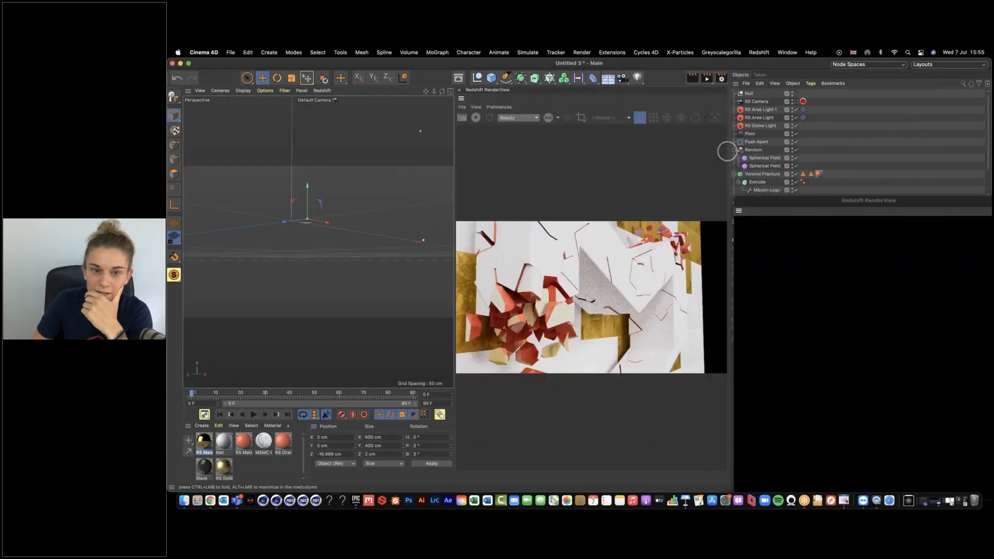
{"action": "left_click", "coordinate": [479, 122]}
- Check Redshift's Global Illumination options in the render settings and close the settings window
{"action": "left_click", "coordinate": [721, 78]}
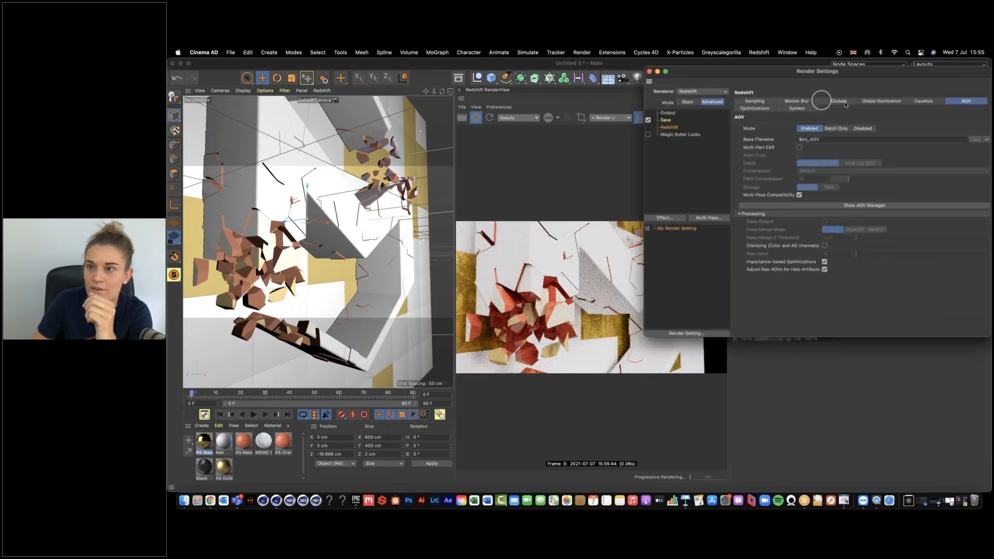
{"action": "left_click", "coordinate": [880, 101]}
{"action": "left_click", "coordinate": [650, 71]}
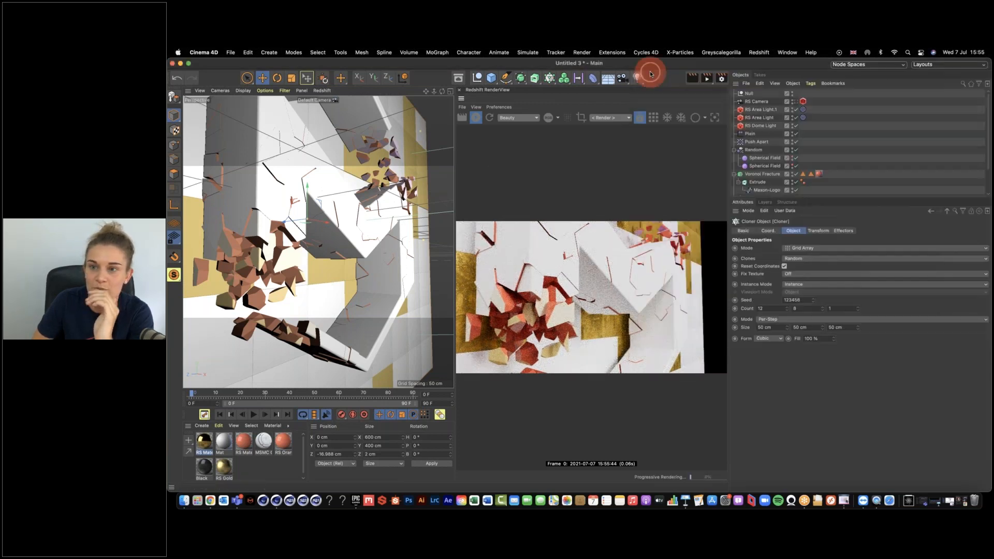
- Create a standard Redshift camera from the current close-up view and look through it
{"action": "left_click", "coordinate": [756, 101]}
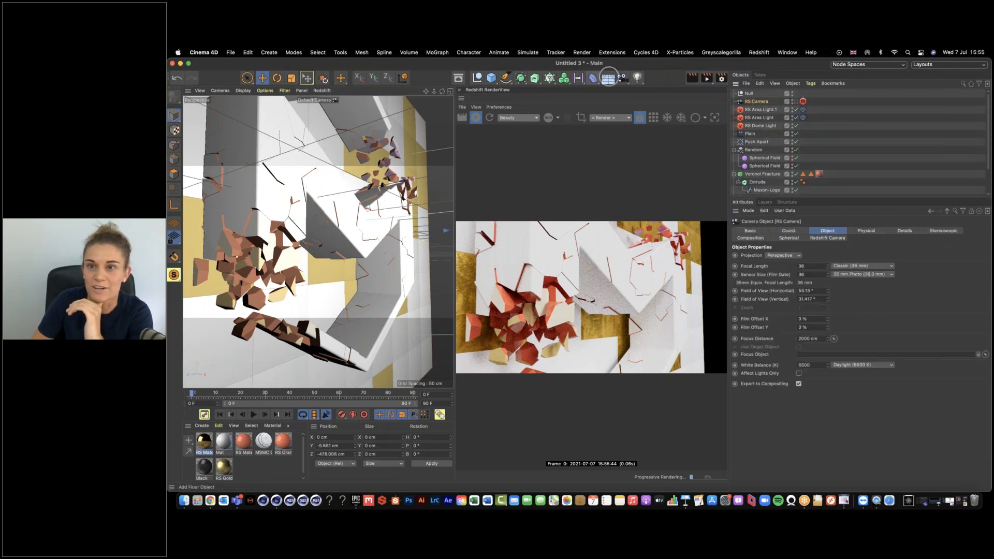
{"action": "left_click", "coordinate": [757, 52]}
{"action": "mouse_move", "coordinate": [824, 91]}
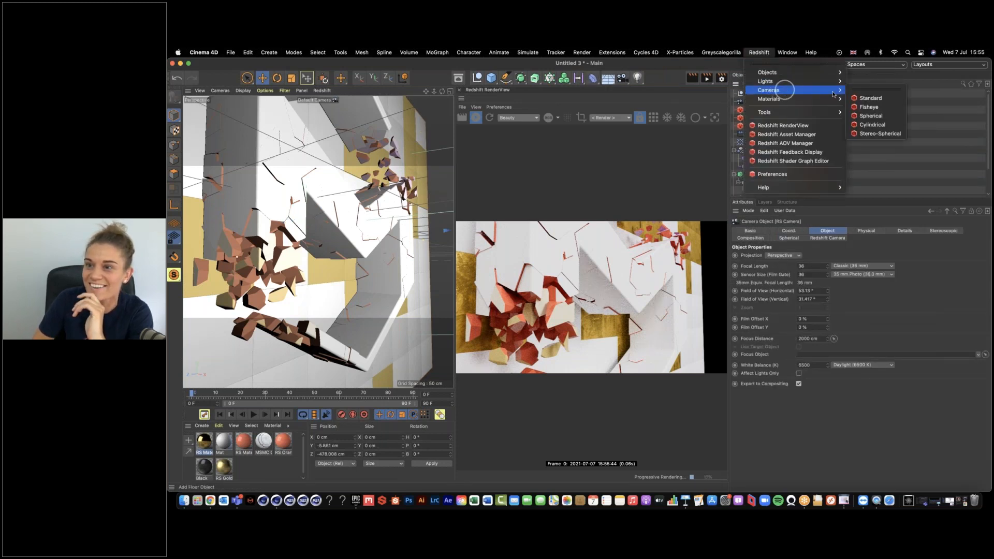
{"action": "left_click", "coordinate": [871, 98]}
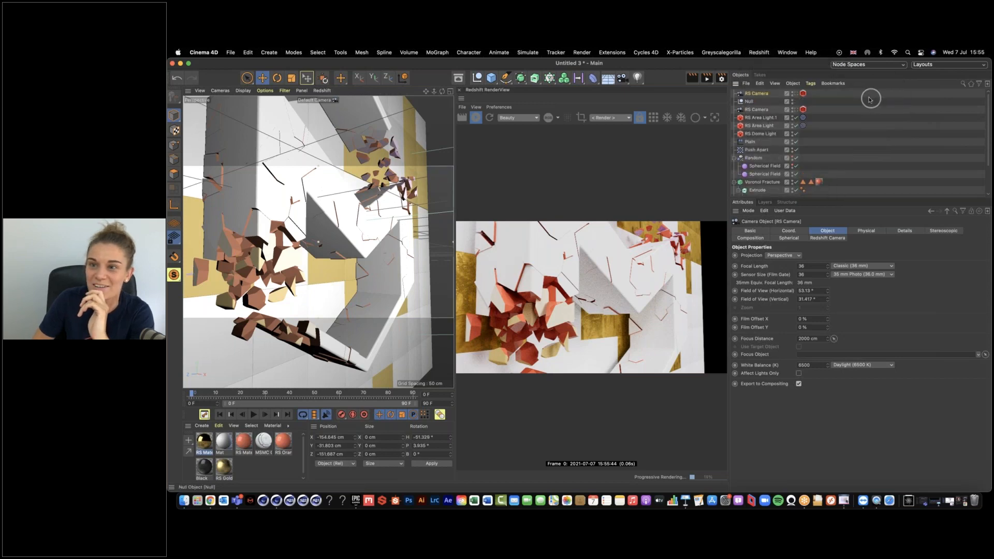
{"action": "left_click", "coordinate": [795, 94]}
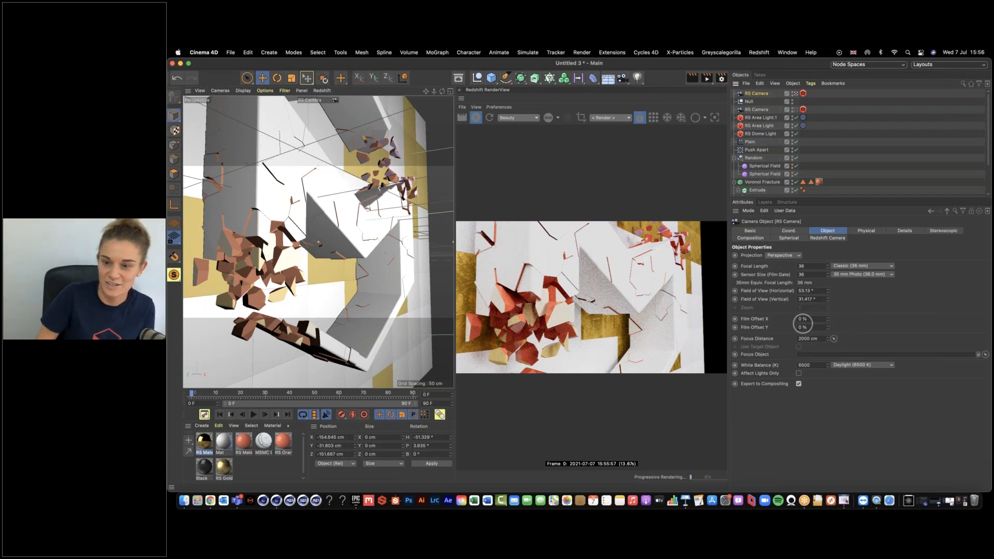
- Set the new camera's focus distance to about 108 cm by picking a fractured piece, and open its Redshift Camera tag
{"action": "left_click", "coordinate": [833, 339]}
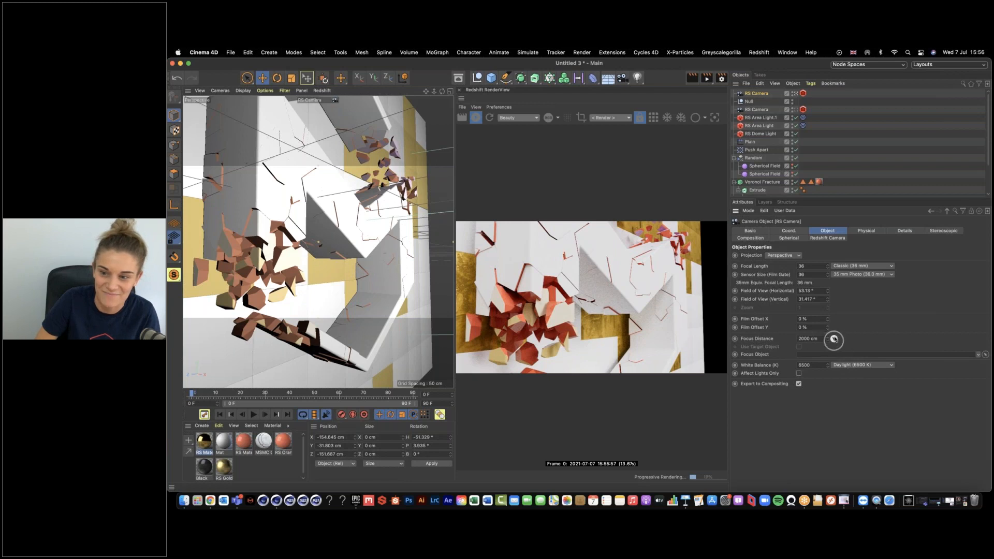
{"action": "left_click", "coordinate": [283, 265]}
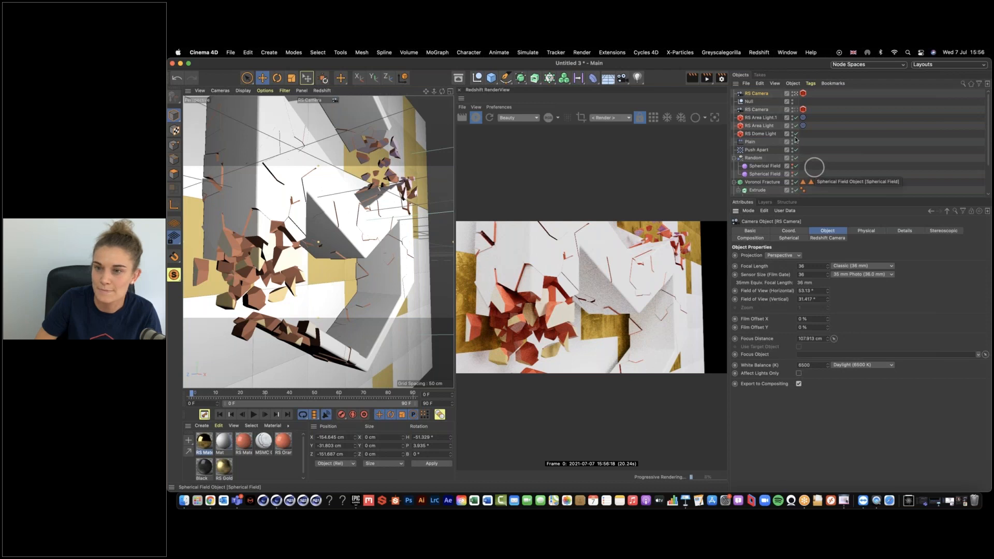
{"action": "left_click", "coordinate": [803, 94]}
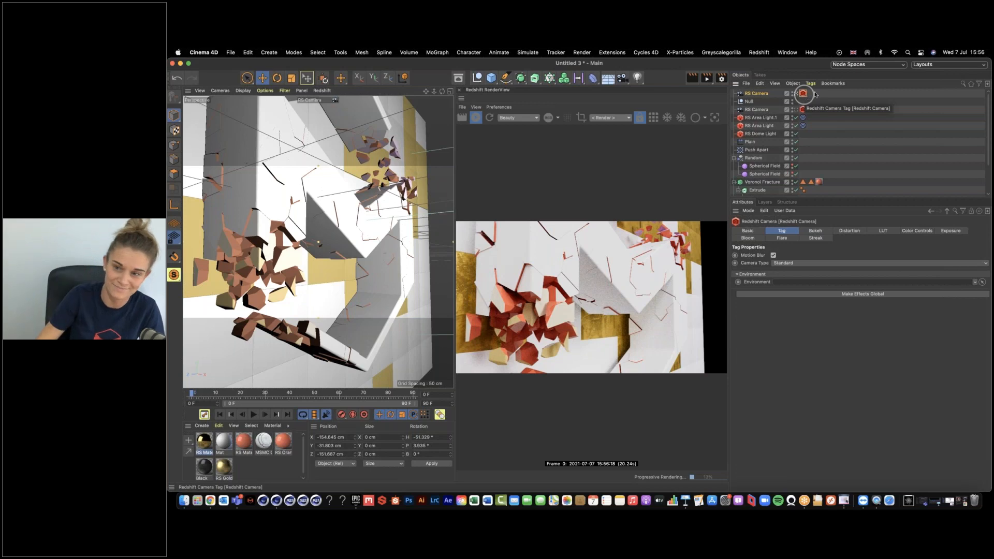
- Override and enable bokeh on the new camera's Redshift tag, deriving only Focus Distance from the camera
{"action": "left_click", "coordinate": [817, 231]}
{"action": "left_click", "coordinate": [763, 256]}
{"action": "left_click", "coordinate": [804, 255]}
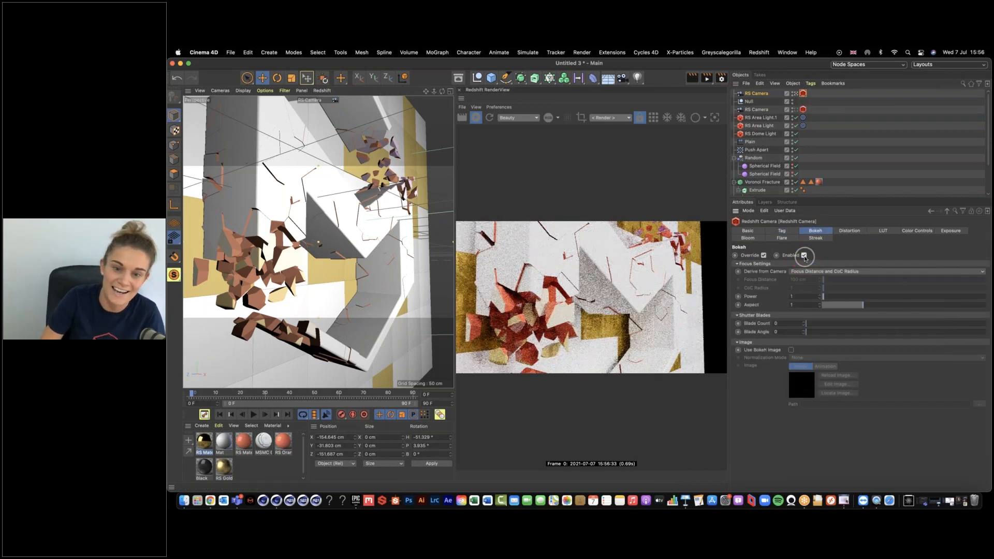
{"action": "left_click", "coordinate": [811, 272]}
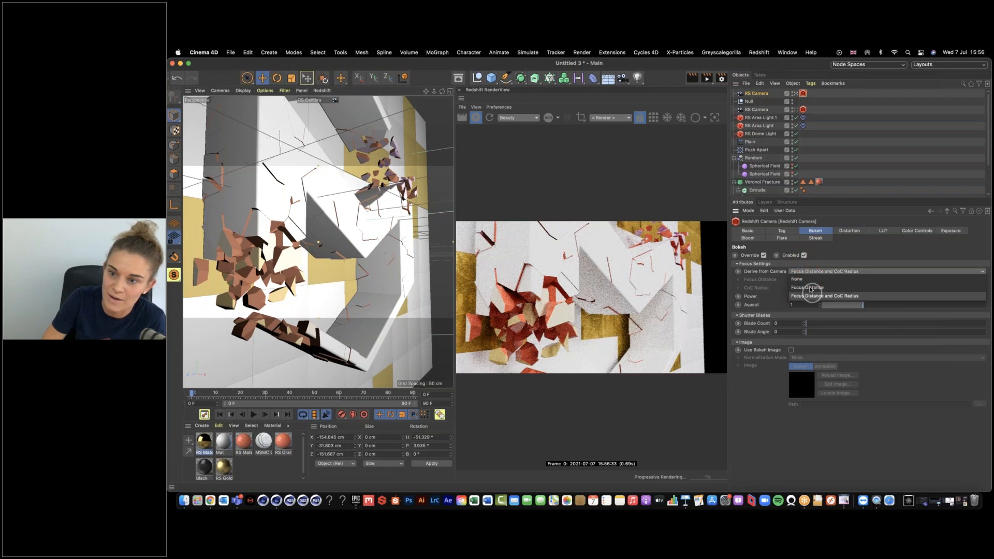
{"action": "left_click", "coordinate": [802, 289]}
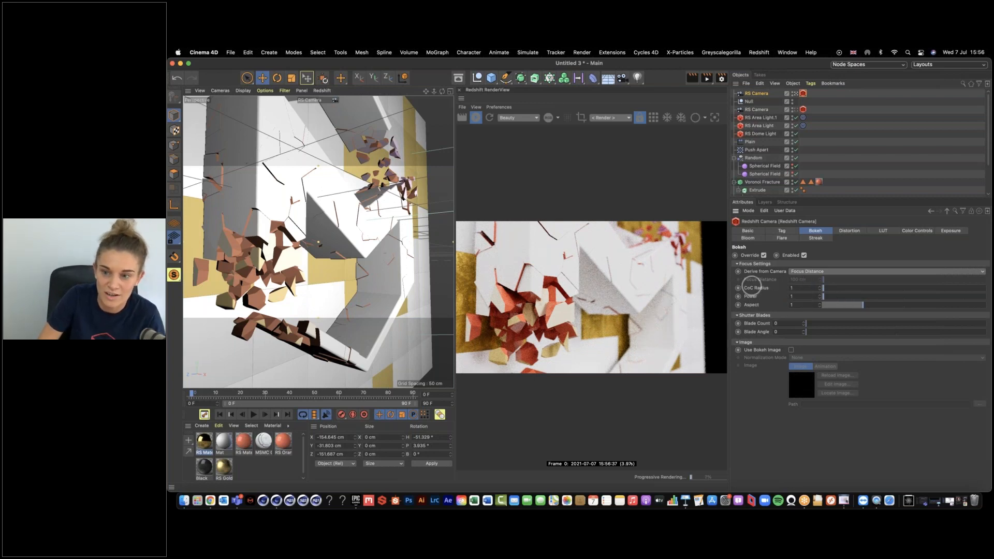
- Try a stronger bokeh blur, settle the CoC Radius at about 0.9, and check the camera's object properties
{"action": "left_click_drag", "start_coordinate": [823, 289], "coordinate": [832, 291]}
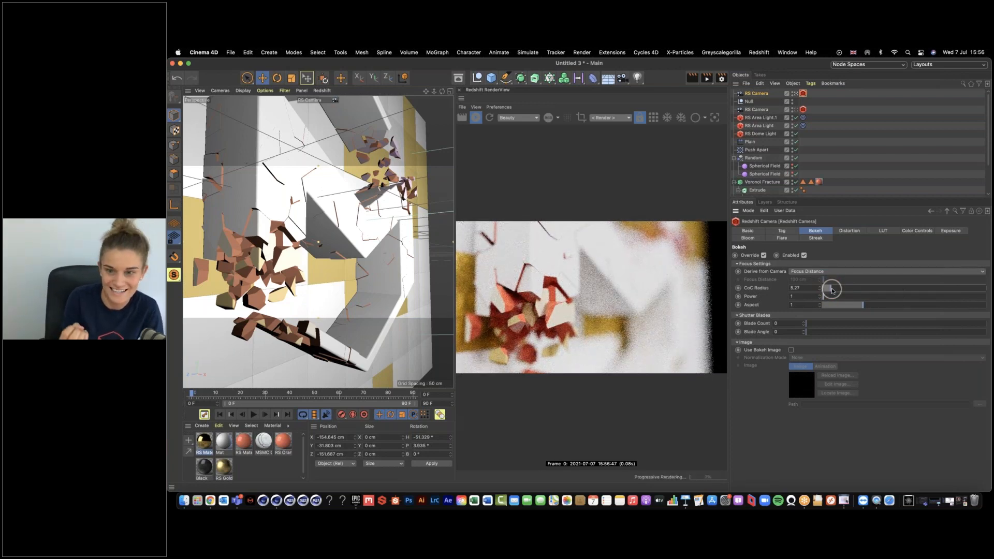
{"action": "left_click_drag", "start_coordinate": [832, 290], "coordinate": [823, 290]}
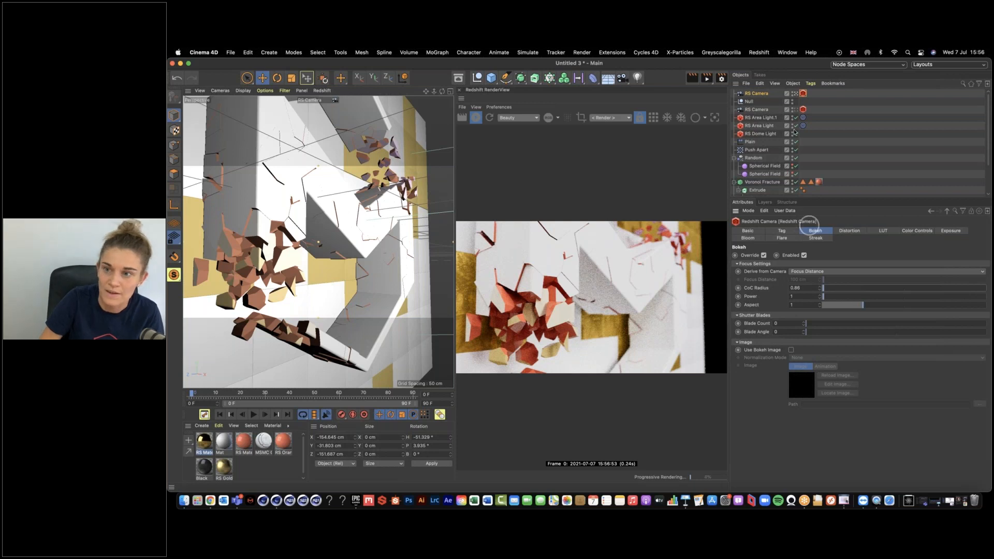
{"action": "left_click", "coordinate": [759, 94]}
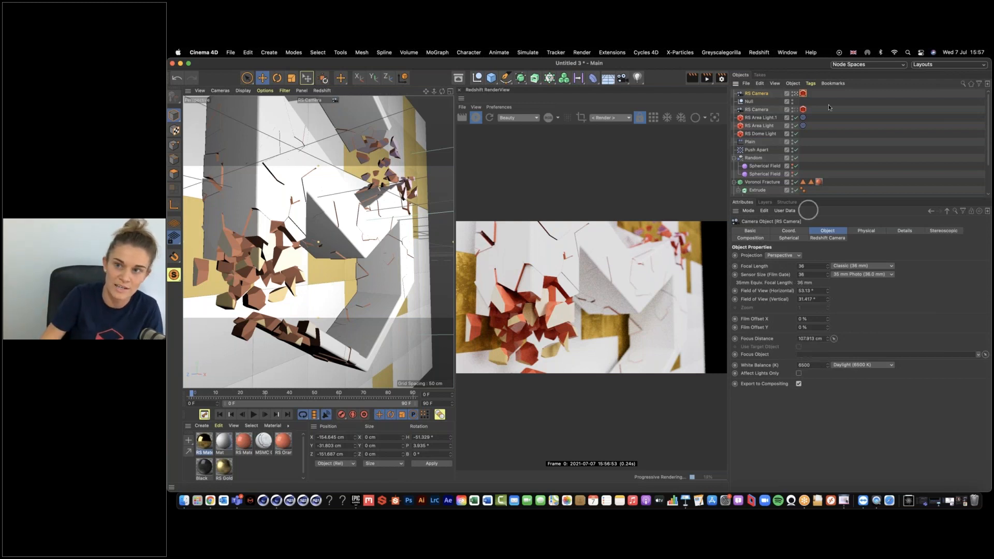
{"action": "left_click", "coordinate": [803, 94]}
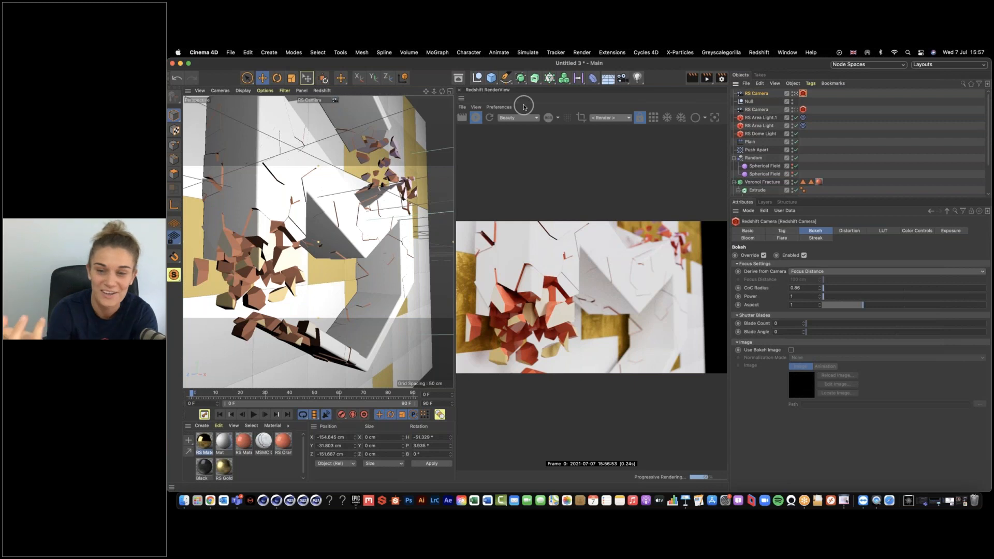
- Stop the live render and examine the list of available AOVs in the Redshift AOV Manager
{"action": "left_click", "coordinate": [477, 118]}
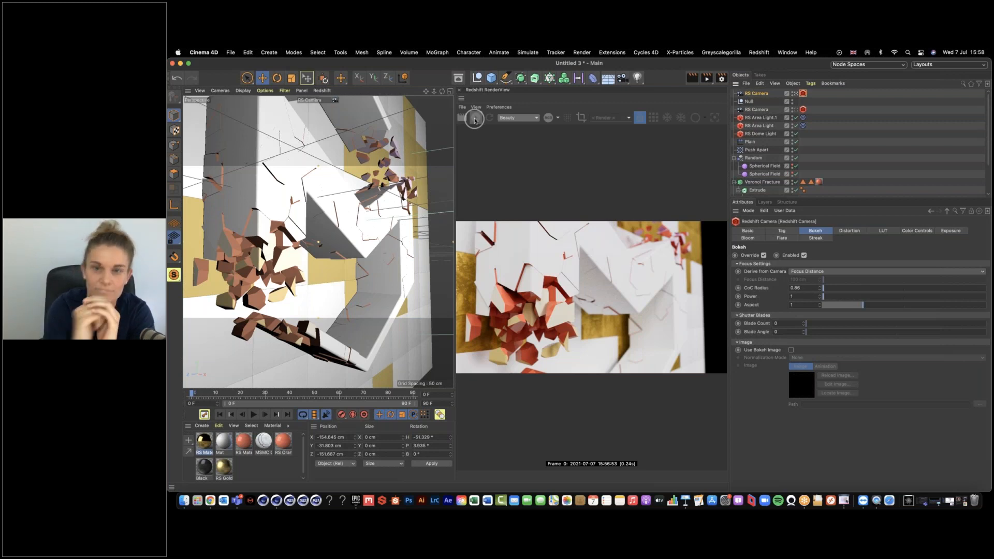
{"action": "left_click", "coordinate": [720, 81]}
{"action": "left_click_drag", "start_coordinate": [738, 78], "coordinate": [545, 98]}
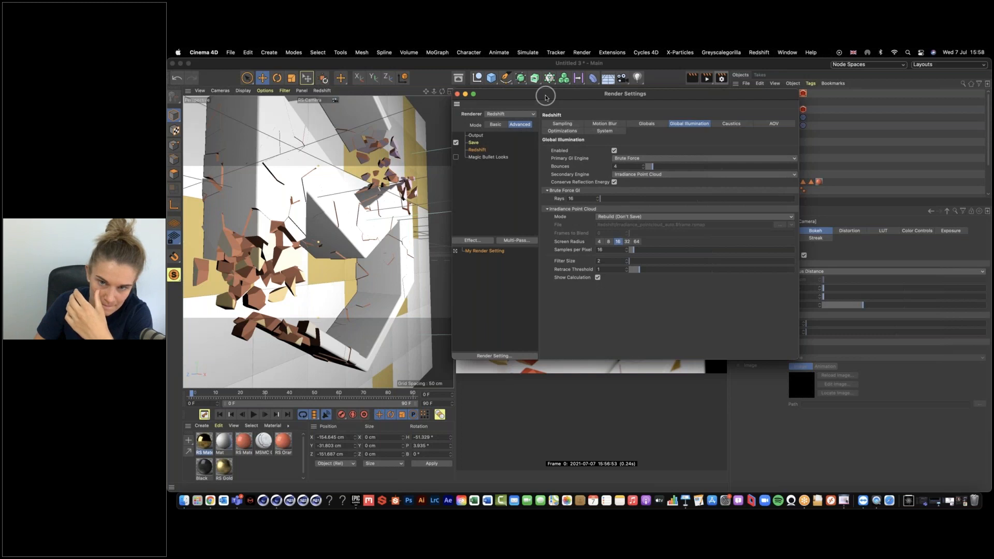
{"action": "left_click", "coordinate": [766, 124]}
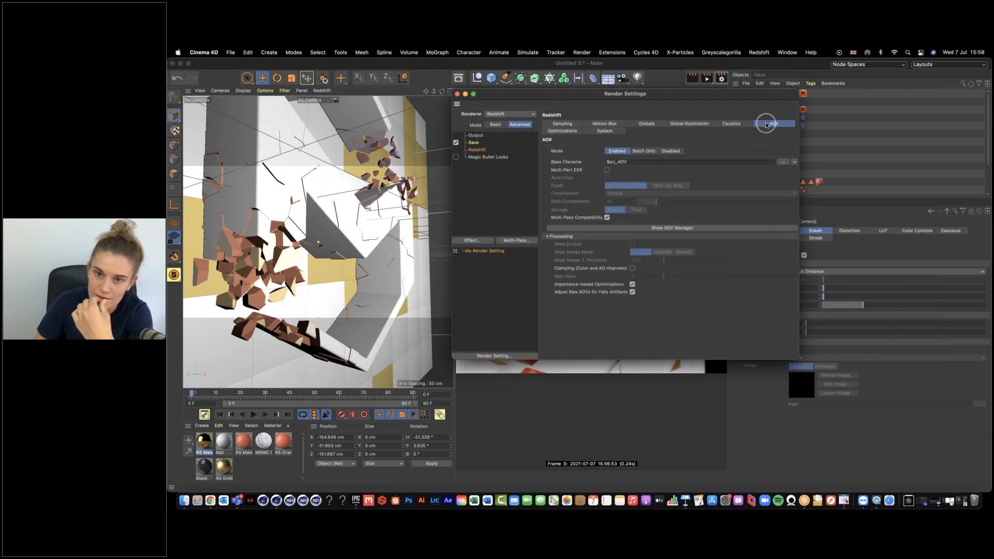
{"action": "left_click", "coordinate": [689, 229]}
{"action": "left_click_drag", "start_coordinate": [681, 224], "coordinate": [484, 195]}
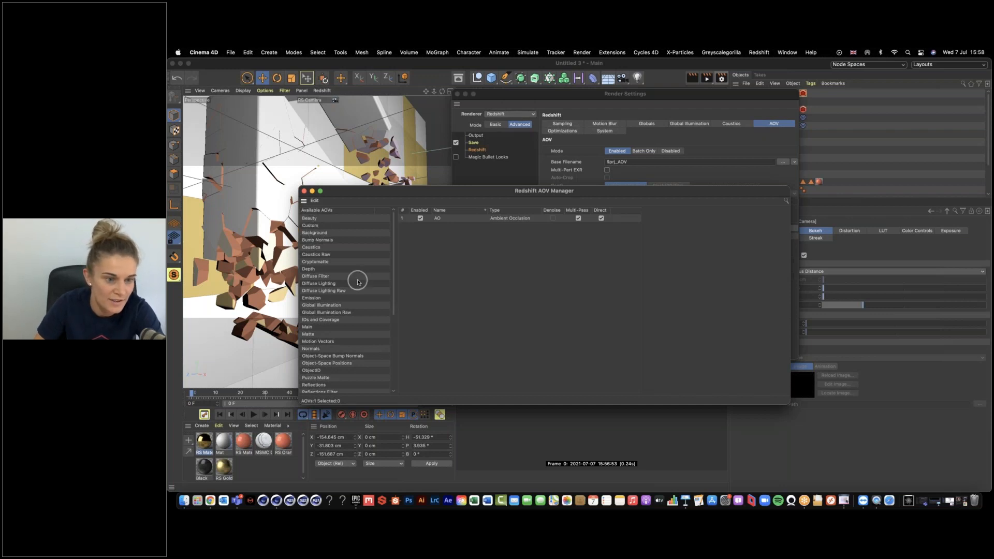
{"action": "scroll", "coordinate": [357, 282], "scroll_direction": "down", "scroll_amount": 5}
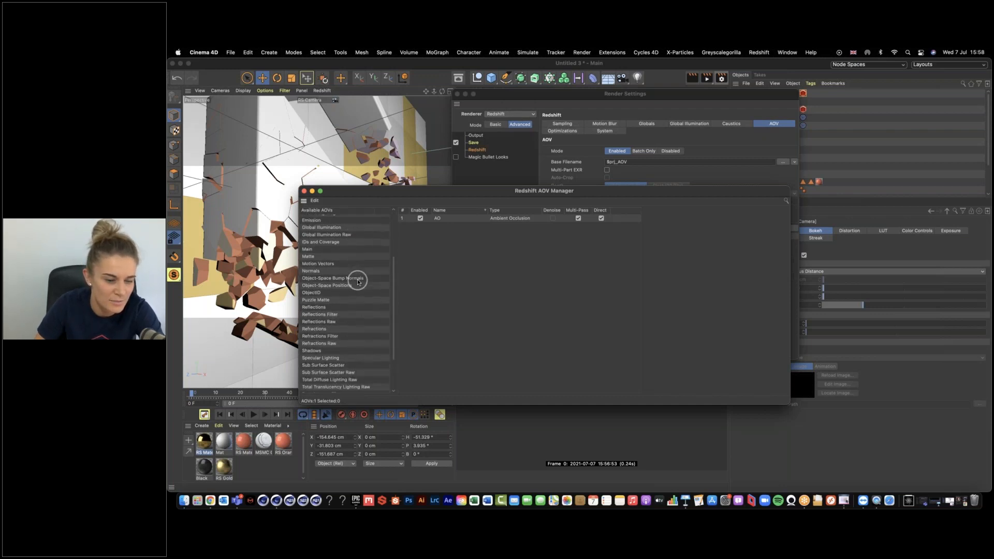
{"action": "scroll", "coordinate": [358, 282], "scroll_direction": "down", "scroll_amount": 1}
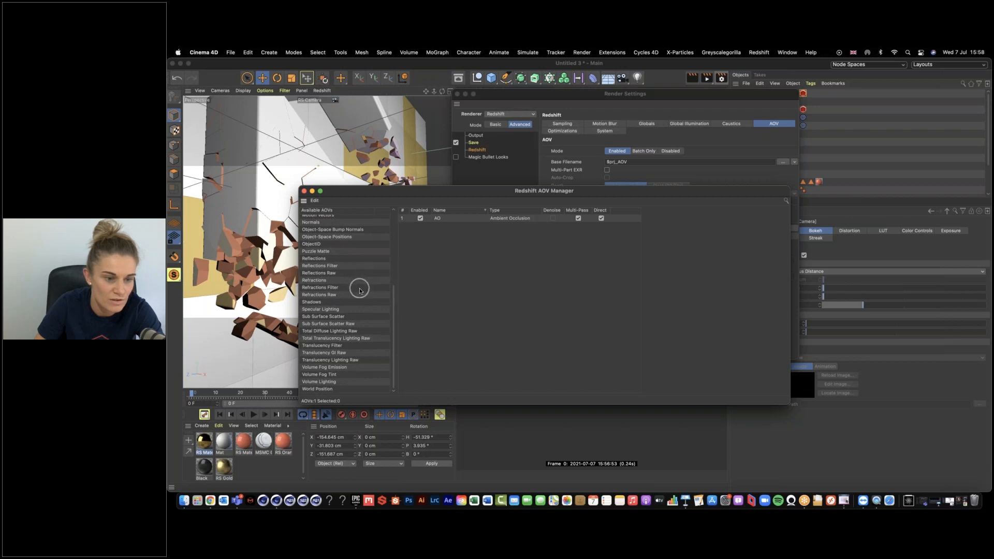
{"action": "scroll", "coordinate": [361, 291], "scroll_direction": "up", "scroll_amount": 2}
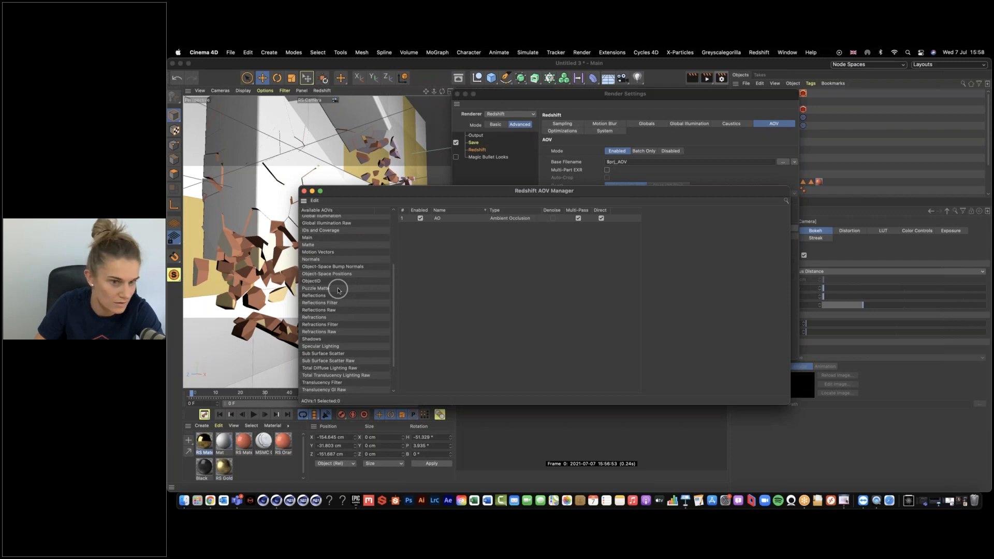
{"action": "left_click", "coordinate": [304, 191]}
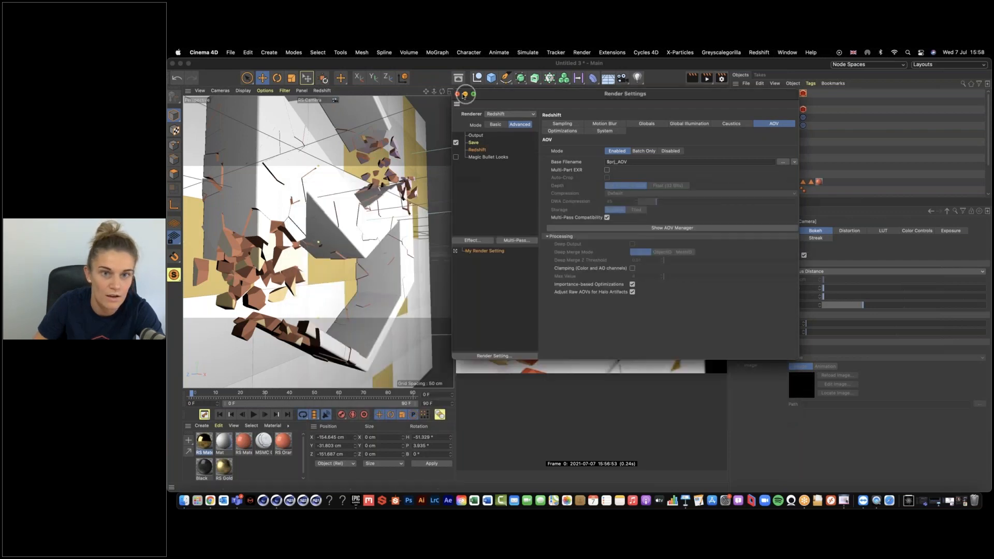
{"action": "left_click", "coordinate": [458, 94]}
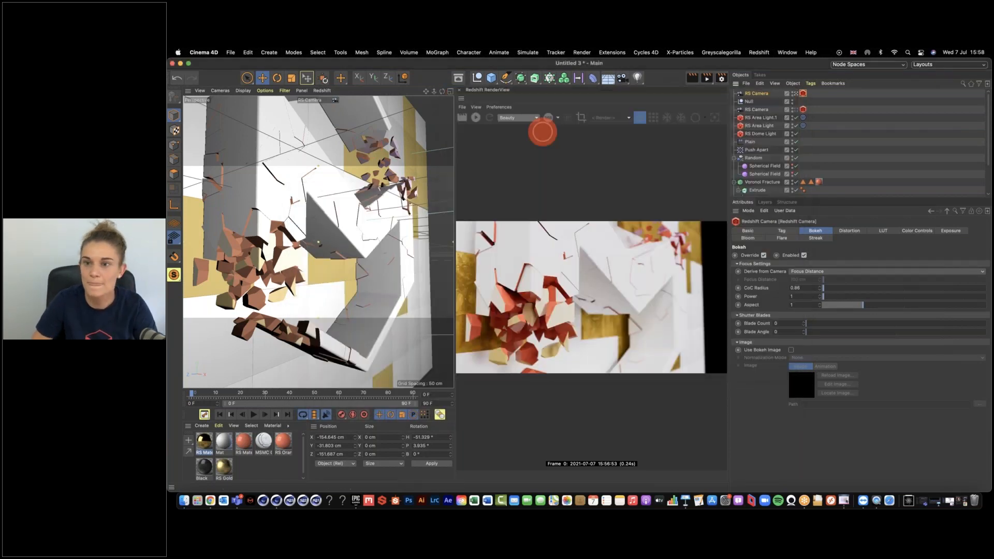
- Add a Redshift Object tag to the Cloner and override its Object ID with 1
{"action": "scroll", "coordinate": [771, 178], "scroll_direction": "down", "scroll_amount": 3}
{"action": "right_click", "coordinate": [753, 170]}
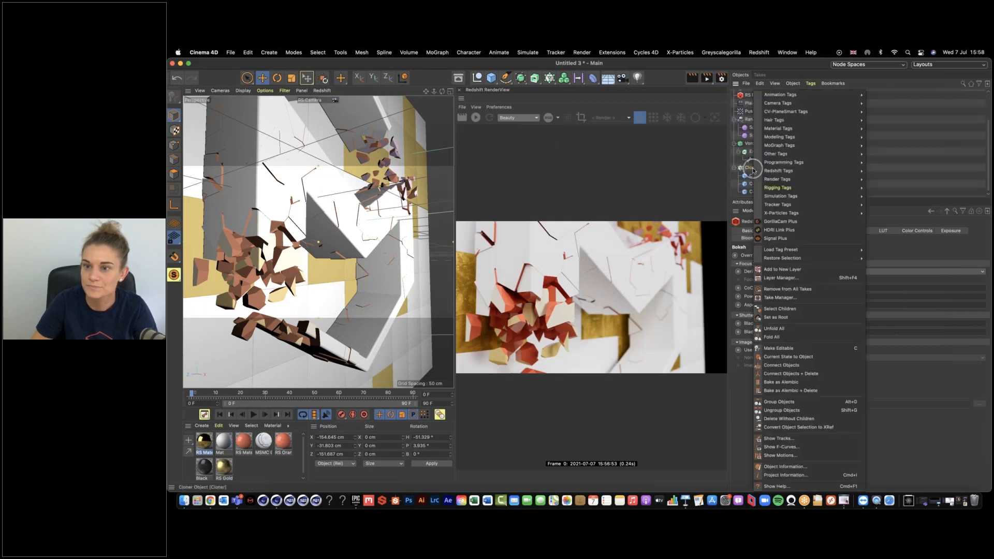
{"action": "mouse_move", "coordinate": [814, 181]}
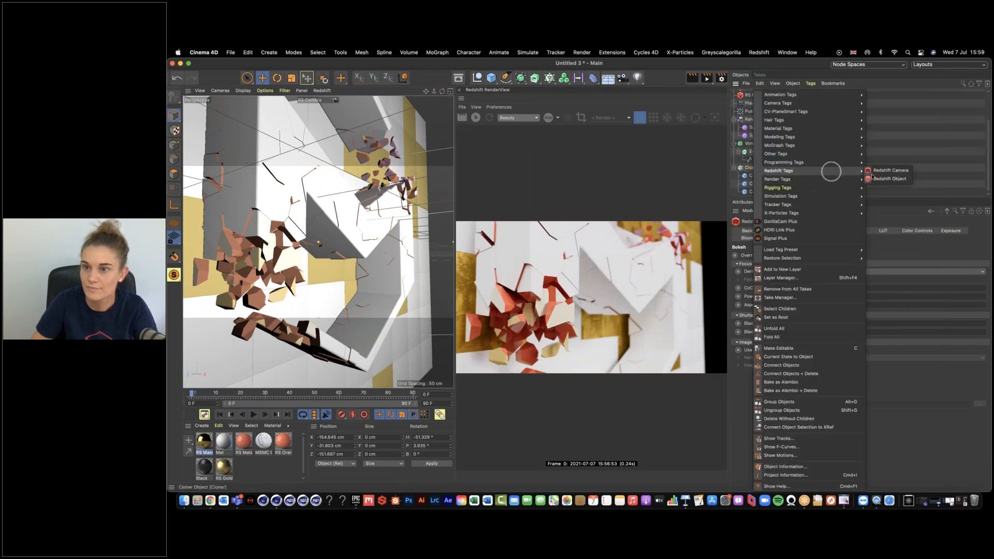
{"action": "left_click", "coordinate": [884, 179]}
{"action": "left_click", "coordinate": [855, 230]}
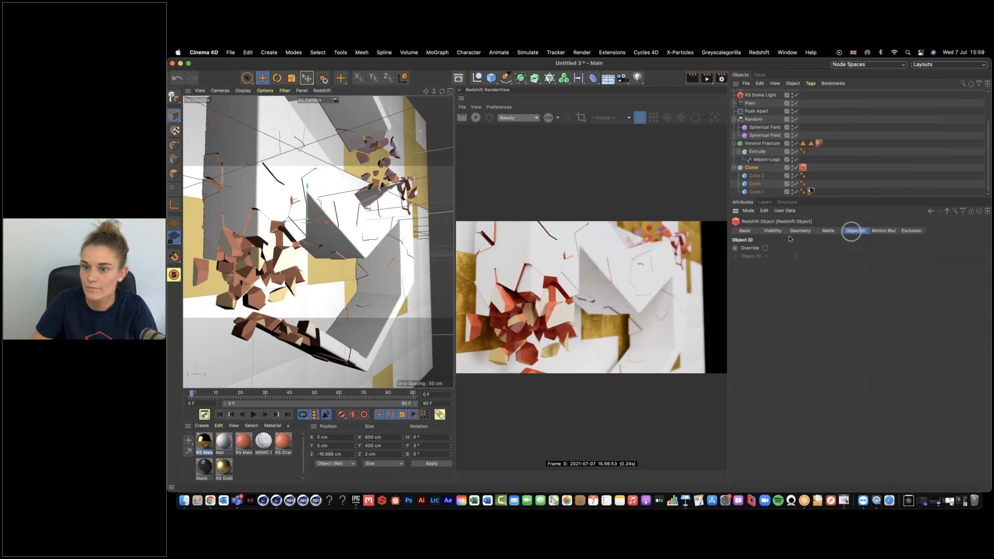
{"action": "left_click", "coordinate": [765, 248]}
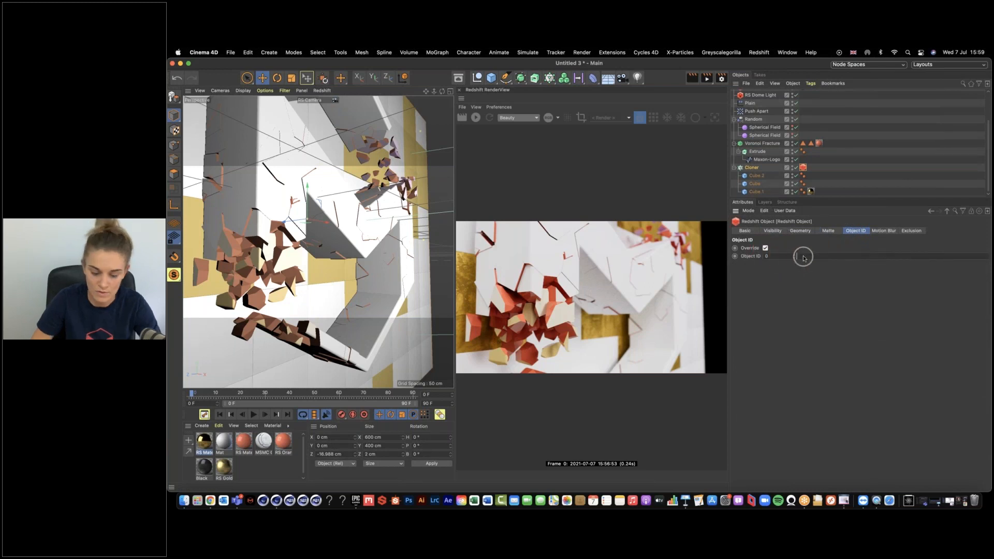
{"action": "left_click", "coordinate": [794, 255]}
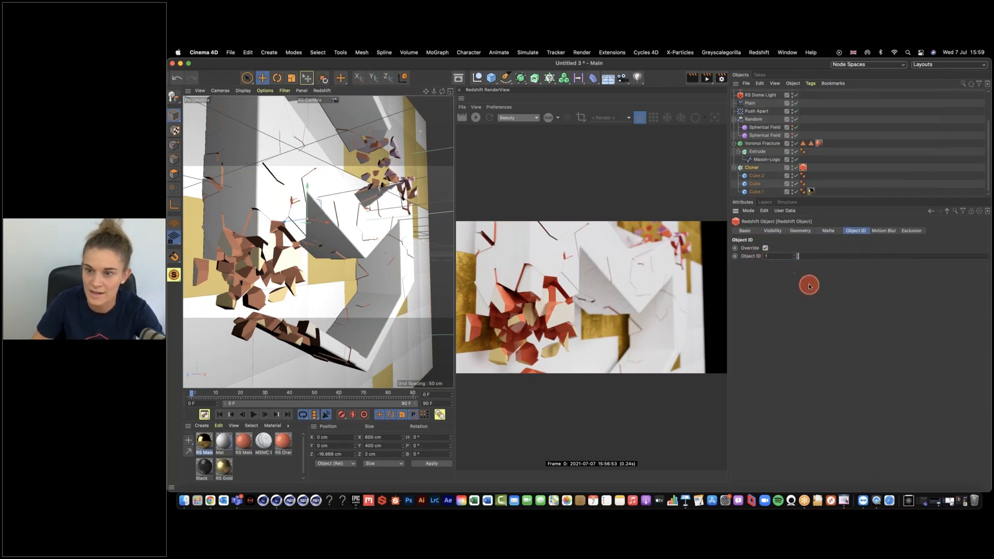
- Add an ObjectID AOV to the Redshift render outputs in the AOV Manager
{"action": "left_click", "coordinate": [721, 78]}
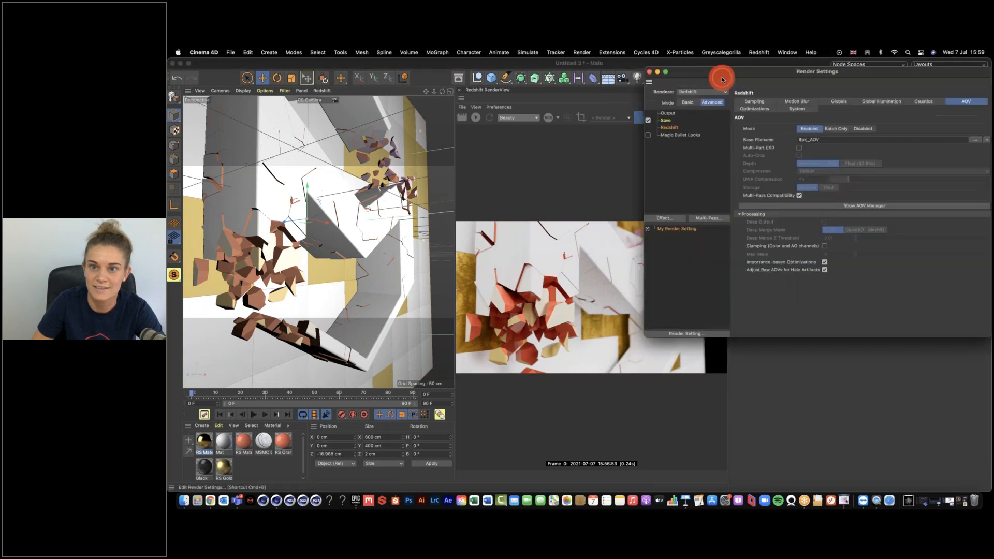
{"action": "left_click", "coordinate": [626, 228]}
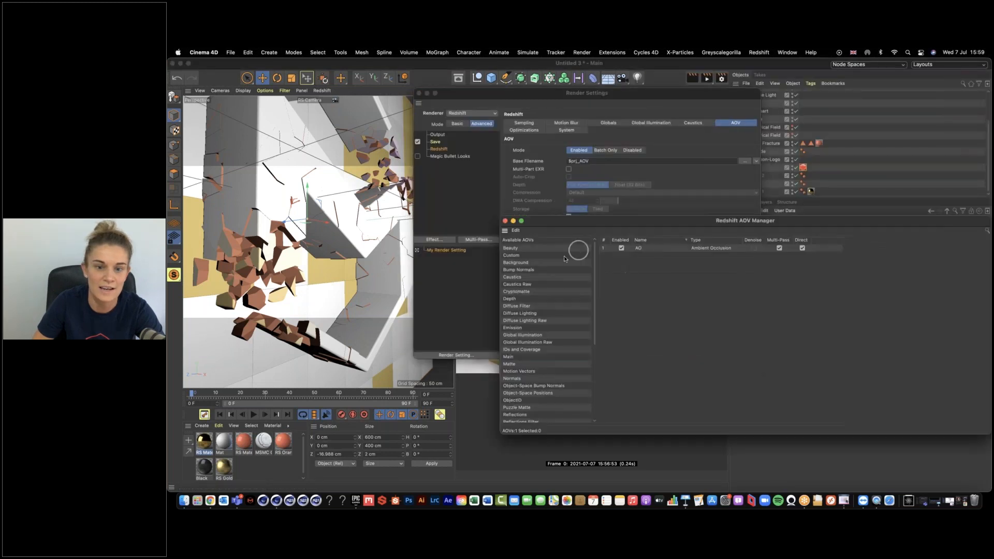
{"action": "double_click", "coordinate": [513, 401]}
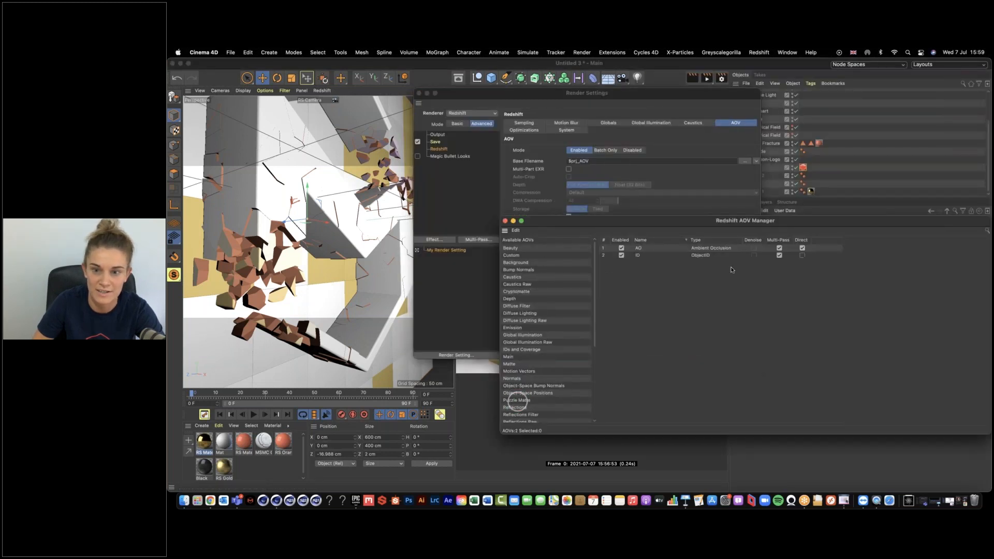
- Enable direct output for the ObjectID AOV and close the AOV Manager and render settings
{"action": "left_click", "coordinate": [640, 255]}
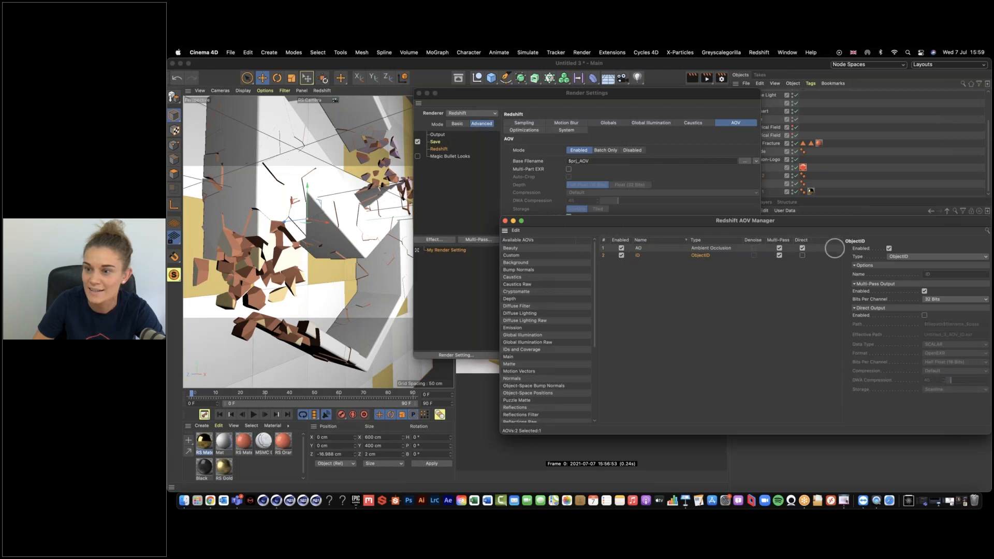
{"action": "left_click_drag", "start_coordinate": [834, 220], "coordinate": [608, 188]}
{"action": "left_click", "coordinate": [719, 228]}
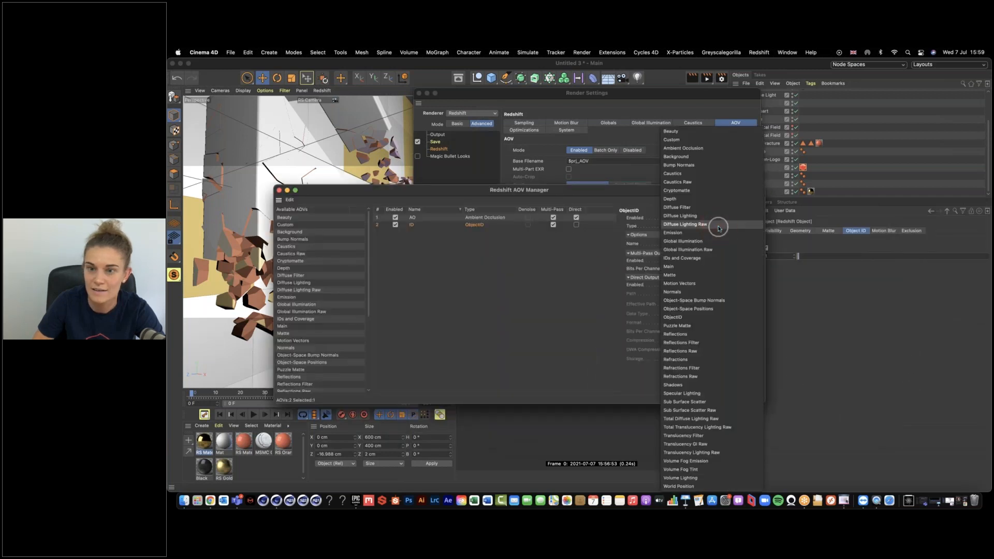
{"action": "key", "text": "Escape"}
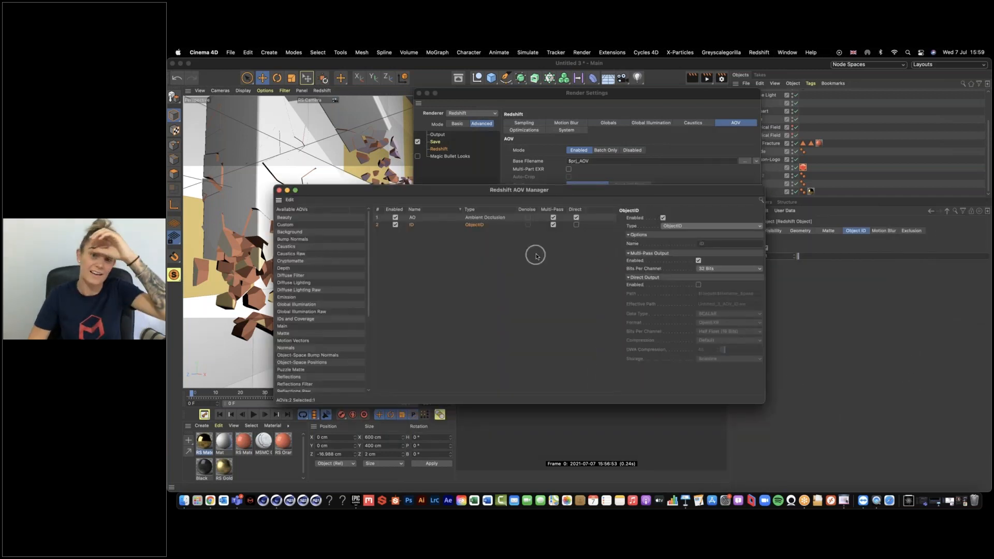
{"action": "left_click", "coordinate": [576, 225]}
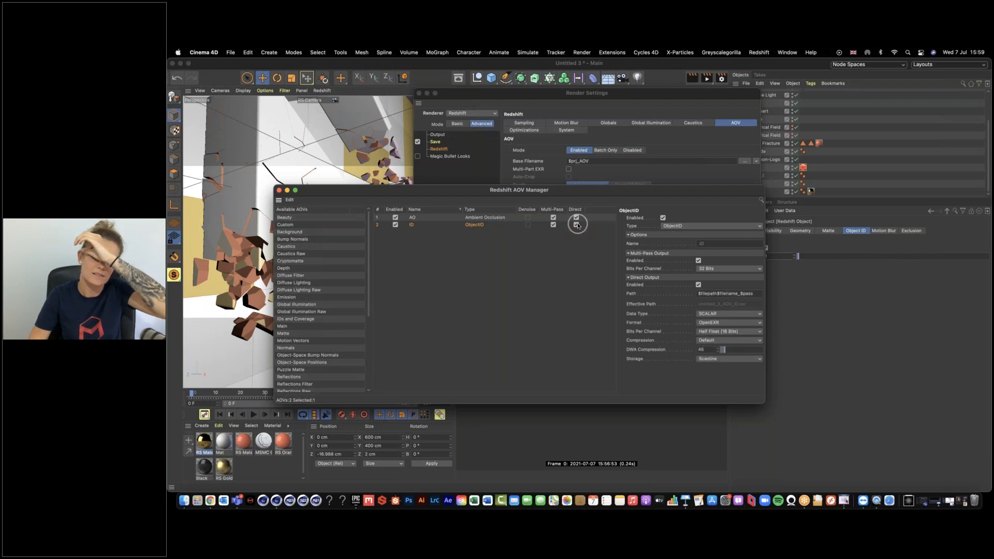
{"action": "left_click", "coordinate": [471, 226]}
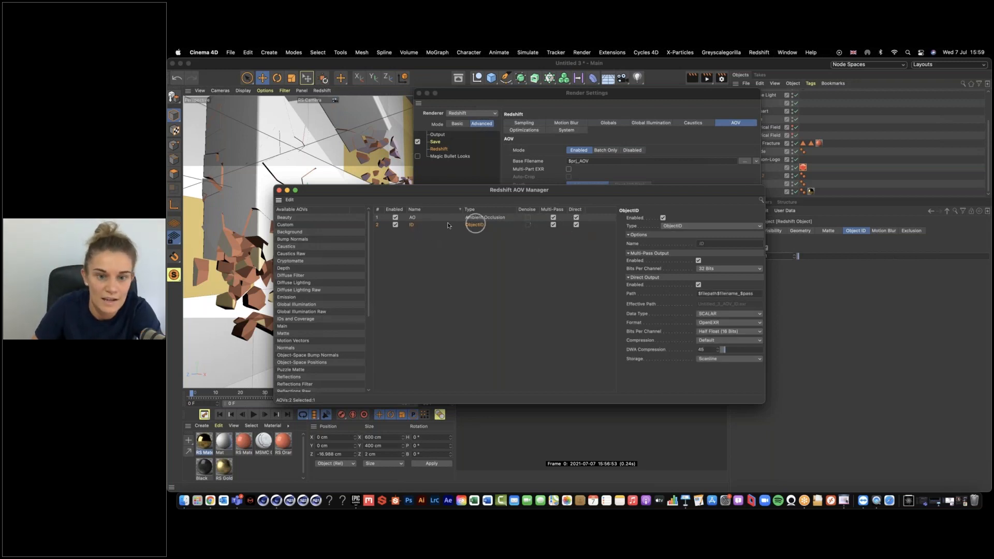
{"action": "left_click_drag", "start_coordinate": [672, 192], "coordinate": [608, 190]}
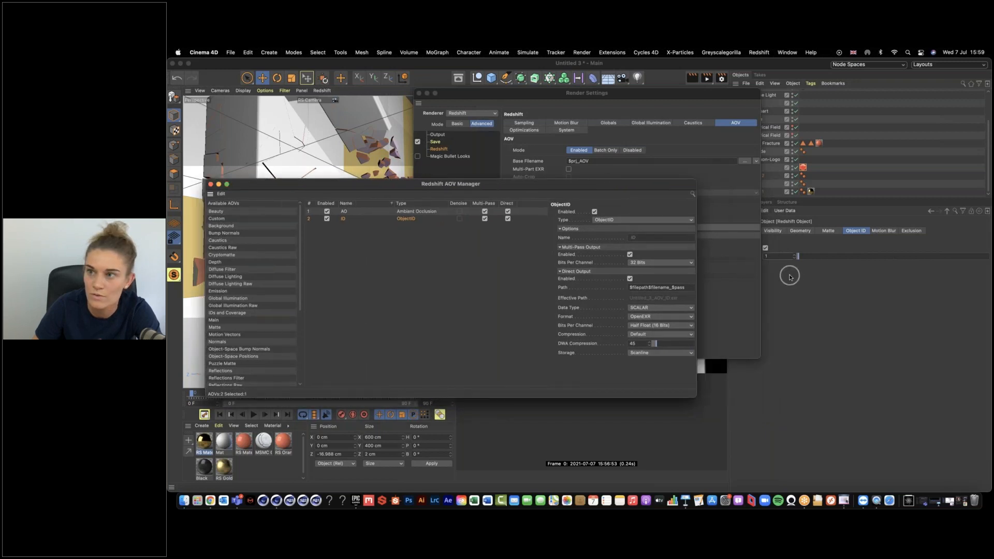
{"action": "left_click", "coordinate": [211, 185]}
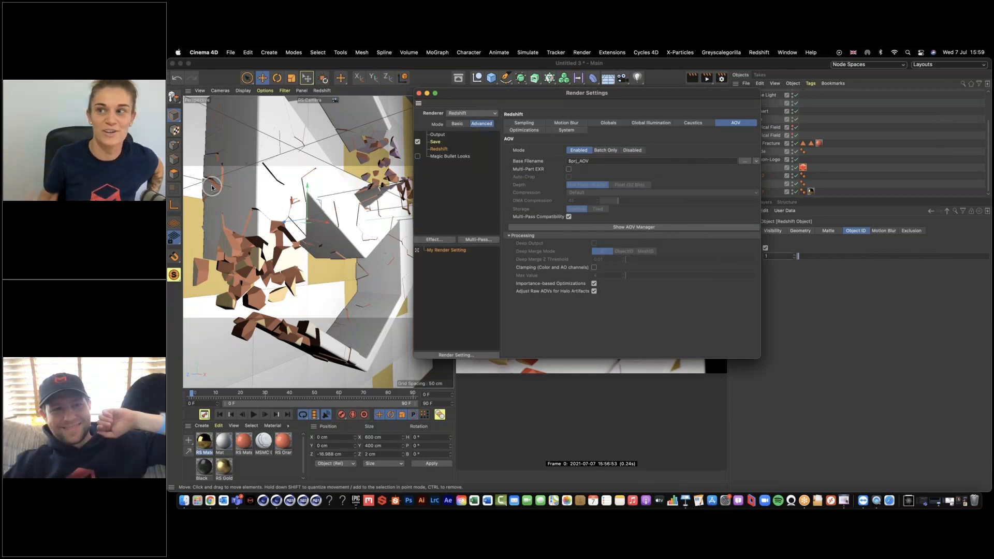
{"action": "left_click", "coordinate": [418, 94]}
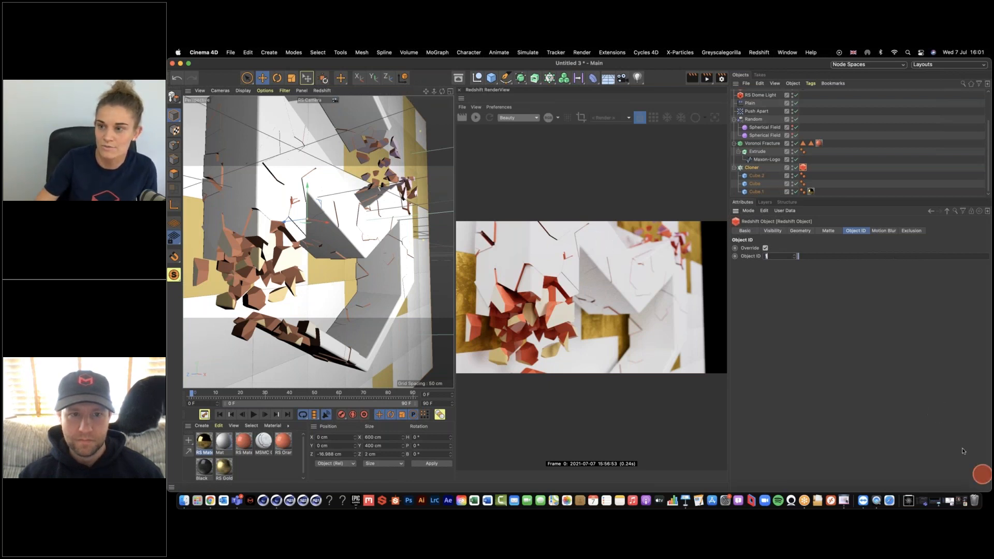
- Switch to the HOWM Week 6 presentation in Keynote and start the slideshow from the Course Recap slide
{"action": "left_click", "coordinate": [926, 135]}
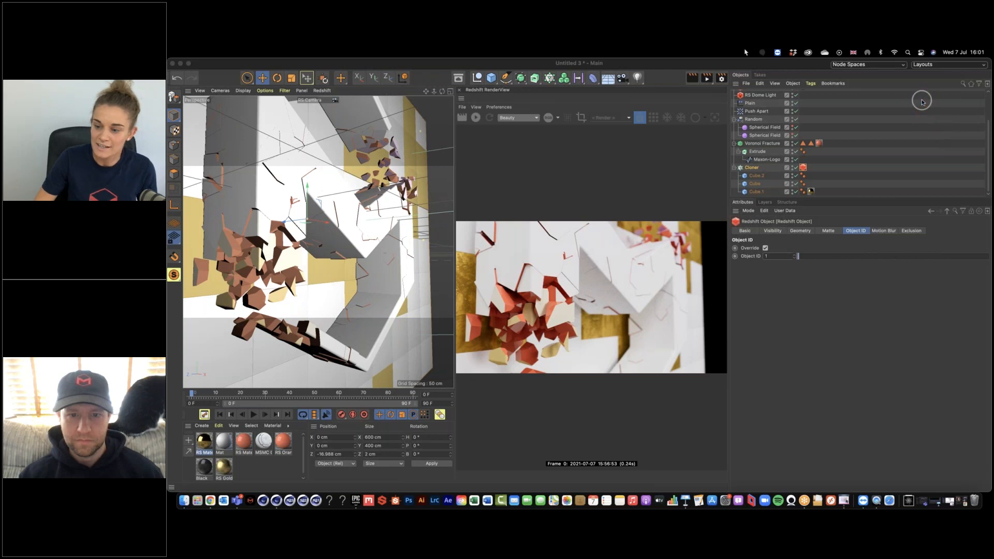
{"action": "left_click", "coordinate": [935, 502]}
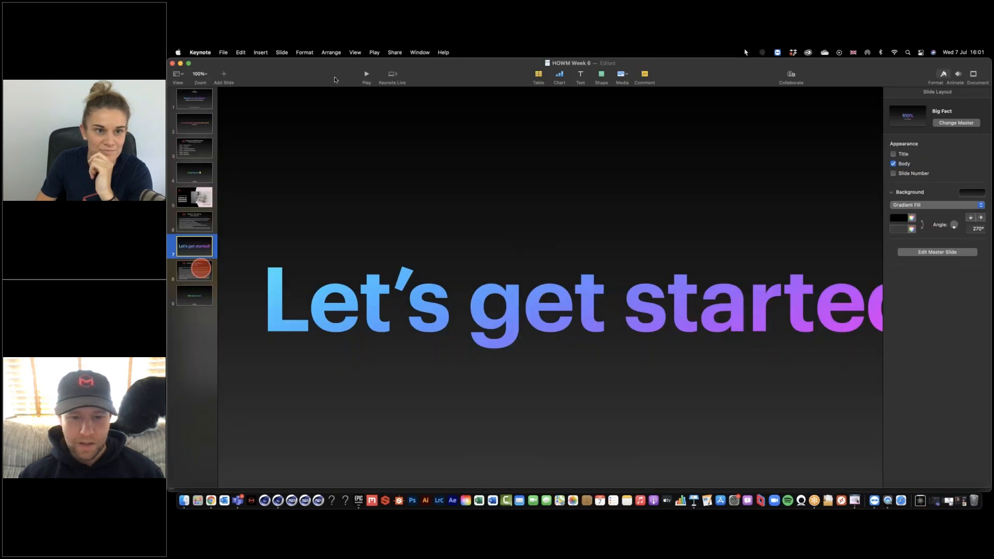
{"action": "left_click", "coordinate": [201, 269]}
{"action": "left_click", "coordinate": [366, 74]}
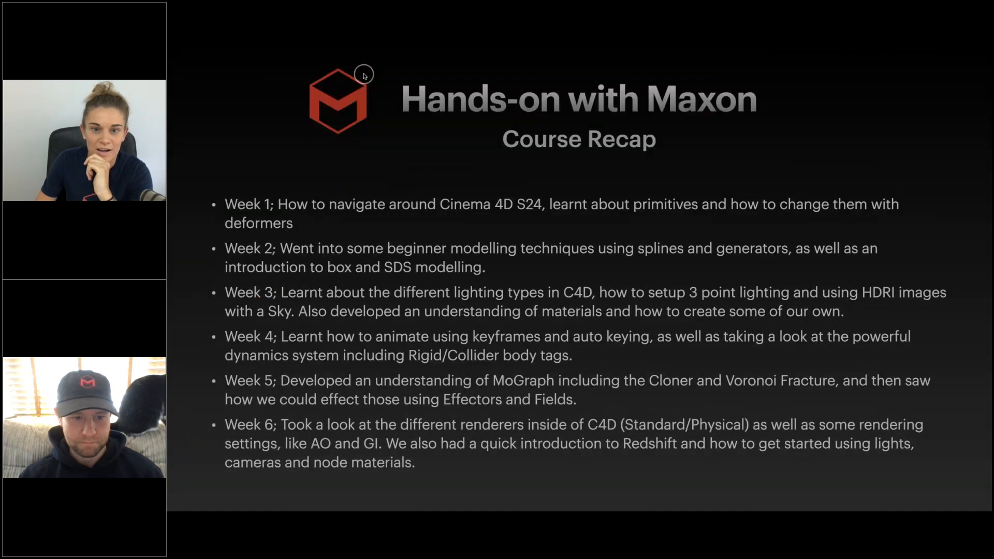